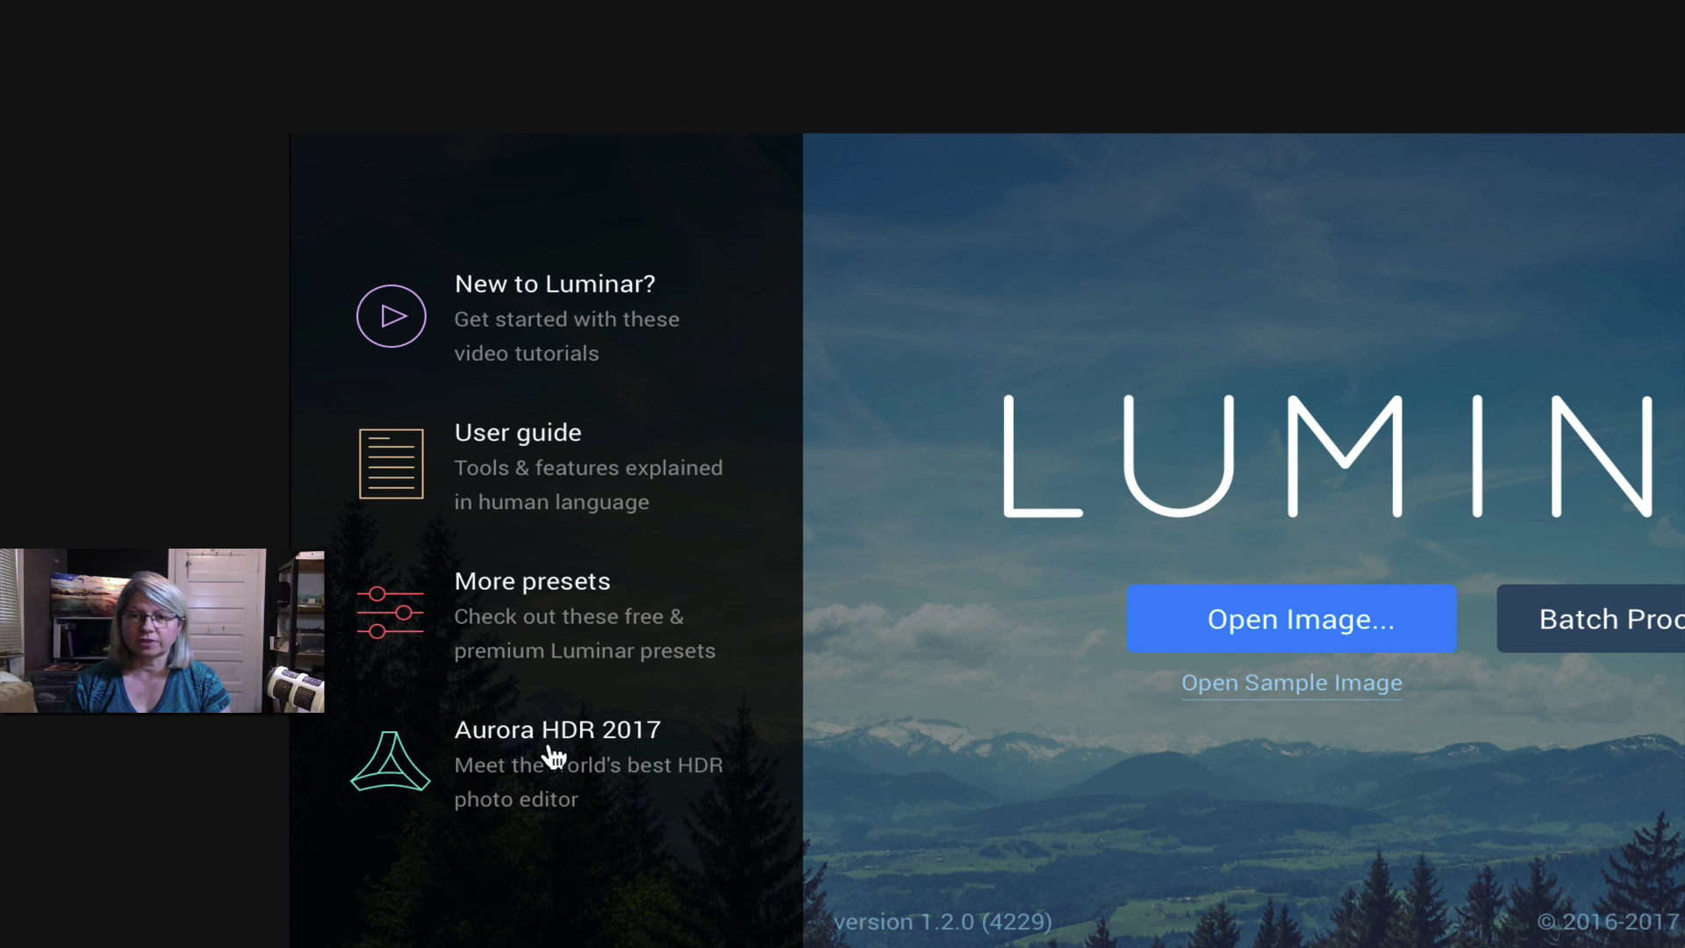
- Browse the File, Edit, Image and Layers menus, then bring up the Open Image dialog on Sample images
key("super")
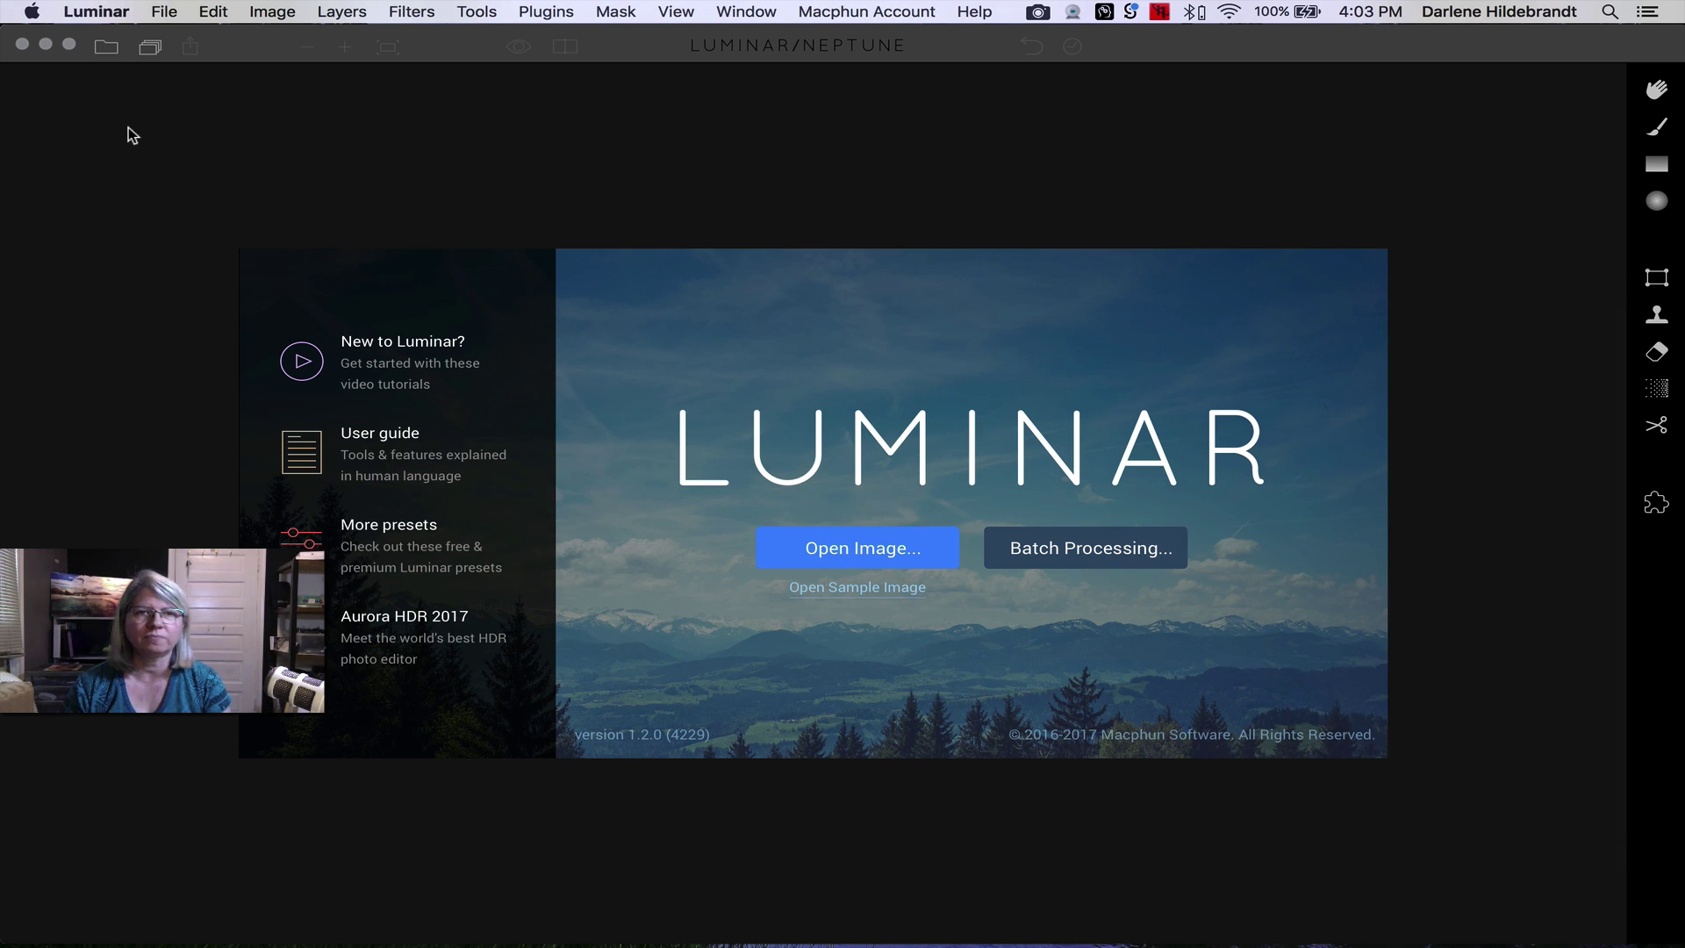
left_click(168, 10)
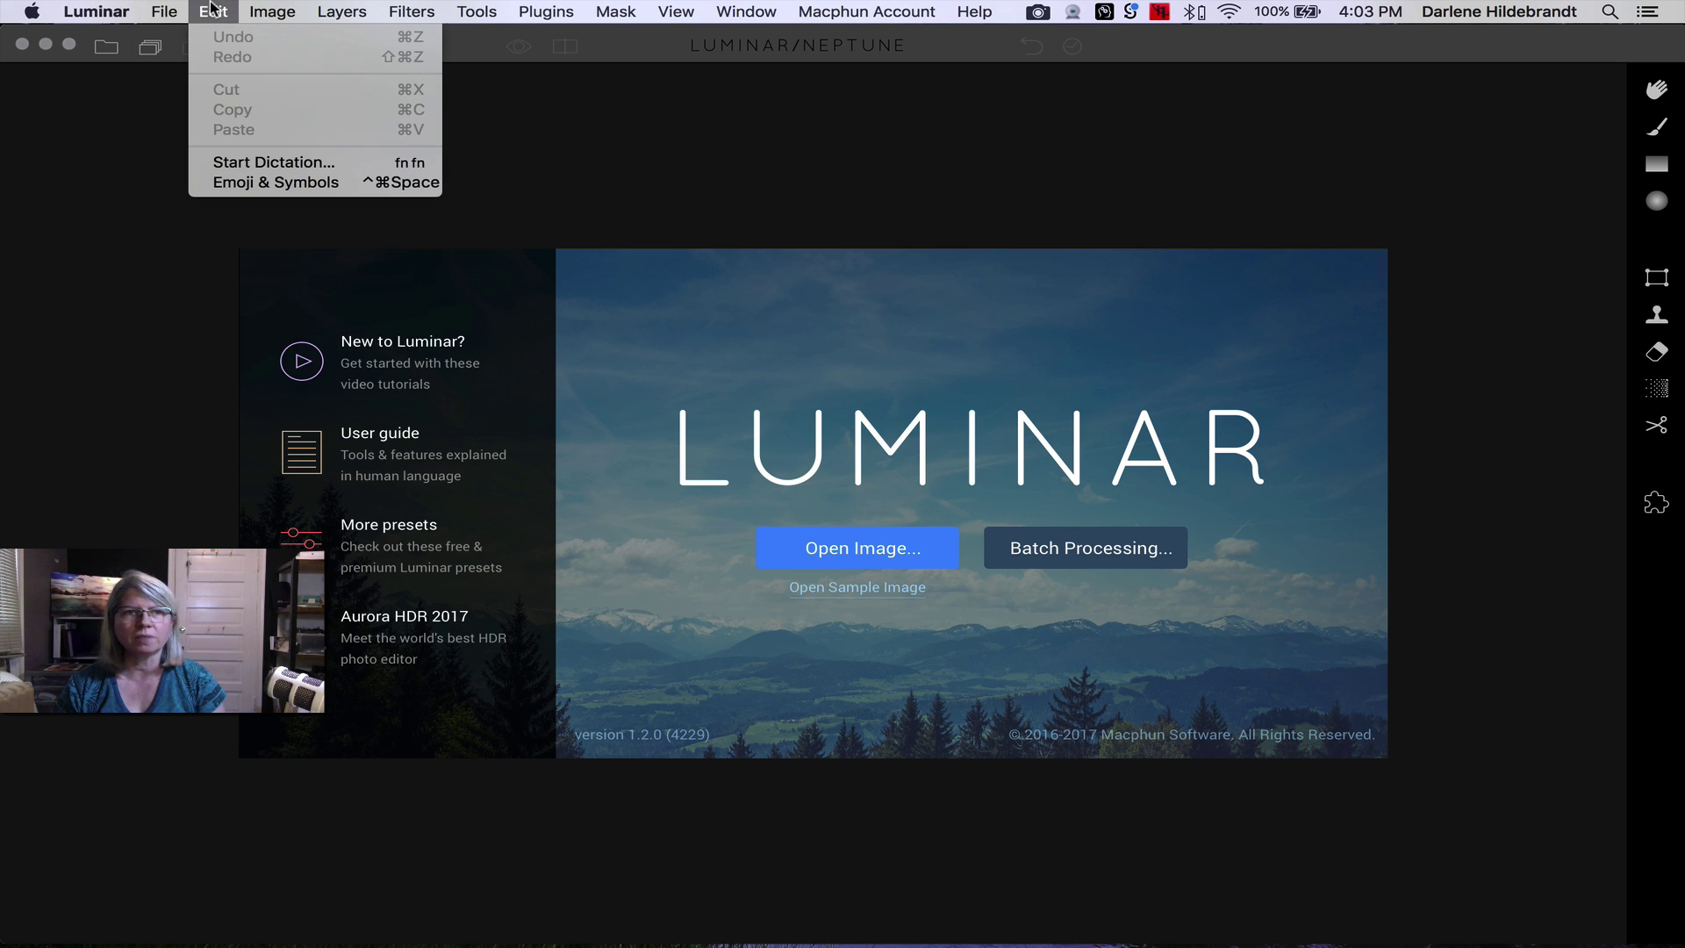
mouse_move(192, 7)
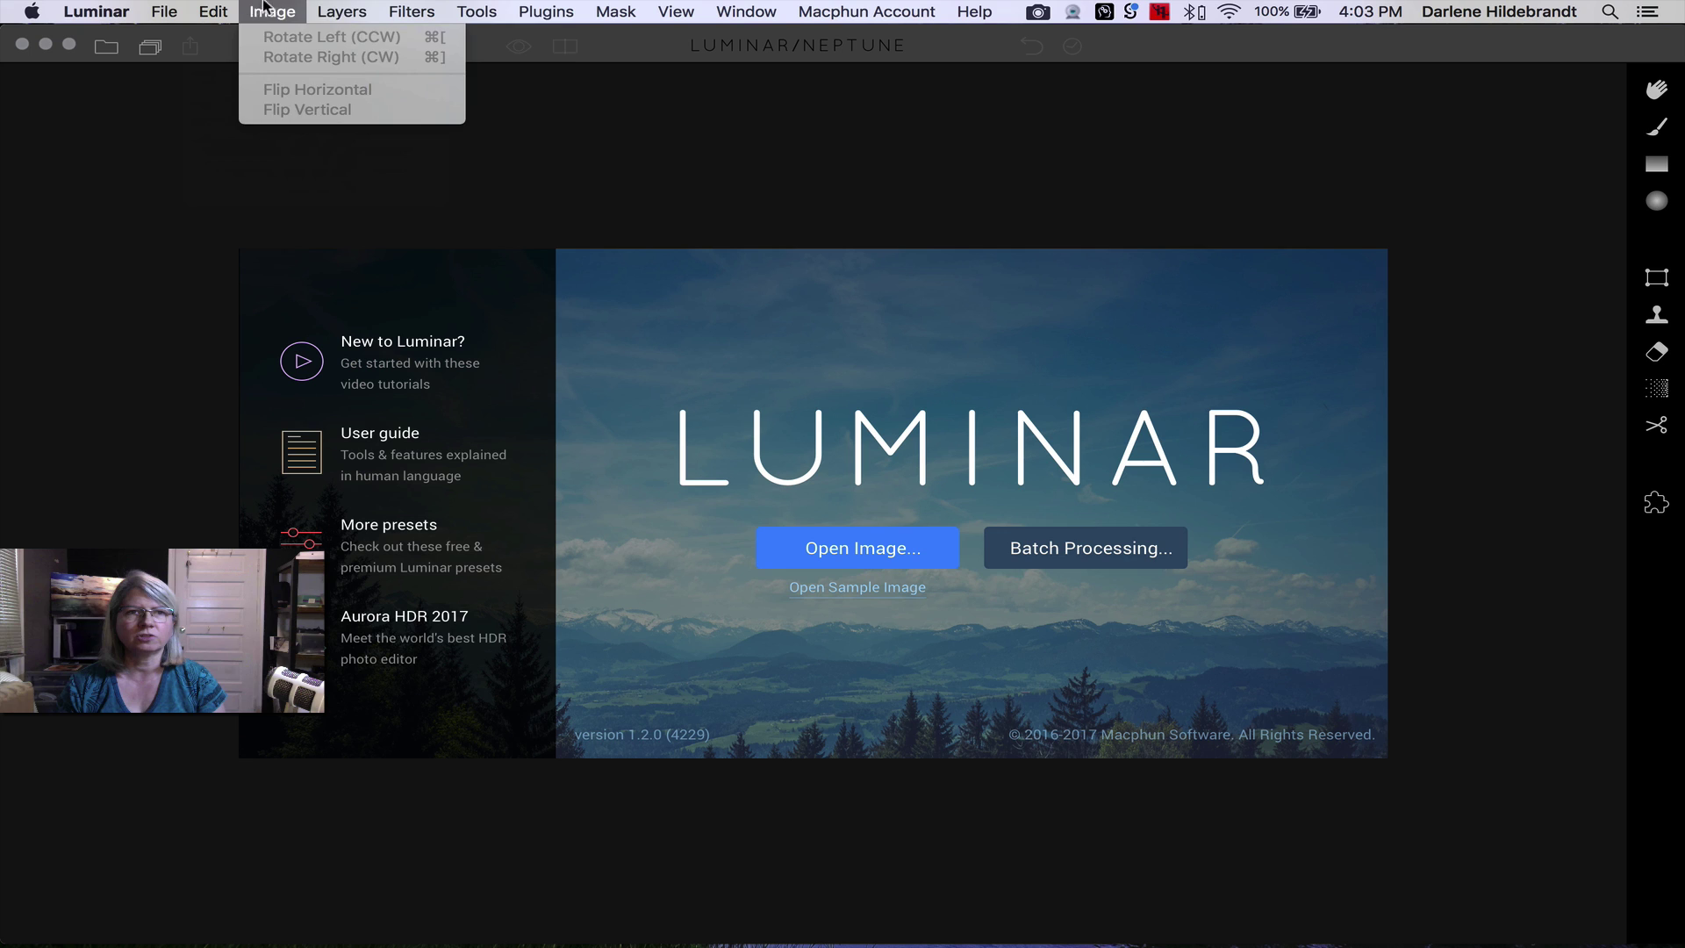
mouse_move(342, 10)
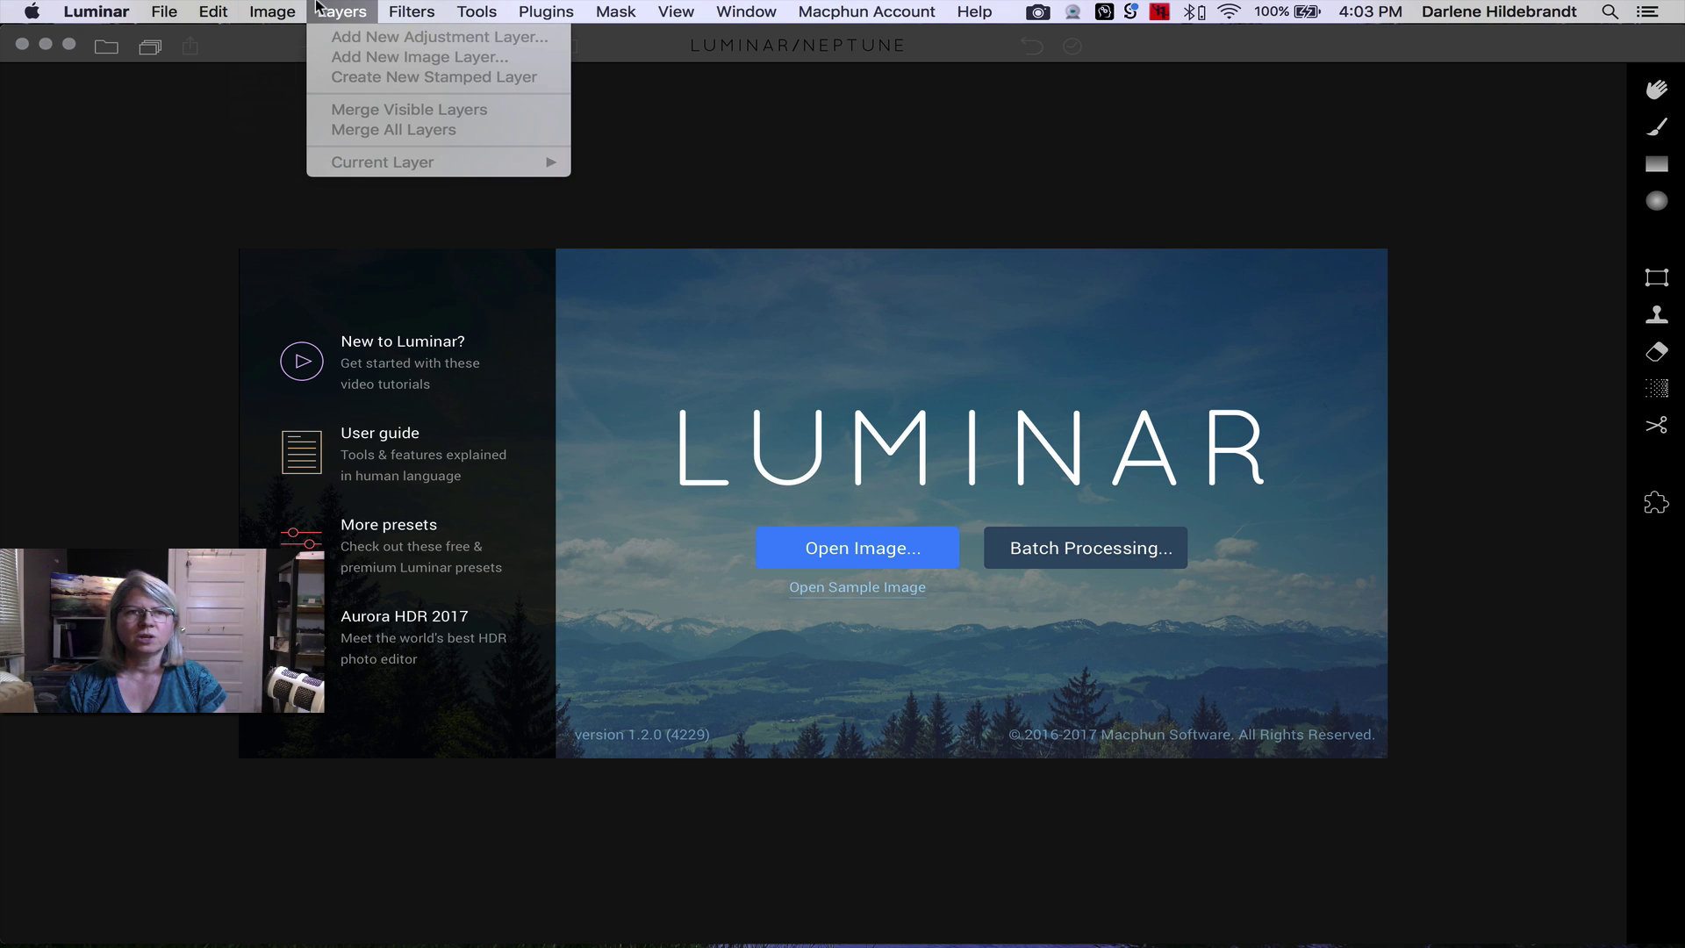
left_click(712, 343)
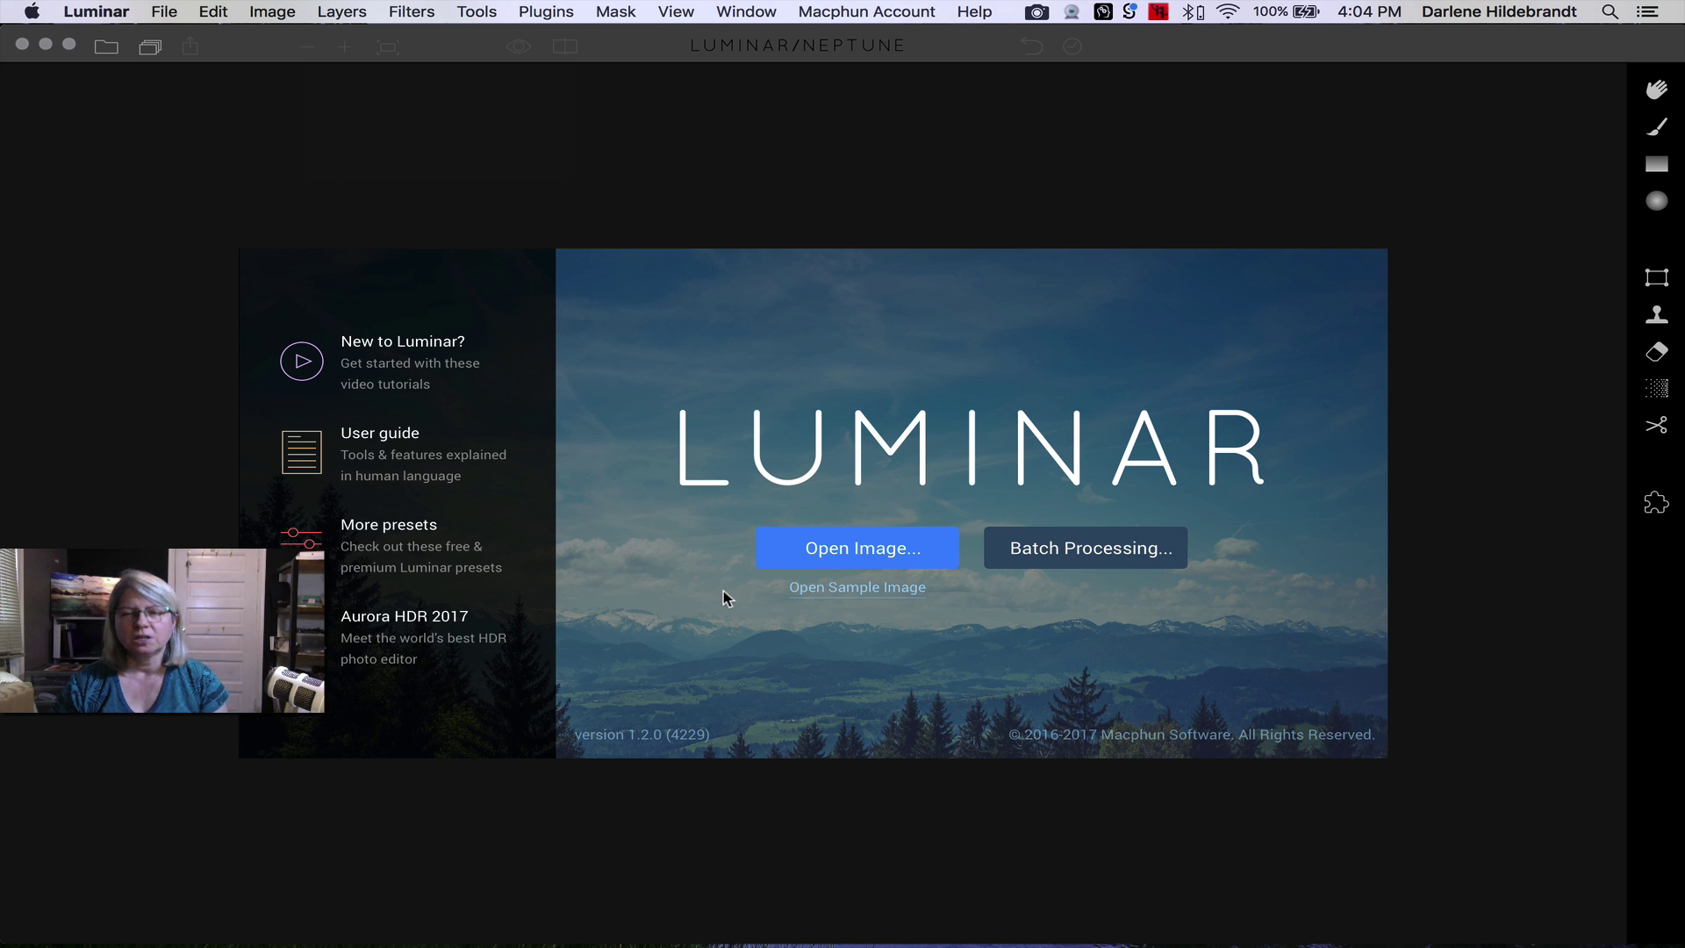
left_click(835, 551)
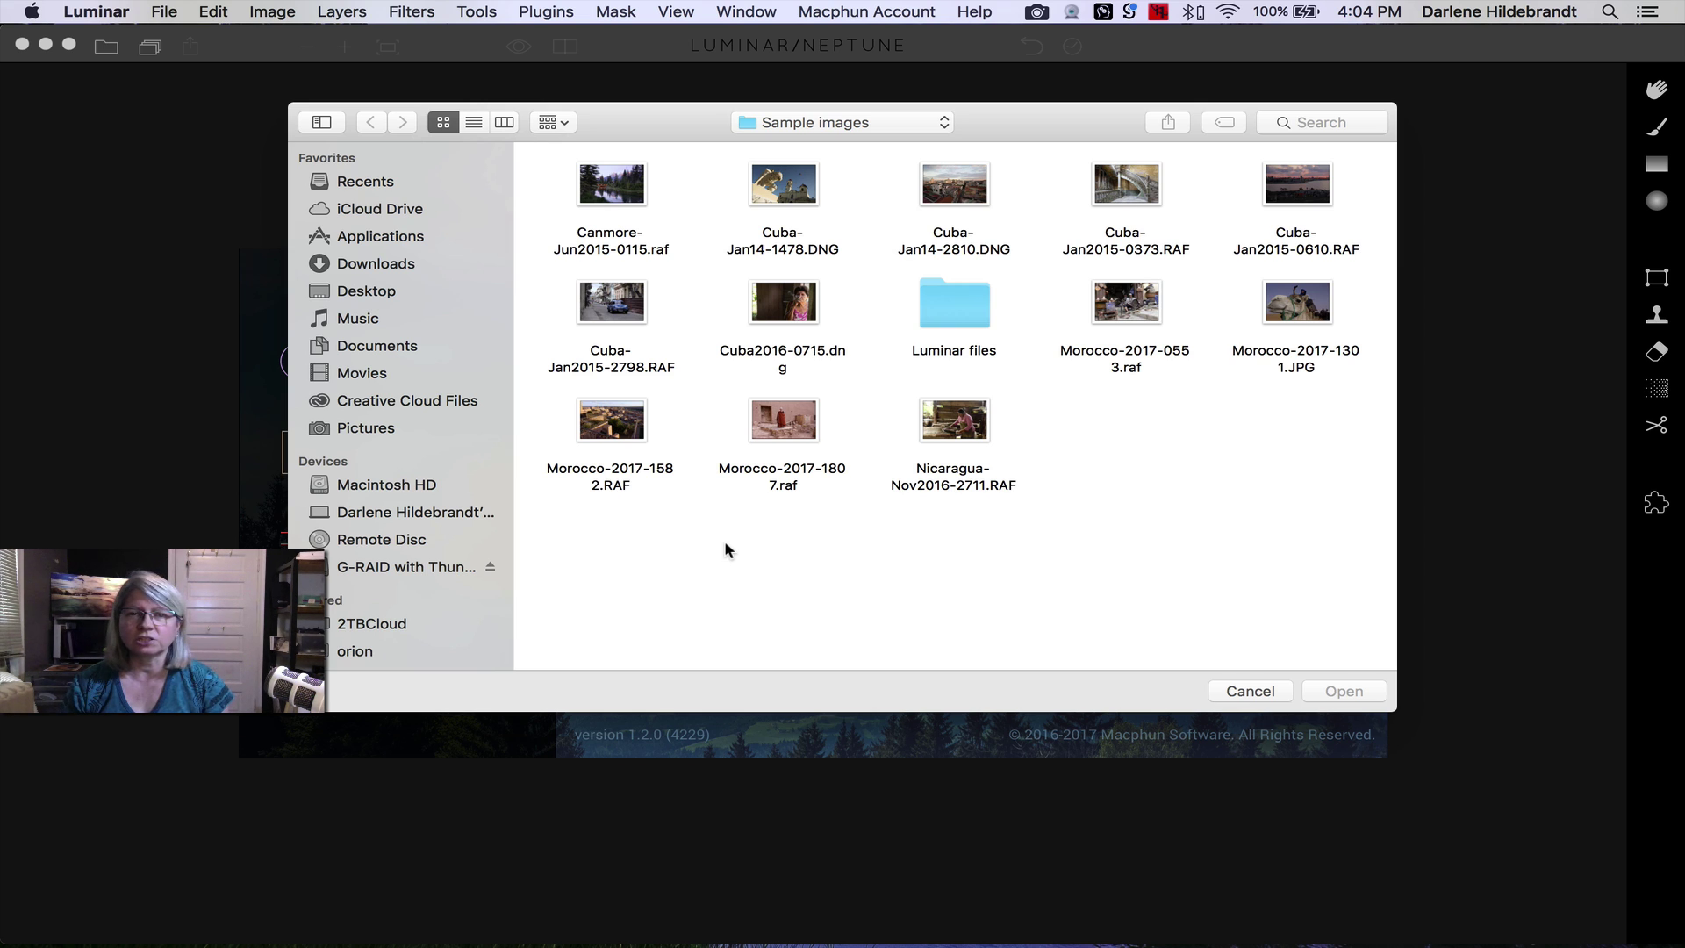
- Open Canmore-Jun2015-0115.raf from the Sample images folder
left_click(618, 188)
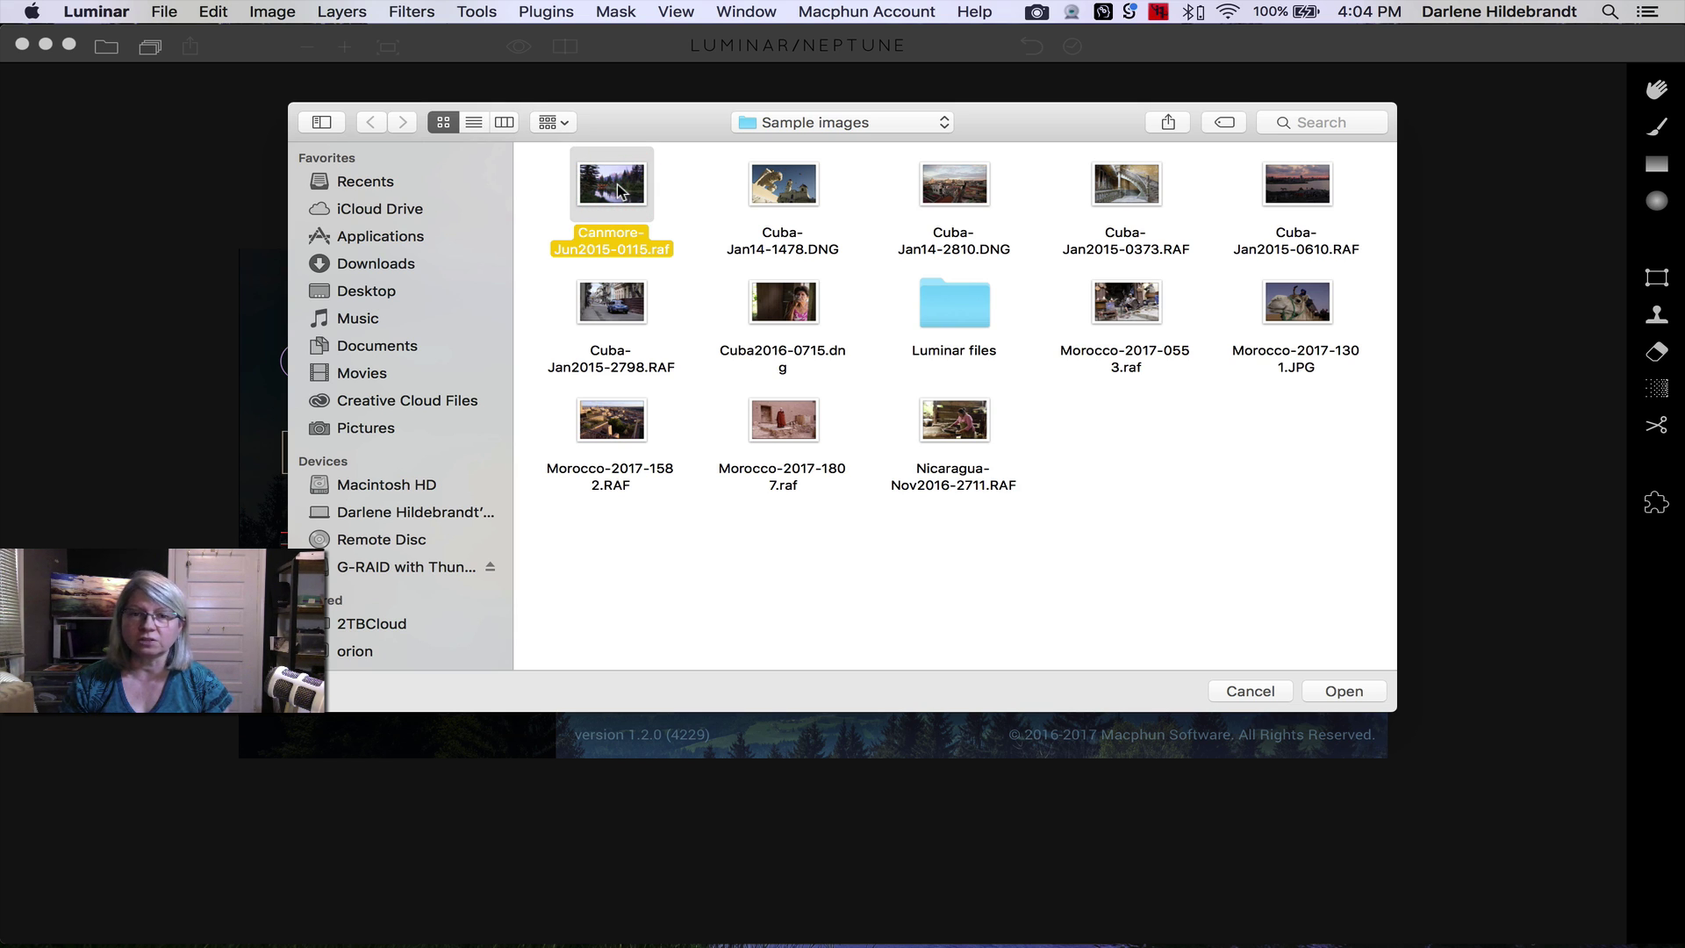
left_click(1347, 690)
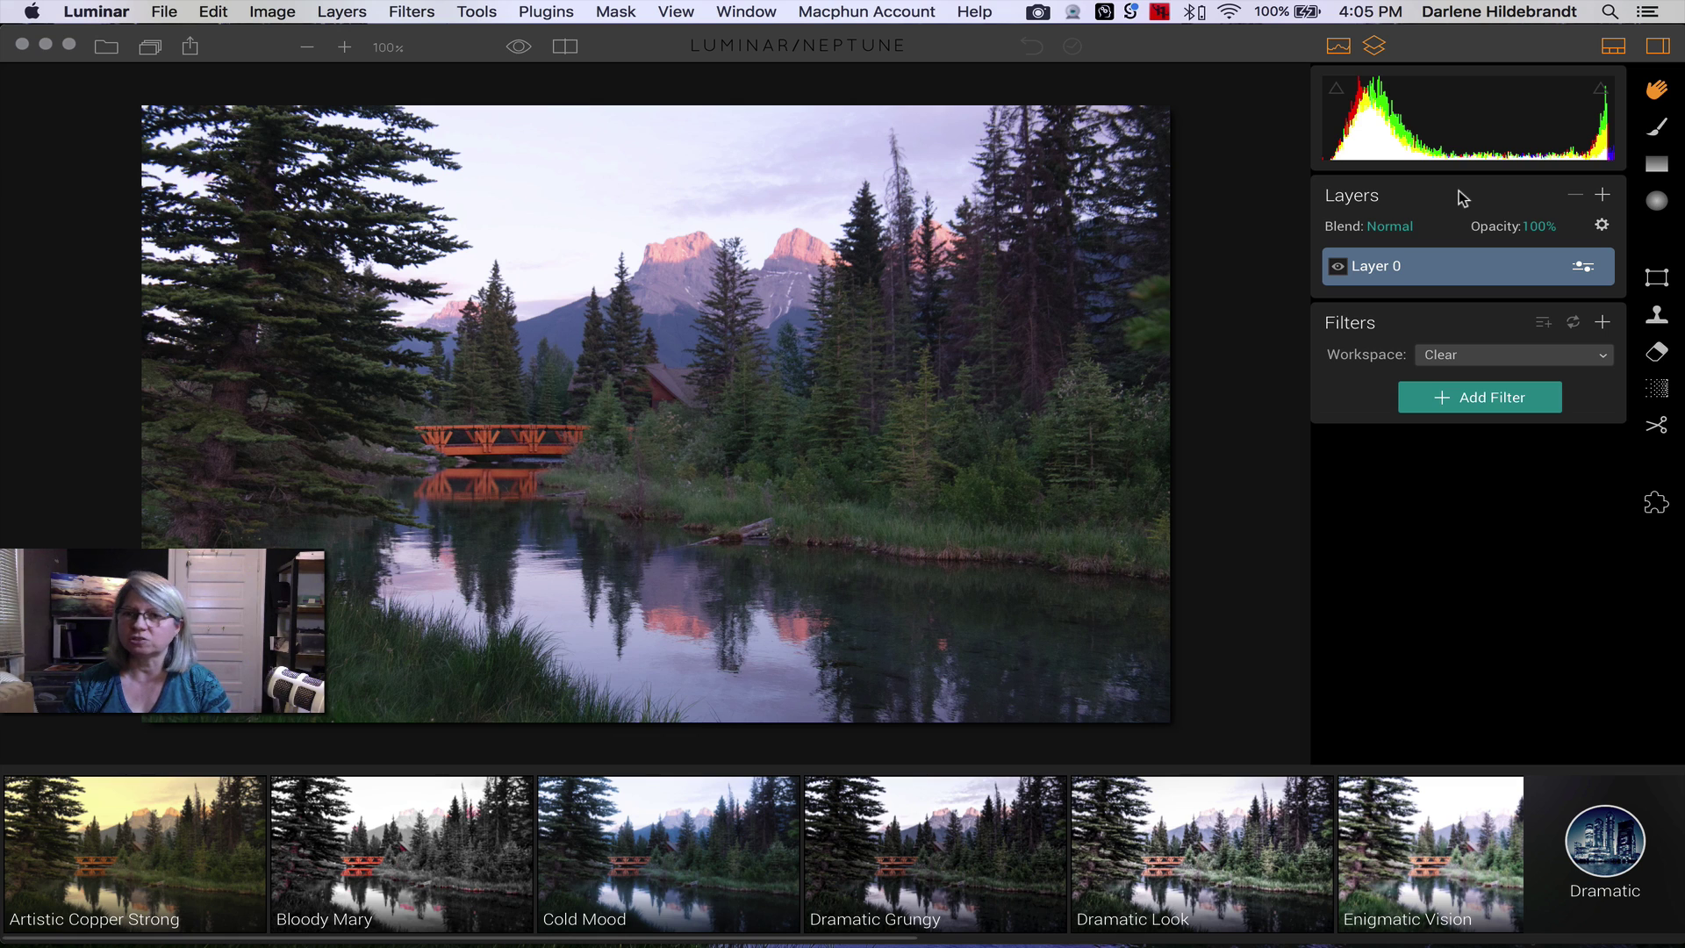
- Toggle the Layers panel on and off, leaving it hidden
left_click(1374, 46)
left_click(1375, 46)
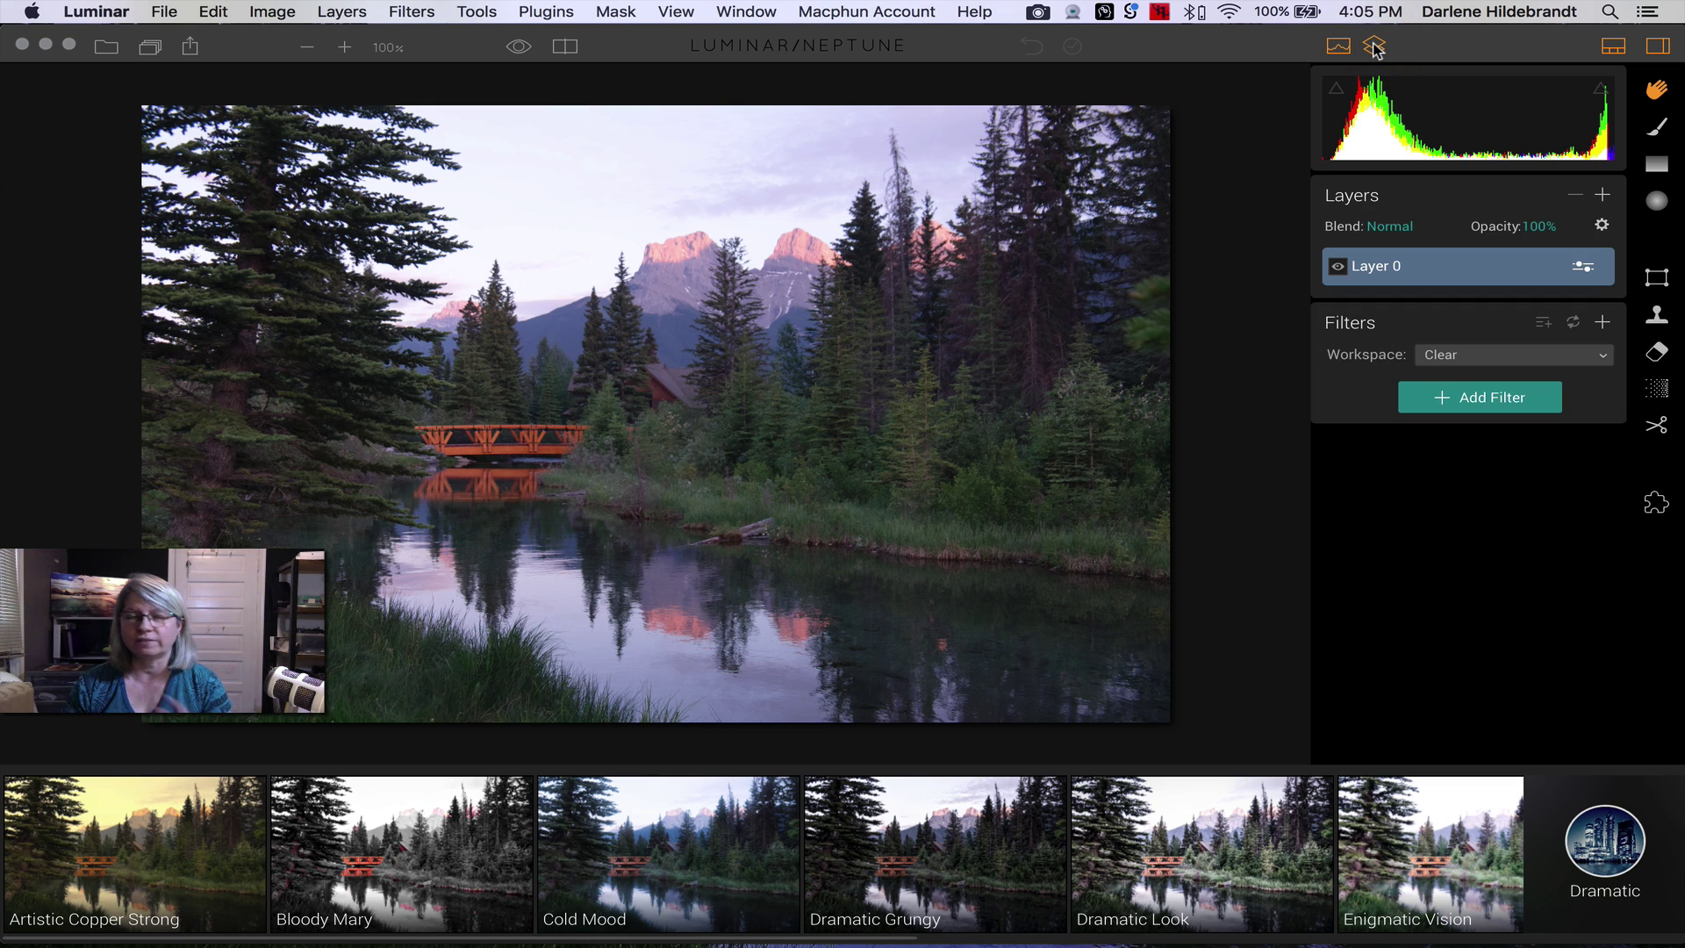
left_click(1374, 46)
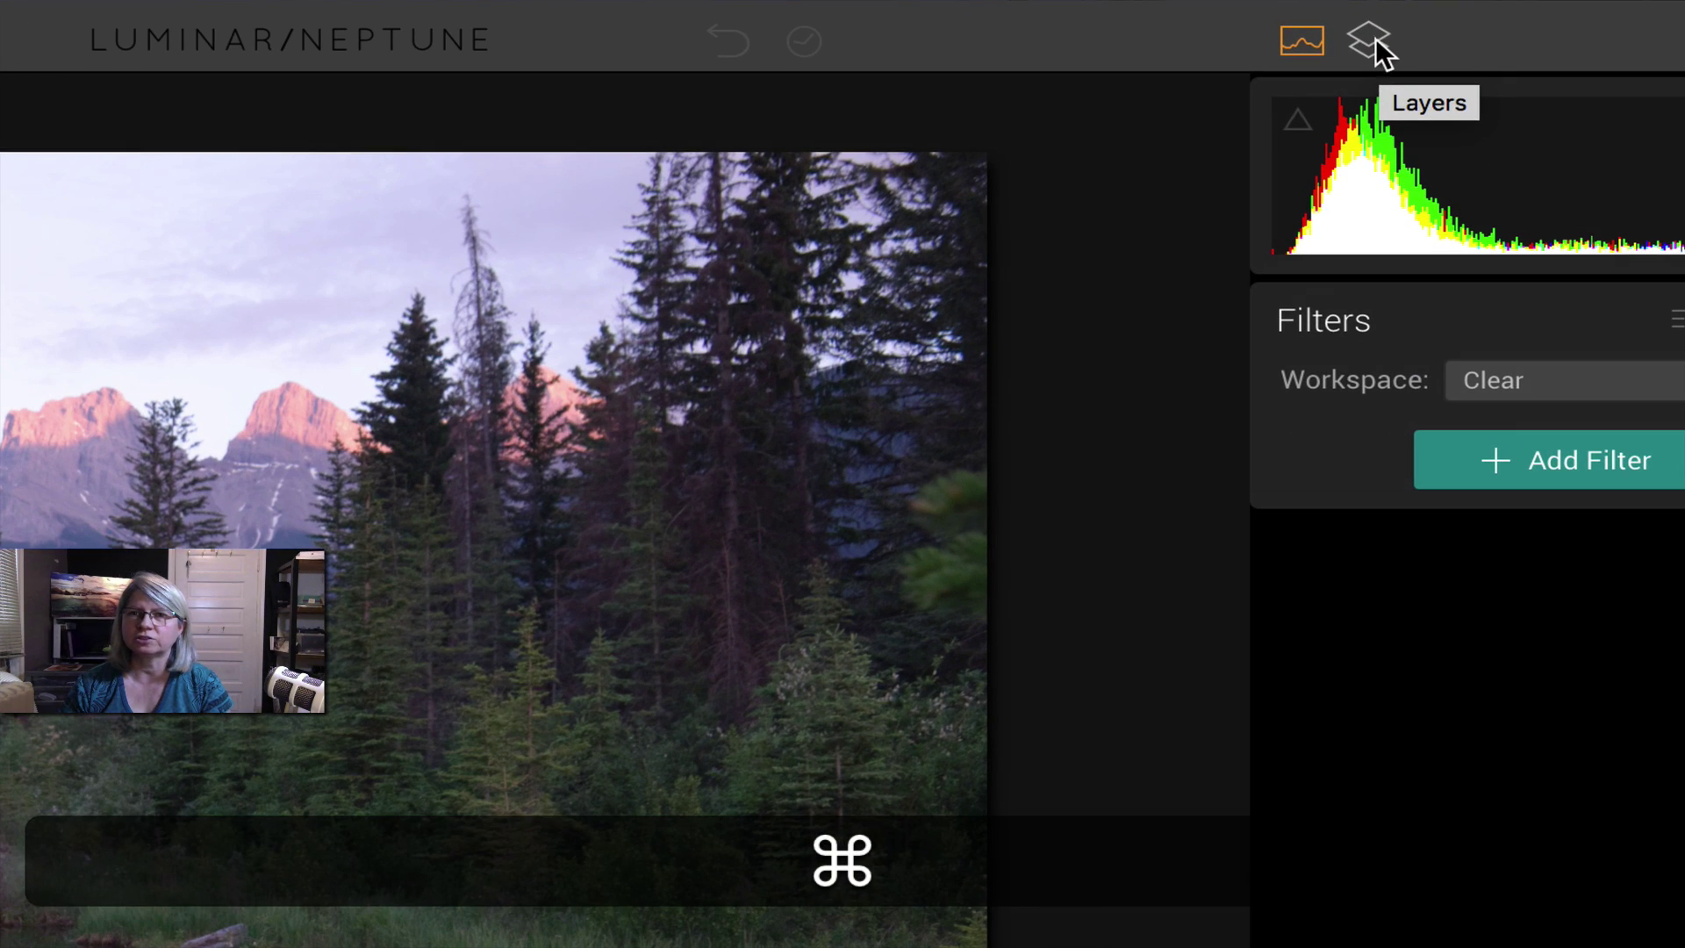
left_click(1375, 44)
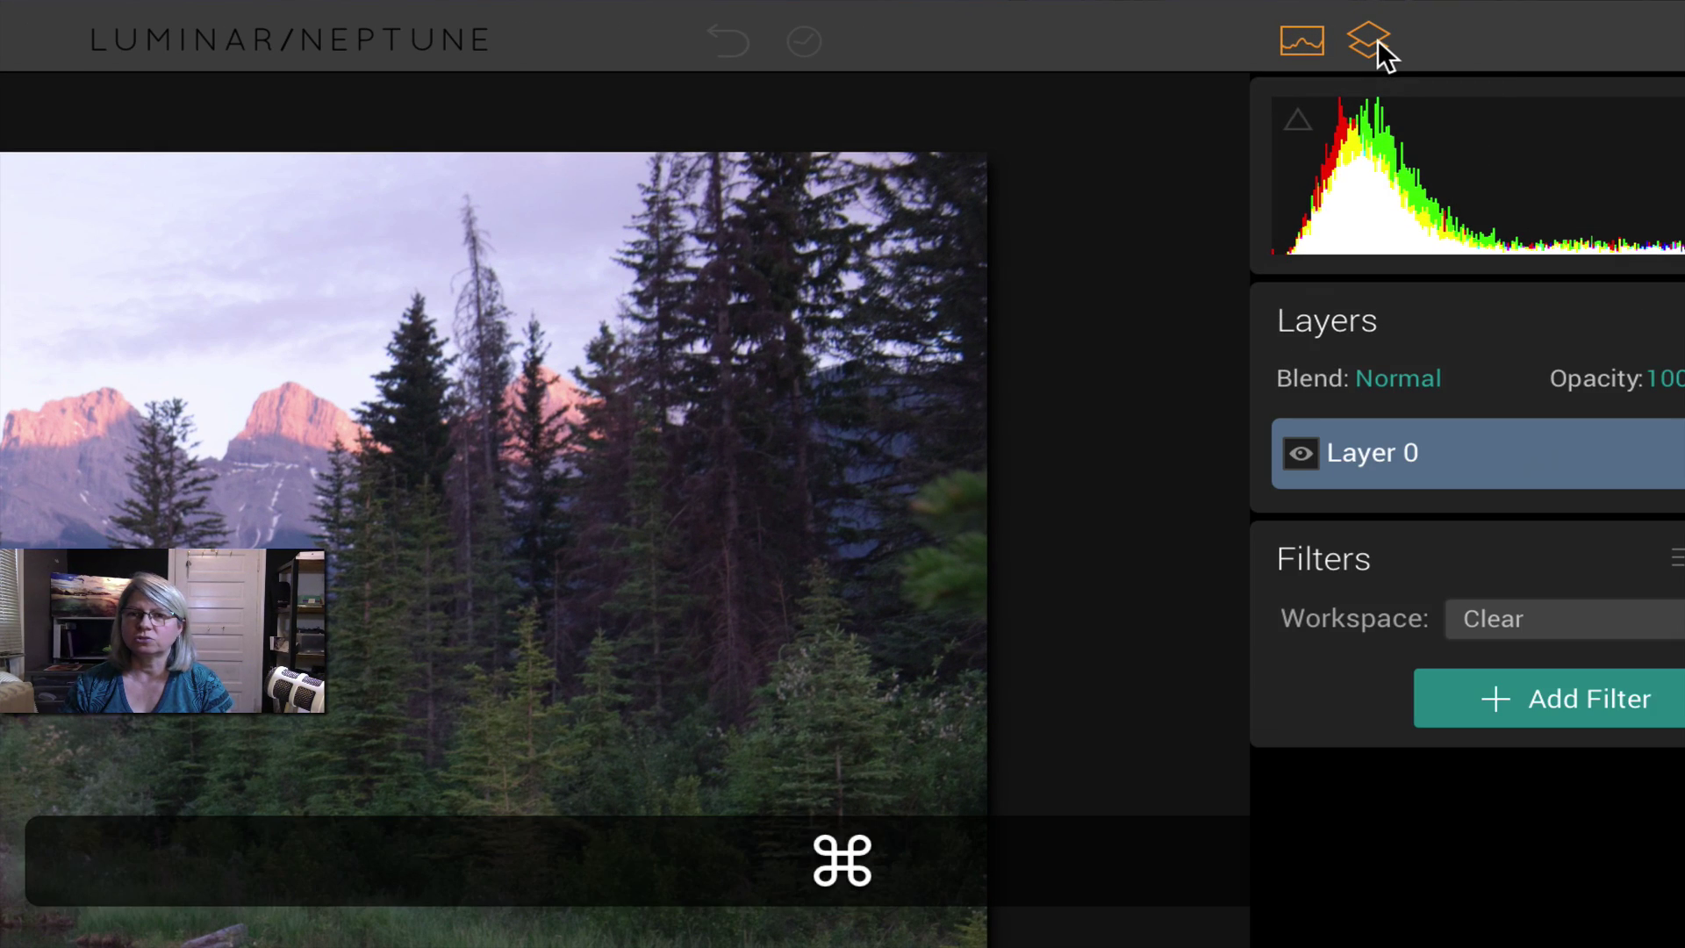
left_click(1376, 42)
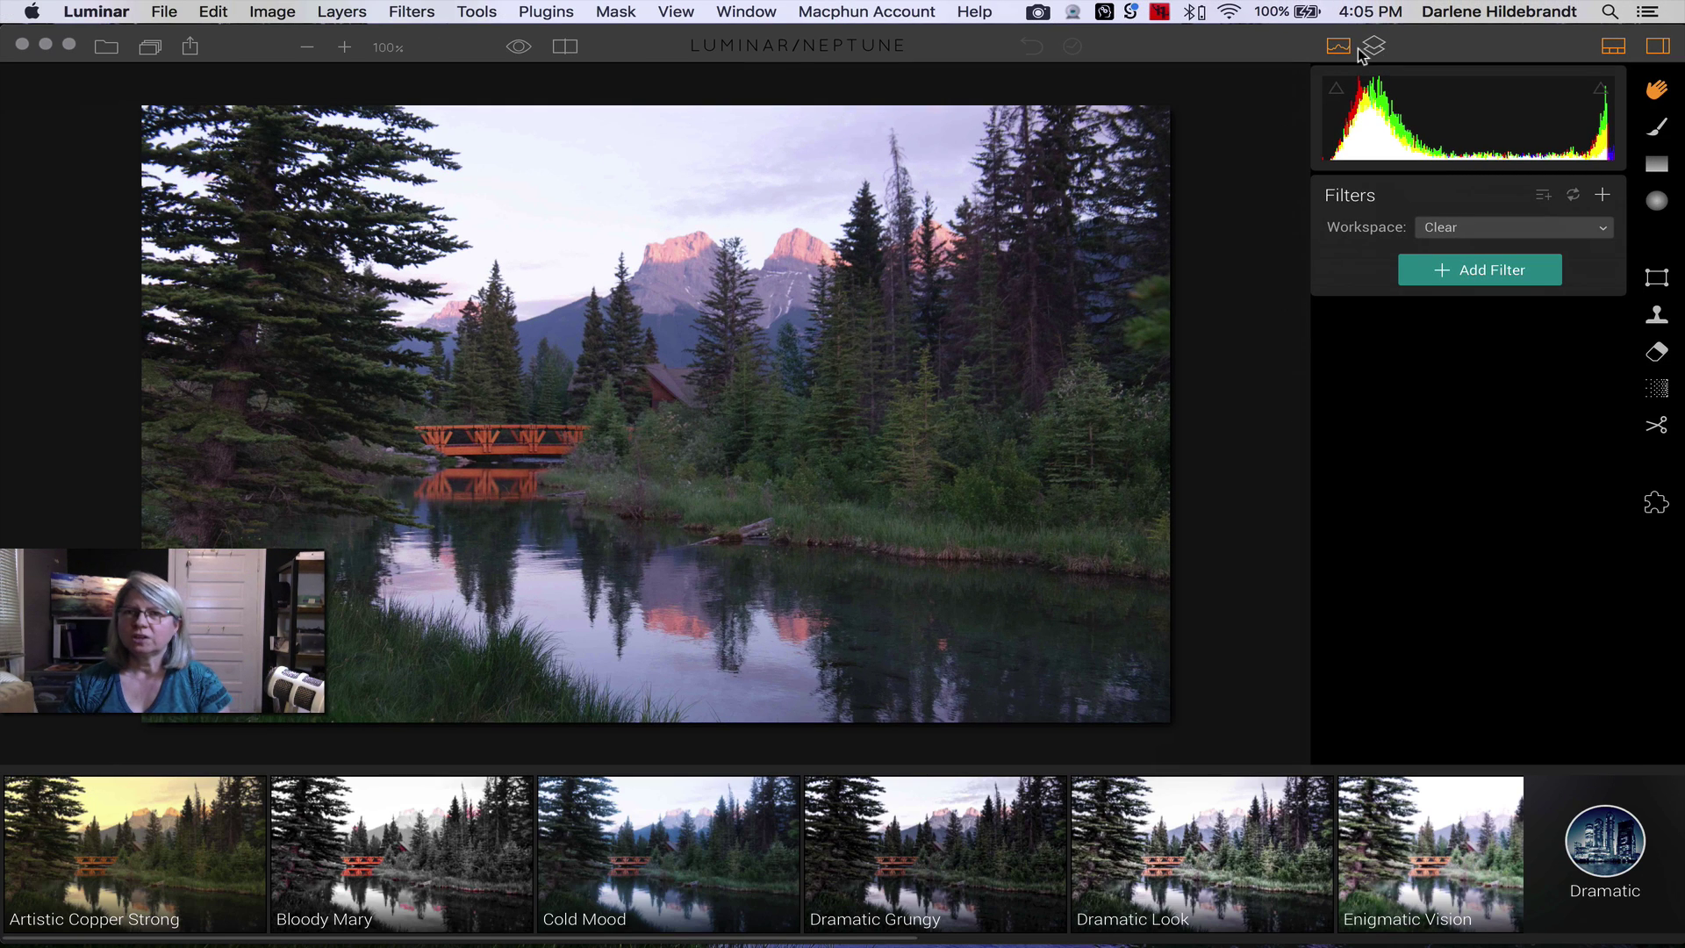
- Toggle the histogram, presets strip and side panel back on, then open the Dramatic preset category list
left_click(1338, 48)
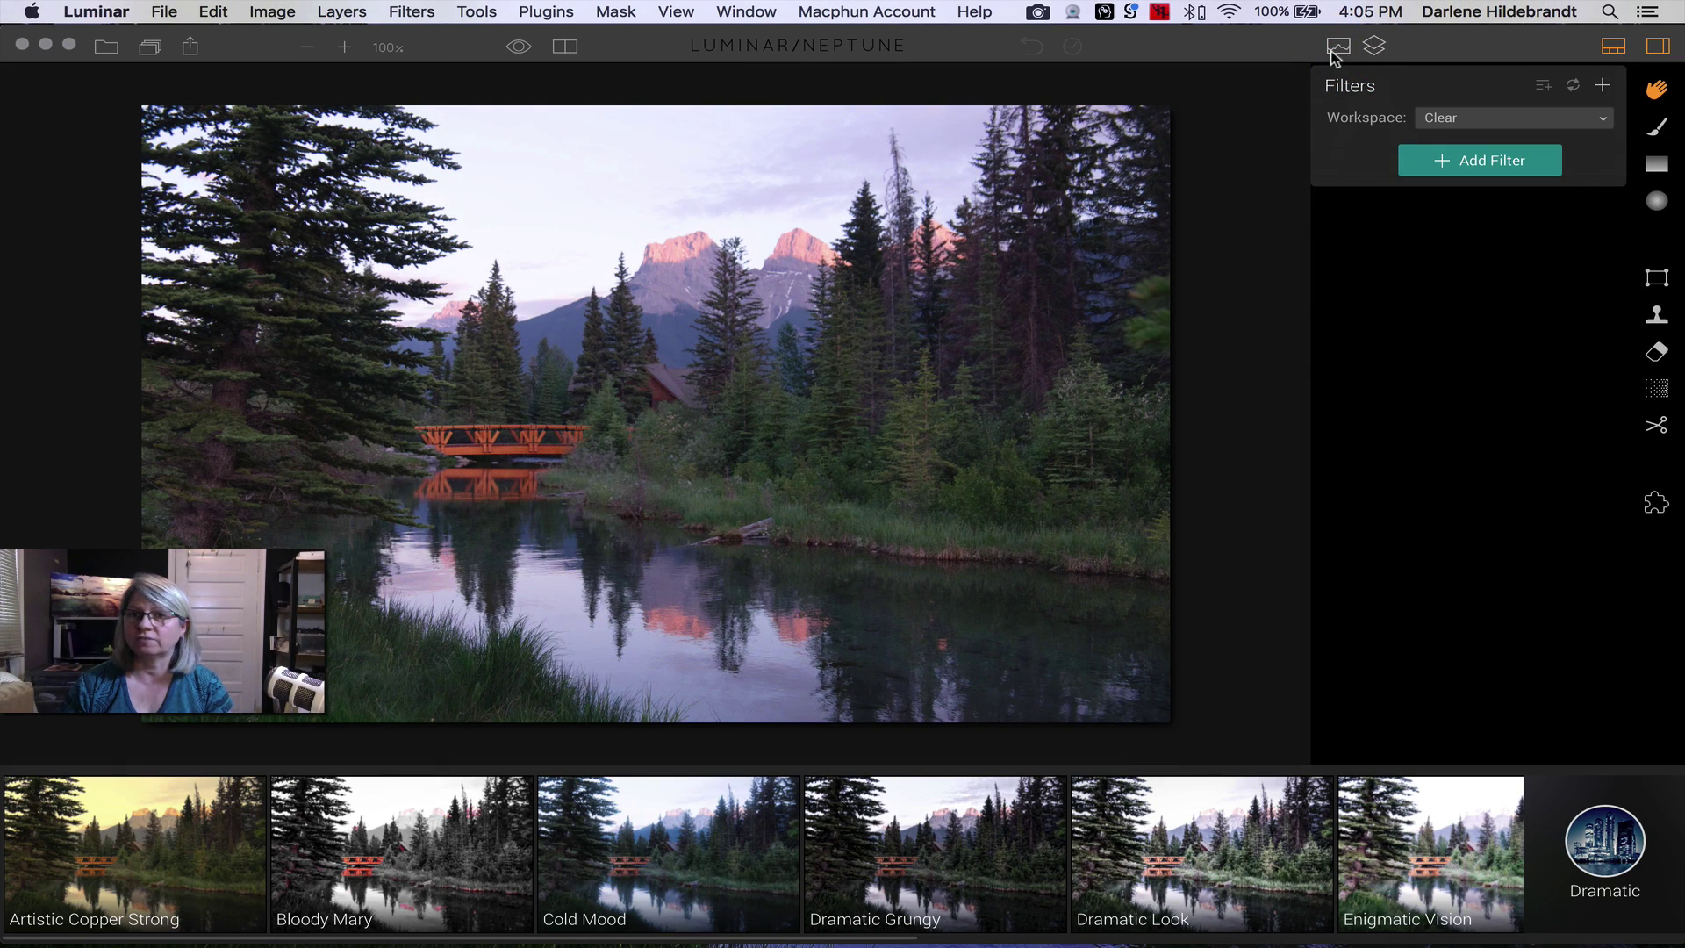
left_click(1338, 48)
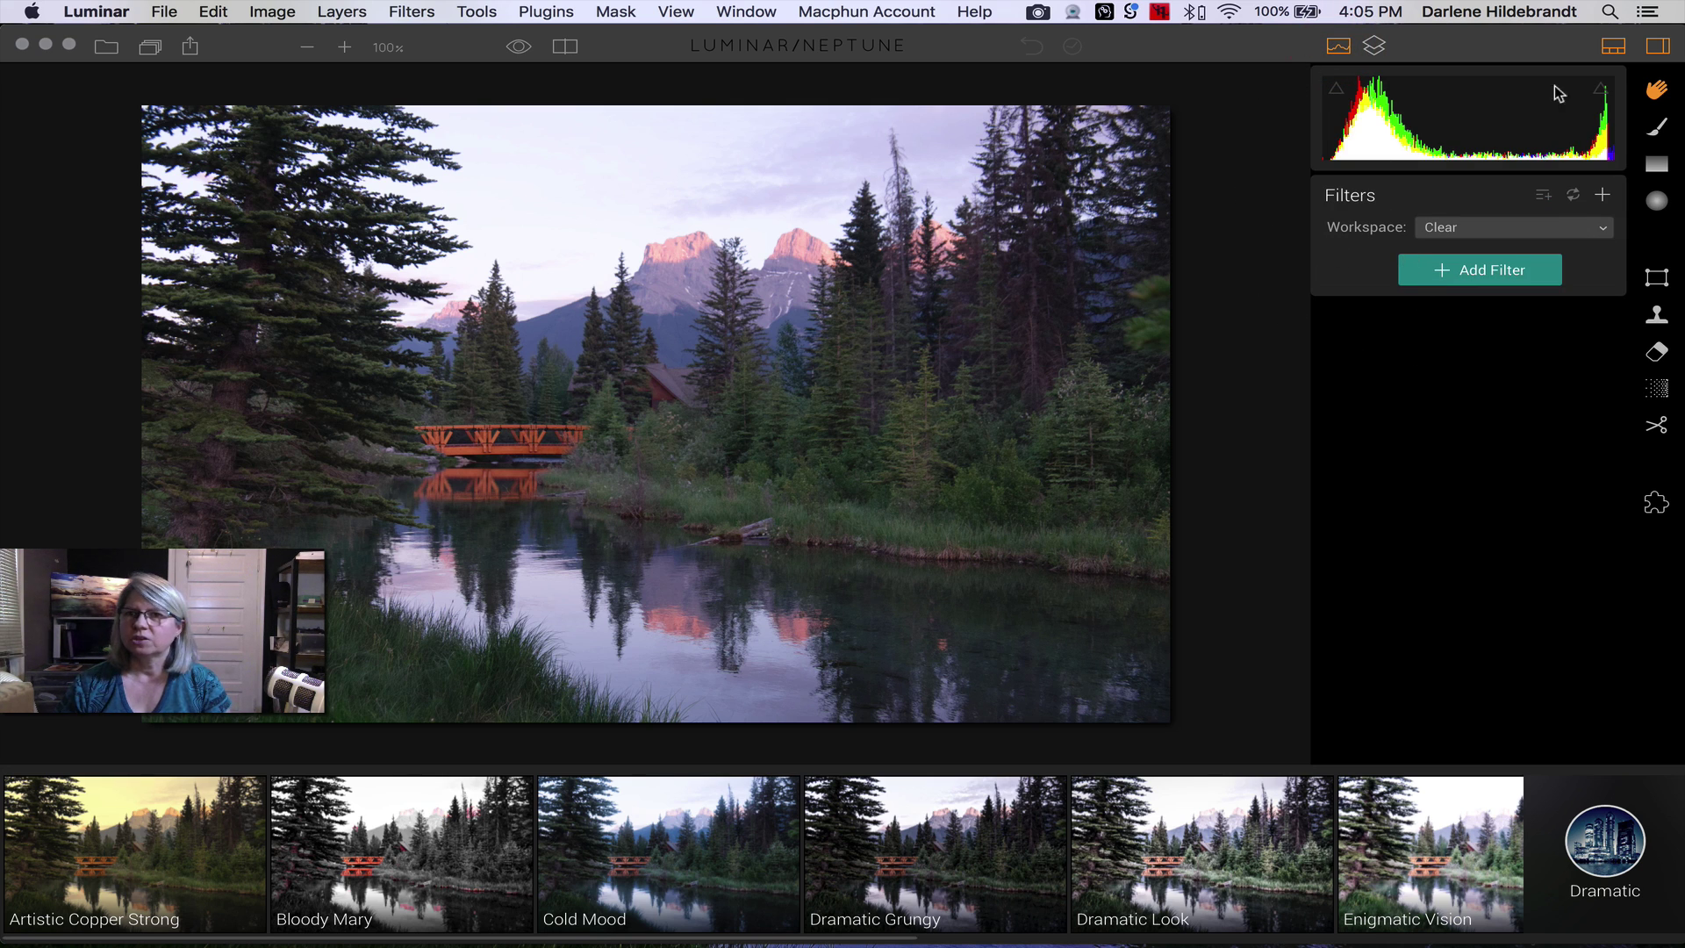
left_click(1614, 47)
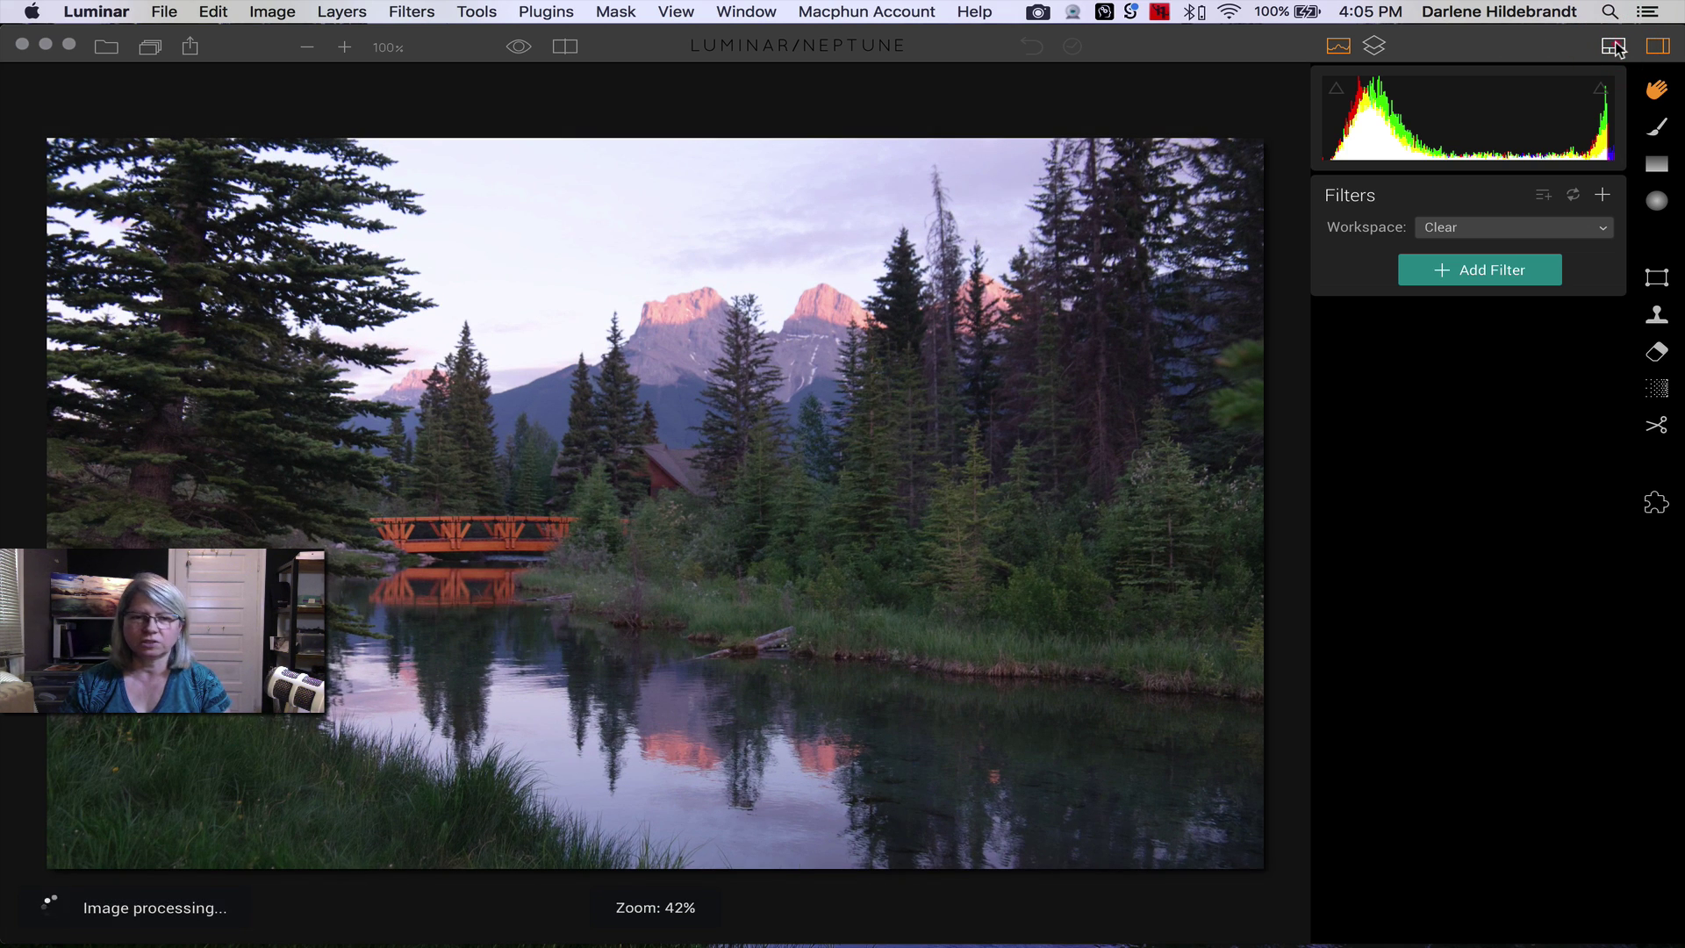
left_click(1614, 47)
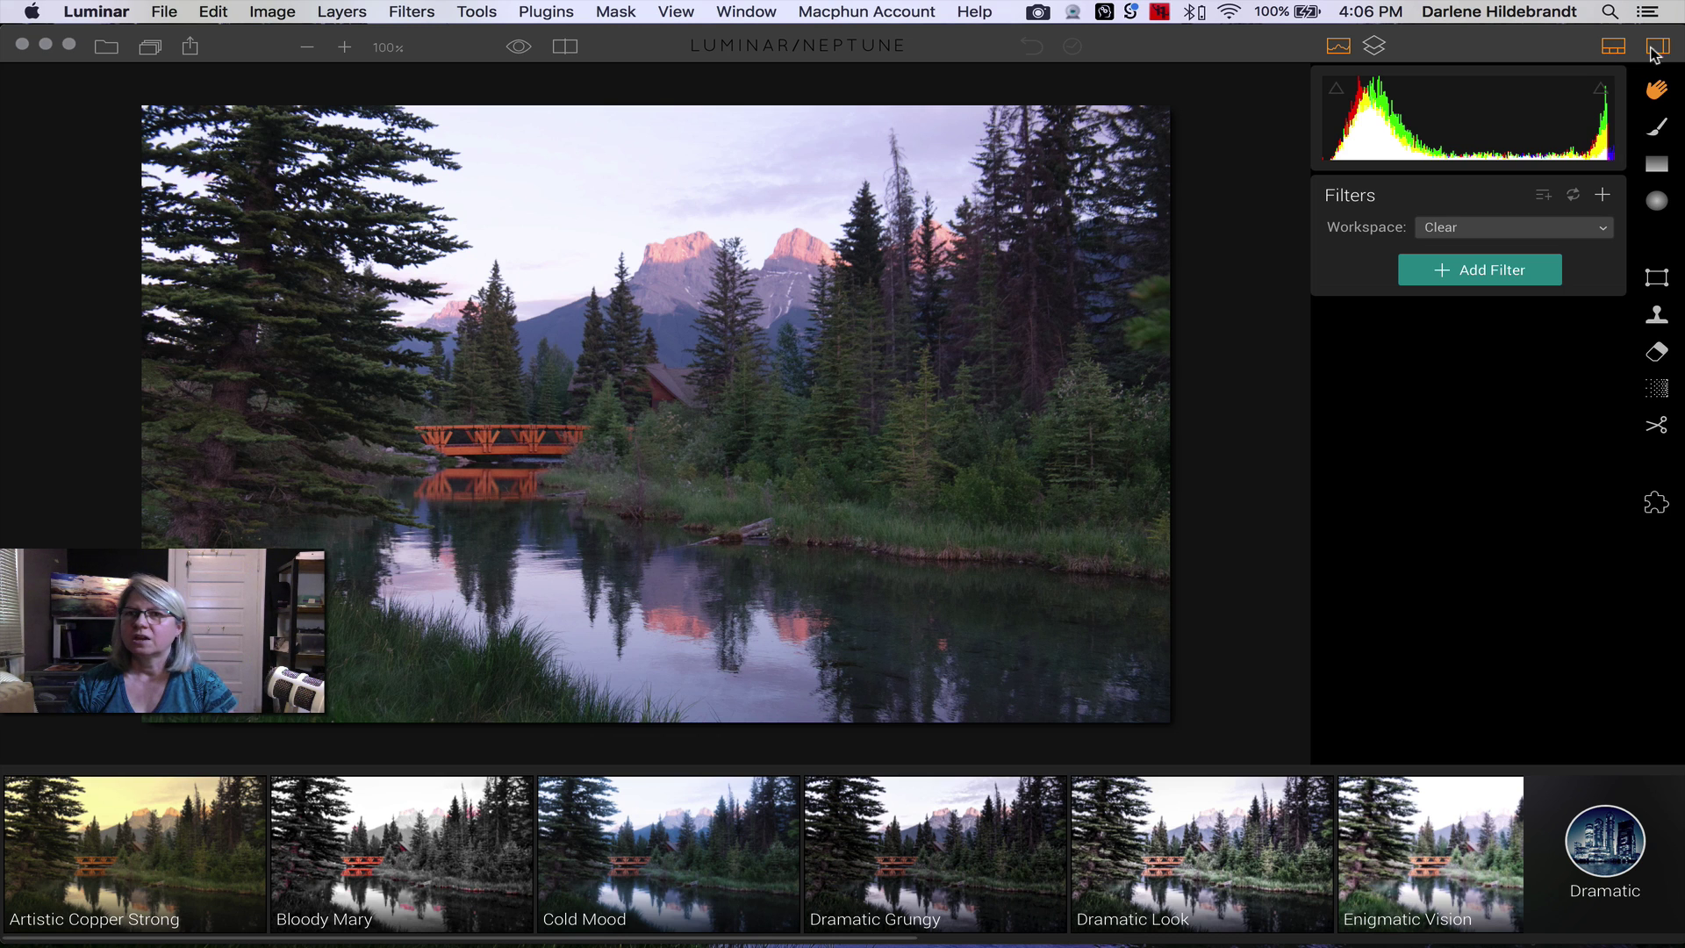
left_click(1658, 47)
left_click(1658, 47)
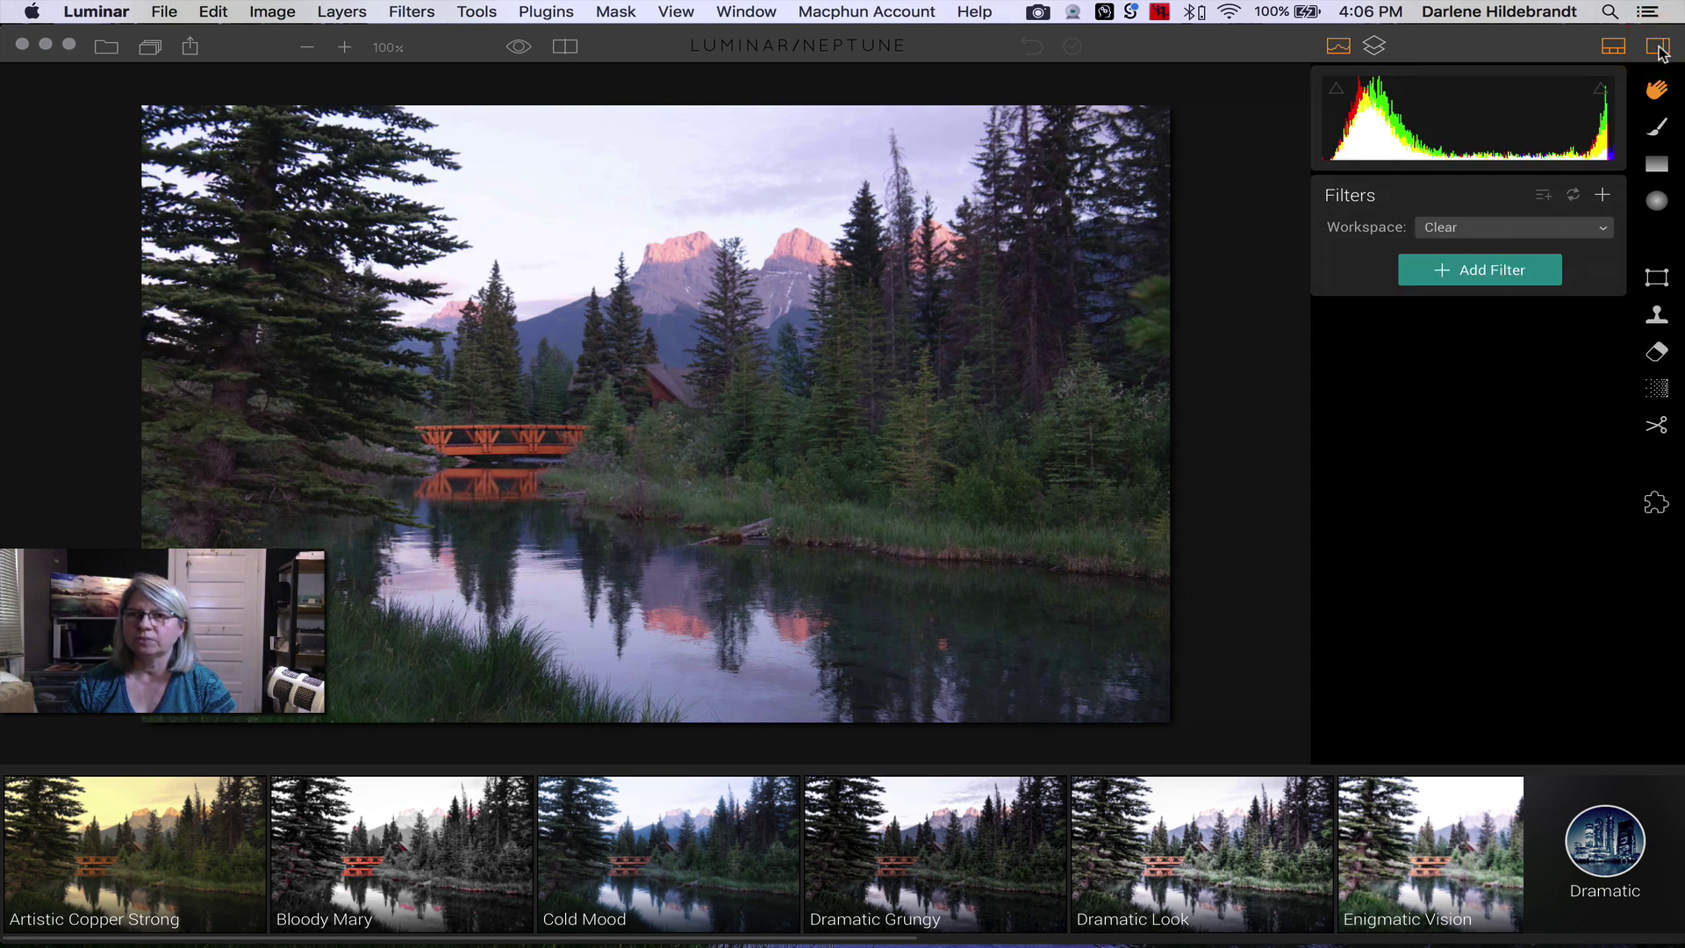
left_click(1658, 47)
left_click(1658, 47)
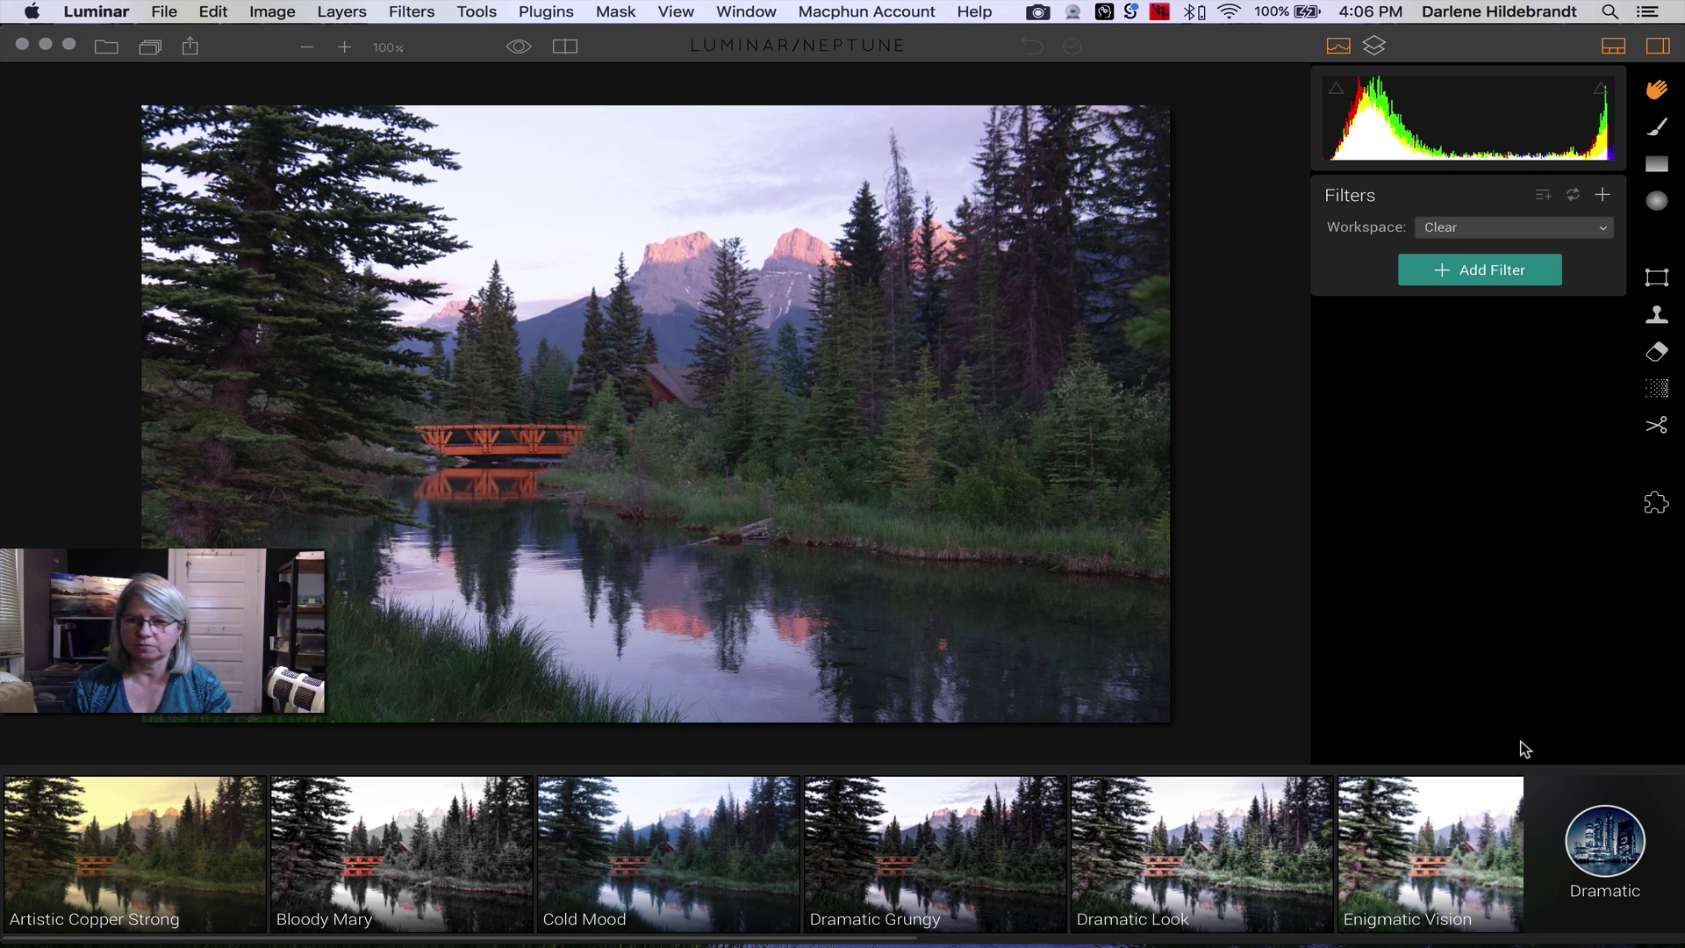
left_click(1592, 845)
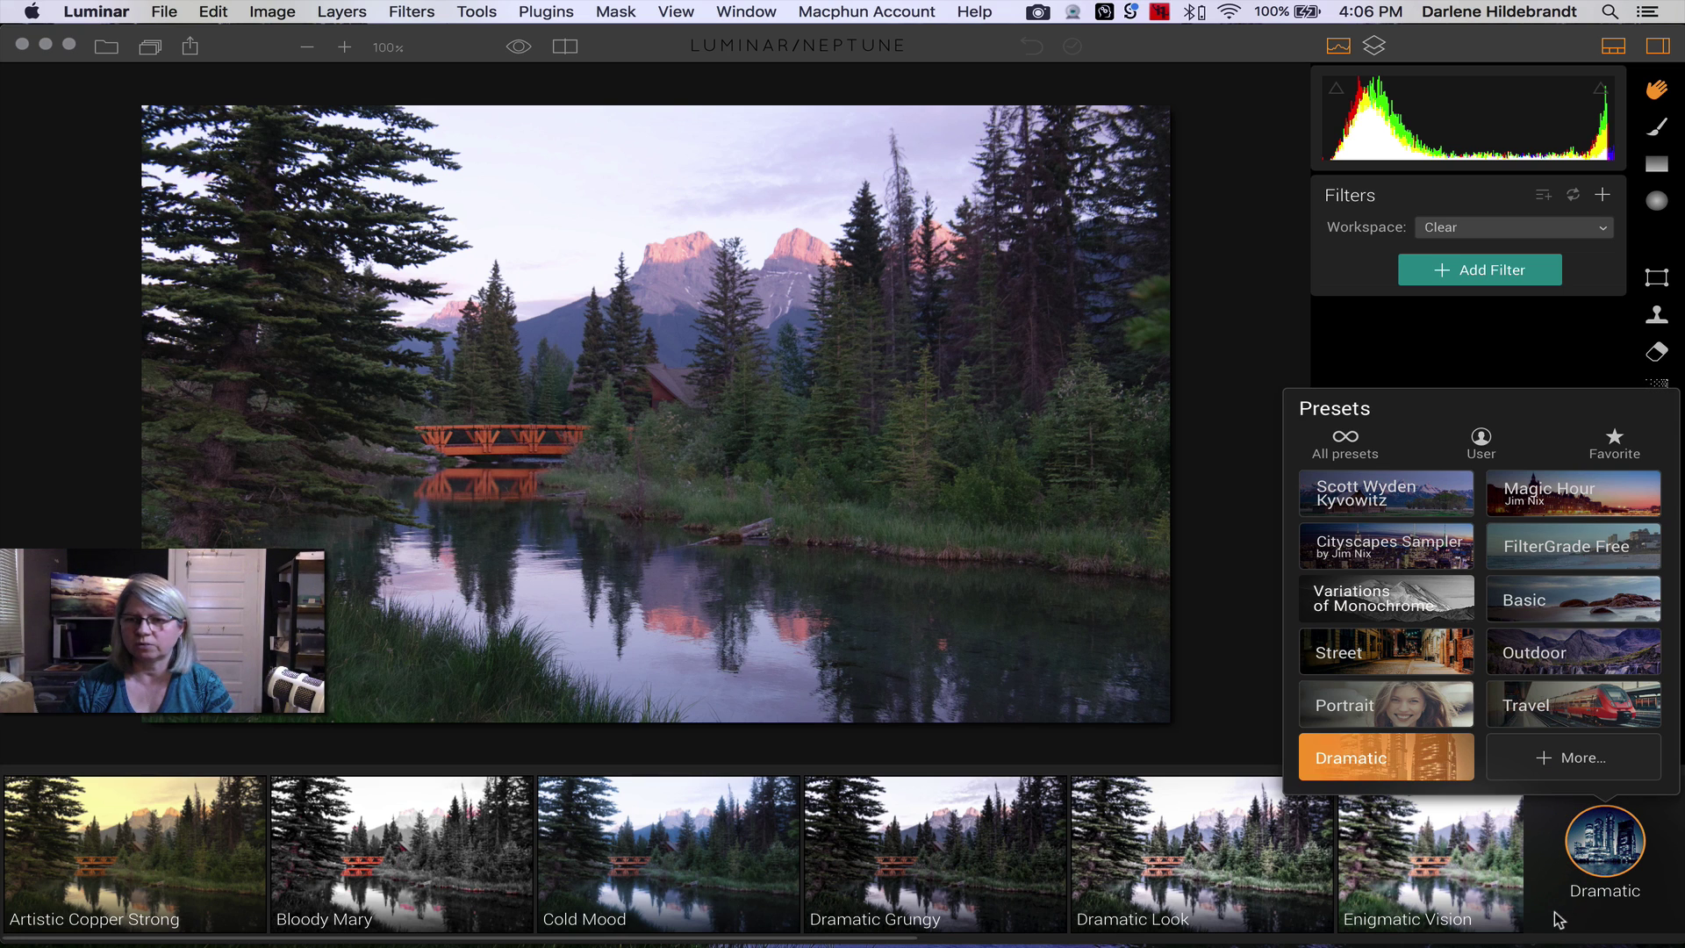
- Close and reopen the preset categories list, then choose More... for the online Luminar Presets page
left_click(1551, 913)
left_click(1596, 845)
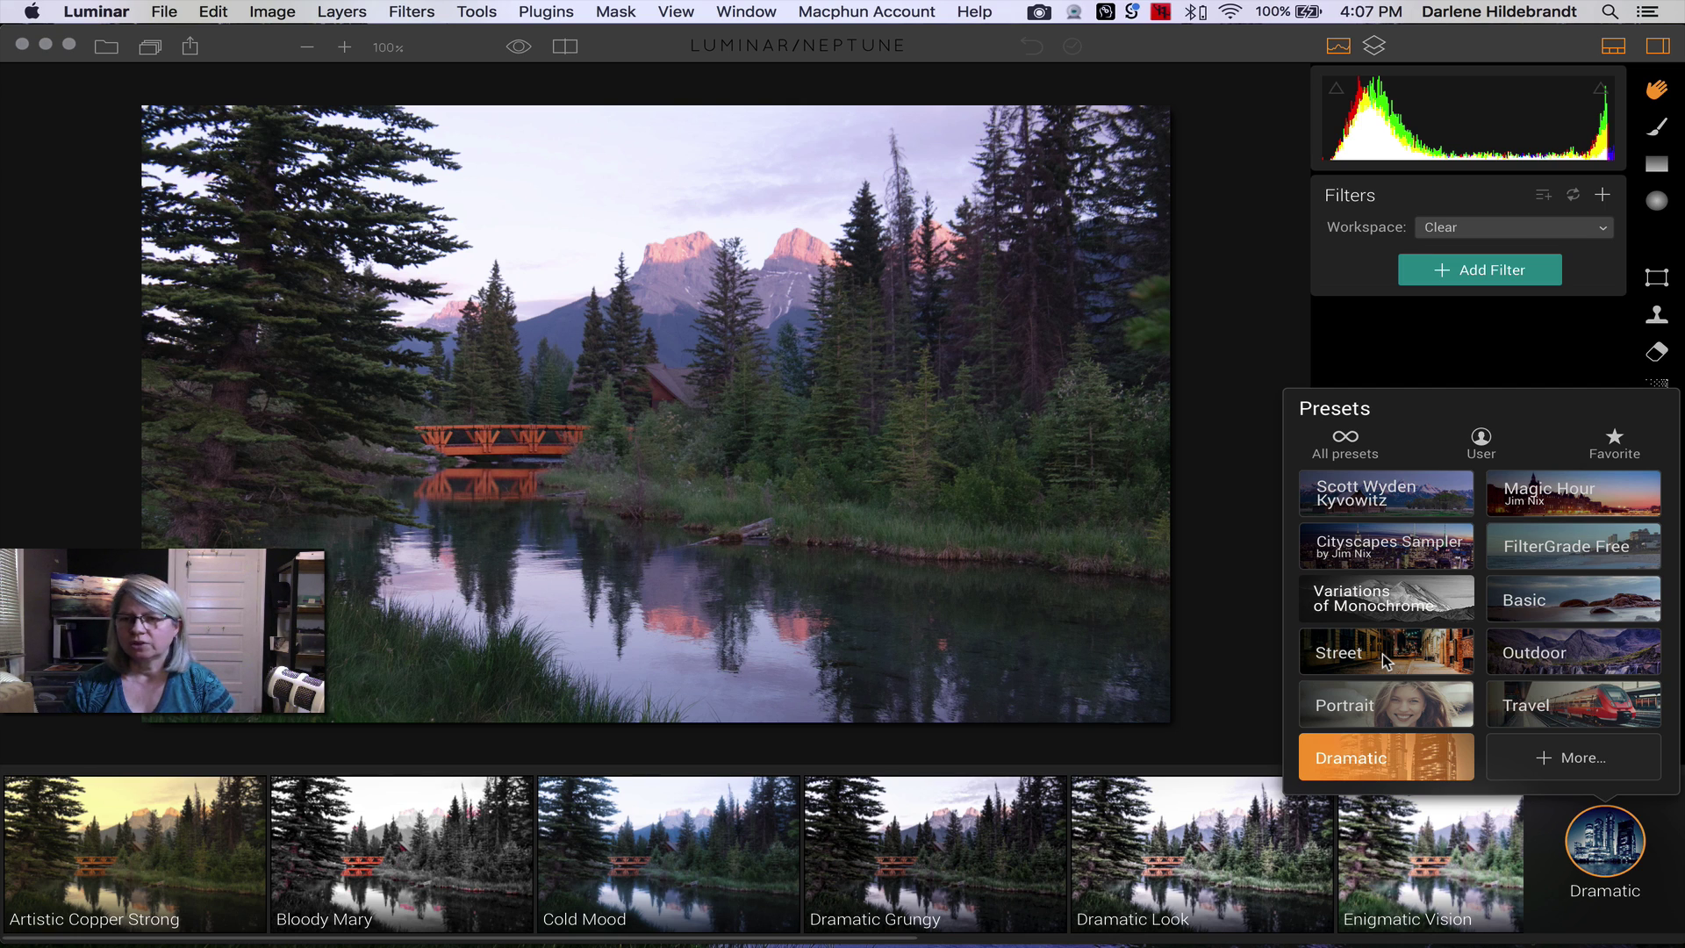
left_click(1577, 761)
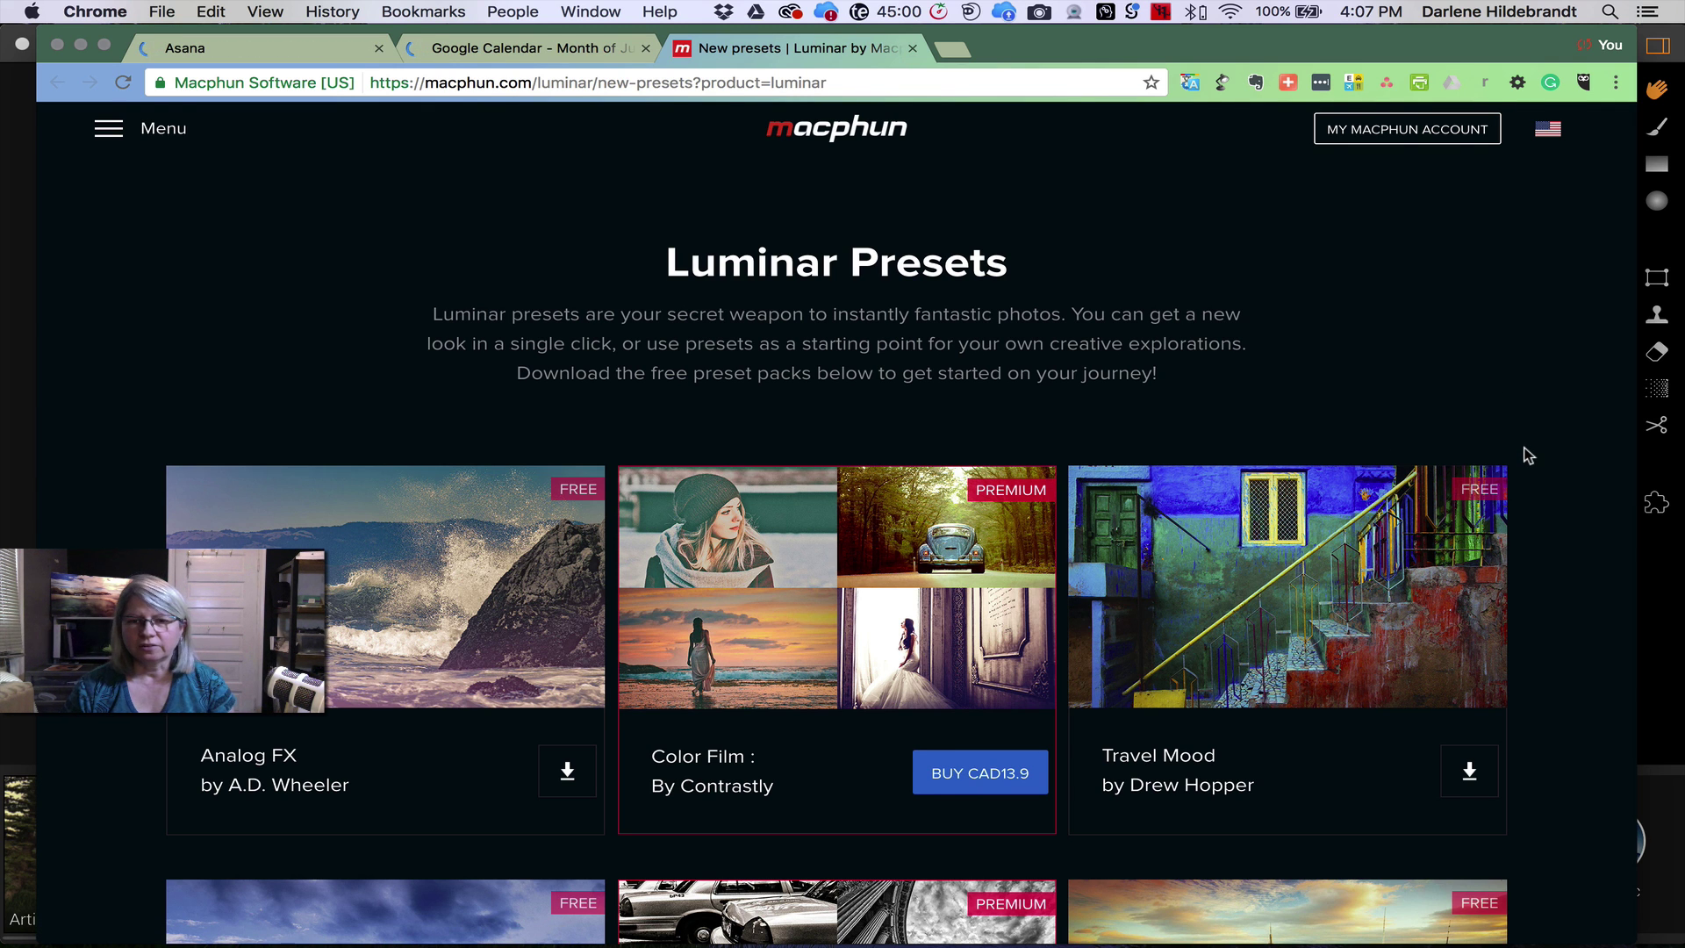
- Scroll through the Luminar Presets web page, then Cmd+Tab back to Luminar
scroll(1528, 455, "down", 5)
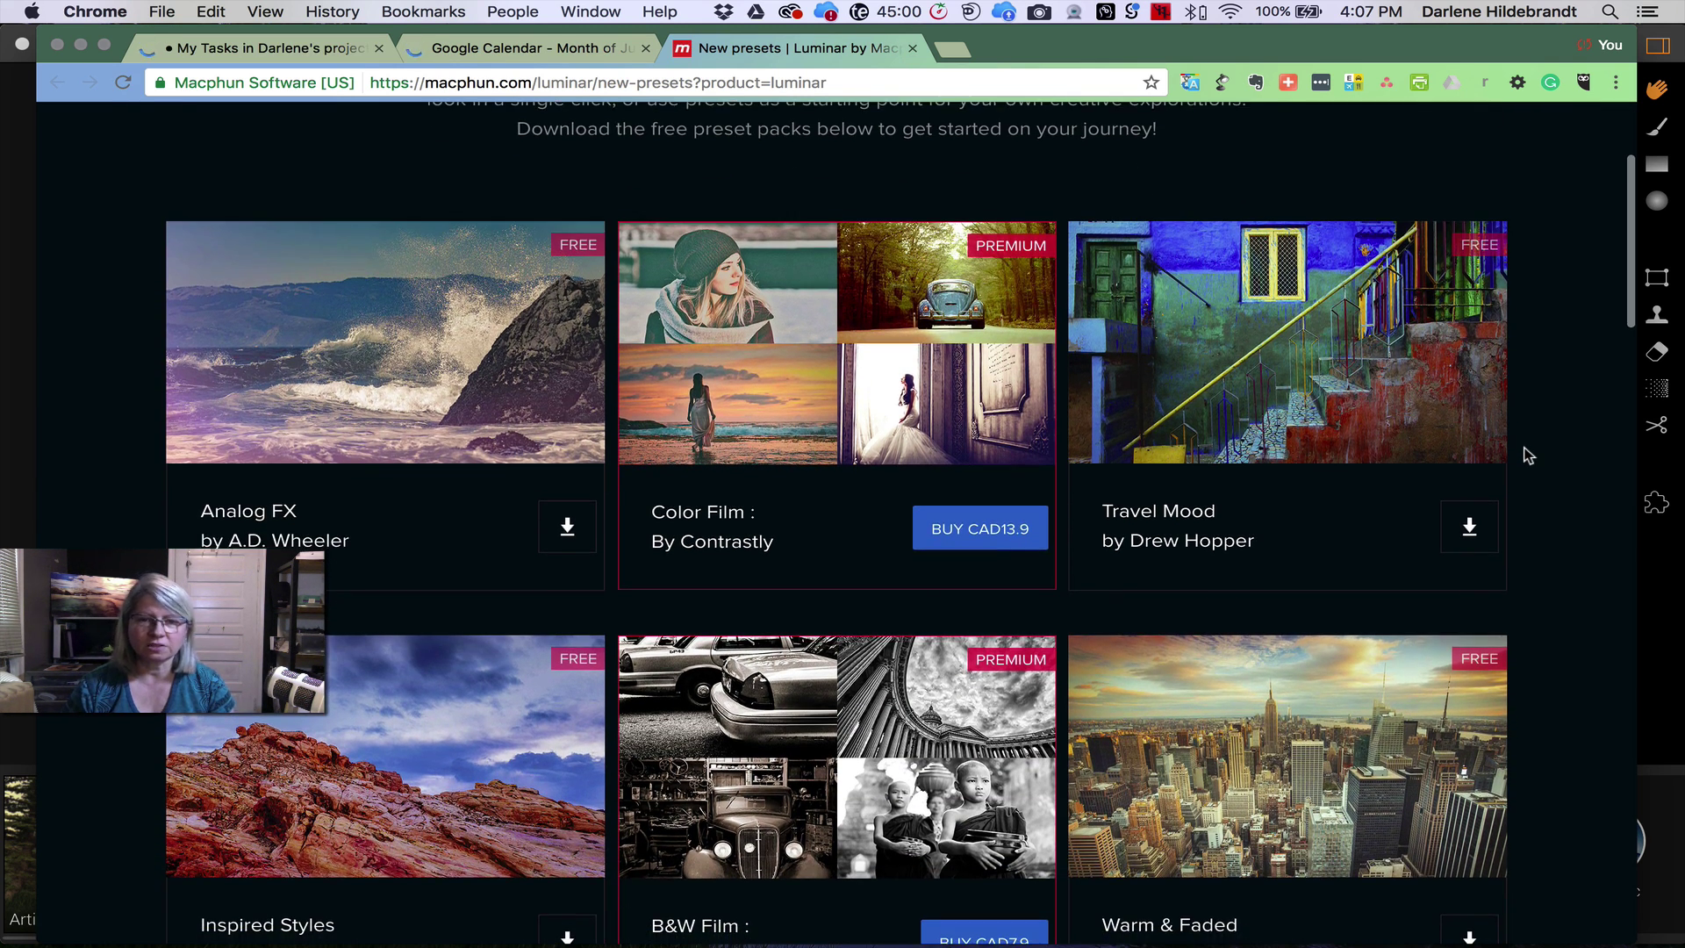
scroll(1528, 455, "down", 3)
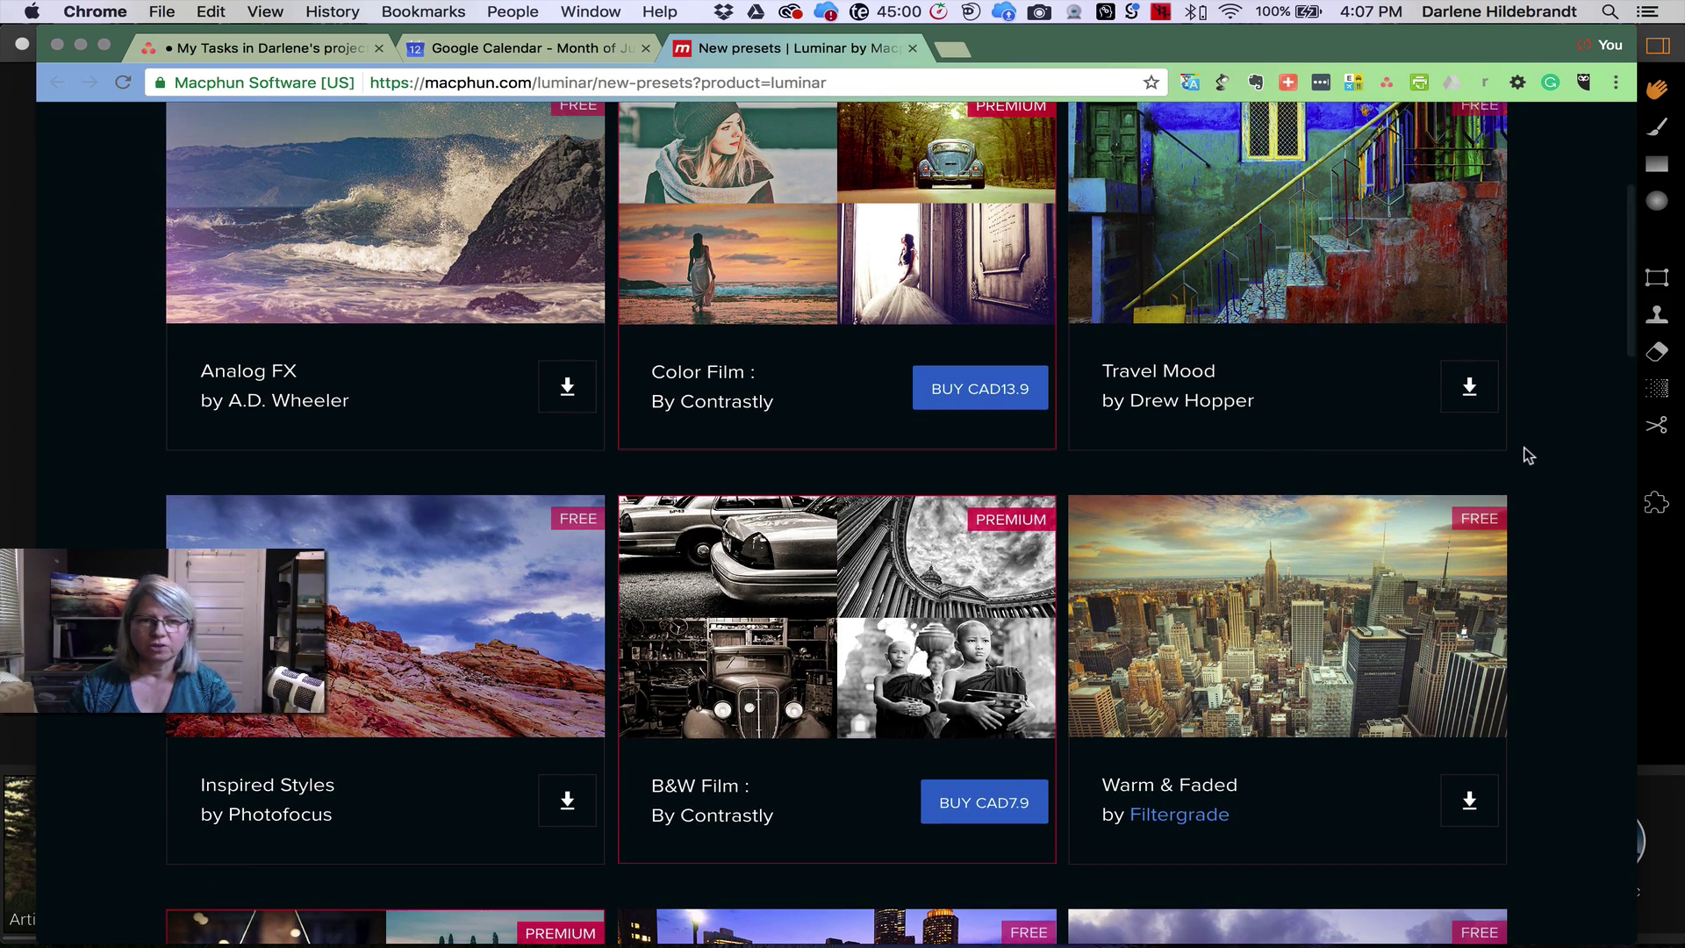
scroll(1528, 455, "up", 3)
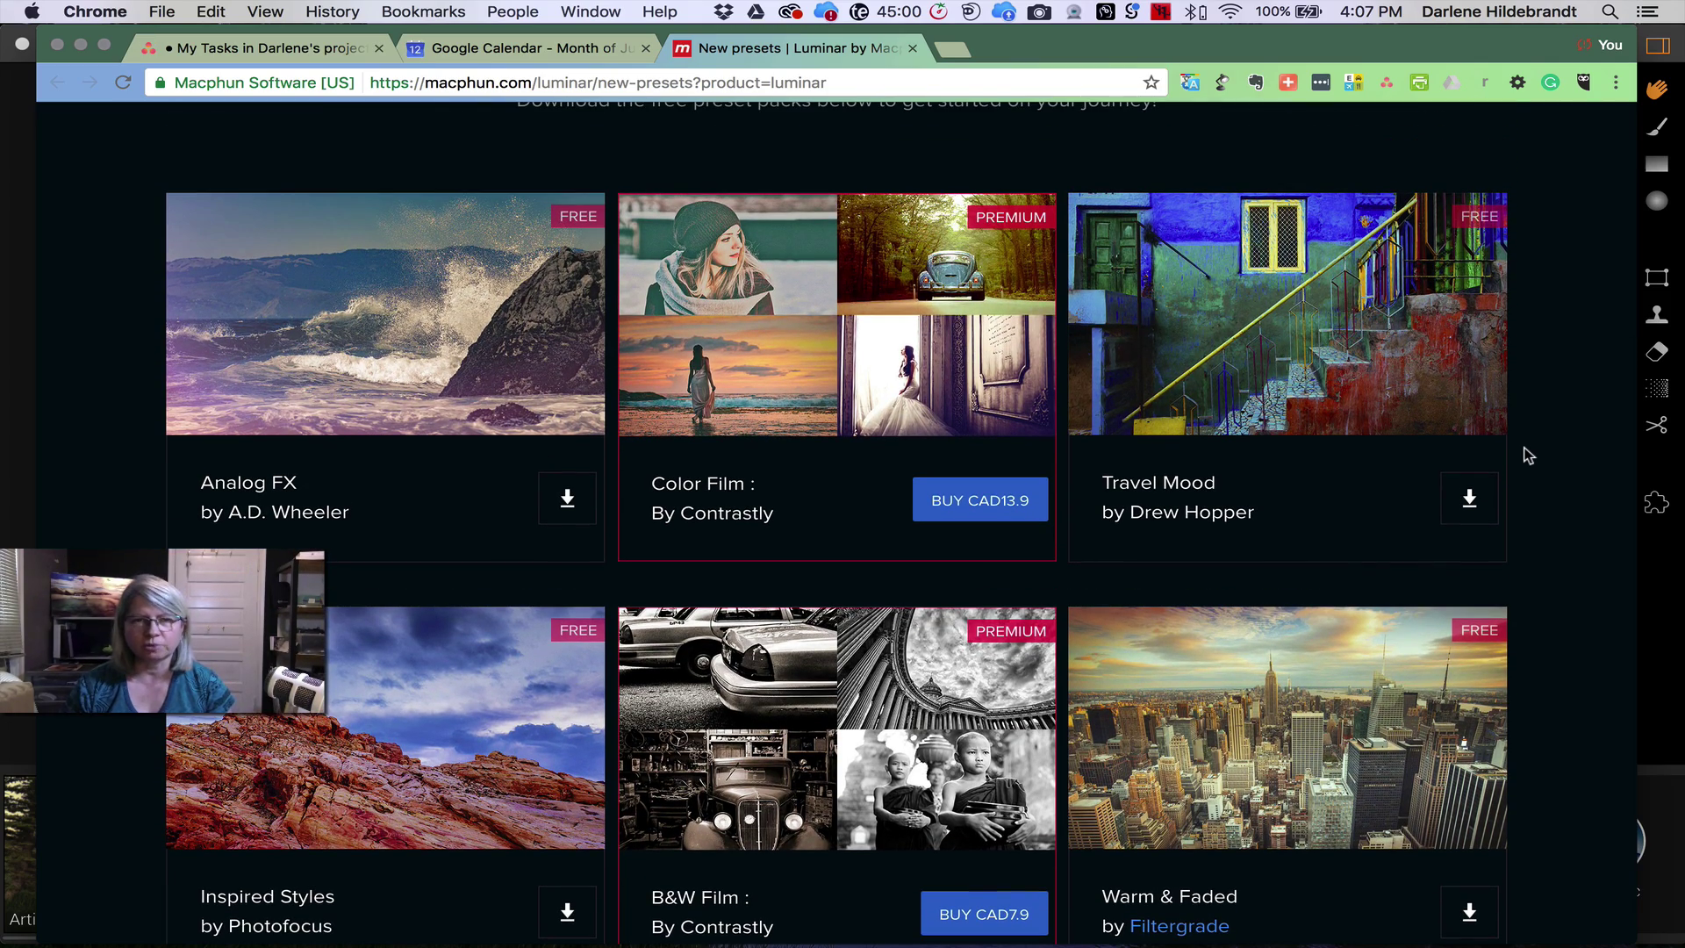
scroll(1528, 454, "up", 3)
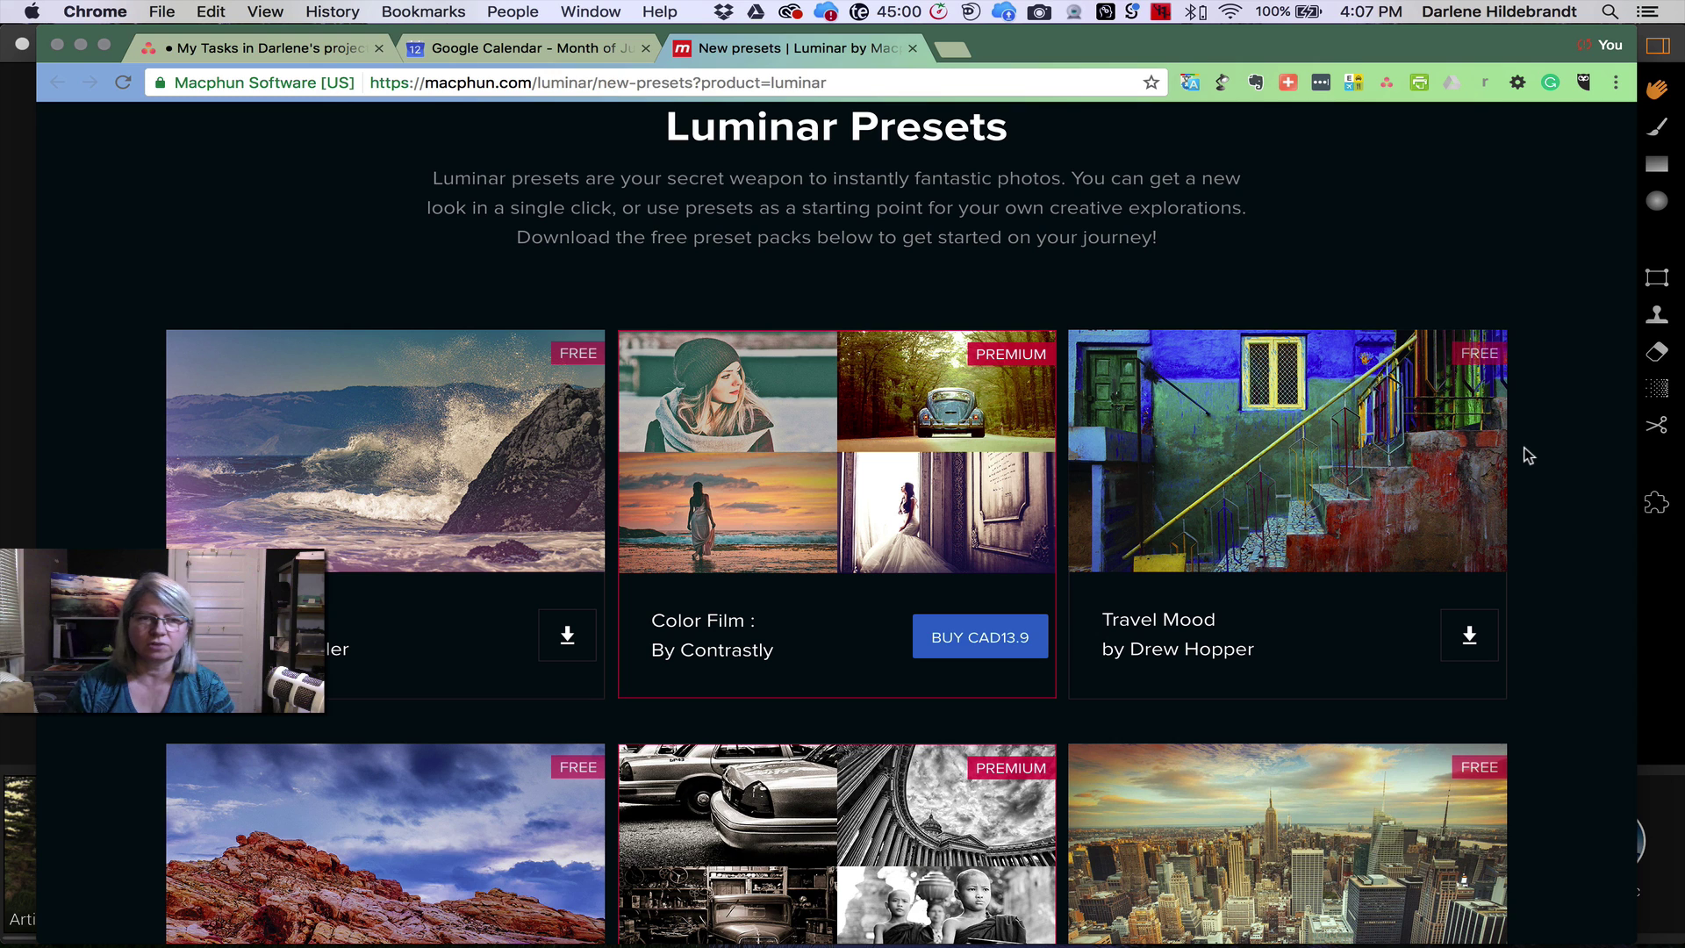
key("super")
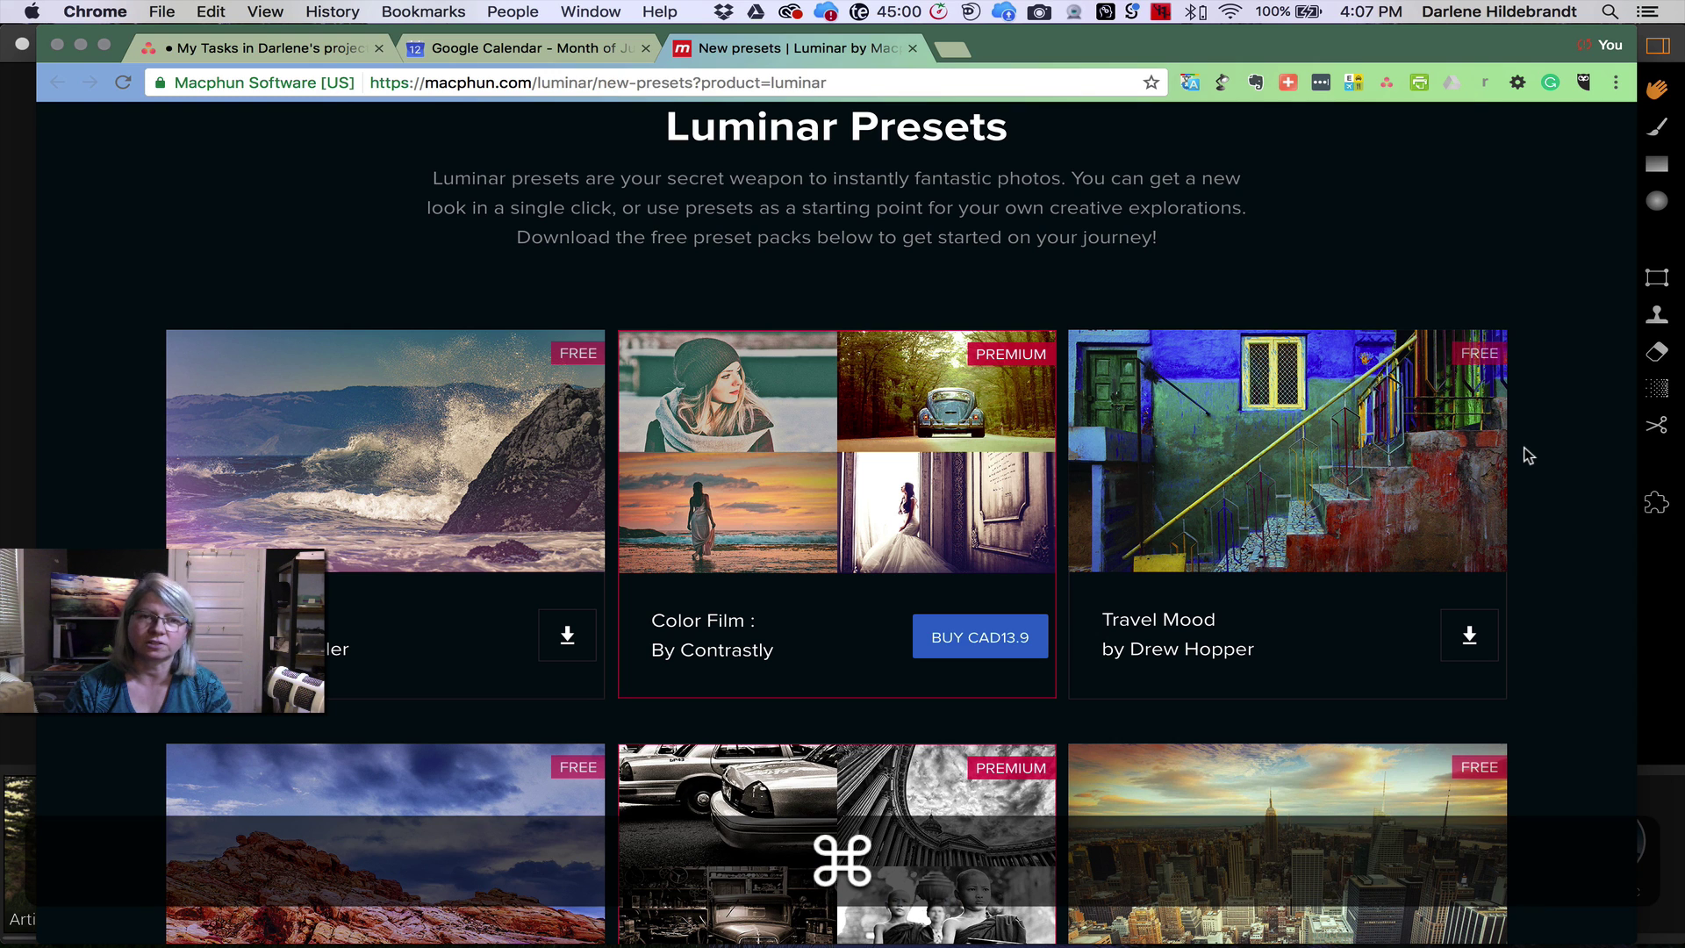
key("super+Tab")
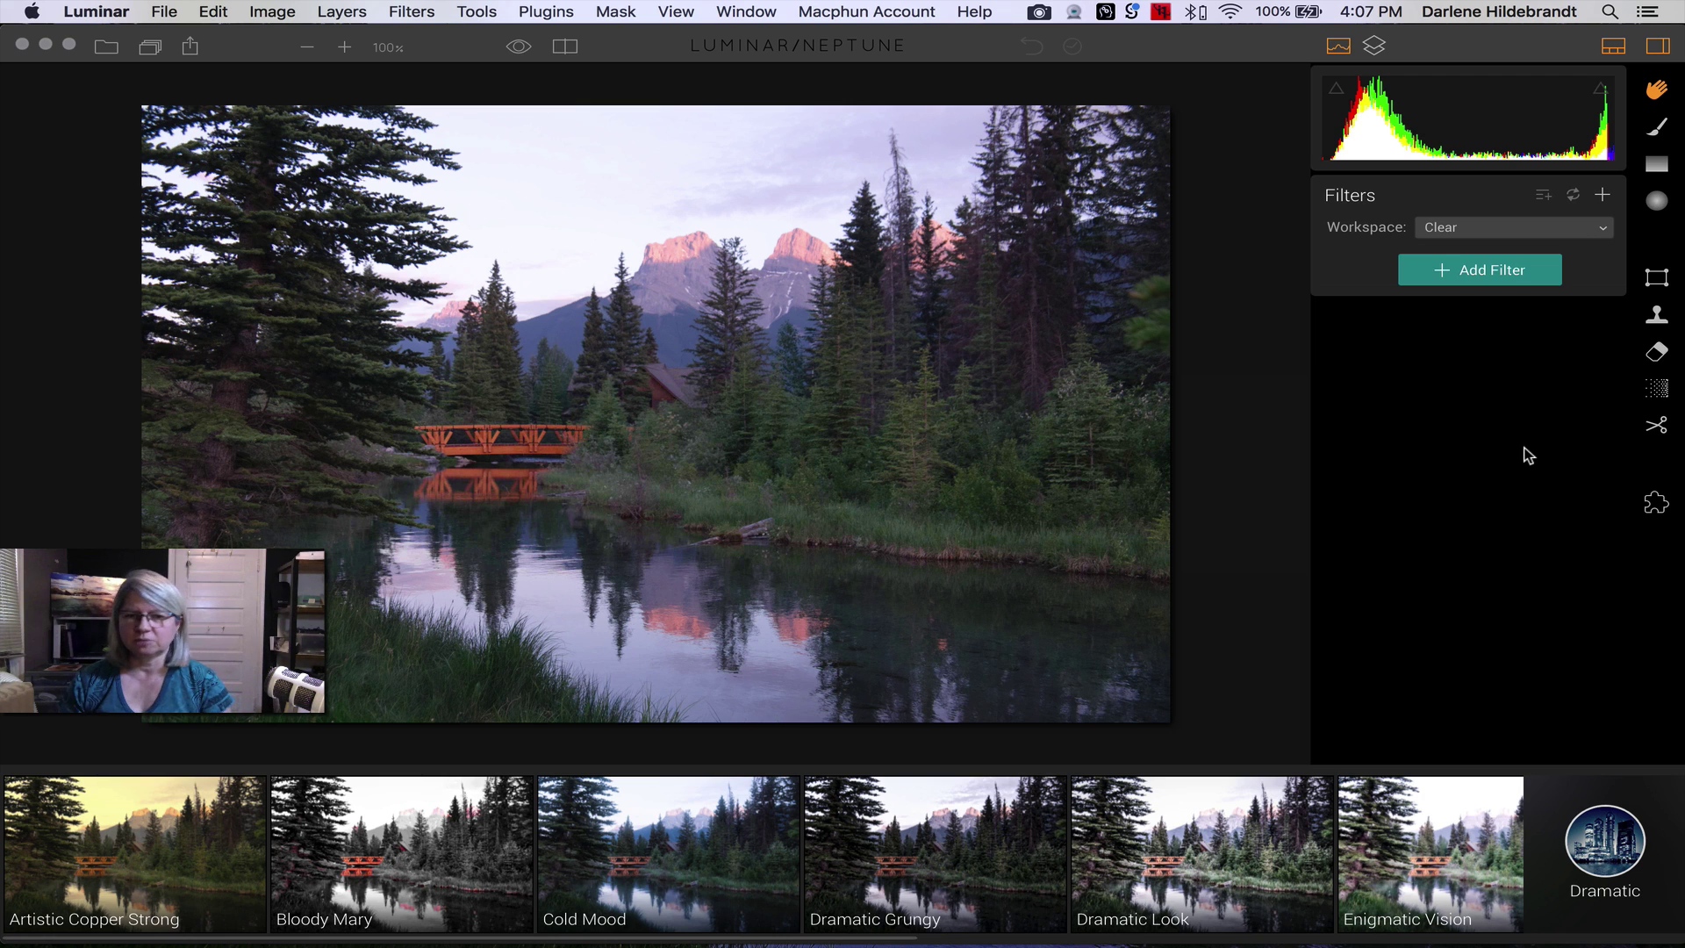
left_click(1585, 848)
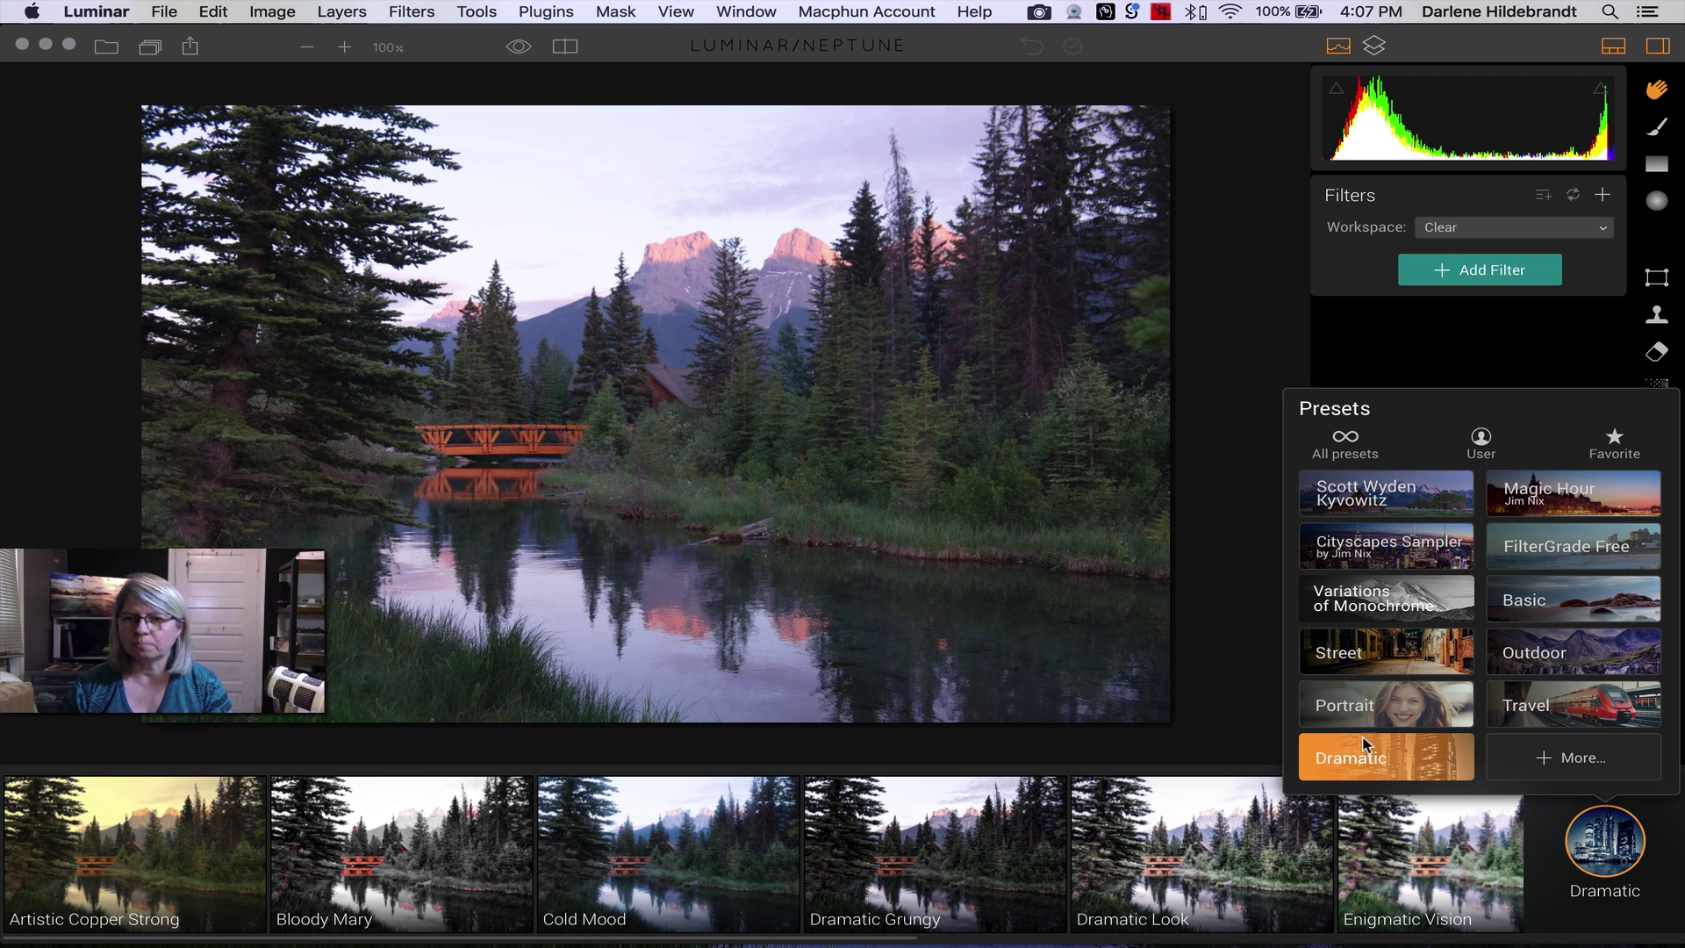
left_click(1518, 602)
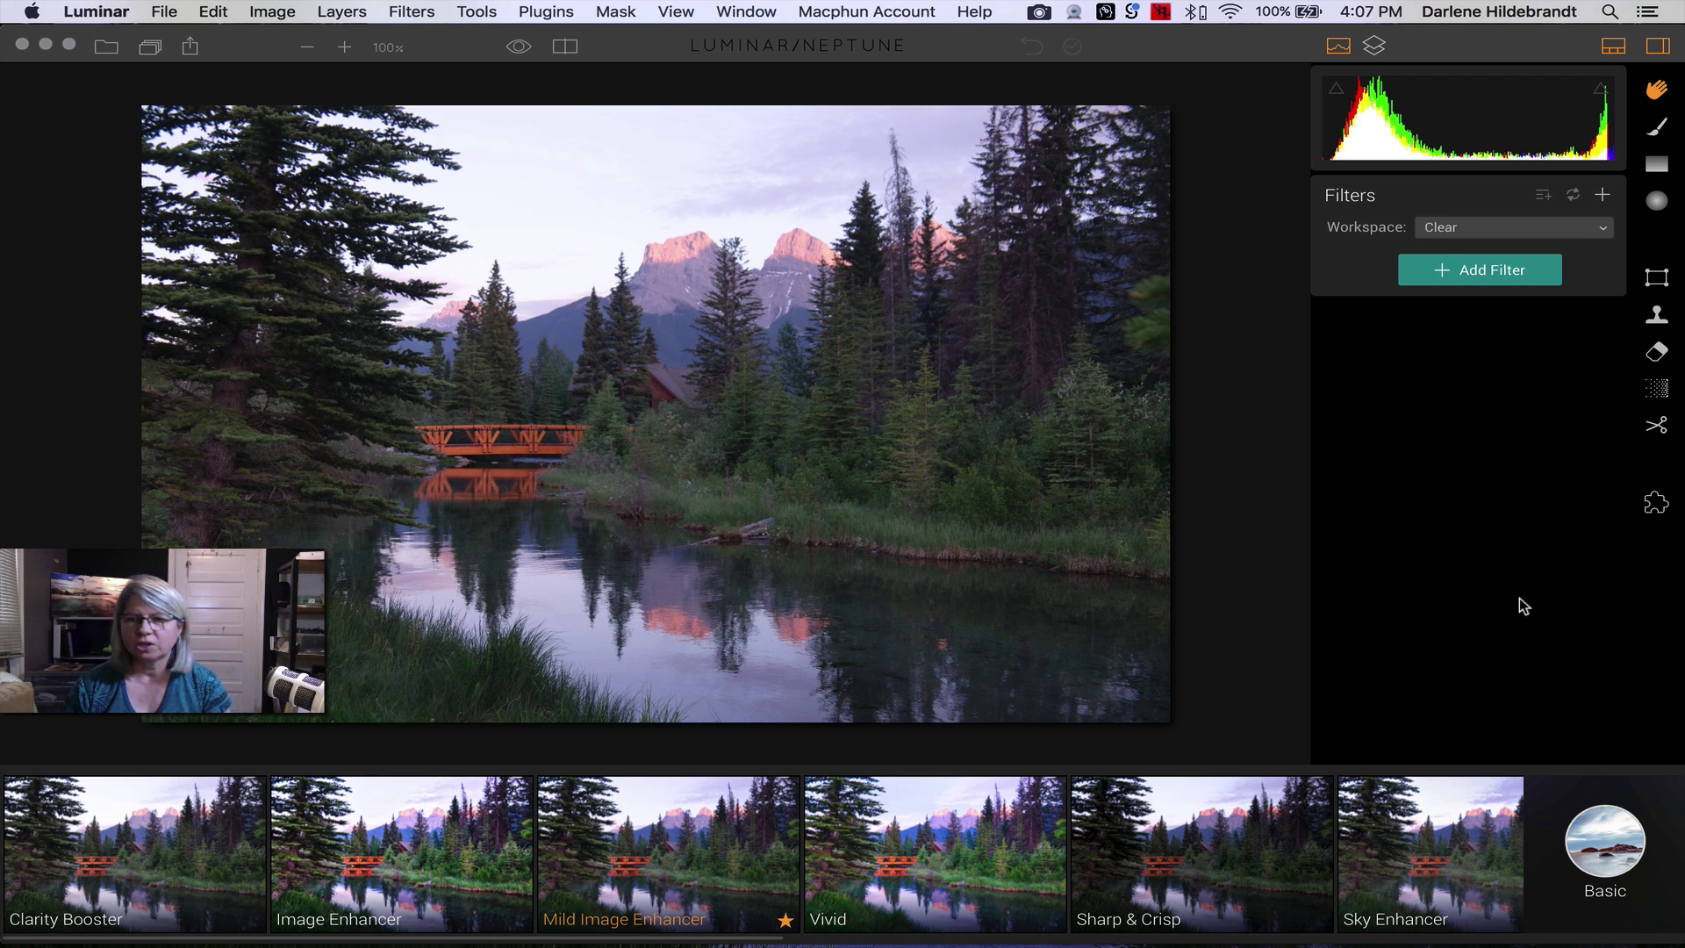
left_click(1626, 844)
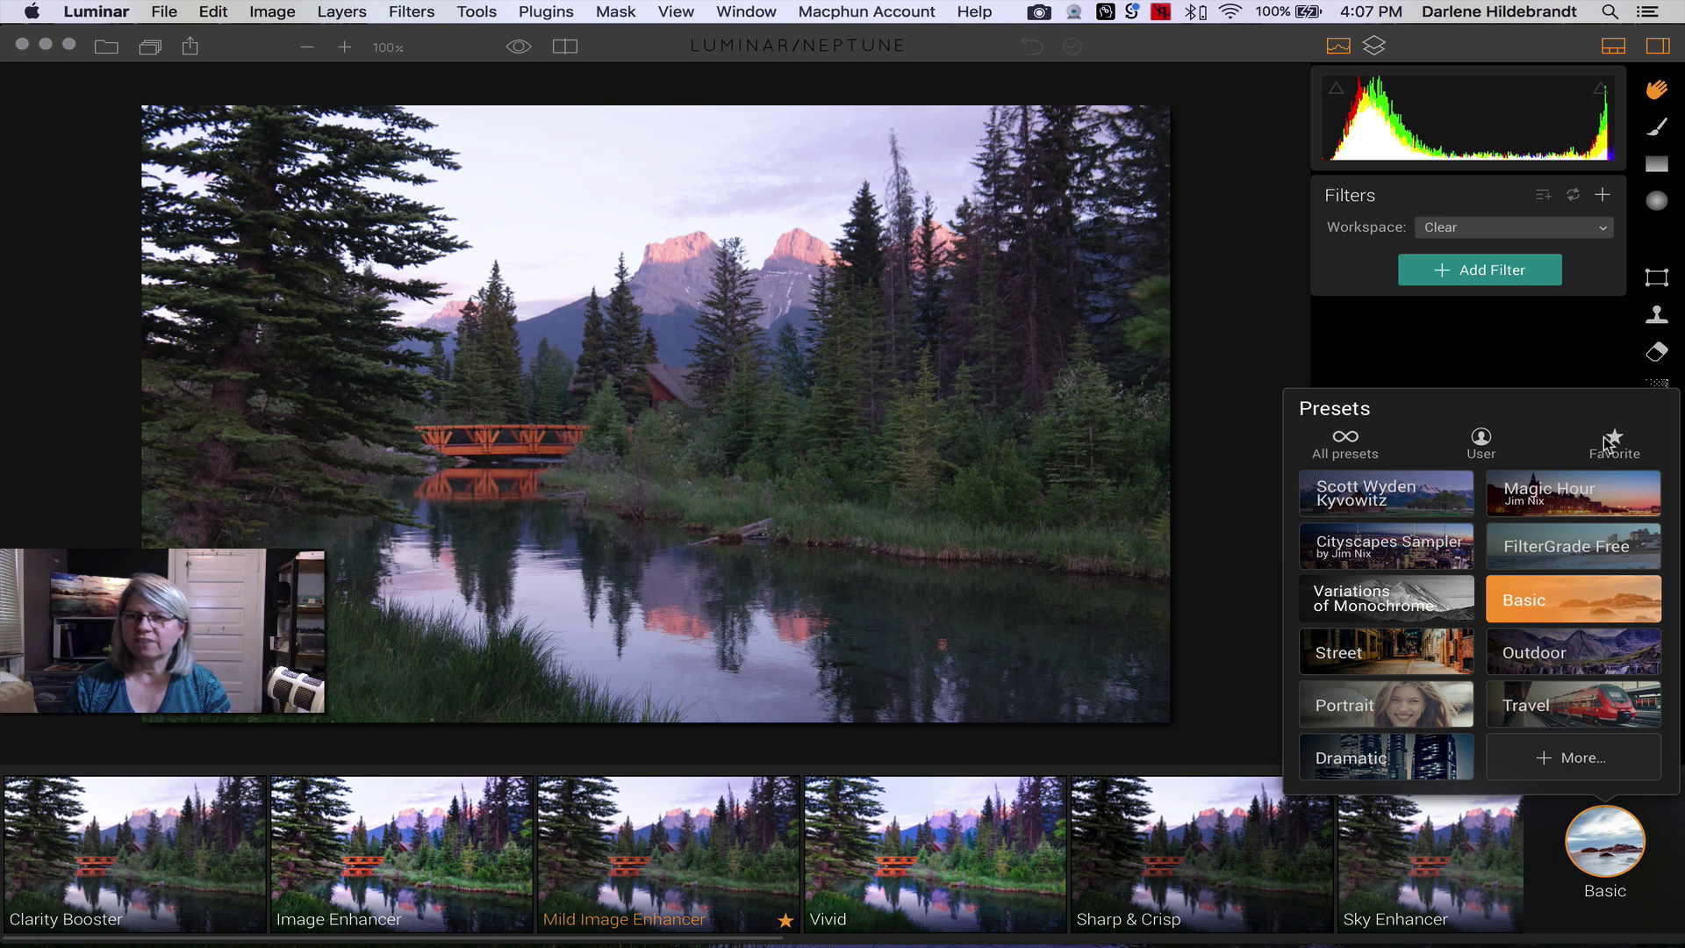
left_click(1607, 443)
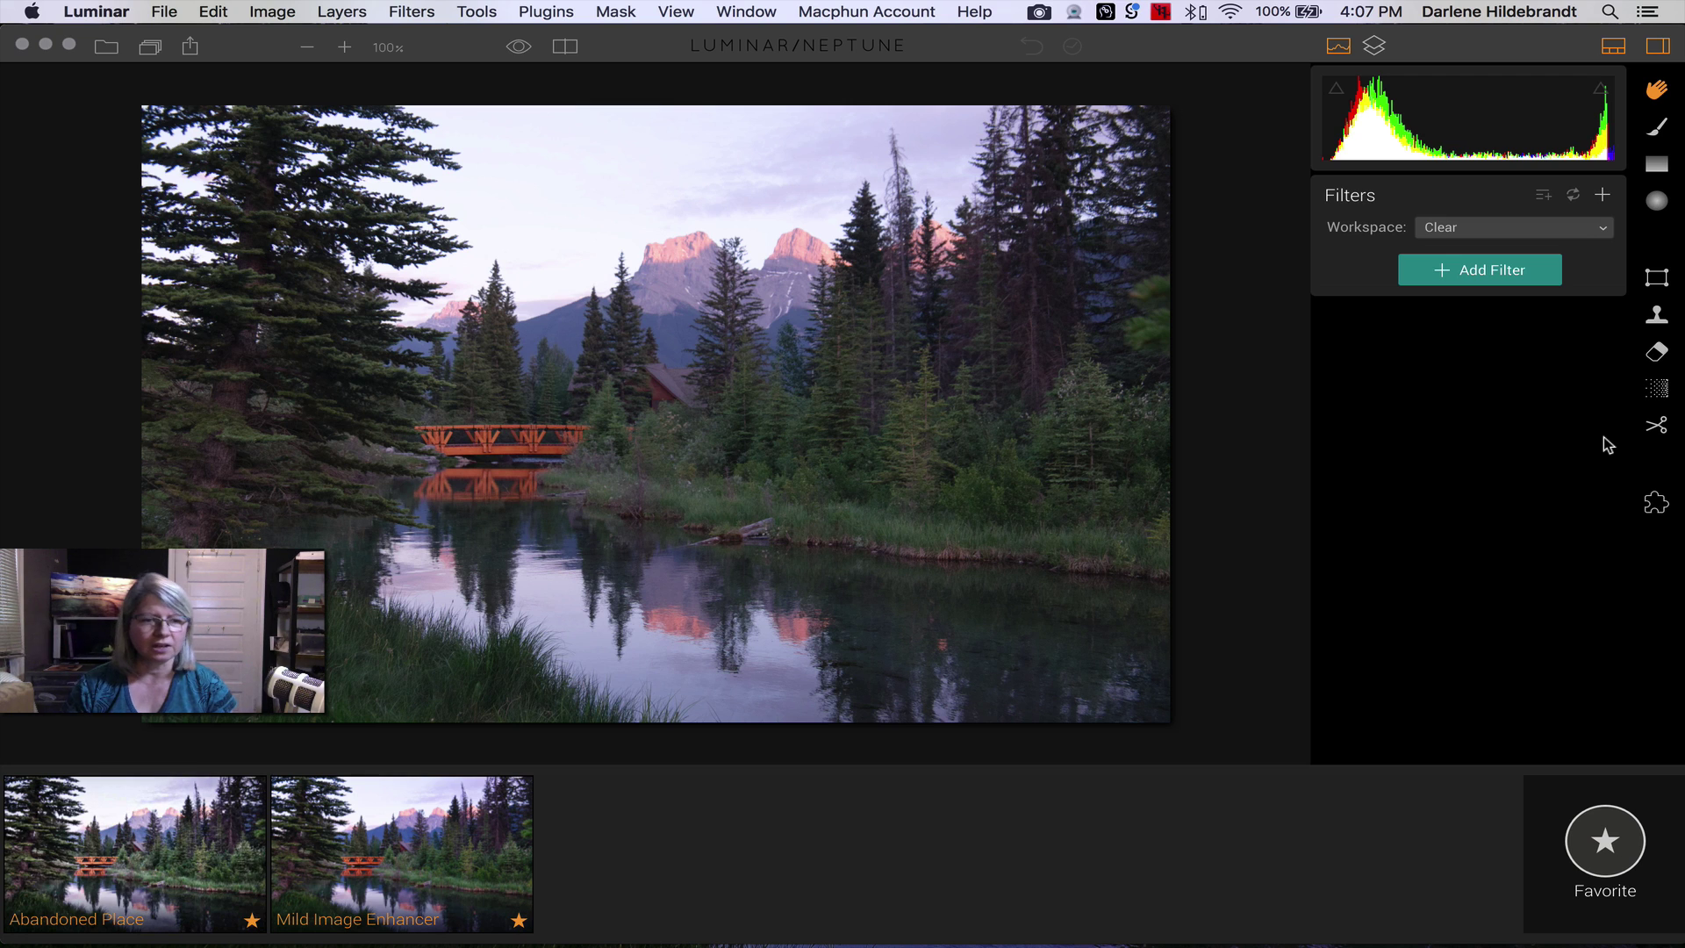
left_click(1603, 845)
left_click(1549, 619)
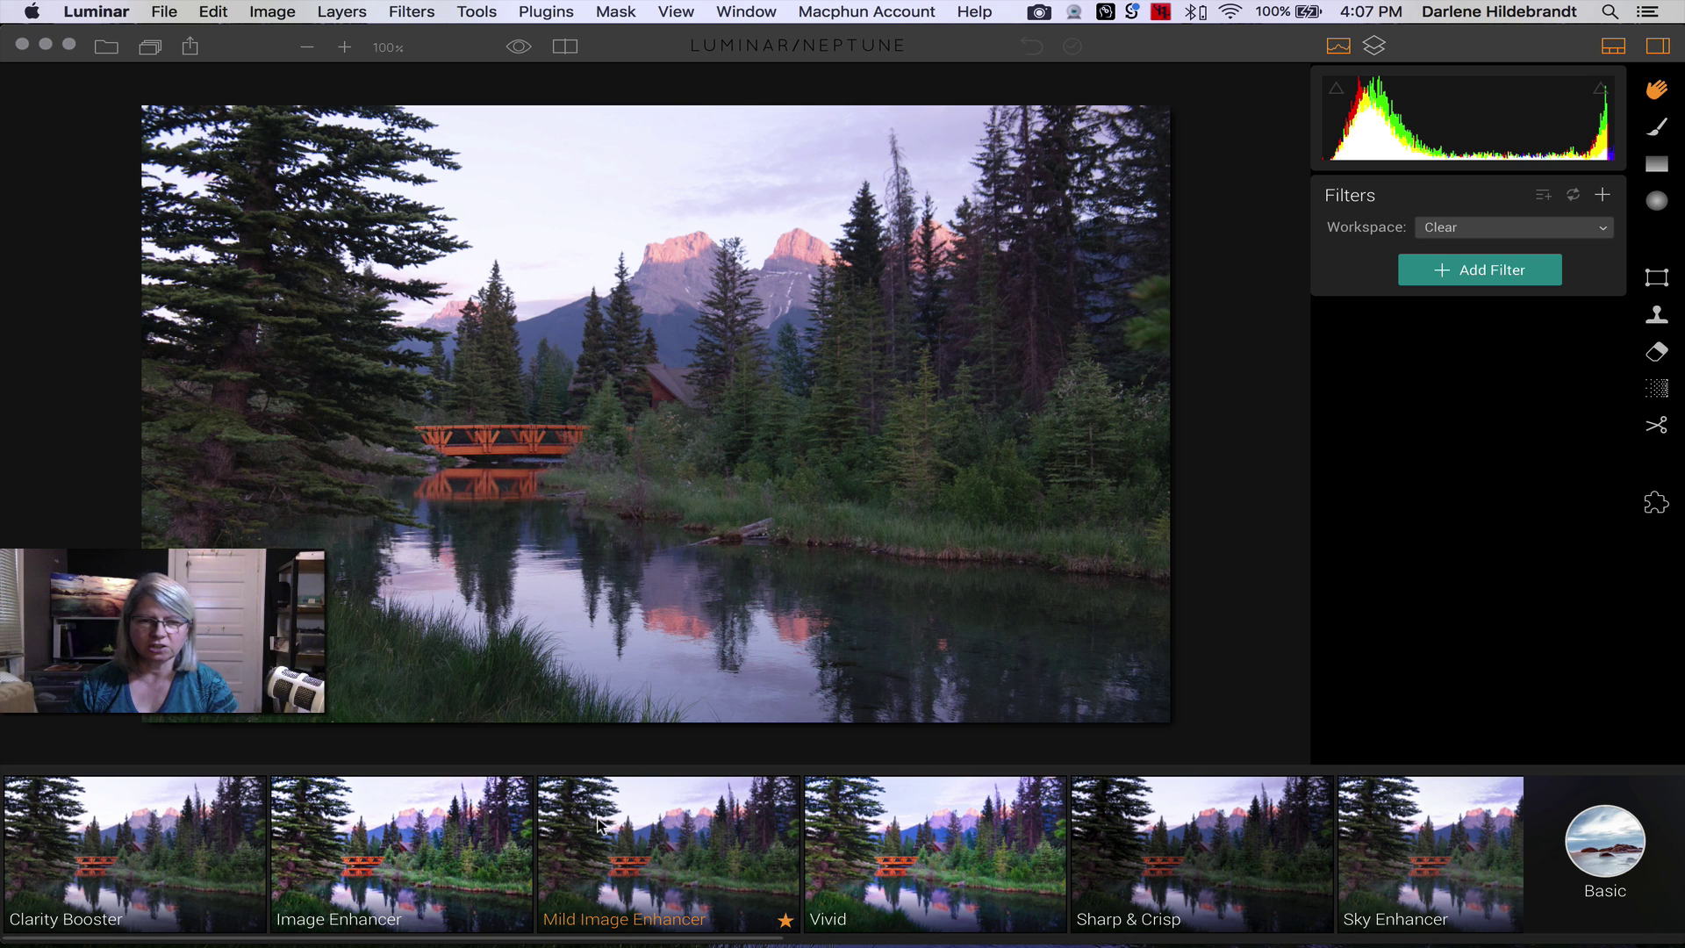
key("super")
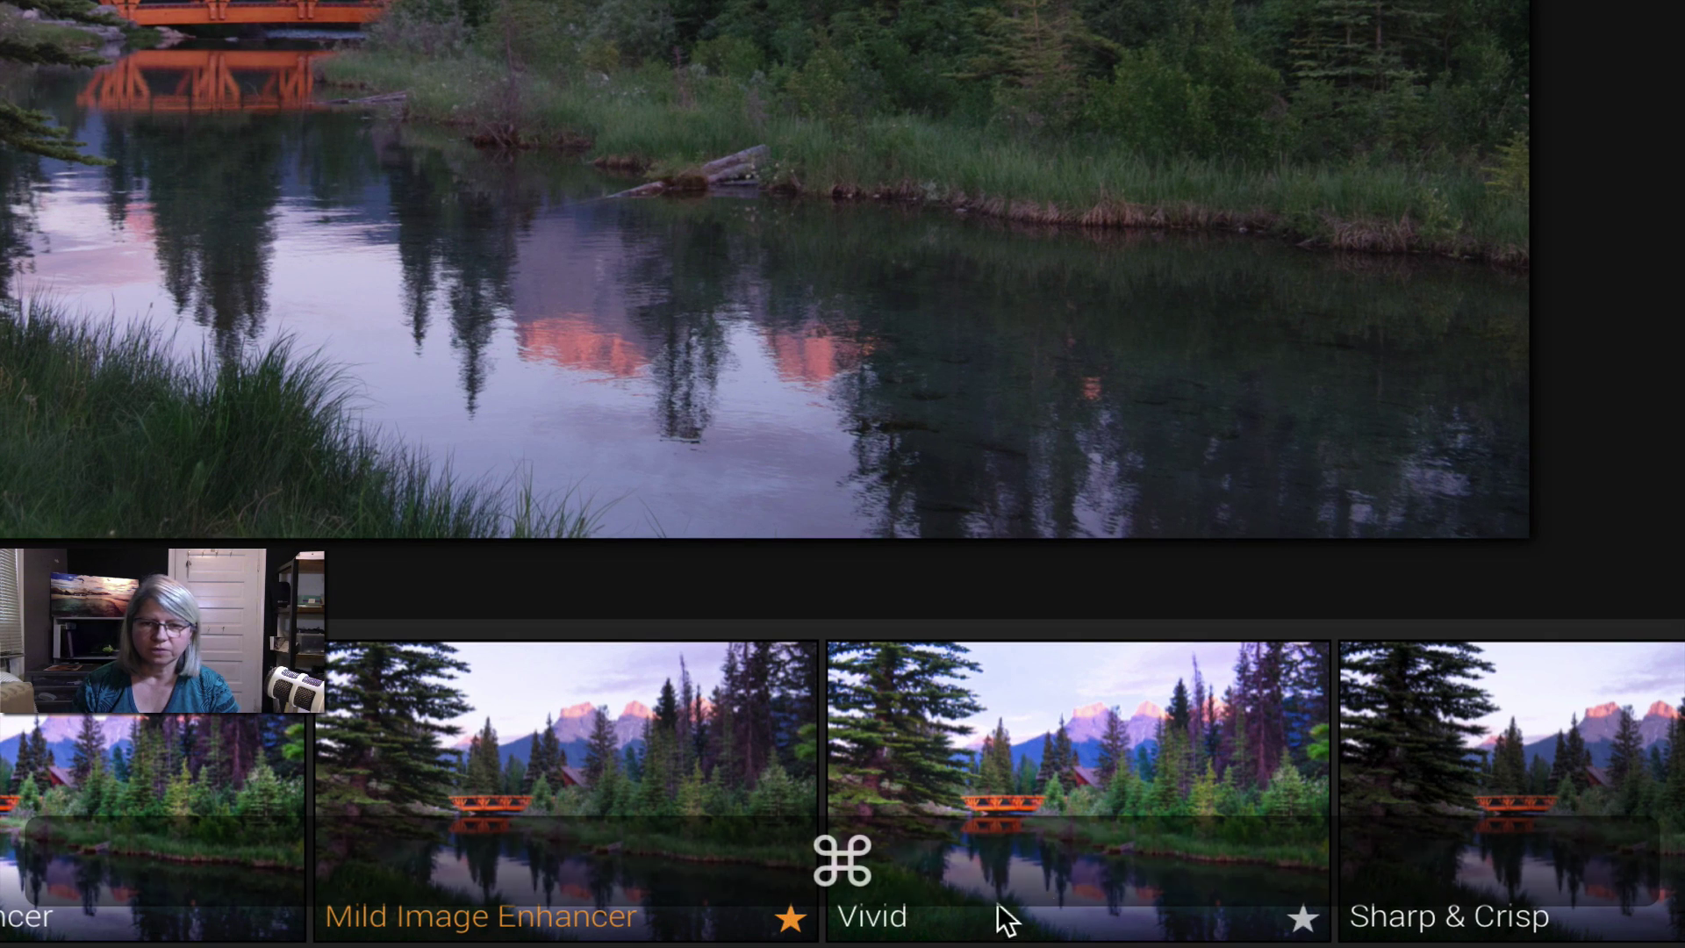
left_click(1303, 918)
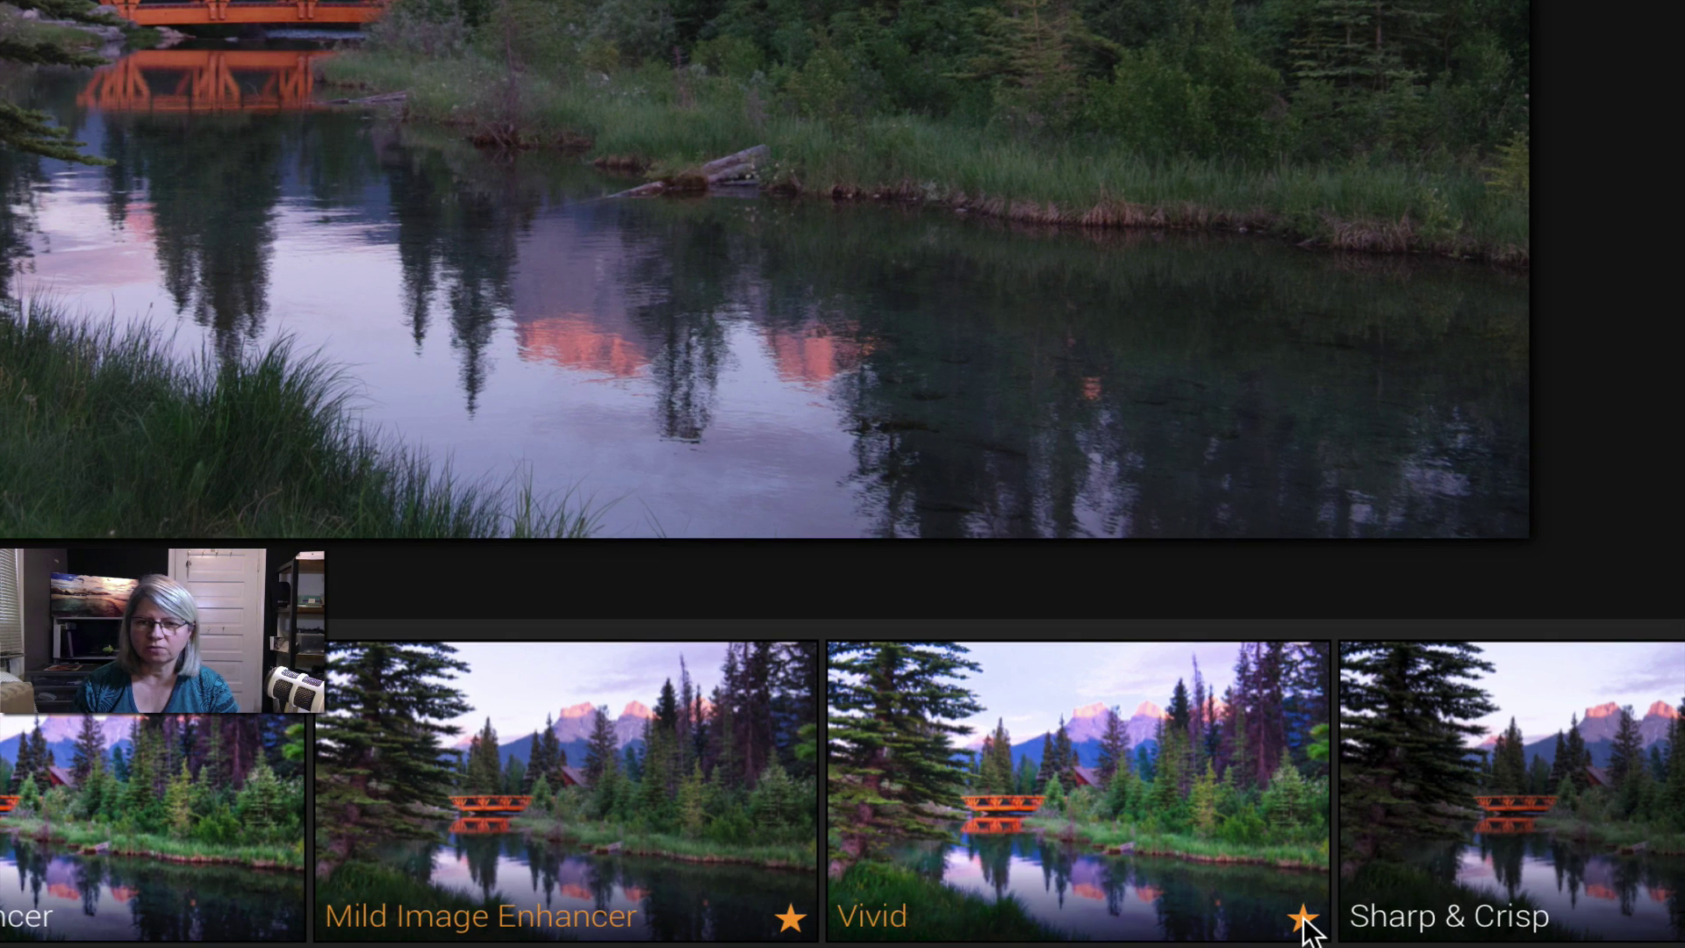
key("super")
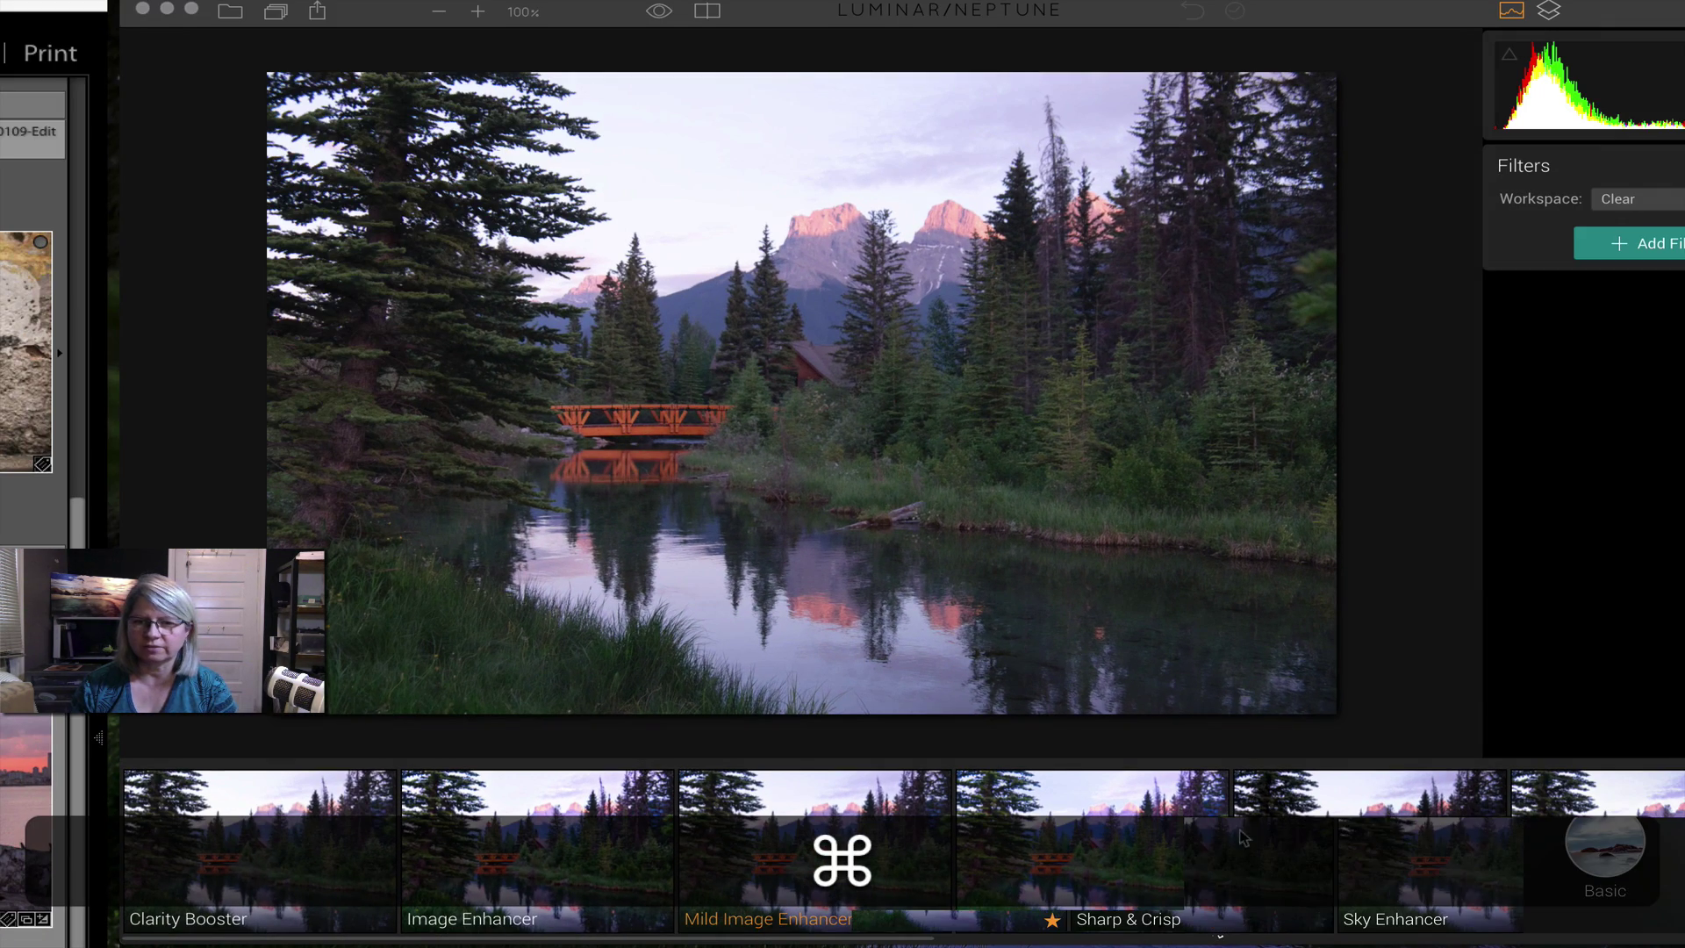
left_click(1631, 849)
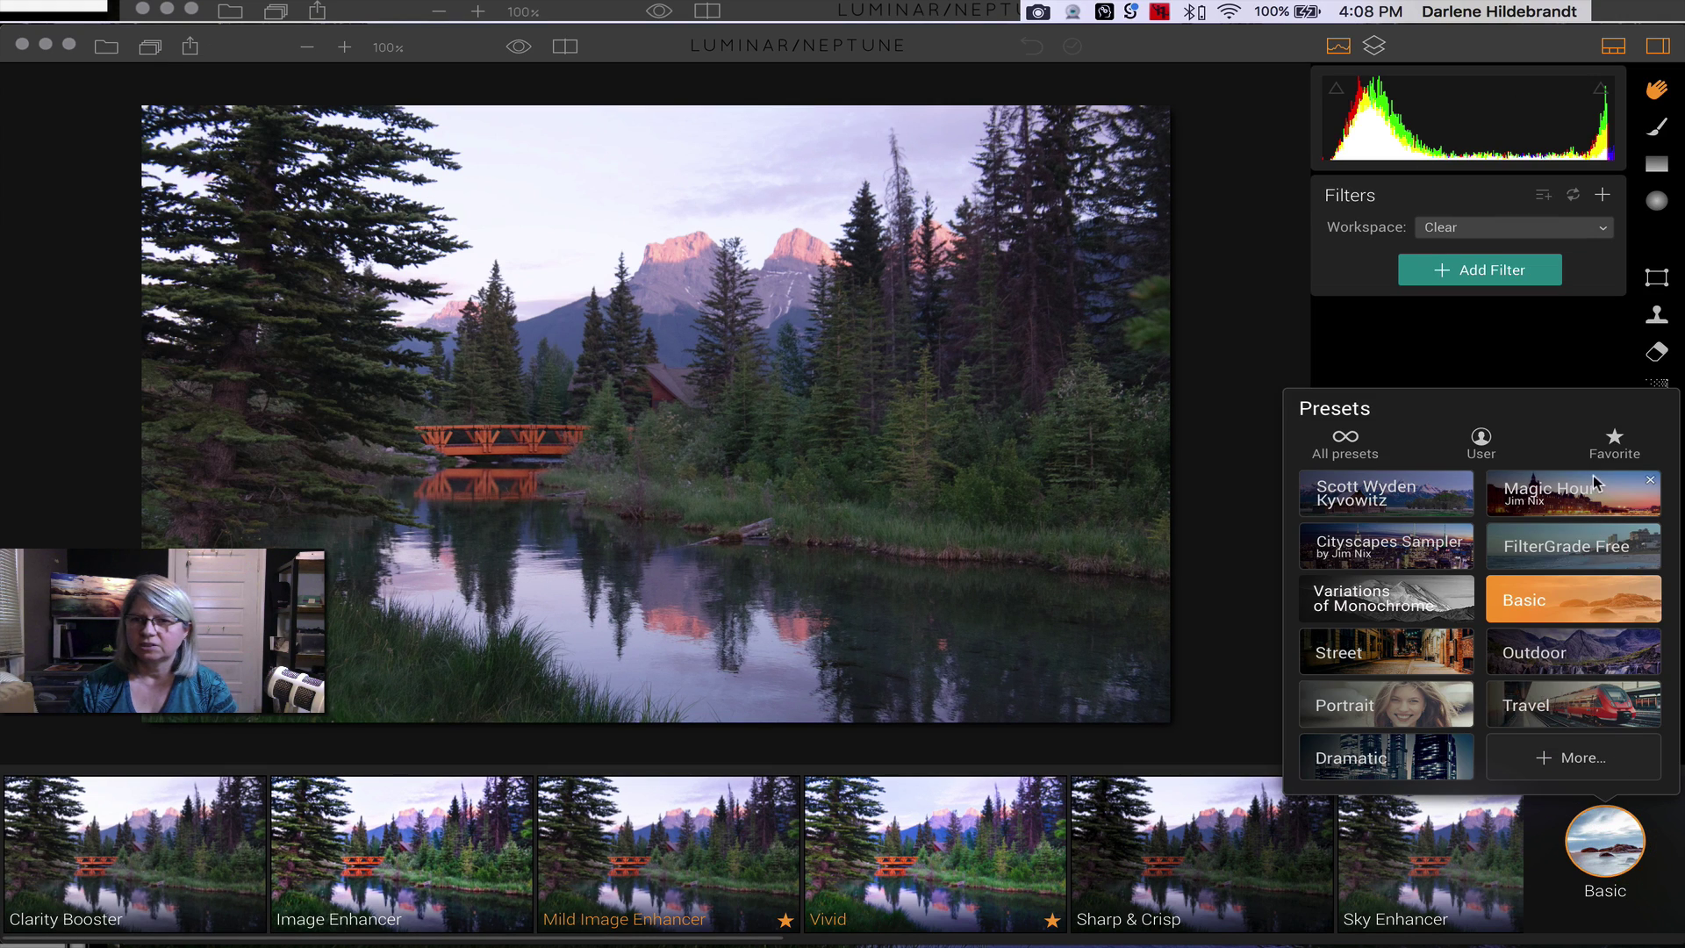
left_click(1611, 443)
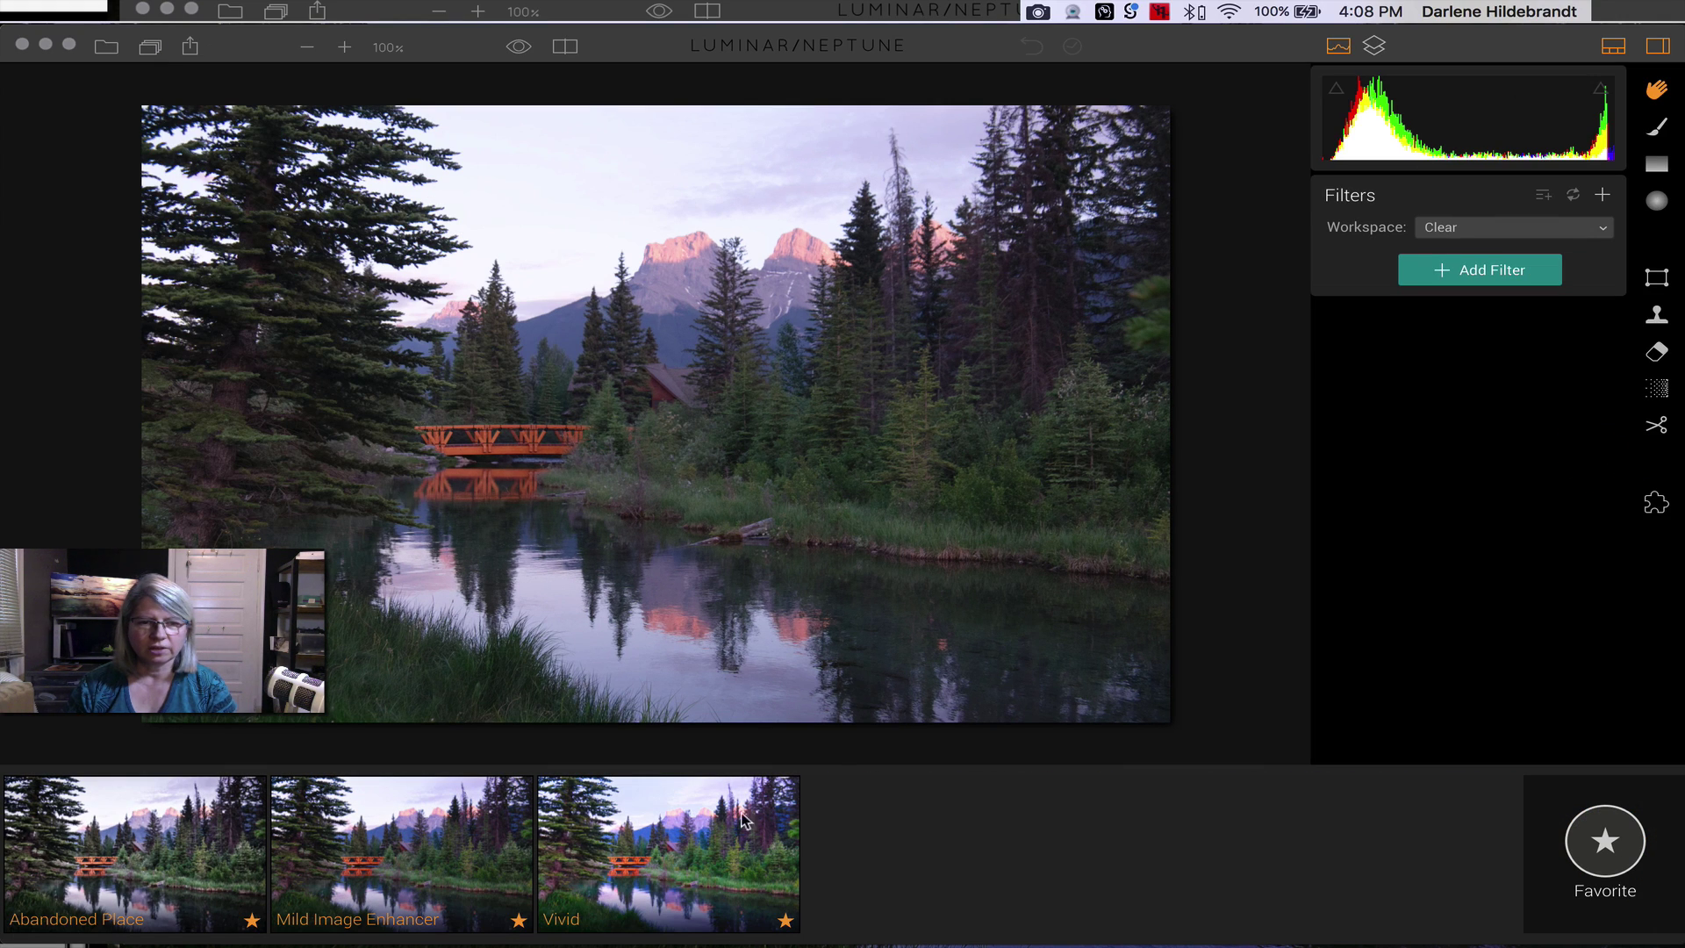
left_click(787, 922)
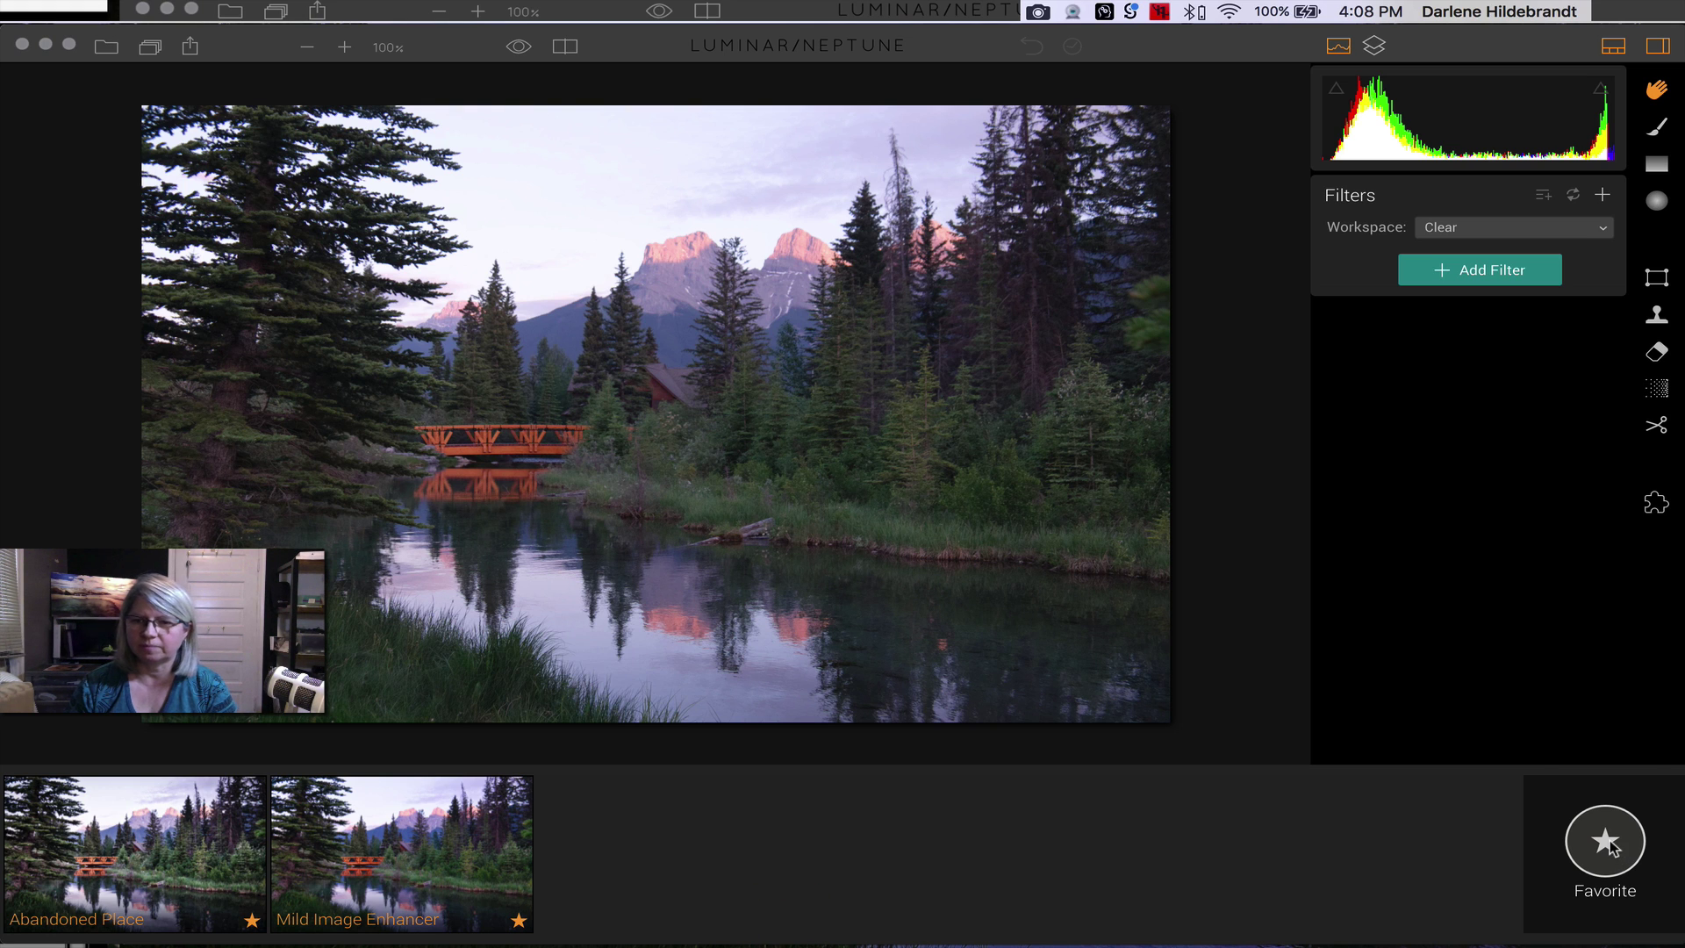
left_click(1610, 840)
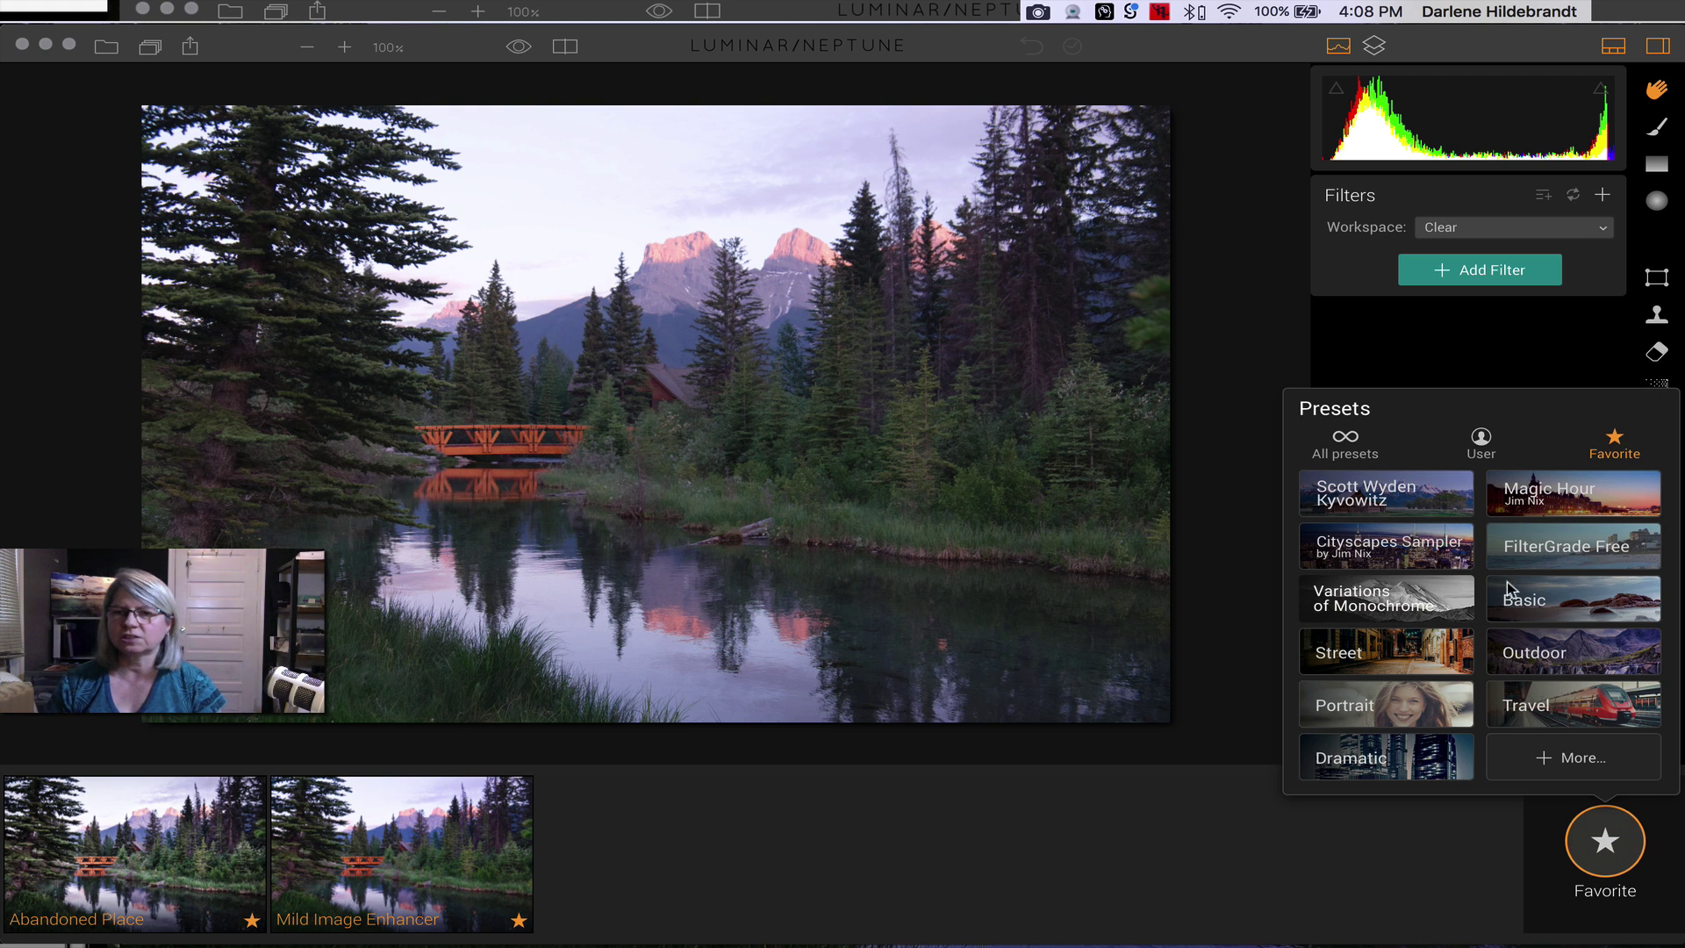
left_click(1529, 603)
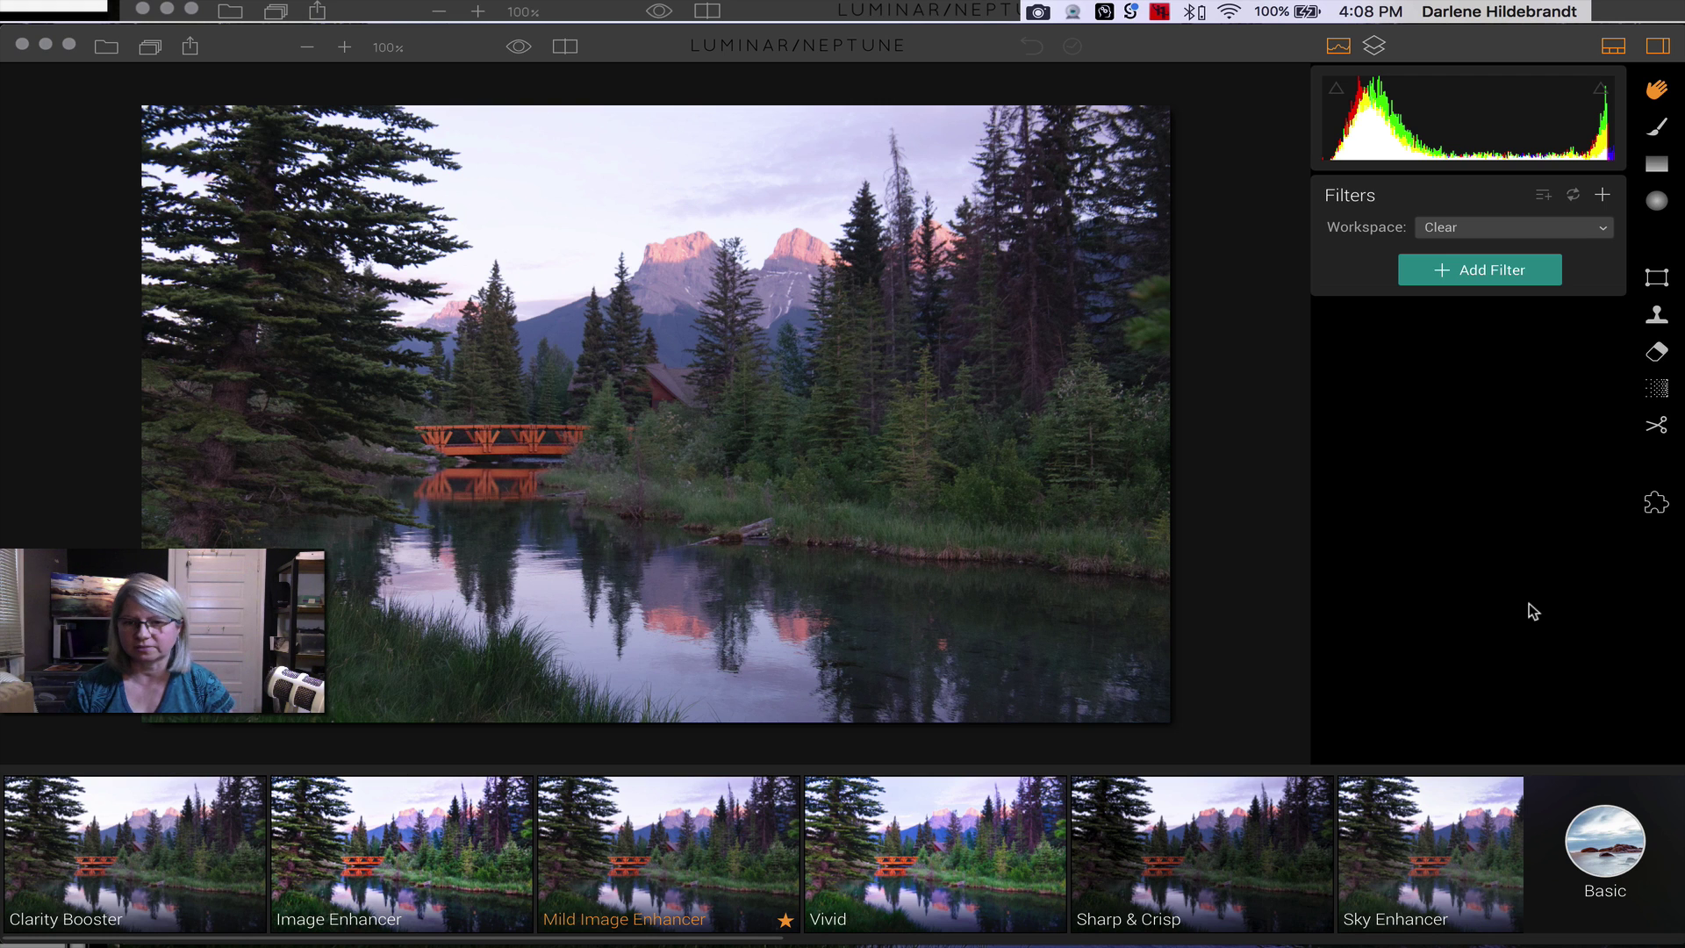
scroll(1277, 845, "right", 2)
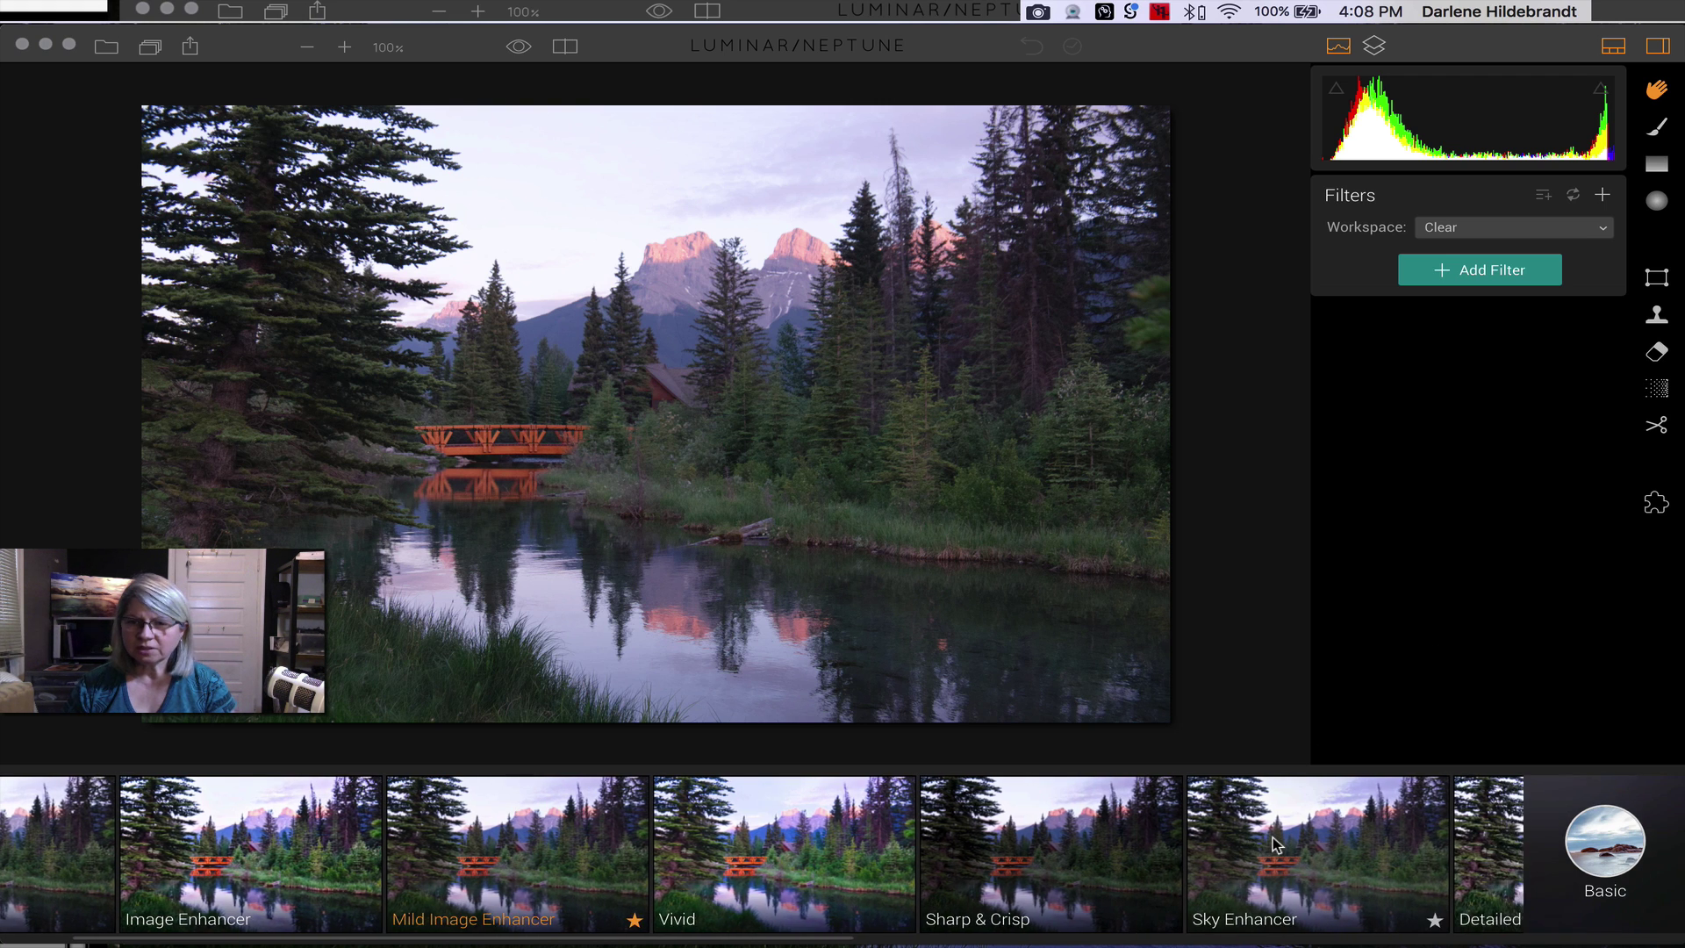
scroll(1277, 846, "left", 3)
scroll(713, 808, "right", 3)
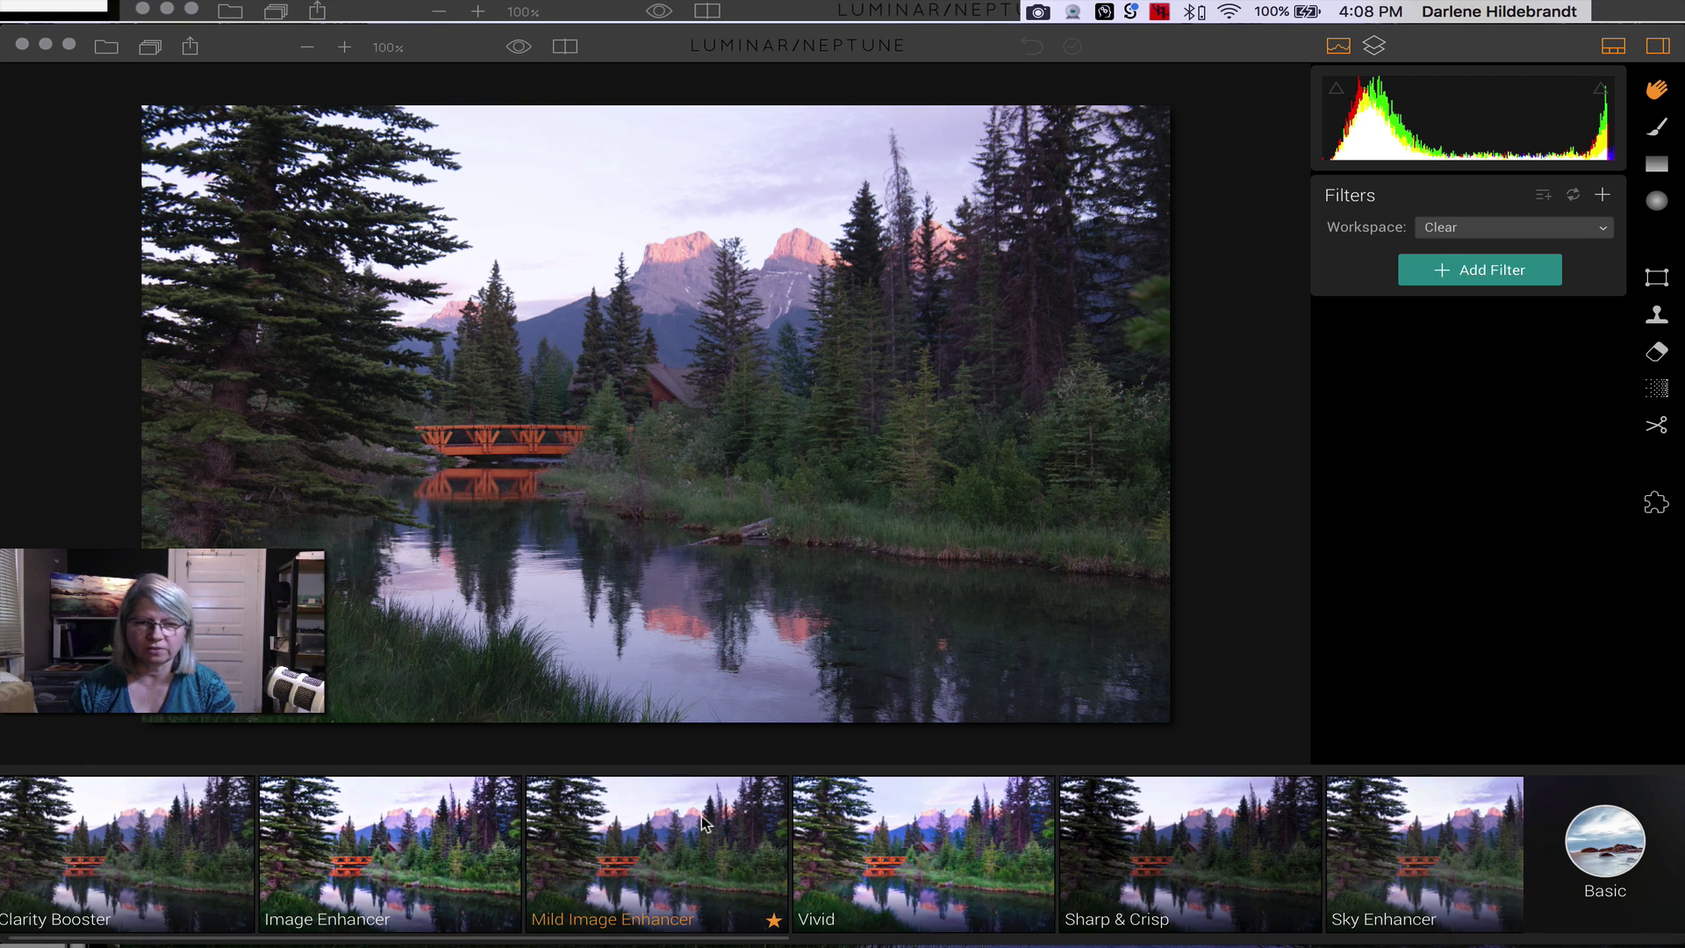
scroll(711, 818, "right", 15)
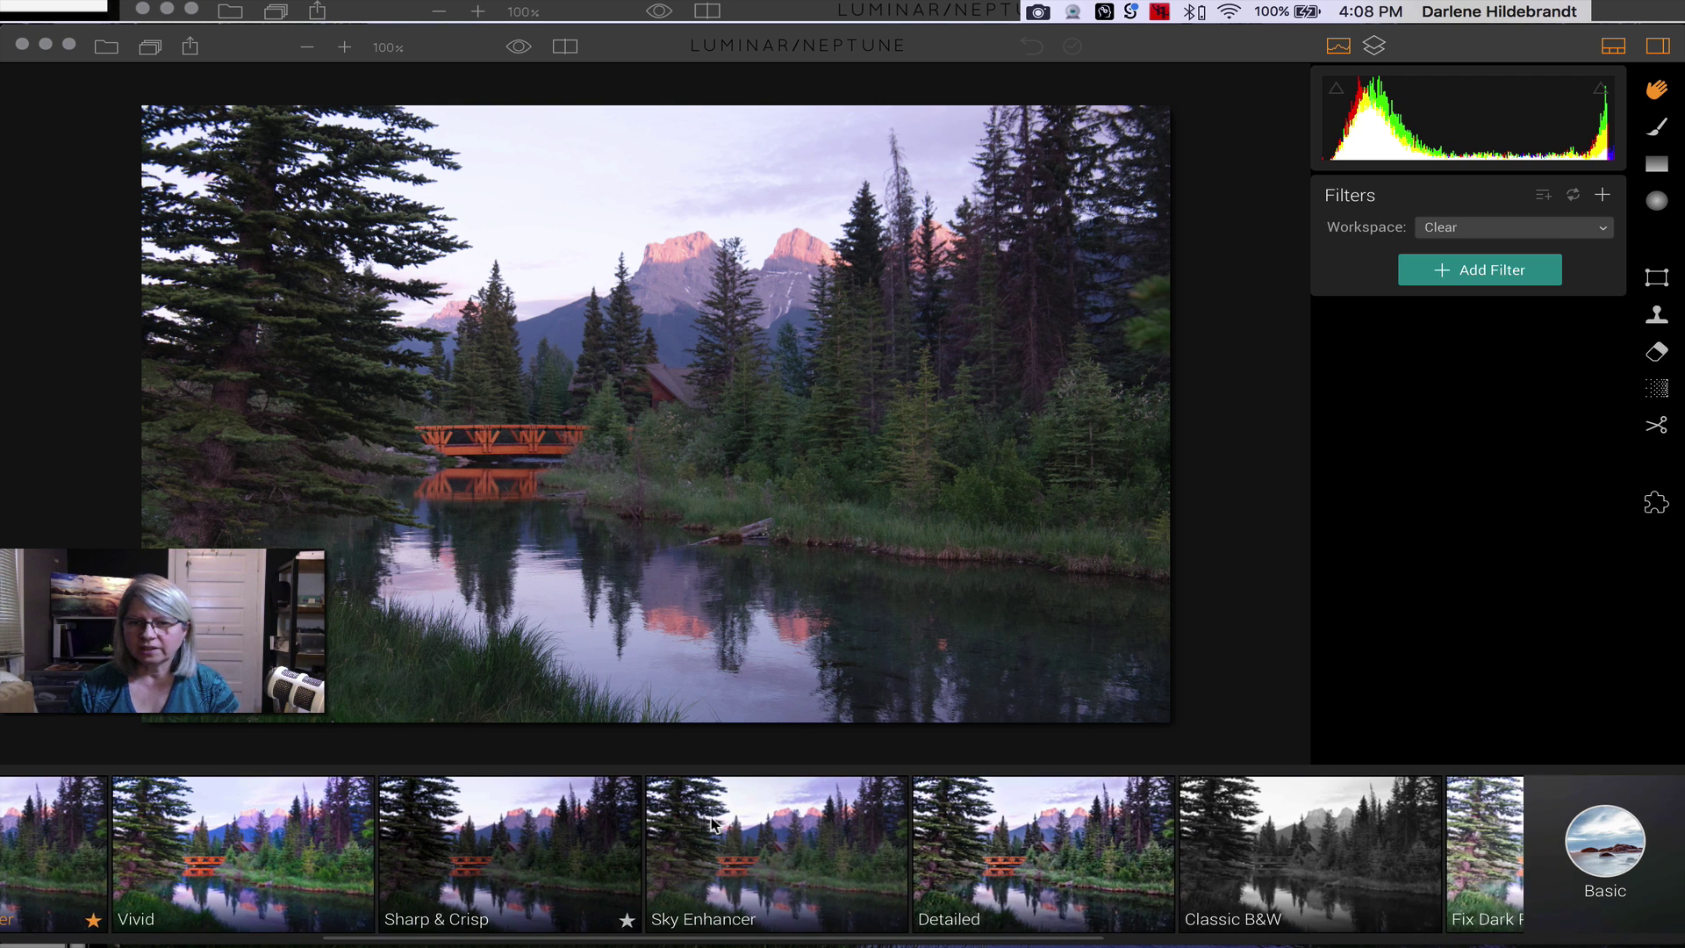
scroll(711, 819, "right", 6)
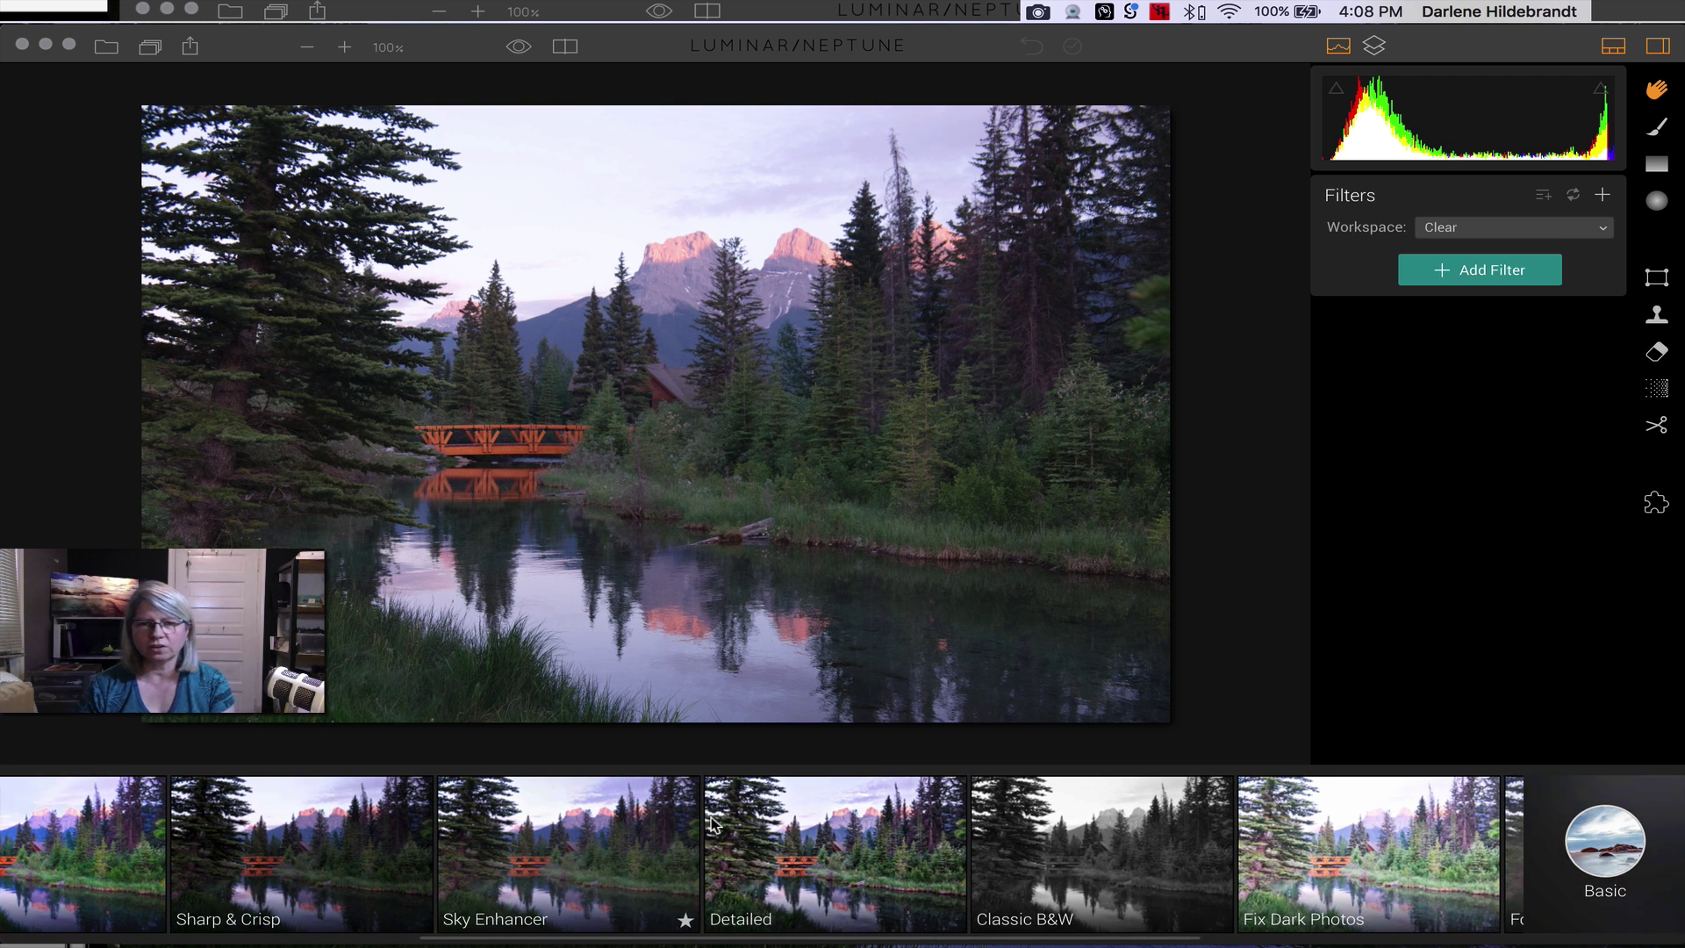
scroll(711, 818, "right", 13)
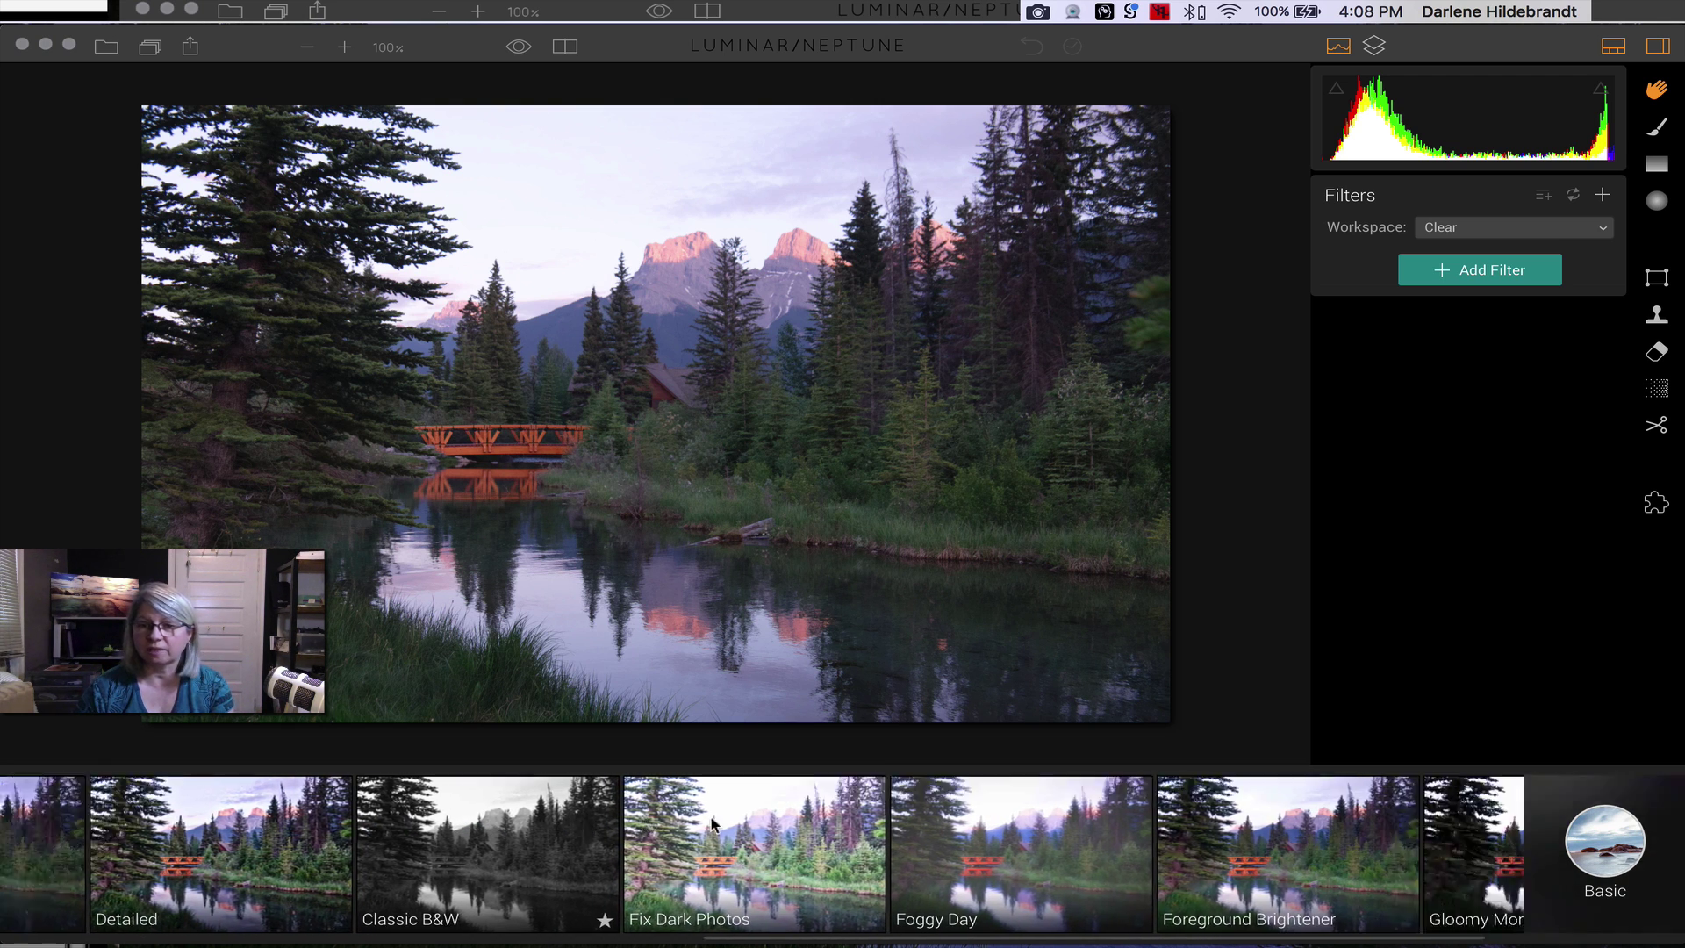
scroll(711, 818, "right", 13)
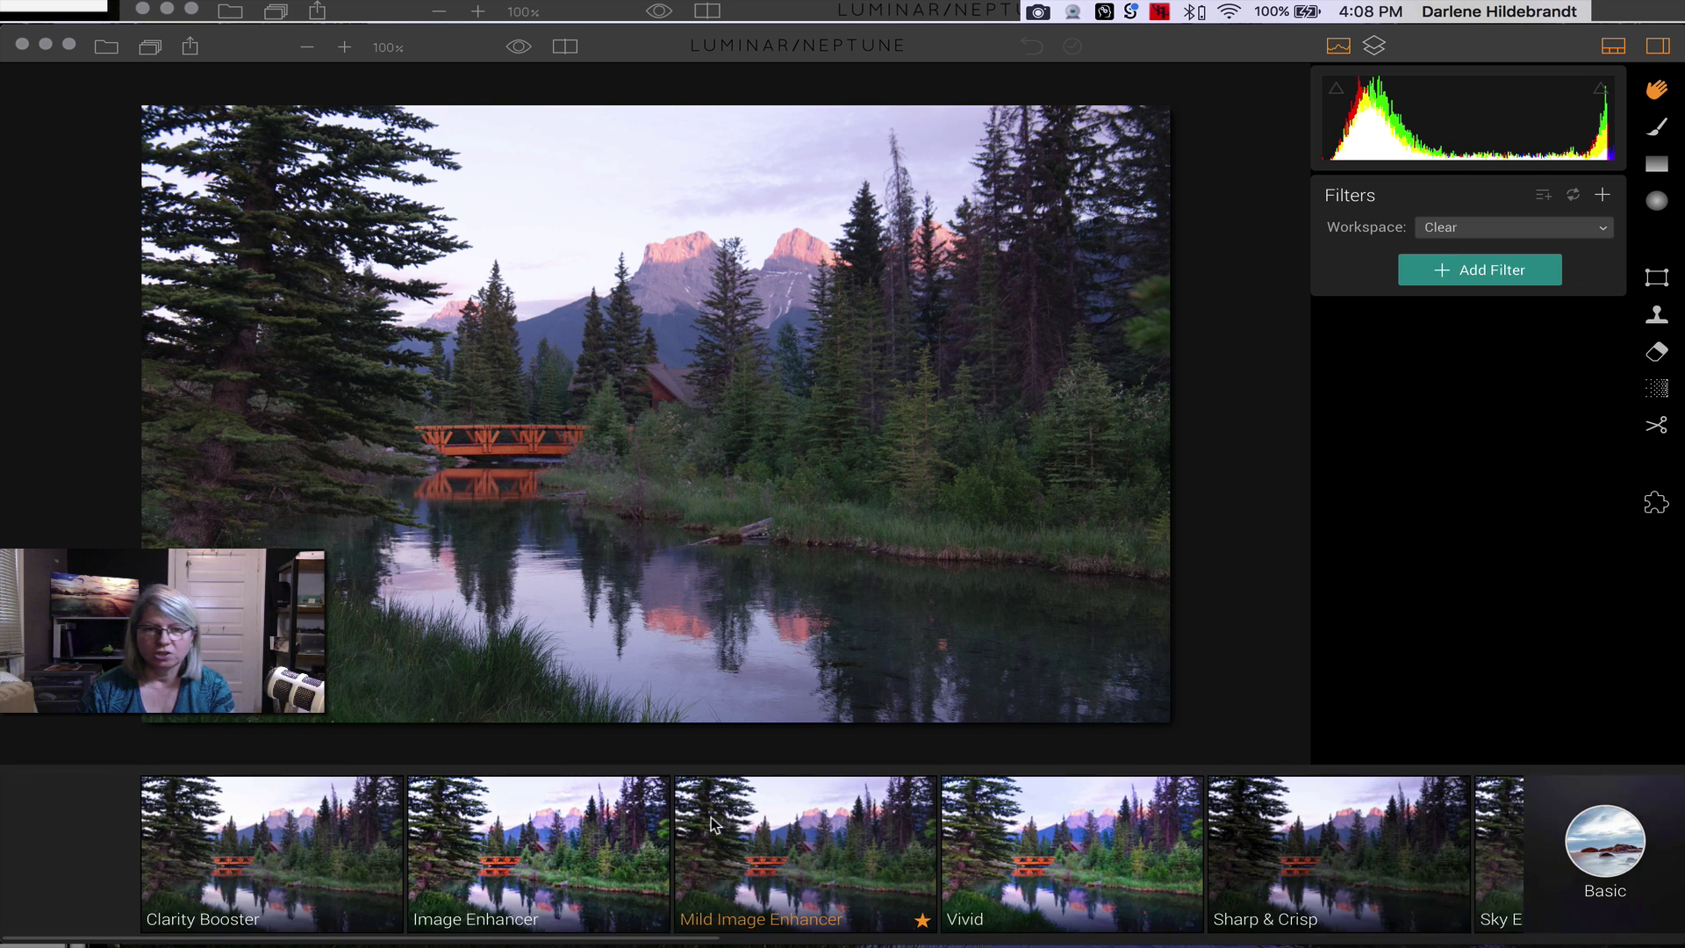
- Apply Mild Image Enhancer in the Quick & Awesome workspace, testing its Amount at 42
left_click(567, 830)
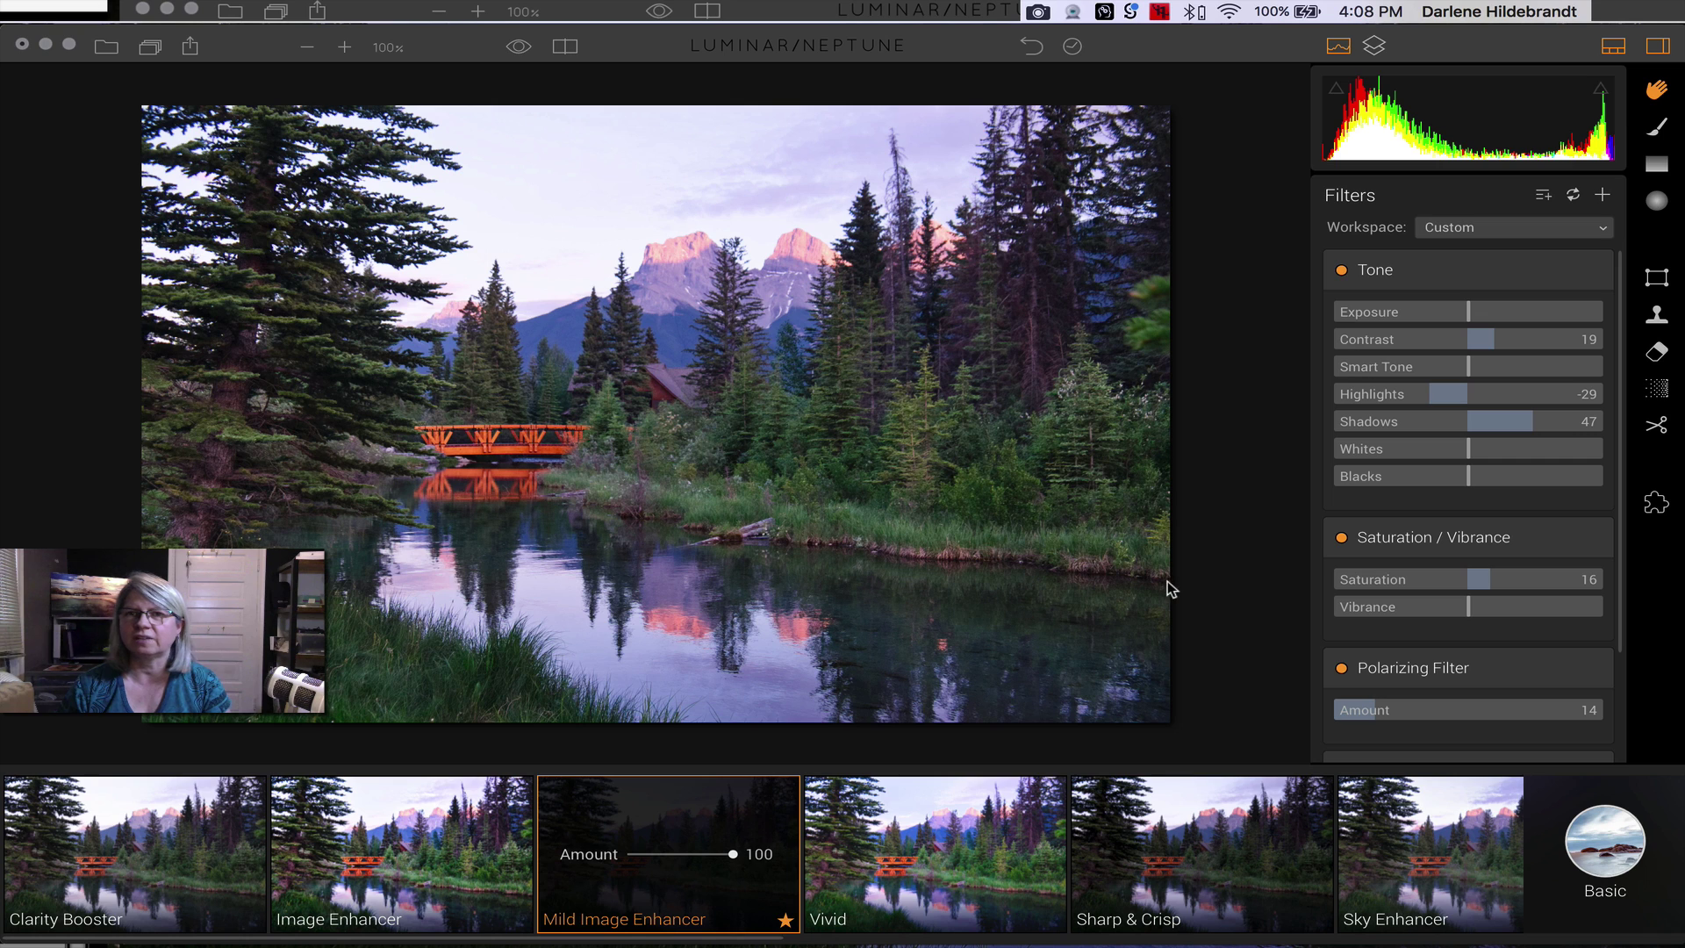
left_click(1494, 229)
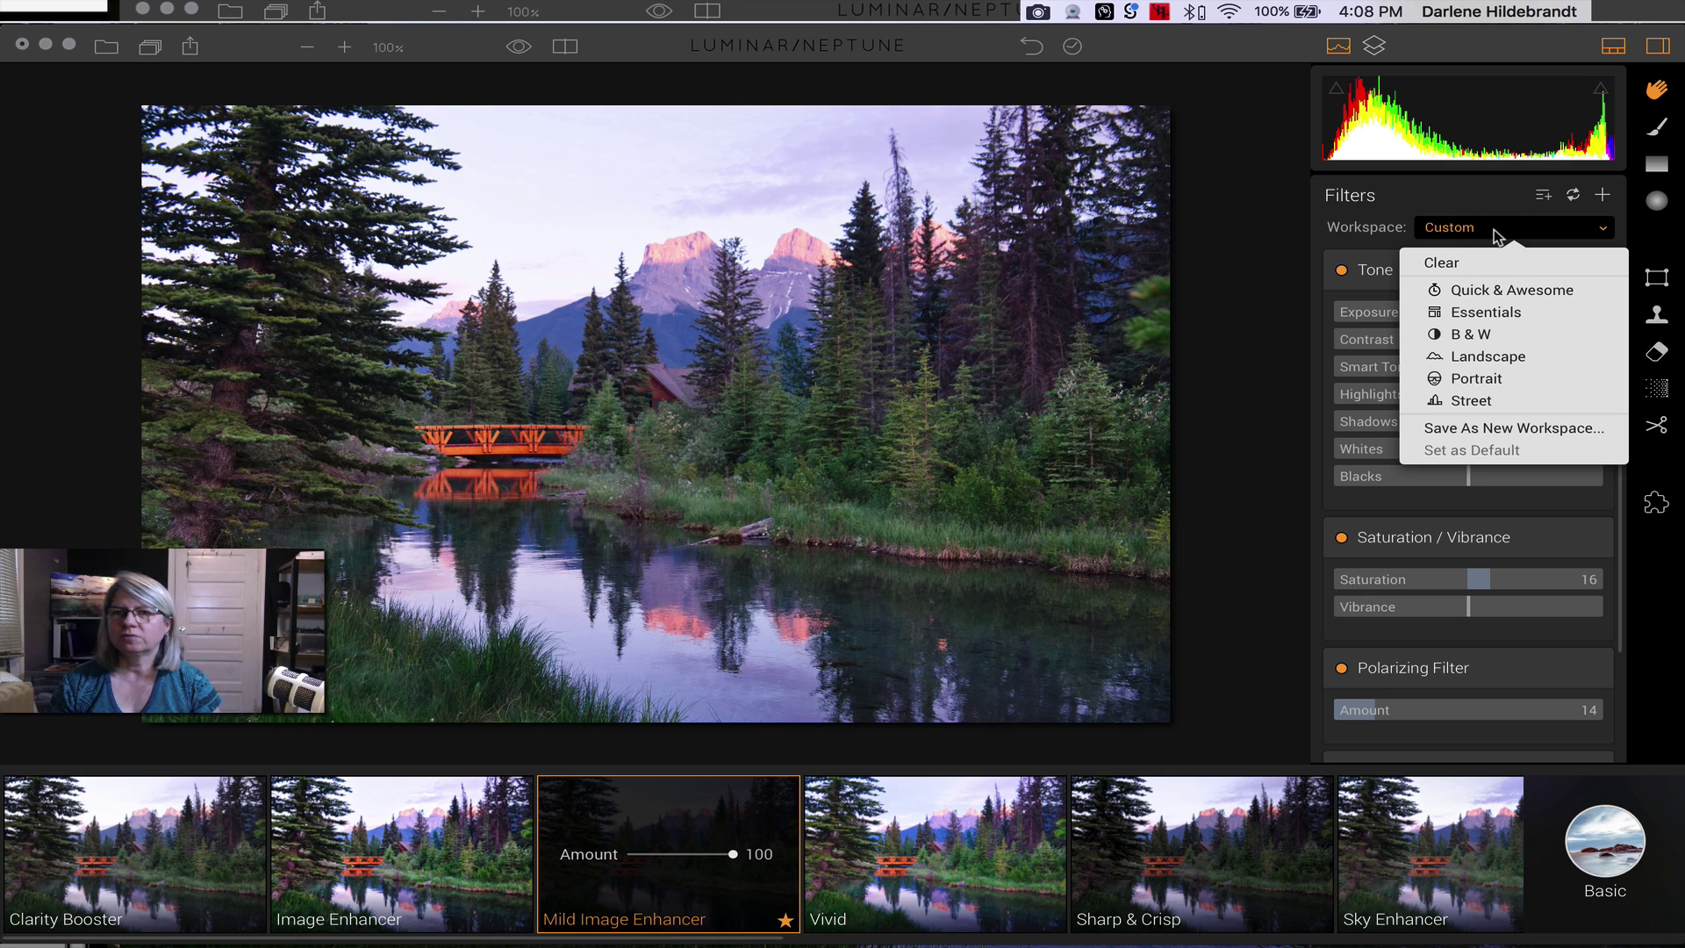
left_click(1483, 292)
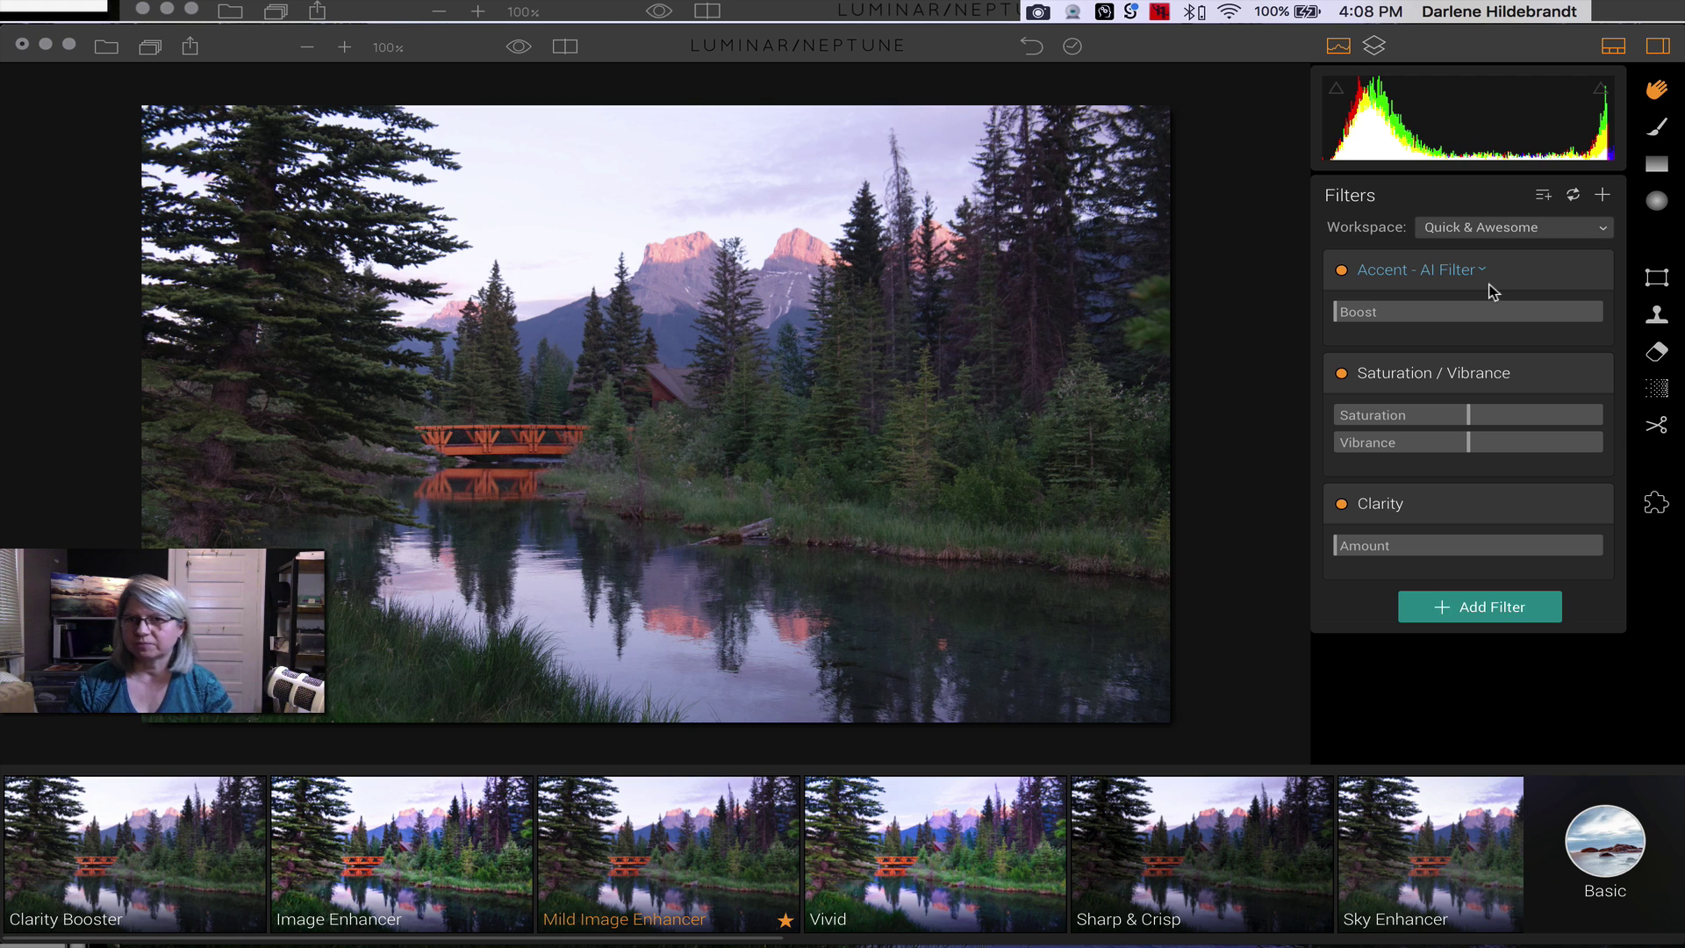
left_click(729, 883)
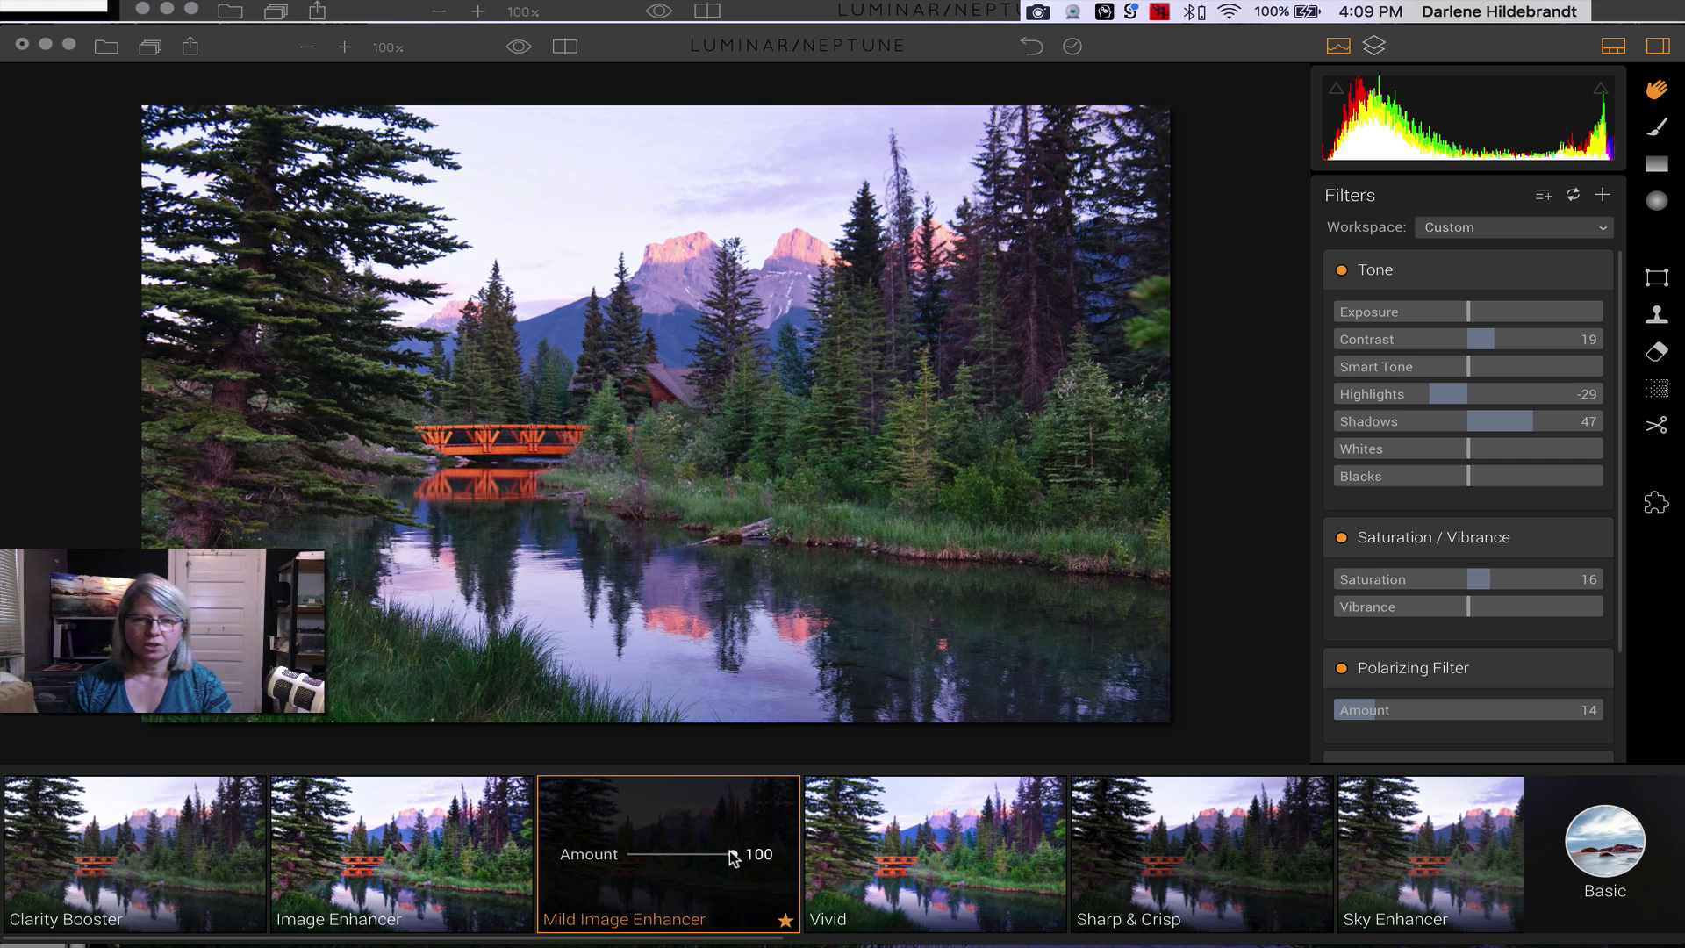
left_click_drag(733, 857, 773, 849)
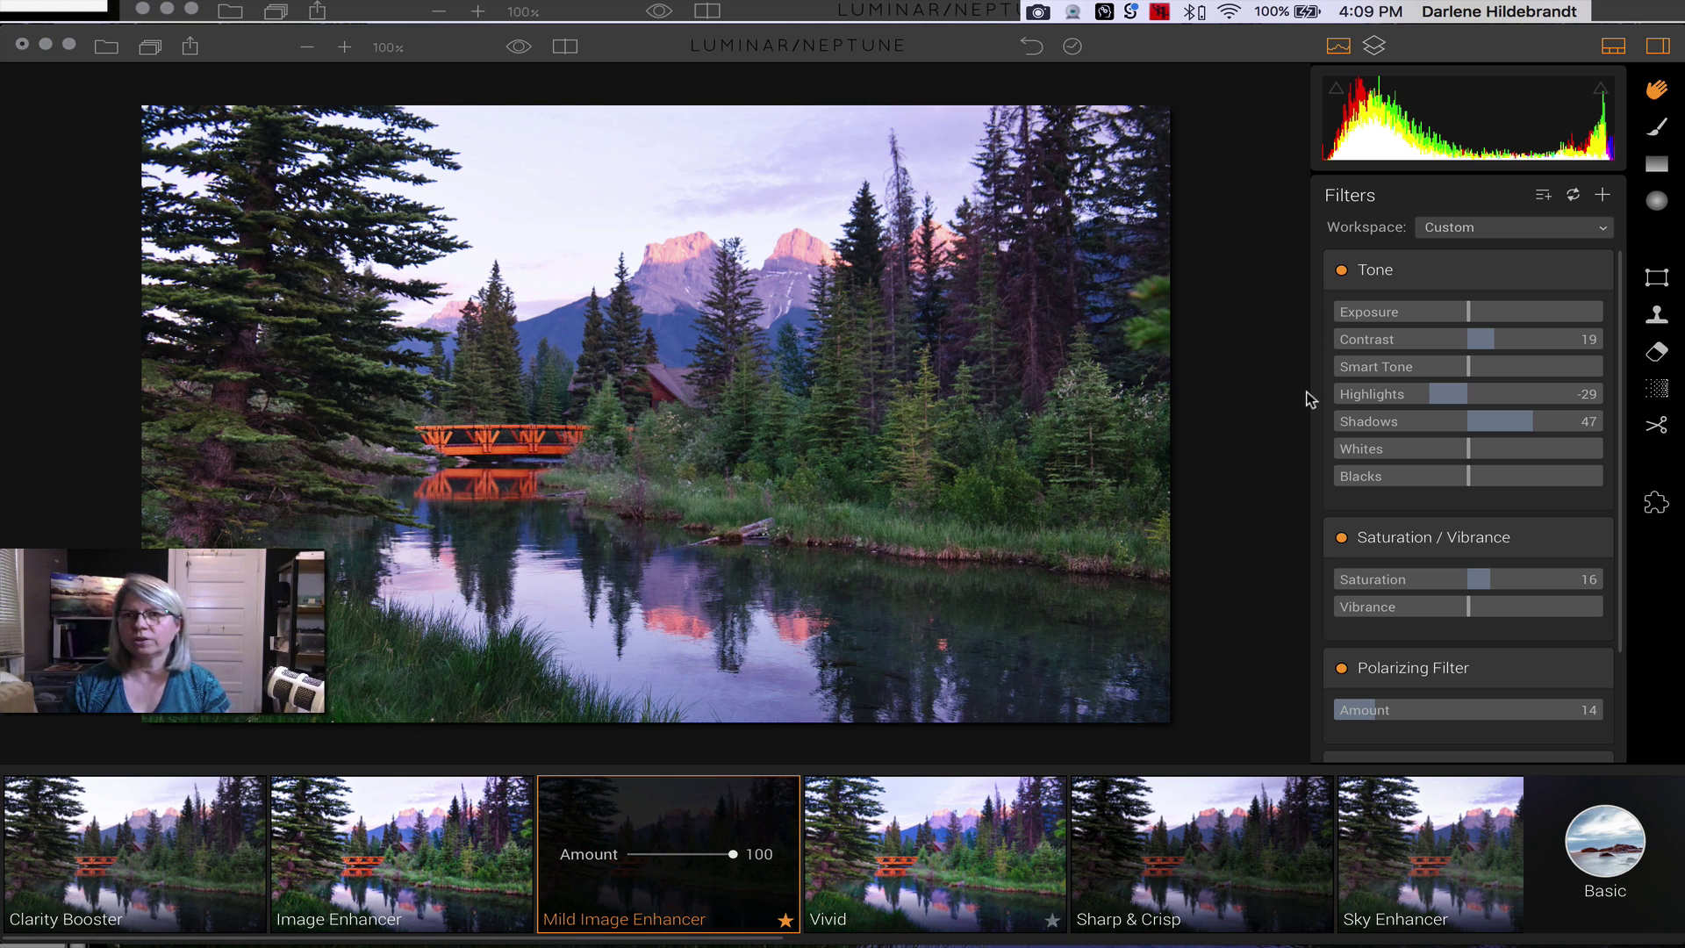
- Show the Layers list and apply the Outdoor preset Auto Smart Enhancer
left_click(1375, 46)
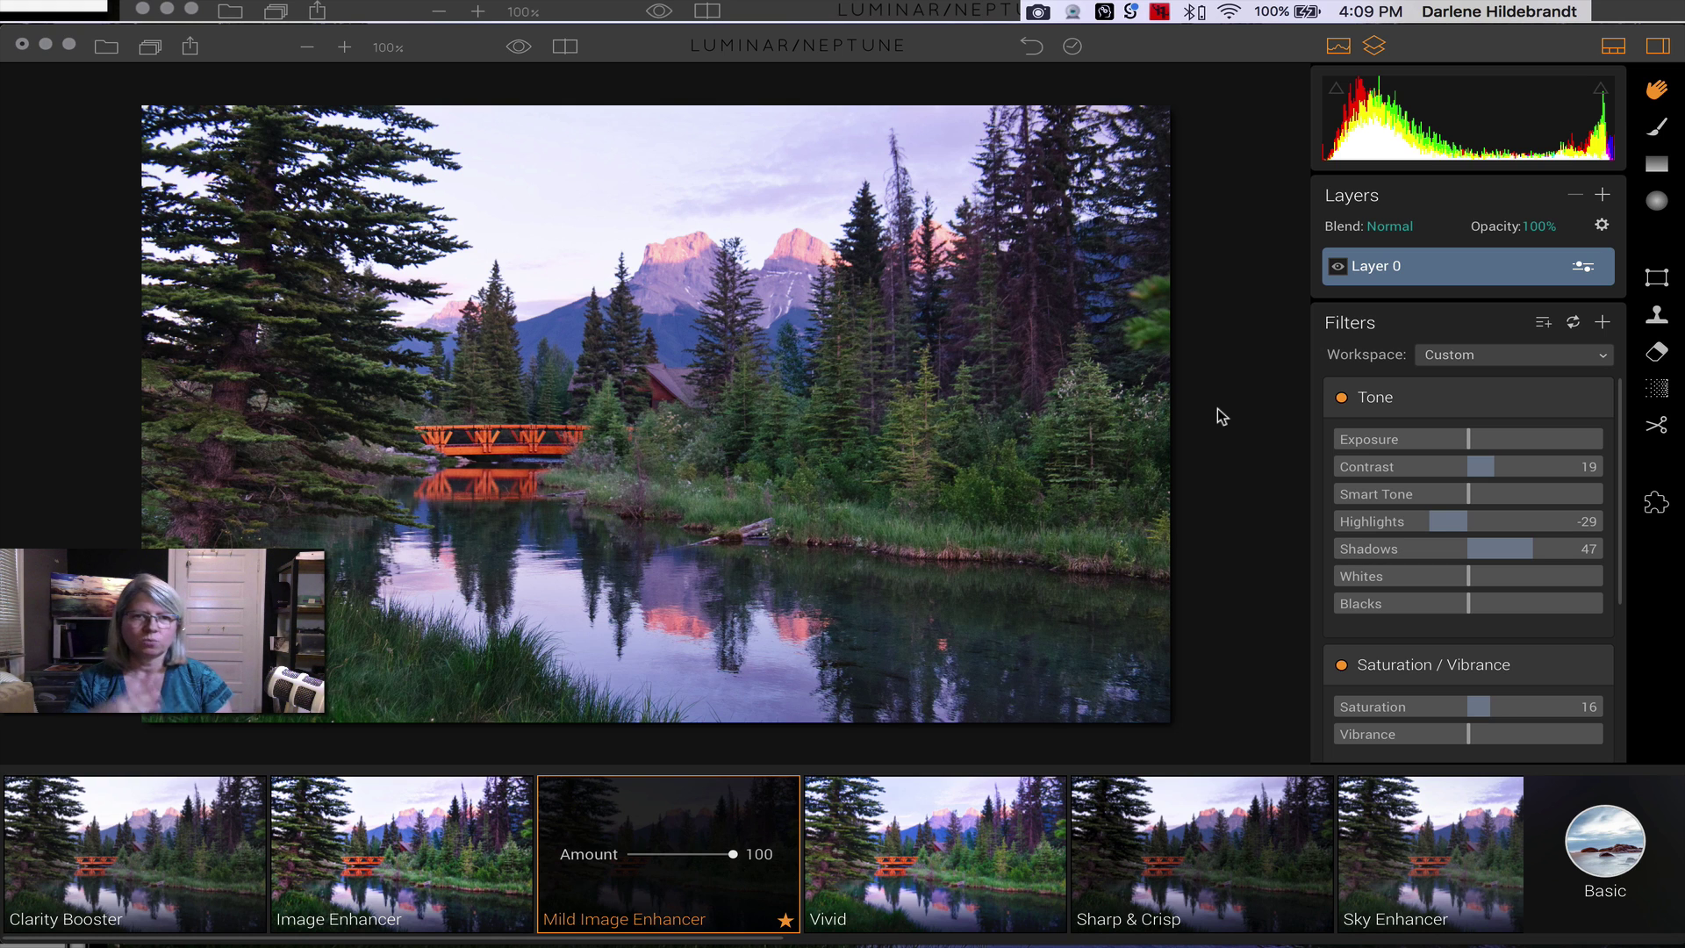
left_click(1635, 849)
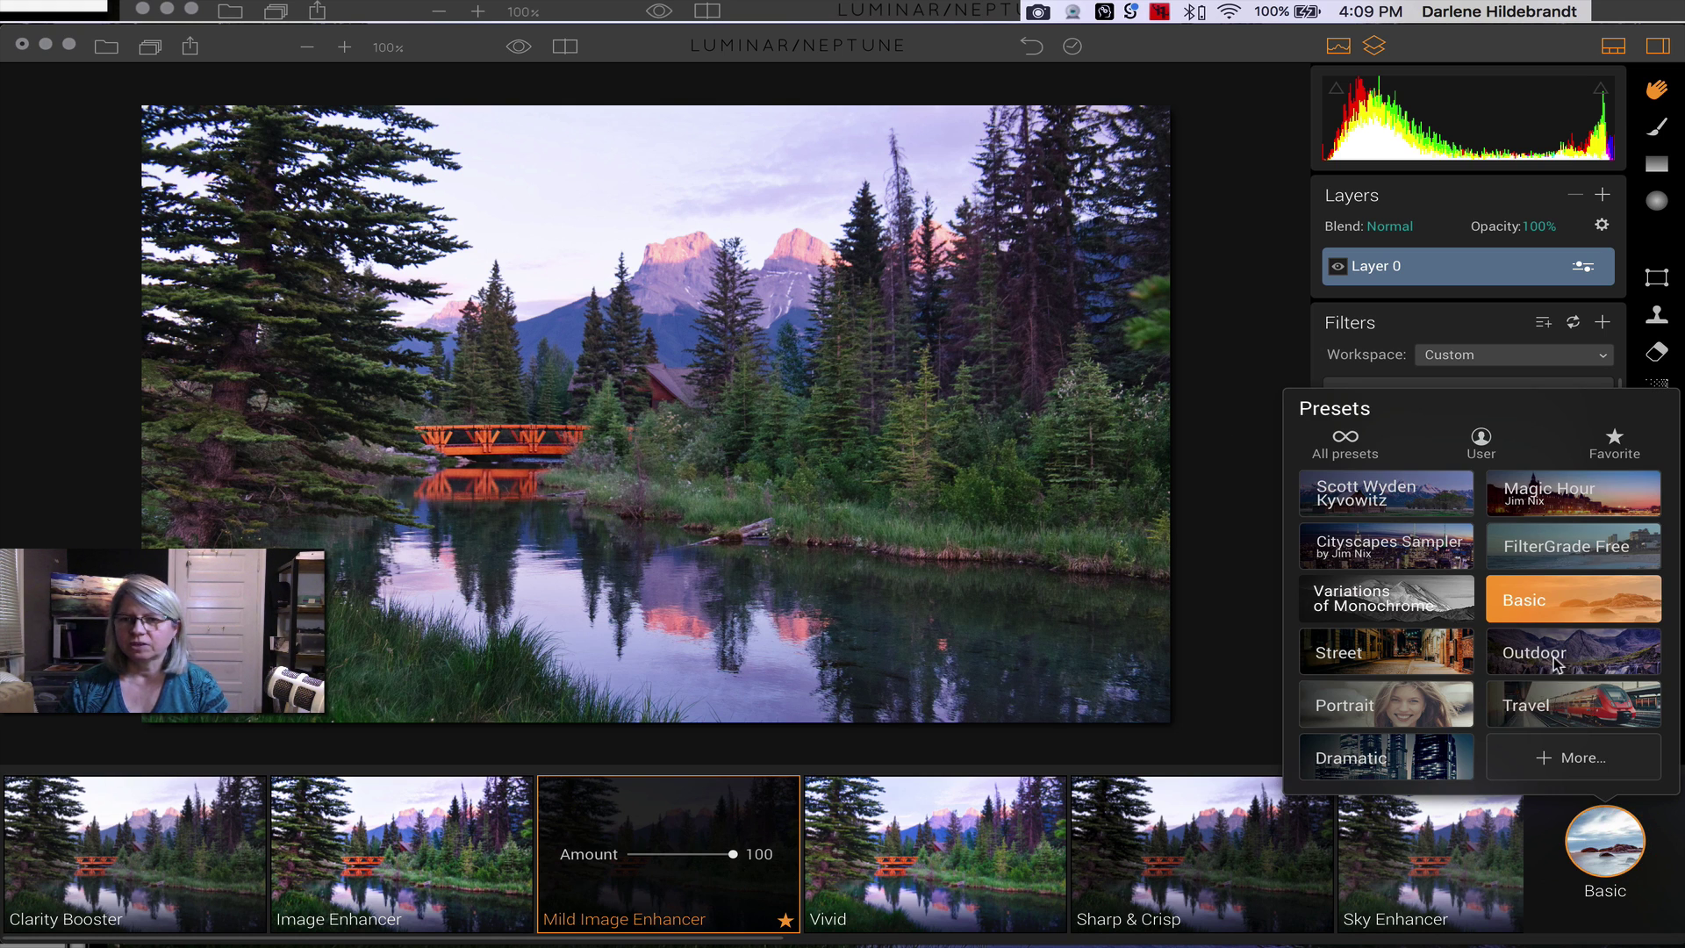
left_click(1558, 664)
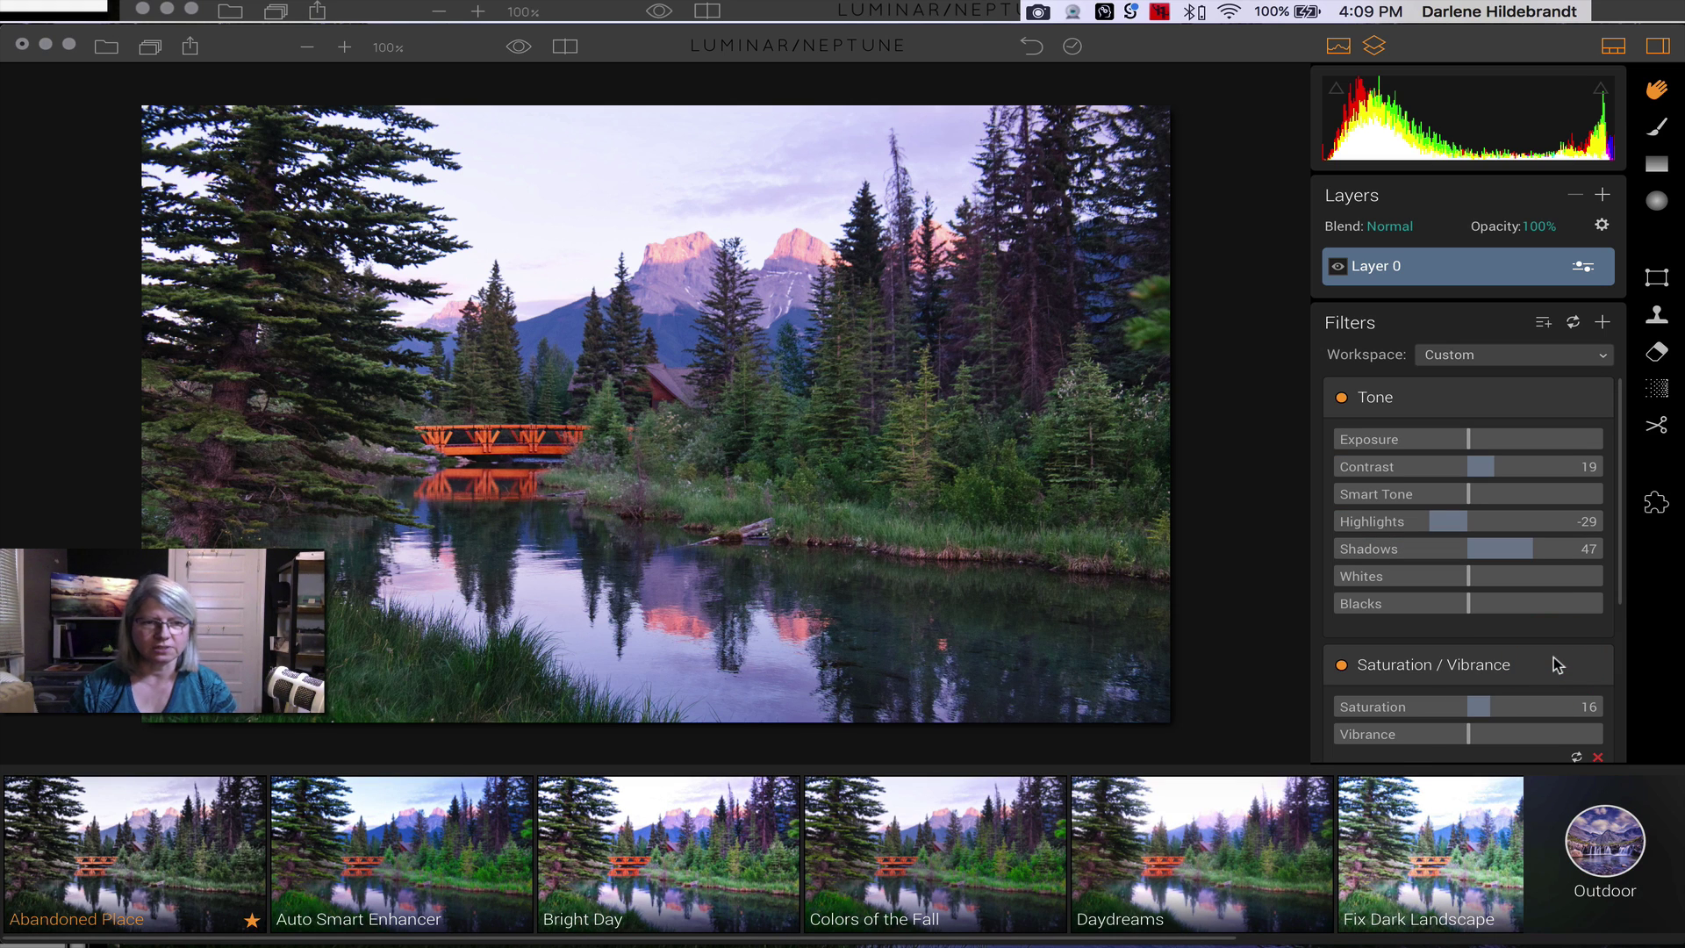
left_click(322, 818)
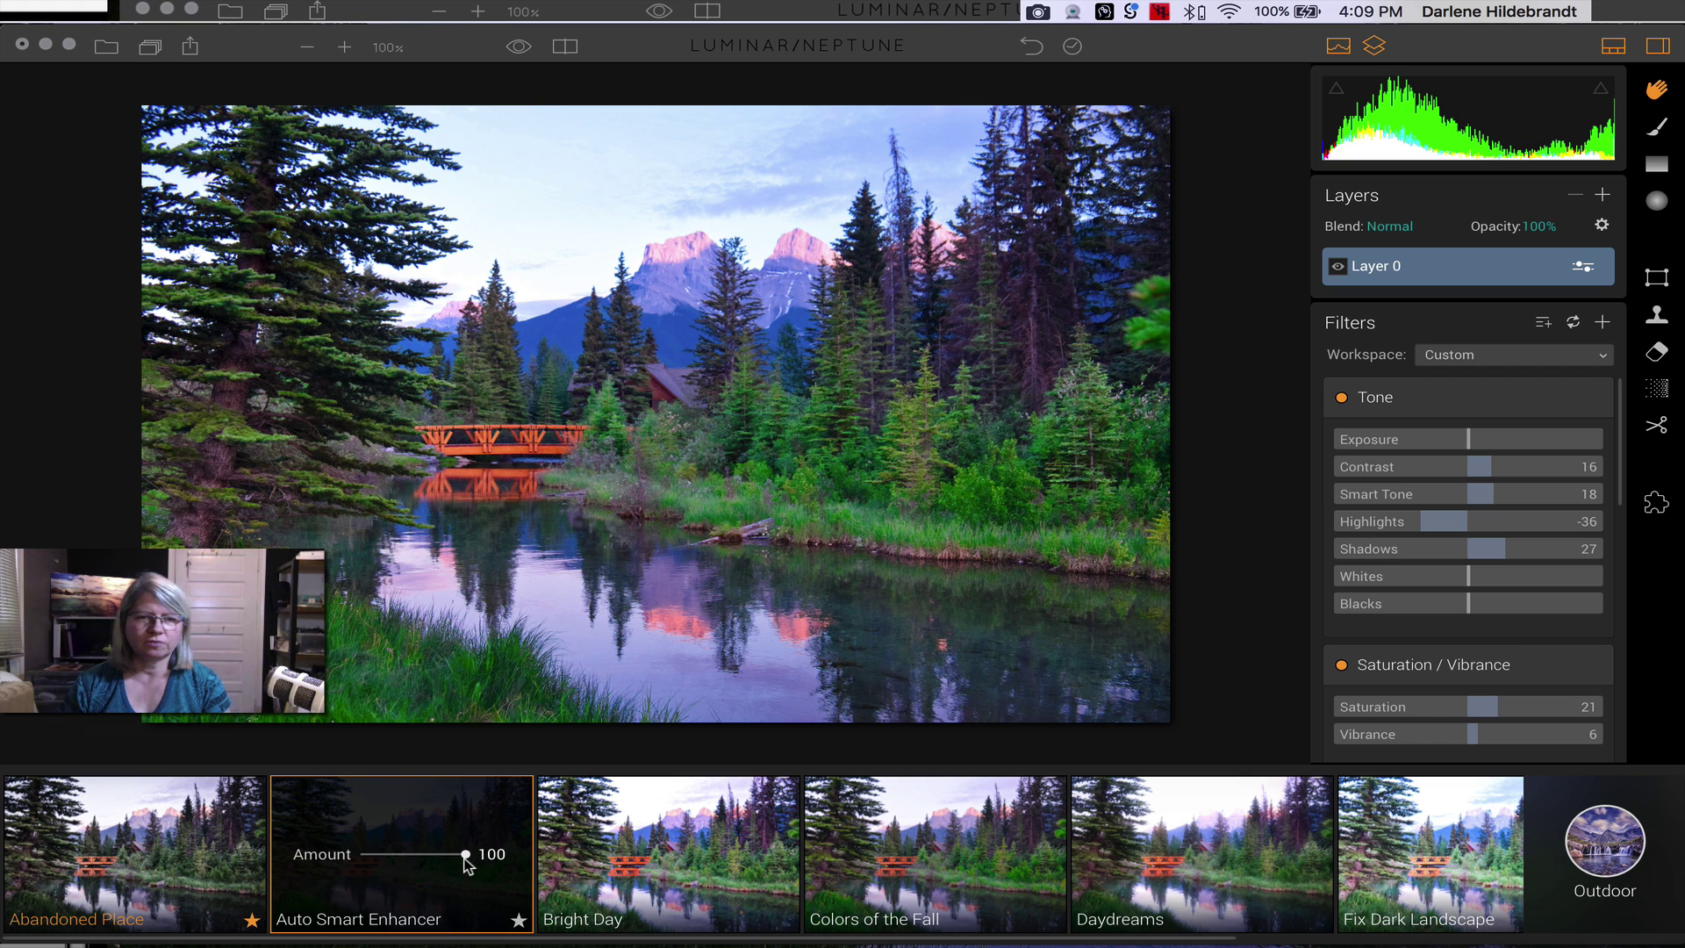
- Compare Colors of the Fall and Abandoned Place, ending back on Auto Smart Enhancer
left_click(860, 838)
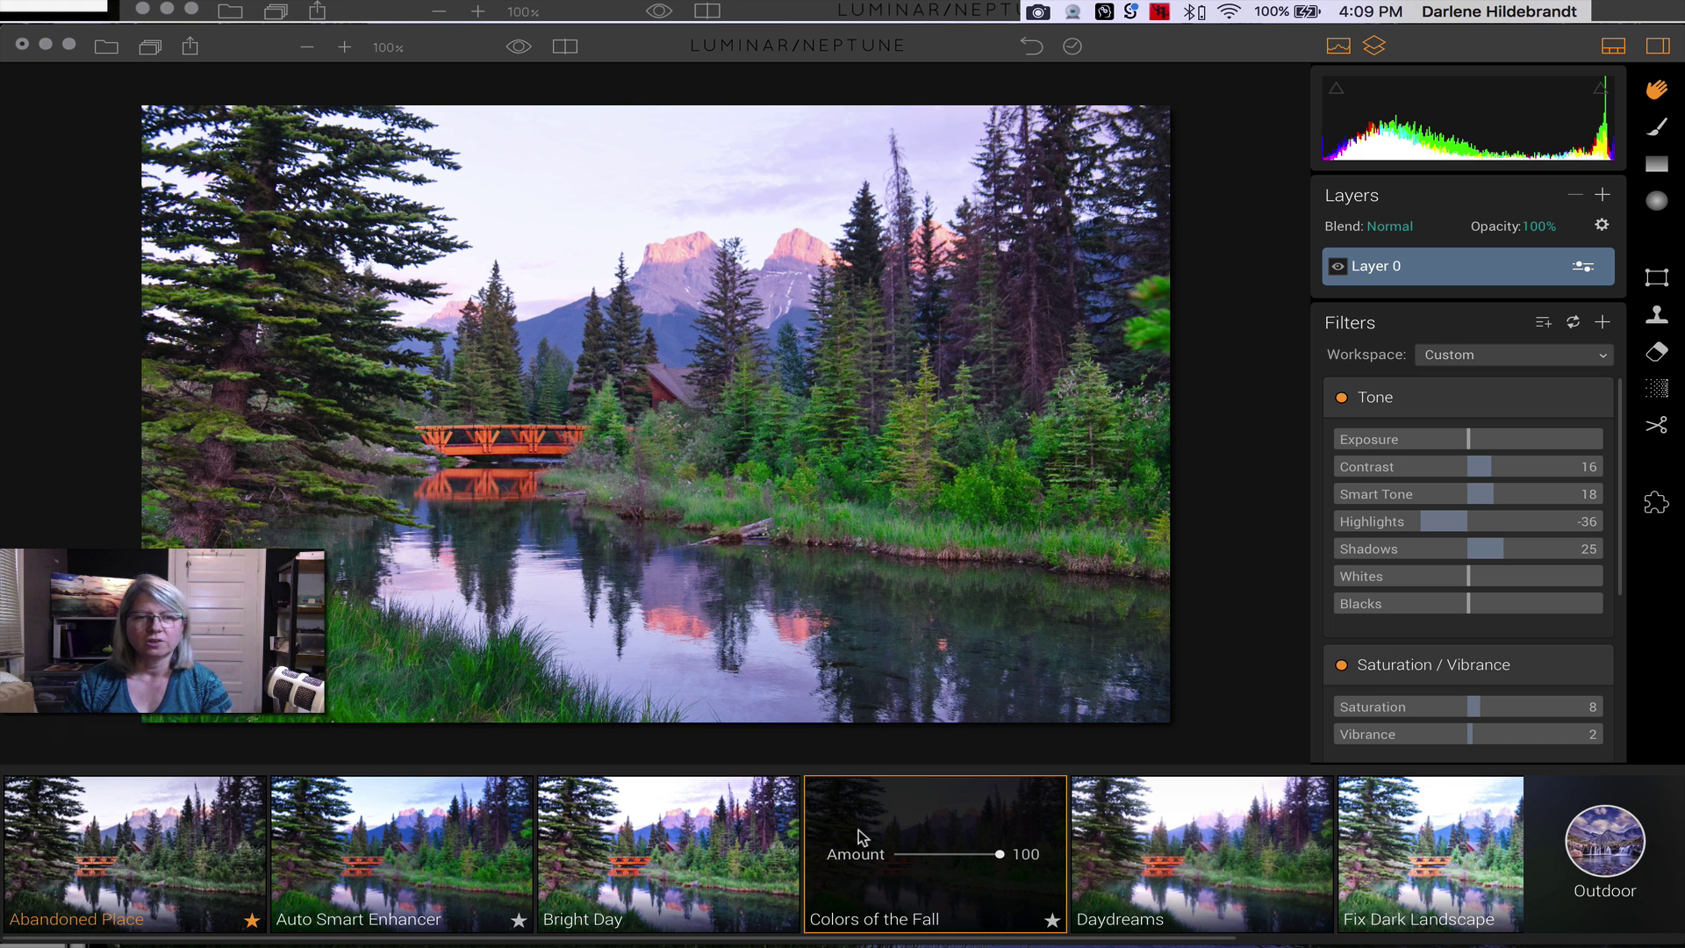
left_click(456, 853)
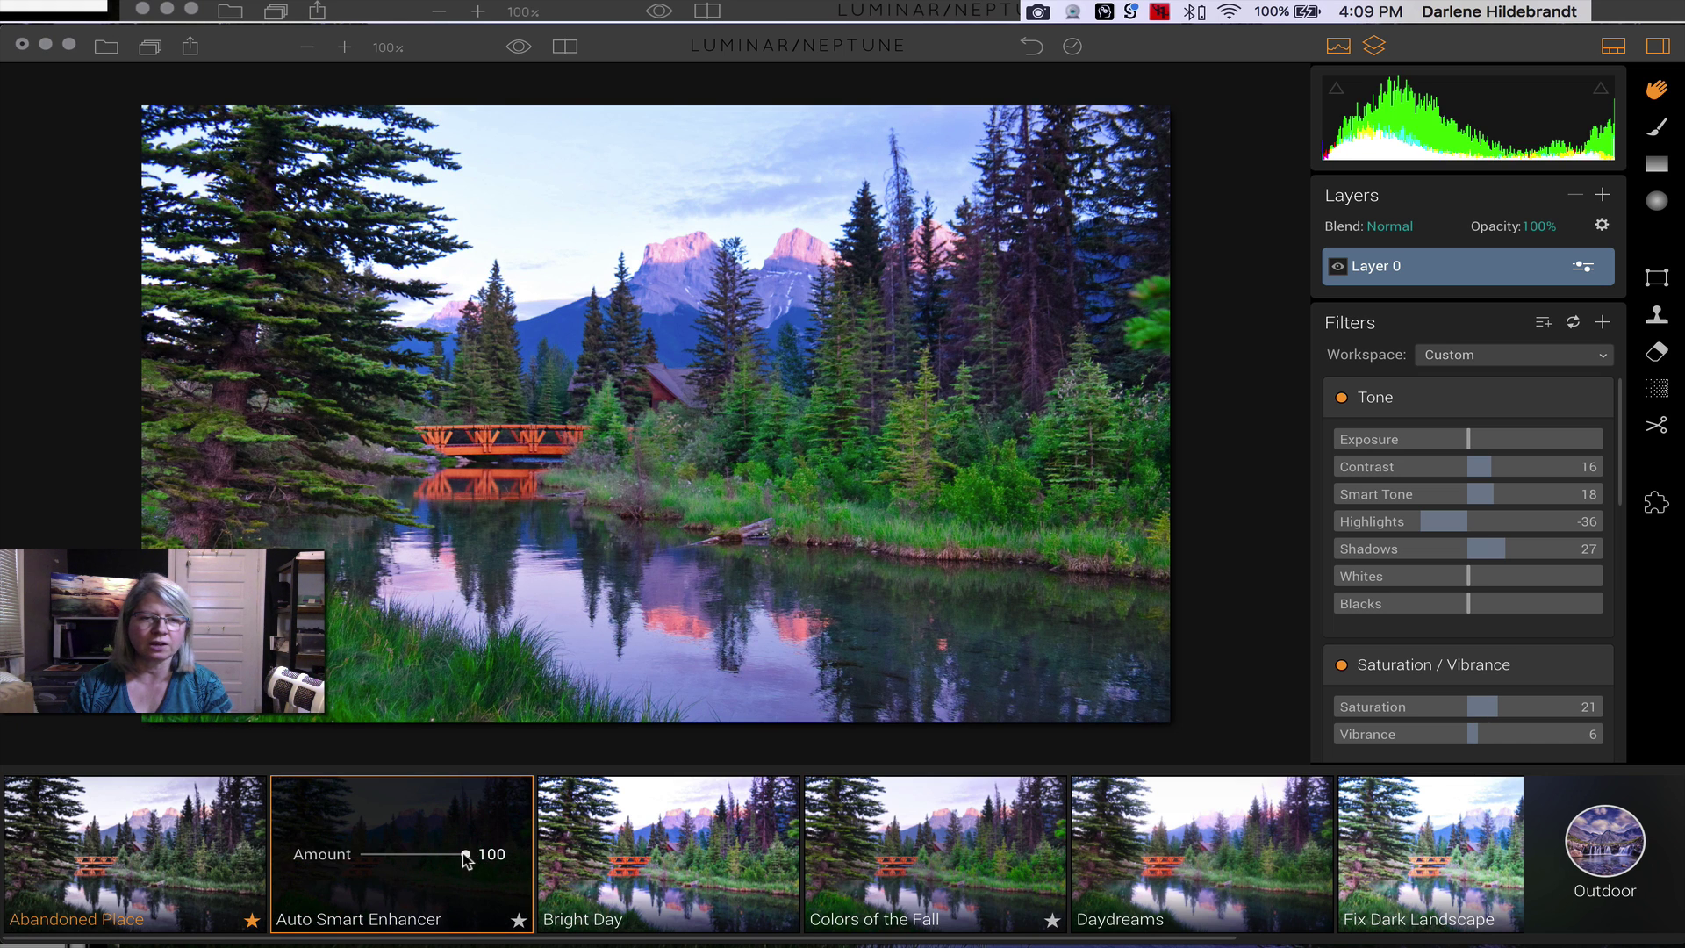
left_click_drag(468, 854, 545, 863)
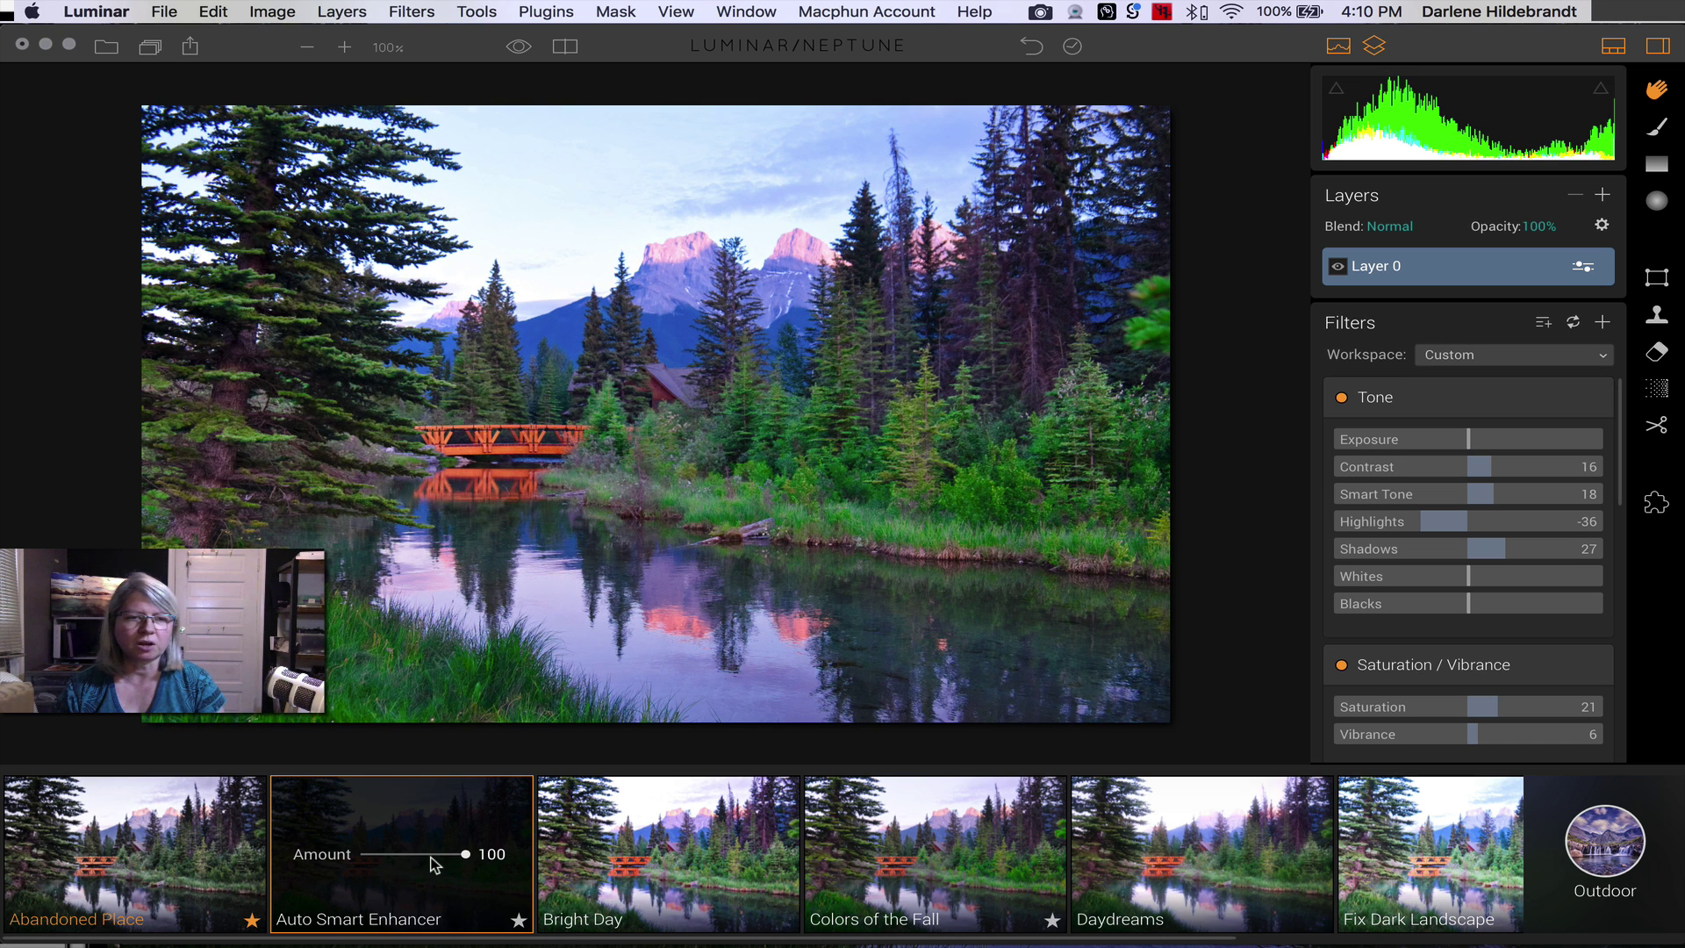
left_click(202, 834)
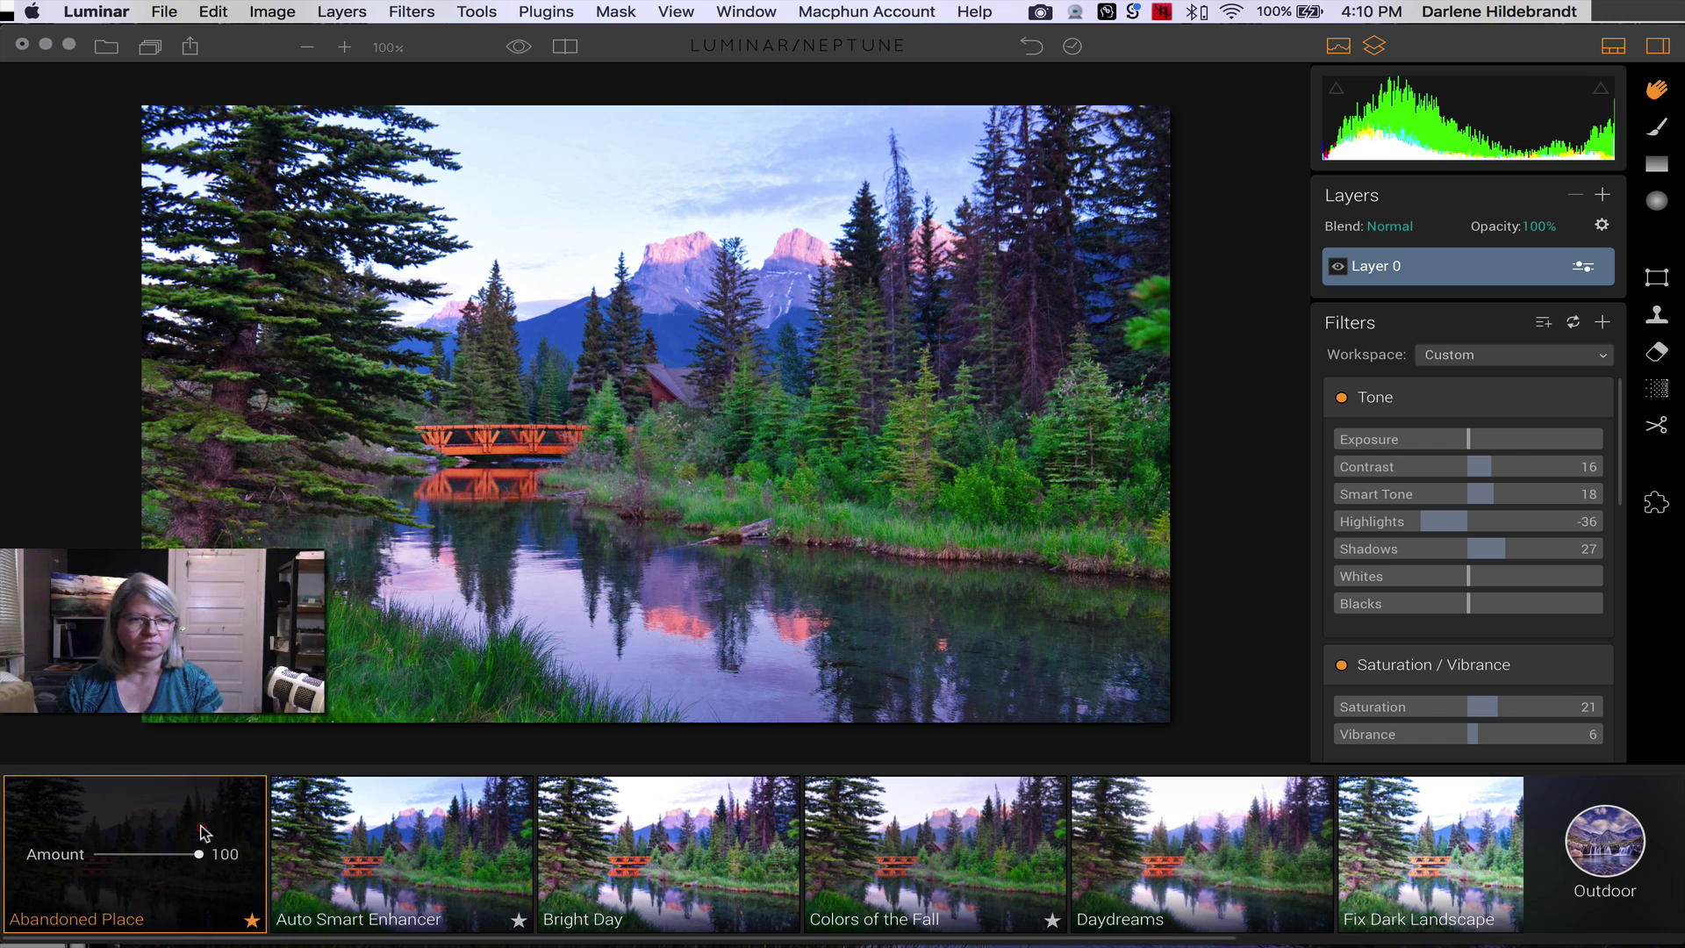
left_click(417, 824)
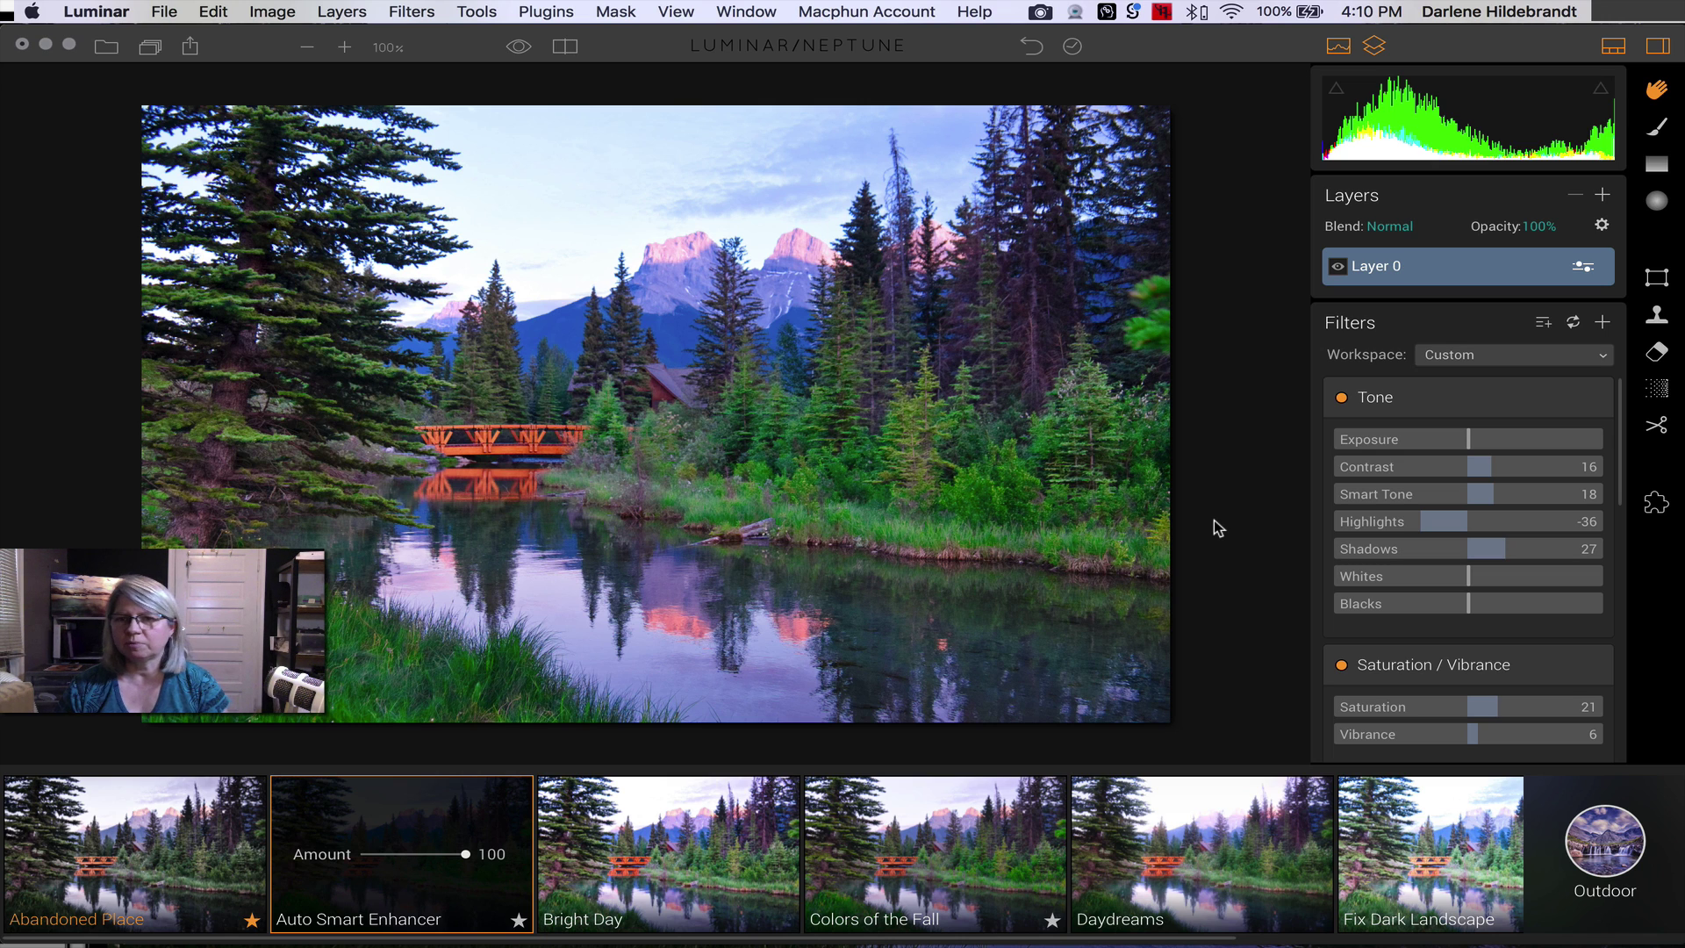
- Revert the photo to its original unedited state from the edit history
left_click(1073, 46)
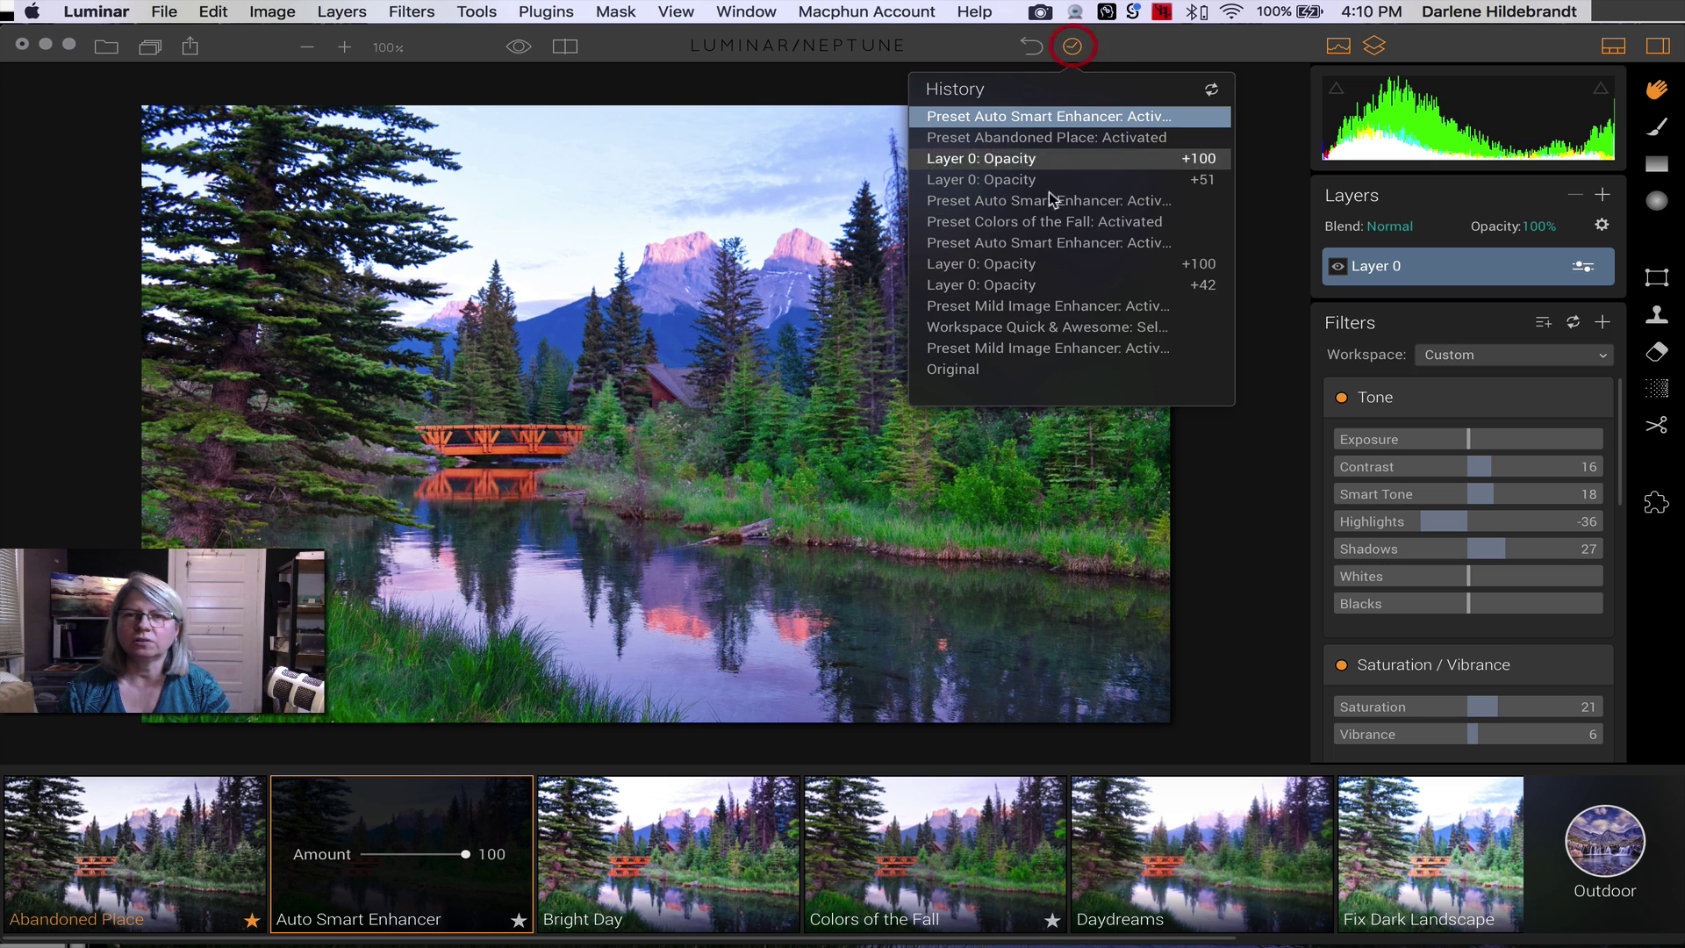
left_click(1010, 369)
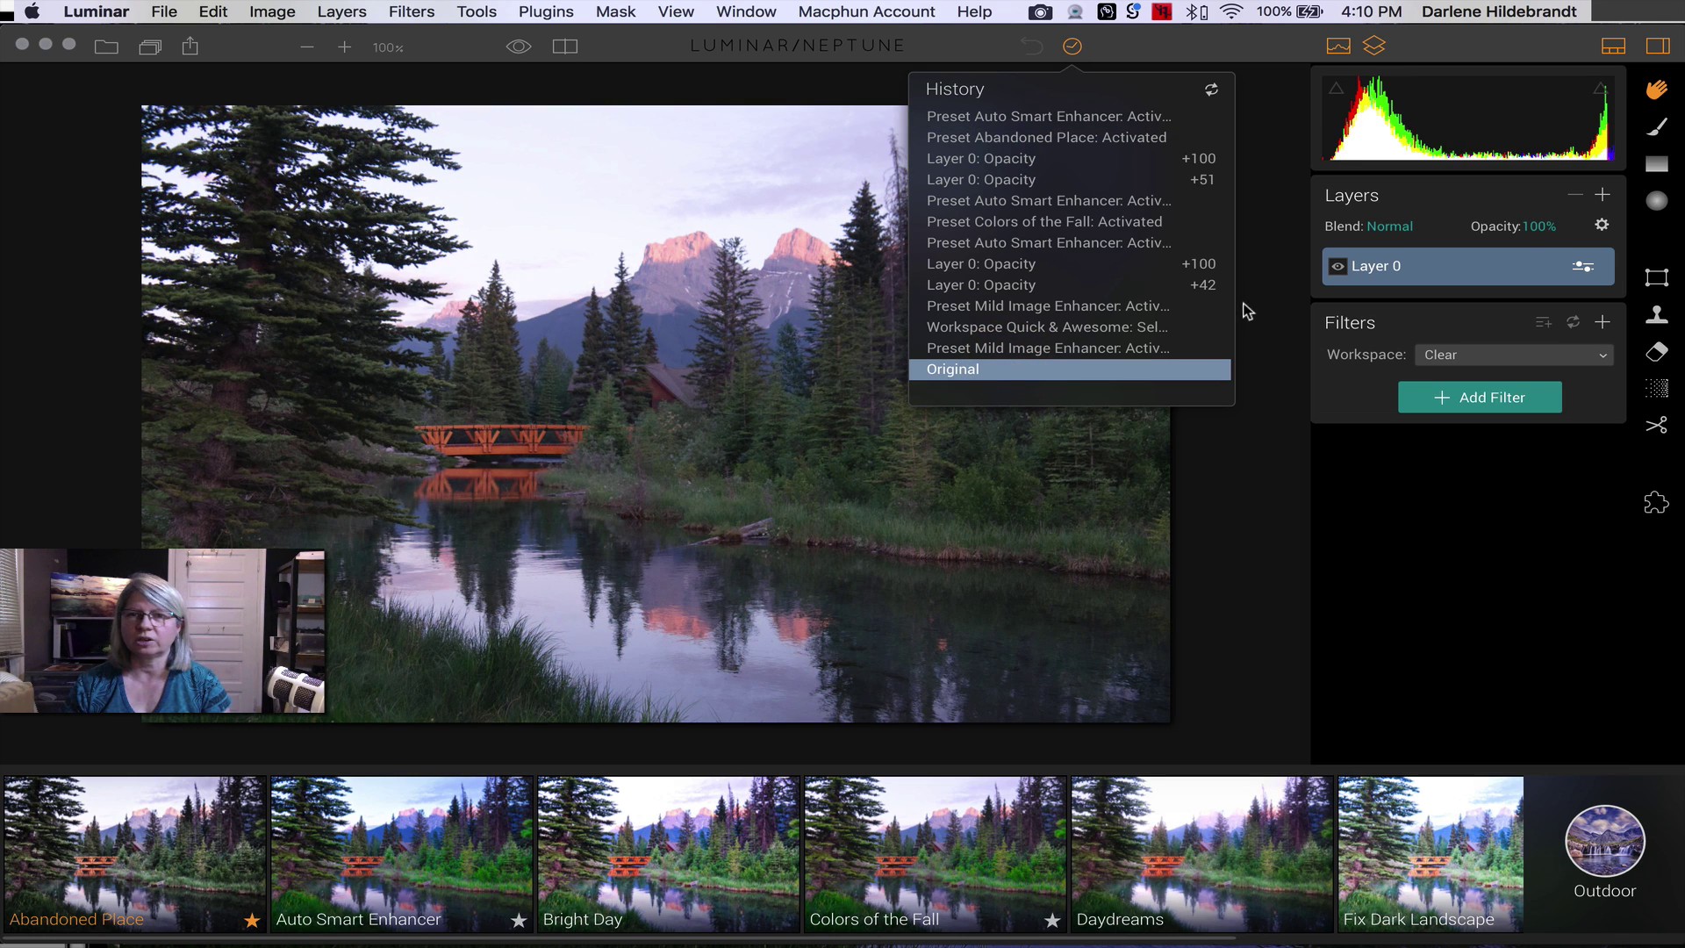
left_click(1257, 232)
- Add a new adjustment layer, Layer 1, and apply Auto Smart Enhancer to it
left_click(1603, 195)
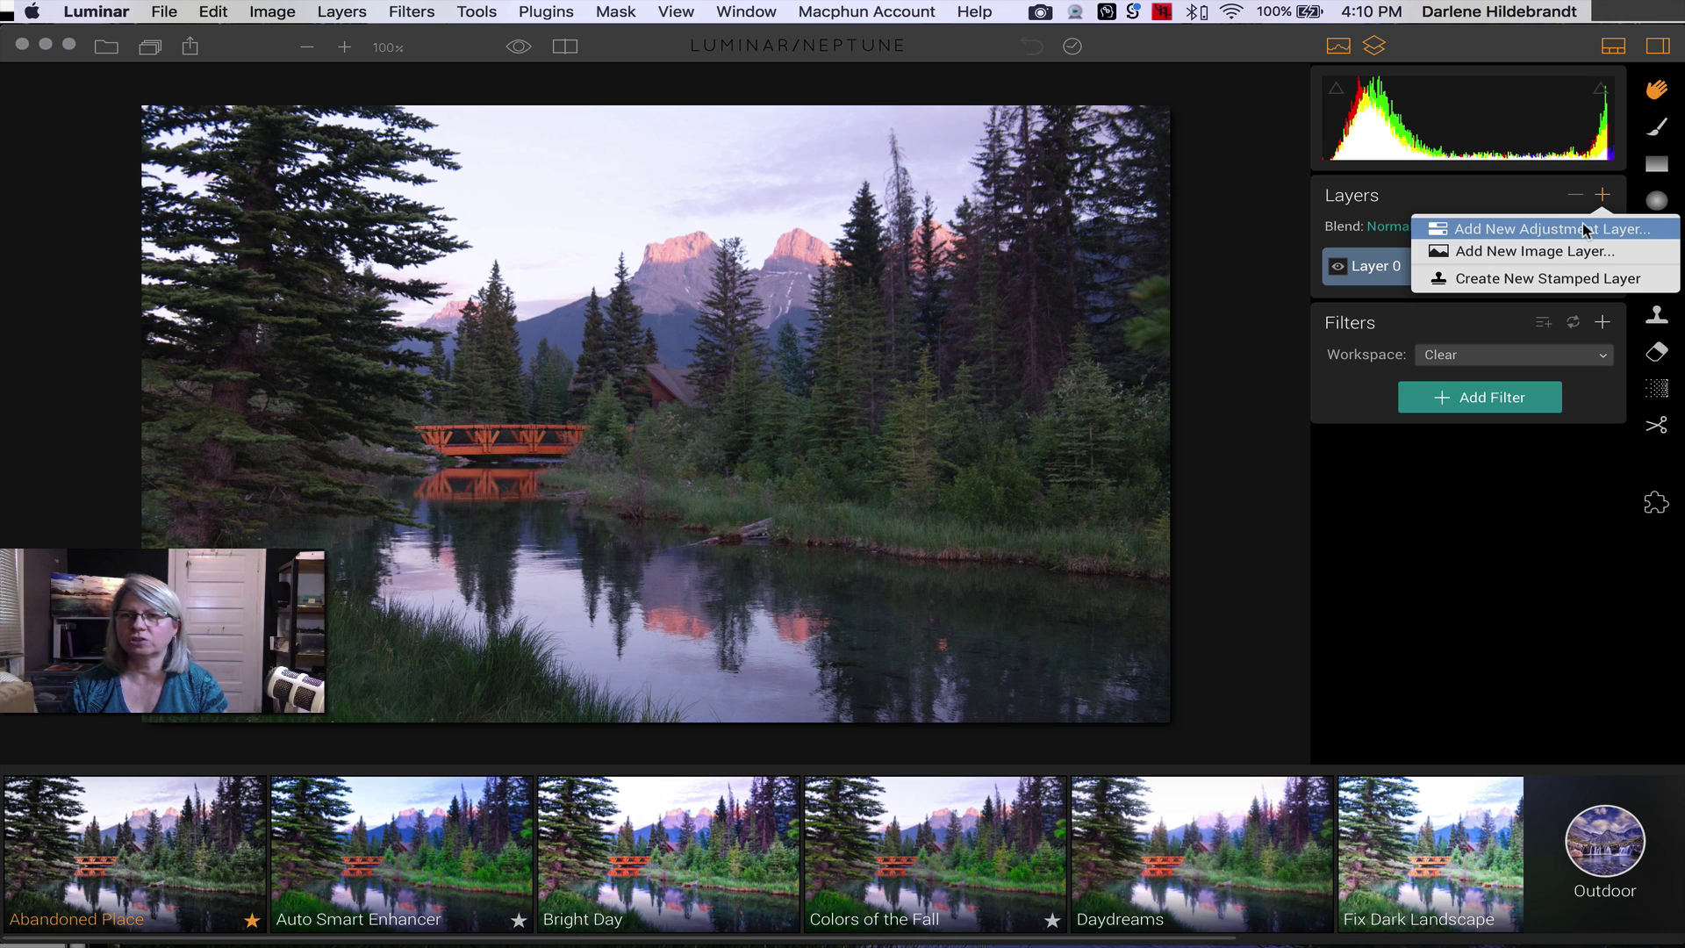
left_click(1586, 230)
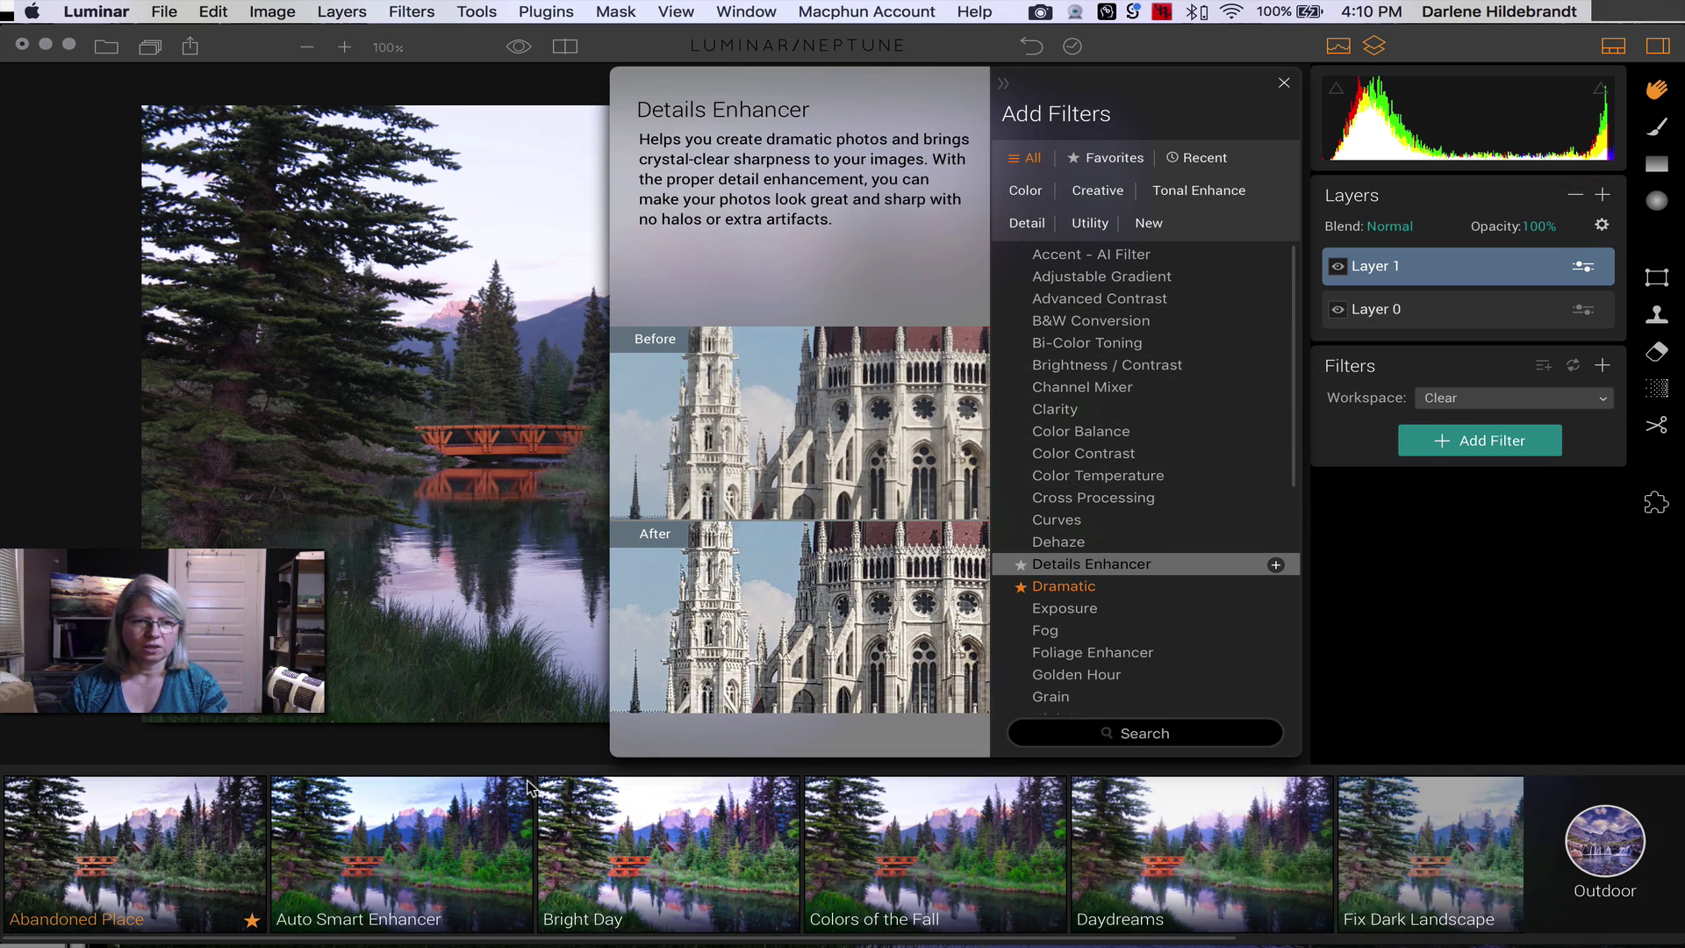
left_click(373, 812)
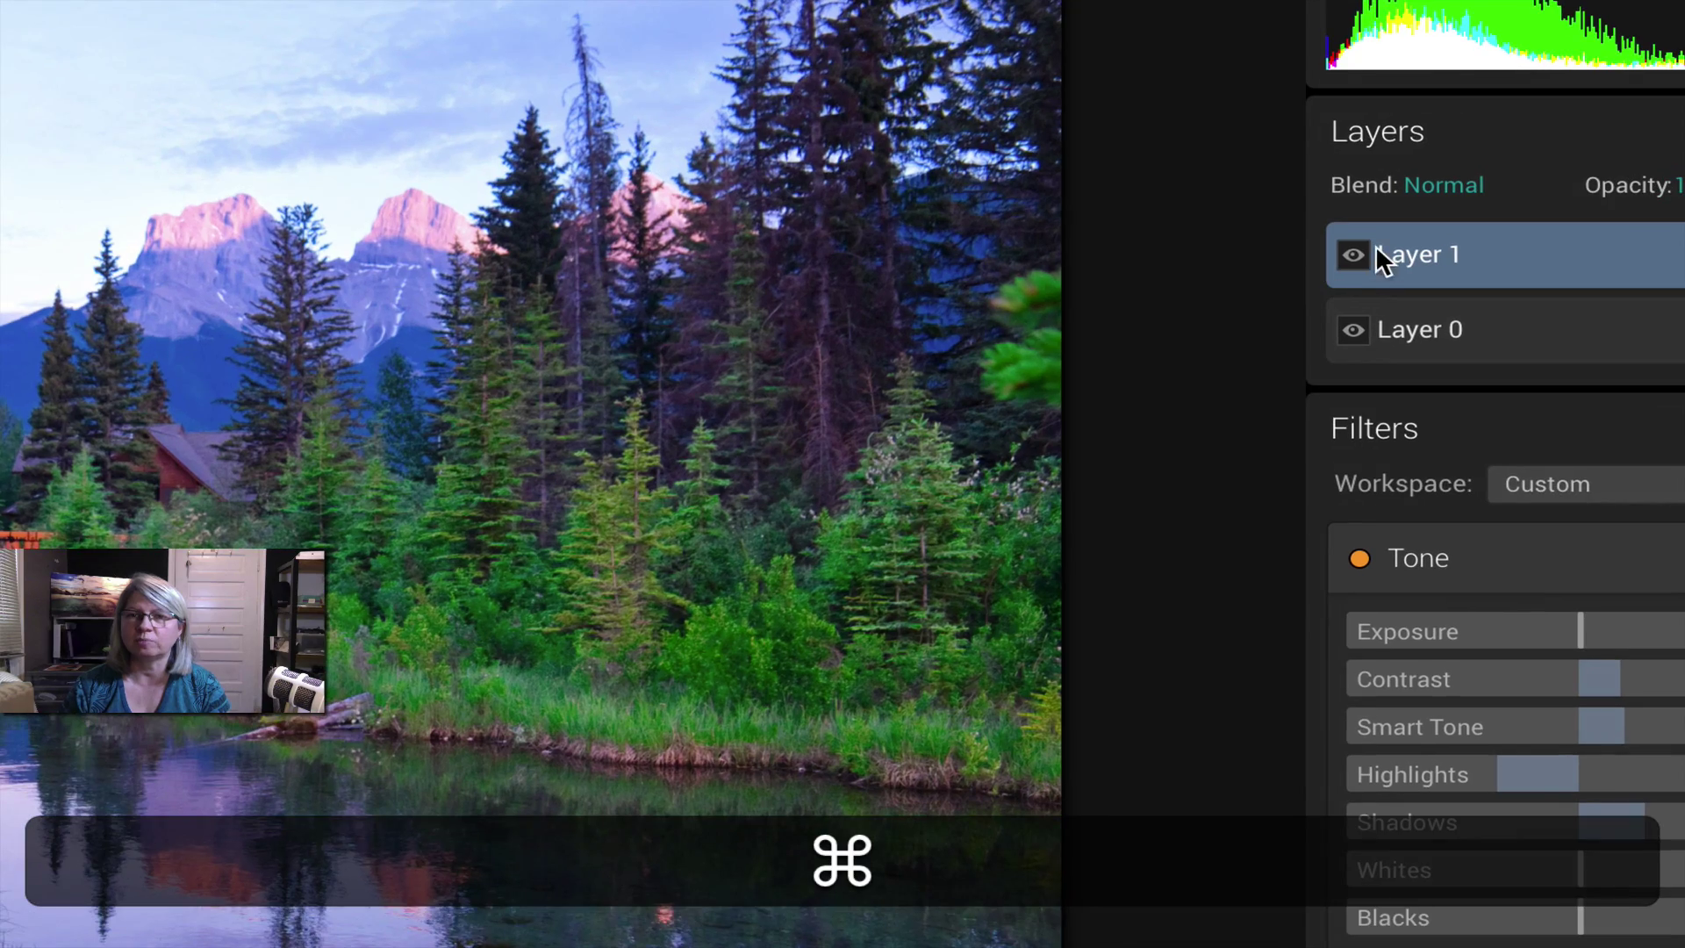
- Compare Layer 1 hidden and shown, then lower its Auto Smart Enhancer amount
left_click(1354, 255)
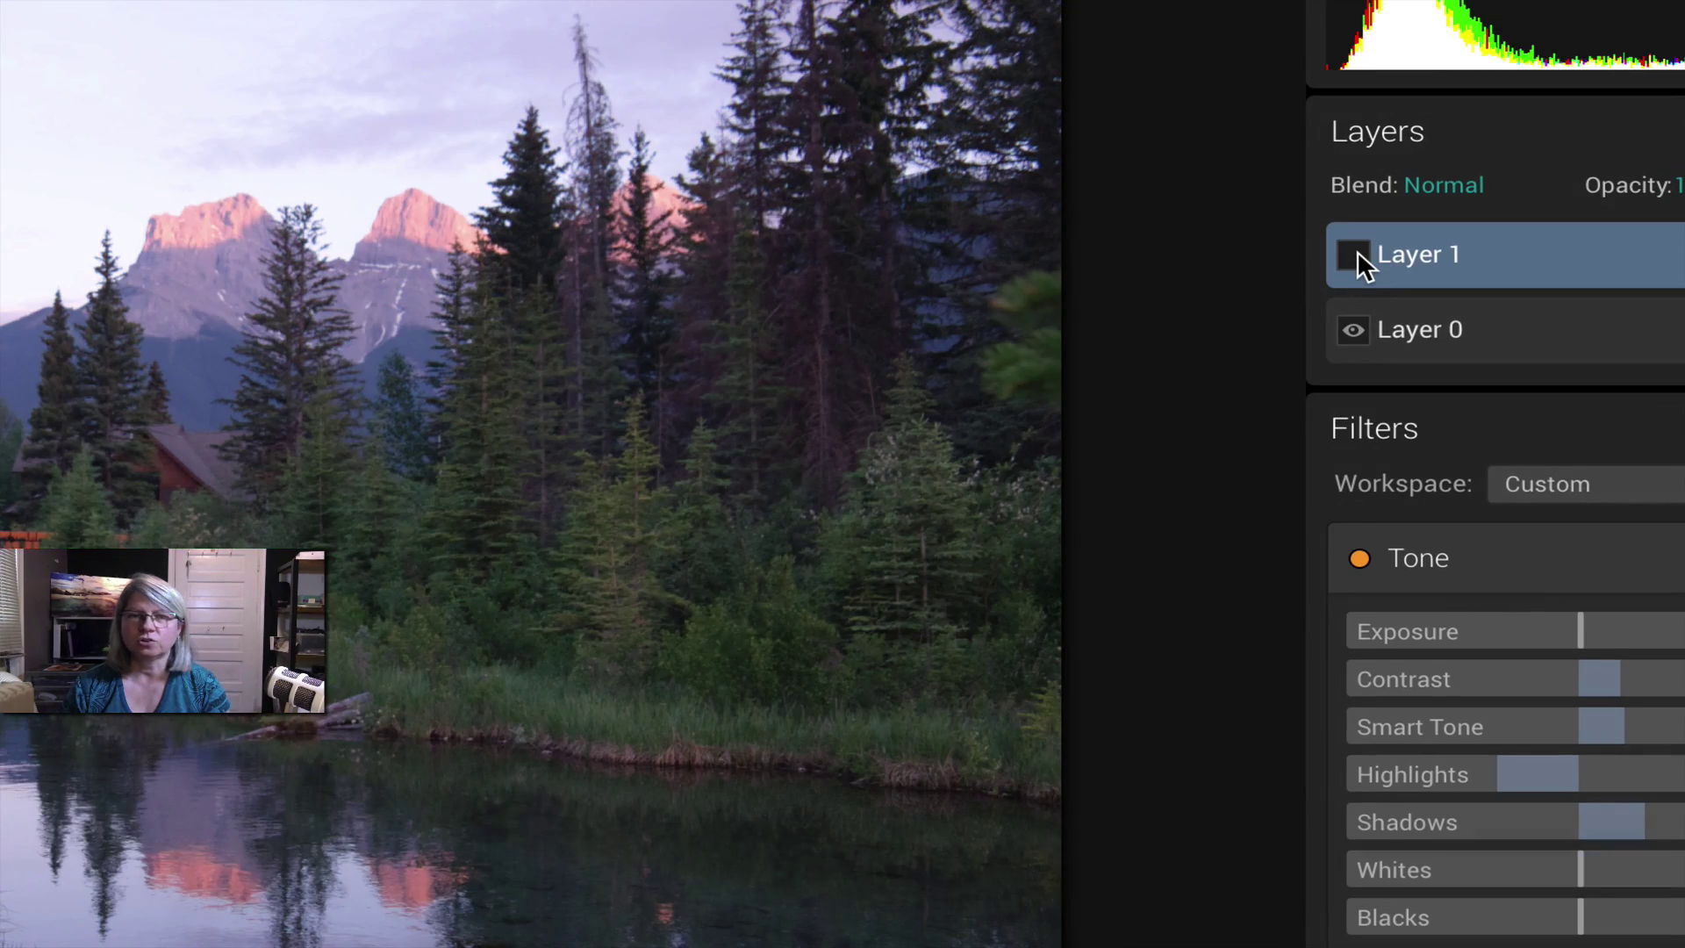
left_click(1354, 255)
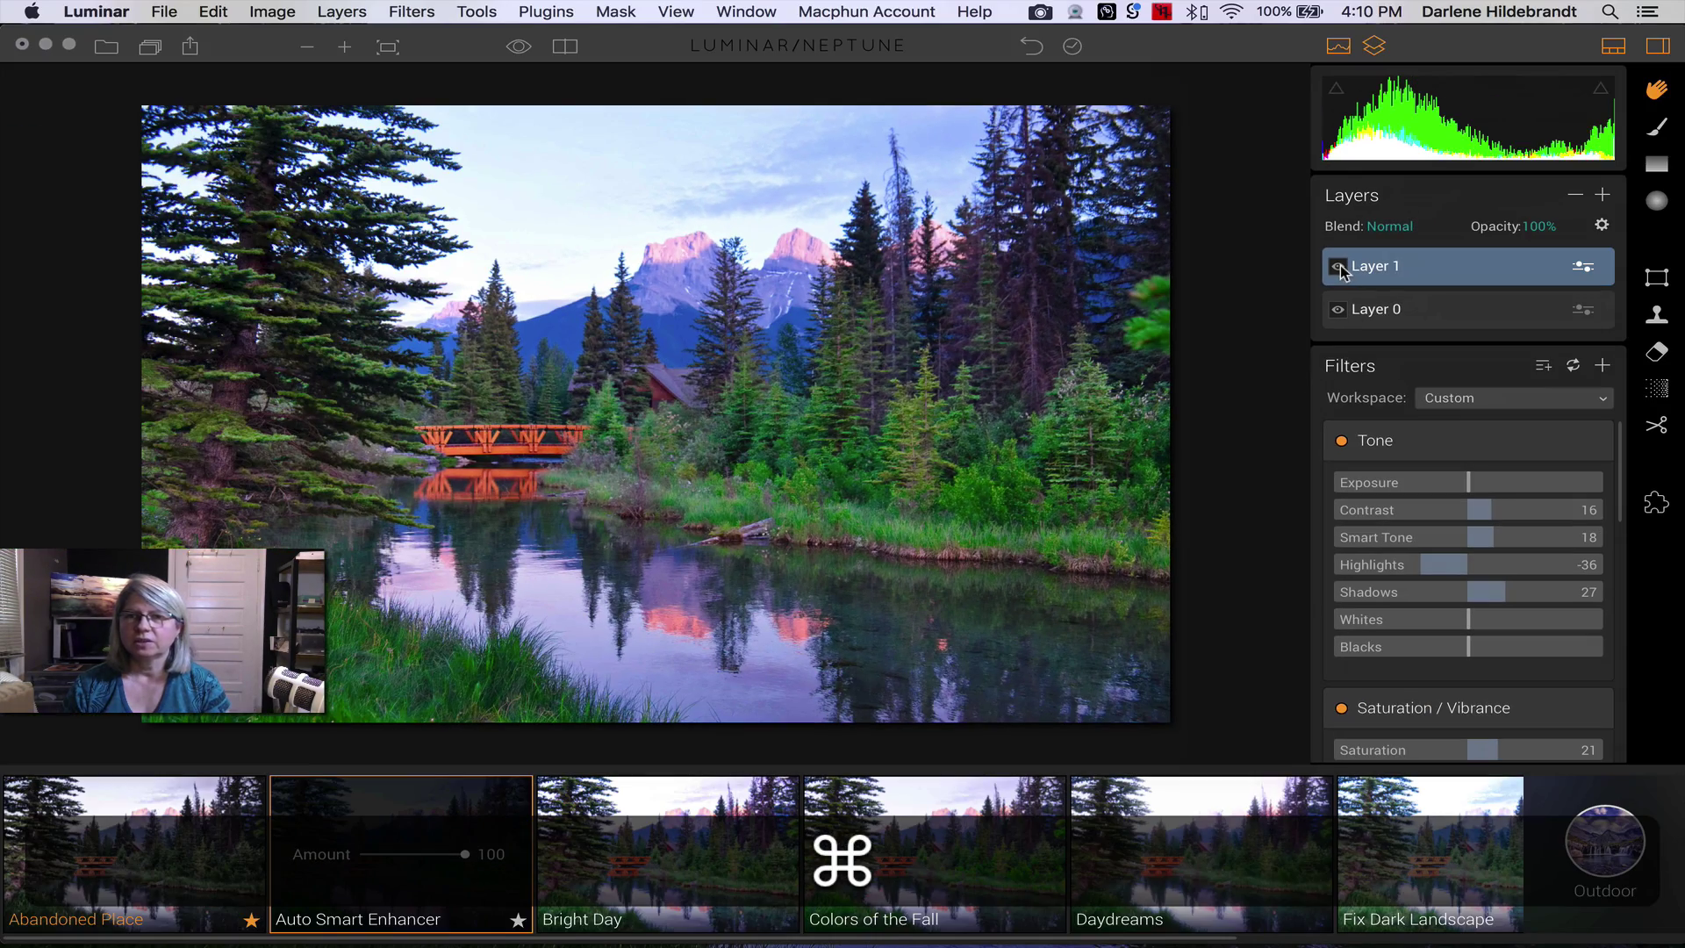
left_click(1534, 227)
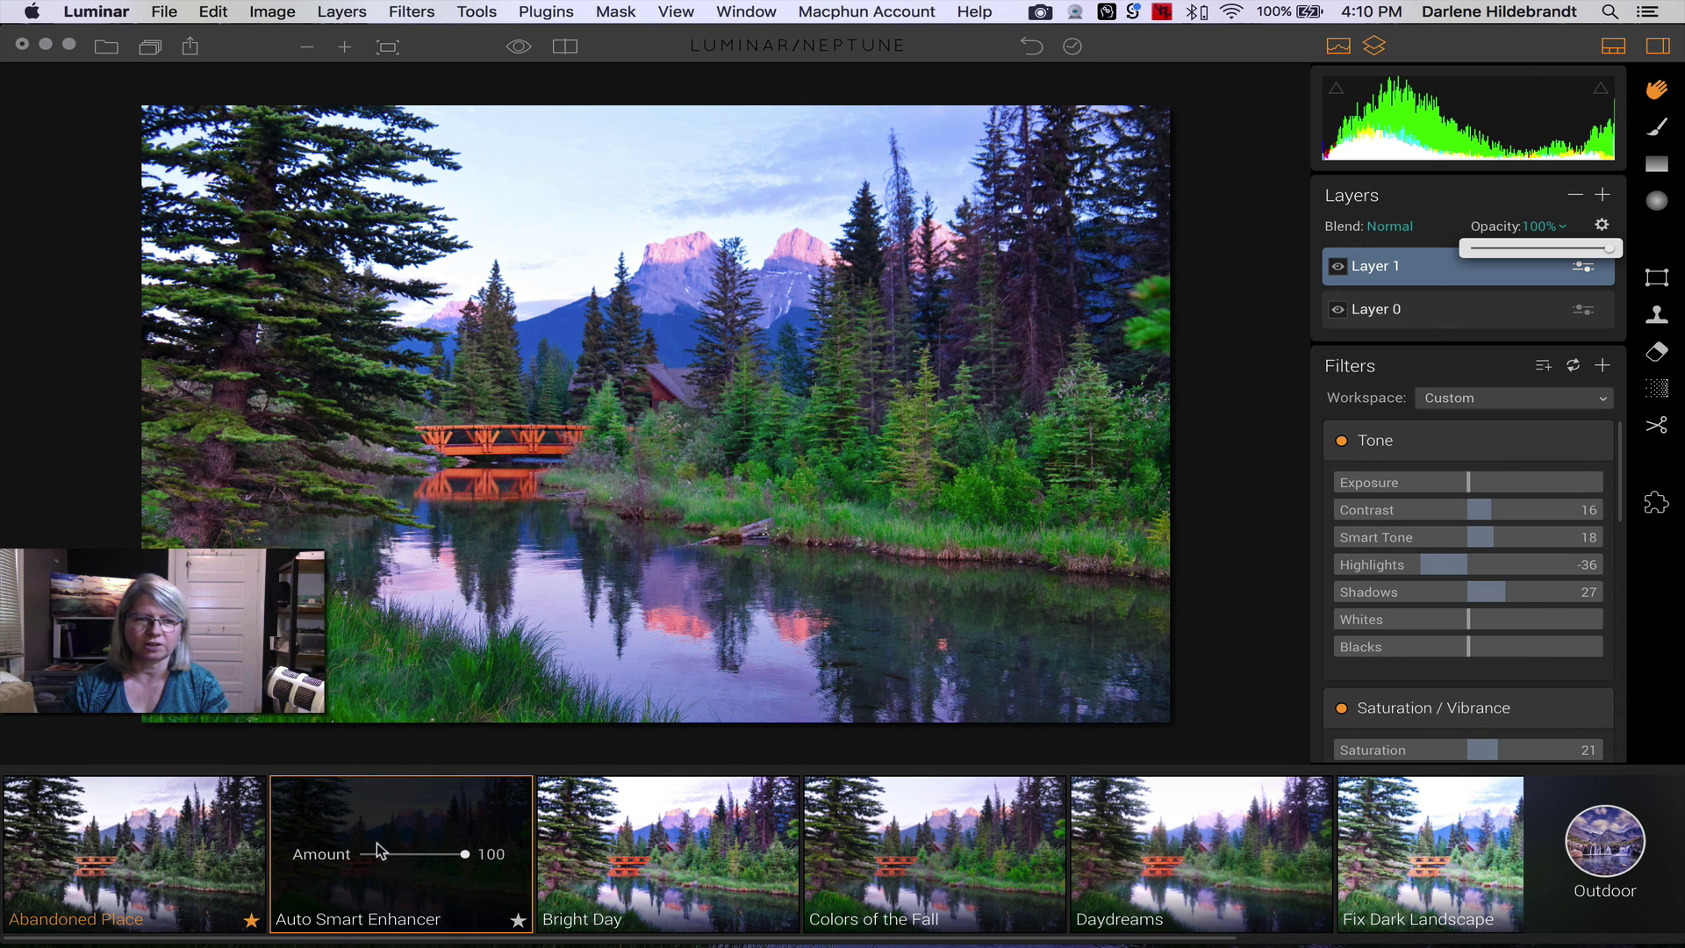
left_click_drag(464, 852, 340, 843)
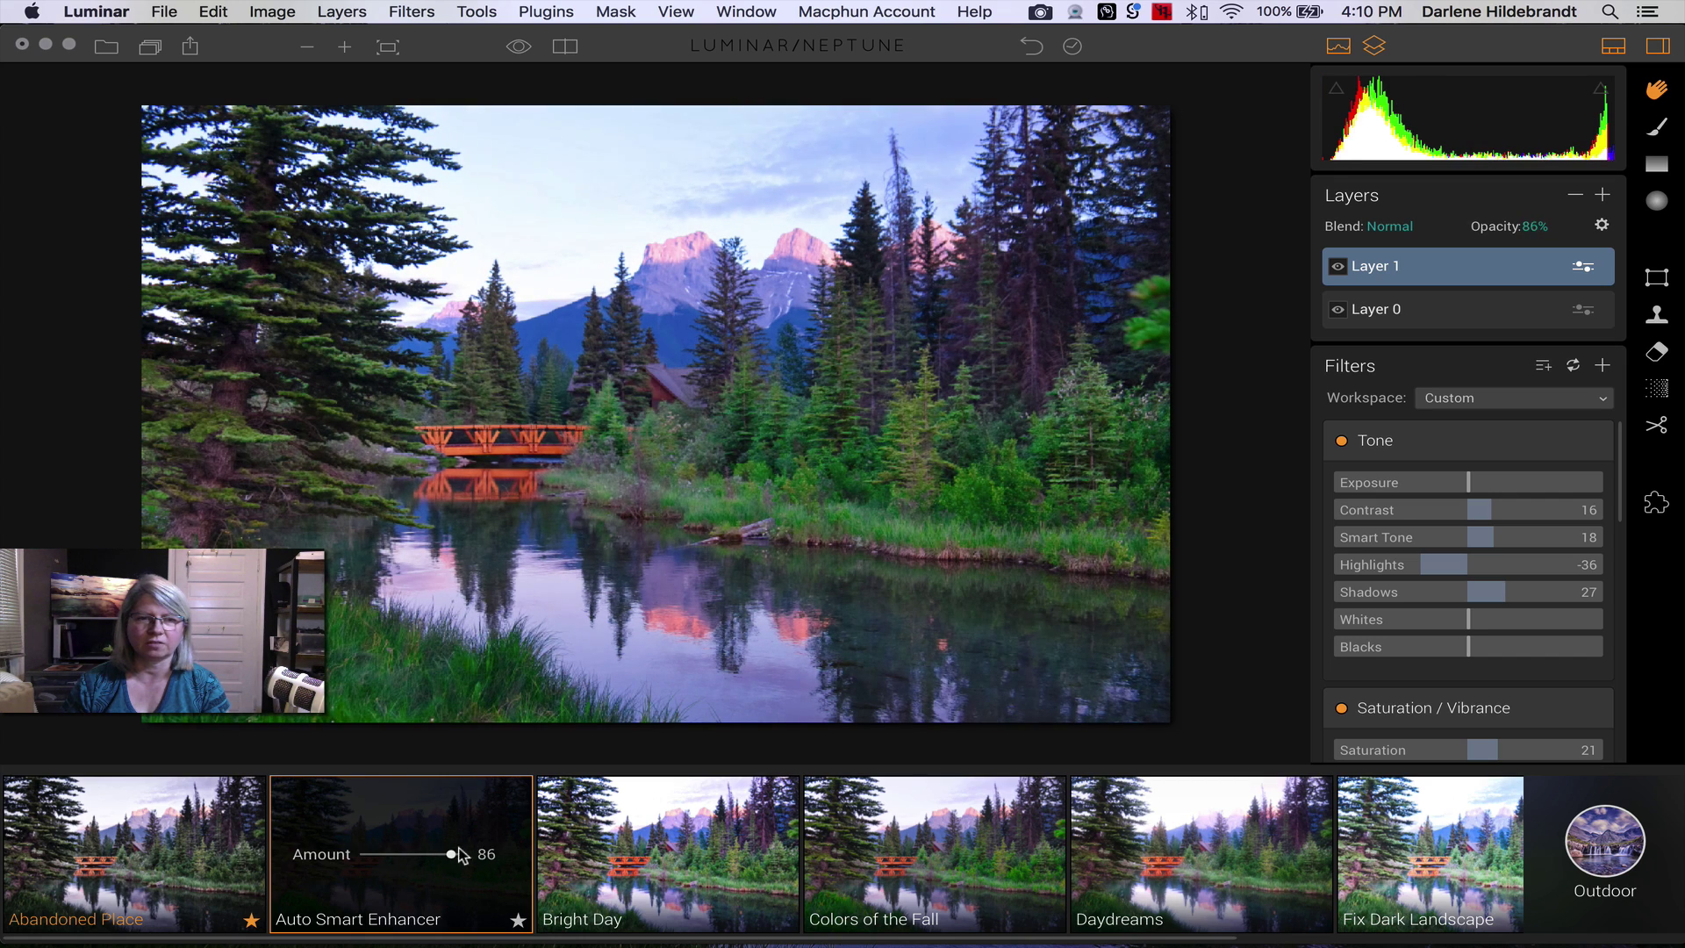
- Reduce Layer 1's opacity to 61%
left_click(1535, 227)
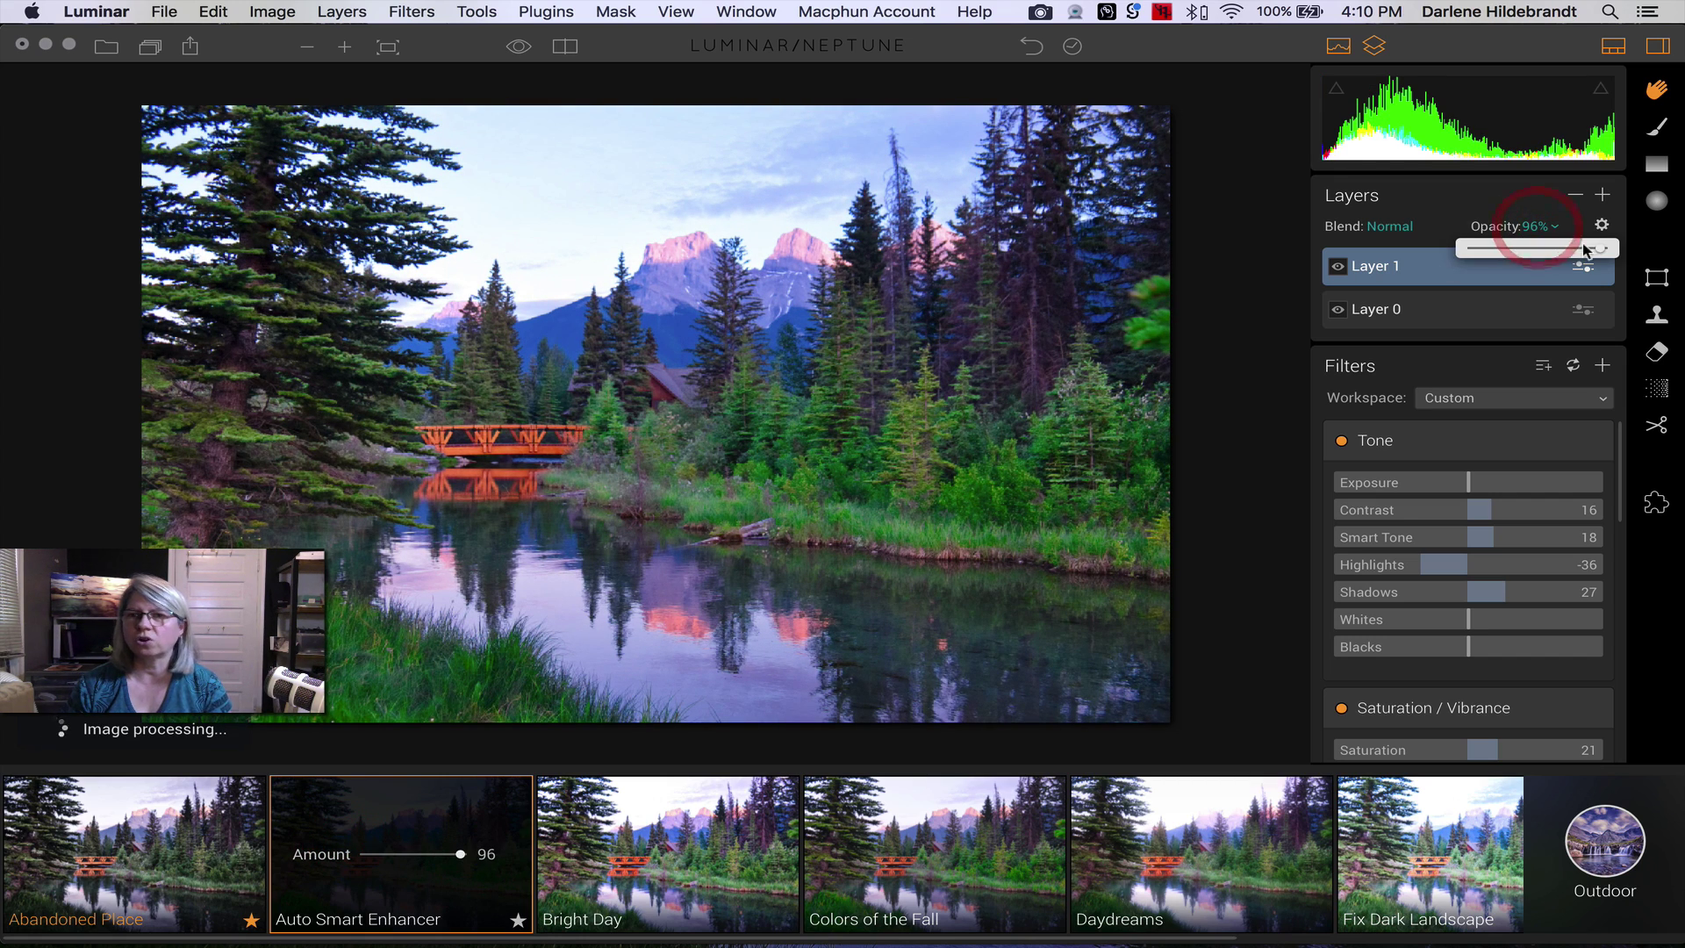
left_click_drag(1603, 249, 1551, 246)
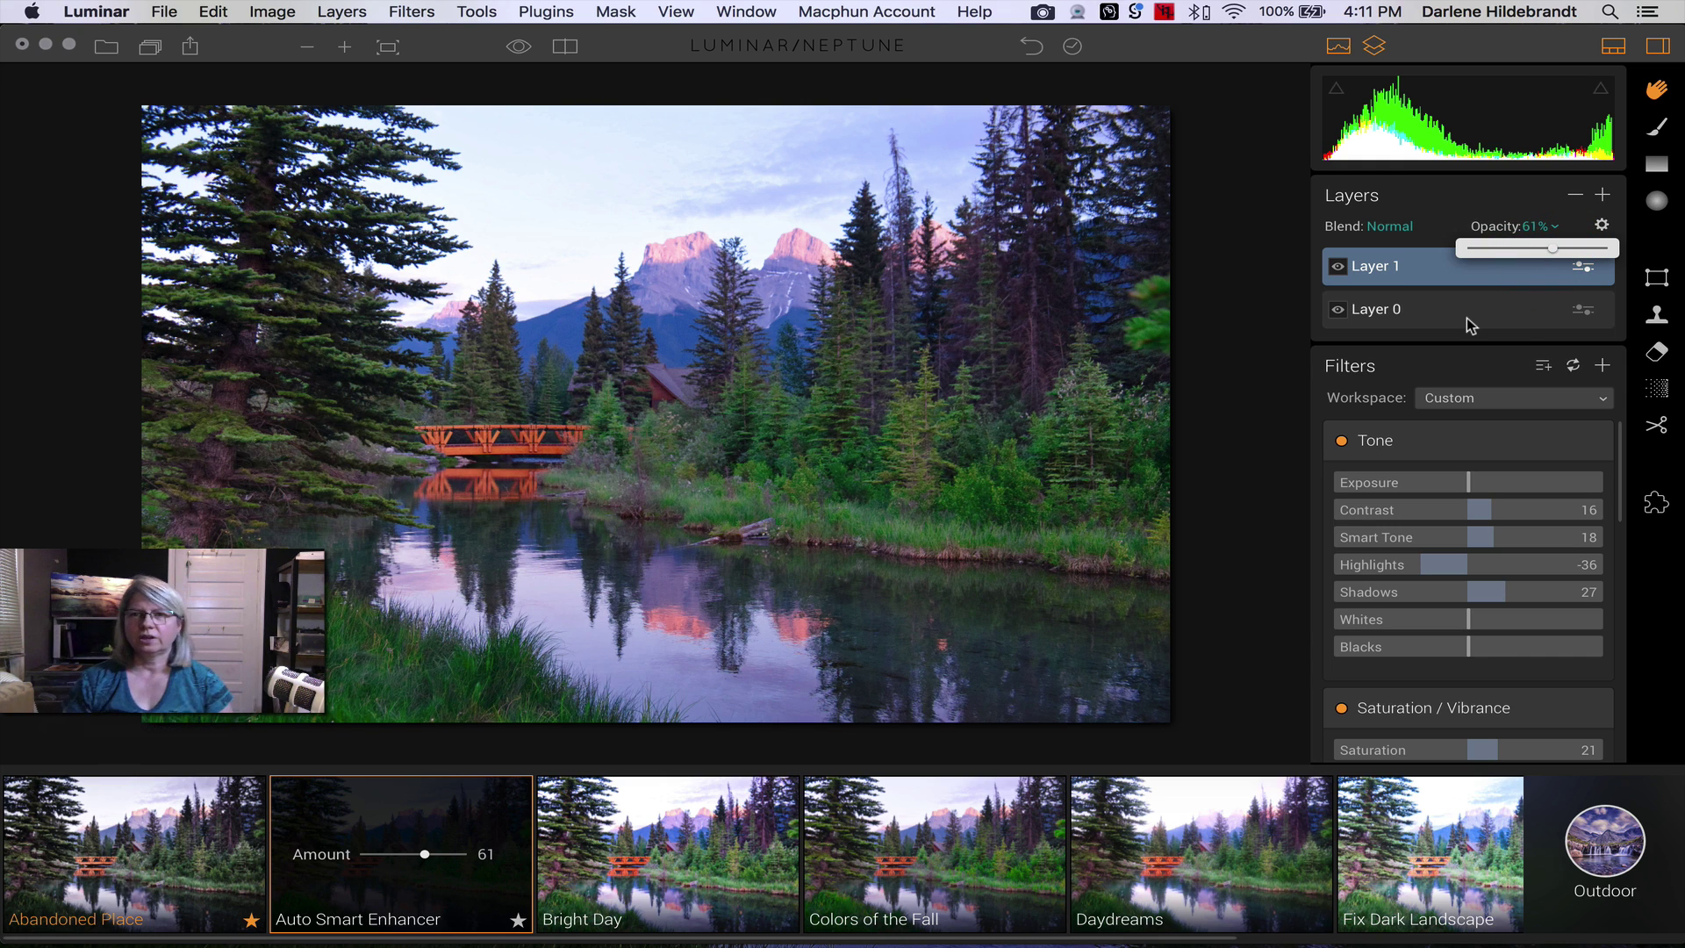
left_click(1457, 279)
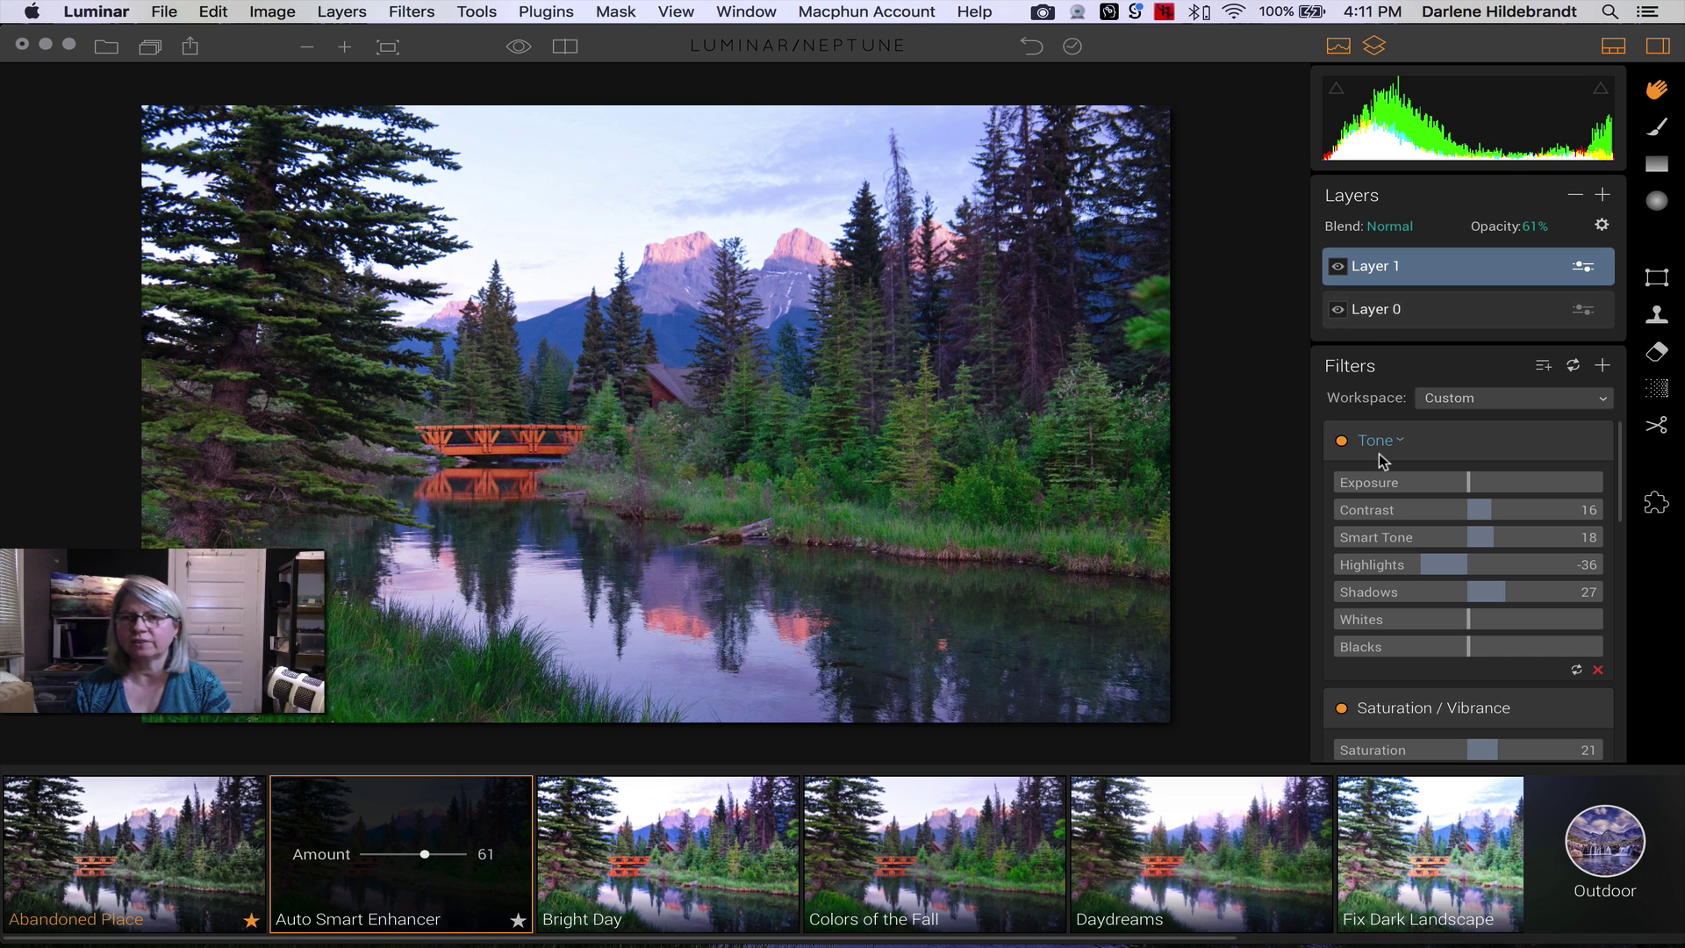
scroll(1379, 455, "down", 1)
scroll(1378, 455, "down", 15)
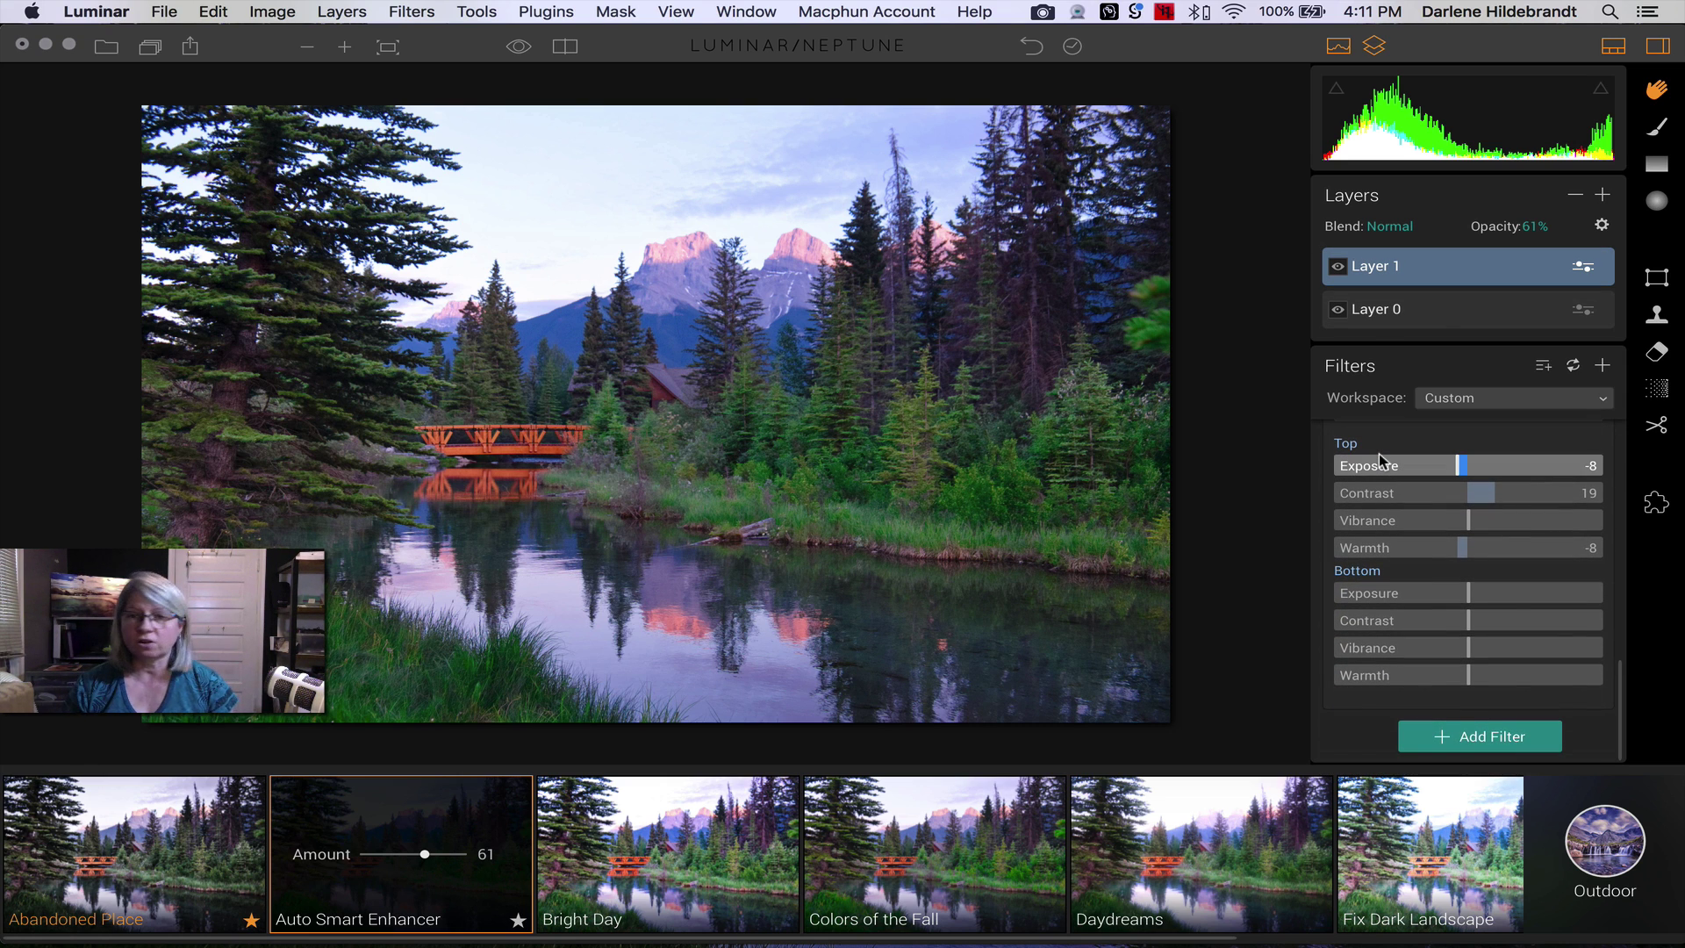
scroll(1378, 455, "up", 15)
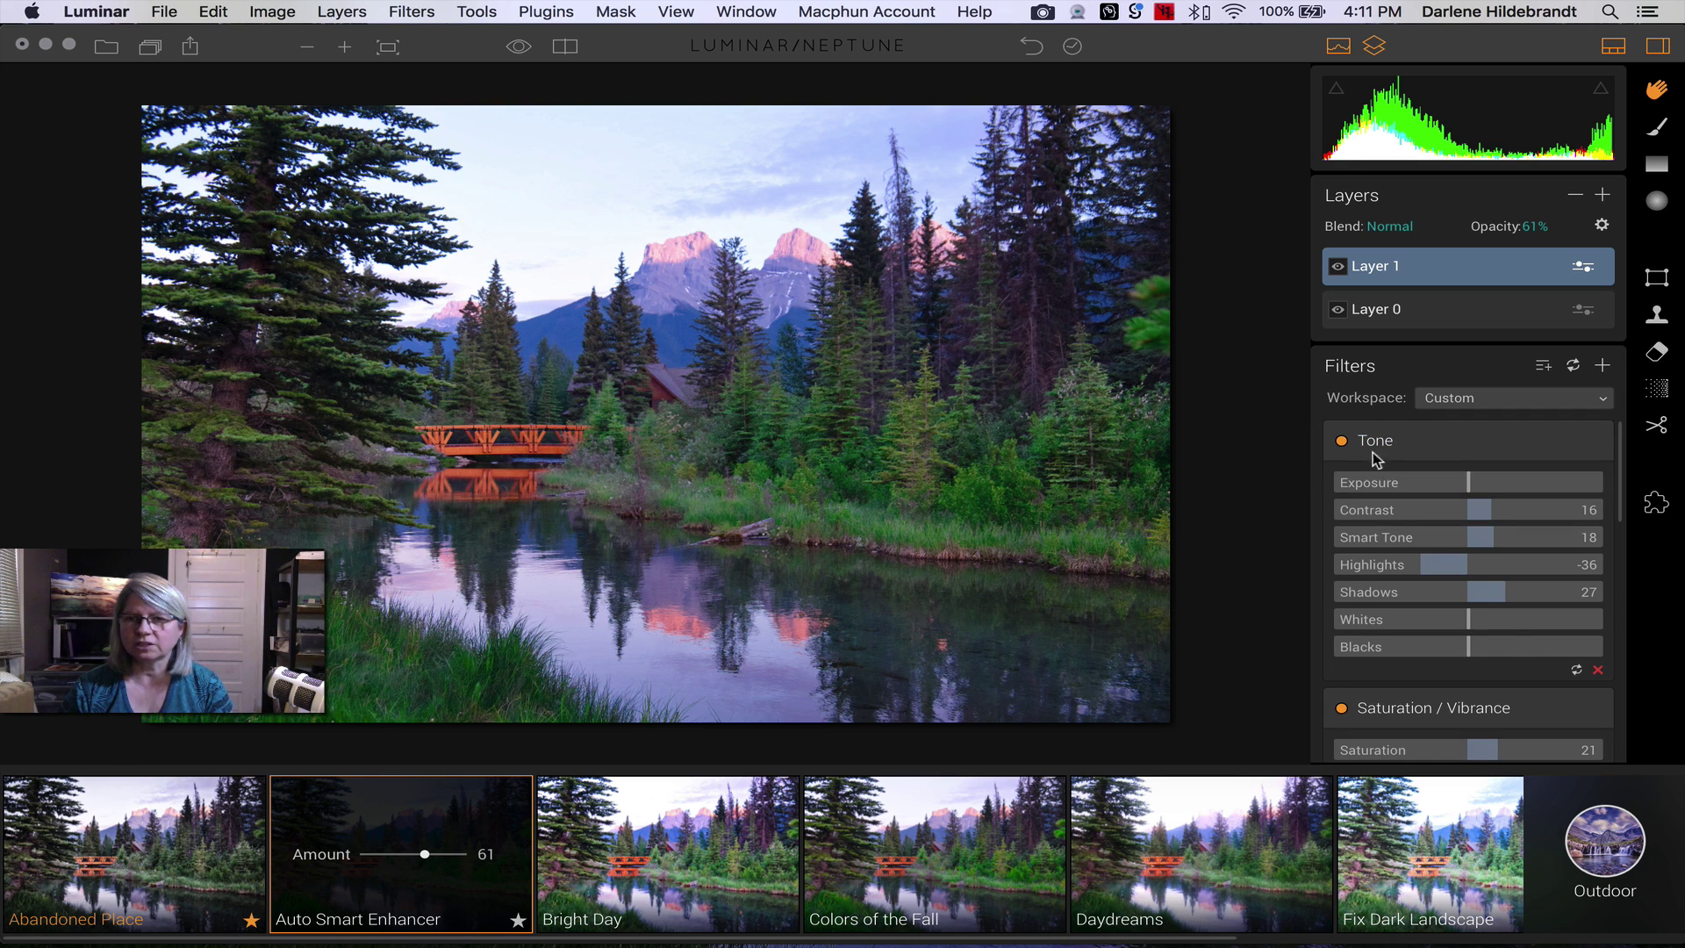
- Toggle Layer 1's Tone filter off and on to compare, then nudge Highlights down slightly
left_click(1342, 442)
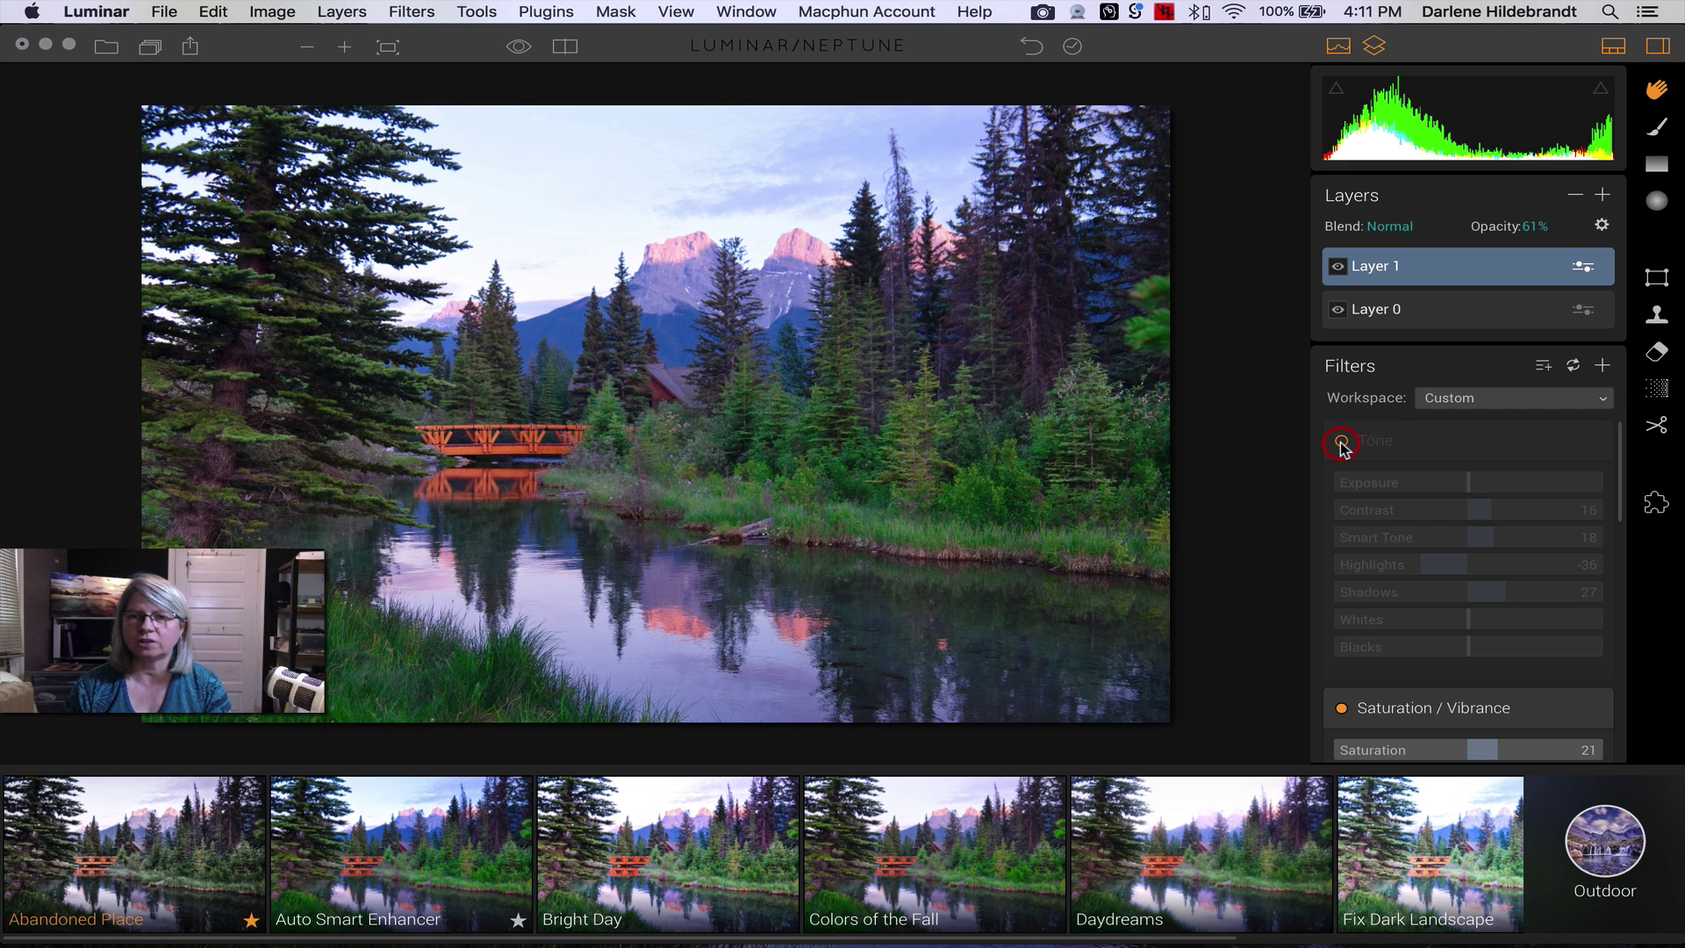
left_click(1342, 441)
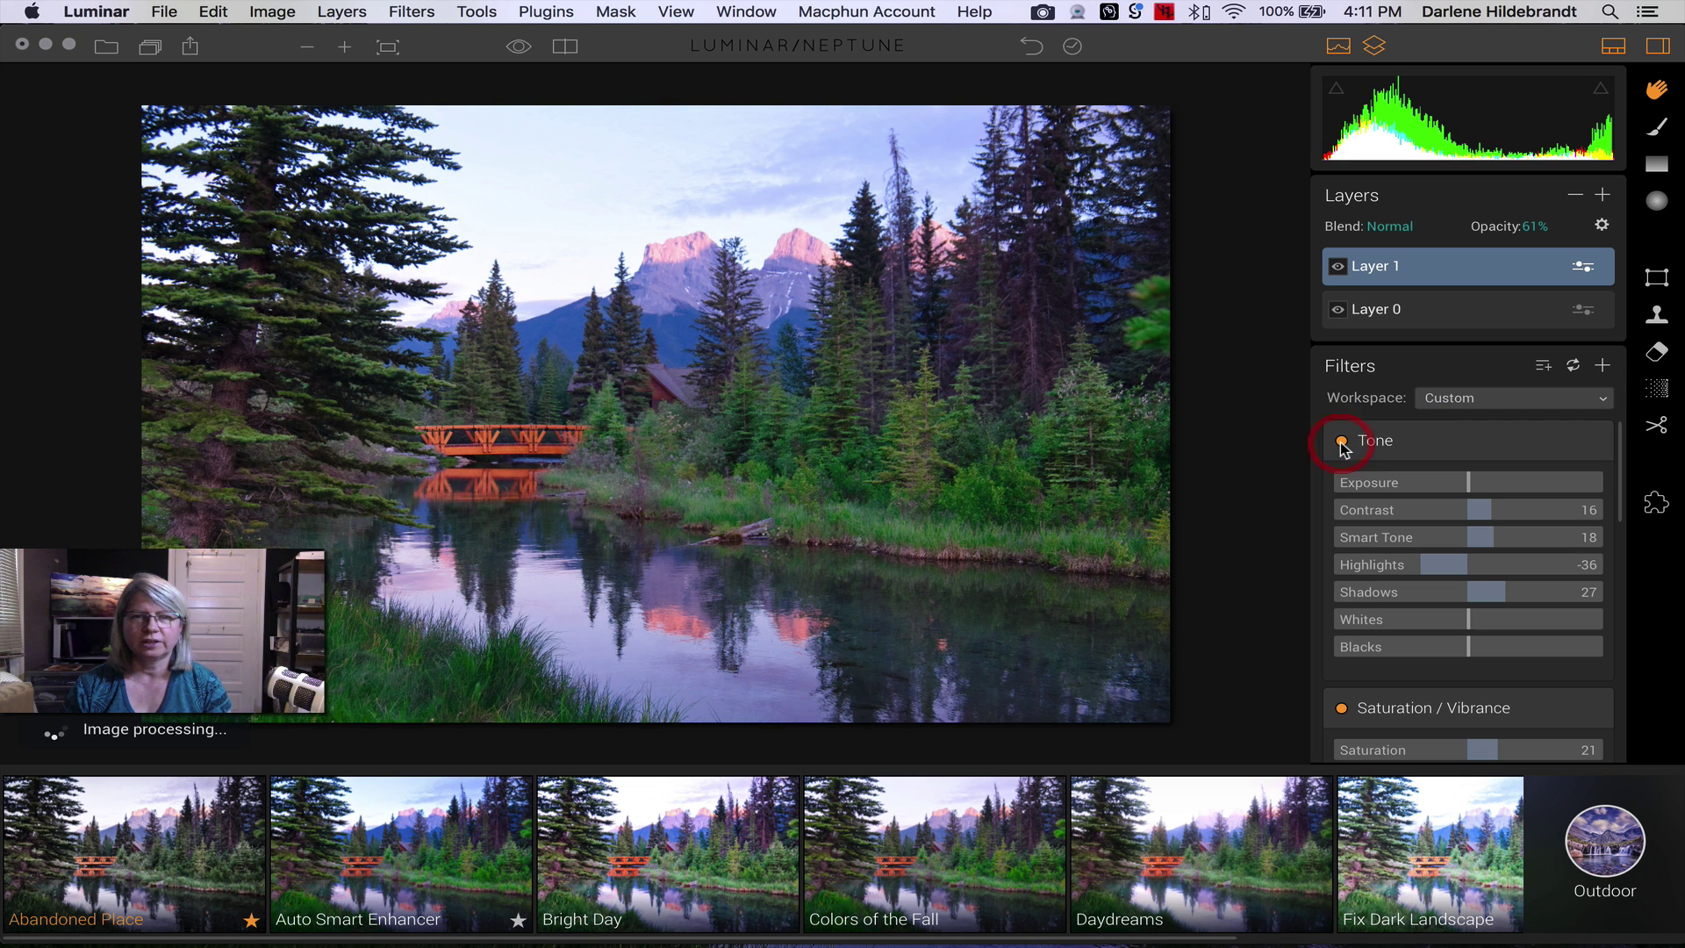
scroll(1416, 607, "down", 10)
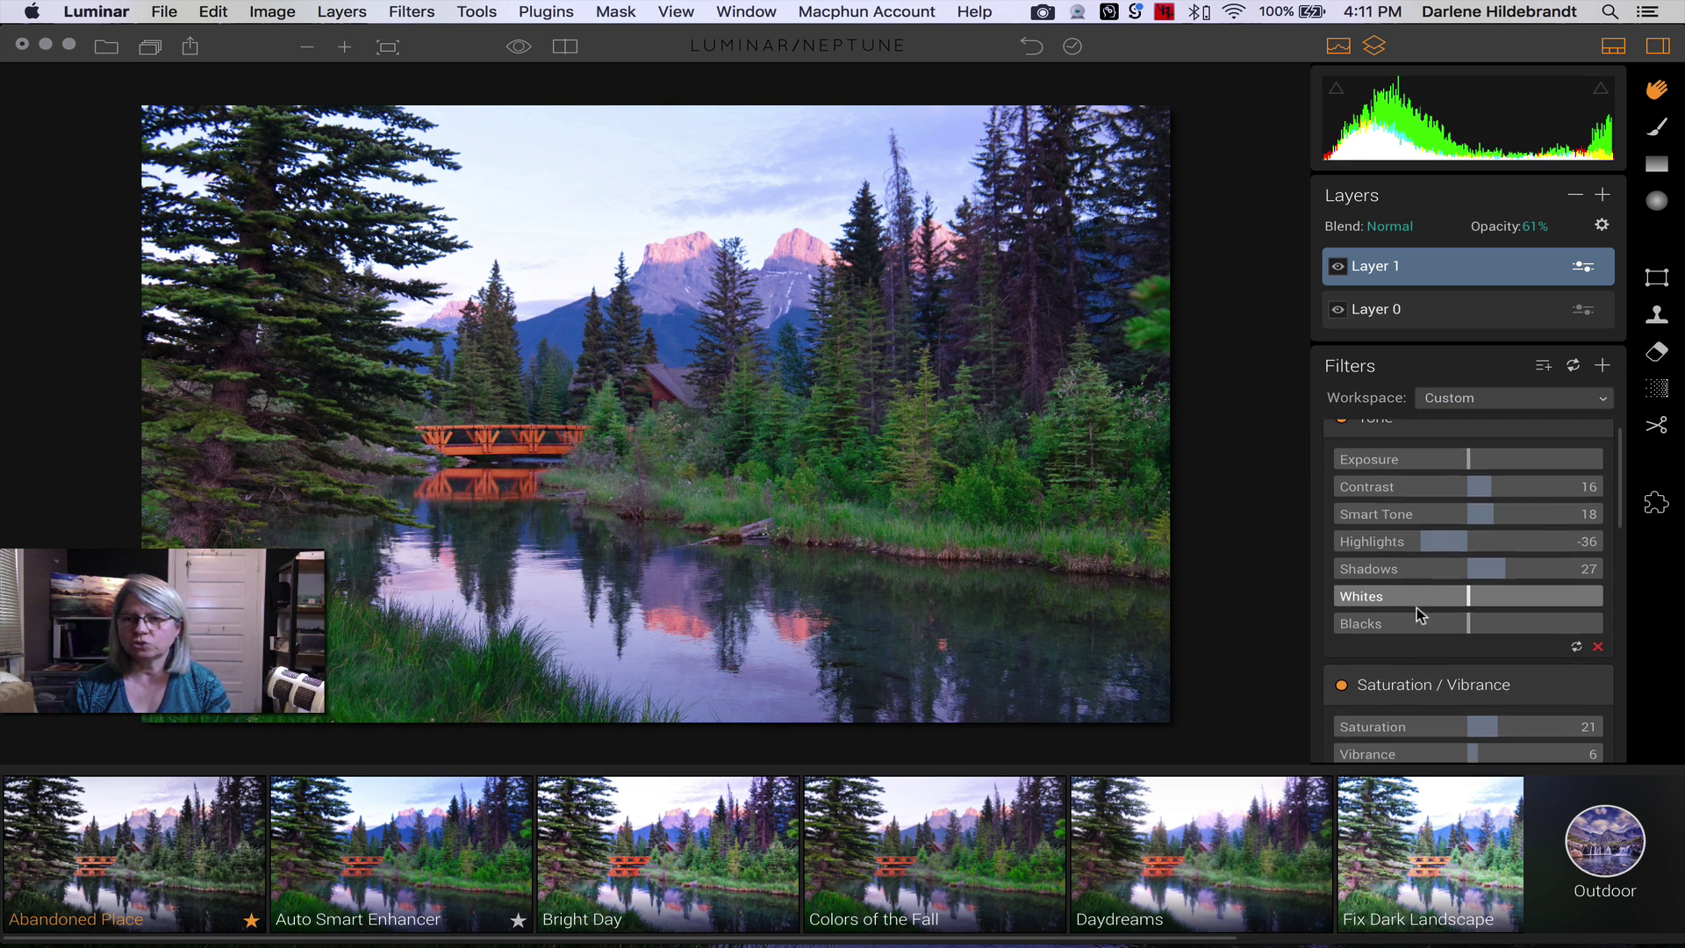
scroll(1417, 608, "down", 5)
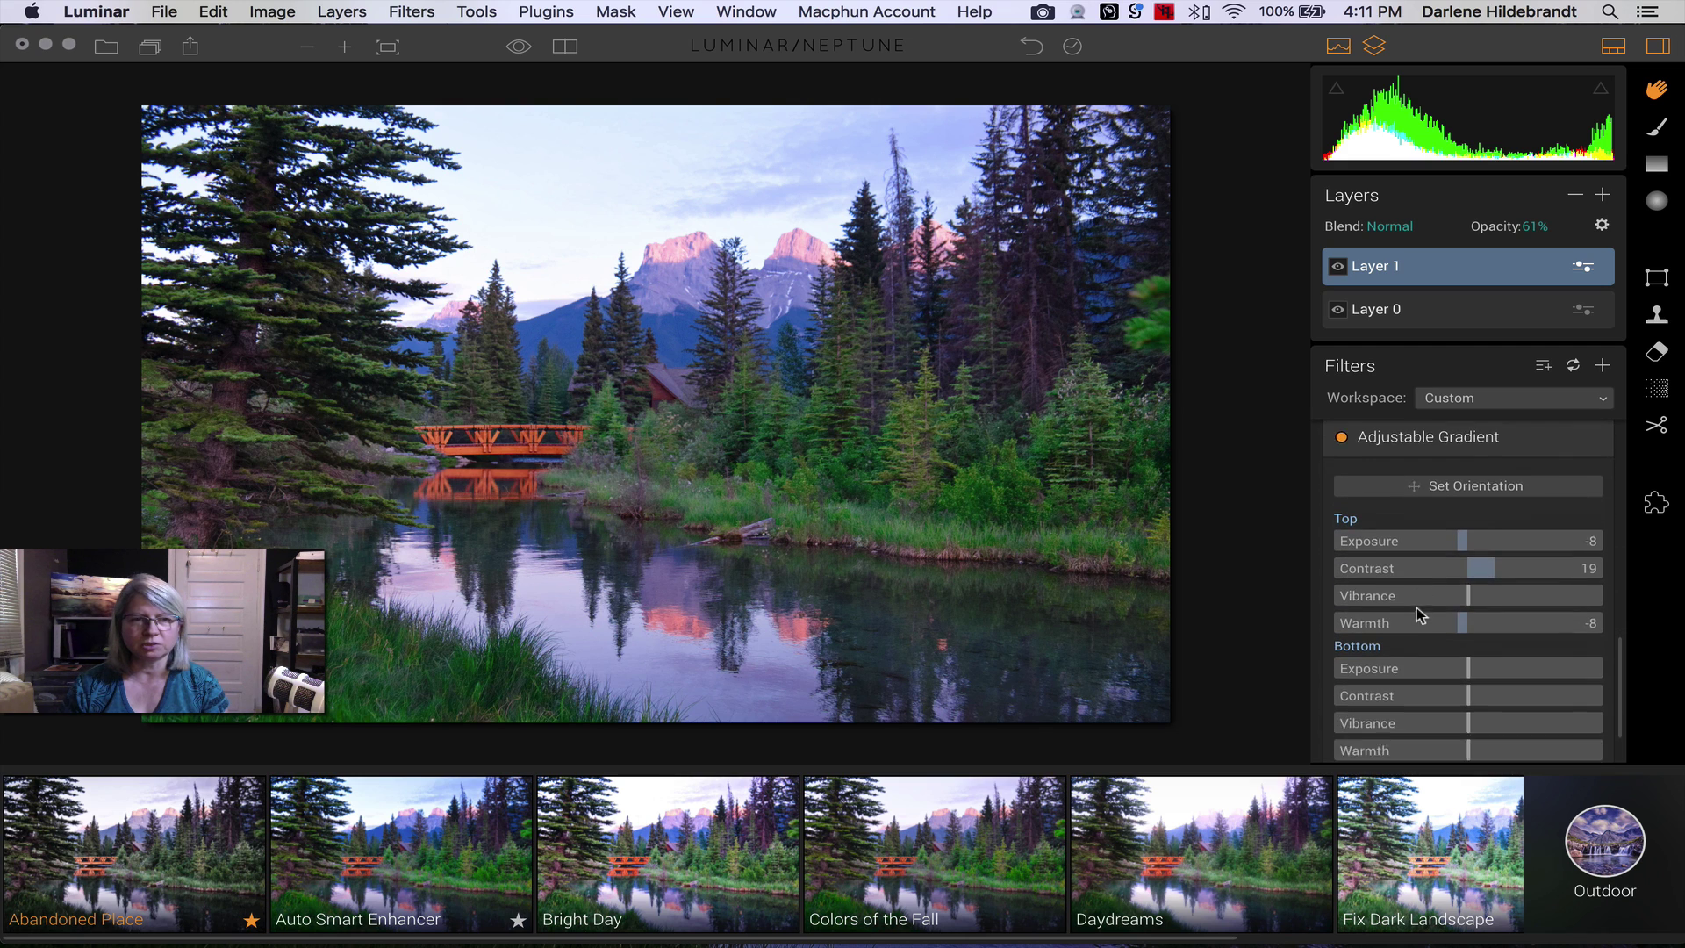
scroll(1417, 608, "up", 10)
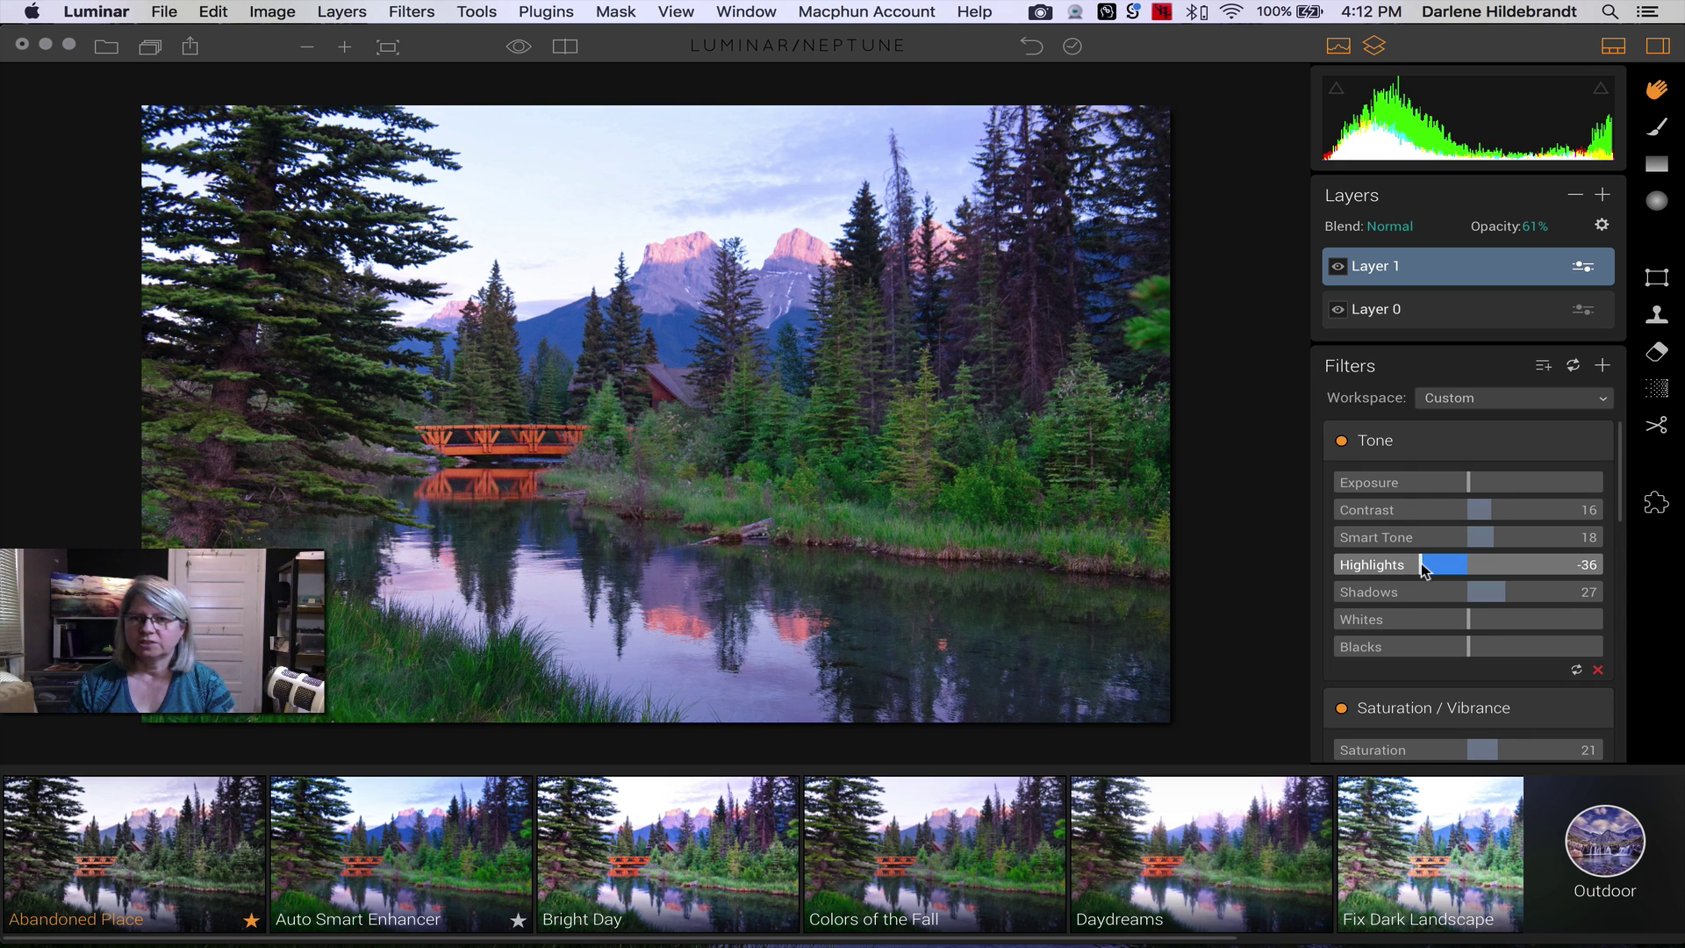
left_click_drag(1421, 564, 1420, 569)
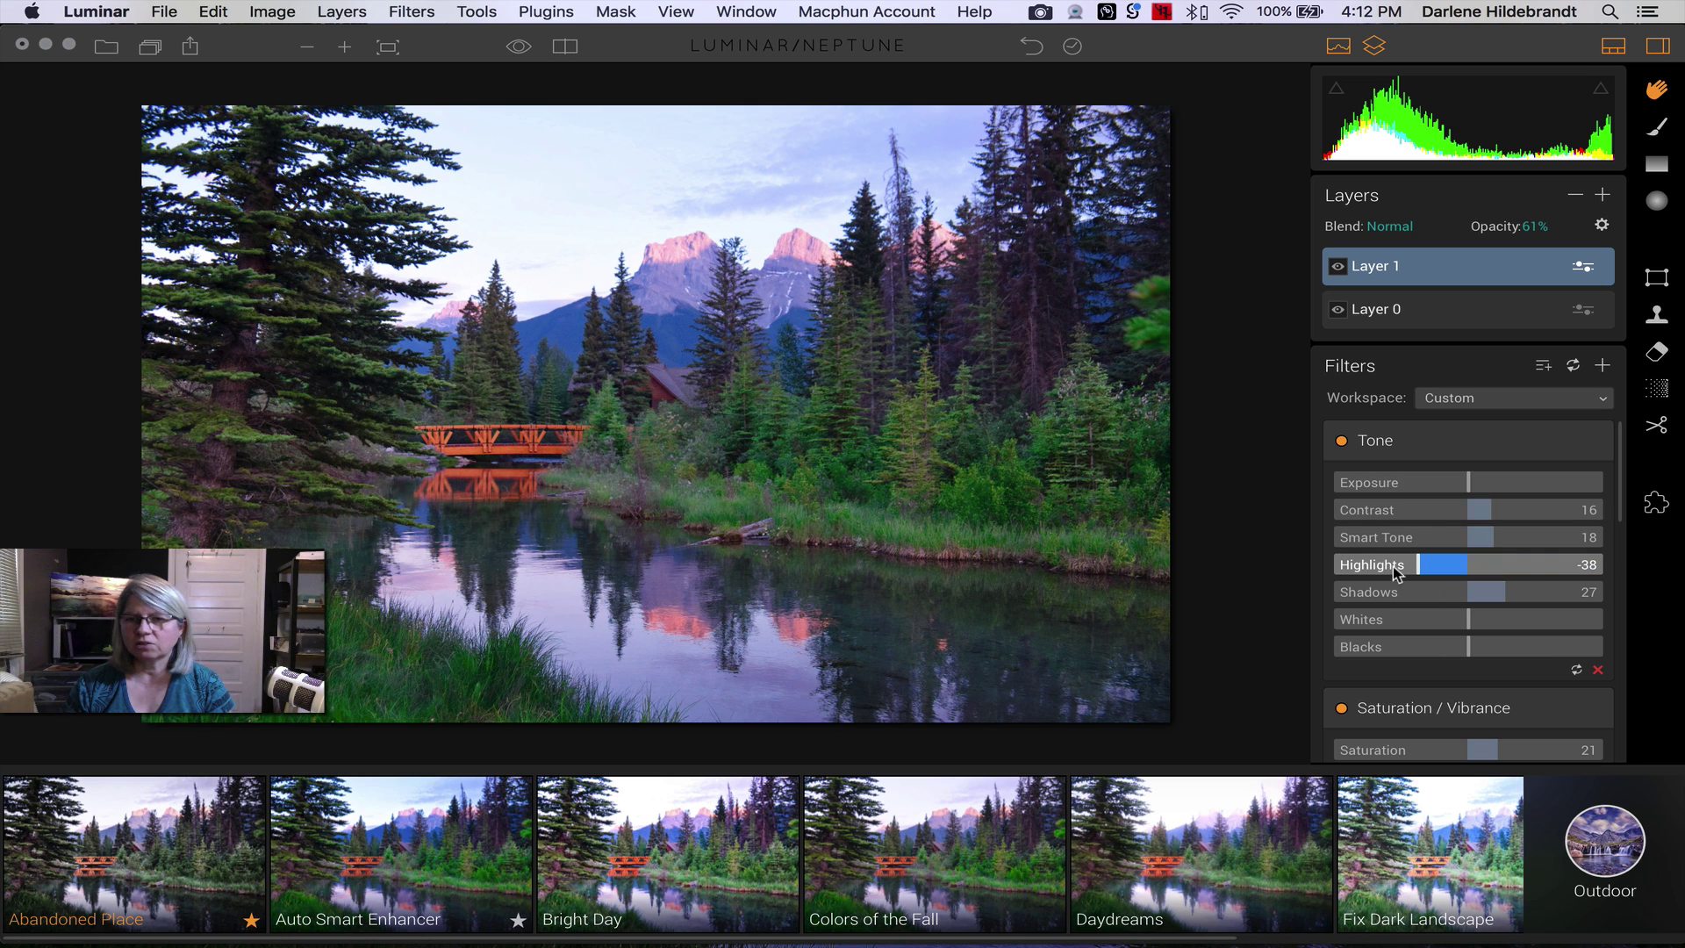
- Set the Tone filter's Highlights to -86 and Blacks to -12
scroll(1393, 566, "down", 2)
scroll(1394, 566, "up", 2)
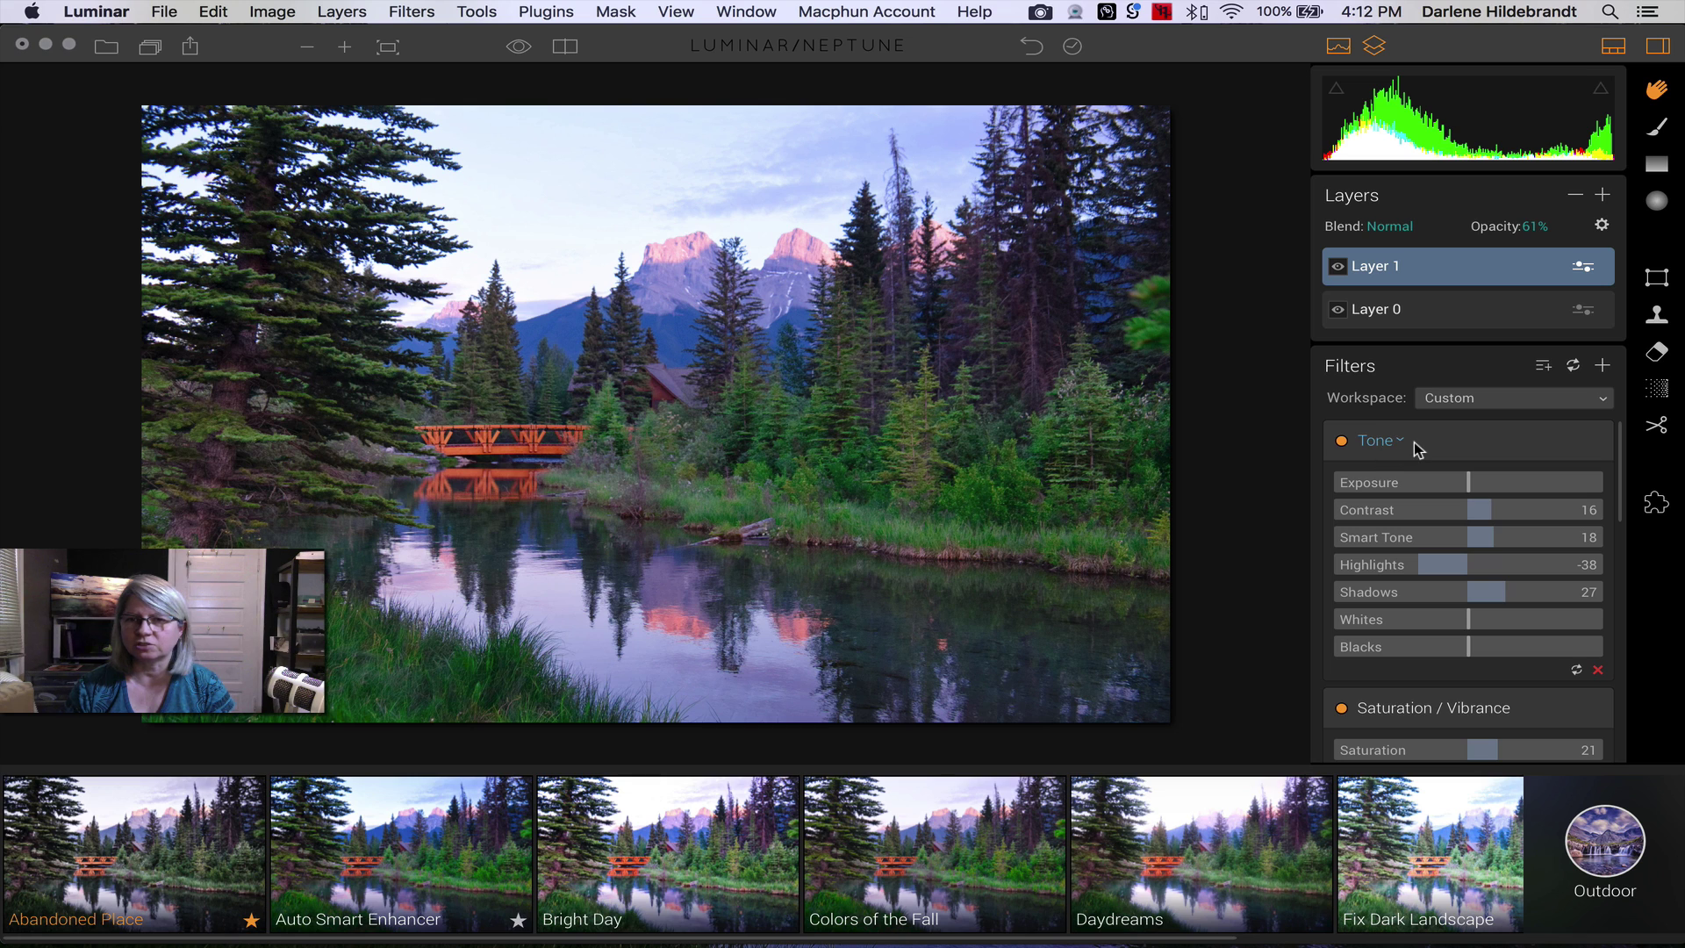
scroll(1414, 440, "down", 4)
scroll(1415, 441, "up", 4)
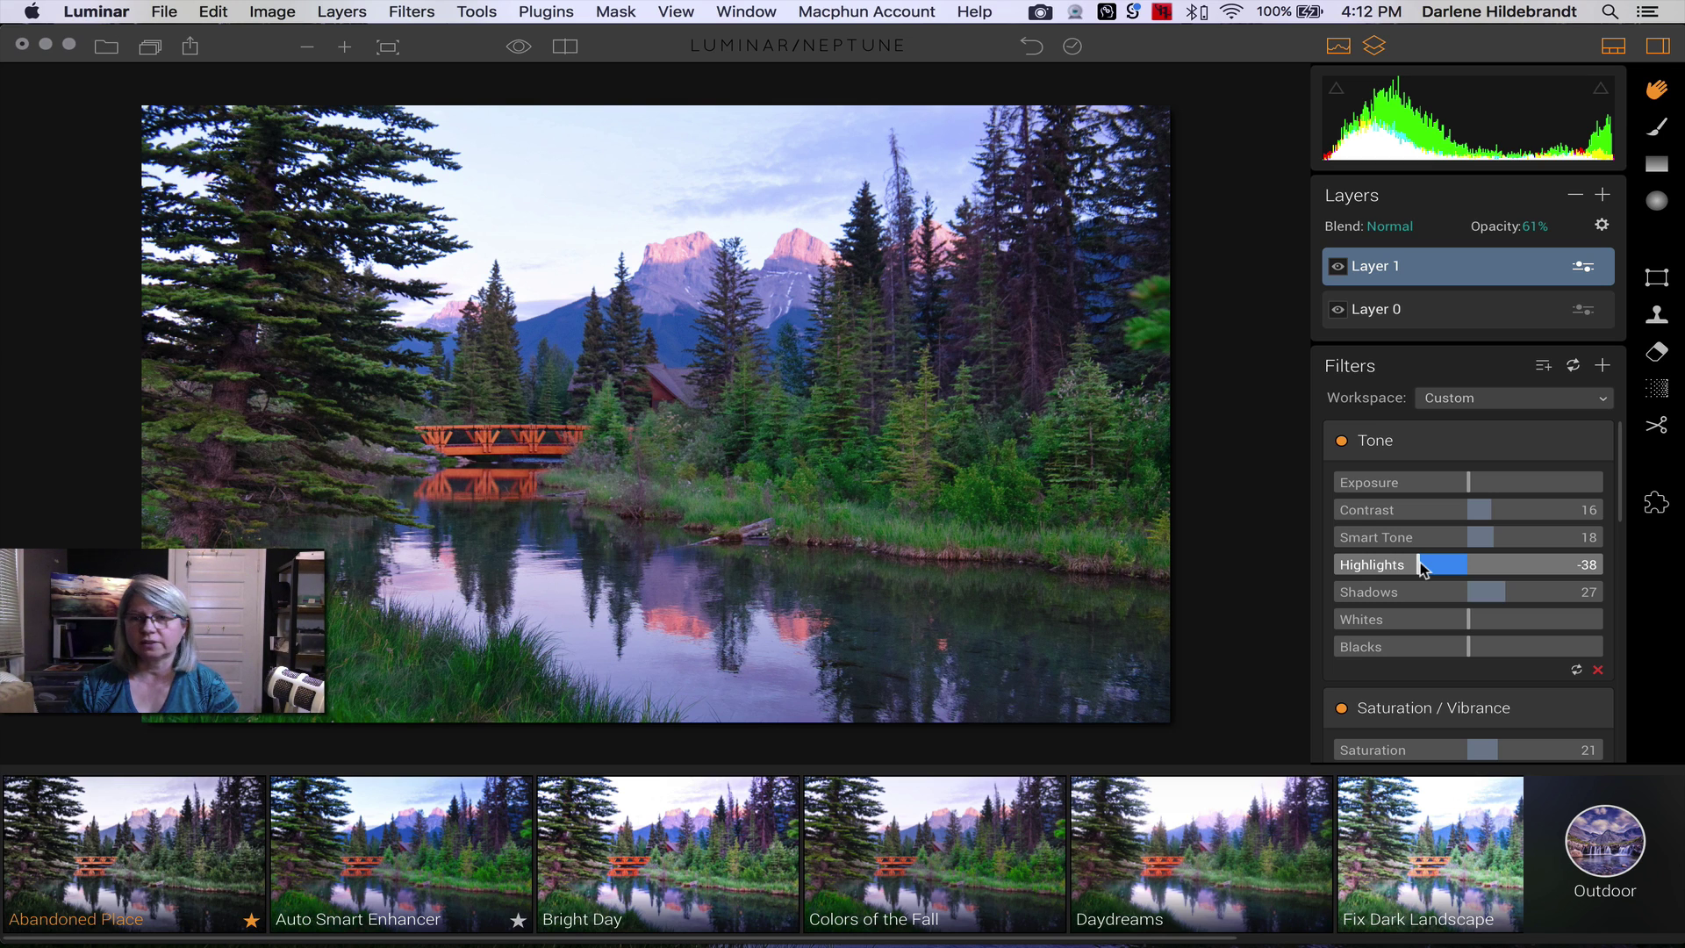
left_click_drag(1419, 562, 1353, 563)
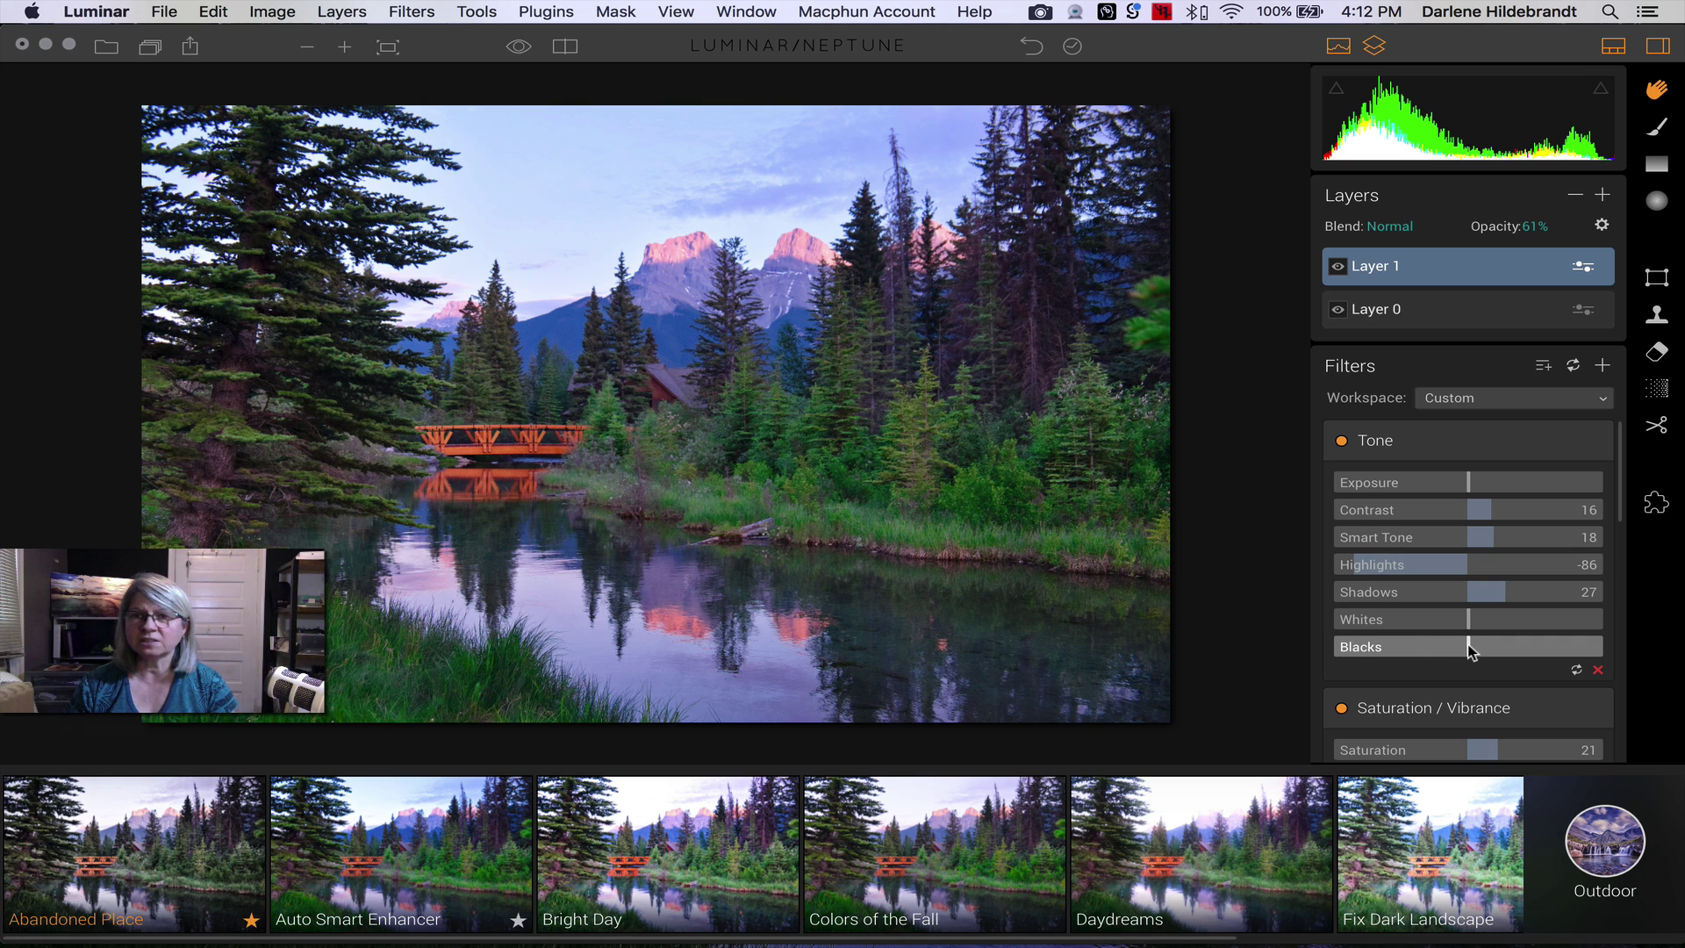
left_click_drag(1472, 649, 1455, 650)
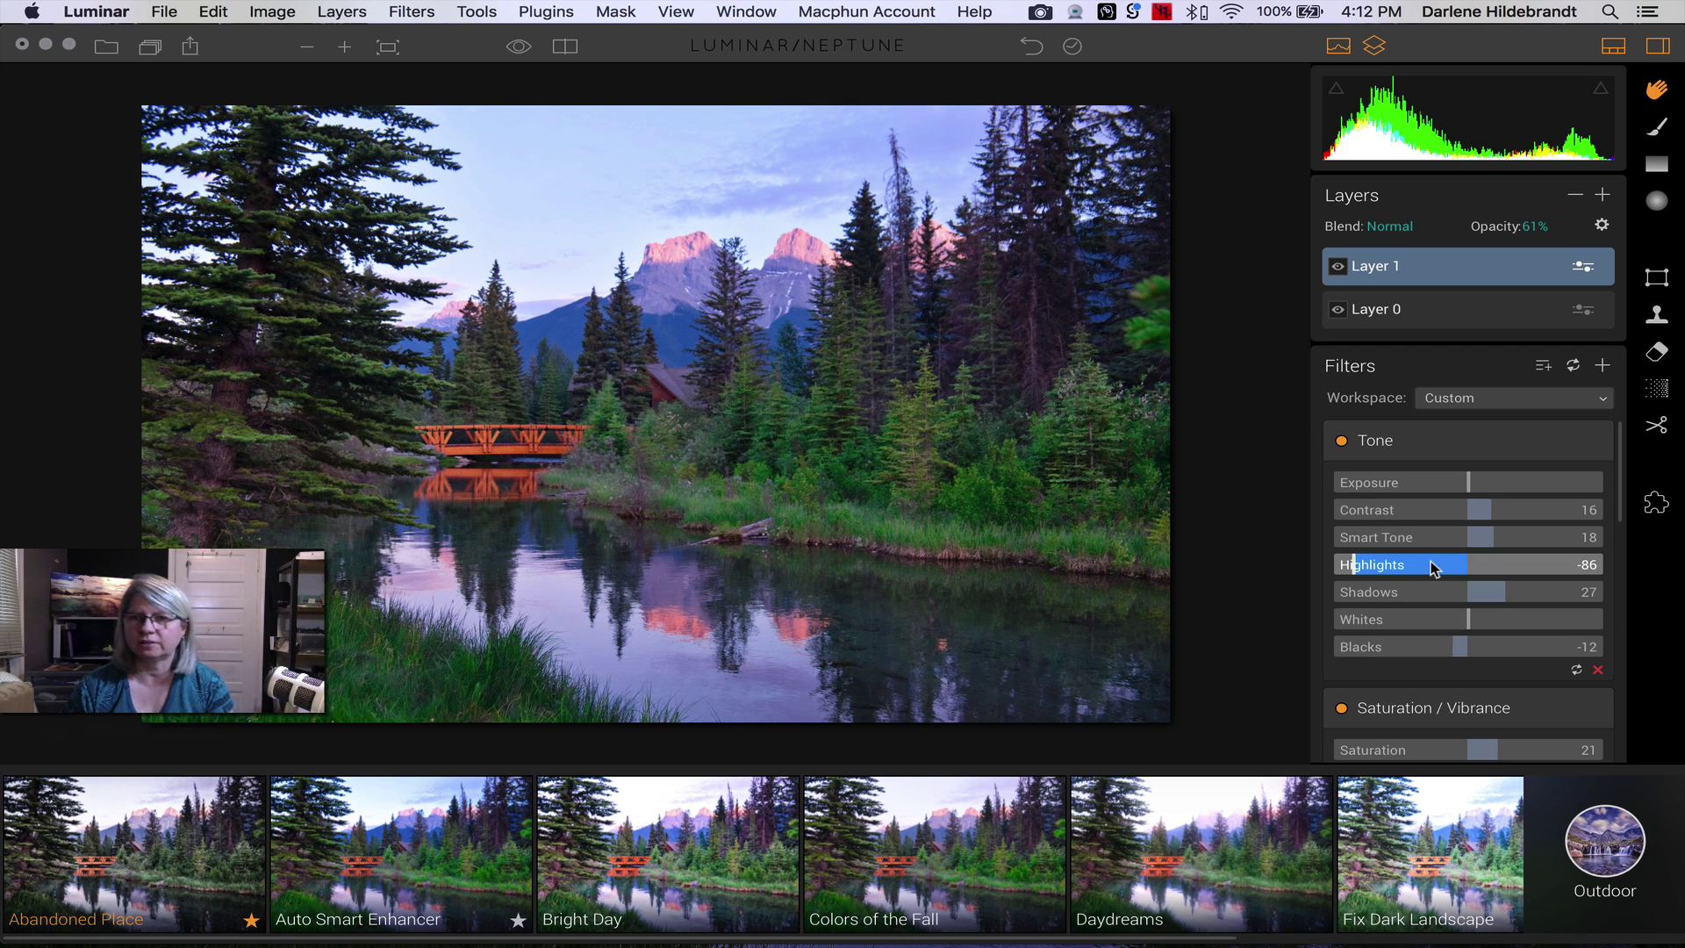
scroll(1431, 562, "down", 5)
scroll(1434, 570, "down", 1)
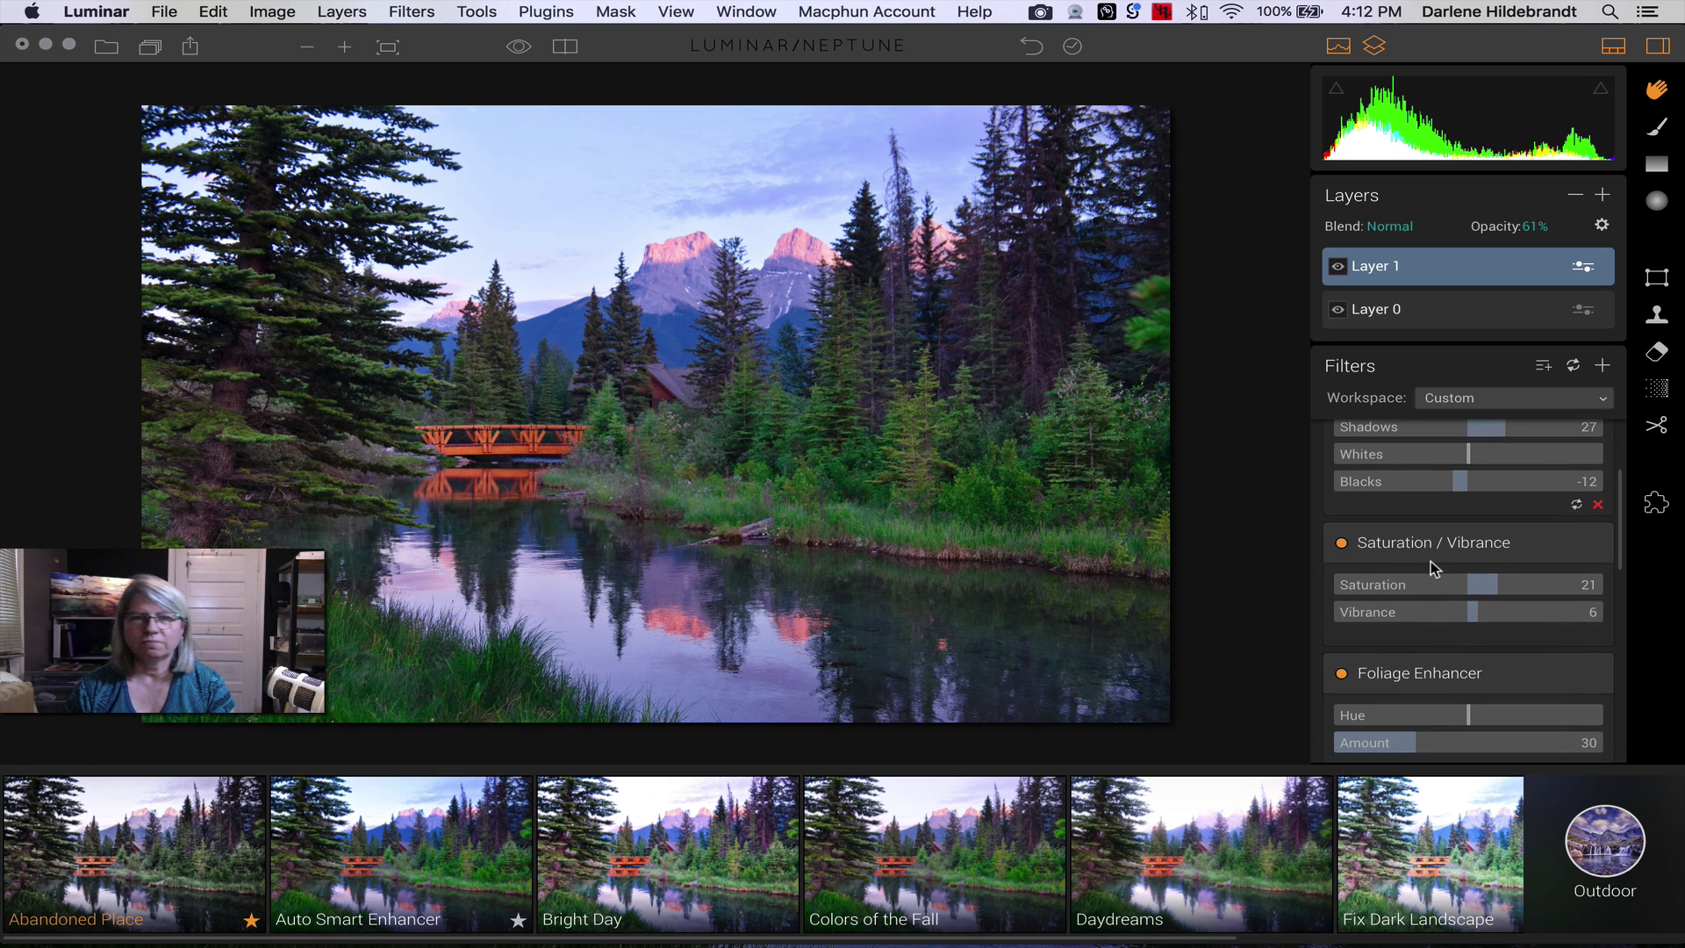
scroll(1431, 561, "down", 1)
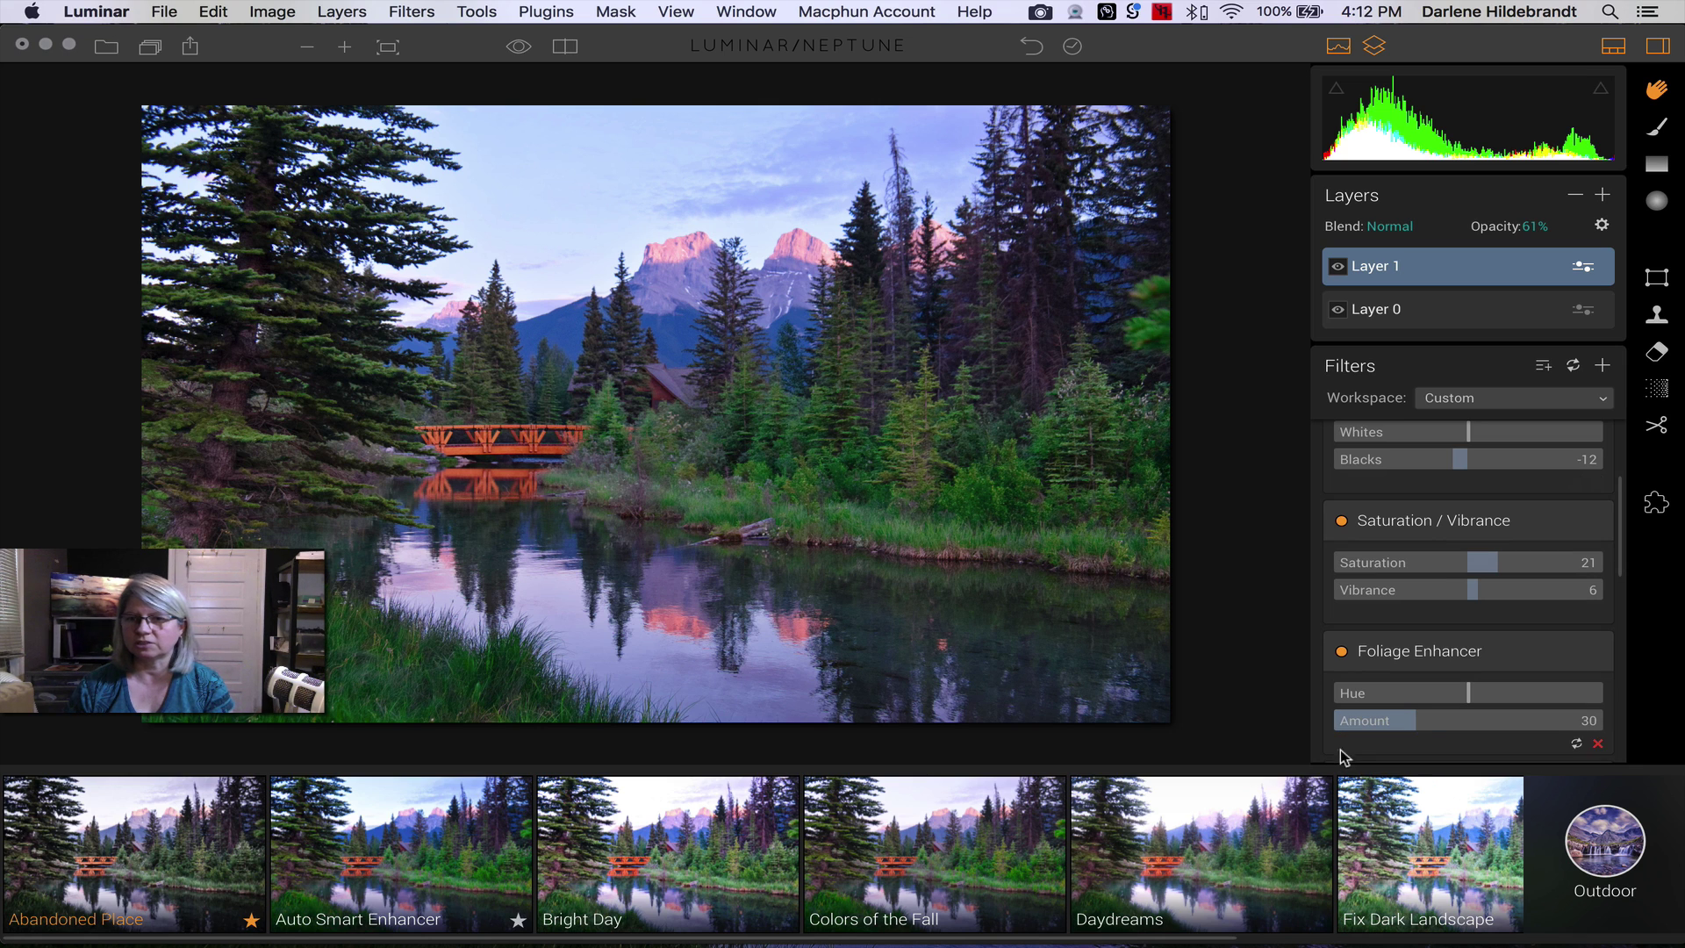
- Set Layer 1's Foliage Enhancer to Amount 38 and Hue -29
left_click_drag(1416, 728, 1598, 716)
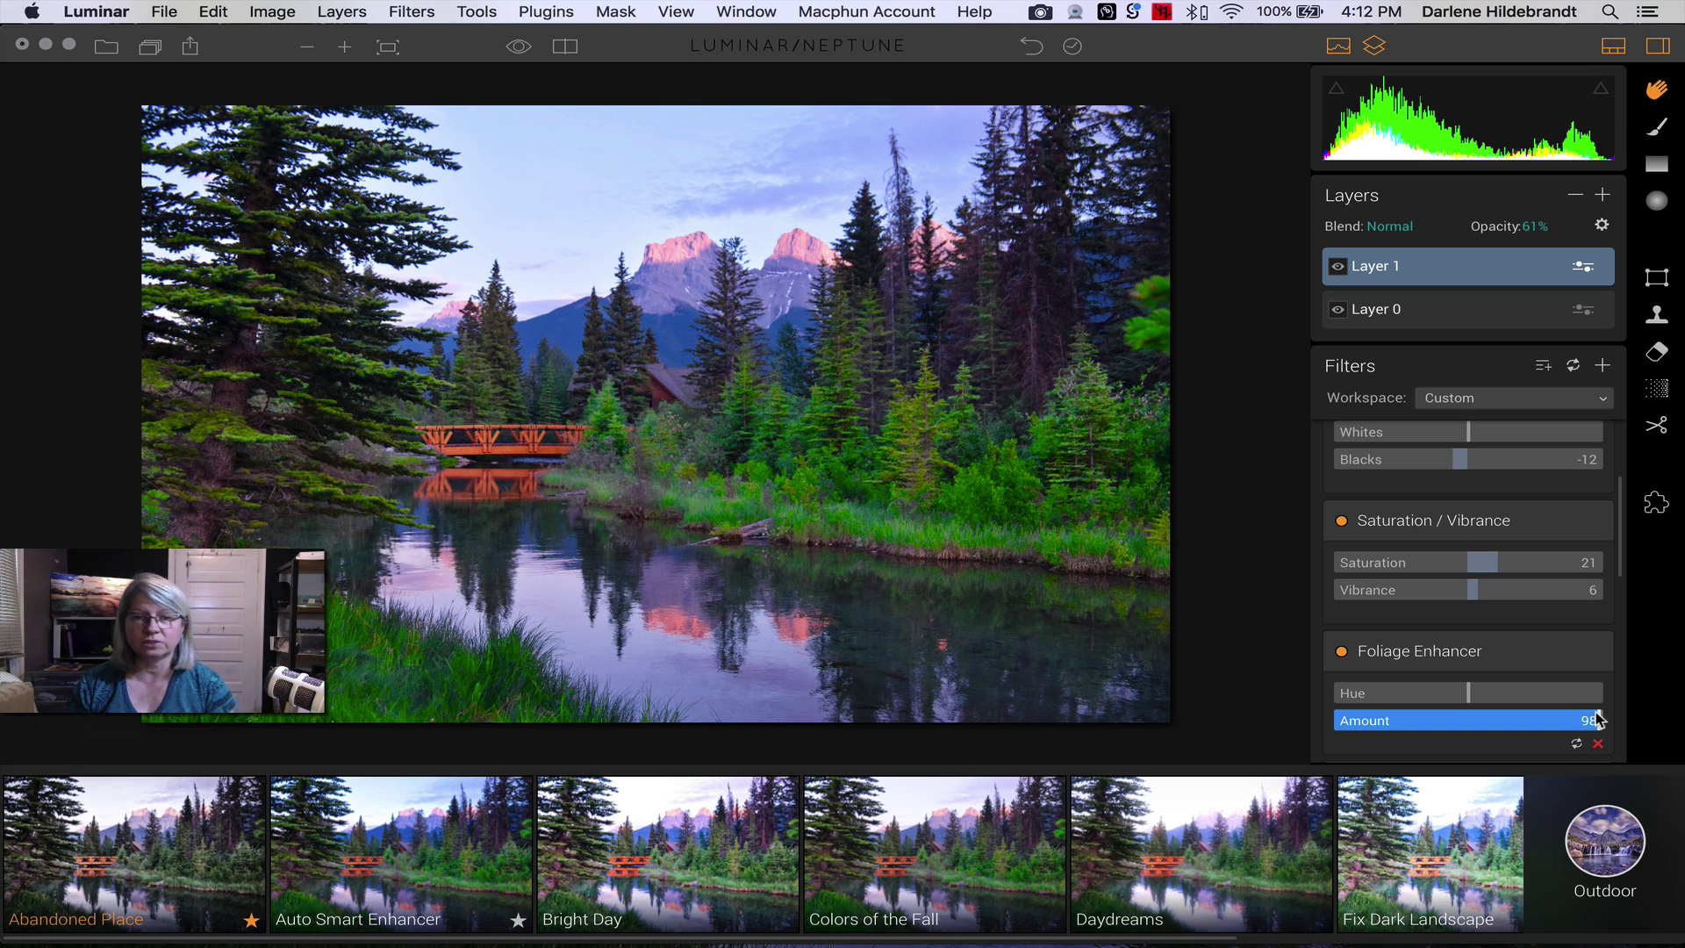
left_click_drag(1598, 720, 1504, 692)
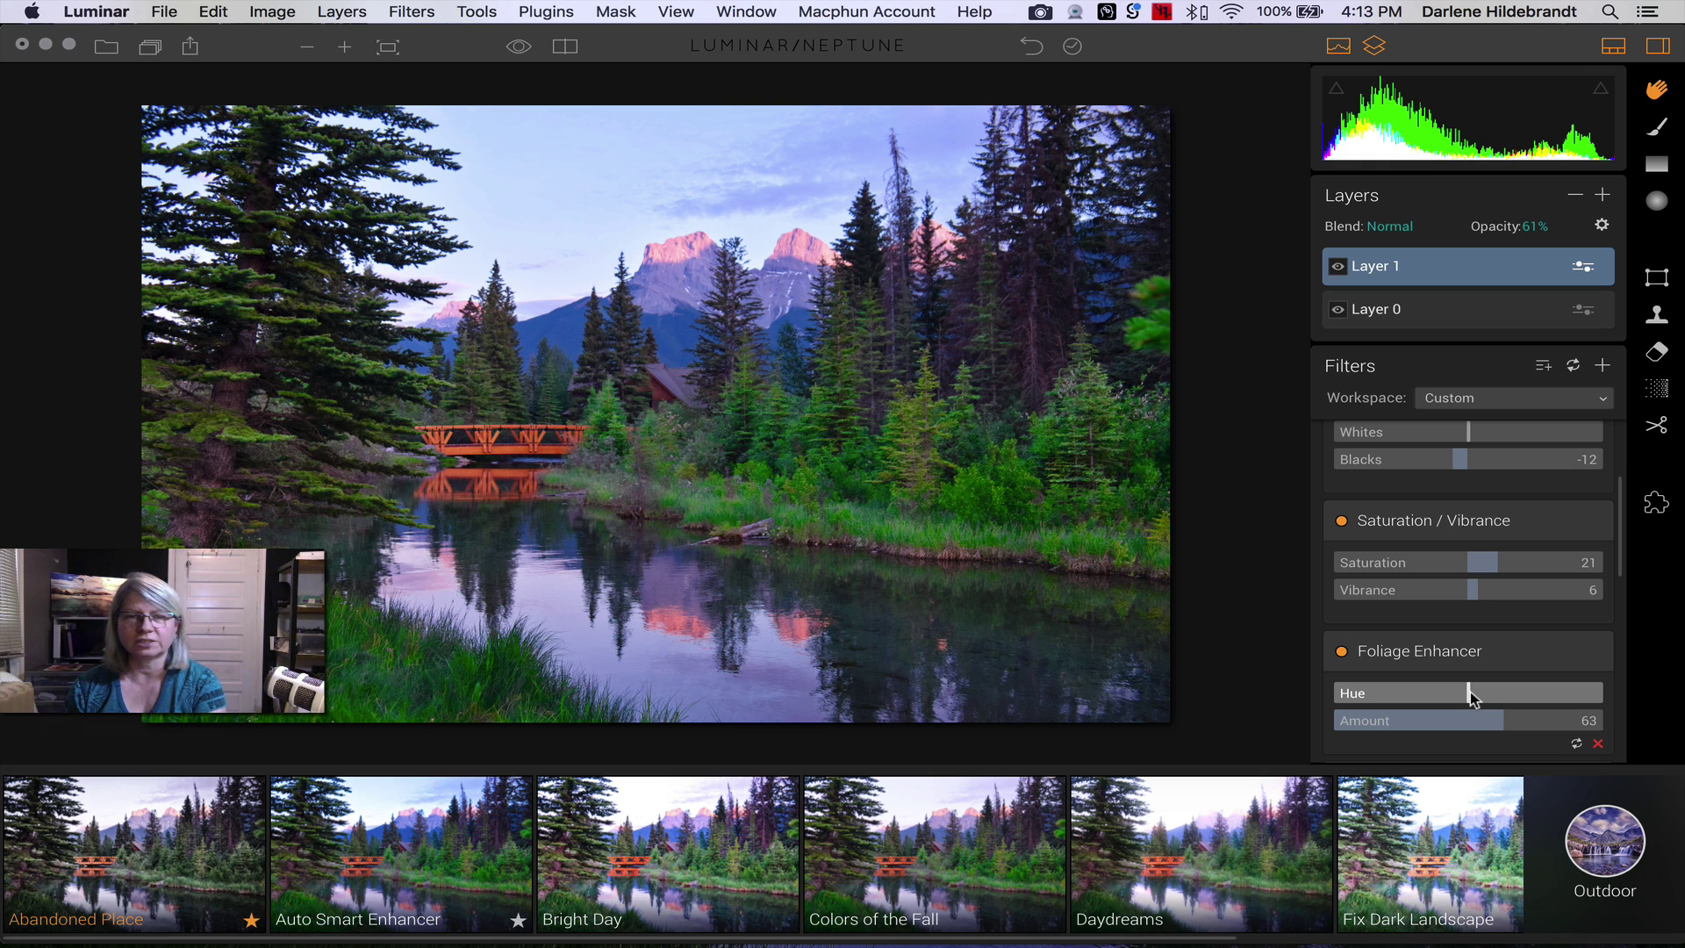
left_click_drag(1471, 692, 1524, 693)
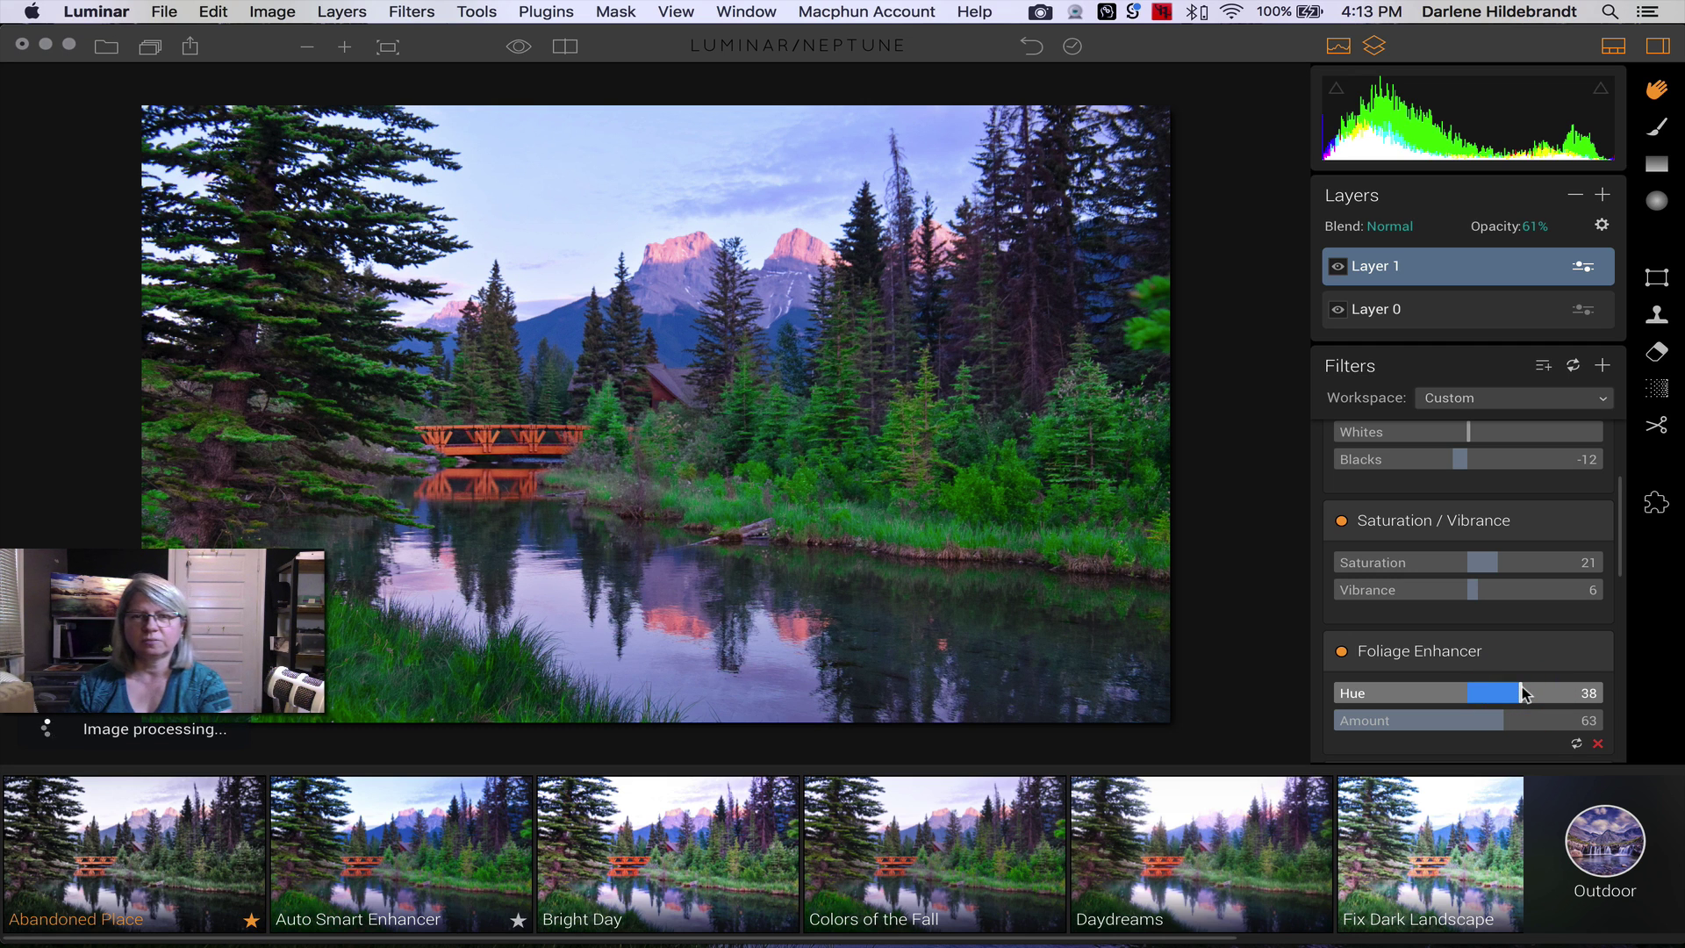
left_click_drag(1524, 694, 1411, 693)
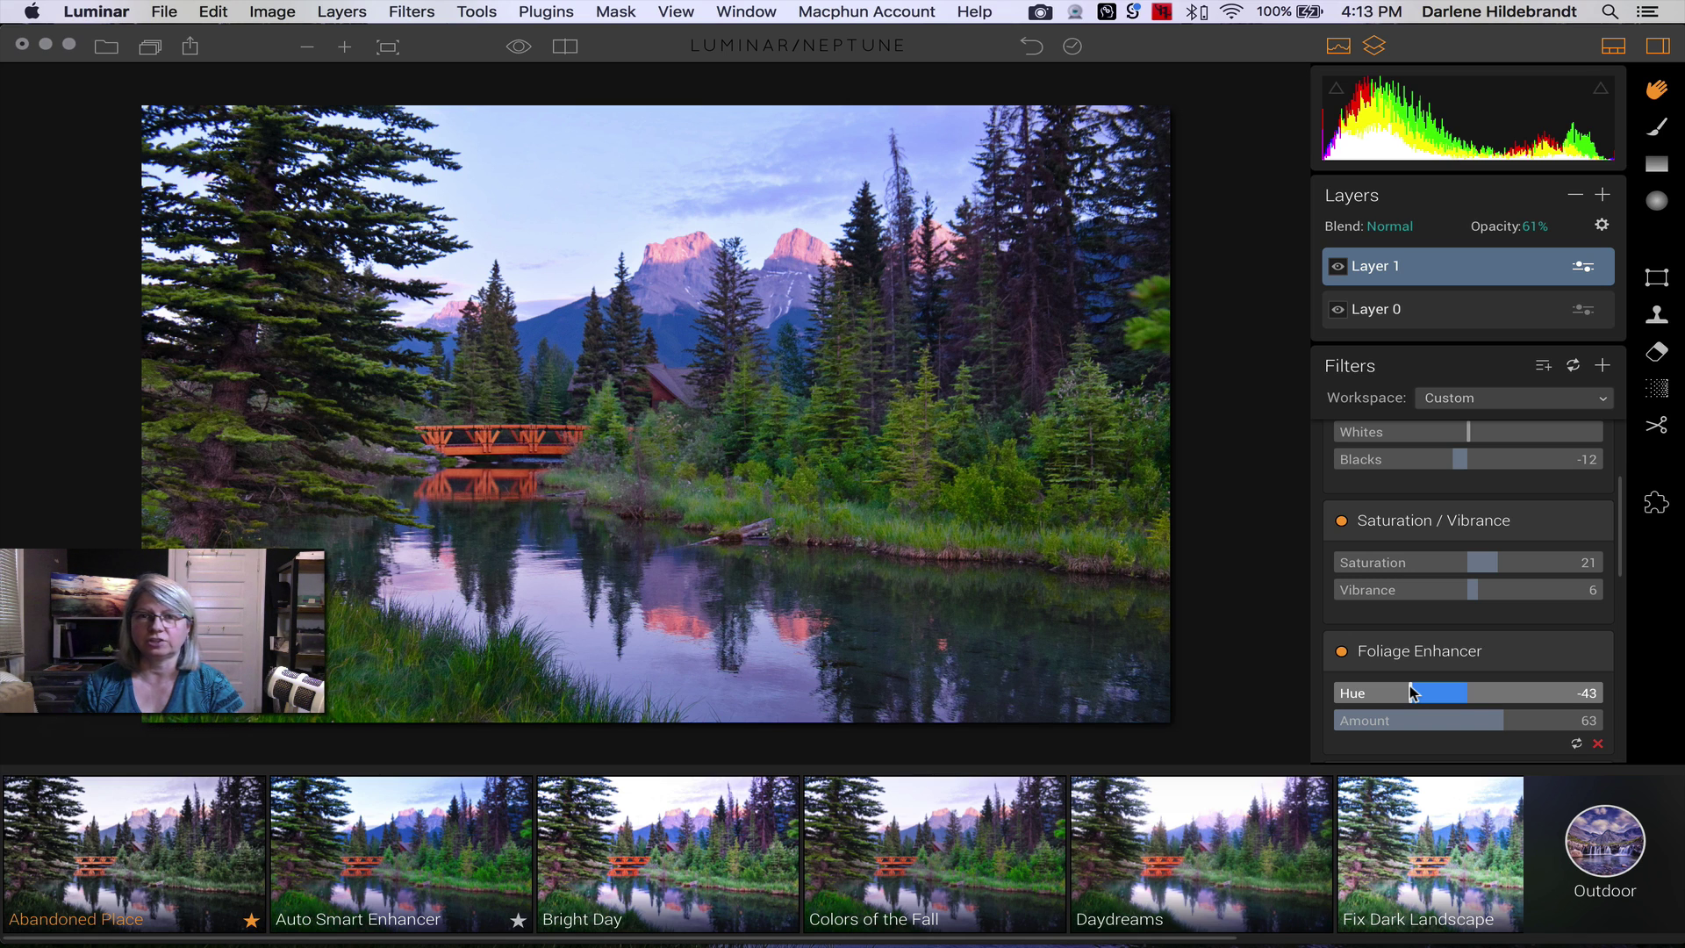
left_click_drag(1412, 692, 1437, 720)
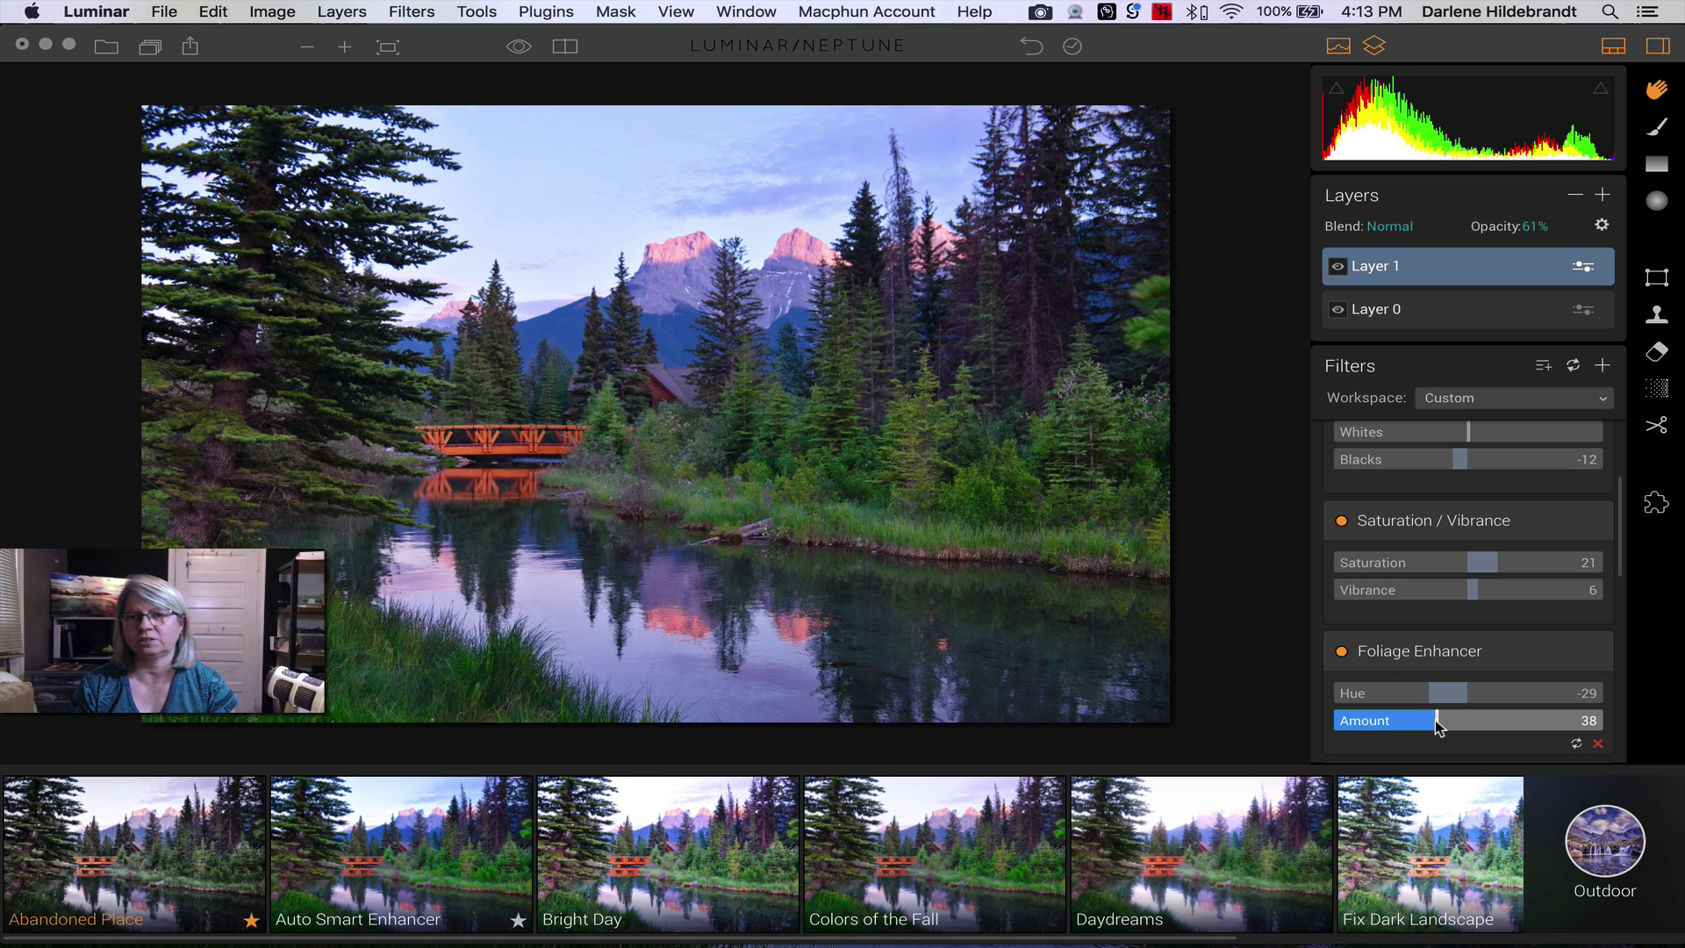
- Test the Polarizing Filter's full range, then leave its Amount at 87
scroll(1441, 655, "down", 3)
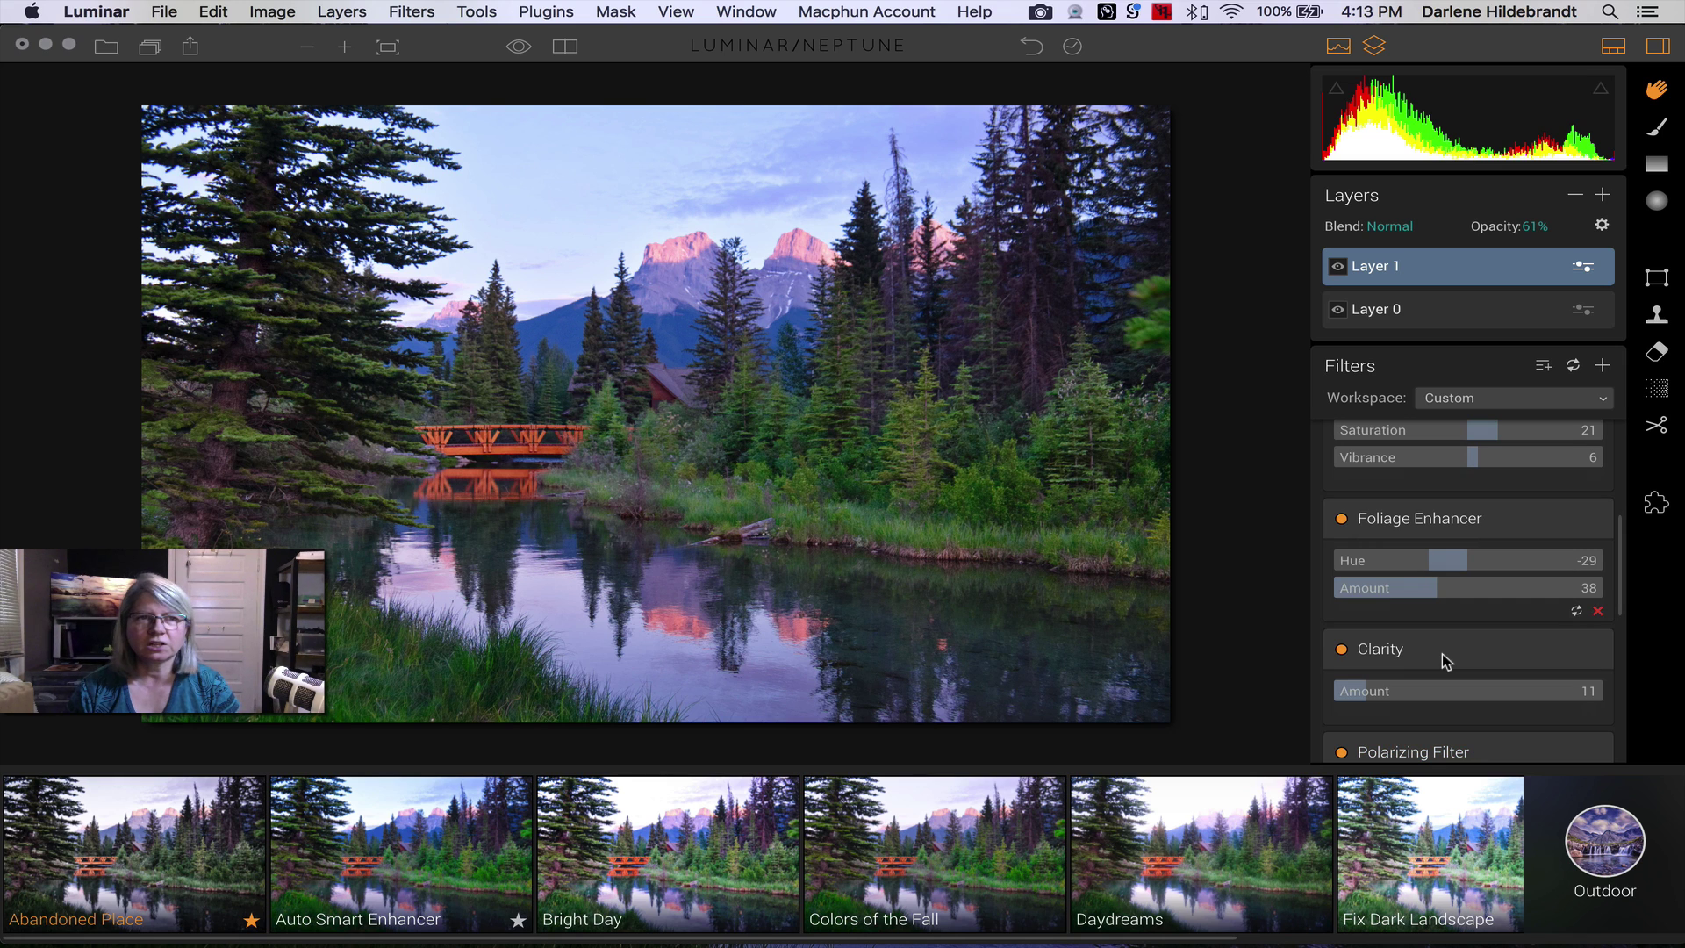
scroll(1441, 654, "down", 4)
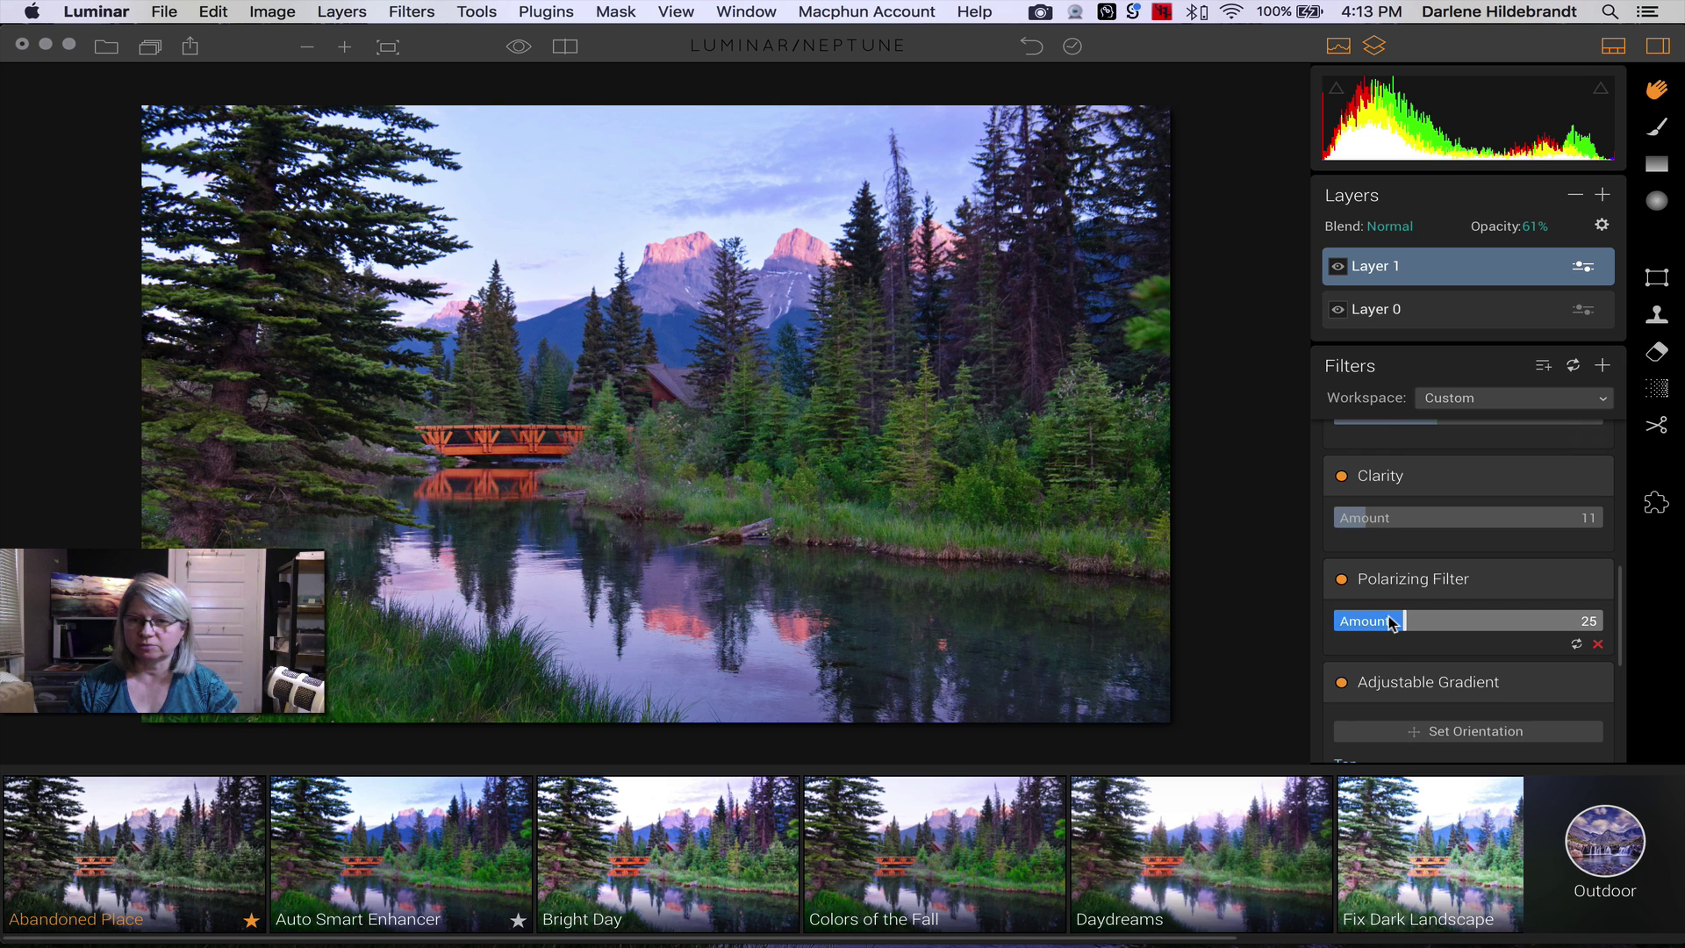
scroll(1385, 623, "down", 1)
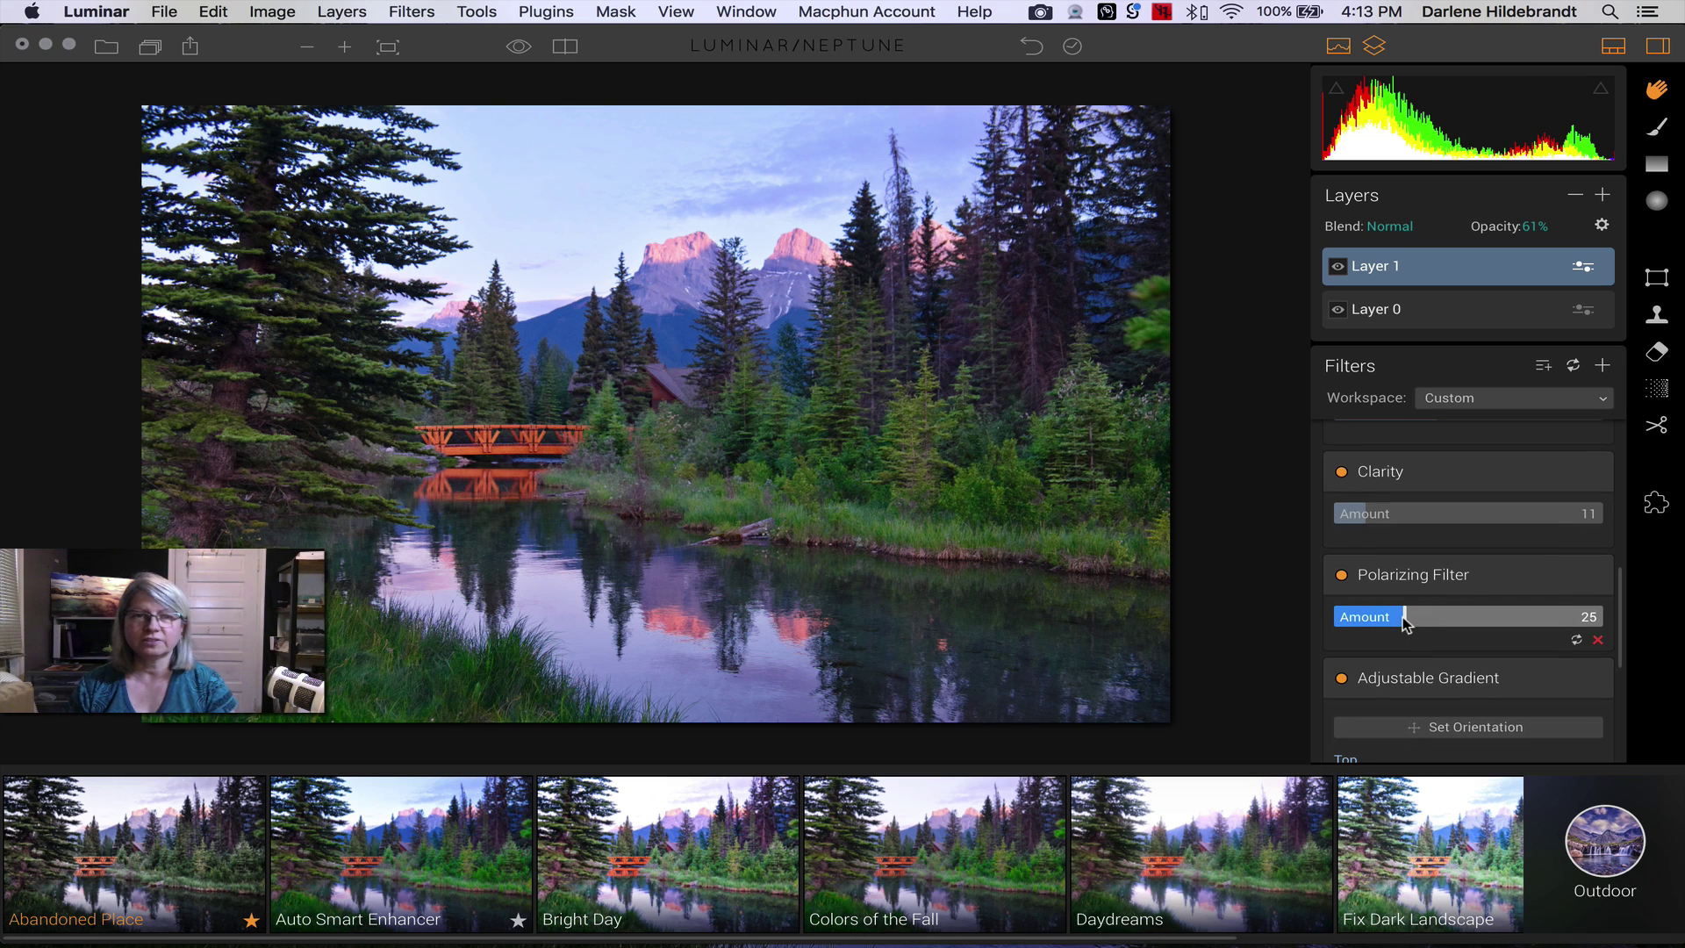
scroll(1404, 622, "down", 1)
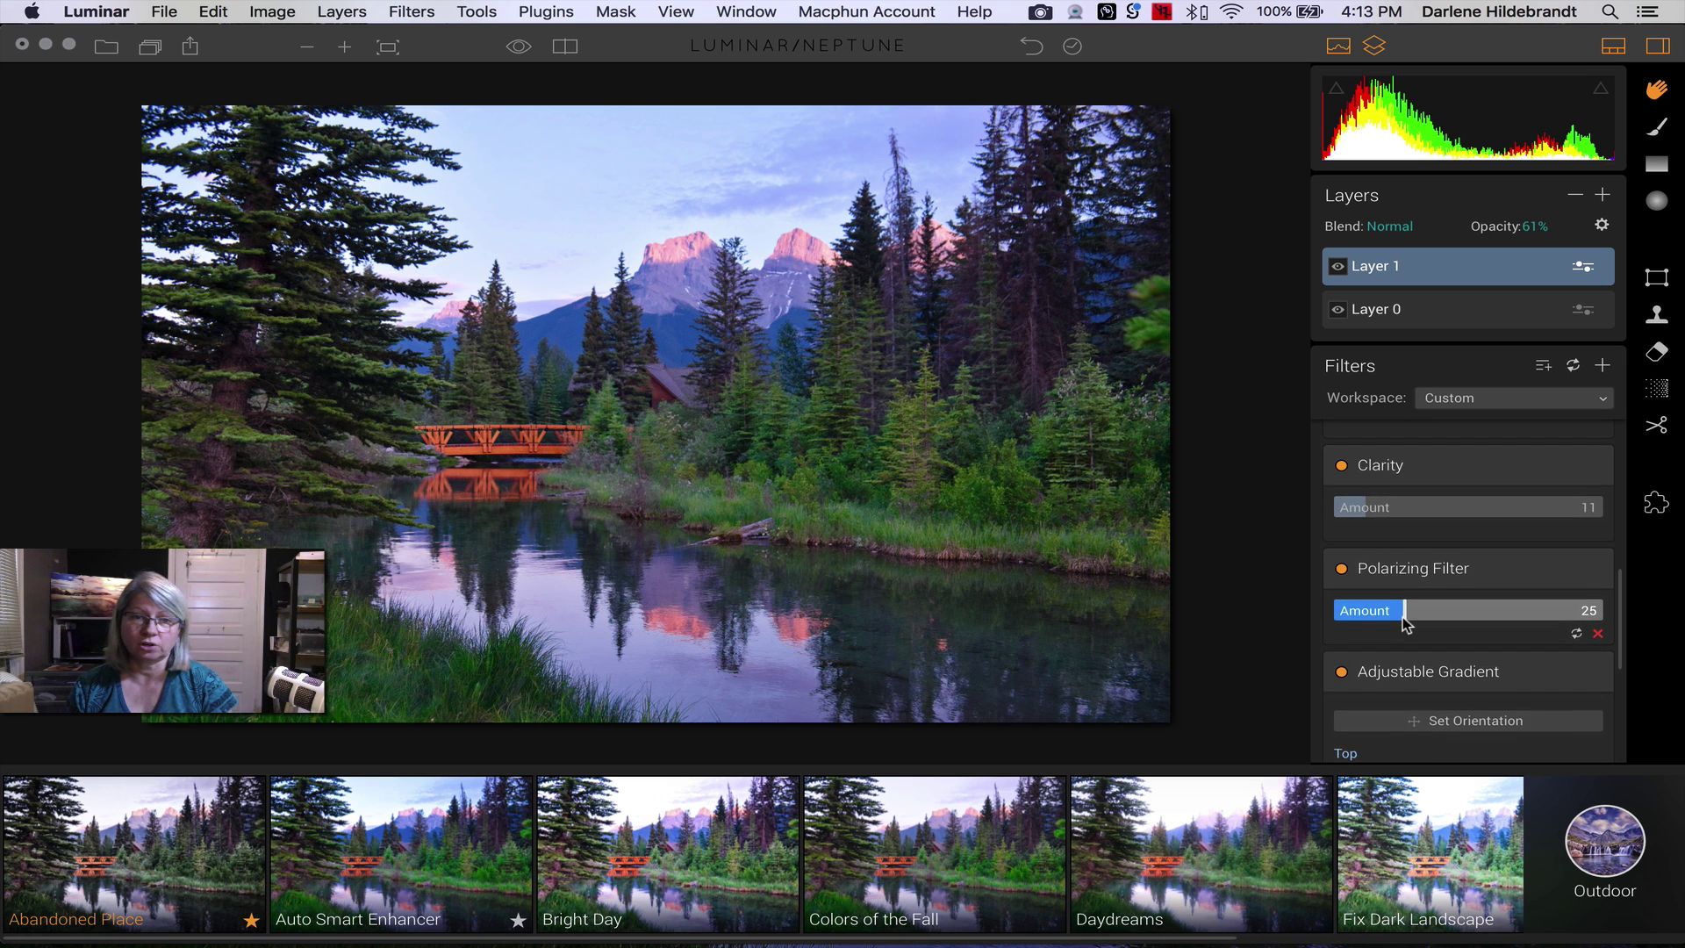
scroll(1405, 621, "down", 1)
left_click_drag(1407, 605, 1613, 595)
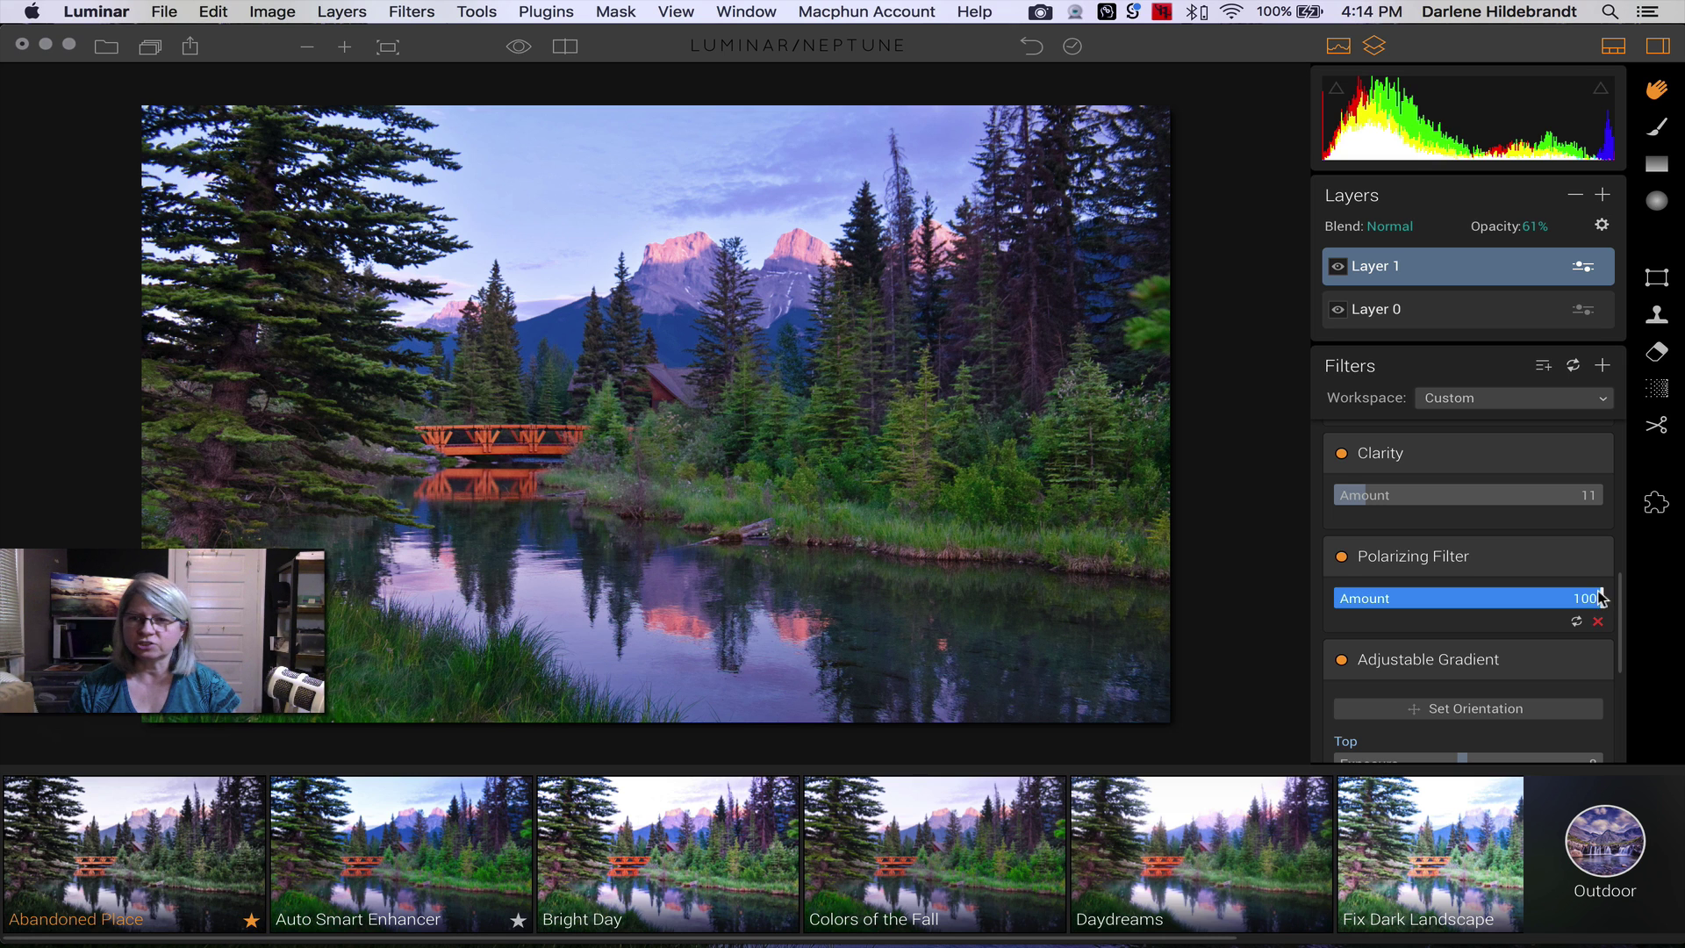
left_click_drag(1603, 602, 1344, 603)
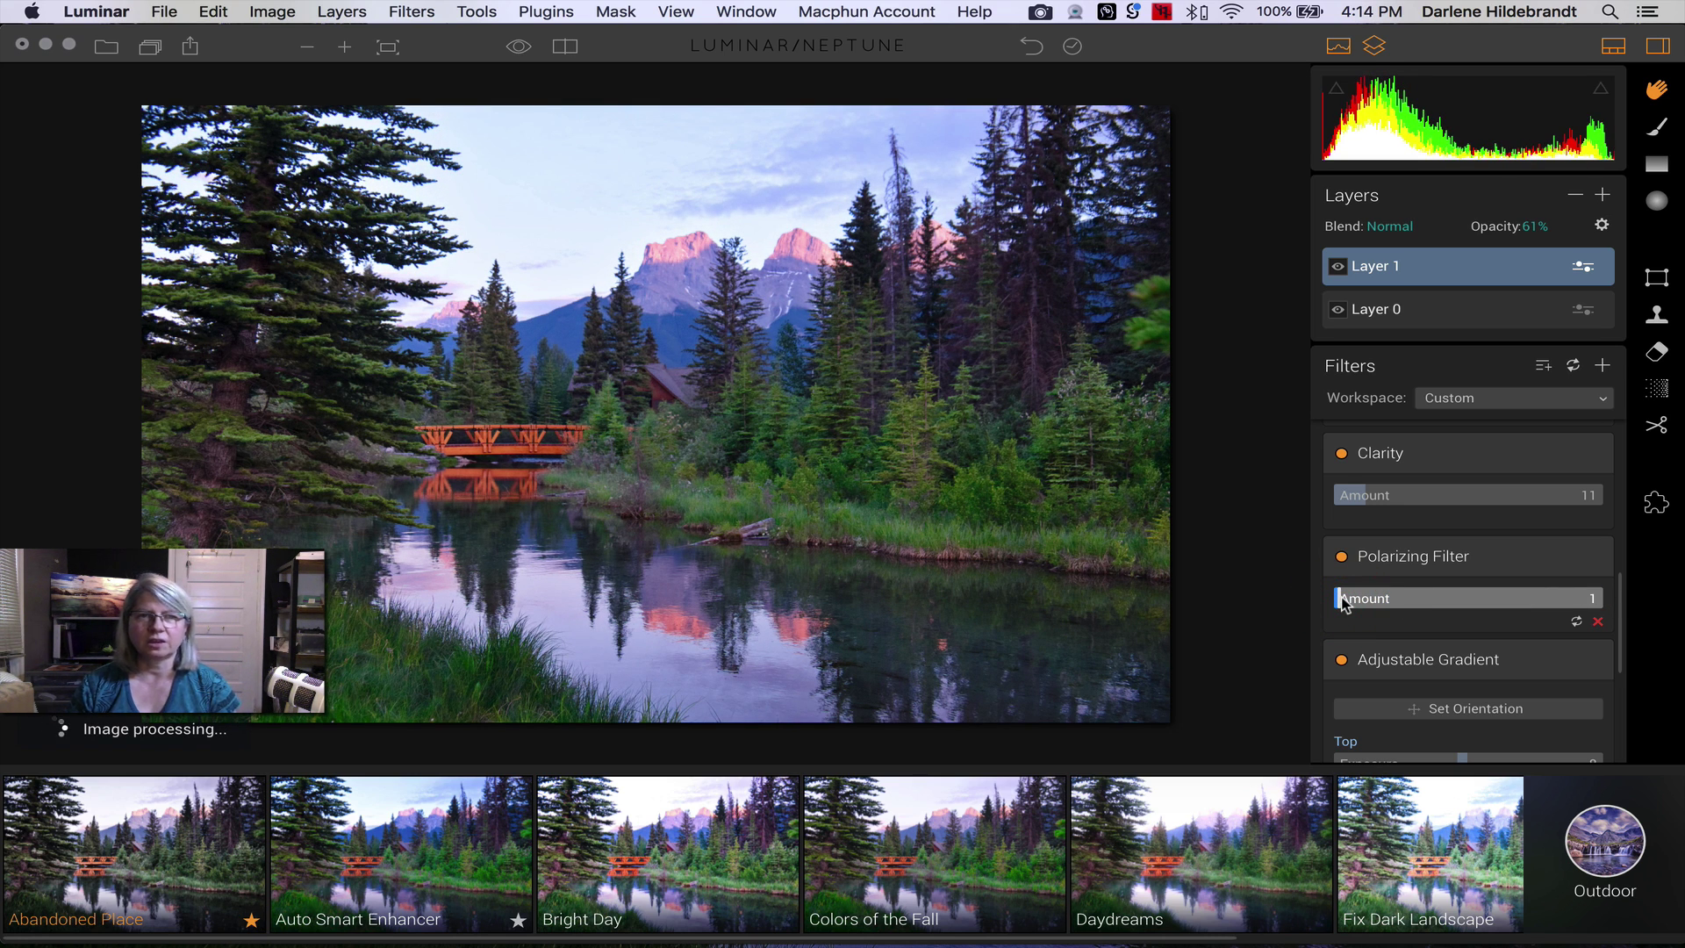
left_click_drag(1344, 603, 1614, 607)
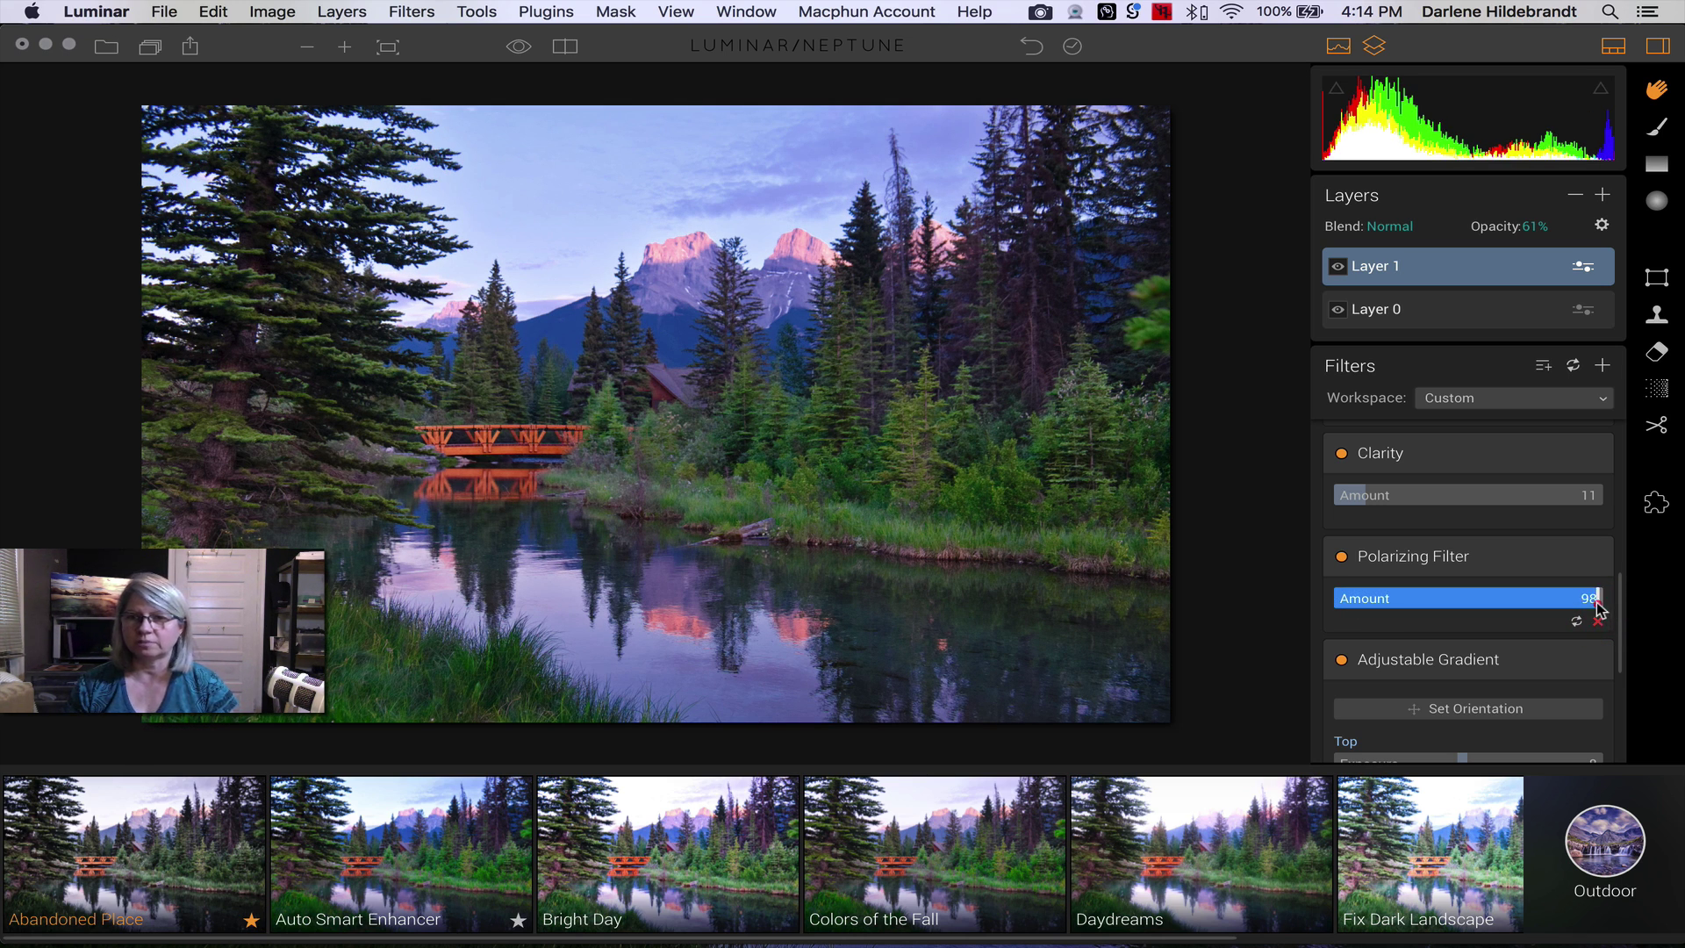
left_click_drag(1591, 602, 1570, 601)
scroll(1506, 605, "down", 5)
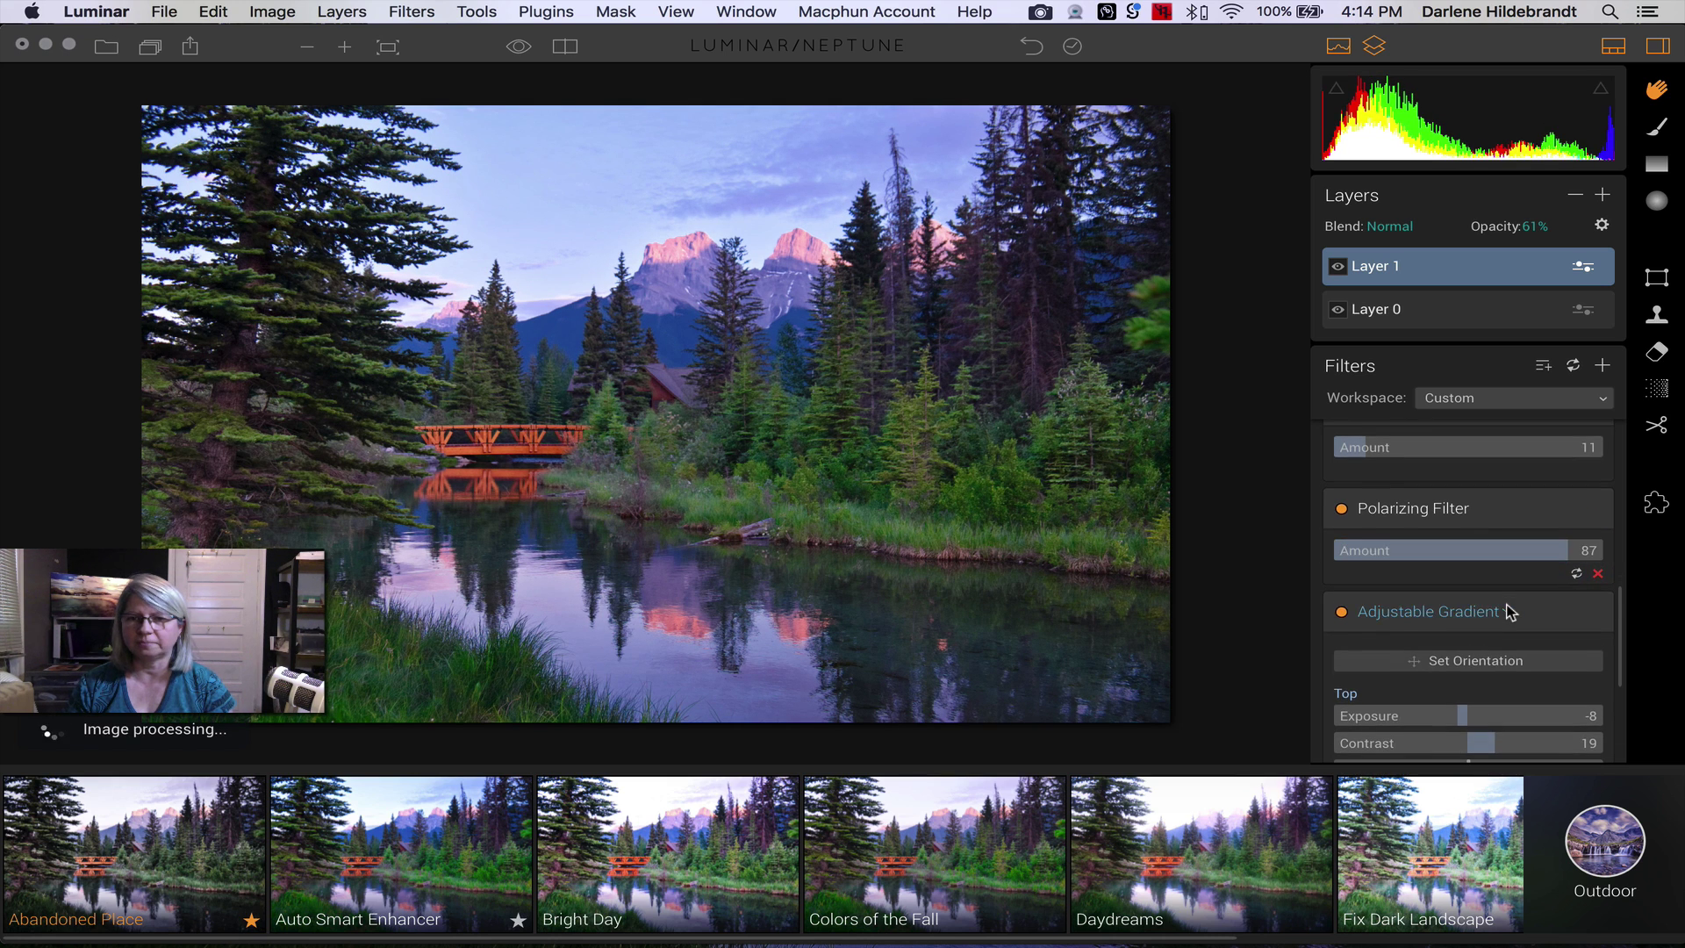
scroll(1506, 612, "down", 3)
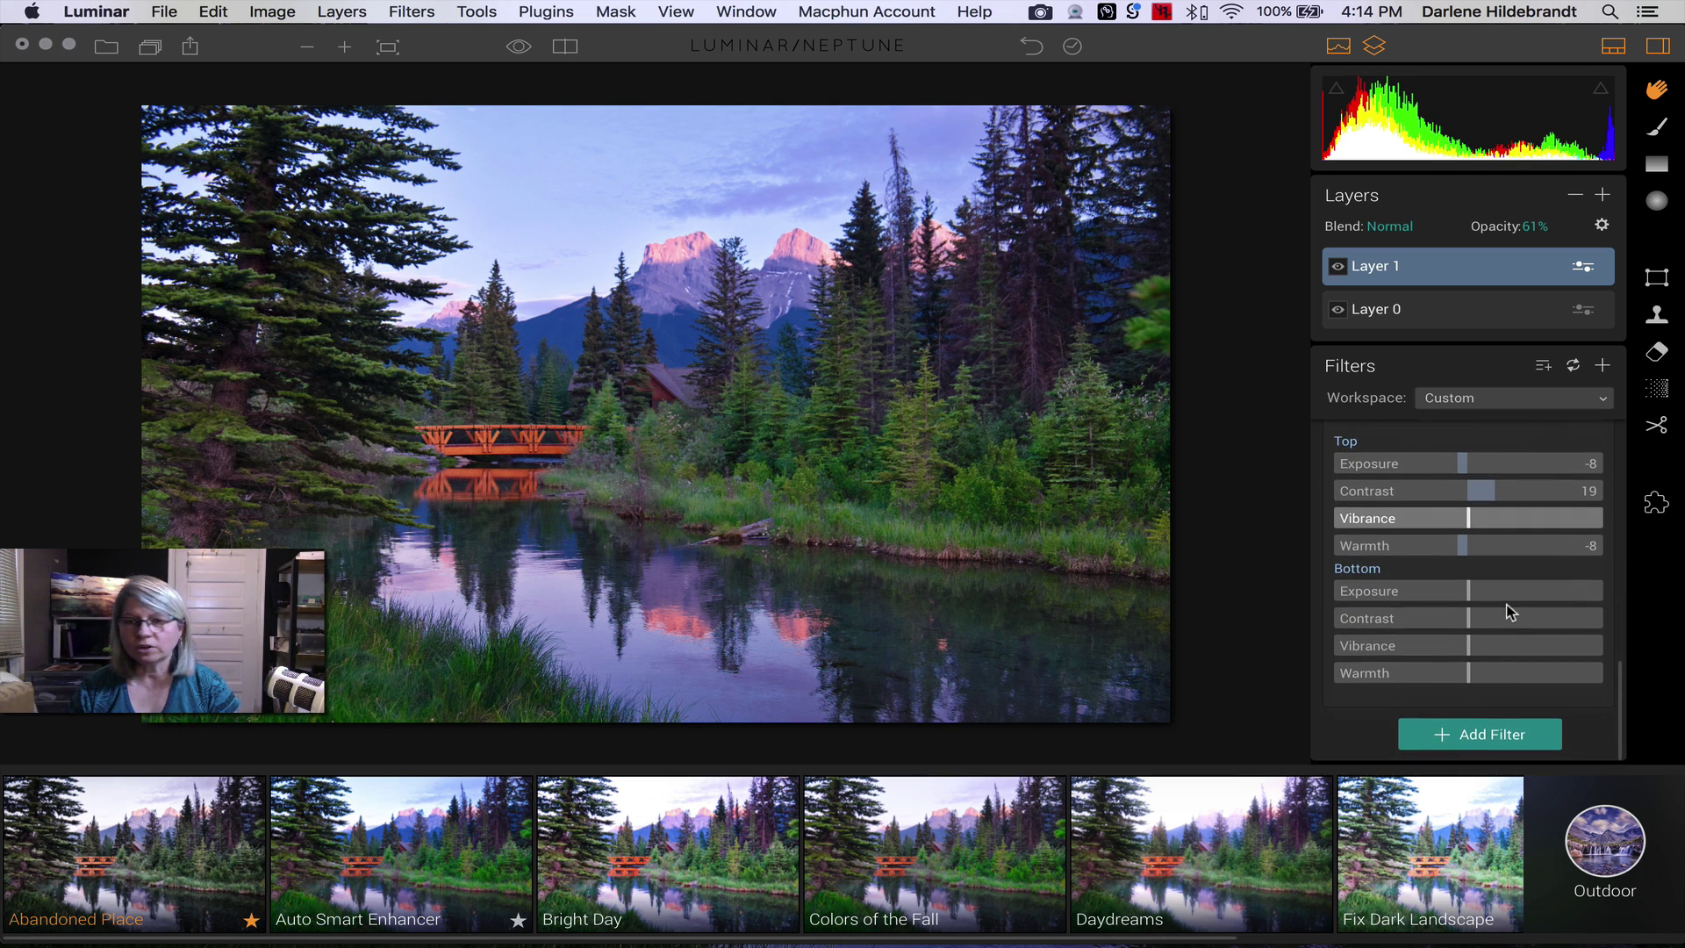
scroll(1507, 612, "up", 10)
scroll(1506, 612, "up", 10)
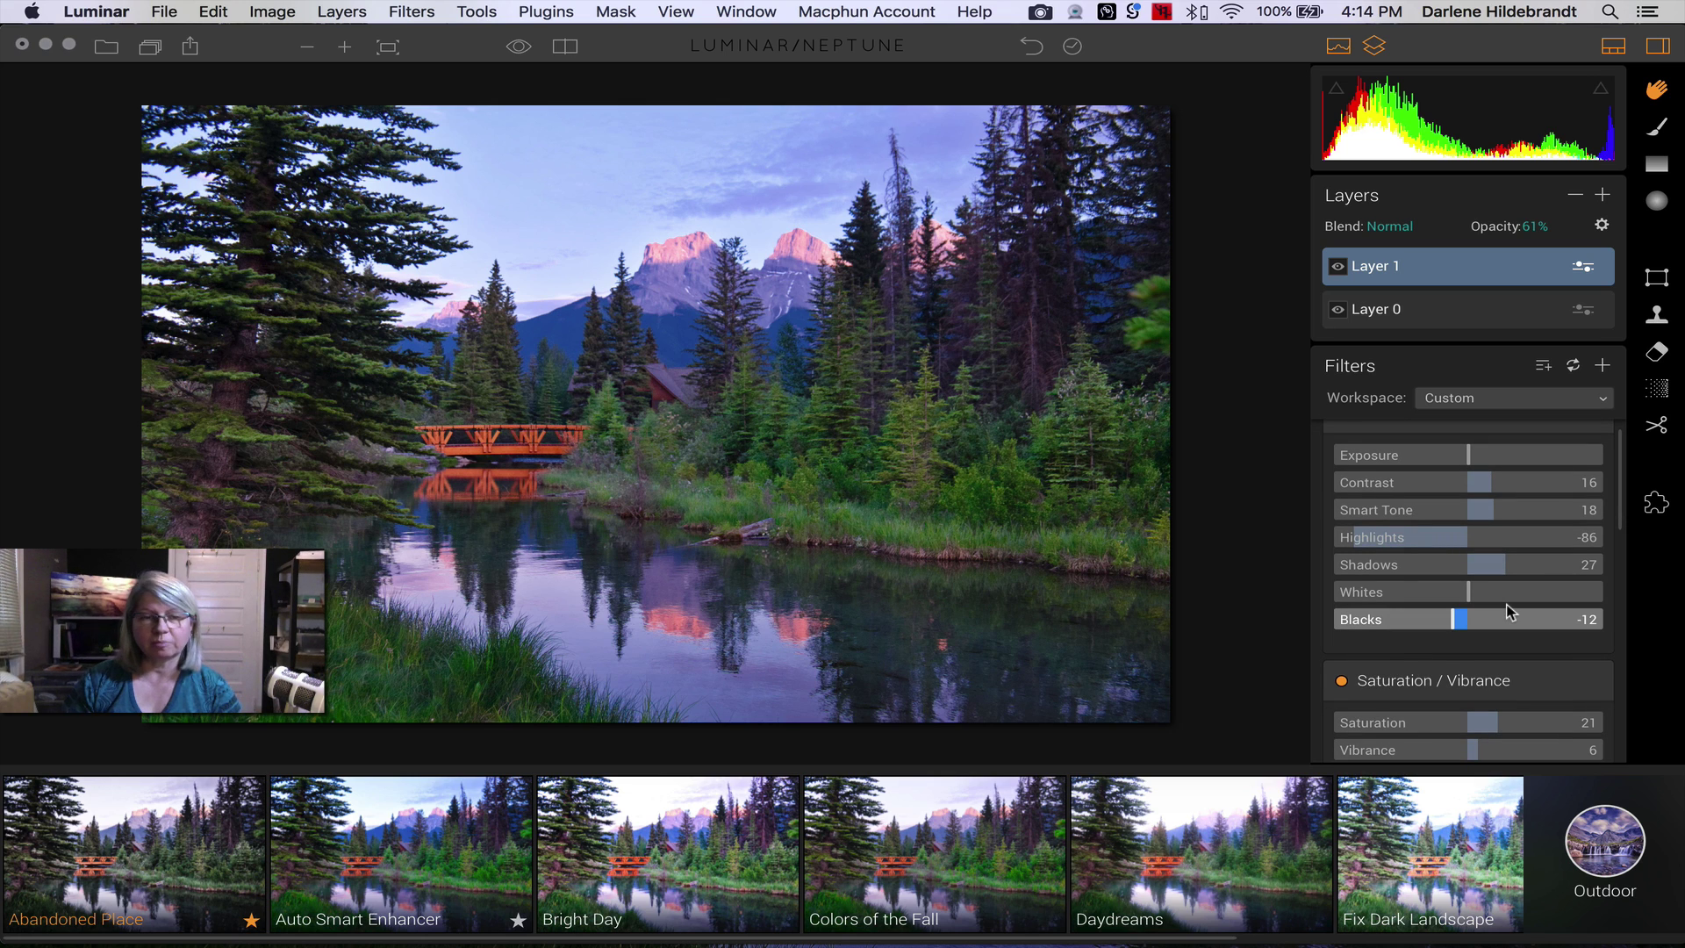
scroll(1506, 611, "down", 2)
scroll(1506, 612, "down", 6)
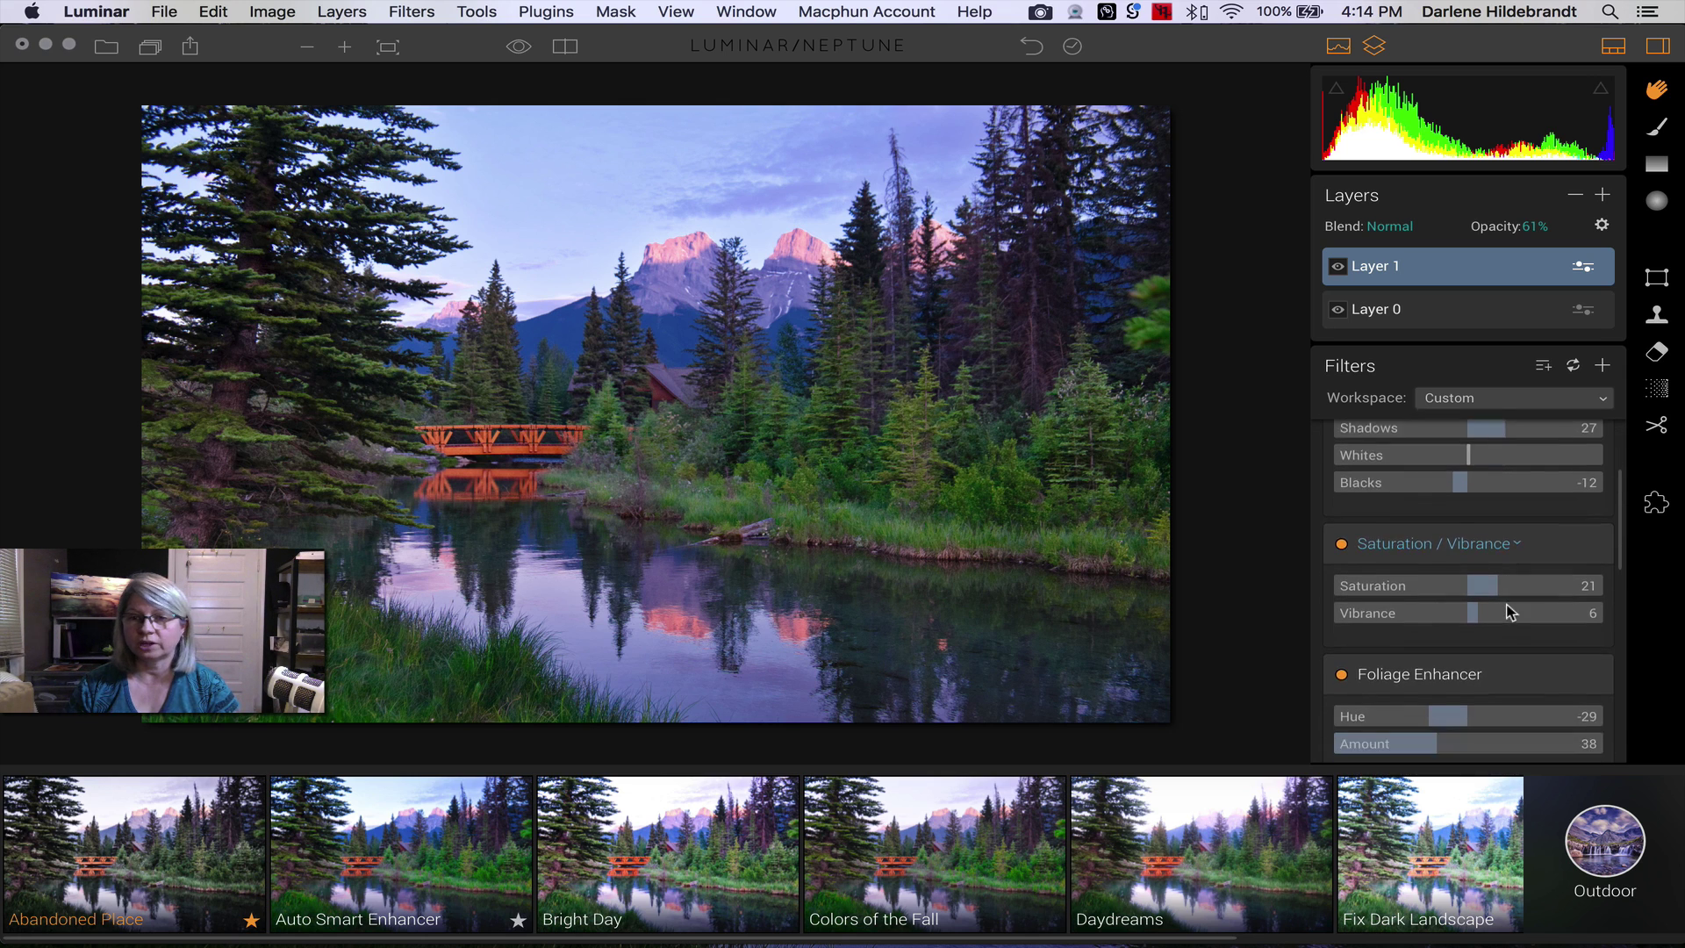
scroll(1506, 612, "down", 5)
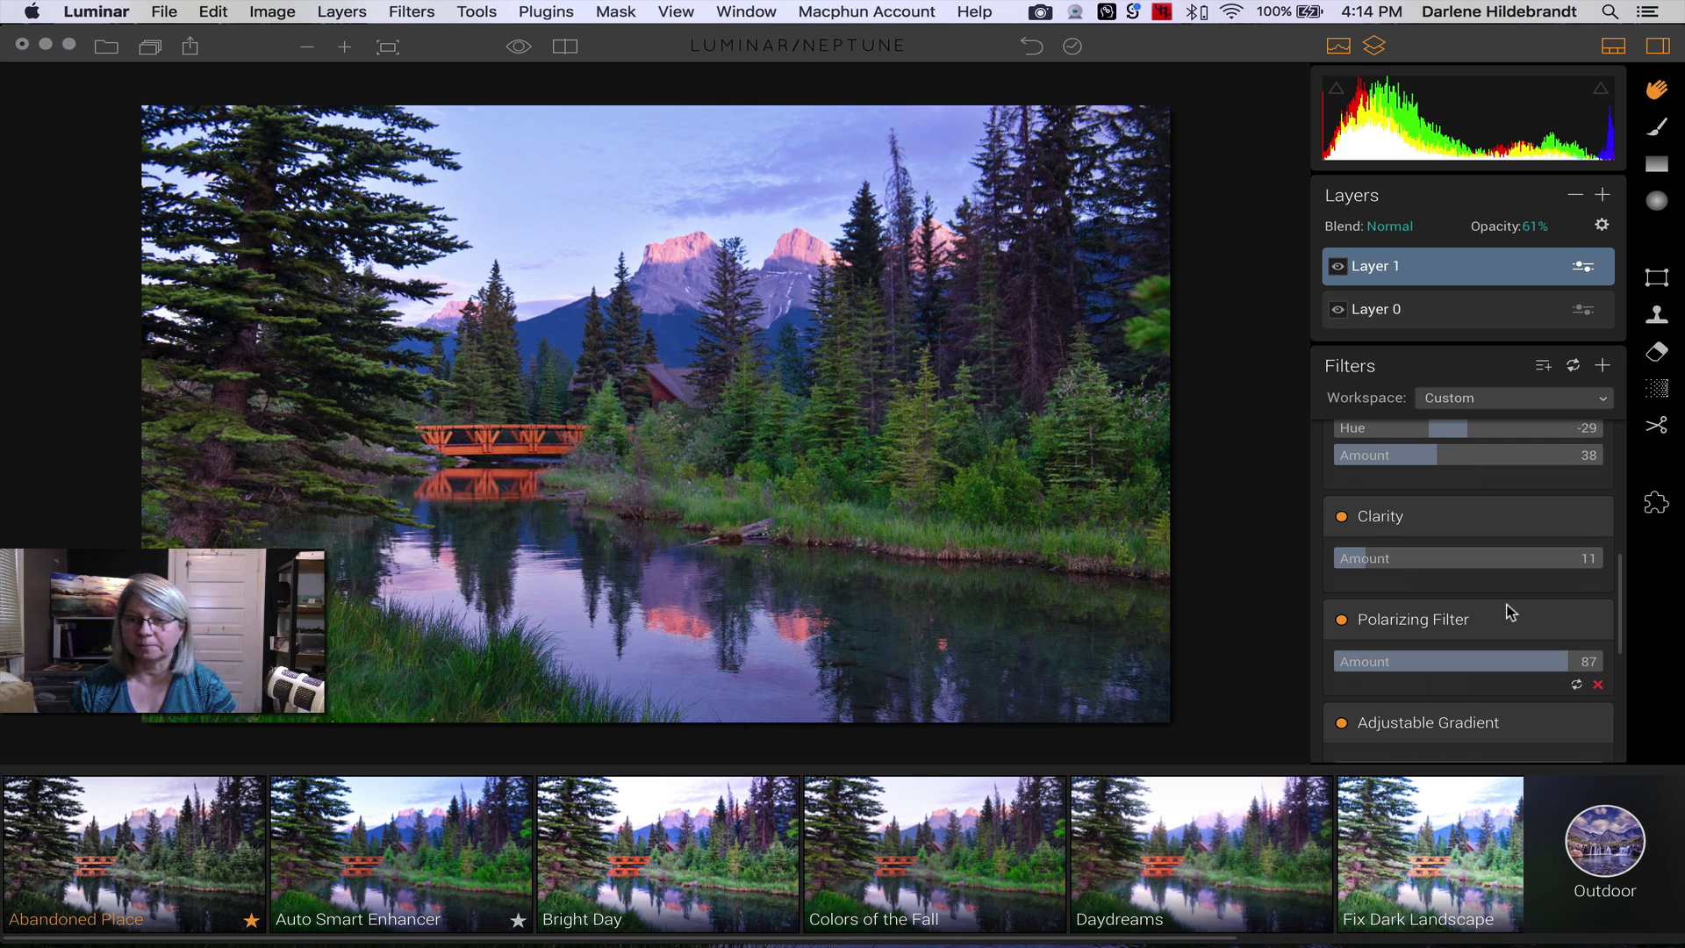
scroll(1408, 666, "down", 2)
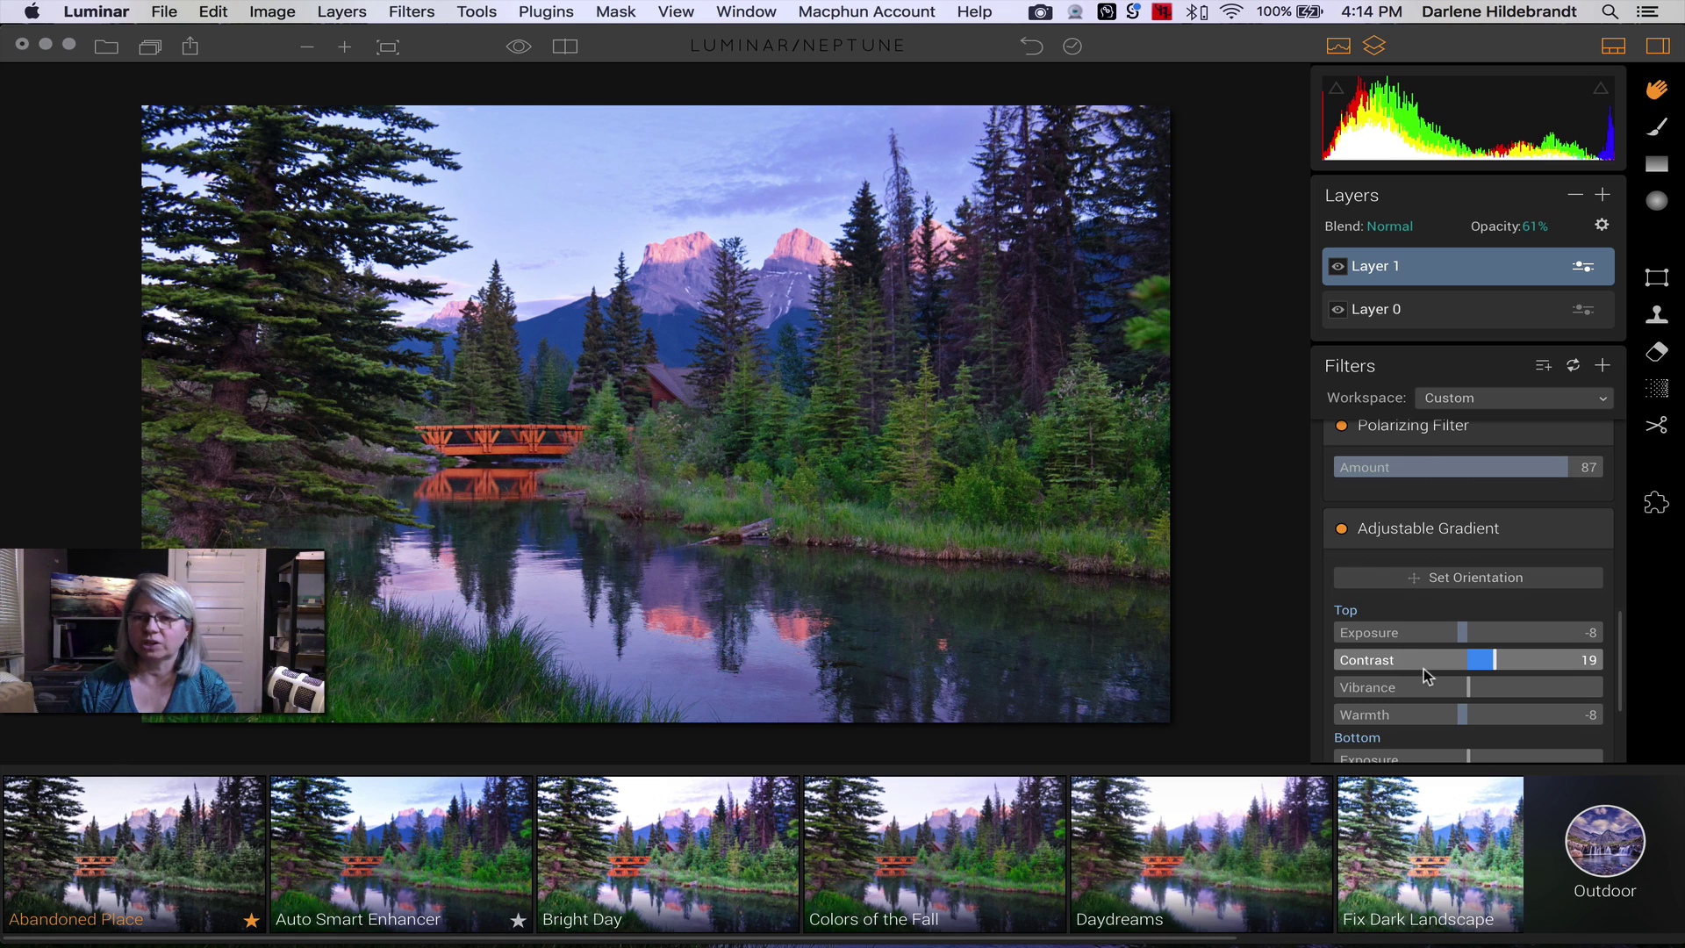
- Raise the Adjustable Gradient's transition onto the mountains and tilt it rising to the right
left_click(1461, 579)
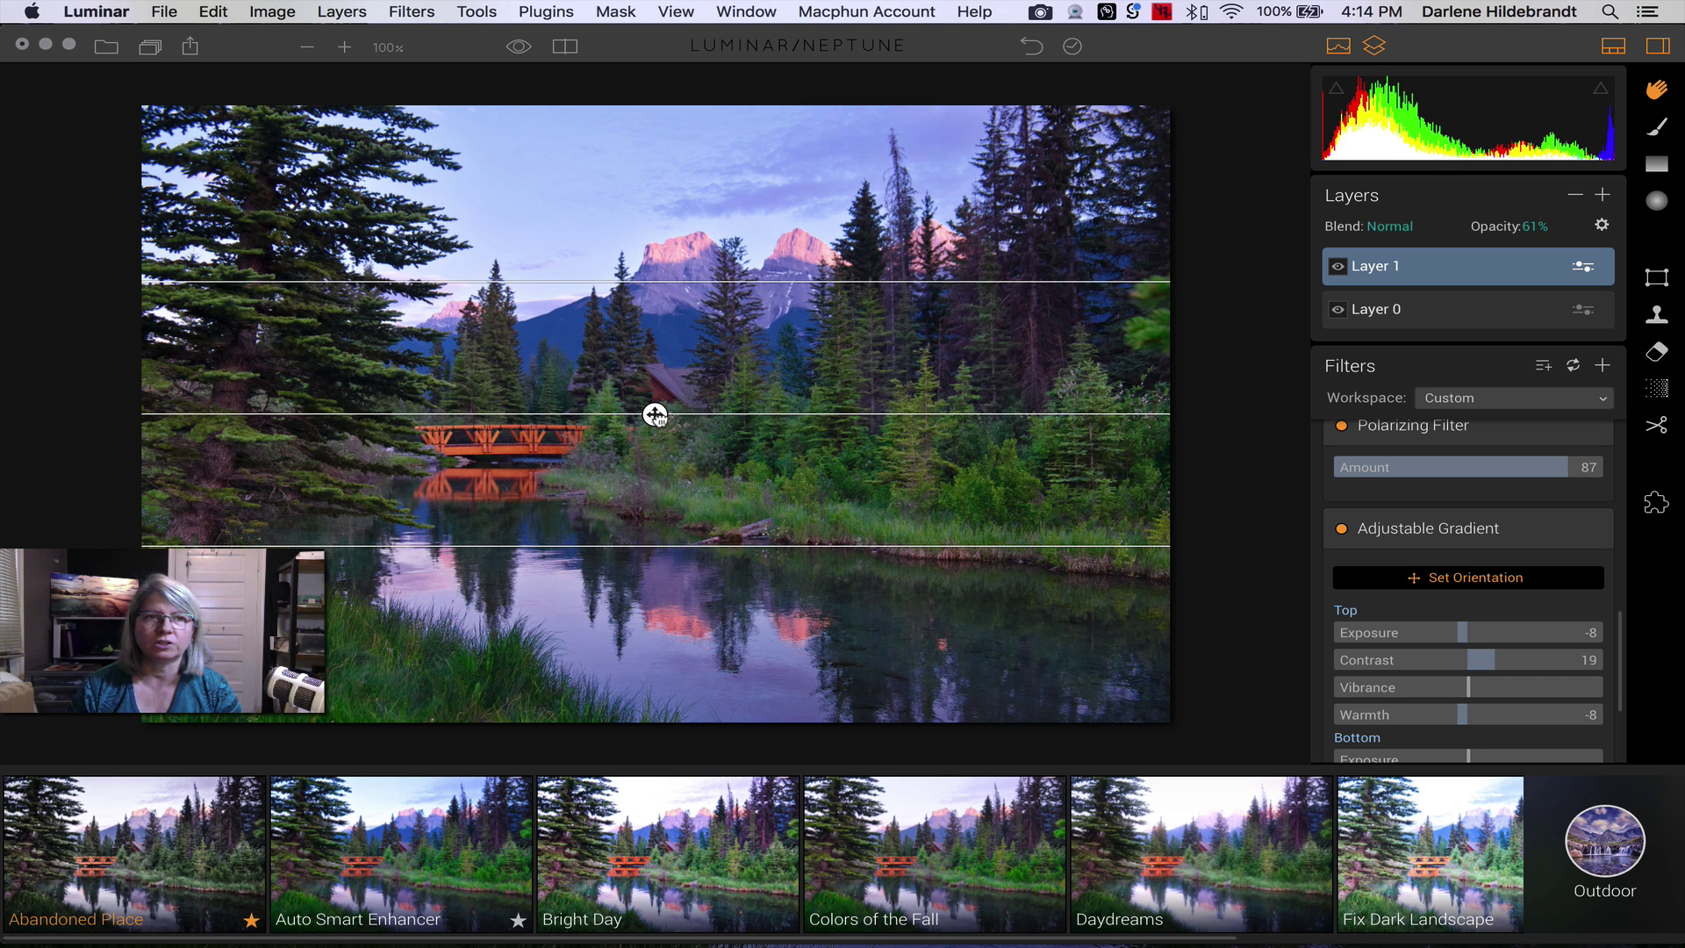
left_click_drag(655, 414, 660, 309)
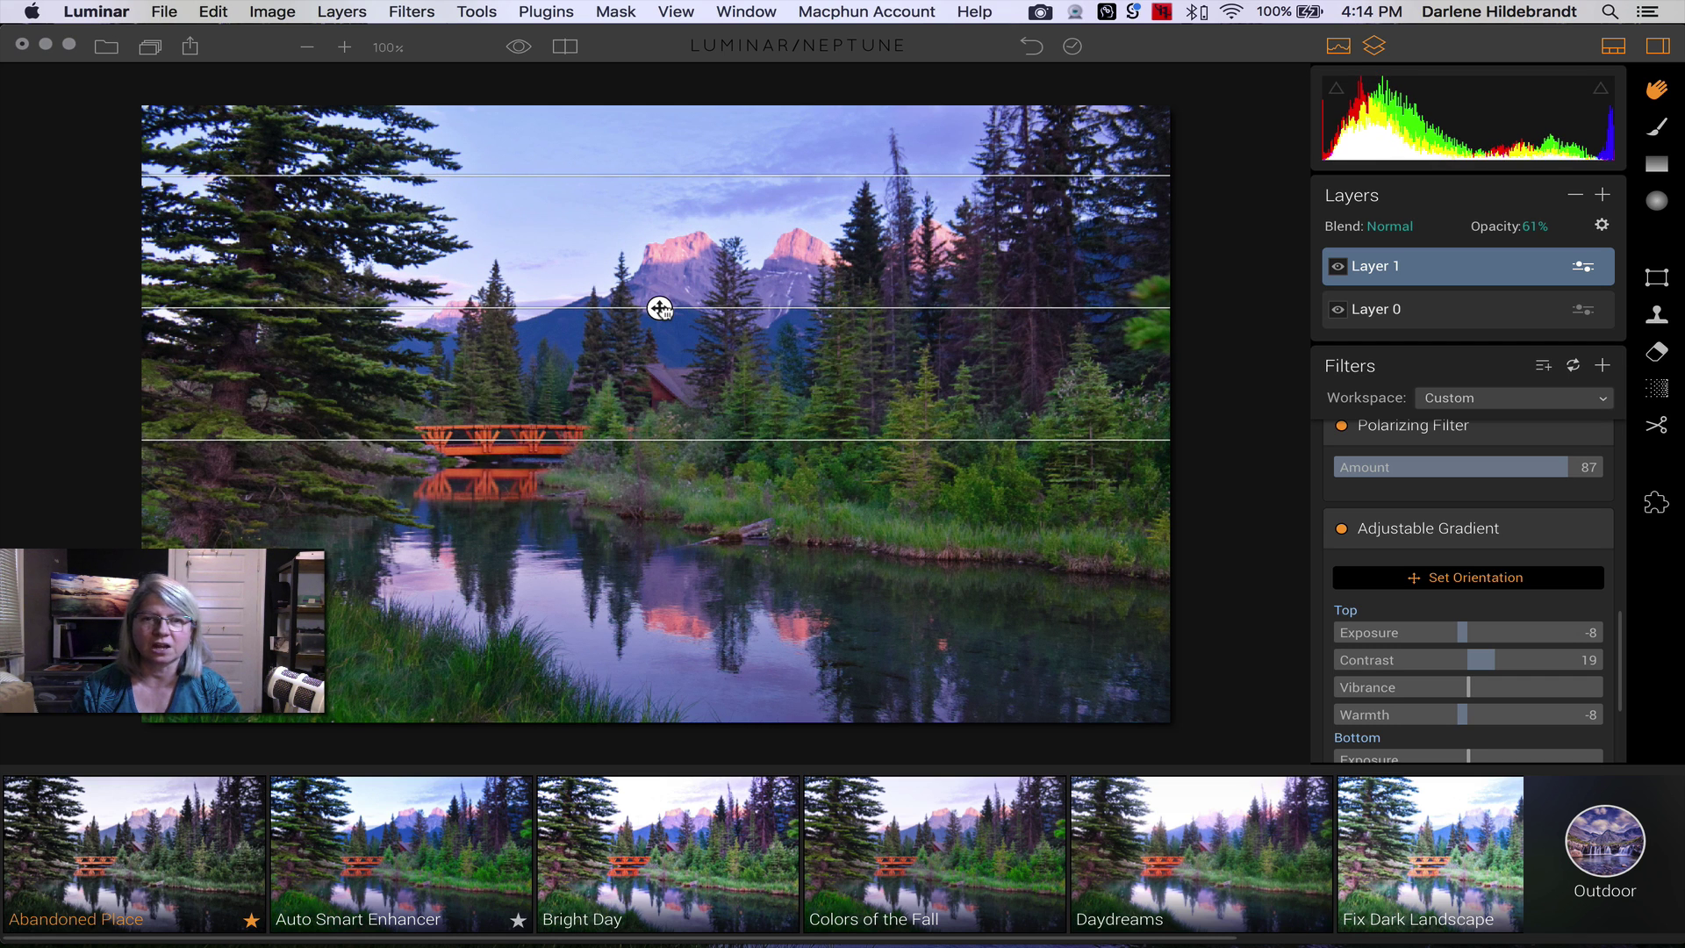
left_click_drag(1039, 307, 1033, 246)
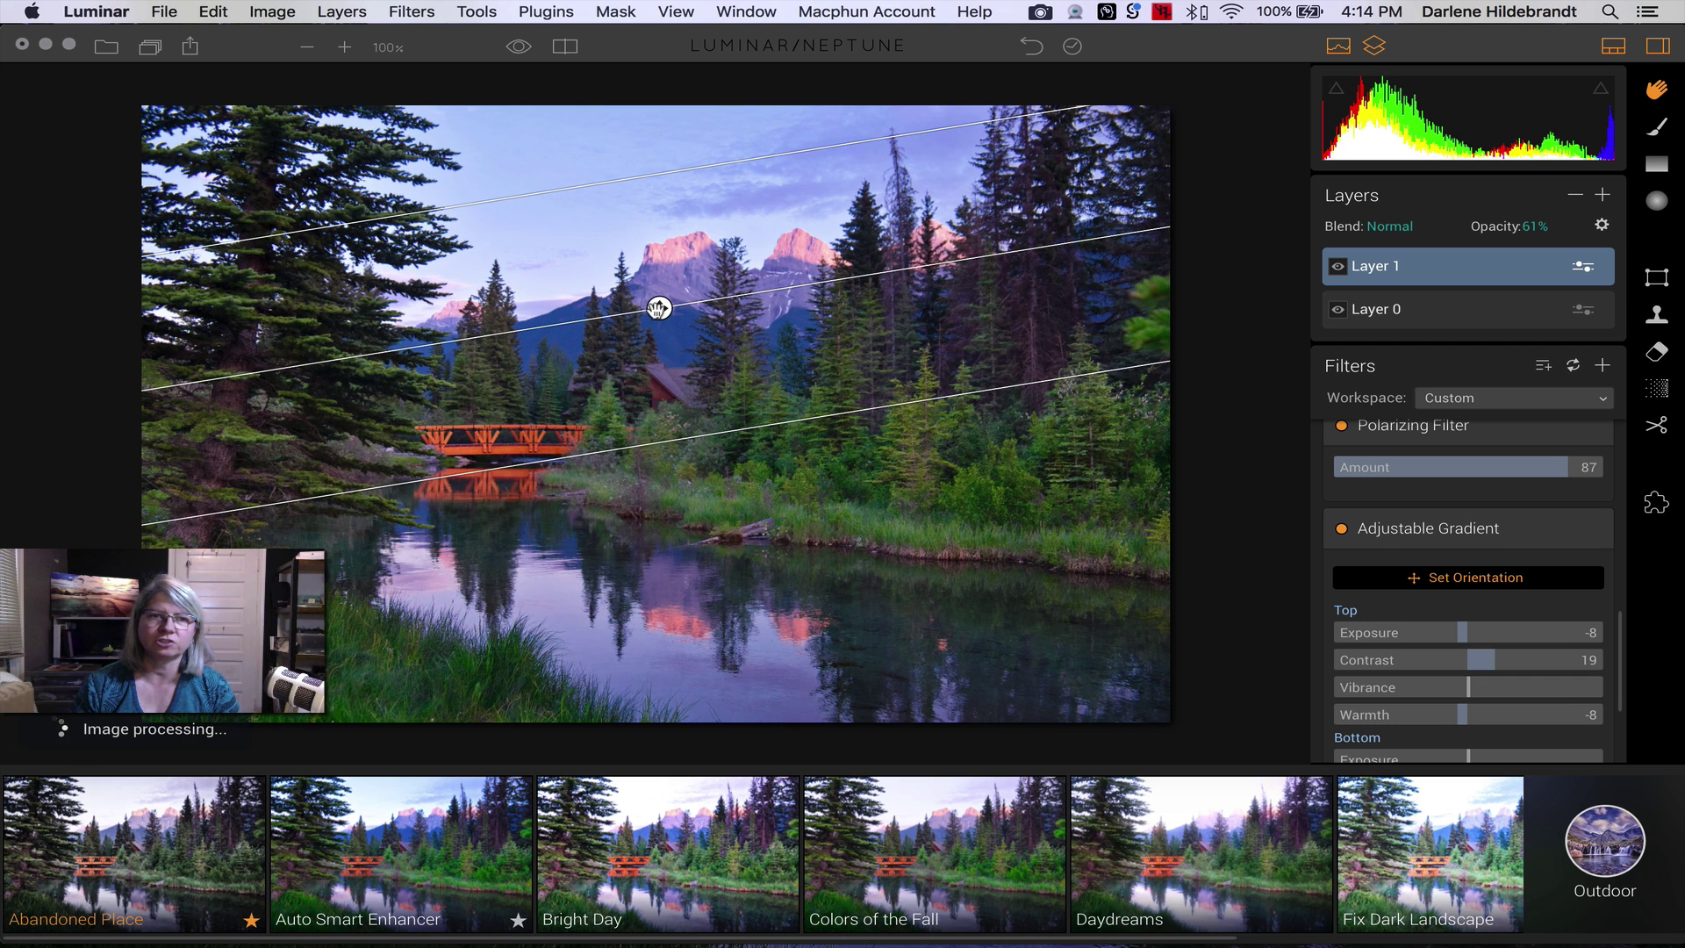
left_click_drag(658, 308, 659, 303)
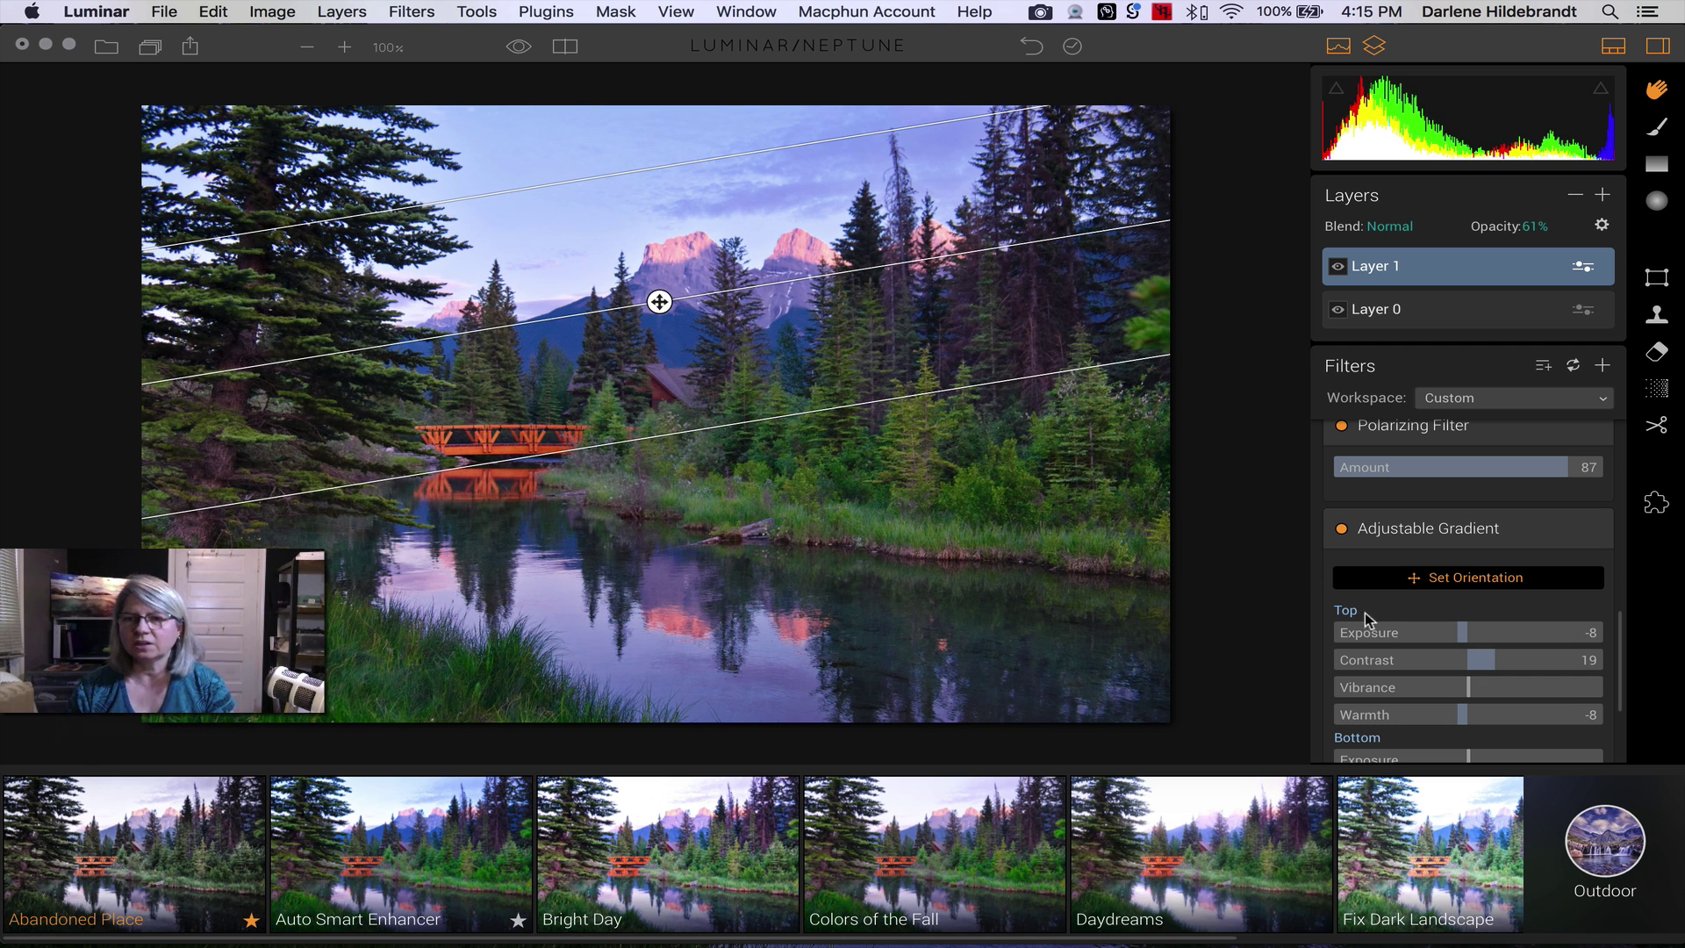
left_click(1419, 582)
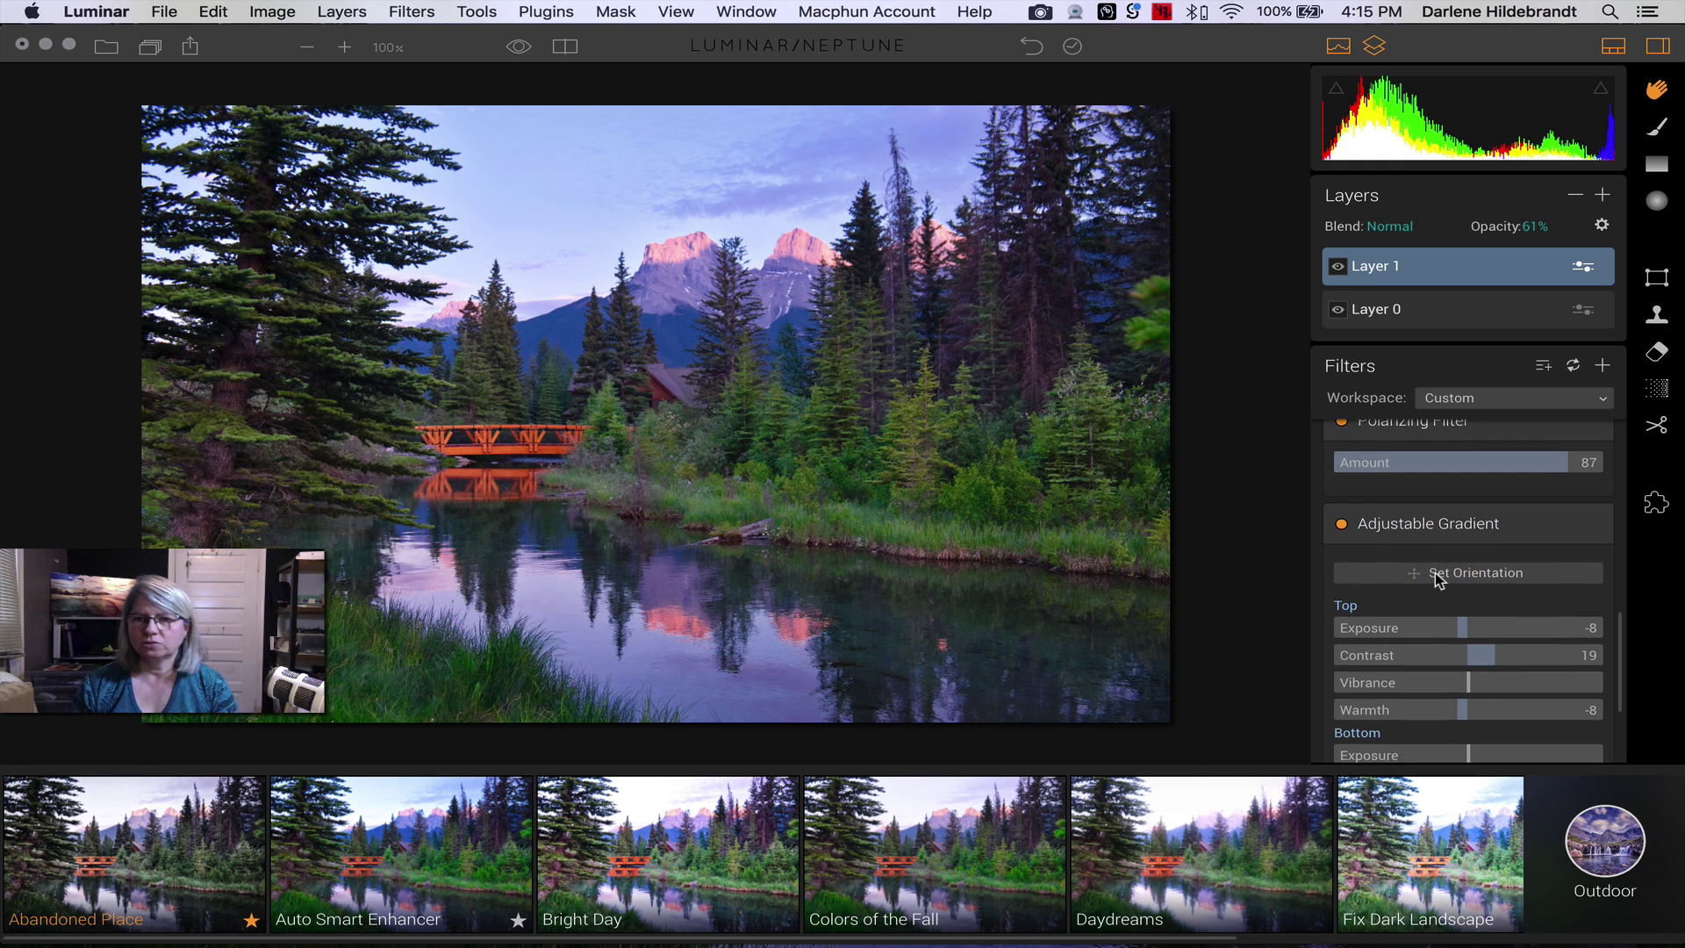
scroll(1435, 579, "down", 4)
- Give the gradient Top Exposure -81, Bottom Contrast 10 and Bottom Warmth 19
key("super")
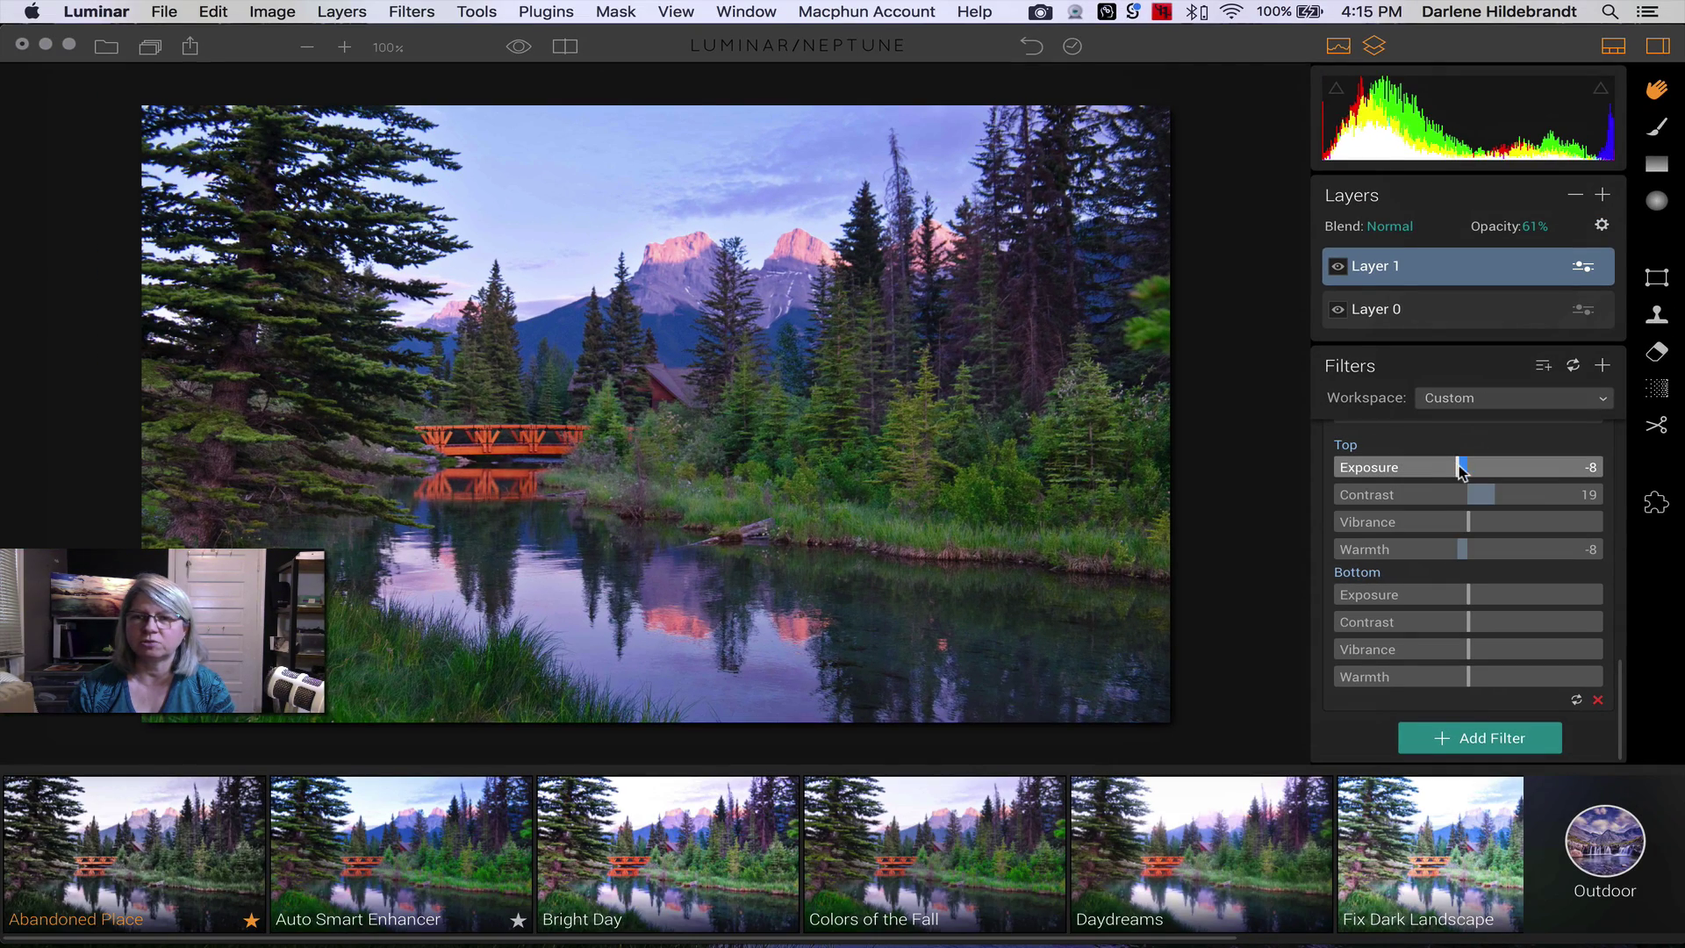
left_click_drag(1461, 466, 1382, 470)
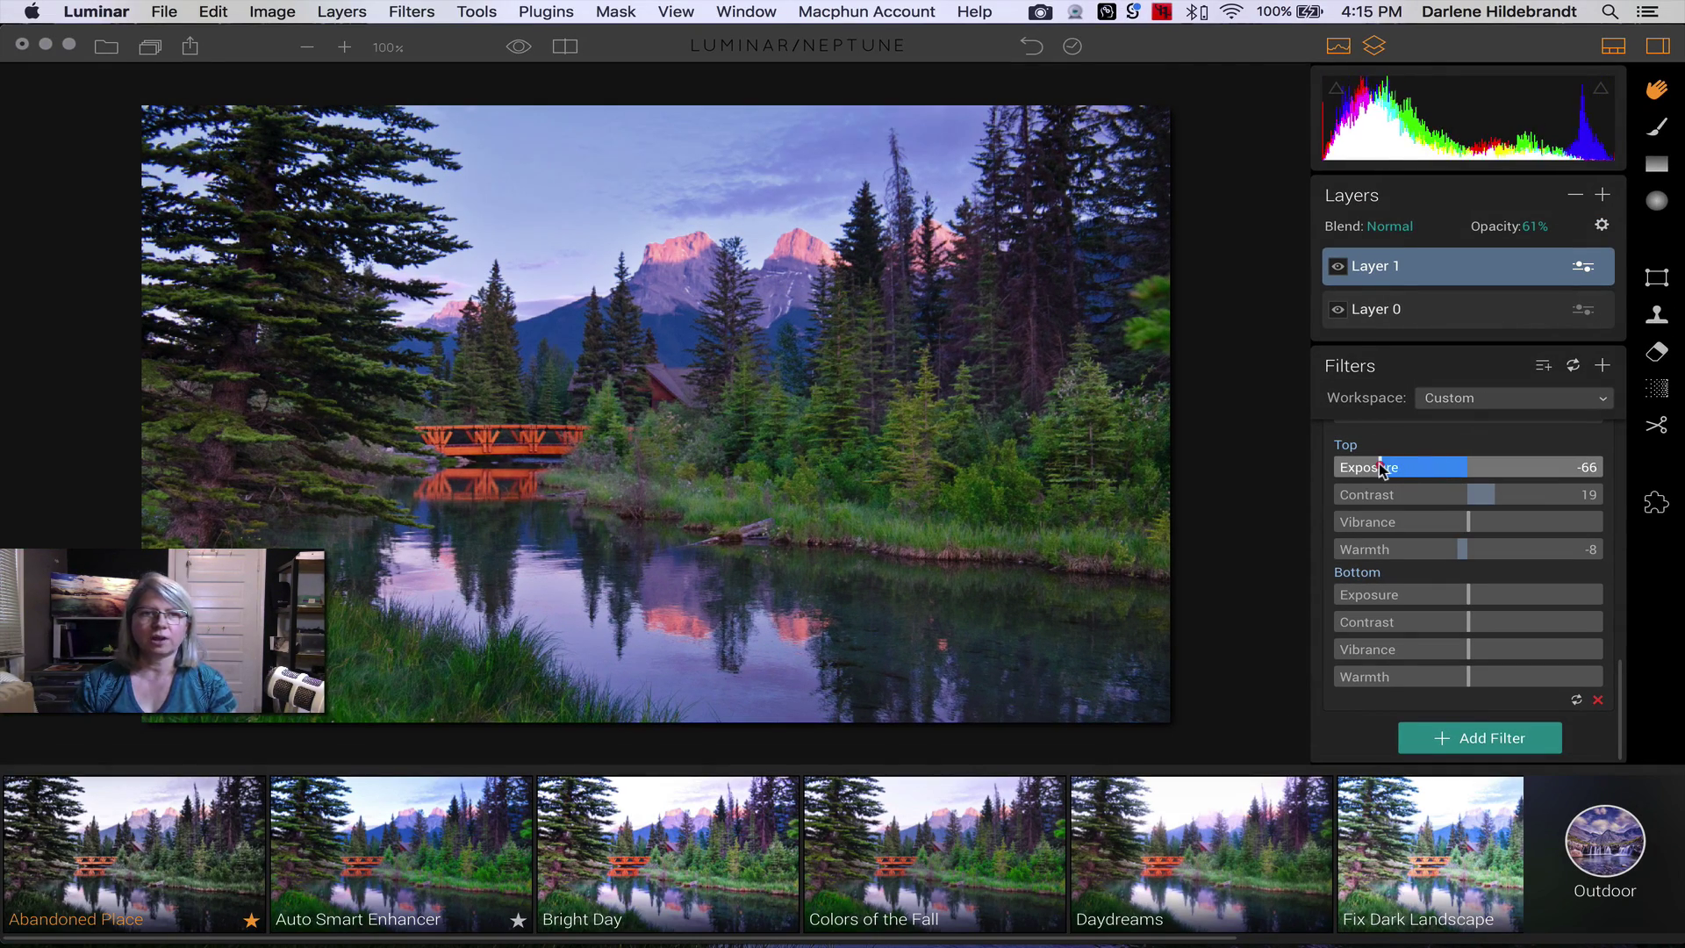
left_click(1380, 469)
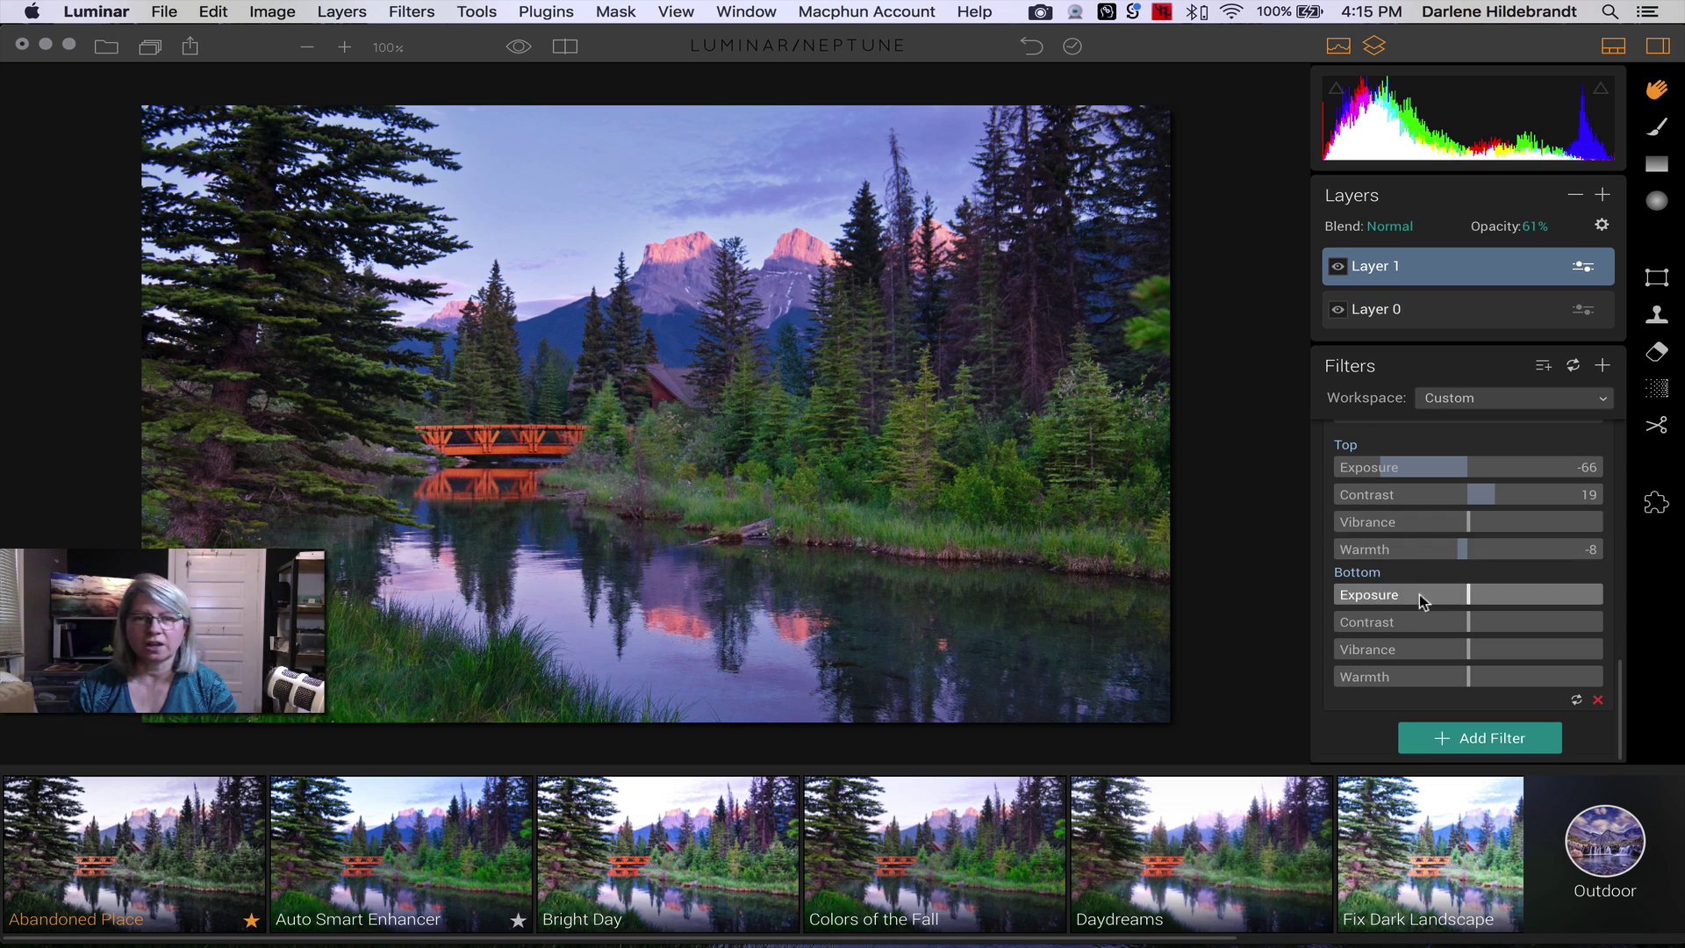
mouse_move(1468, 594)
left_mouse_down()
mouse_move(1526, 597)
mouse_move(1450, 595)
mouse_move(1466, 594)
left_mouse_up()
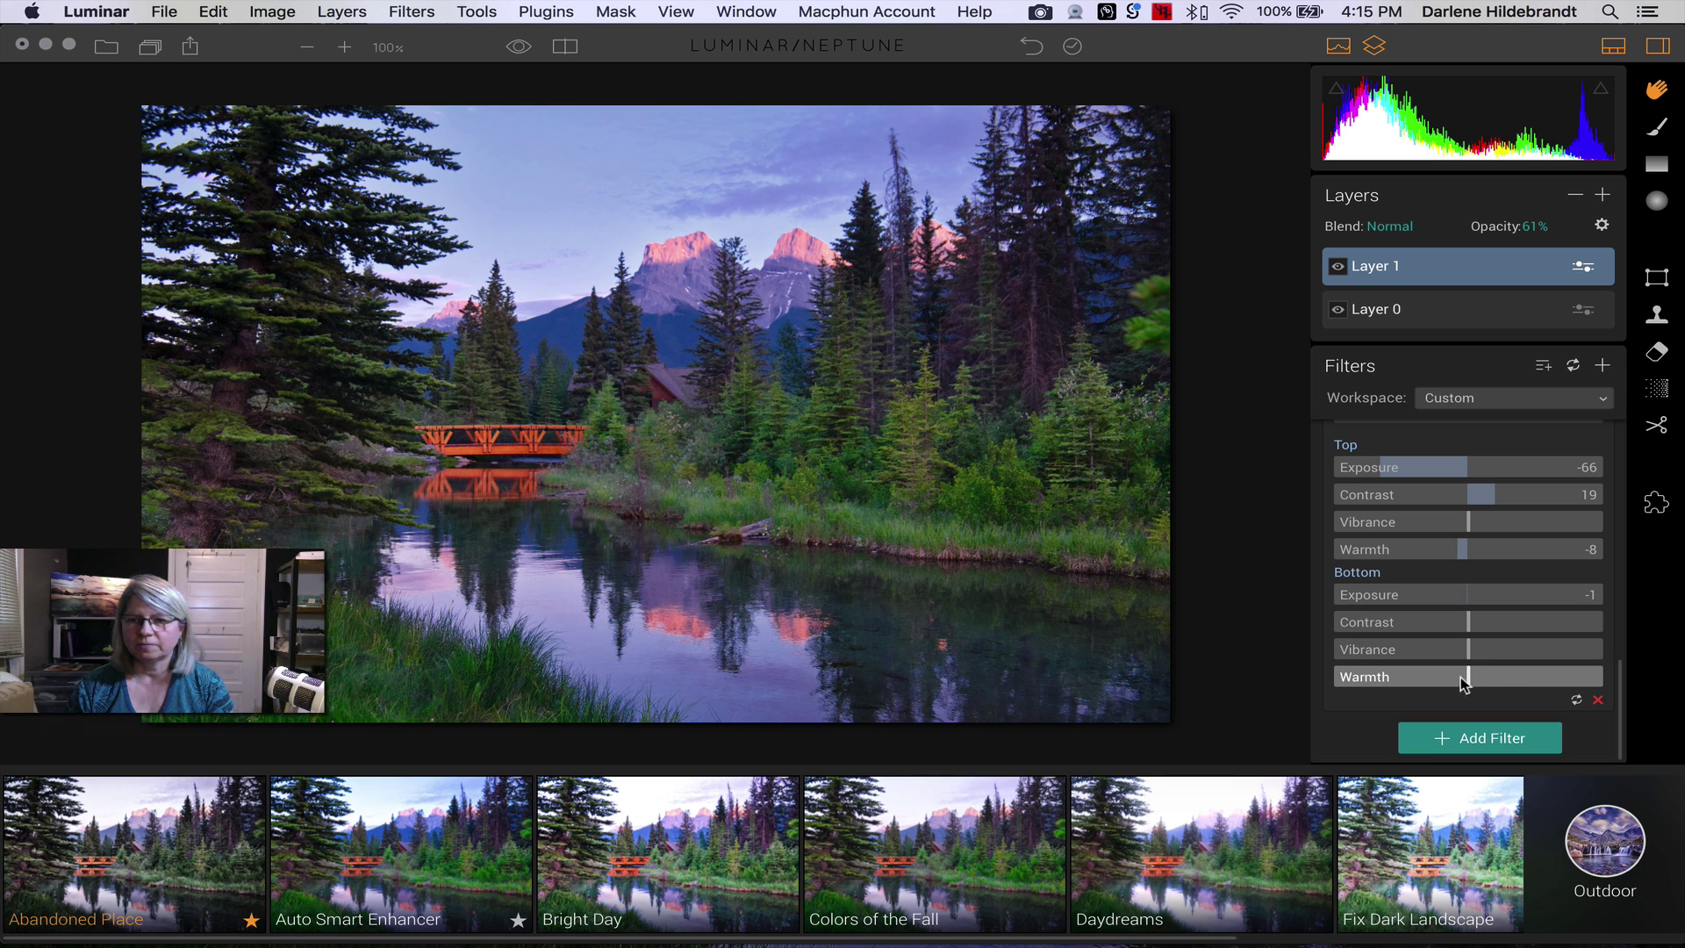
left_click_drag(1471, 681, 1497, 677)
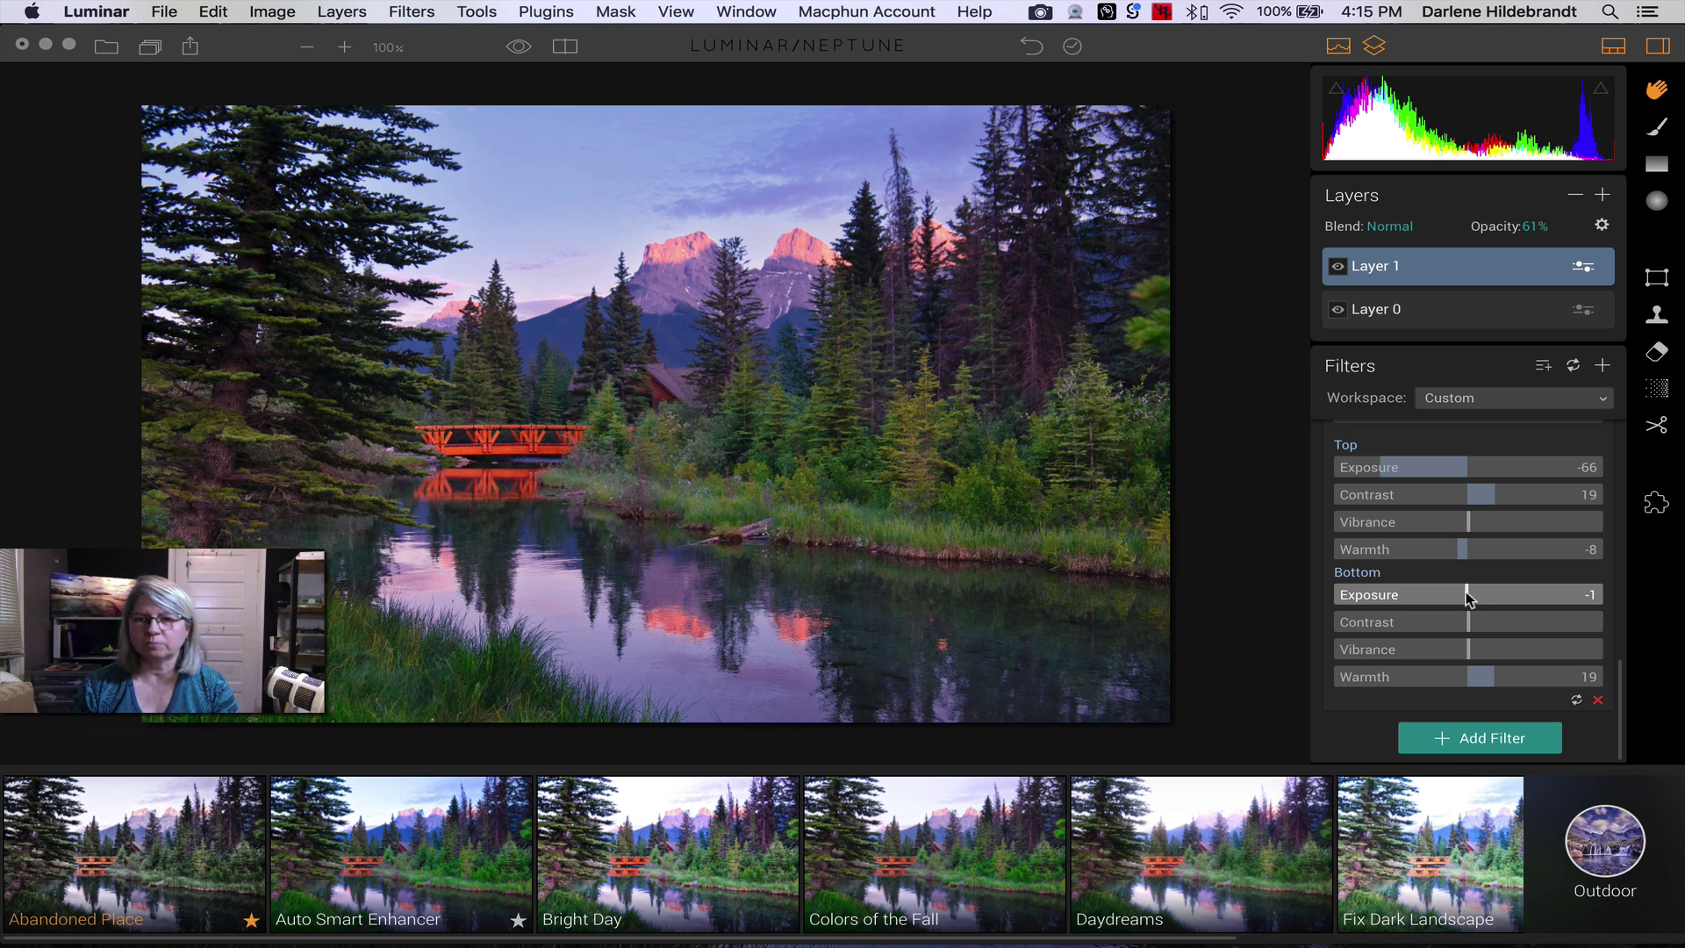
left_click_drag(1468, 625, 1481, 625)
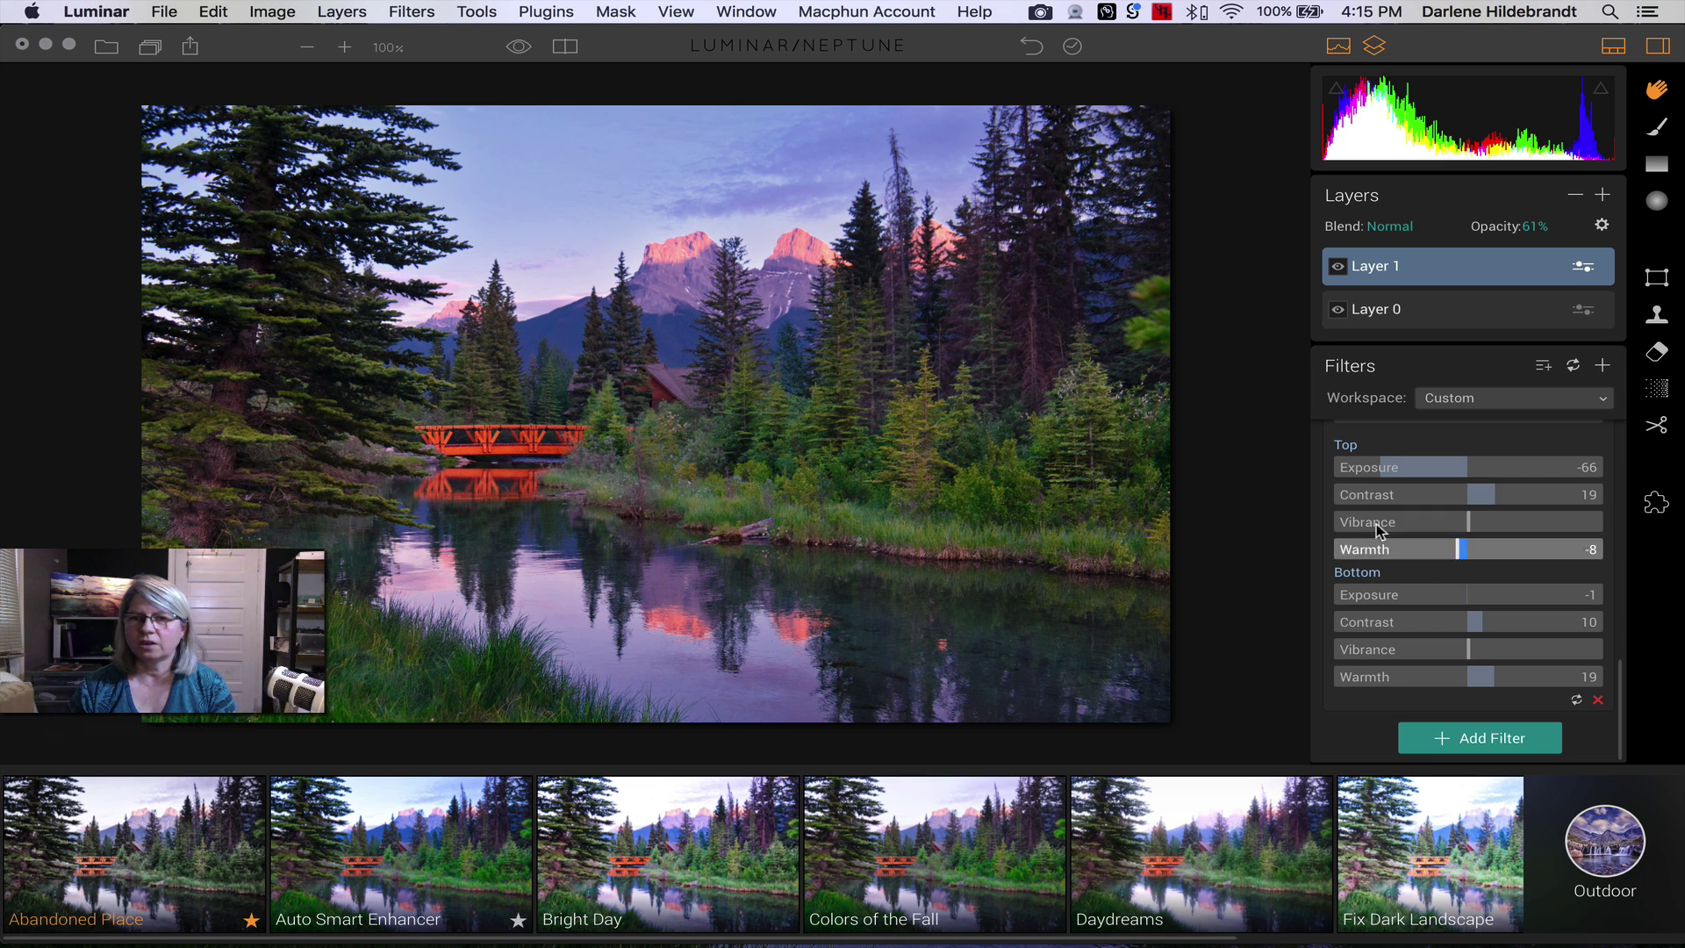
left_click_drag(1377, 467, 1359, 467)
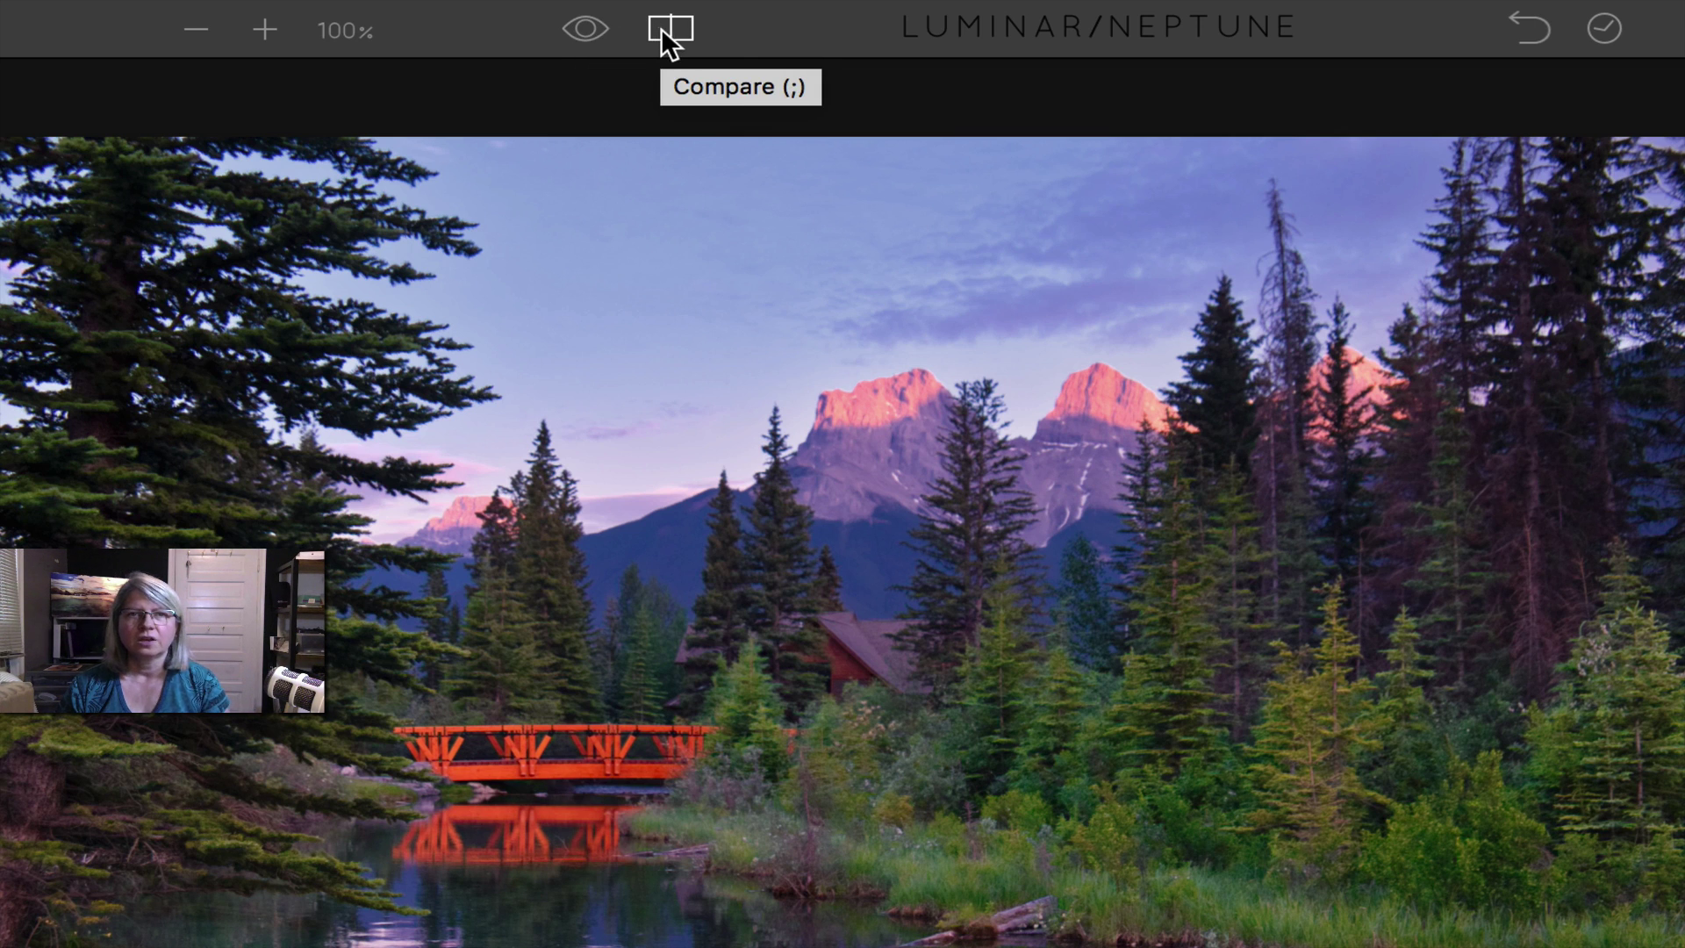
key("super")
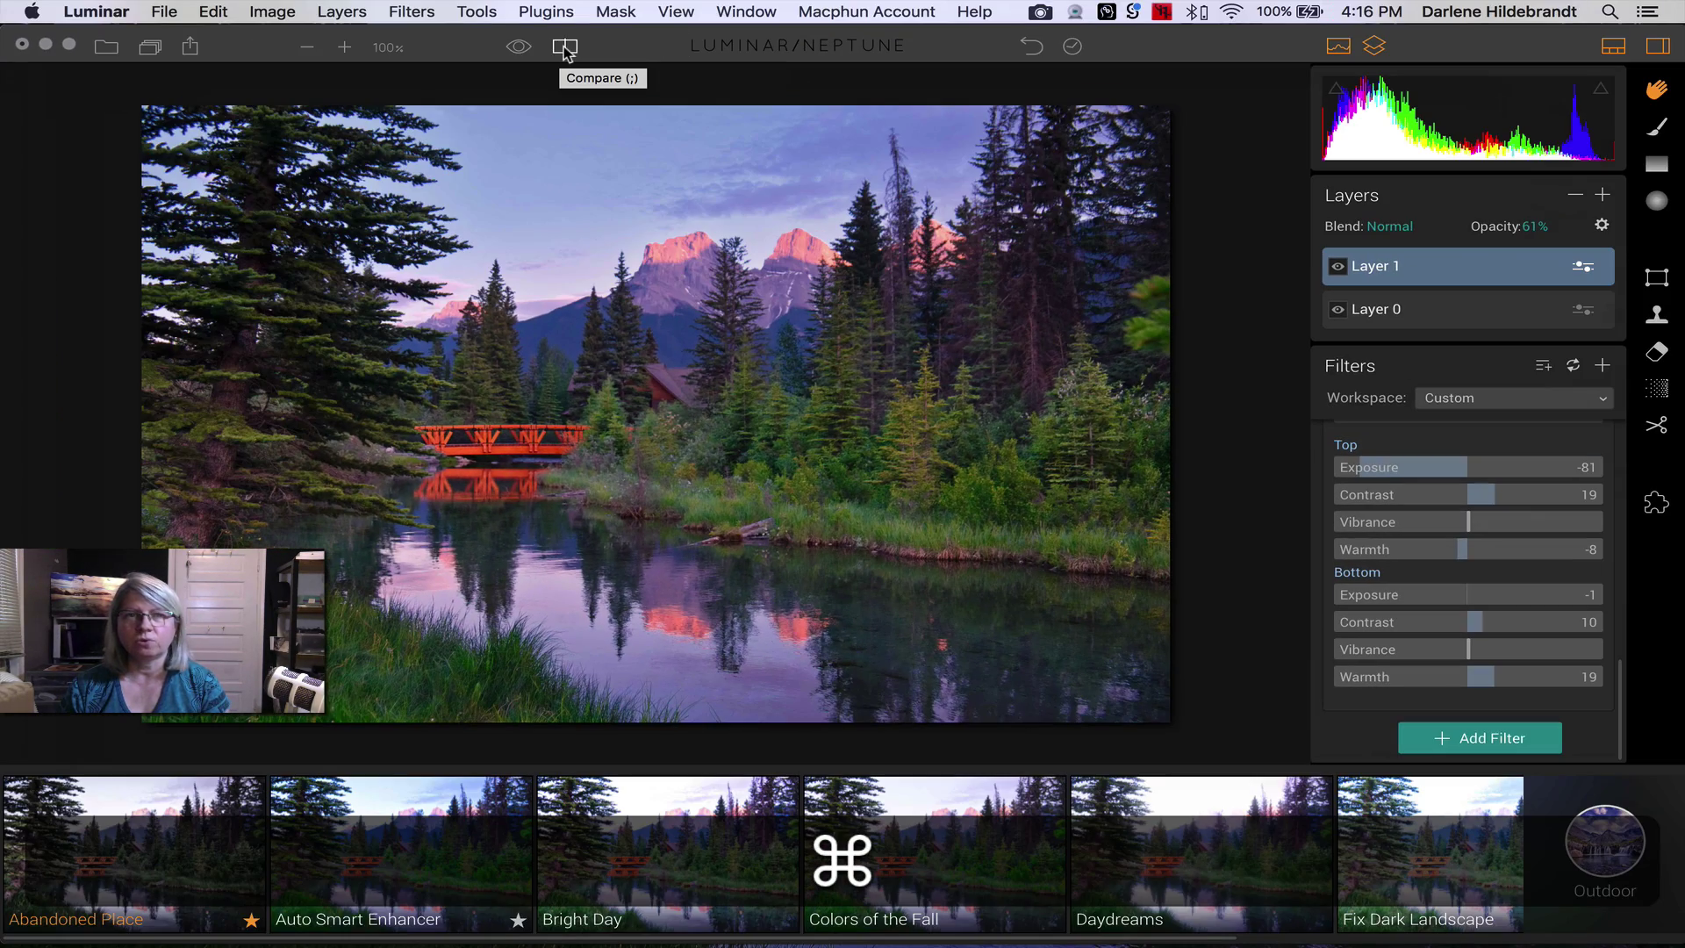
left_click(517, 48)
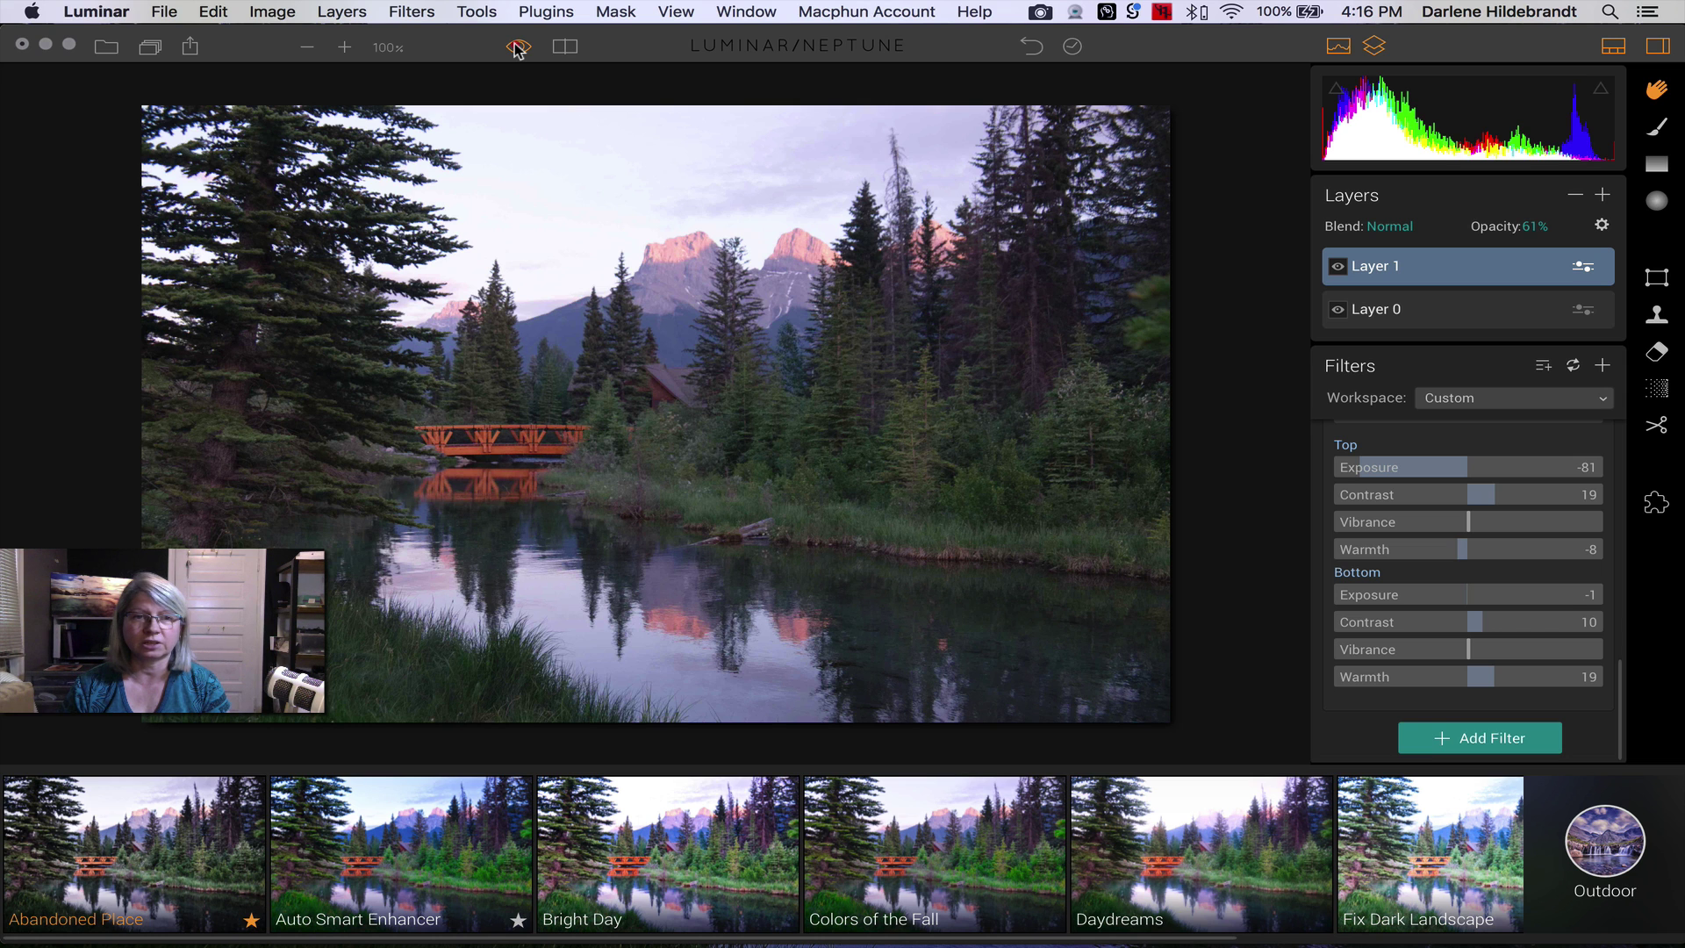
left_click(518, 48)
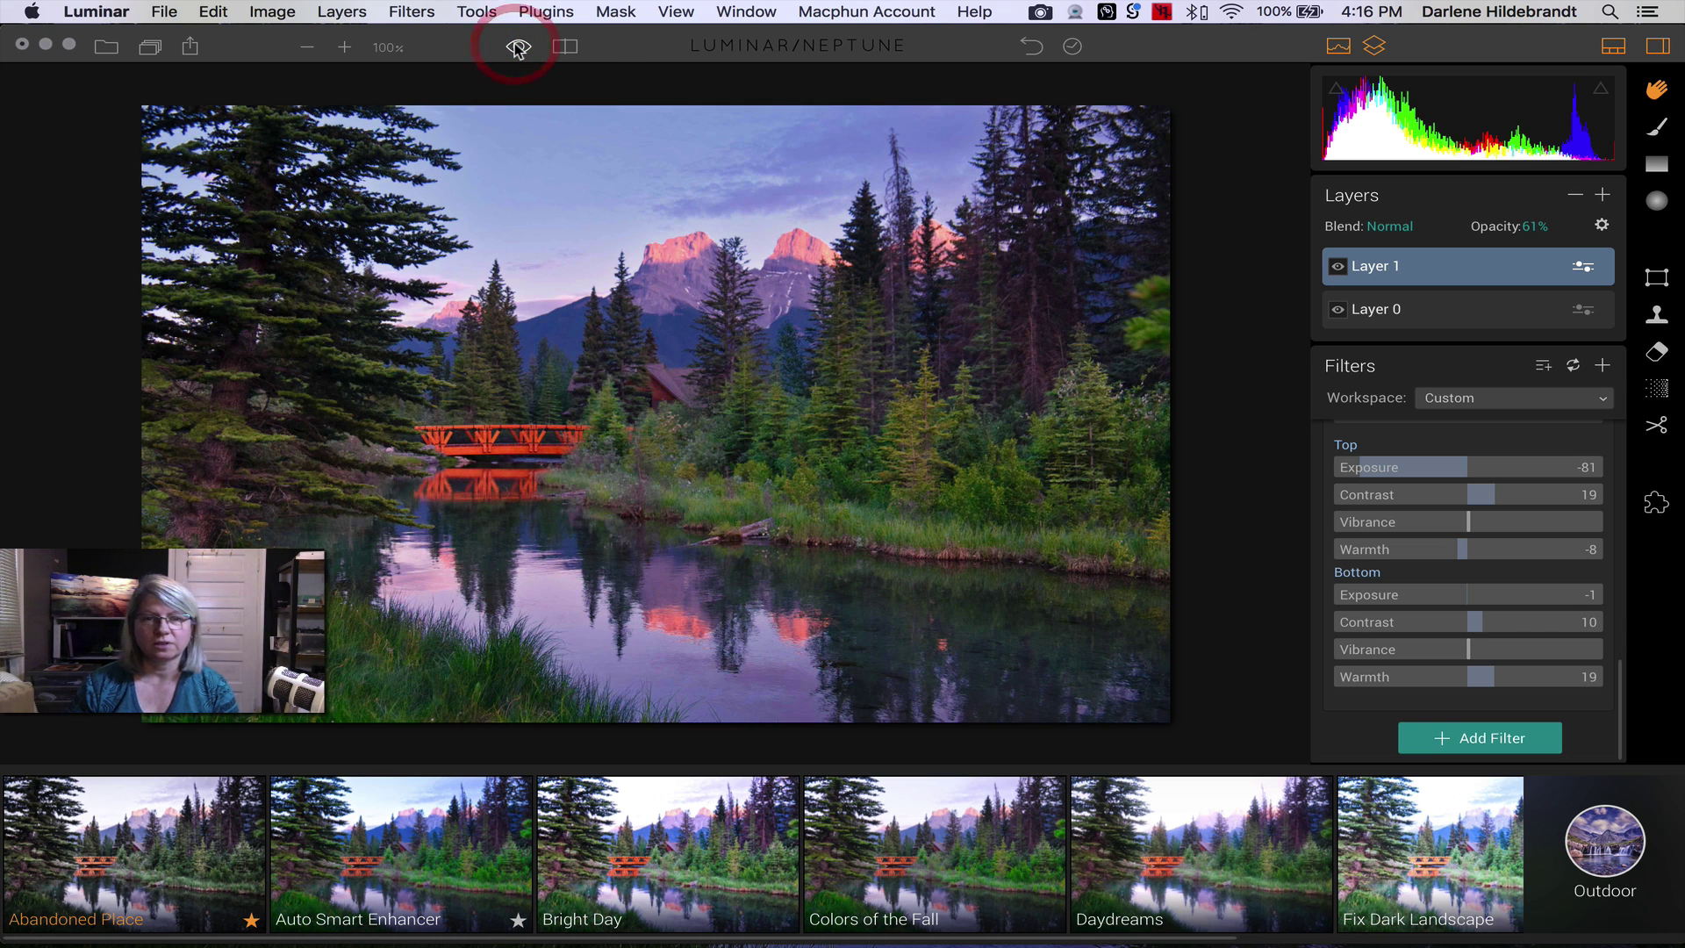
left_click(518, 48)
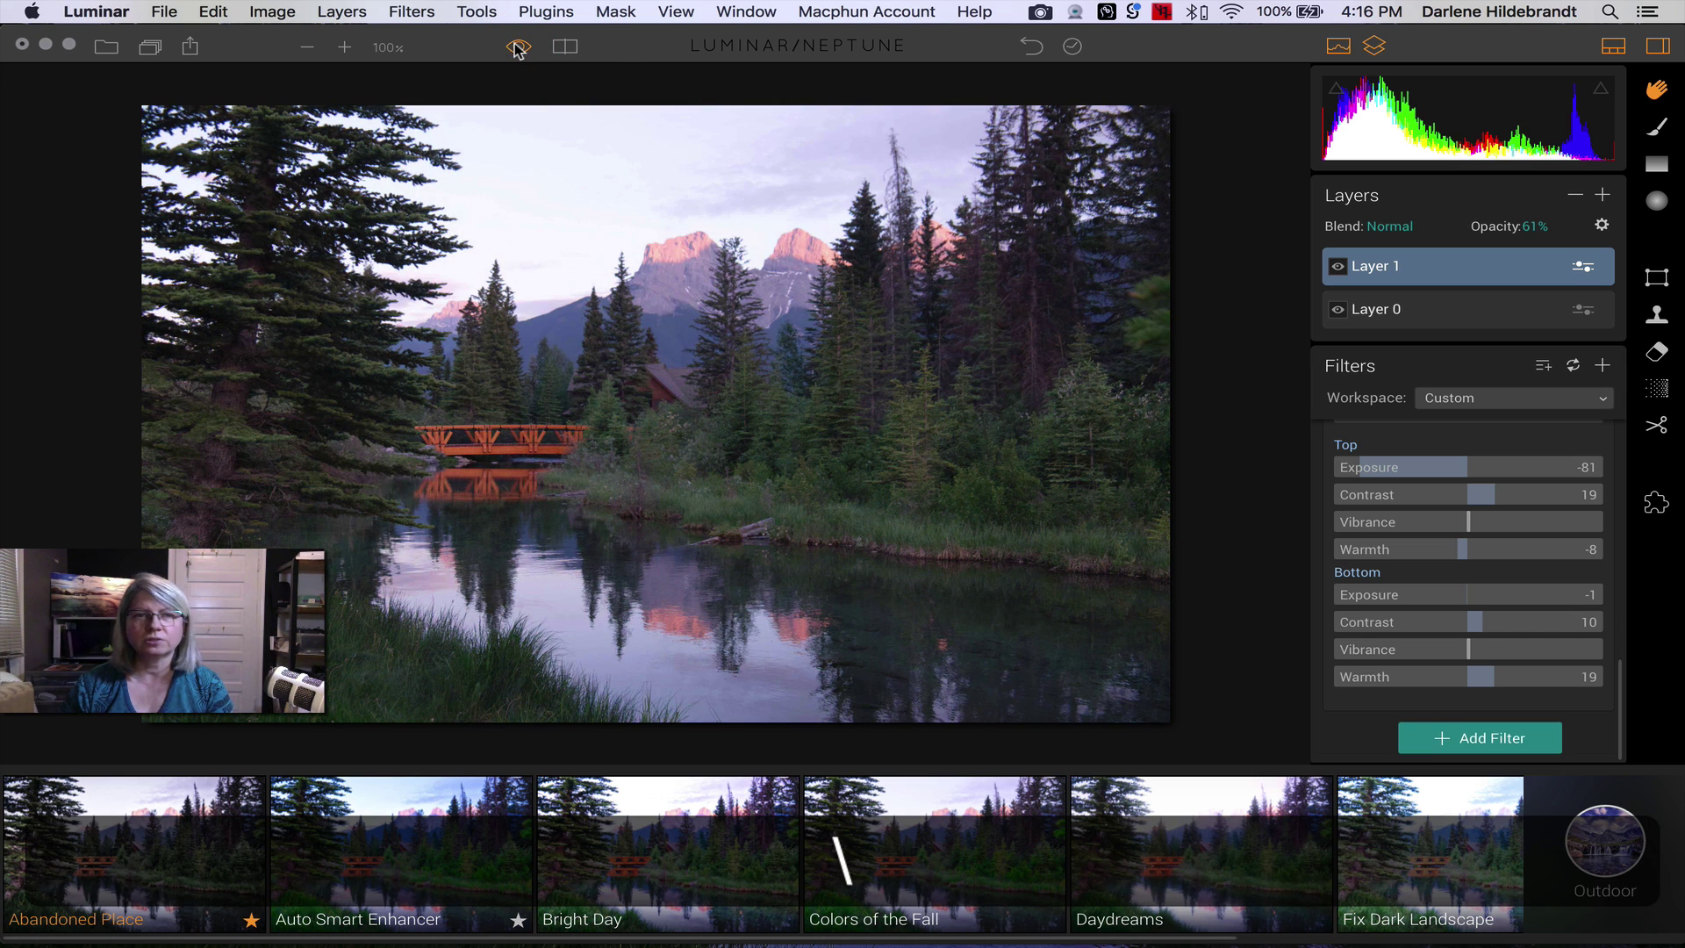
left_click(519, 48)
left_click(518, 49)
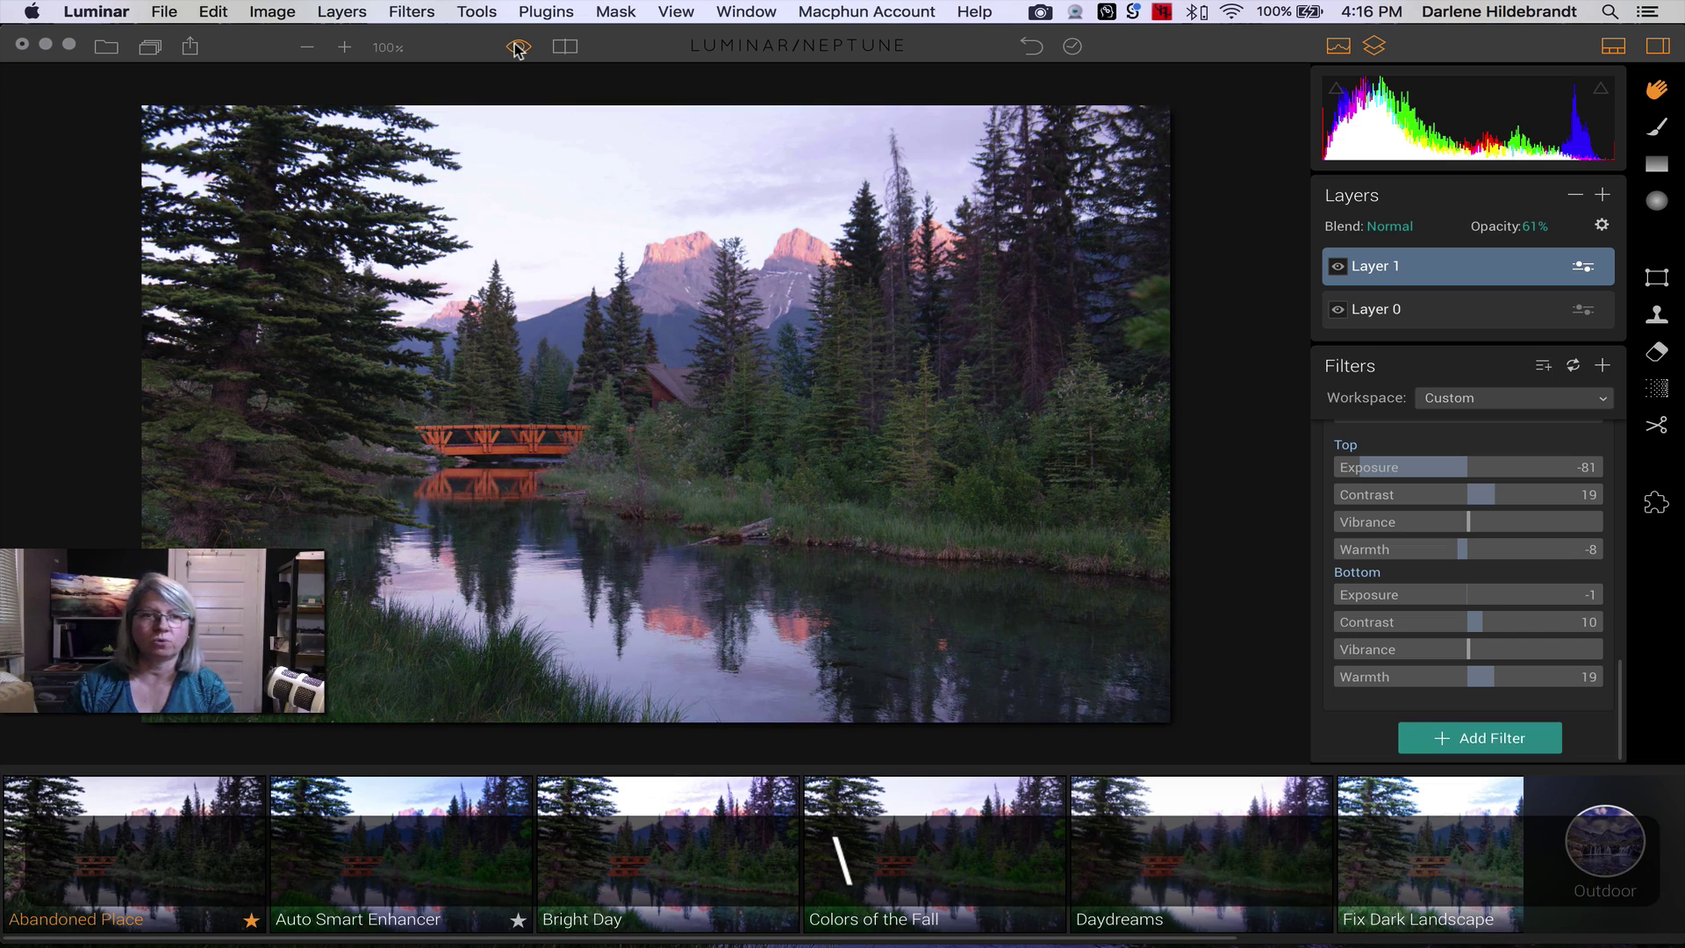
left_click(519, 49)
left_click(519, 48)
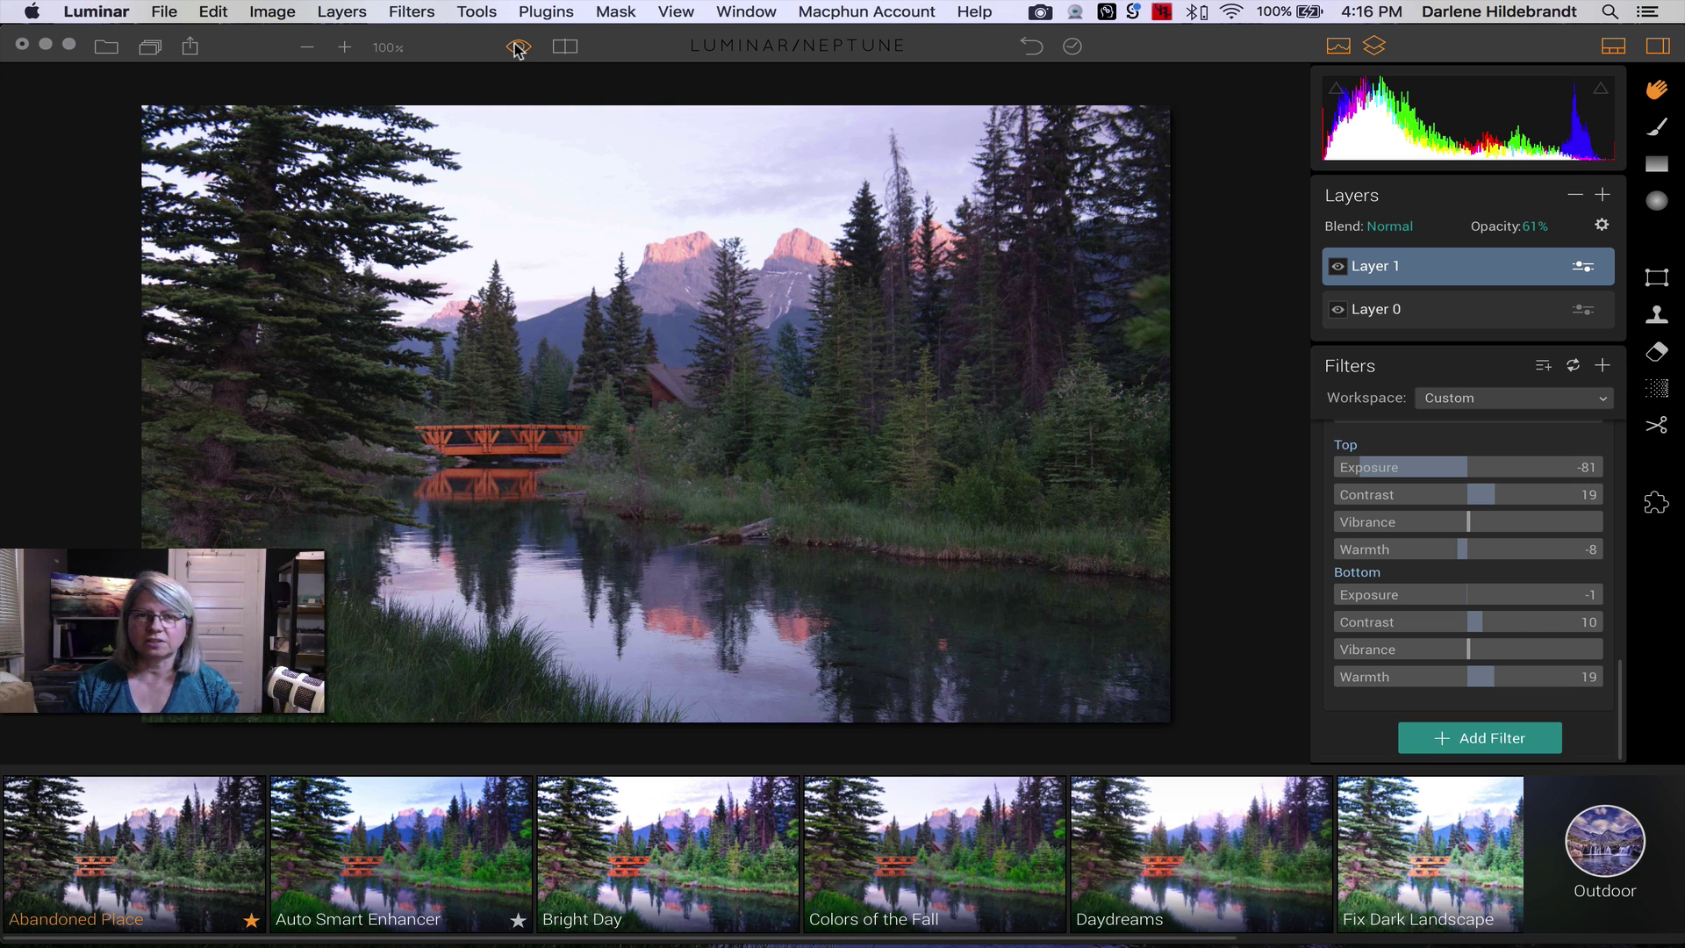
left_click(518, 47)
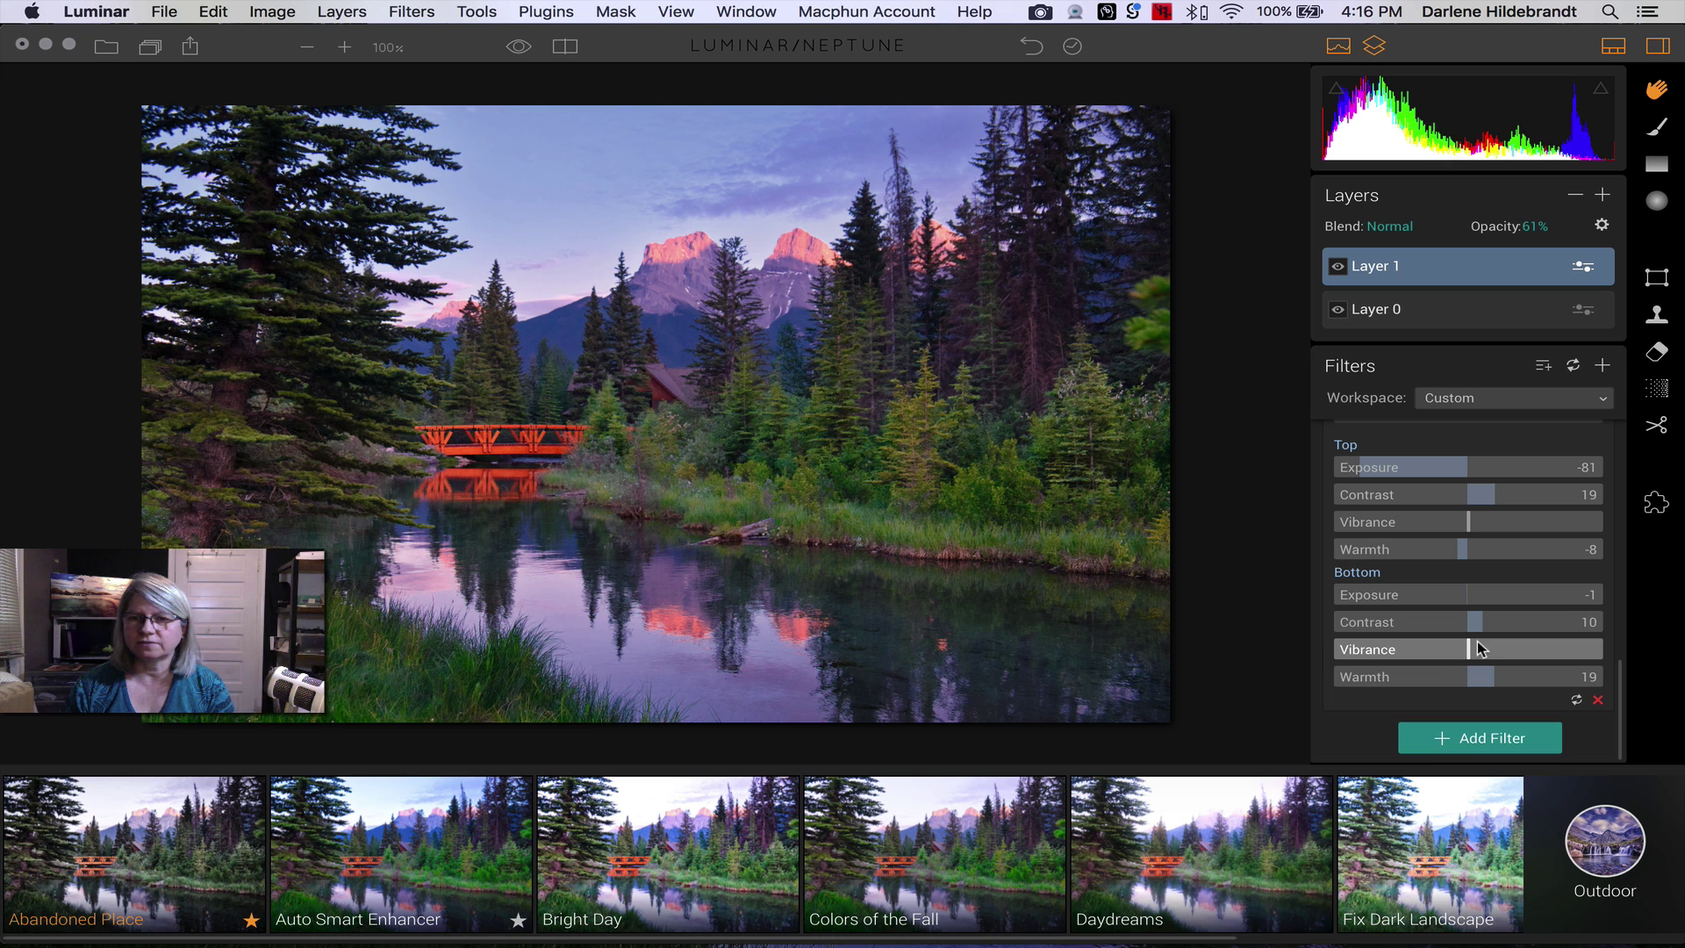
left_click_drag(1471, 654, 1452, 655)
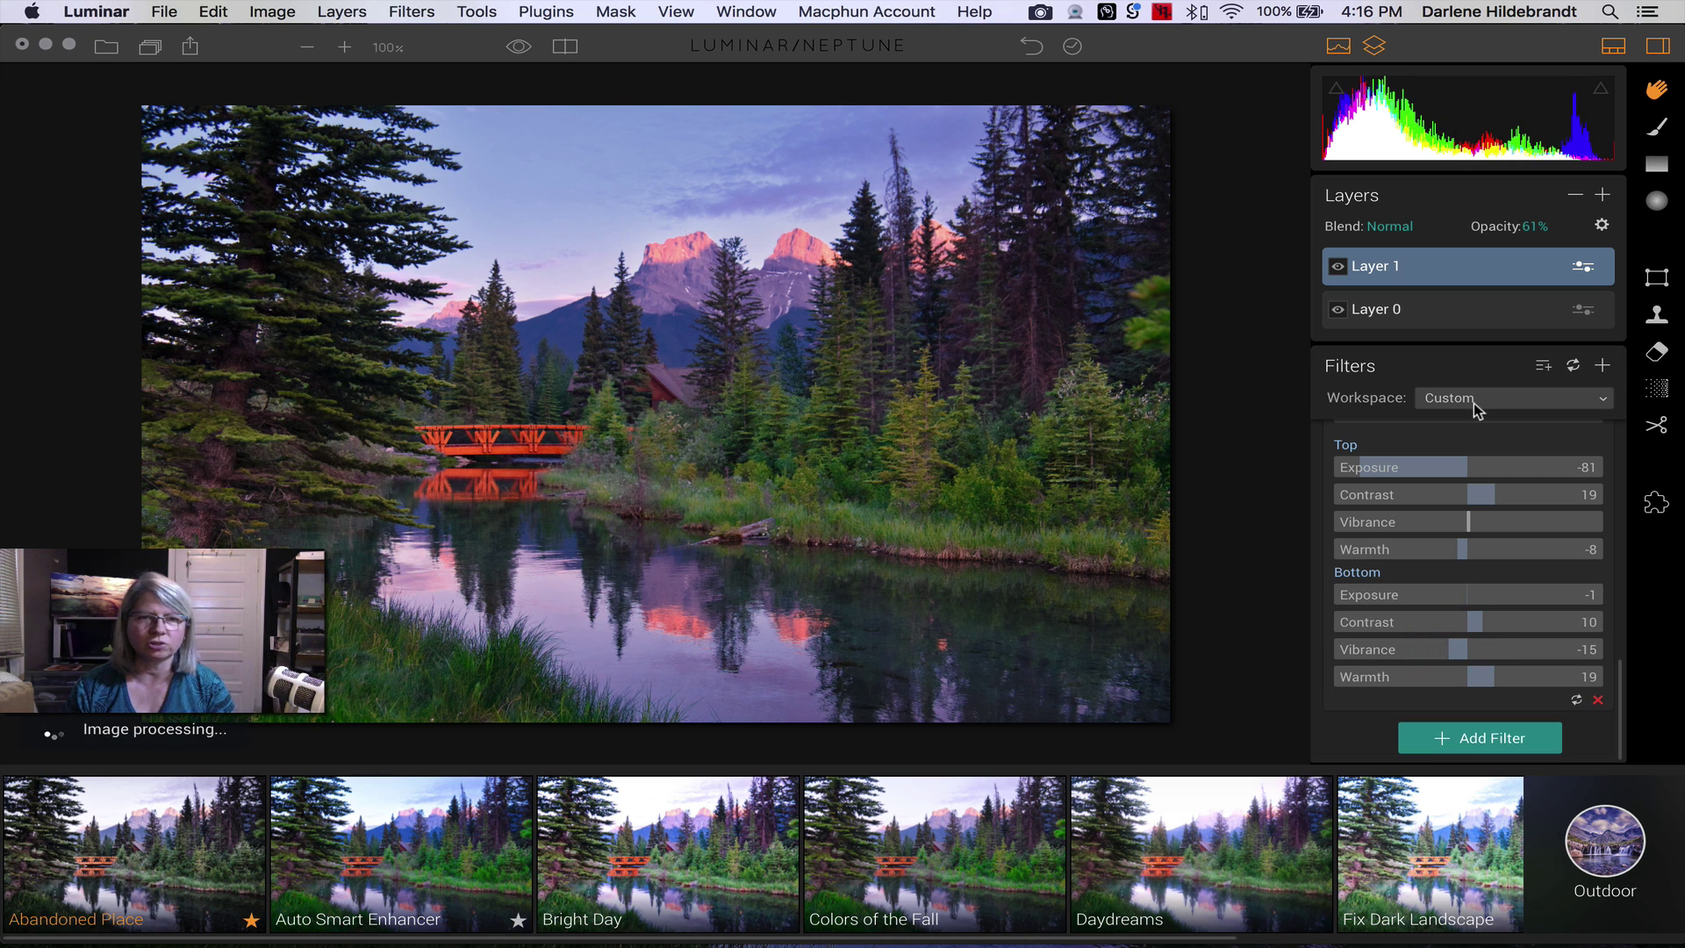
scroll(1481, 492, "up", 5)
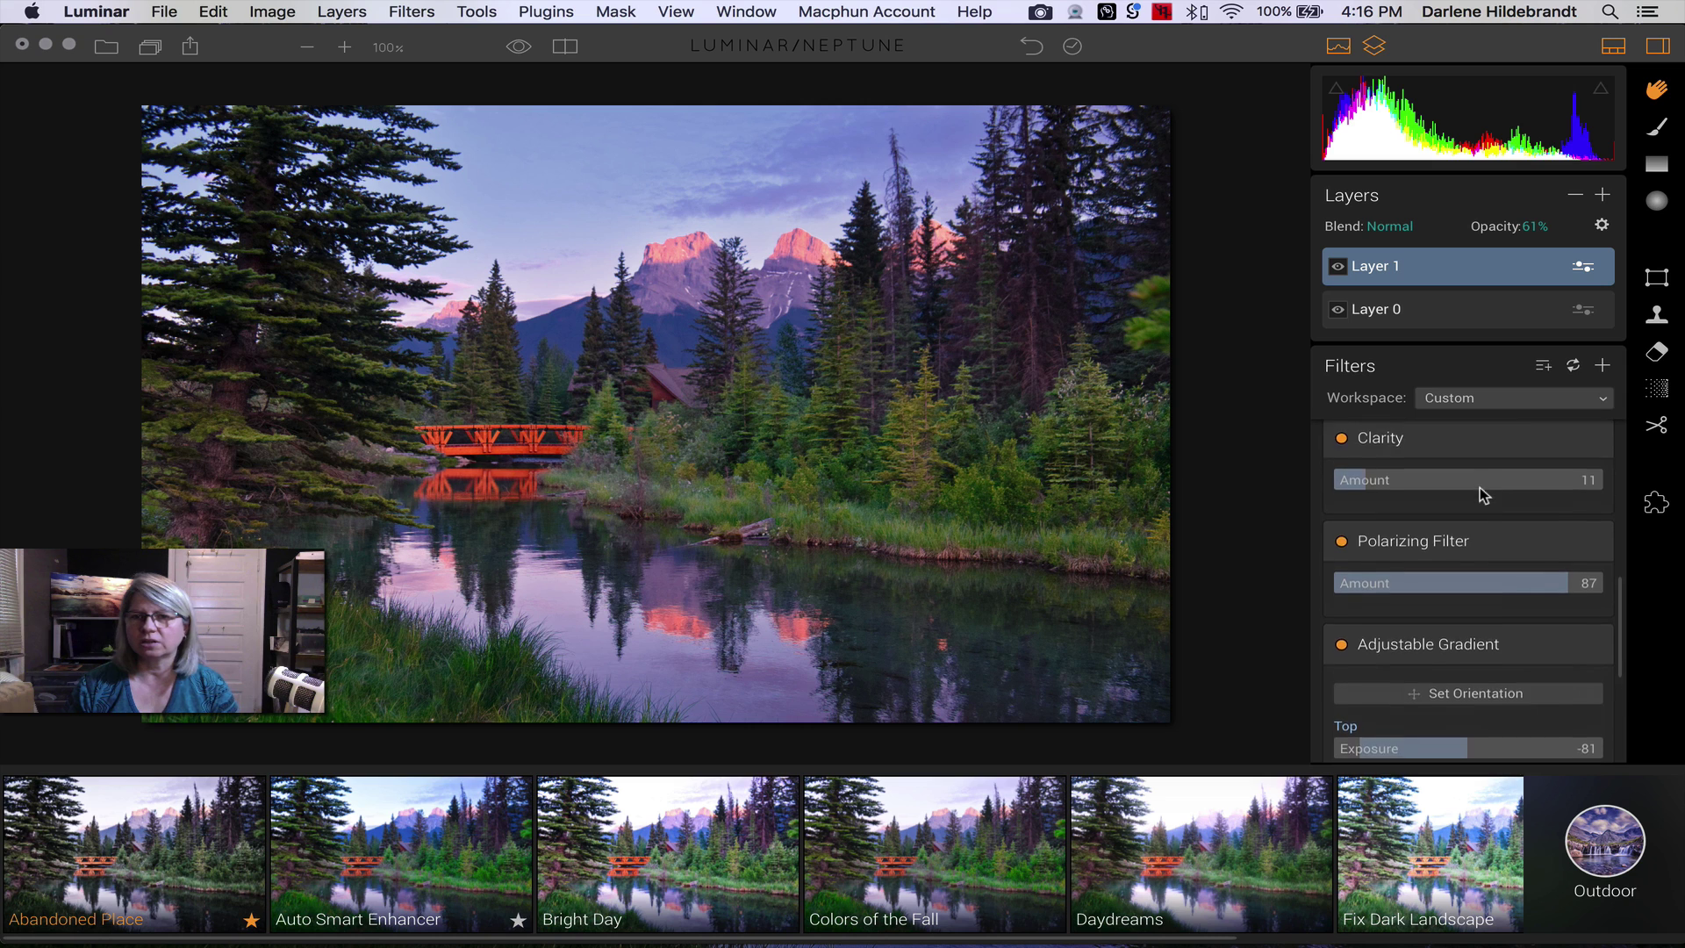
scroll(1480, 491, "up", 5)
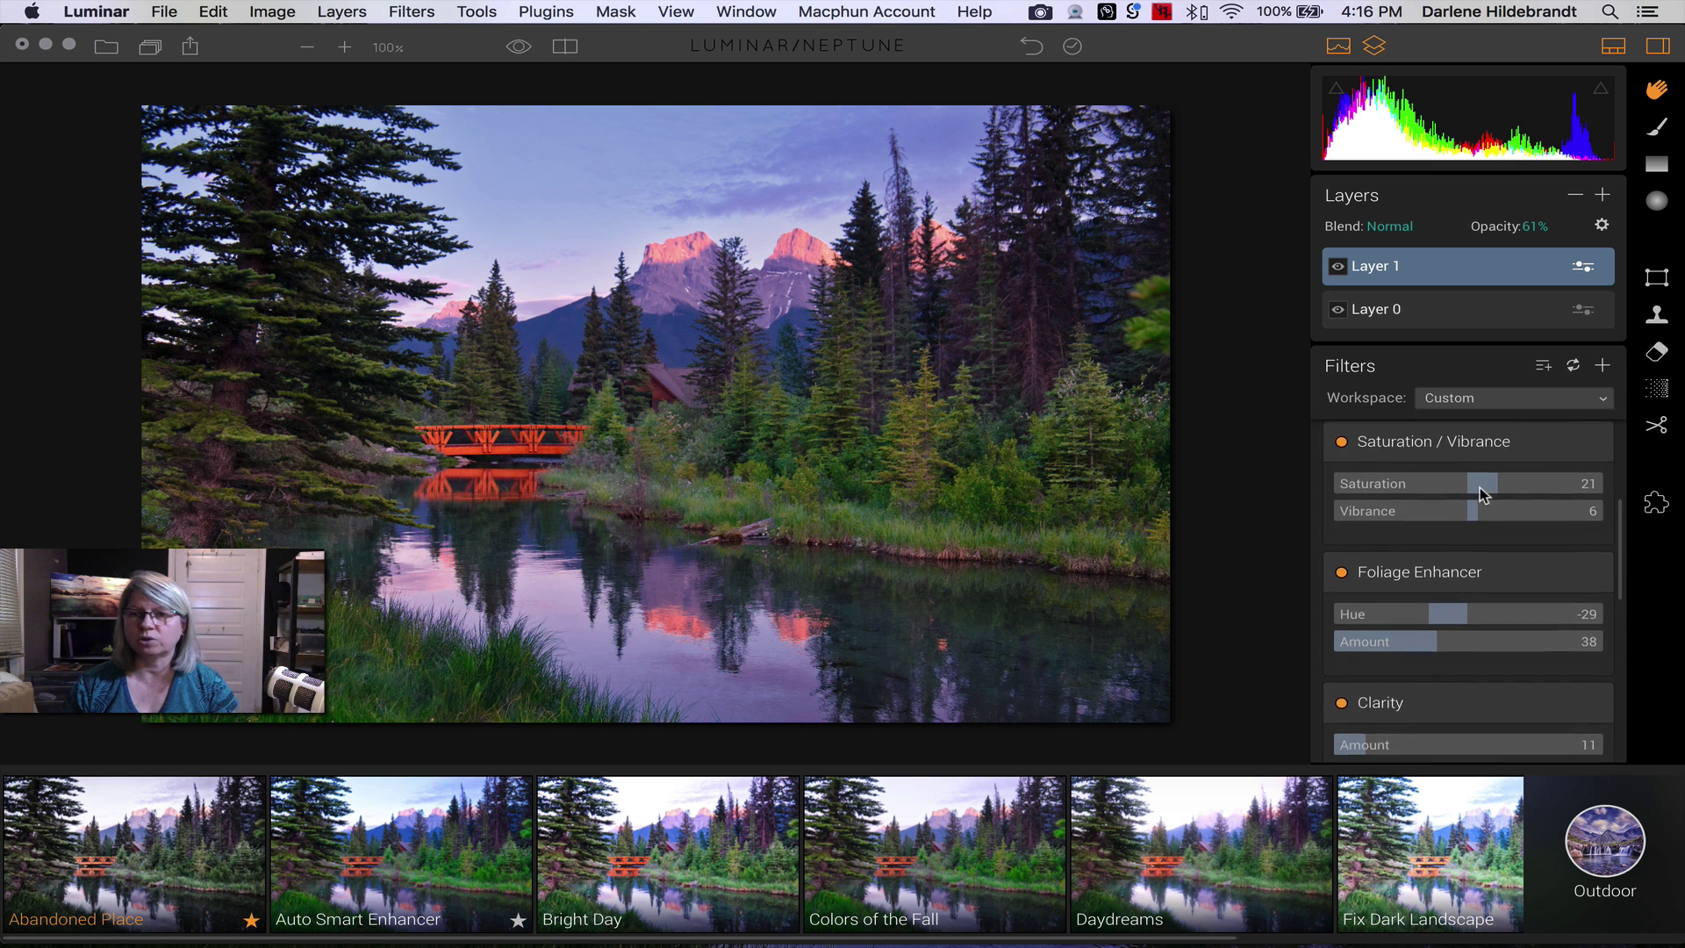
left_click_drag(1497, 544, 1488, 546)
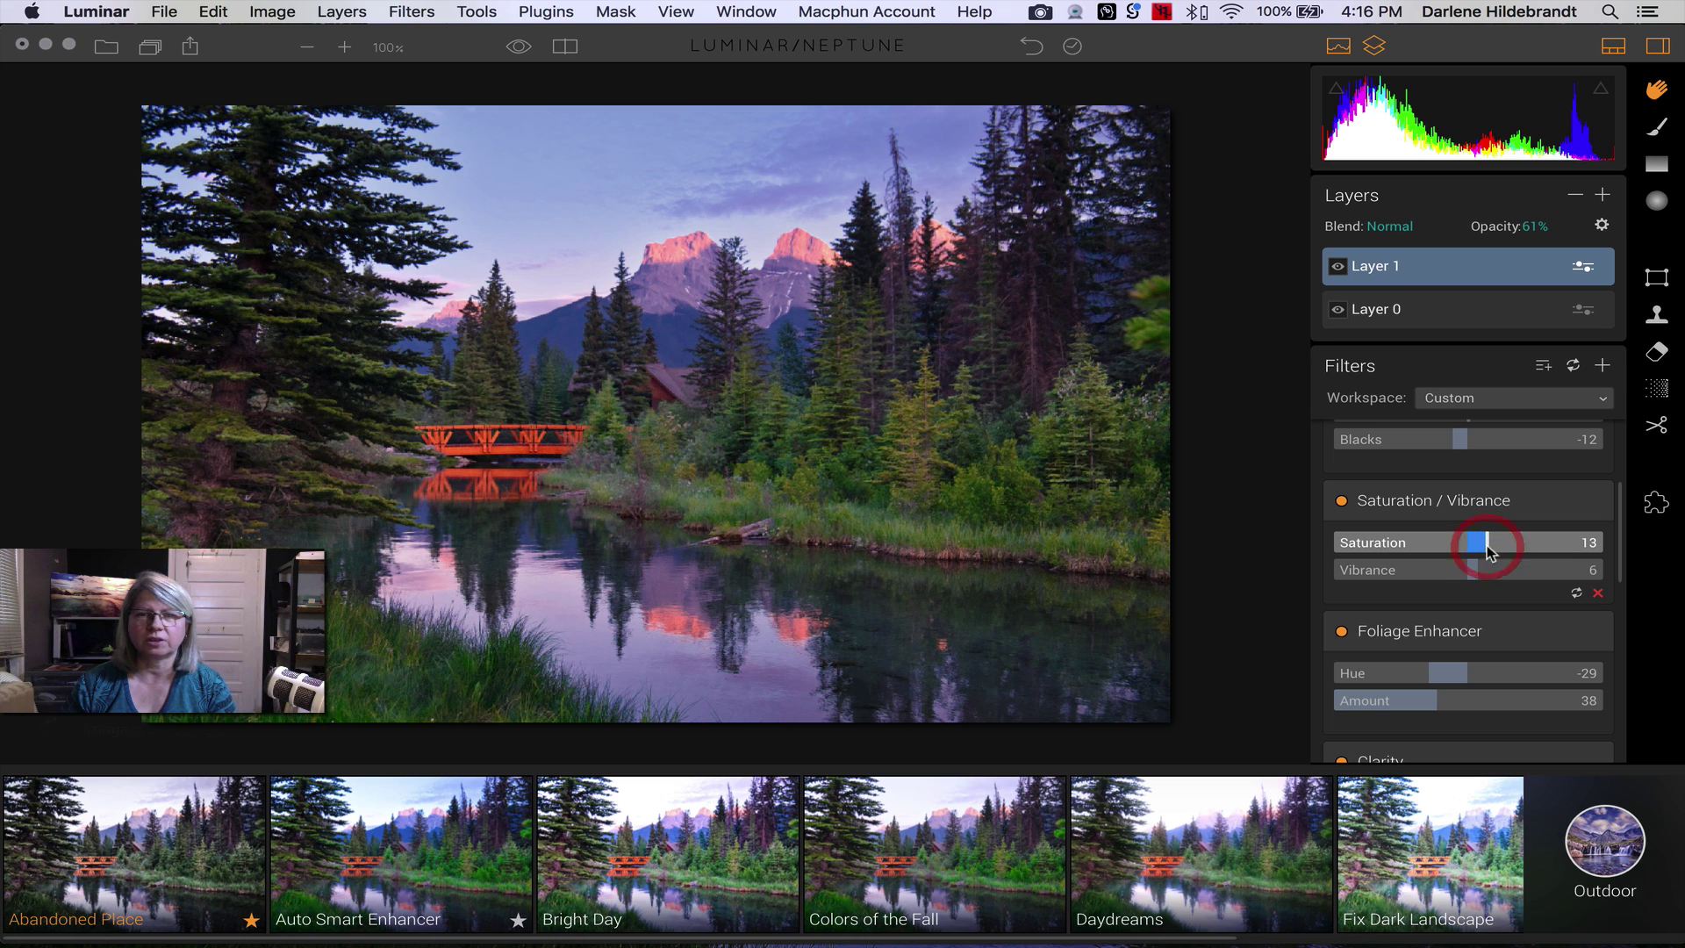
scroll(1489, 551, "up", 3)
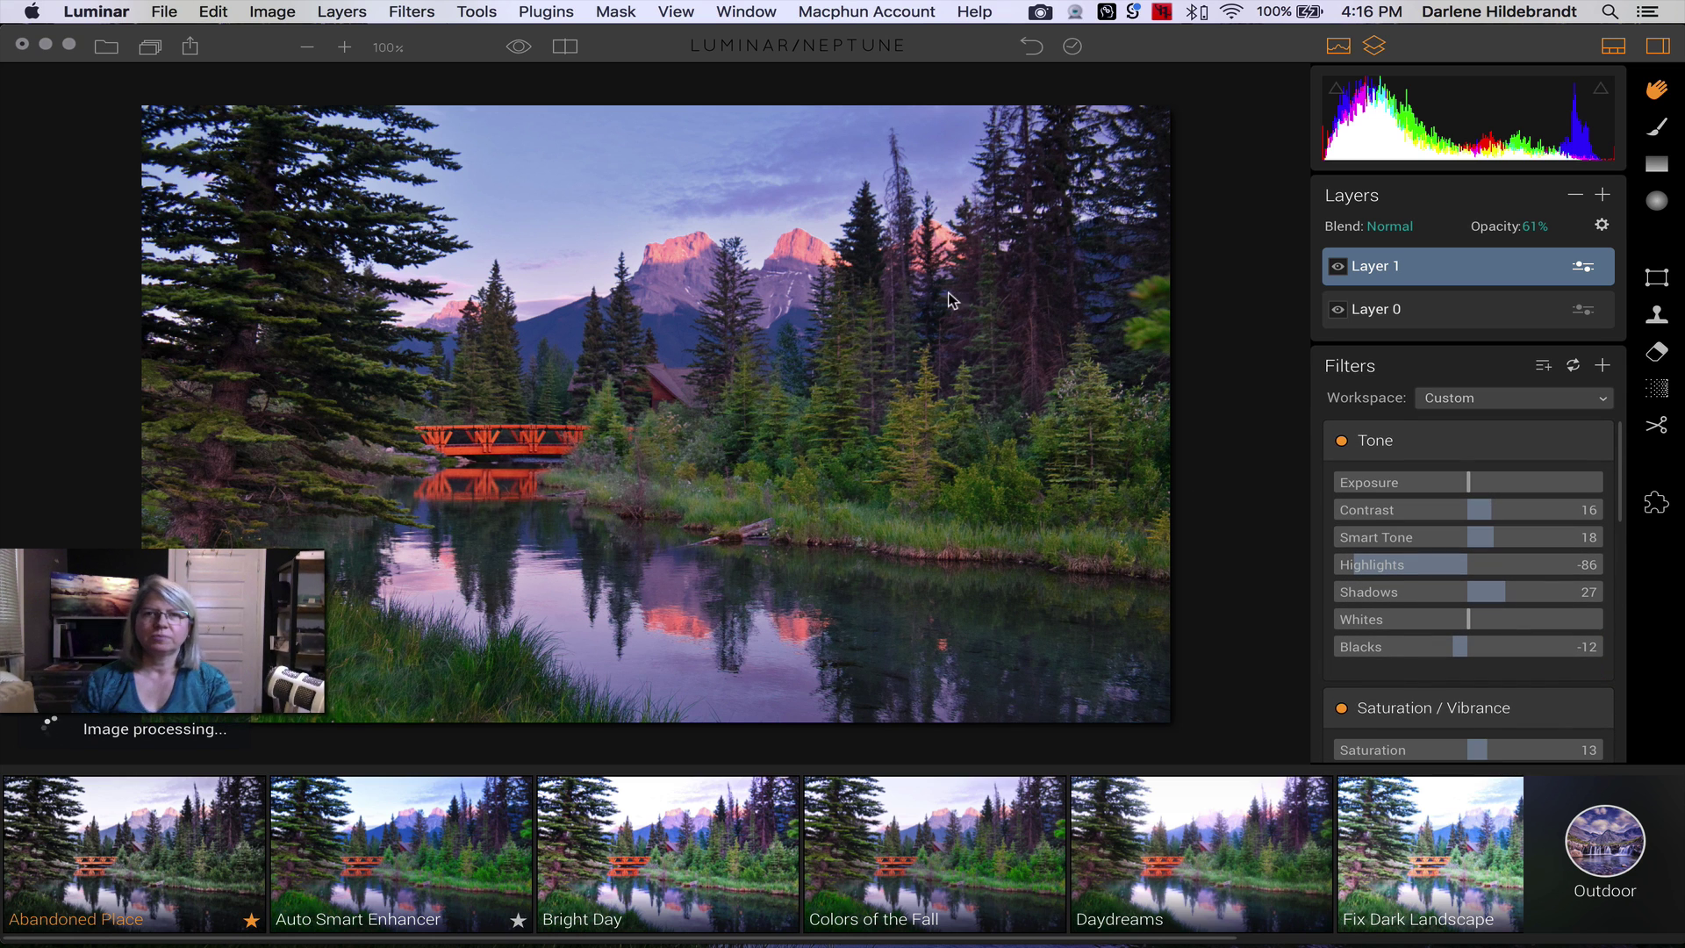
- Compare the edit against the original in split Before/After view, then enter crop mode
left_click(566, 48)
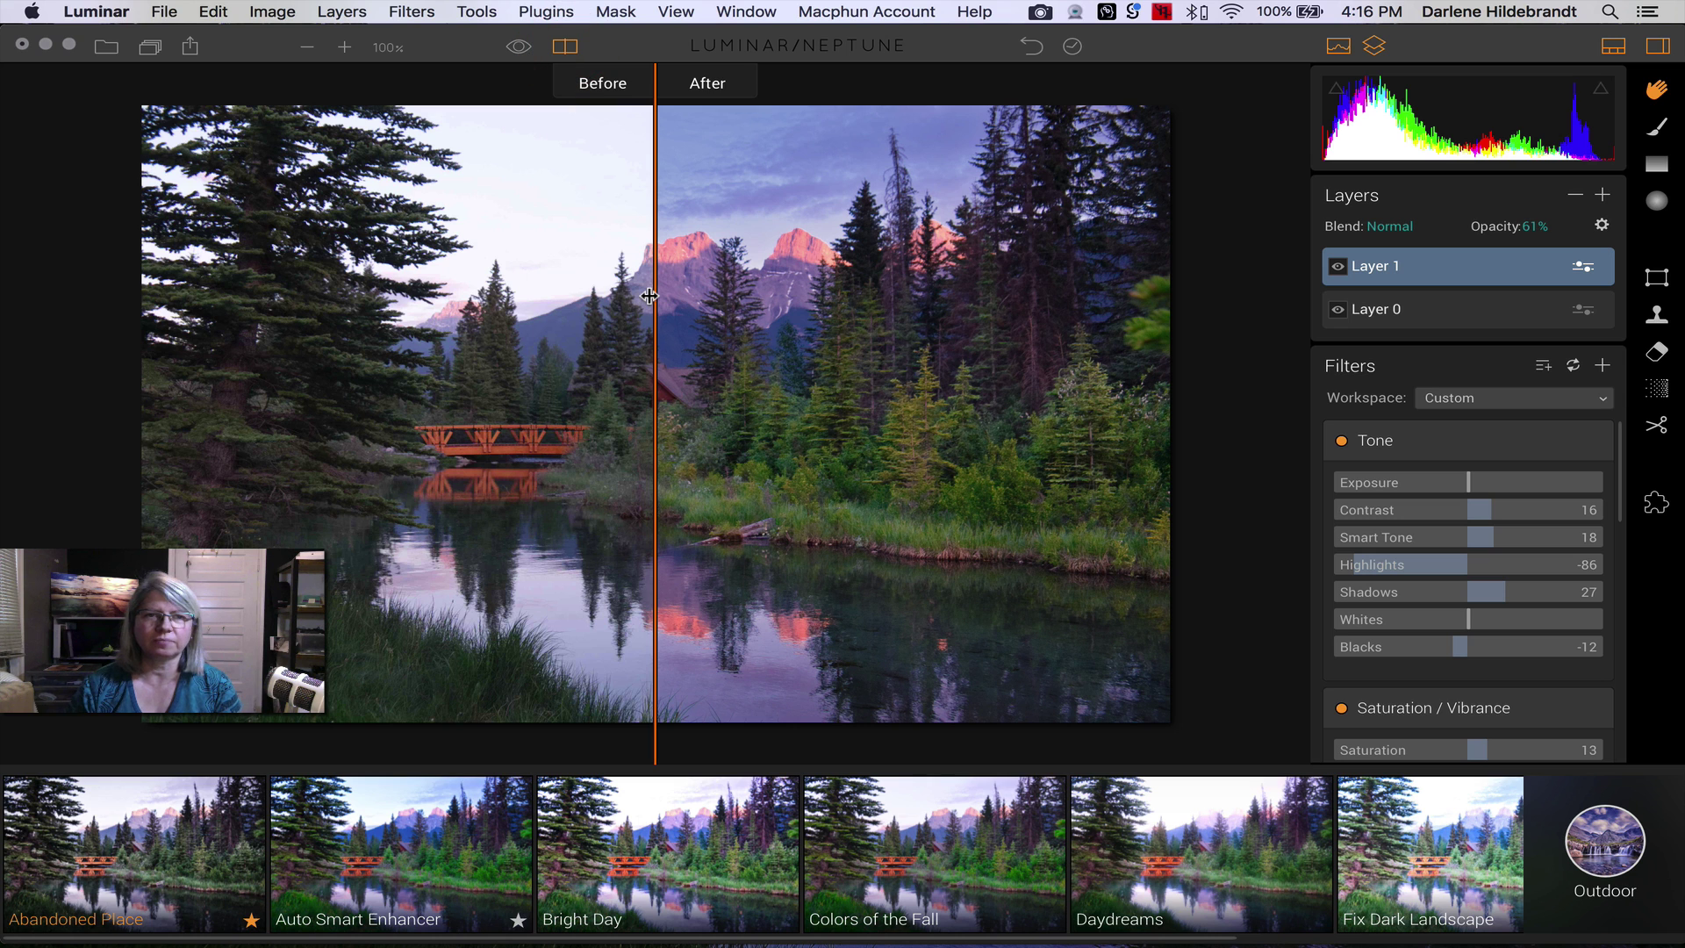
left_click_drag(651, 294, 860, 308)
left_click(565, 46)
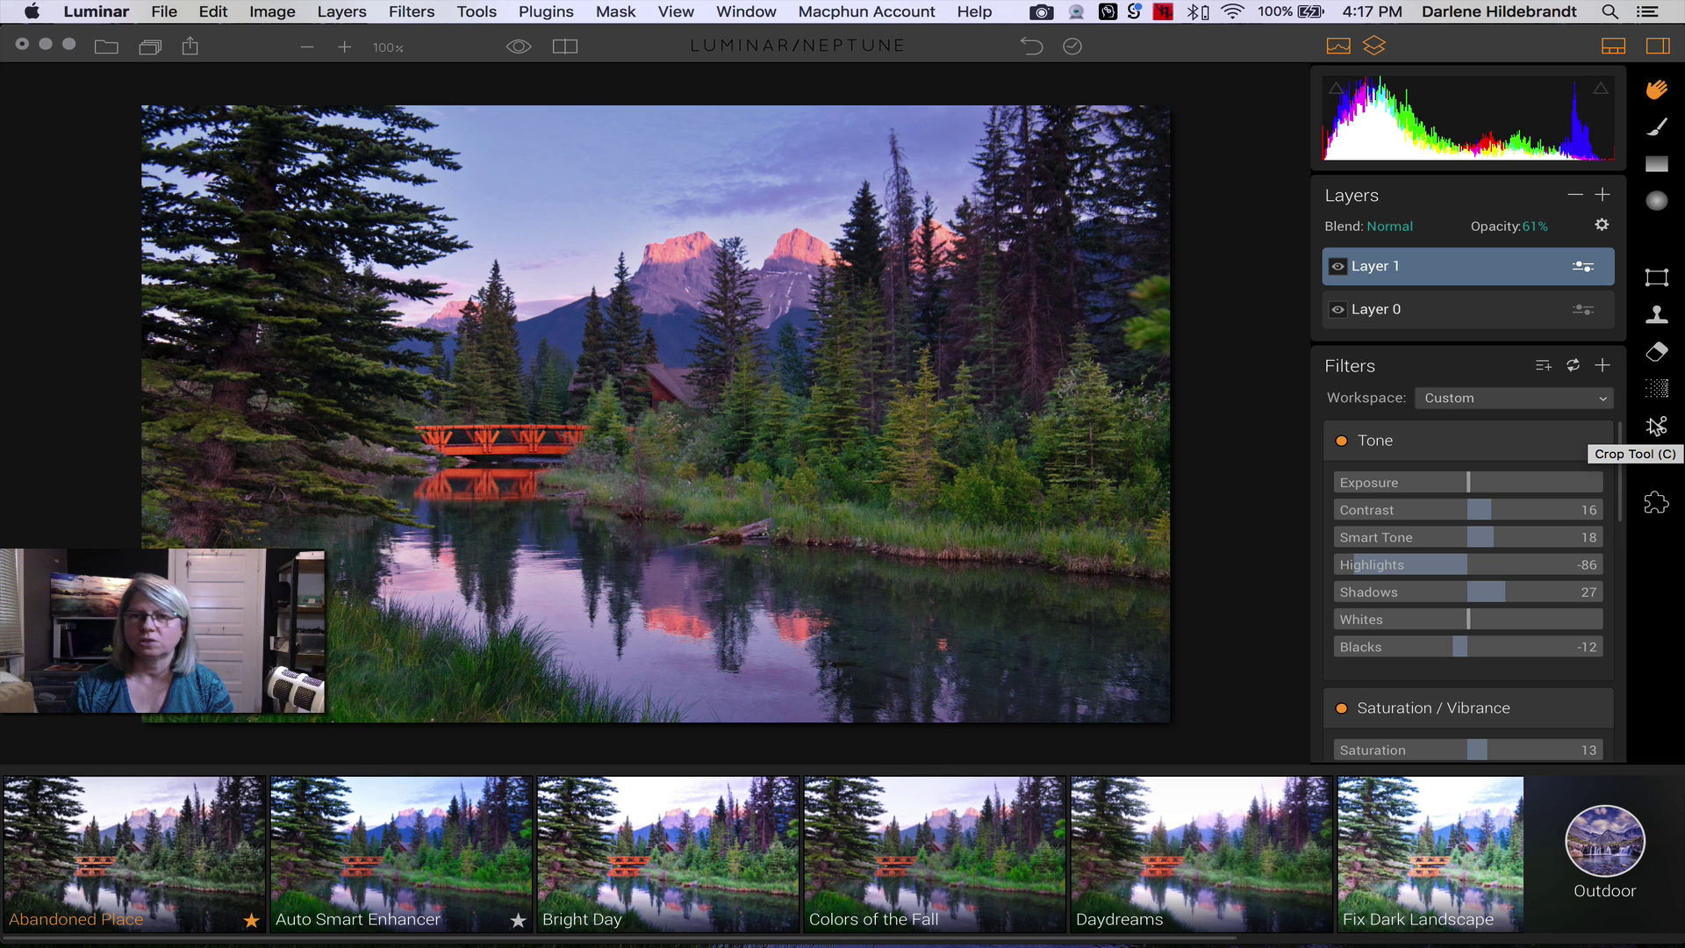
left_click(1657, 427)
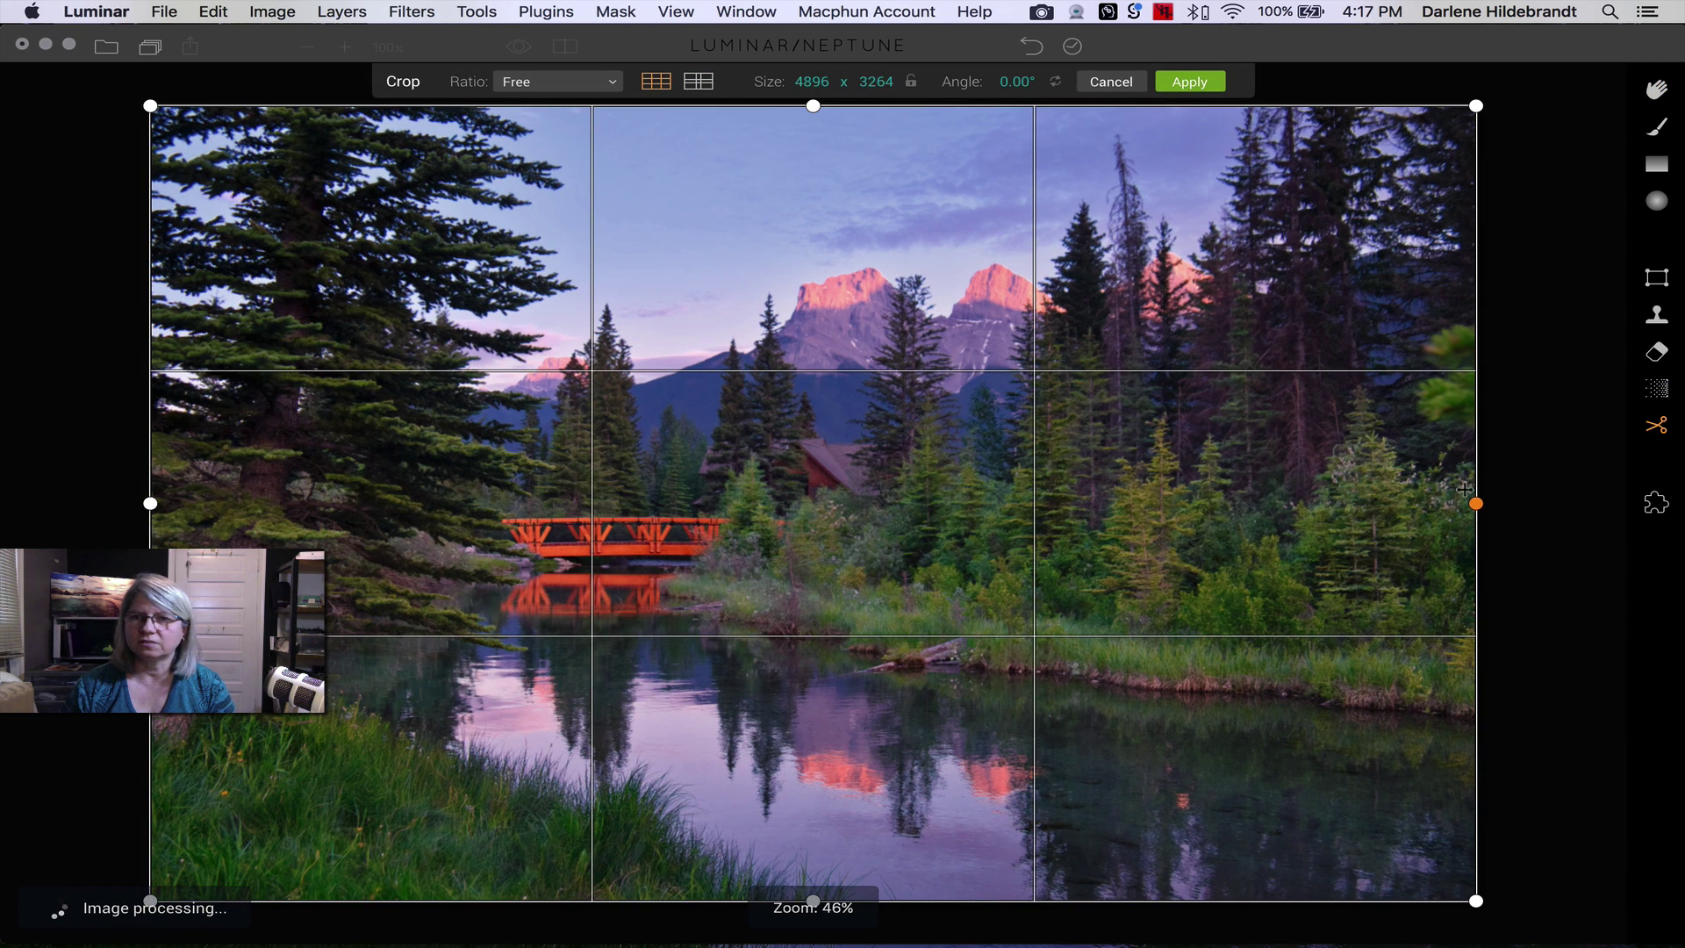
- Trim the right, left and bottom edges with a Free-ratio crop of 4489 × 3125 and apply it
left_click_drag(1475, 503, 1445, 501)
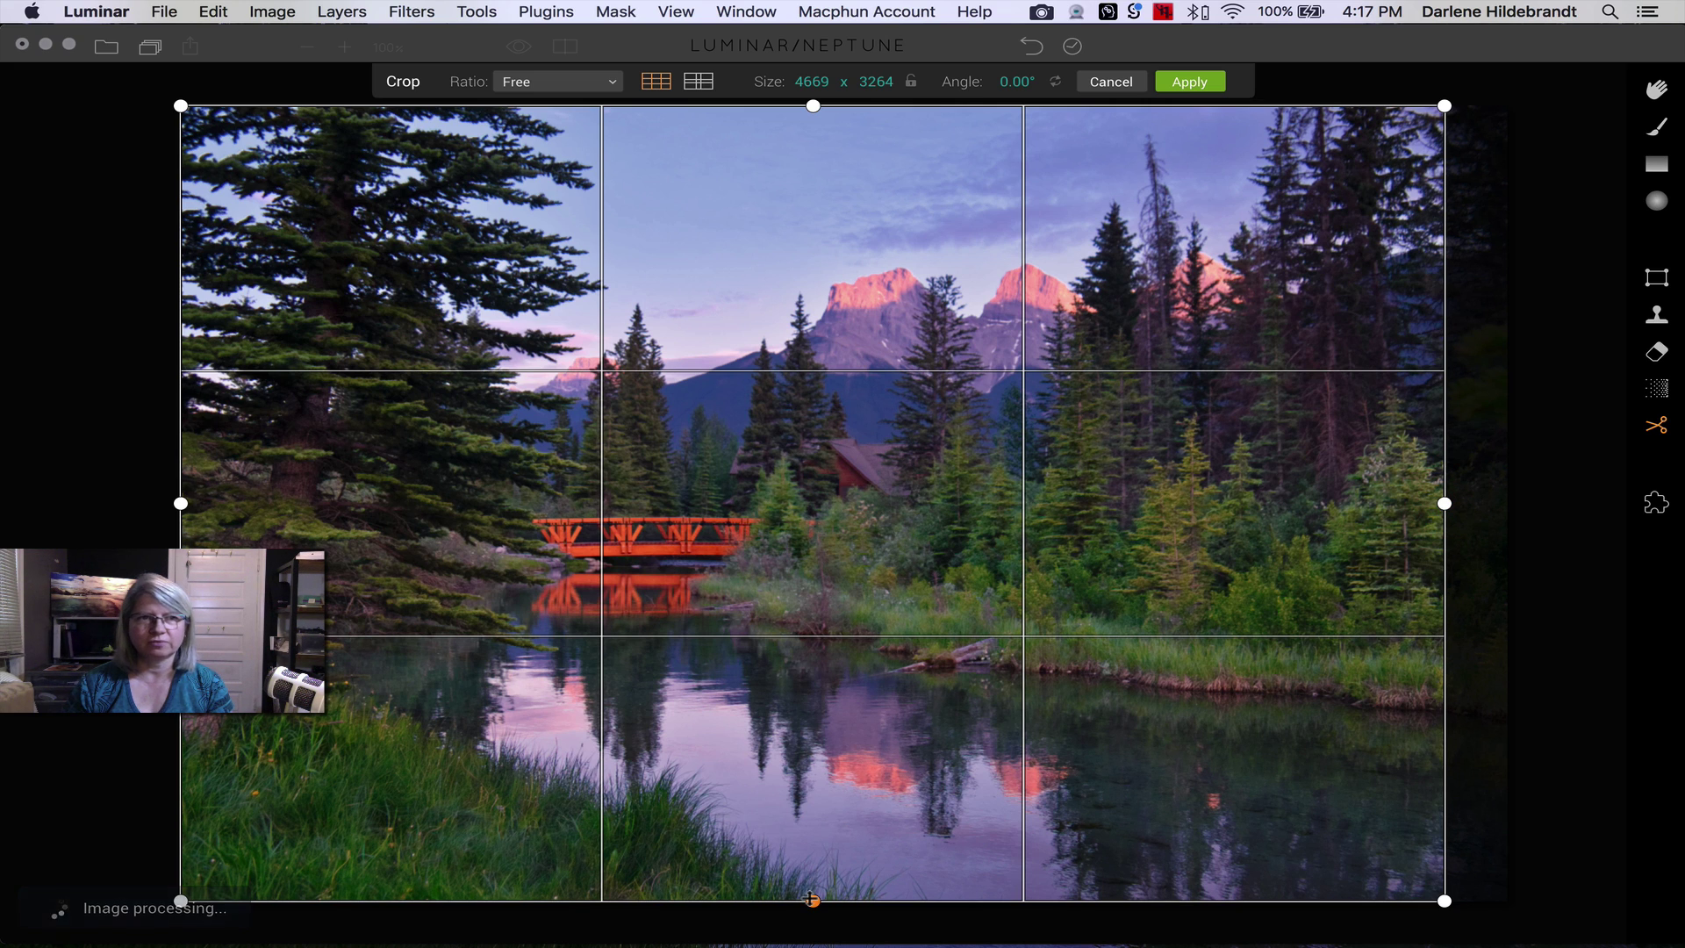
left_click_drag(181, 504, 205, 504)
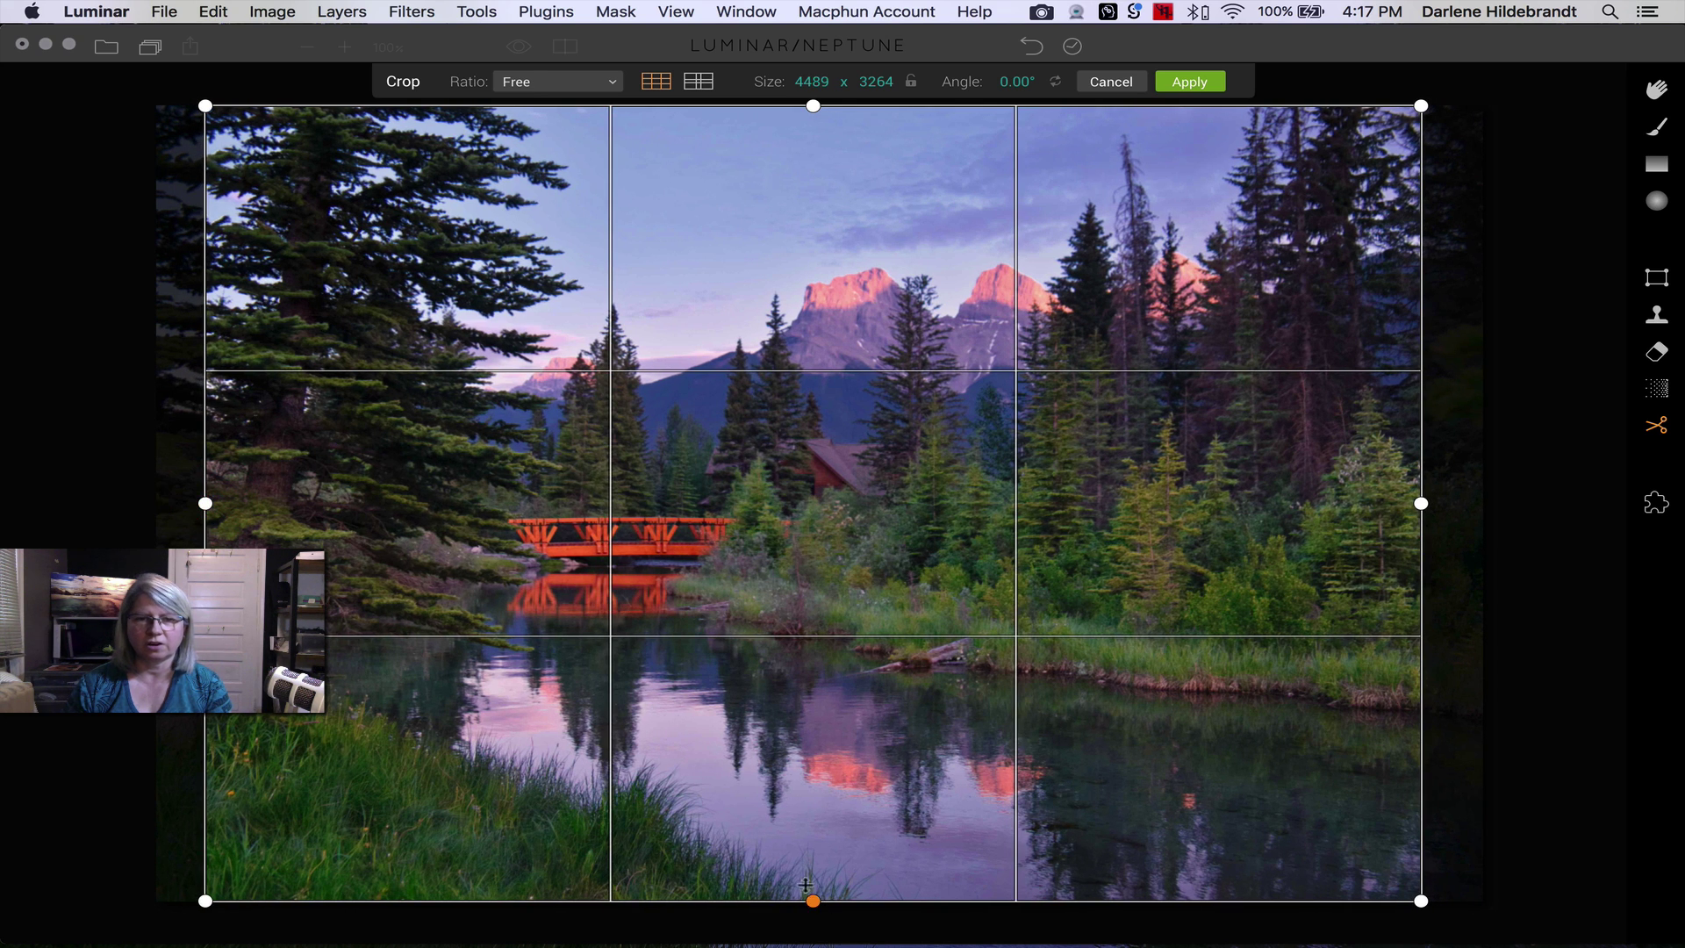
left_click_drag(812, 901, 811, 885)
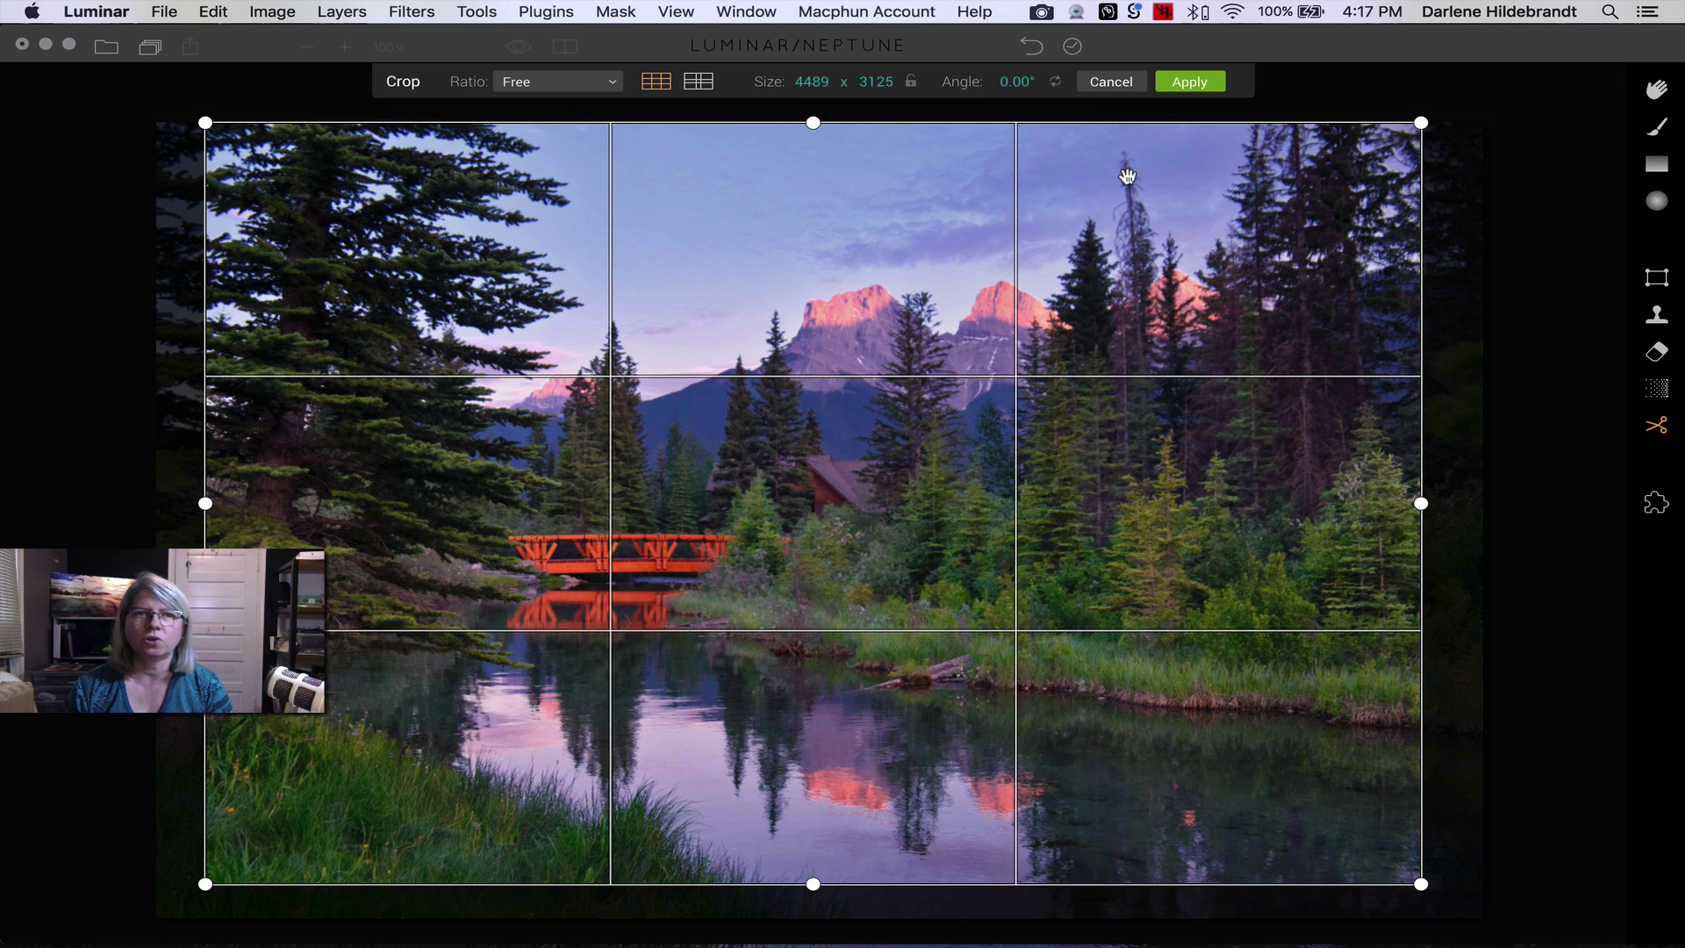
left_click(567, 87)
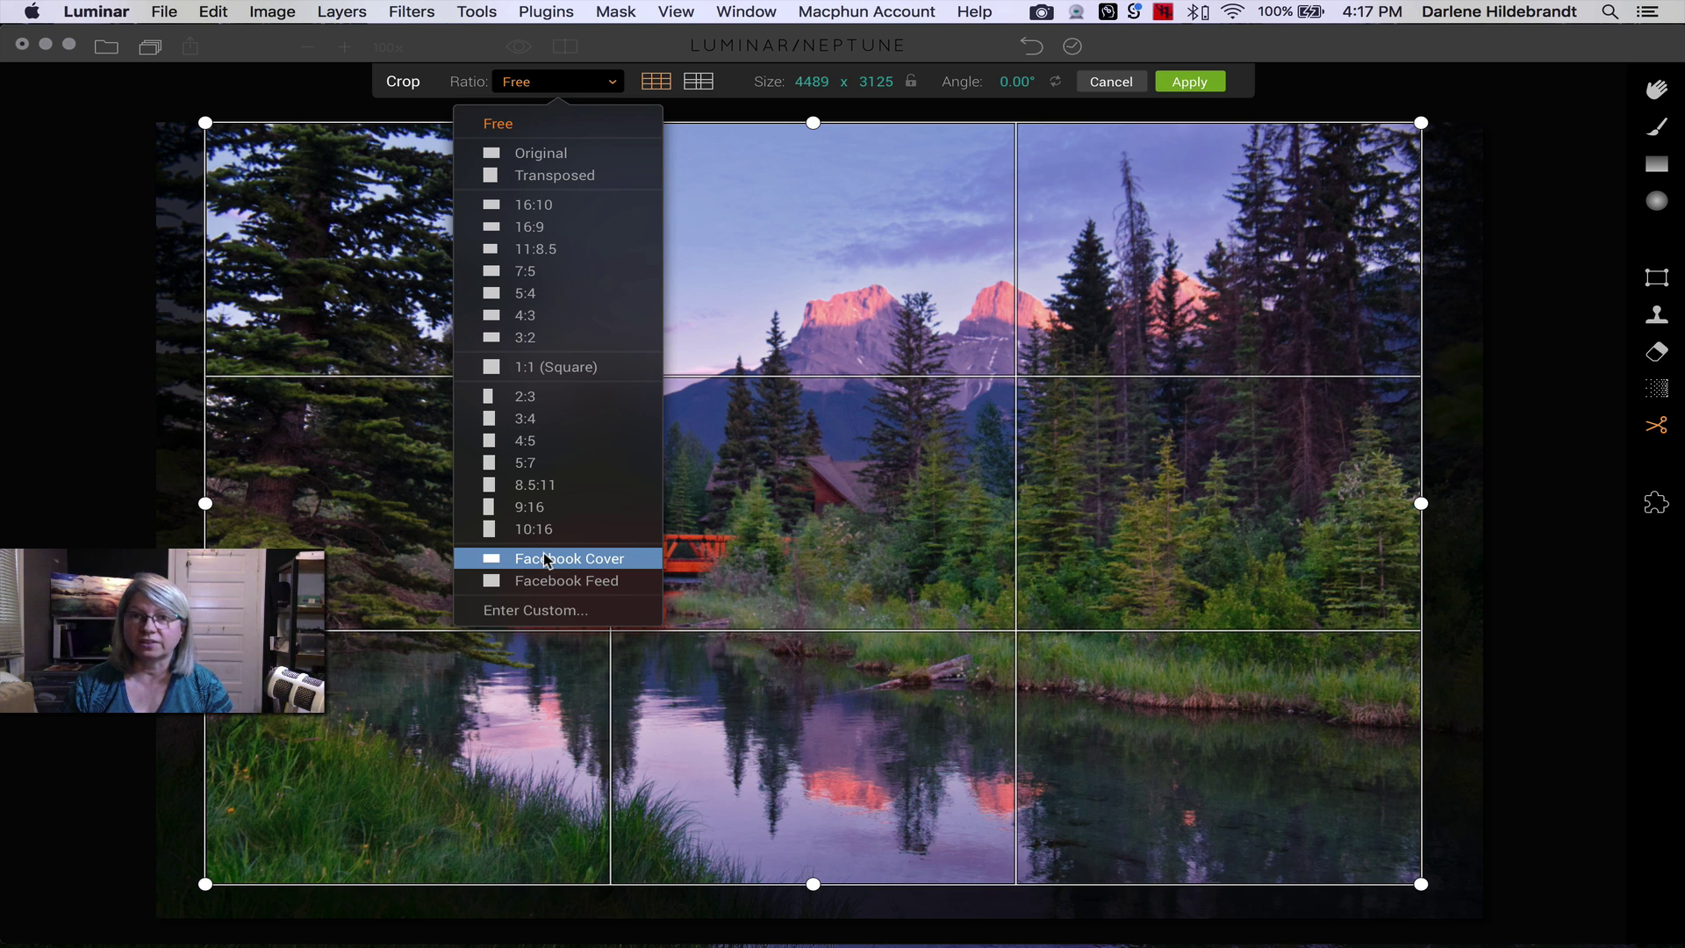
left_click(1373, 81)
left_click(1191, 82)
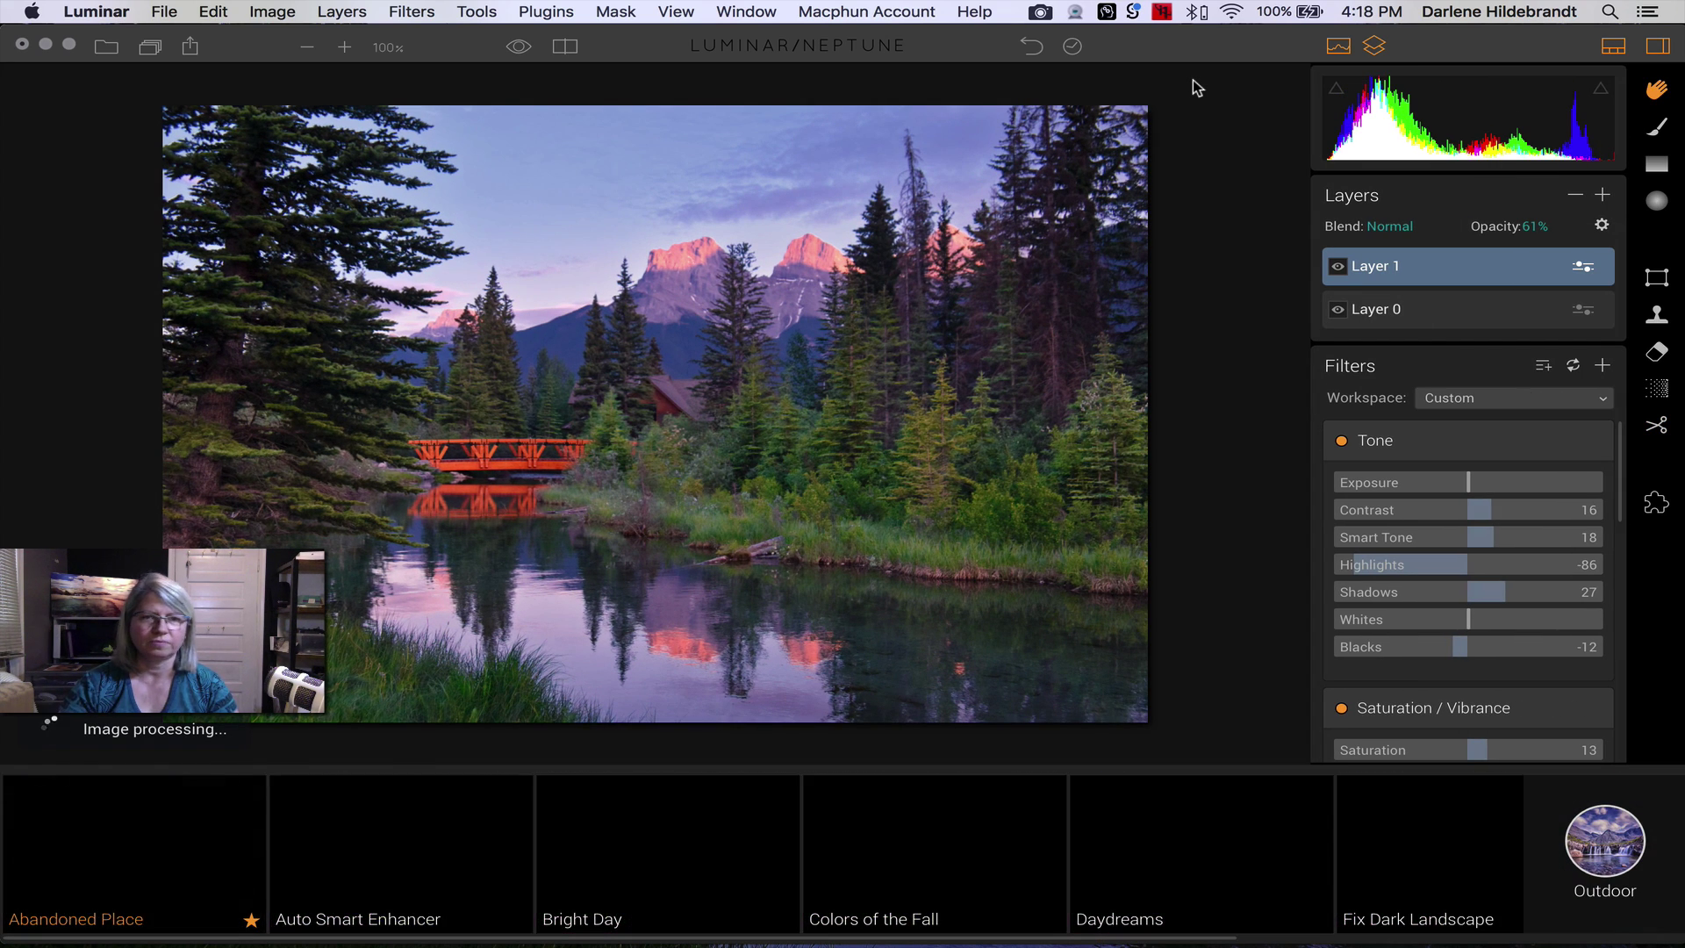
- Preview the original unedited photo twice, then bring up the File menu
left_click(518, 49)
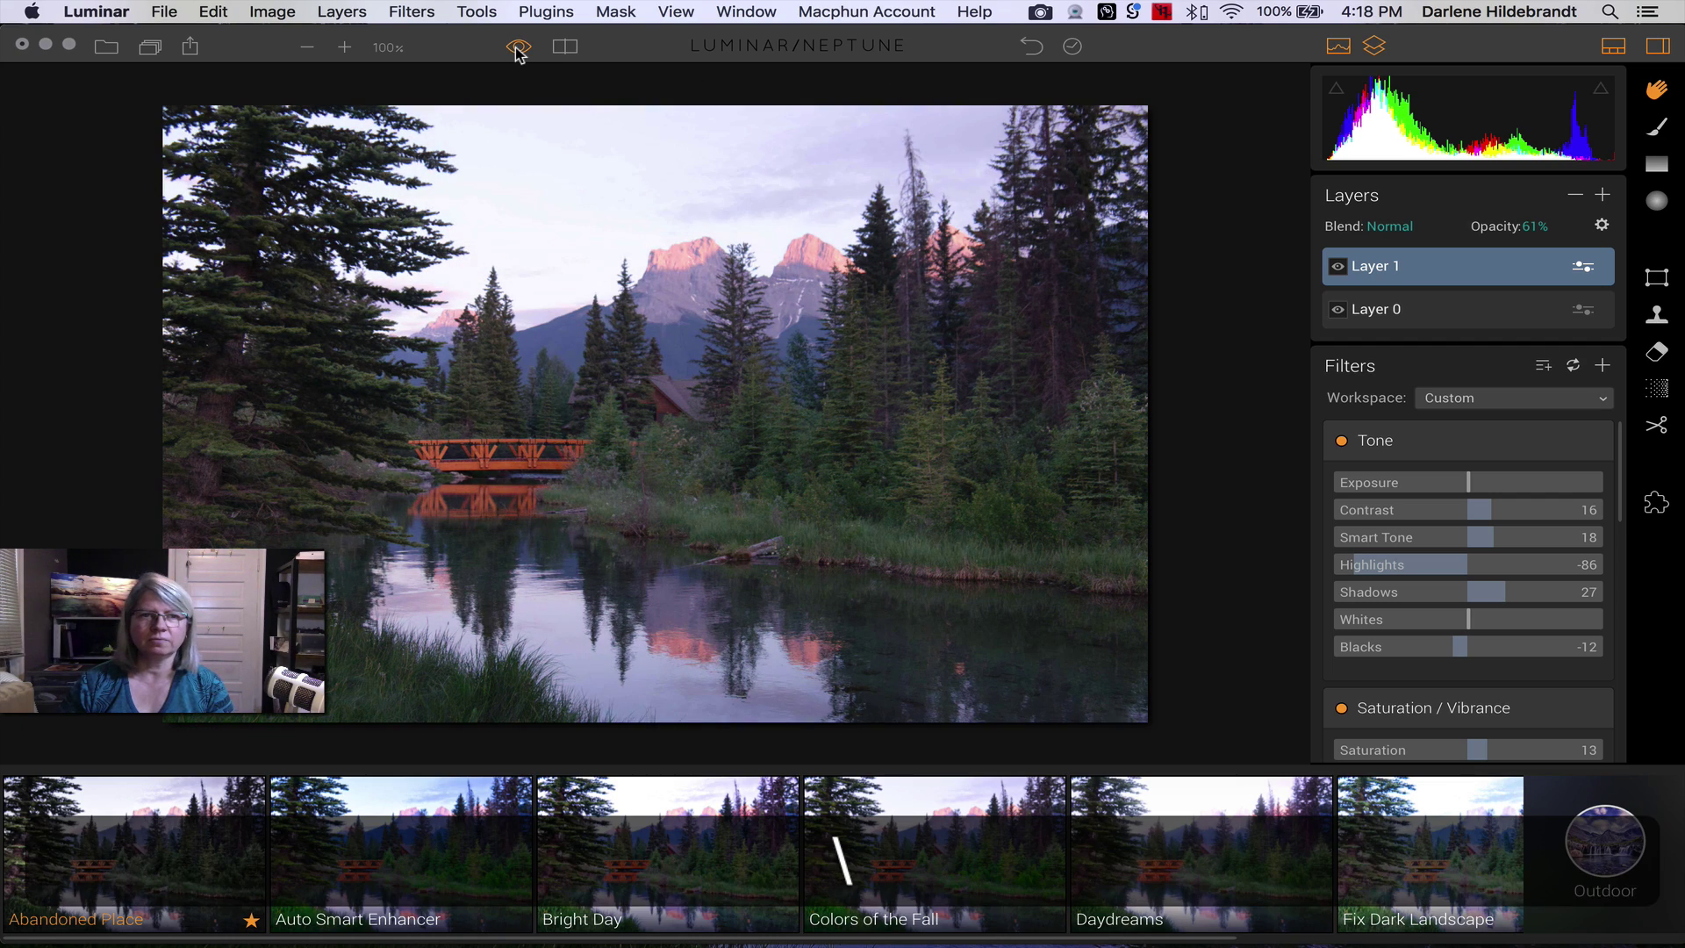
left_click(516, 49)
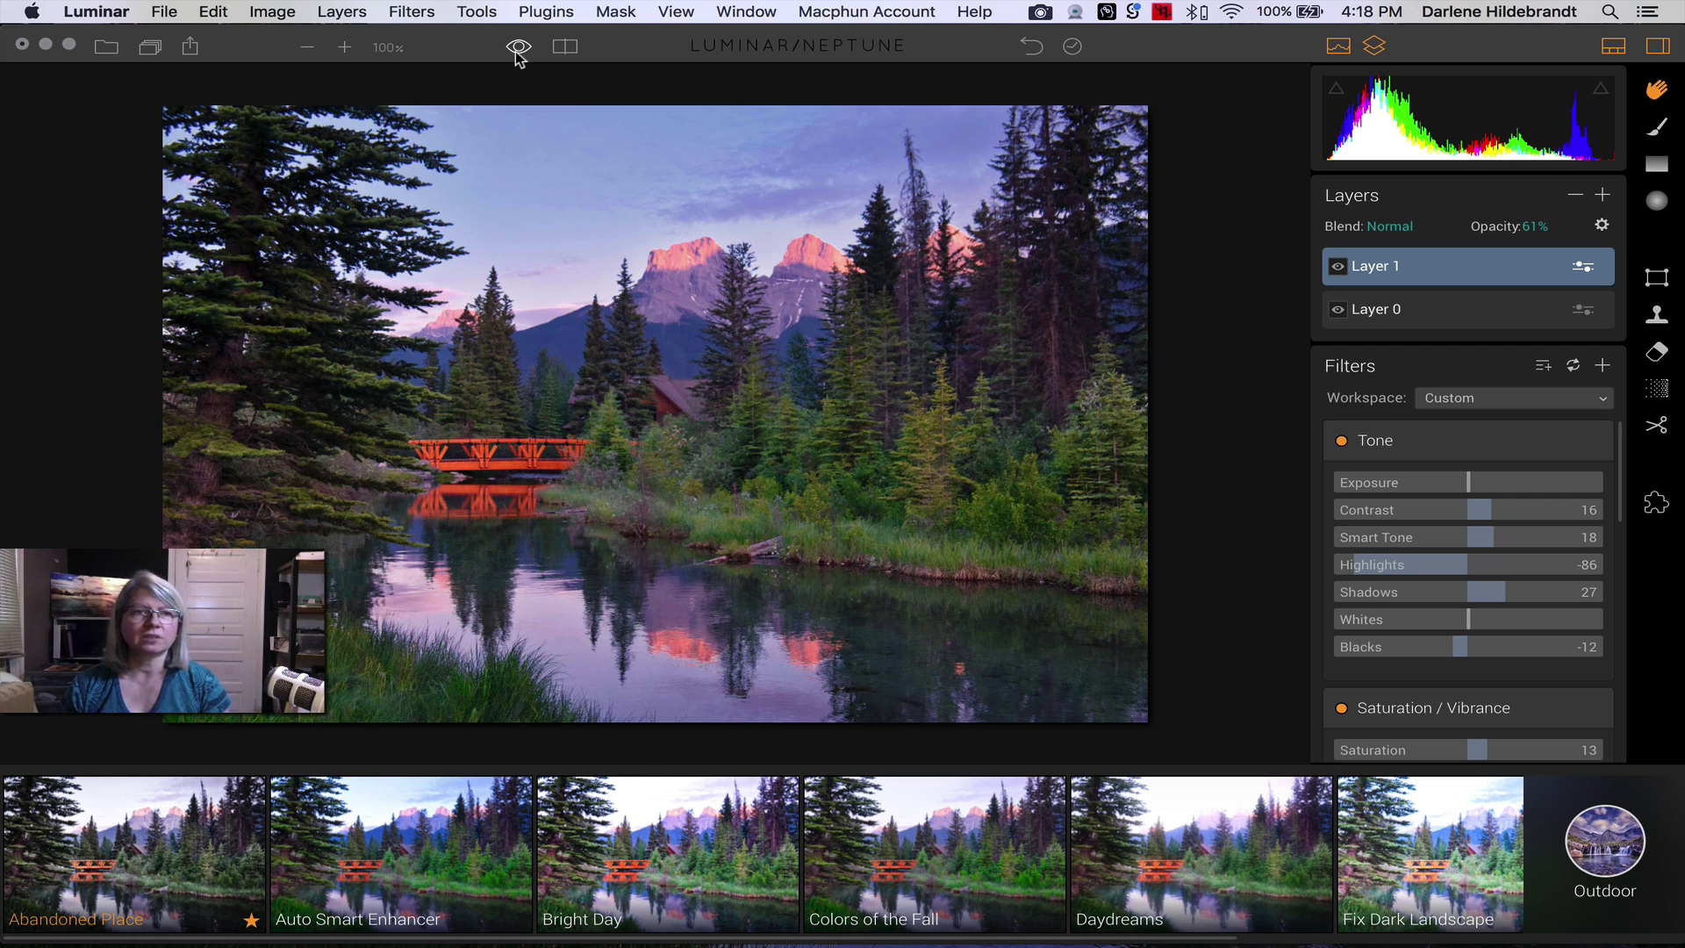
left_click(169, 12)
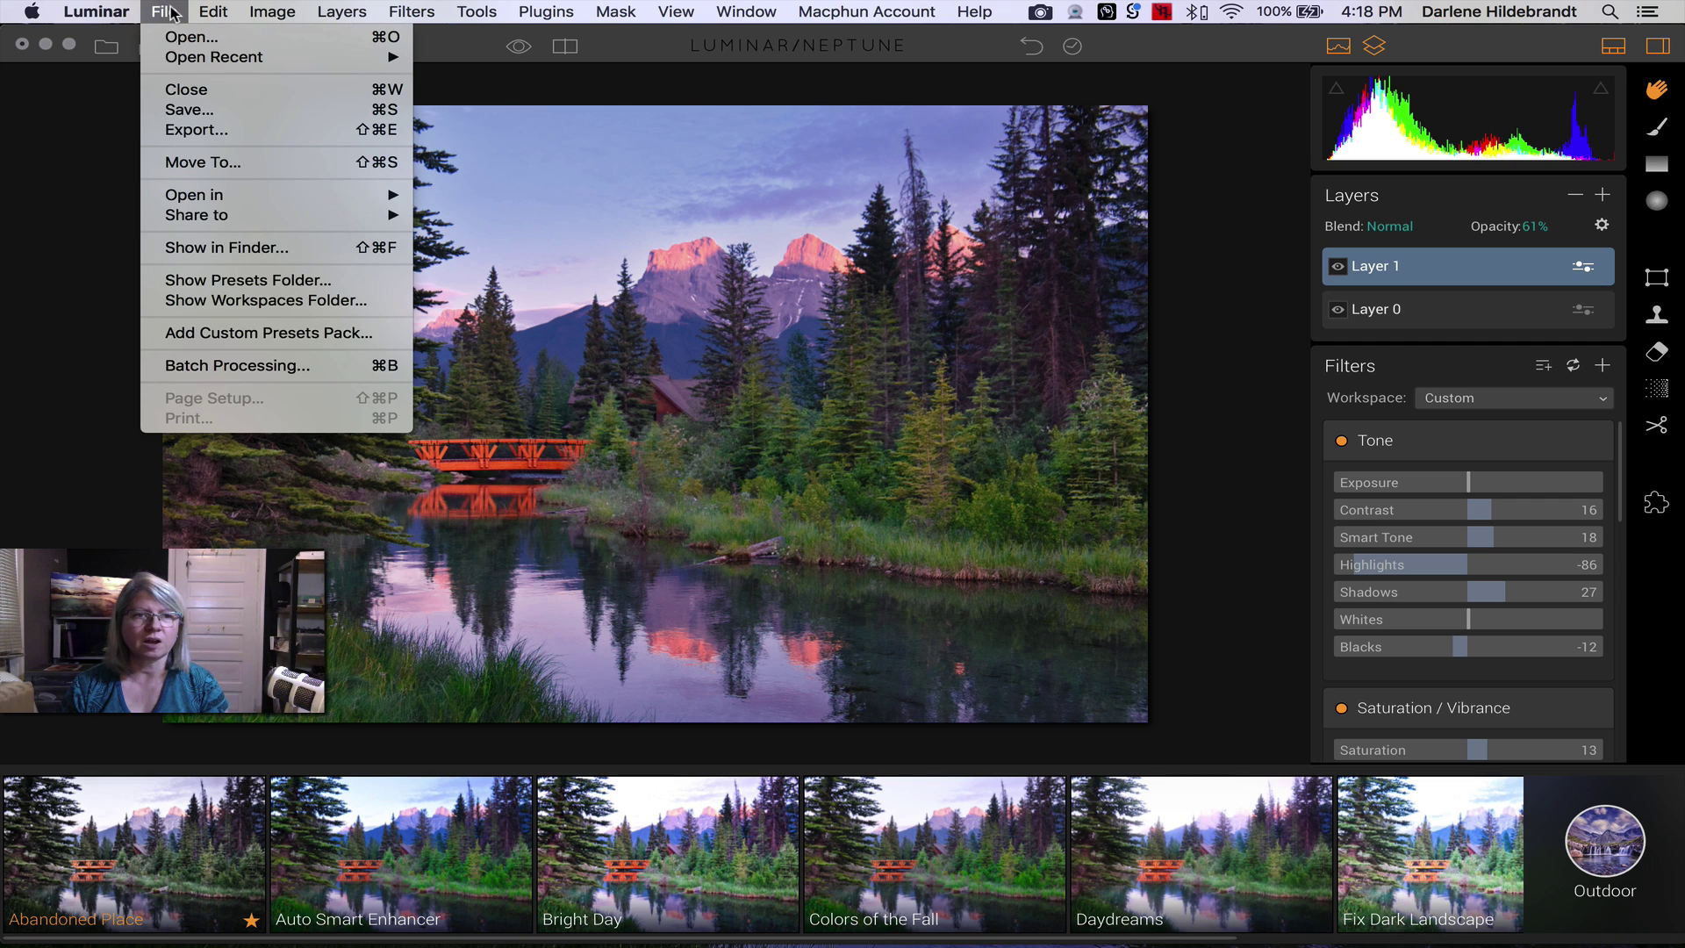
- Save as Canmore-Jun2015-0115.raf.lmnr in Sample images > Luminar files, keeping Save history to Document
left_click(189, 108)
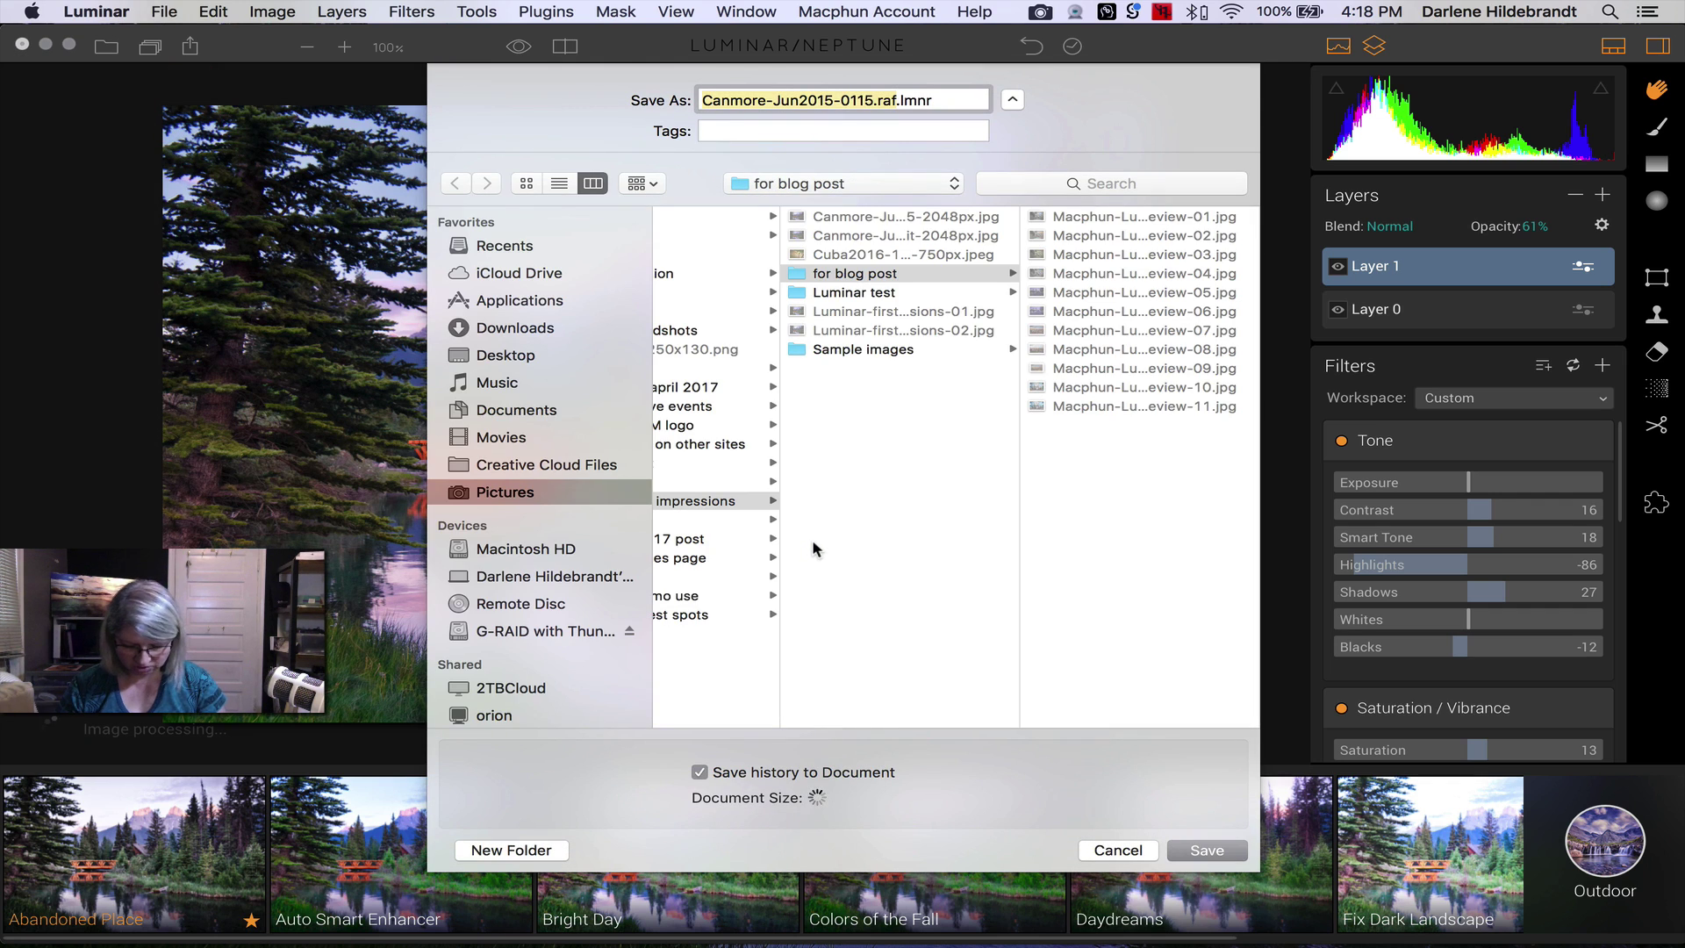
left_click(852, 348)
left_click(1066, 349)
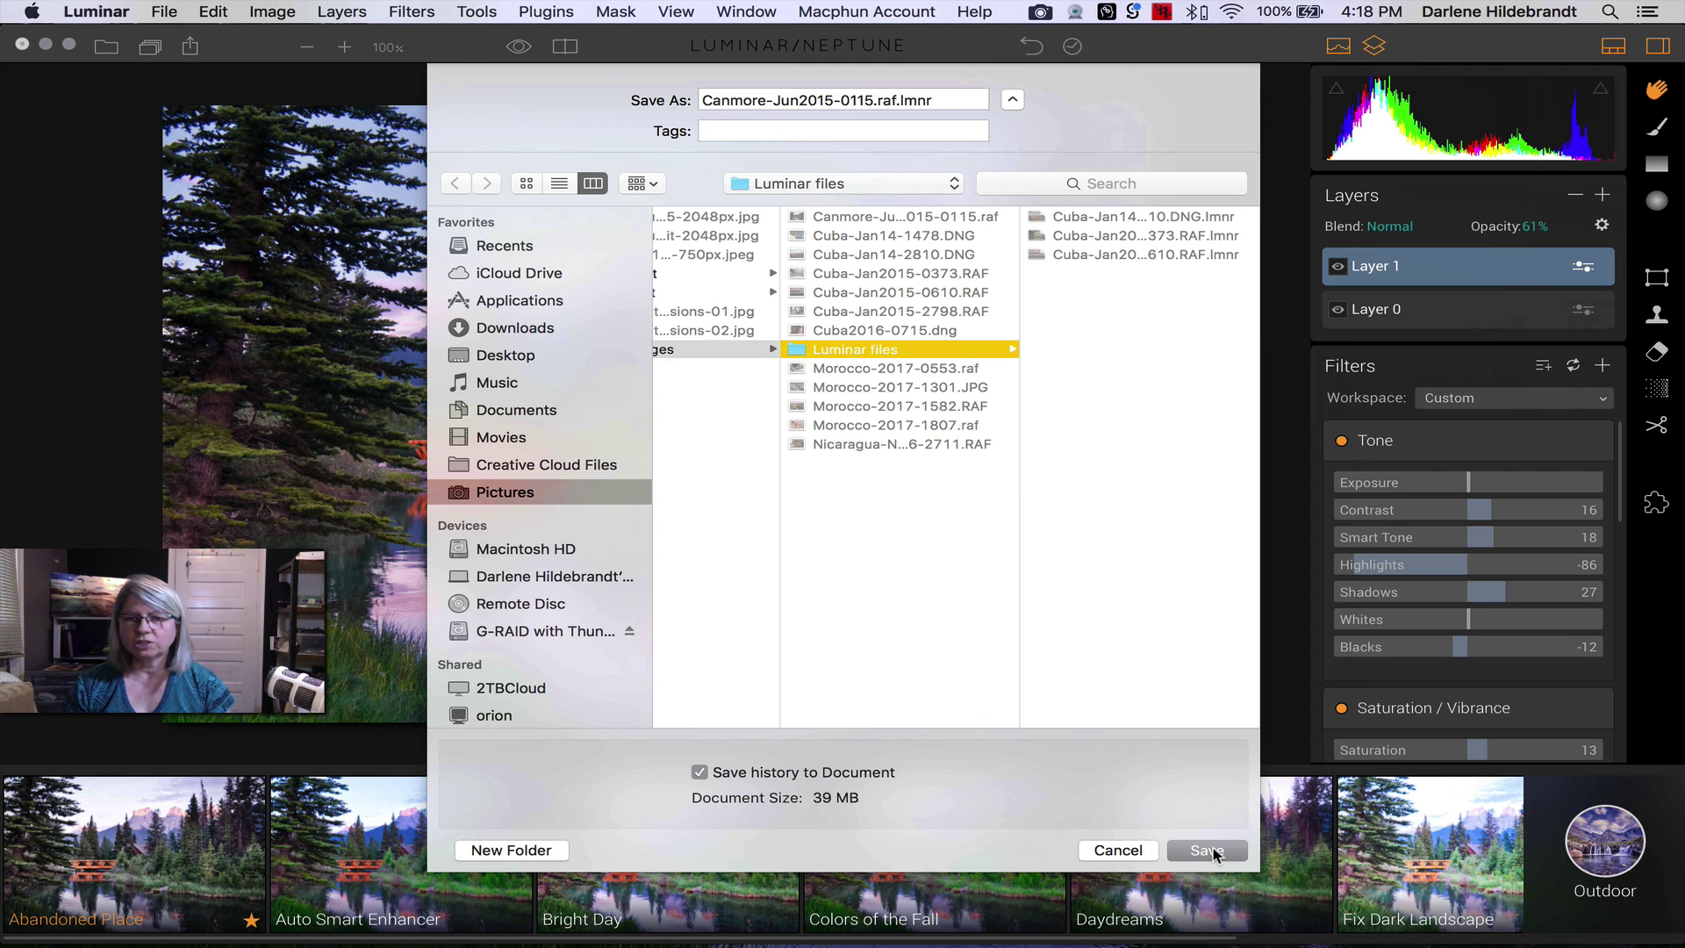
key("super")
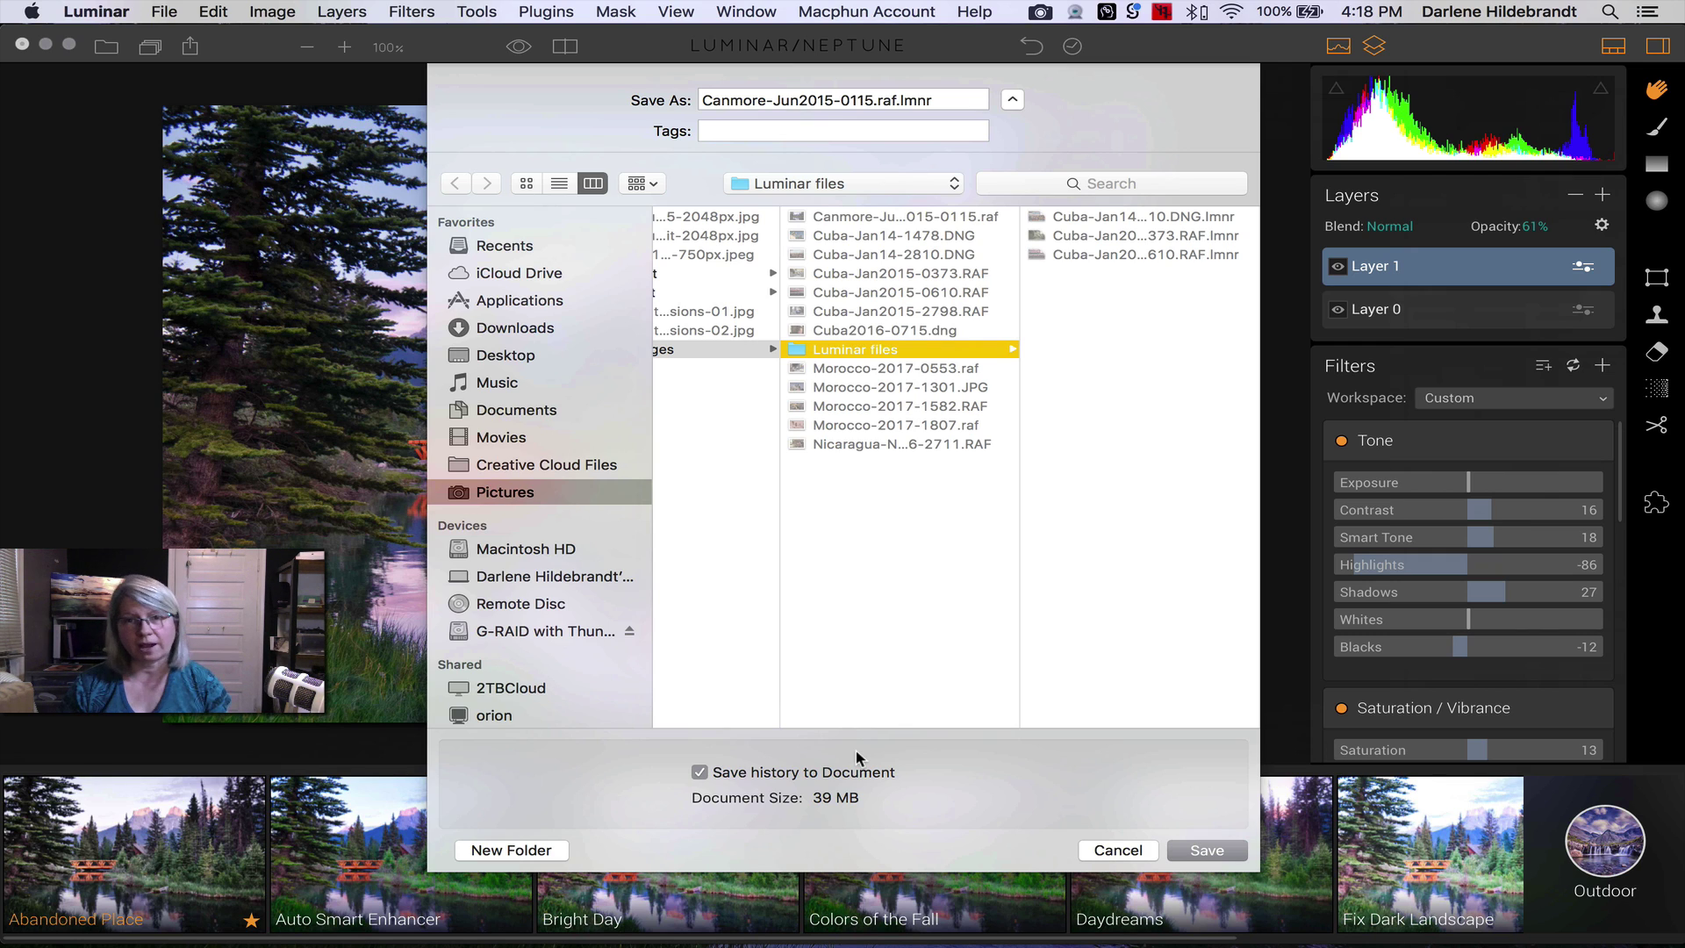
left_click(699, 773)
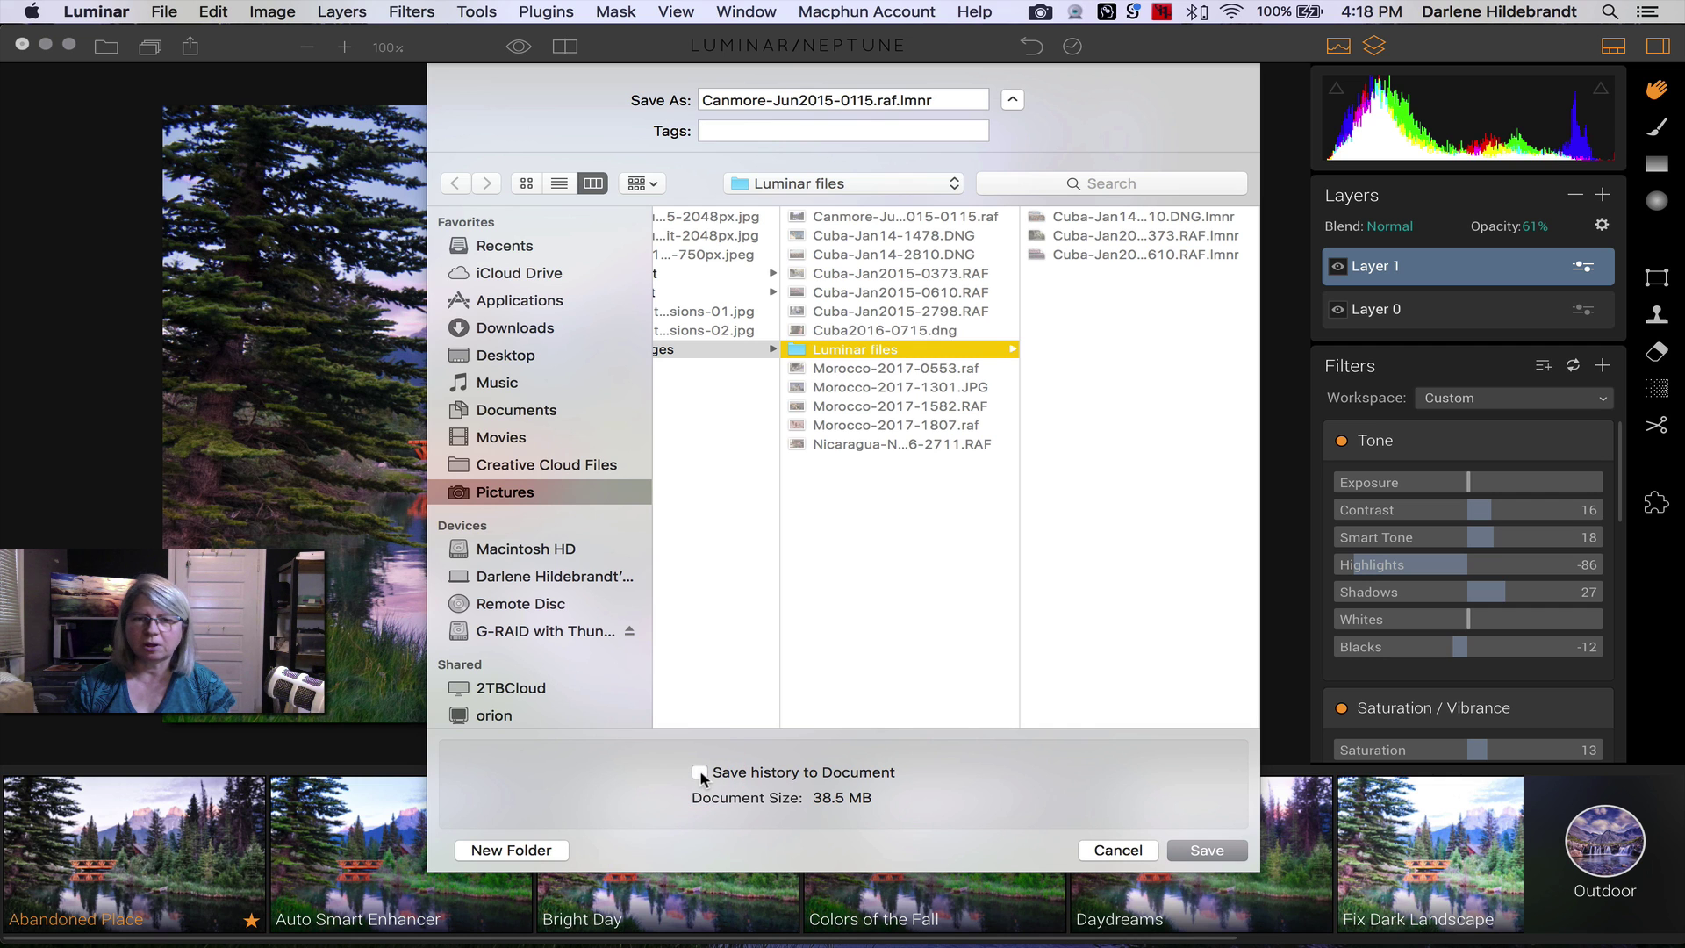
left_click(700, 773)
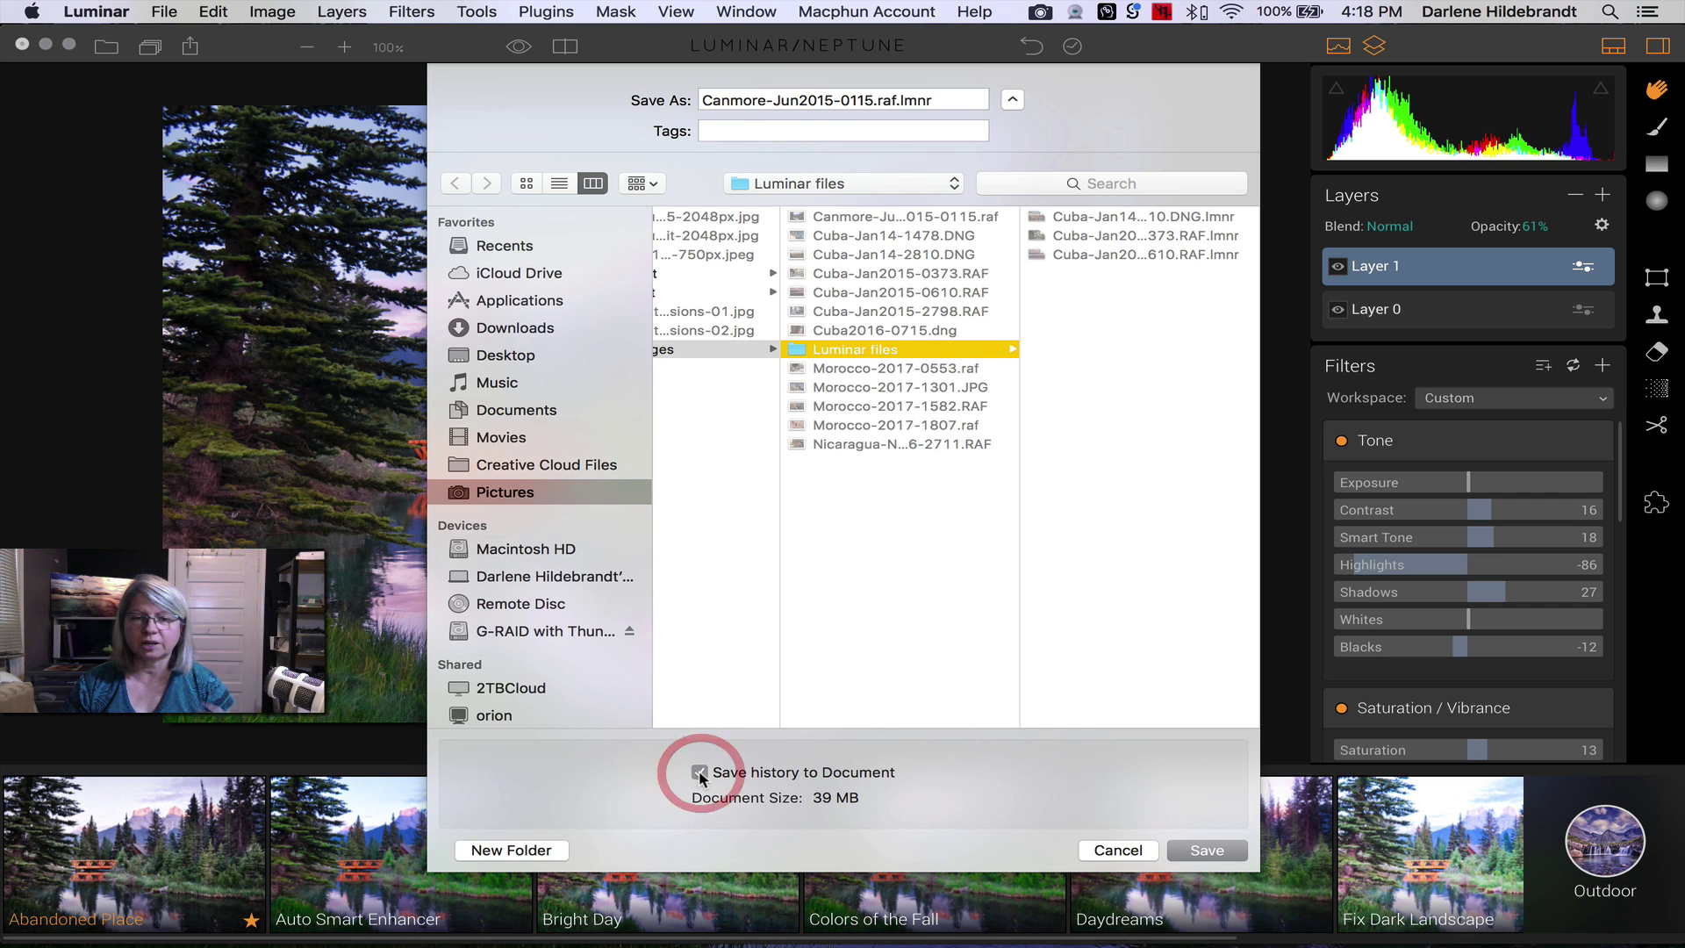
left_click(1208, 851)
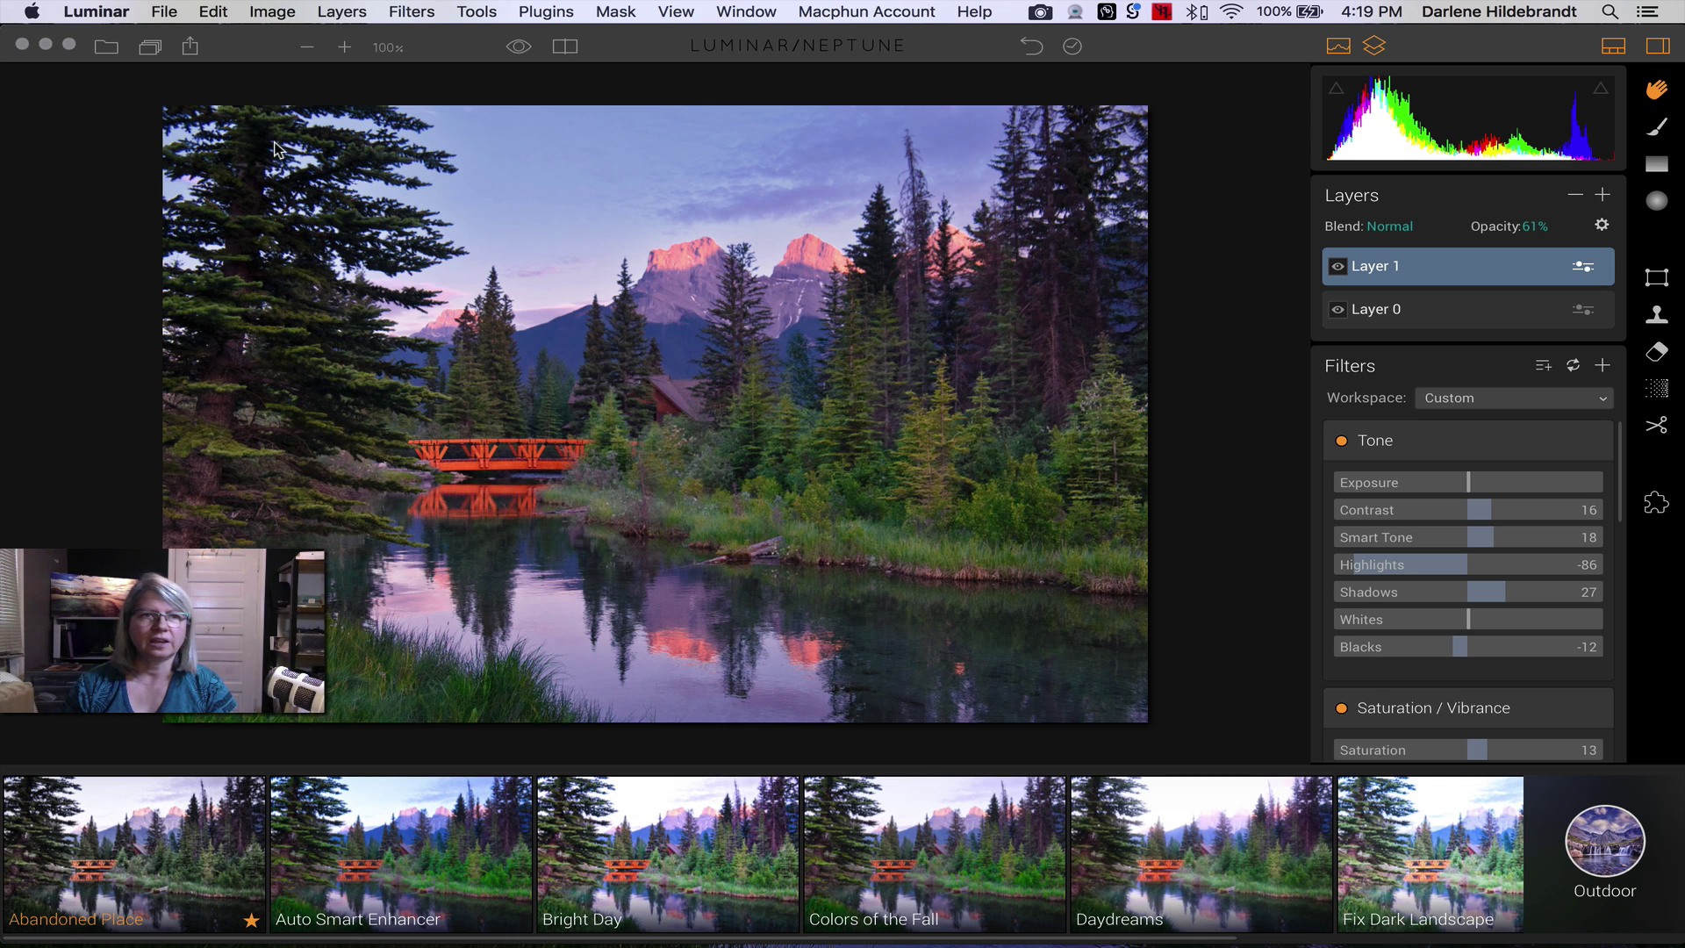
- Share the edited photo to Mail via File > Share to
left_click(162, 11)
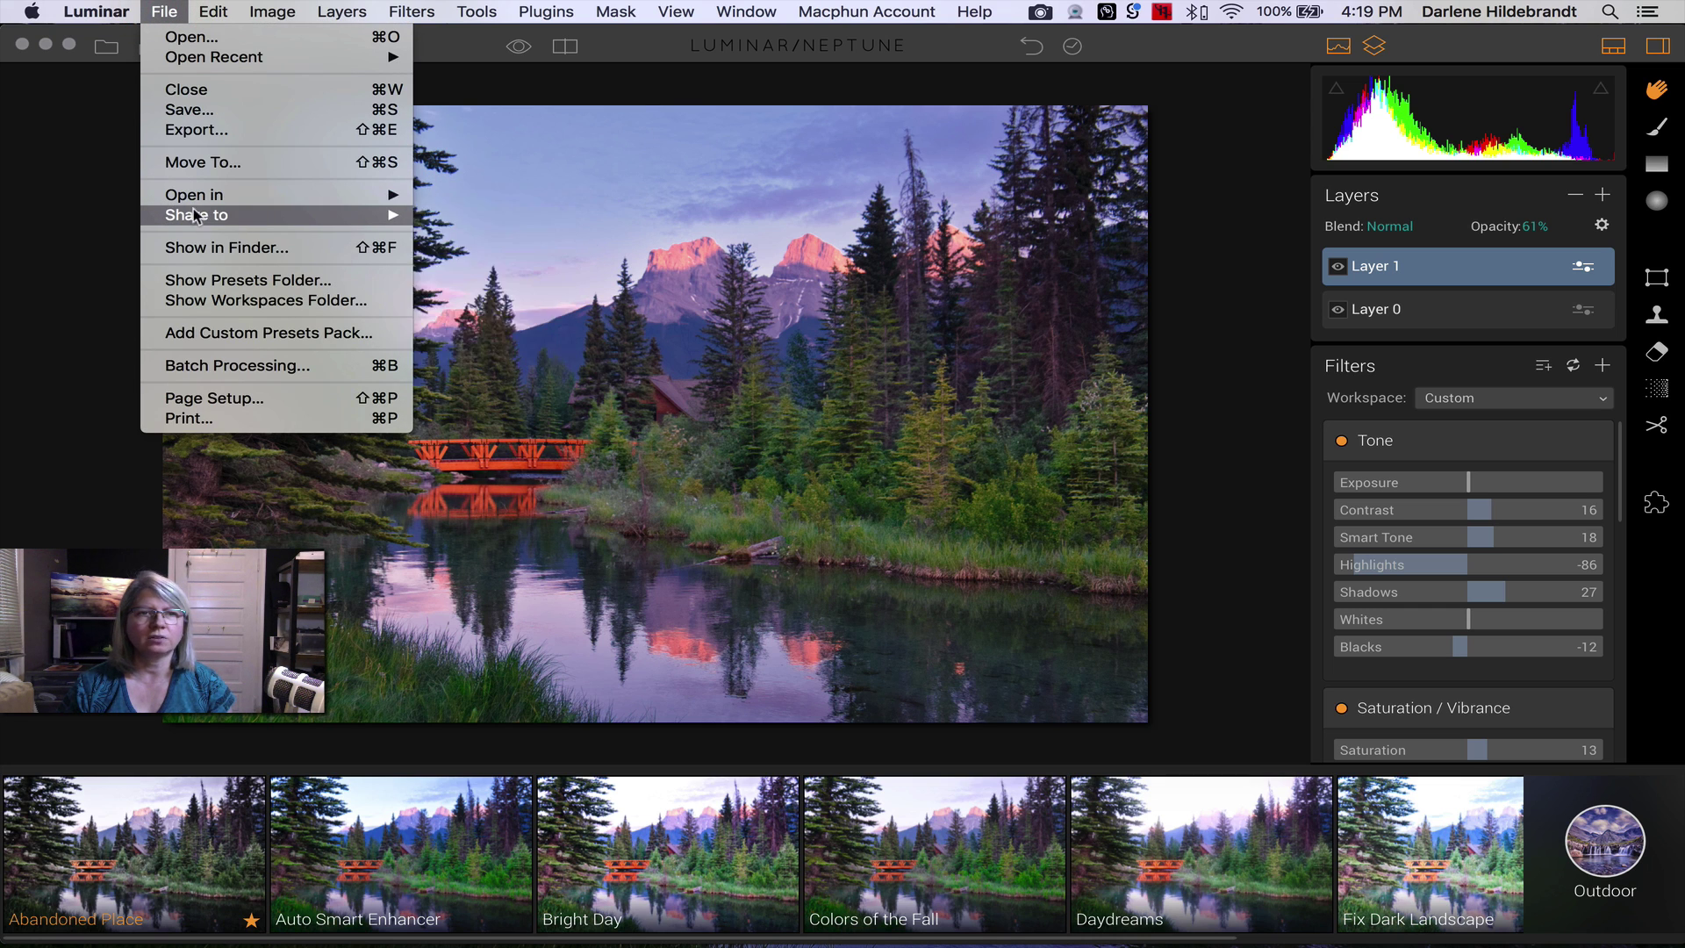
left_click(162, 10)
left_click(162, 11)
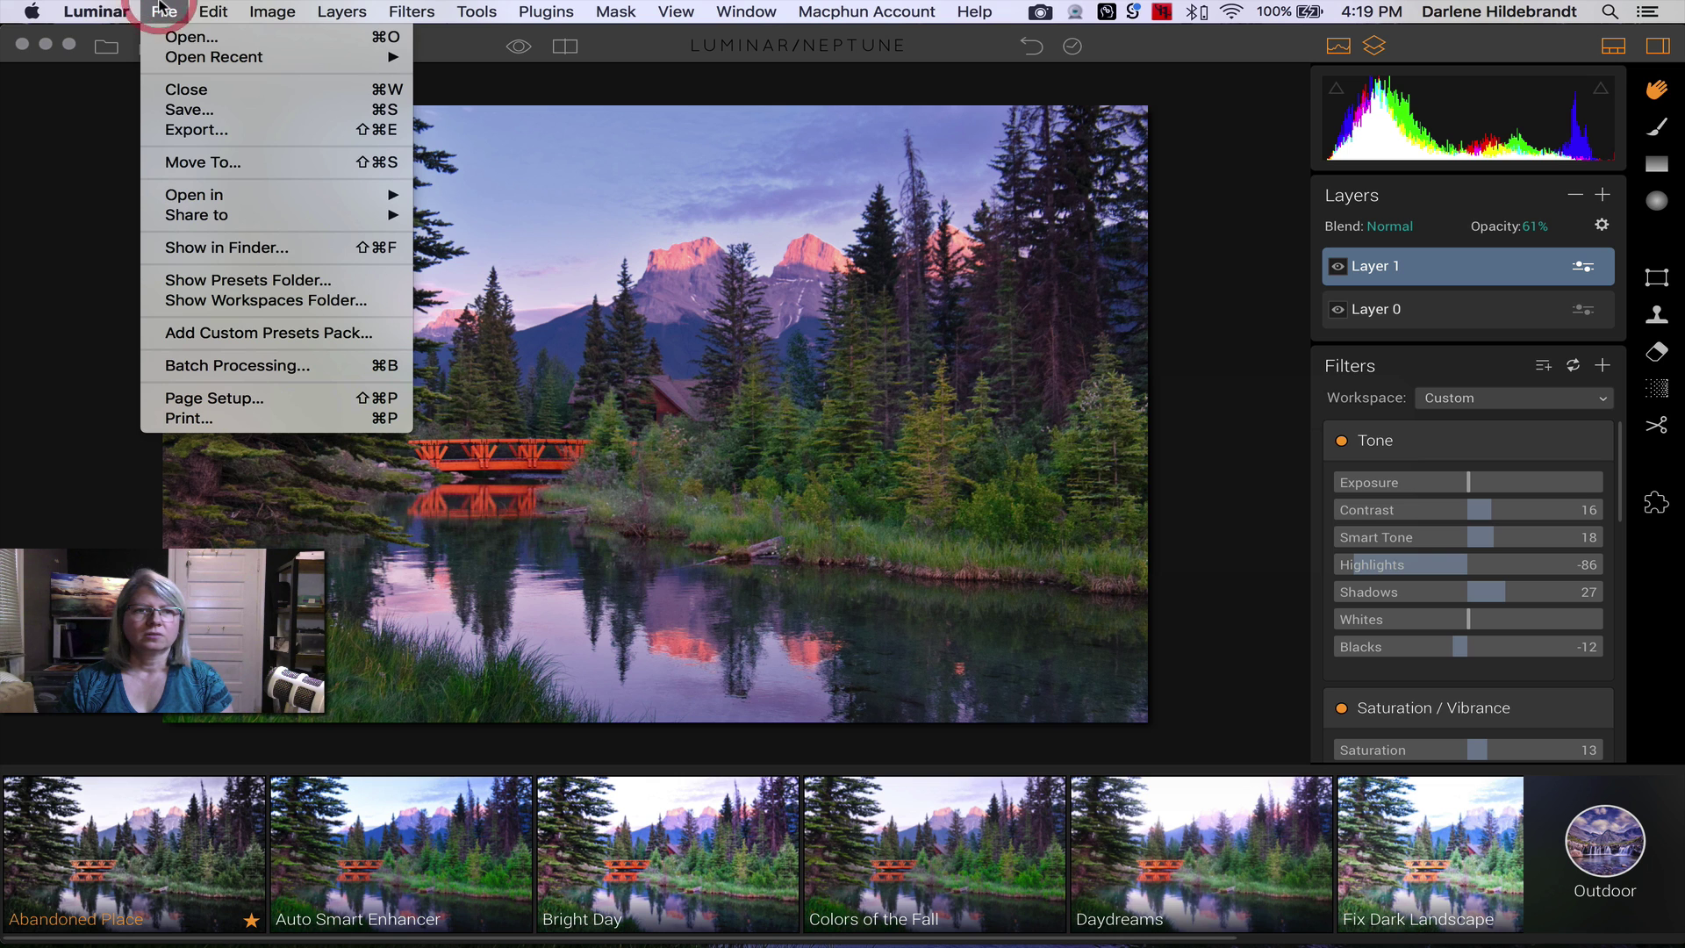
mouse_move(256, 214)
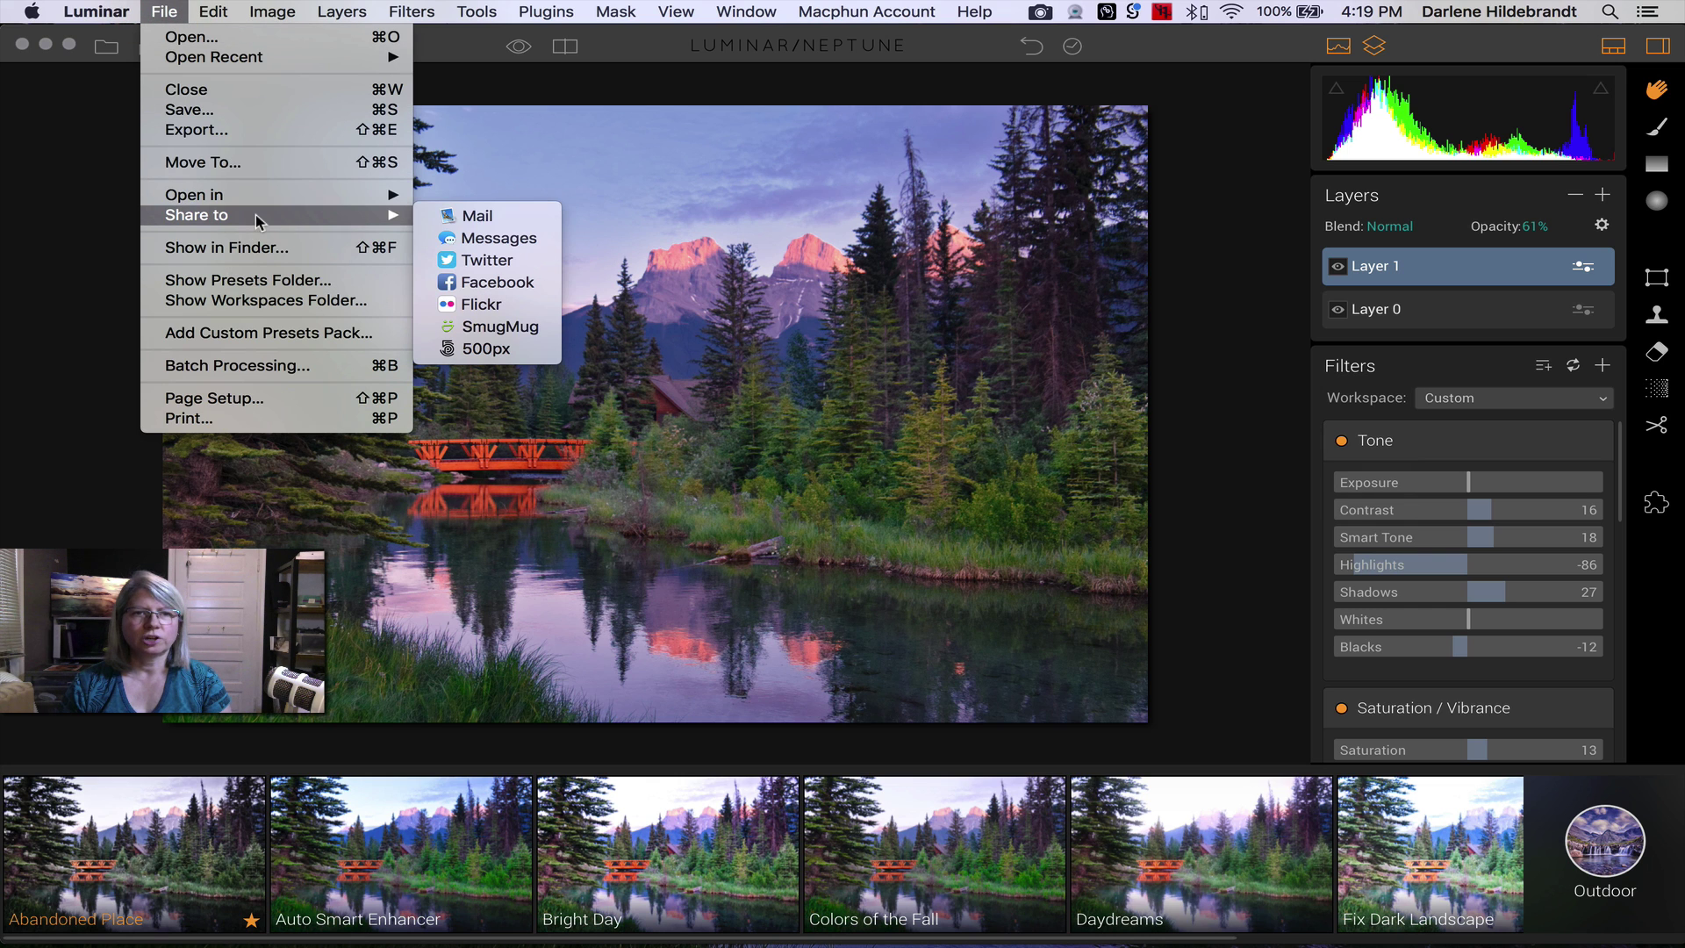
left_click(439, 218)
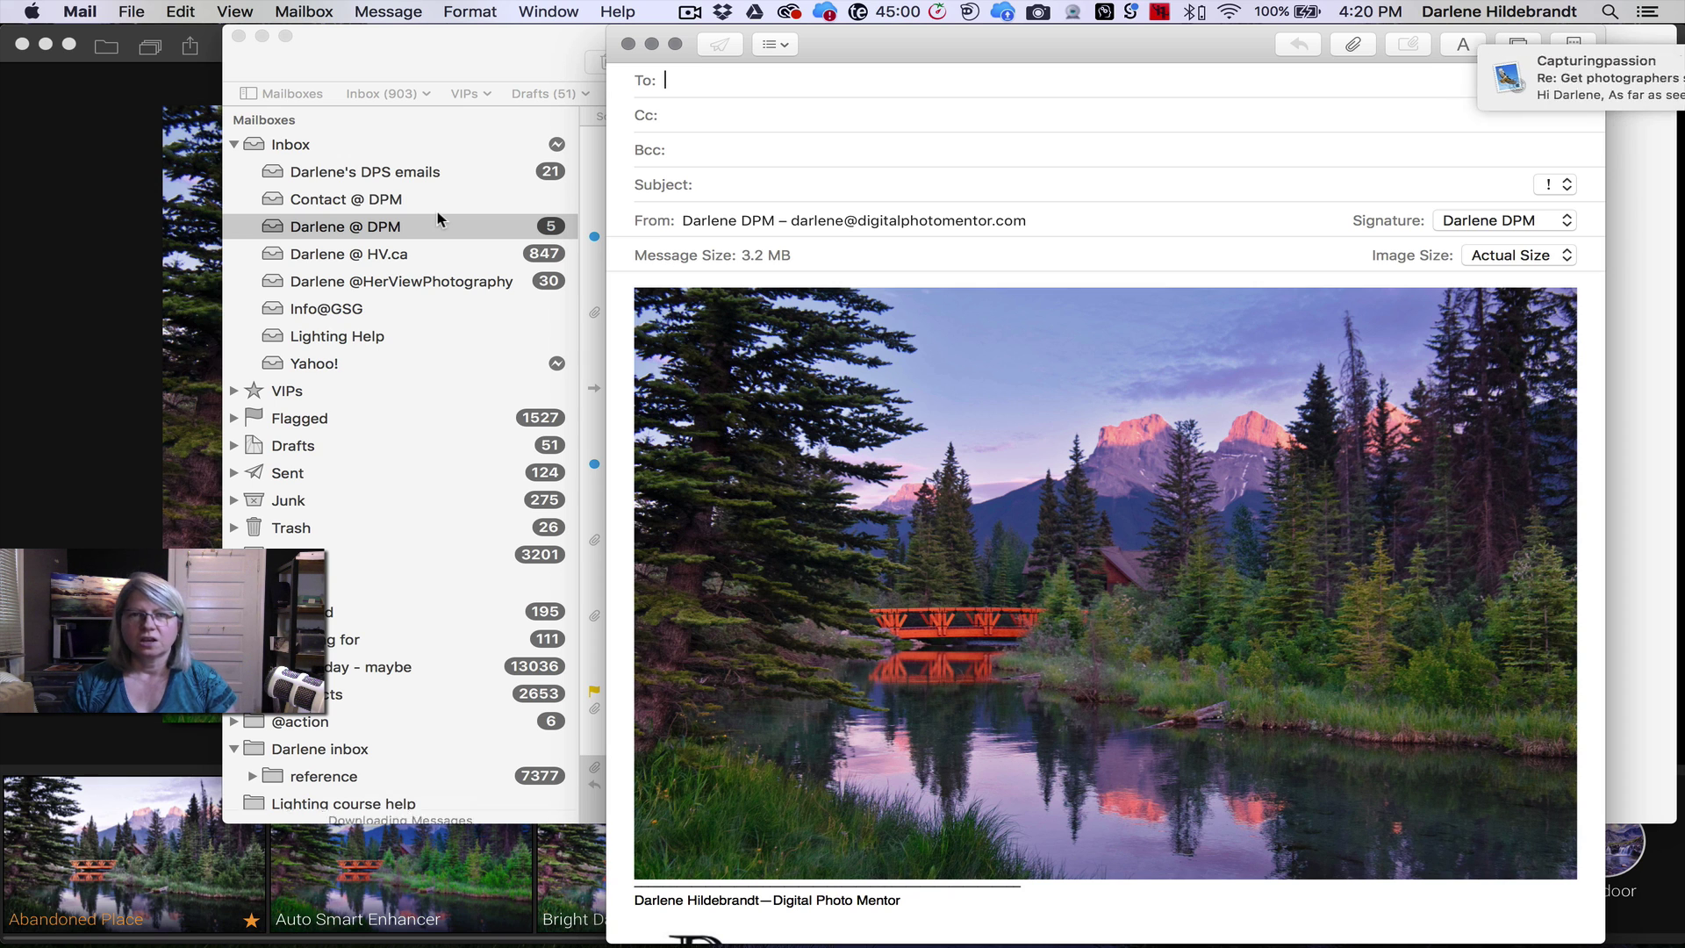
scroll(901, 455, "down", 1)
scroll(901, 455, "down", 4)
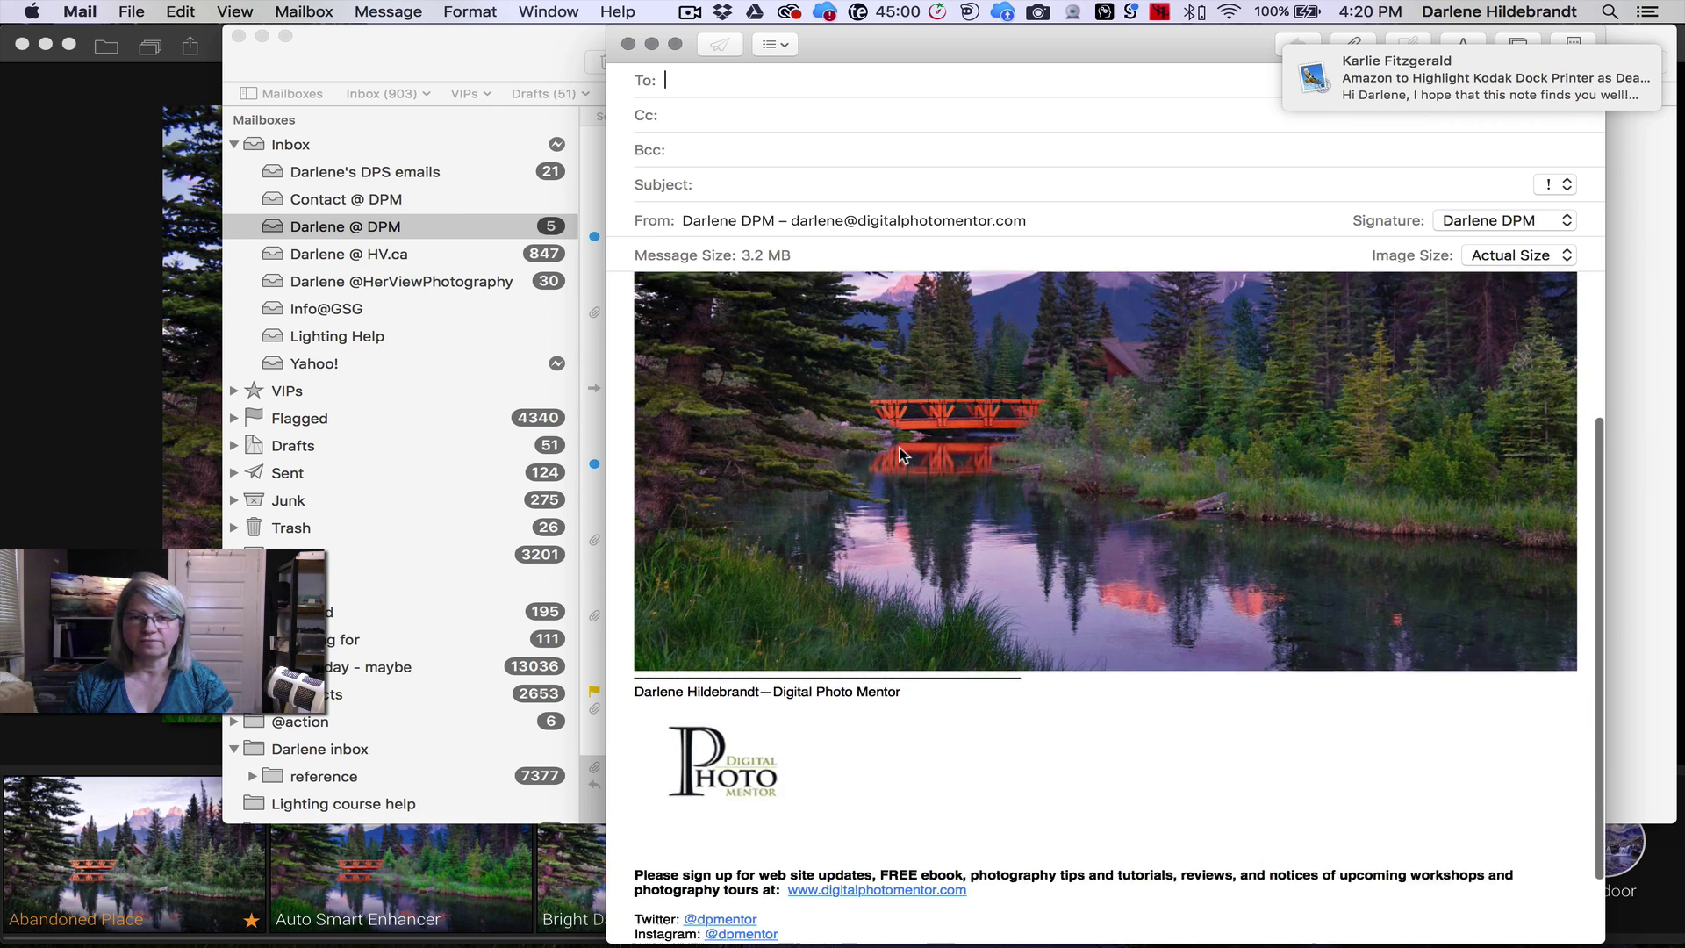
scroll(807, 325, "up", 5)
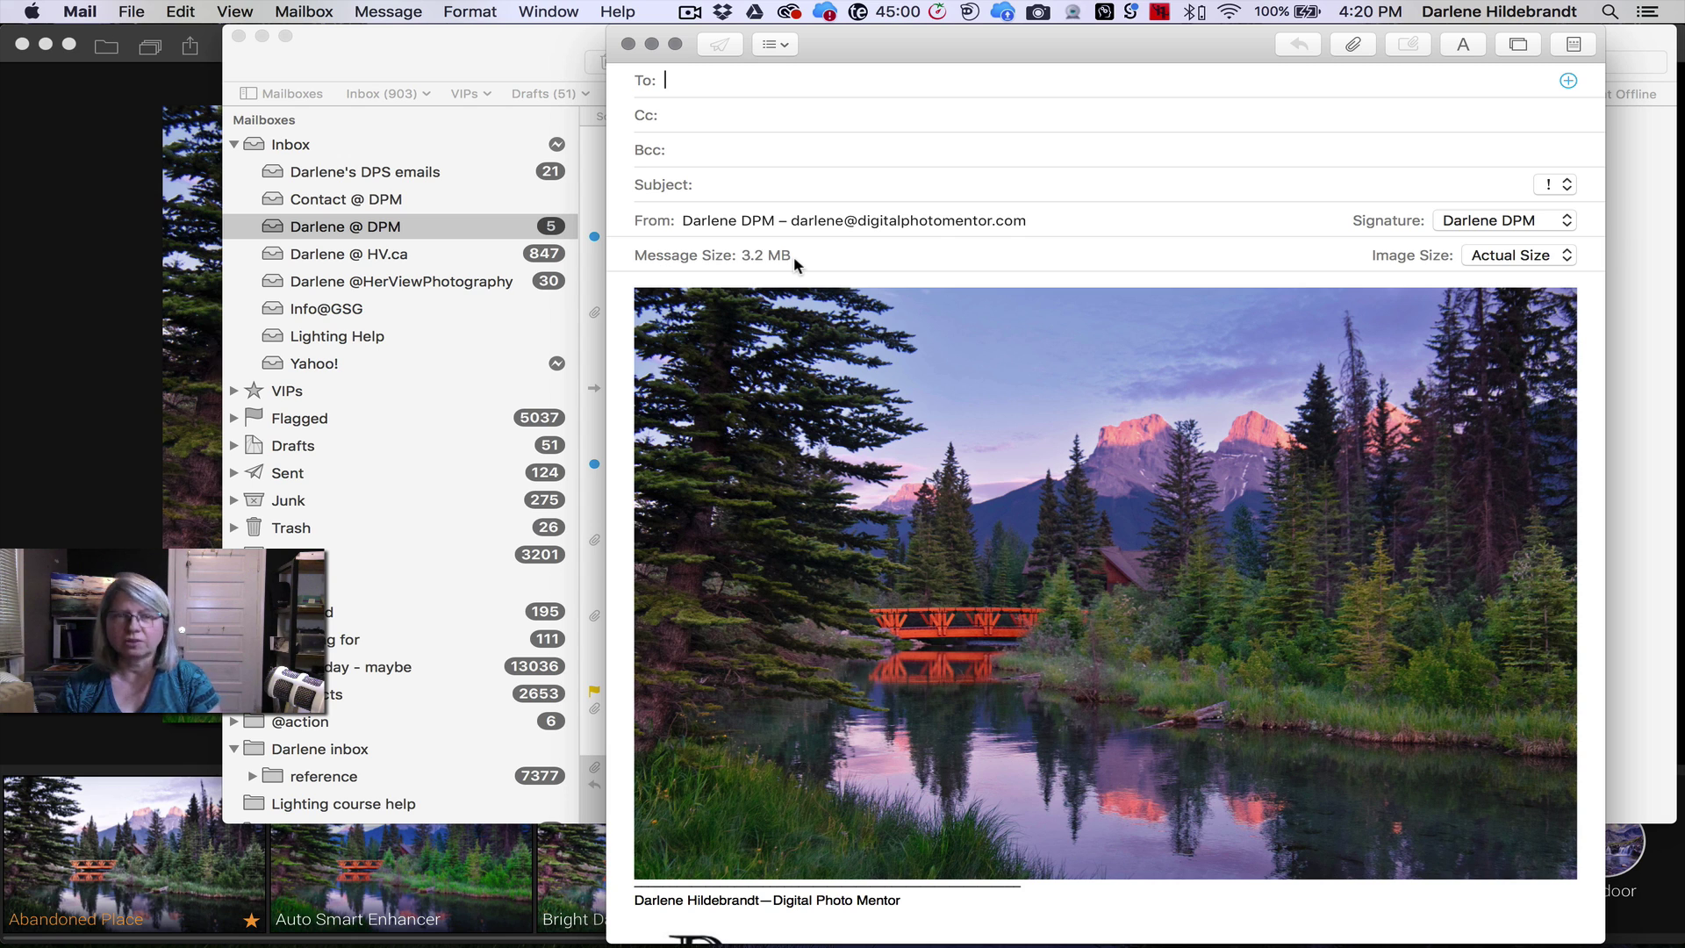
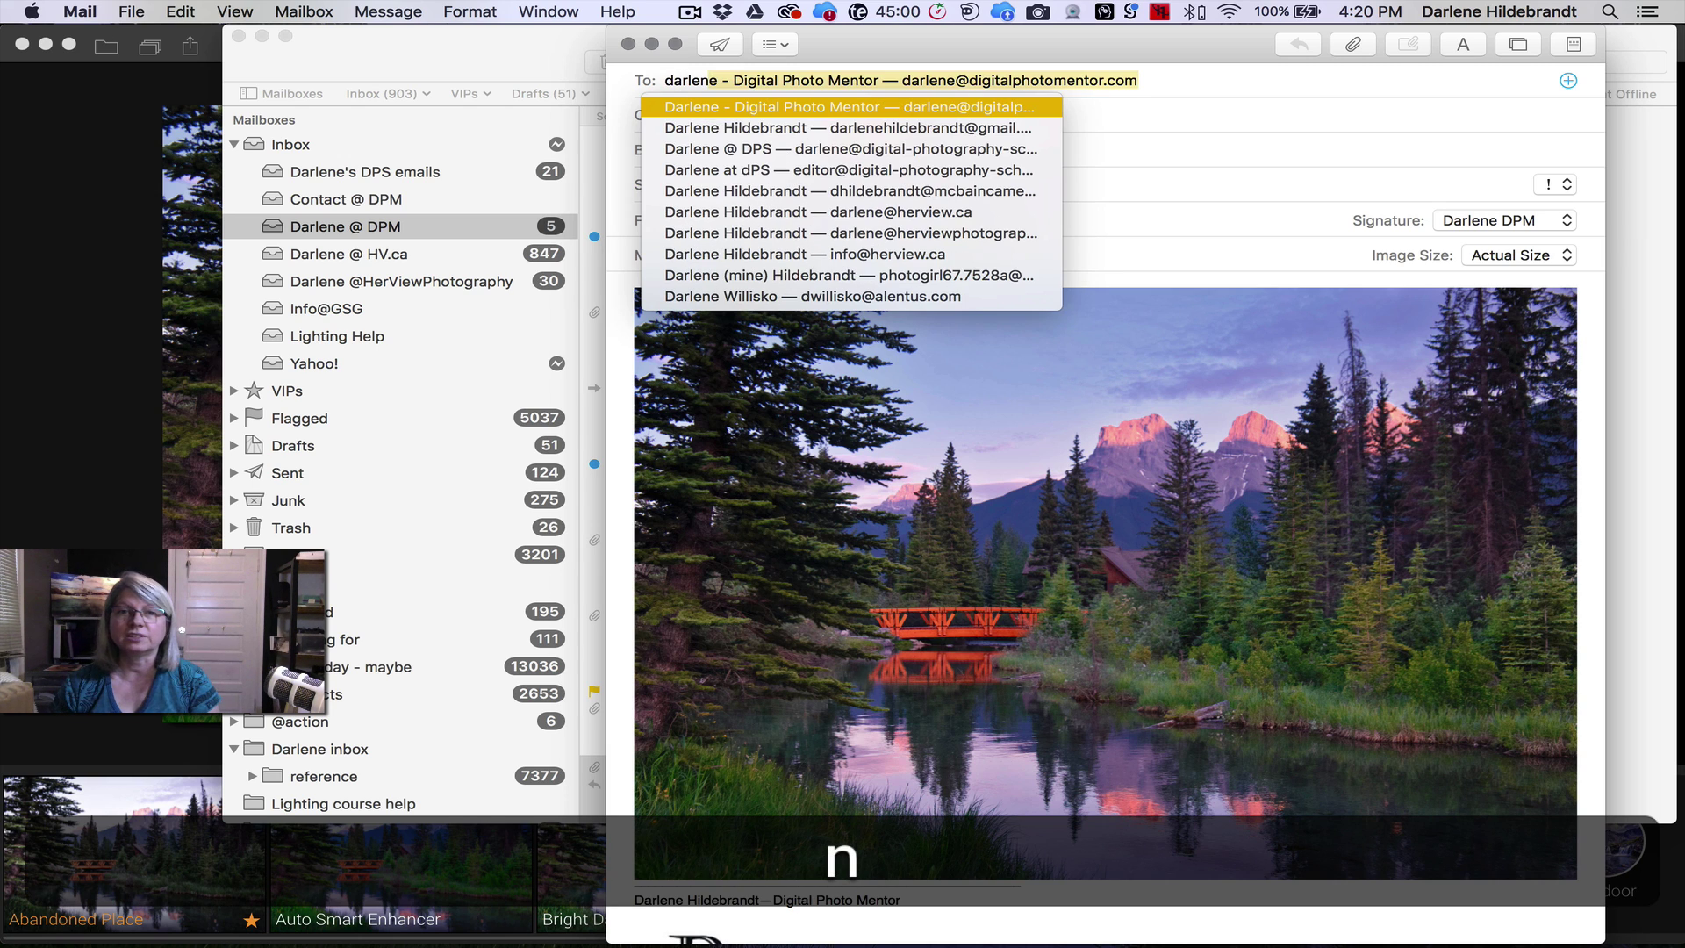
- Address the message to the contact, add subject 'test photo', send it, and return to Luminar
key("Return")
key("super+shift+d")
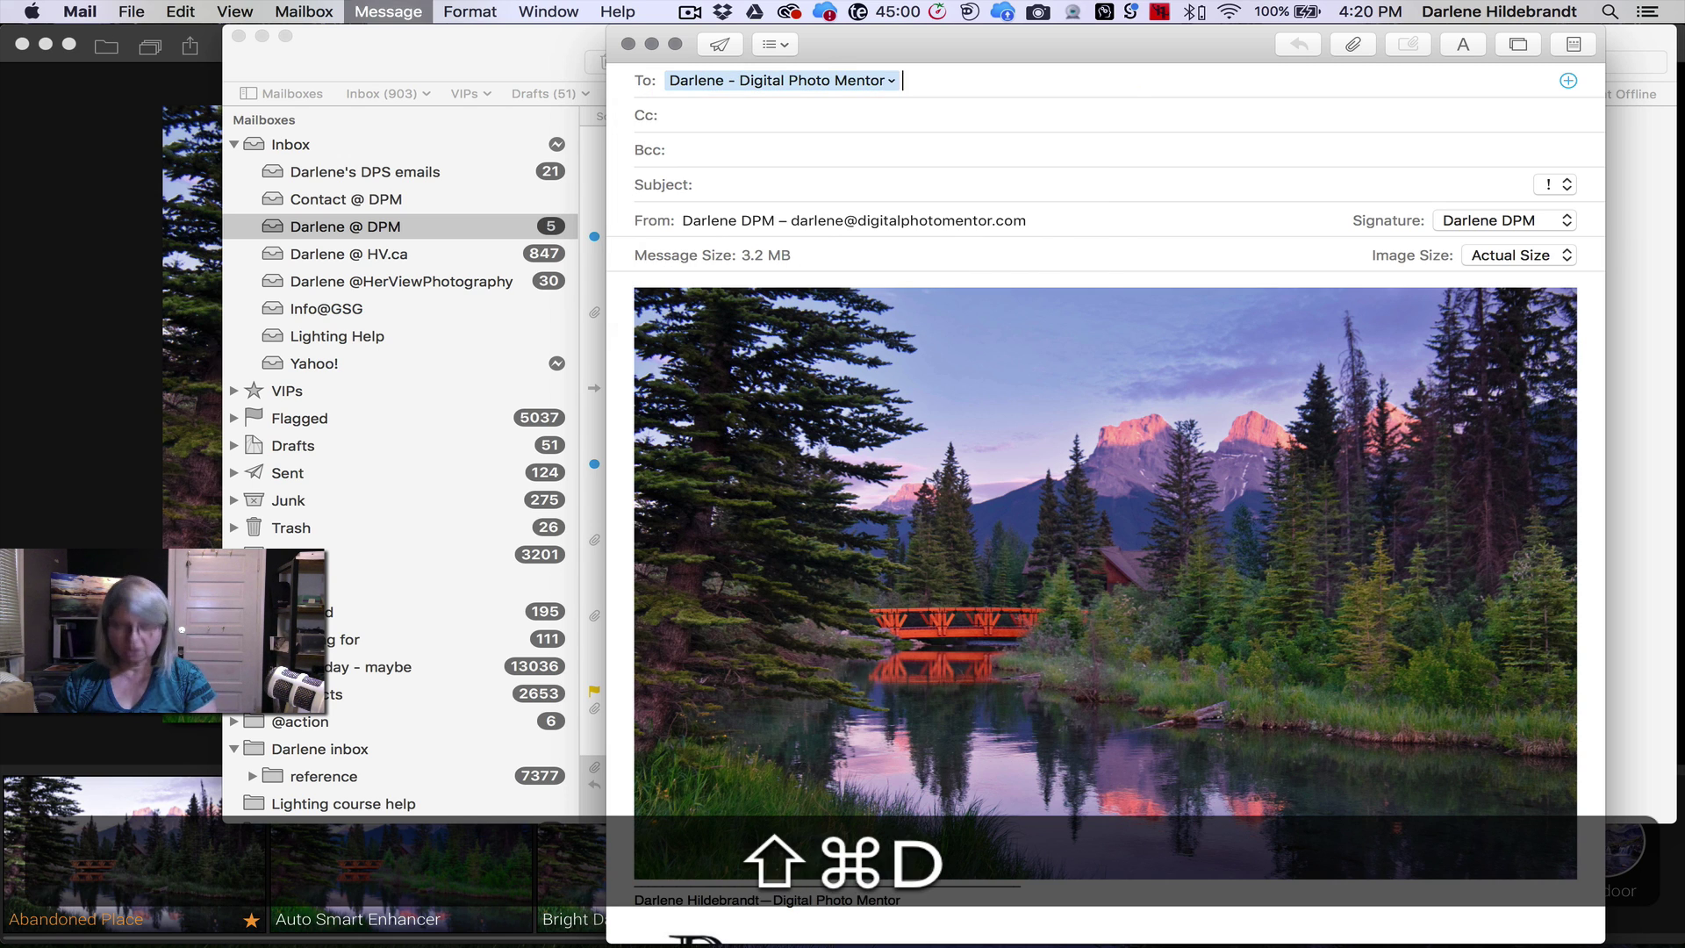
left_click(1122, 170)
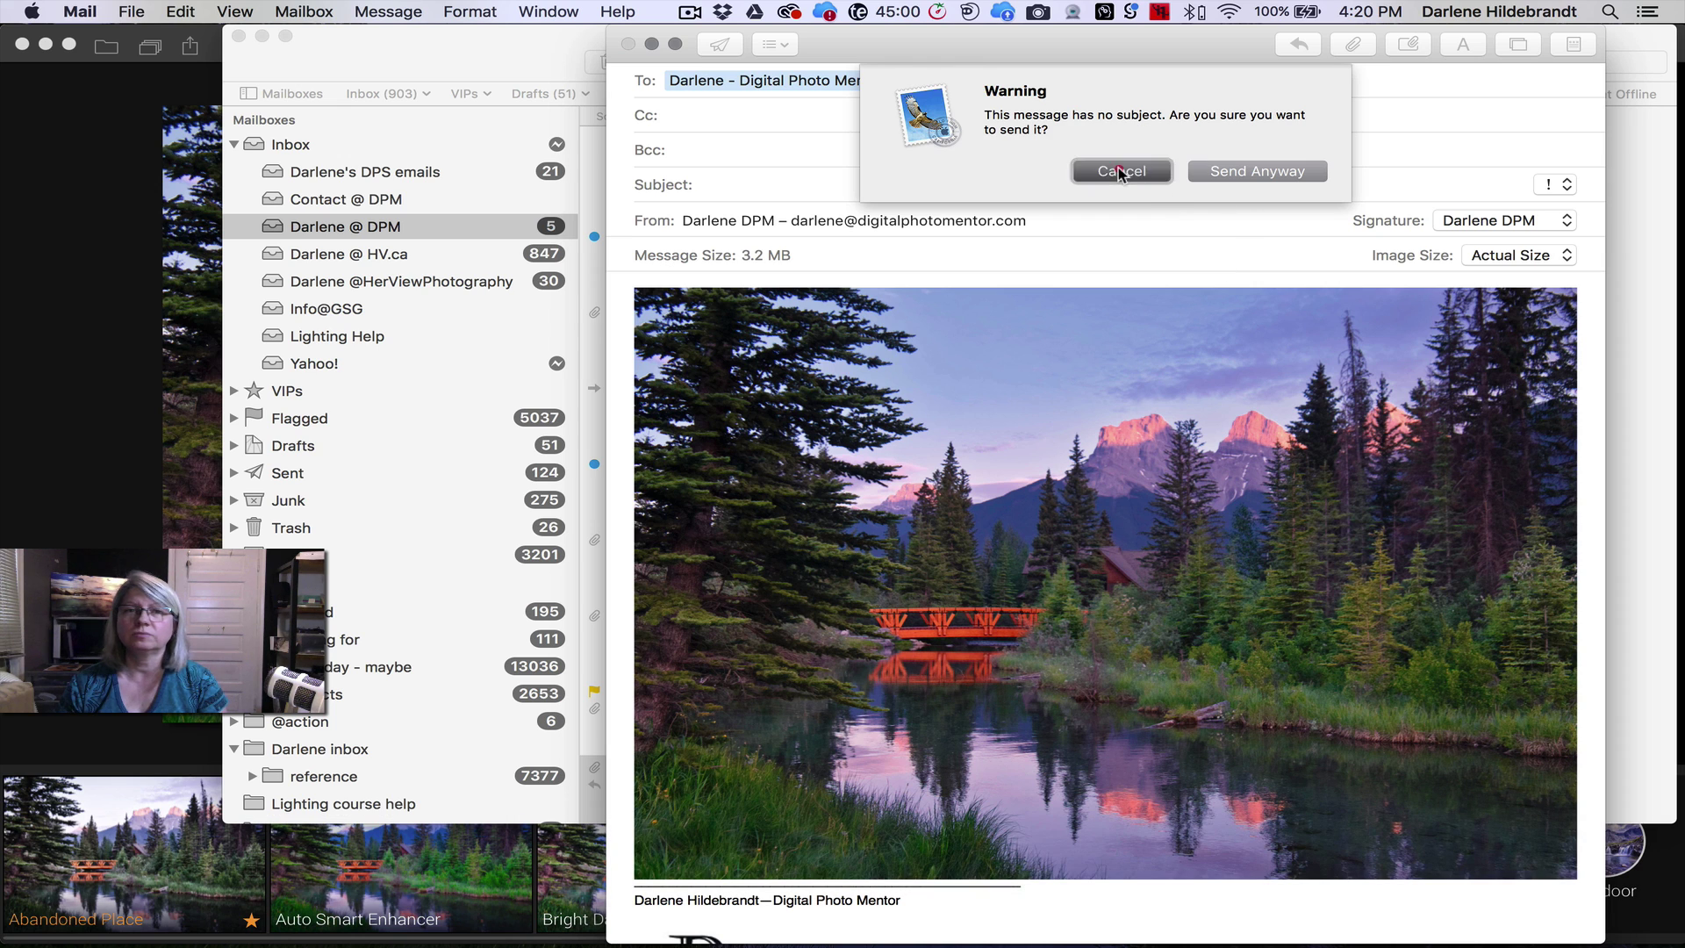
type("test photo")
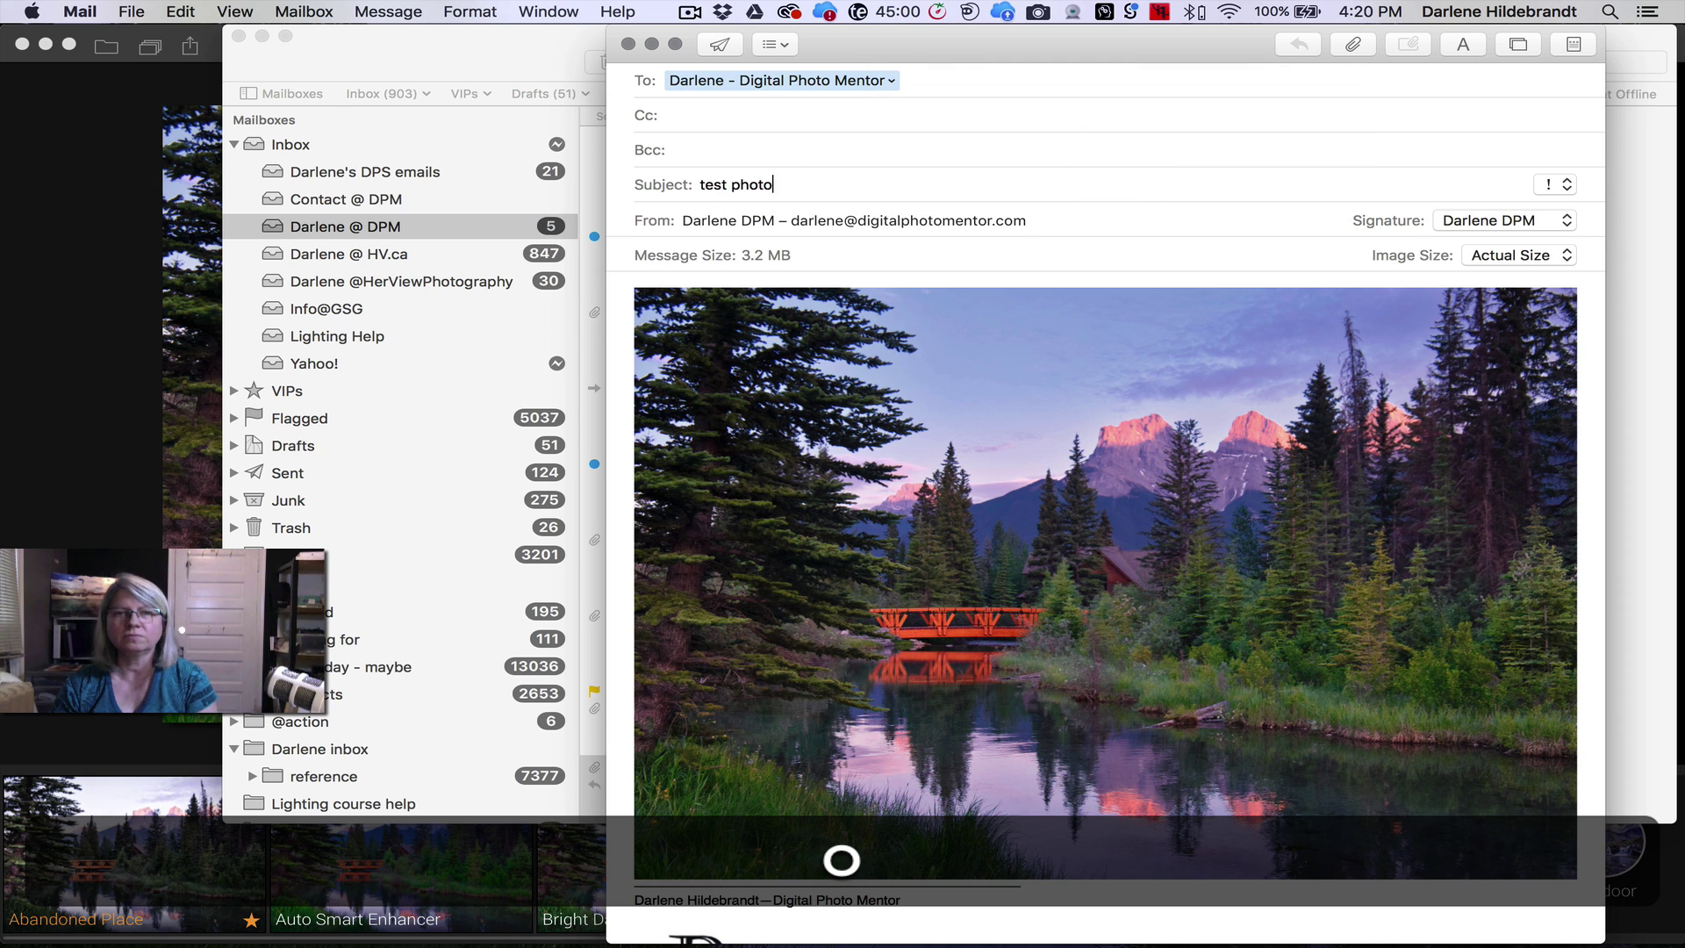
key("super+shift+d")
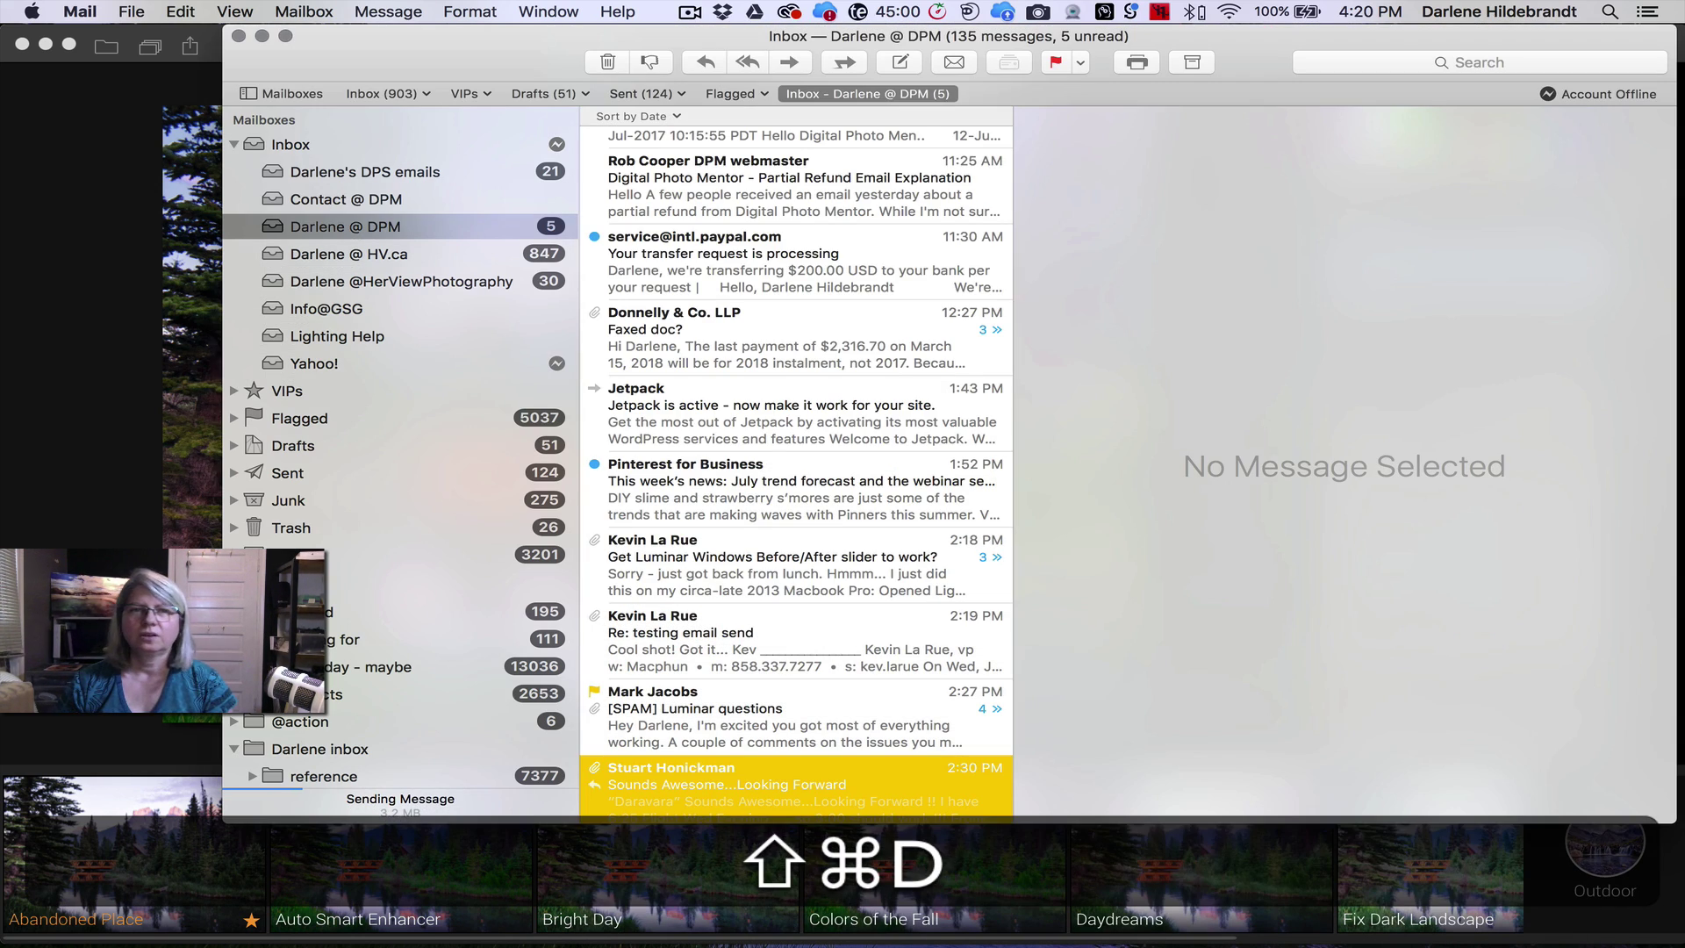
key("super")
key("super+Tab")
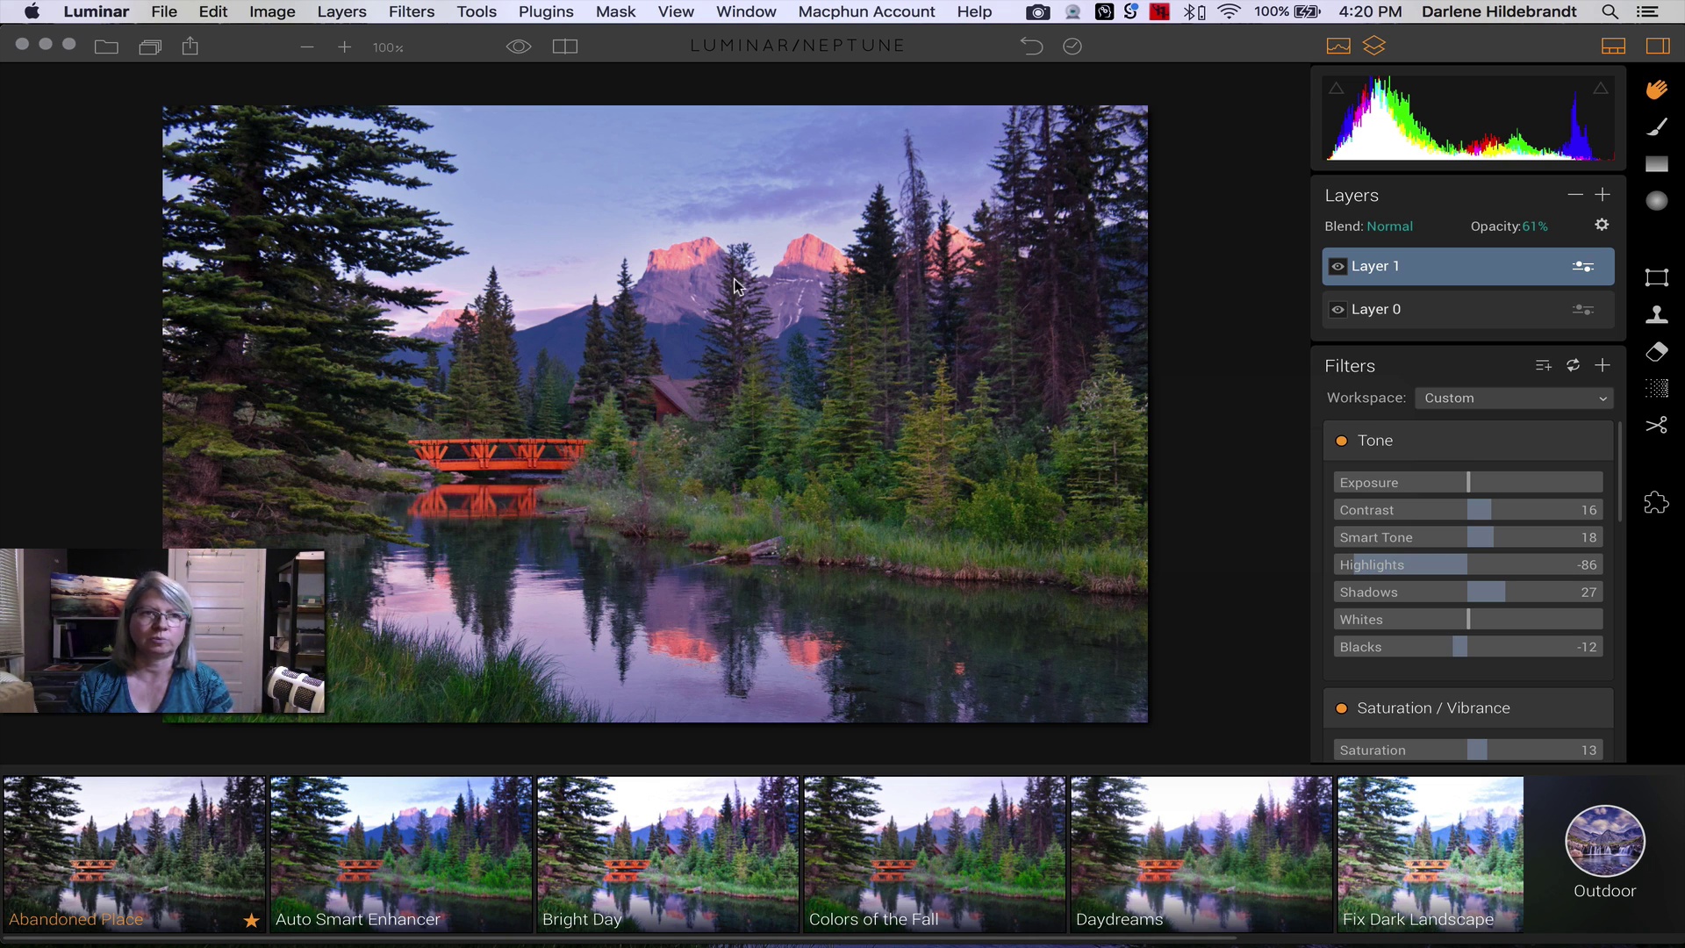
- Start a Facebook share of the photo with the audience set to Friends
left_click(167, 14)
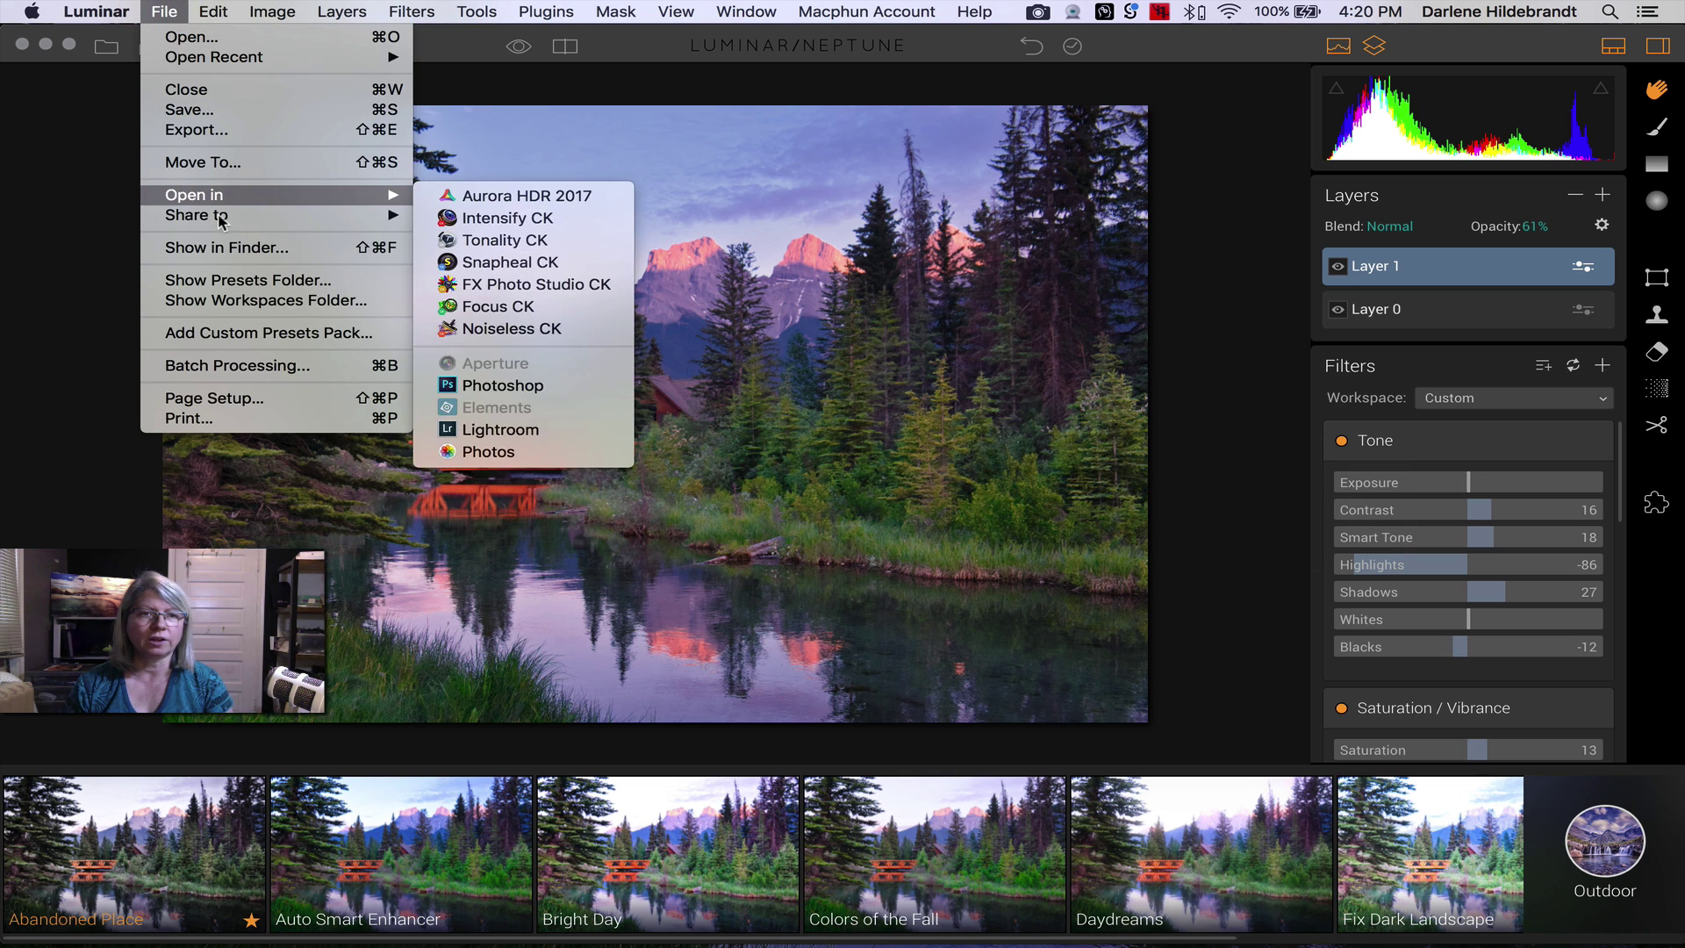
mouse_move(376, 220)
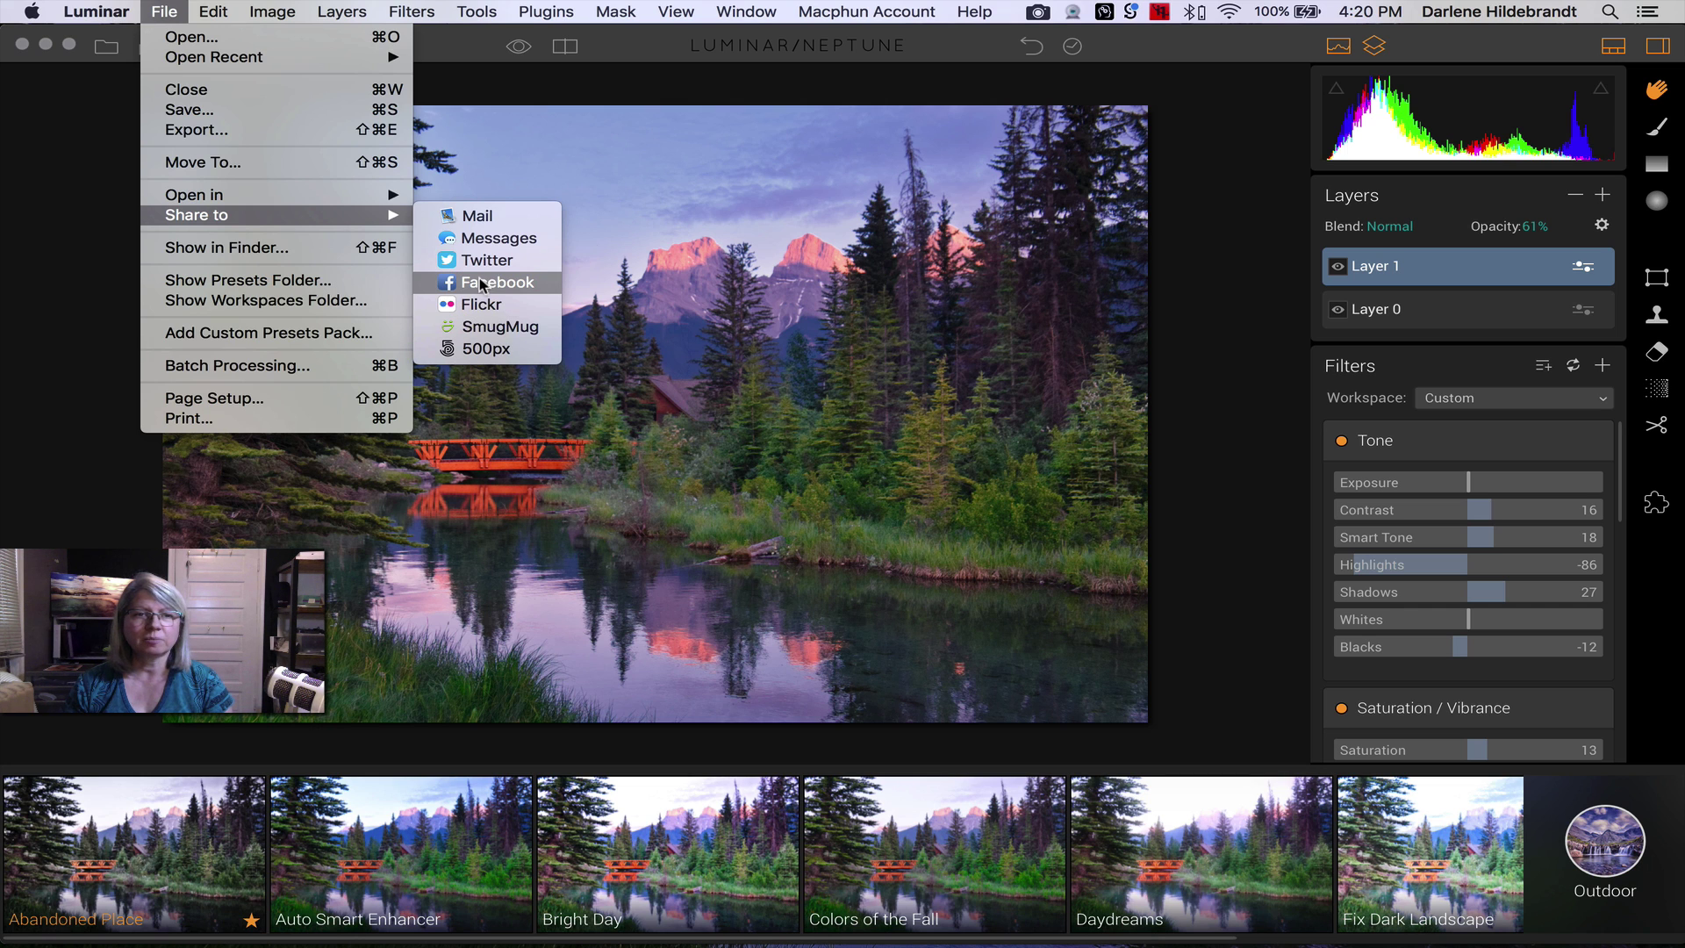
left_click(478, 282)
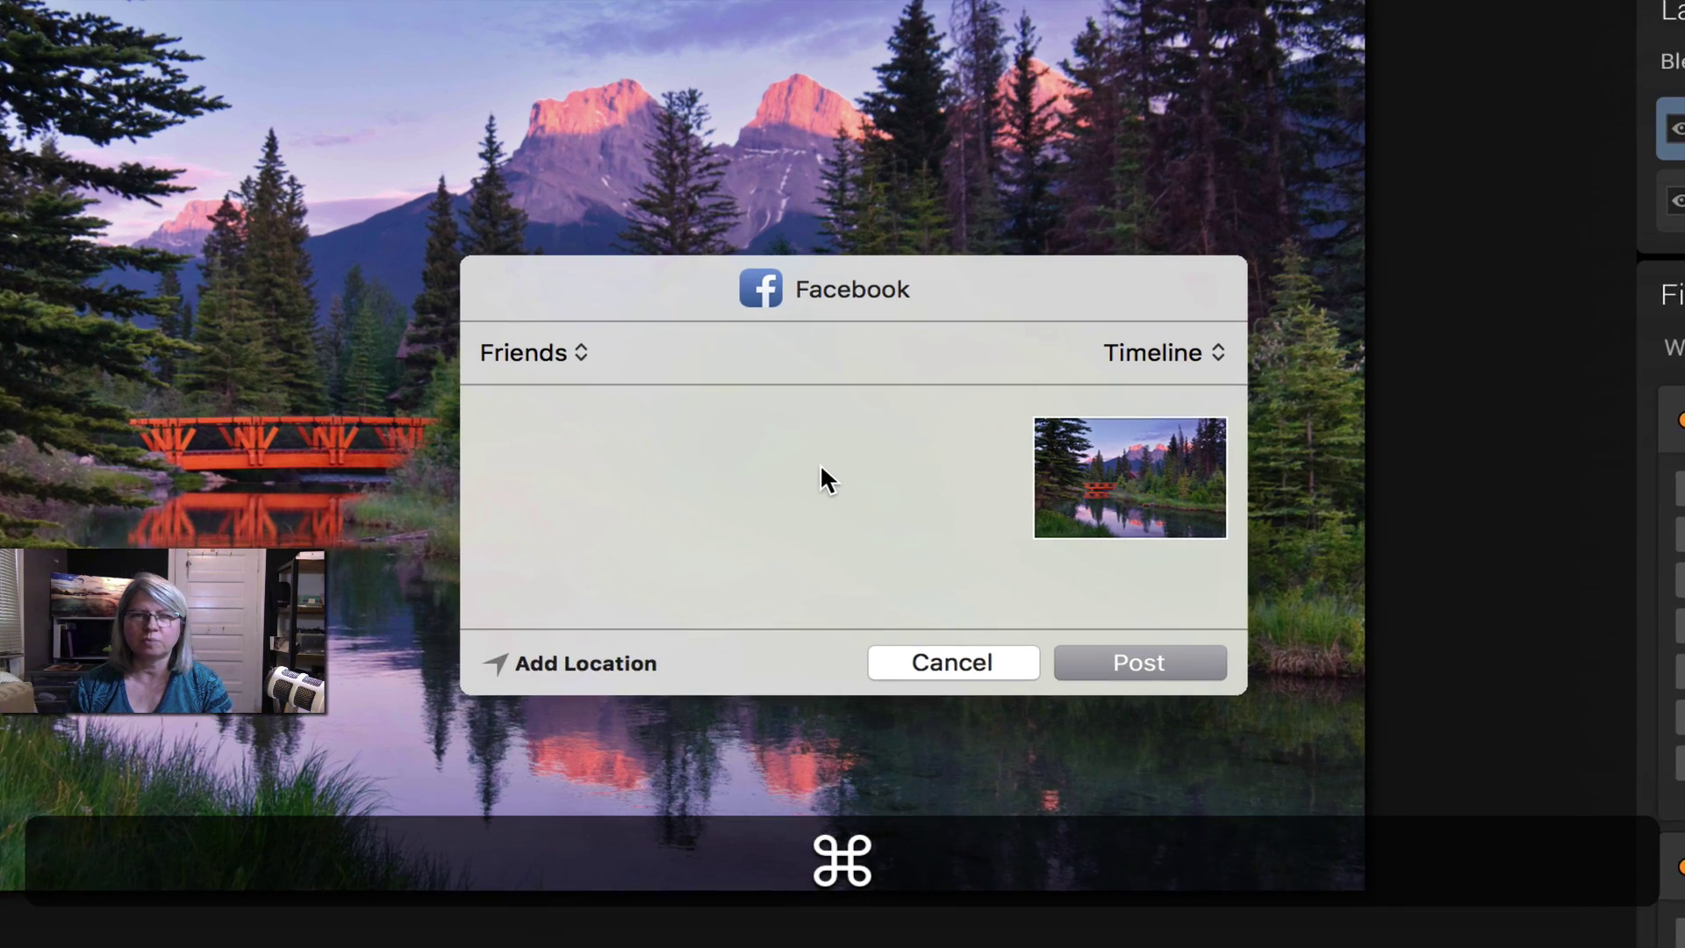
left_click(540, 349)
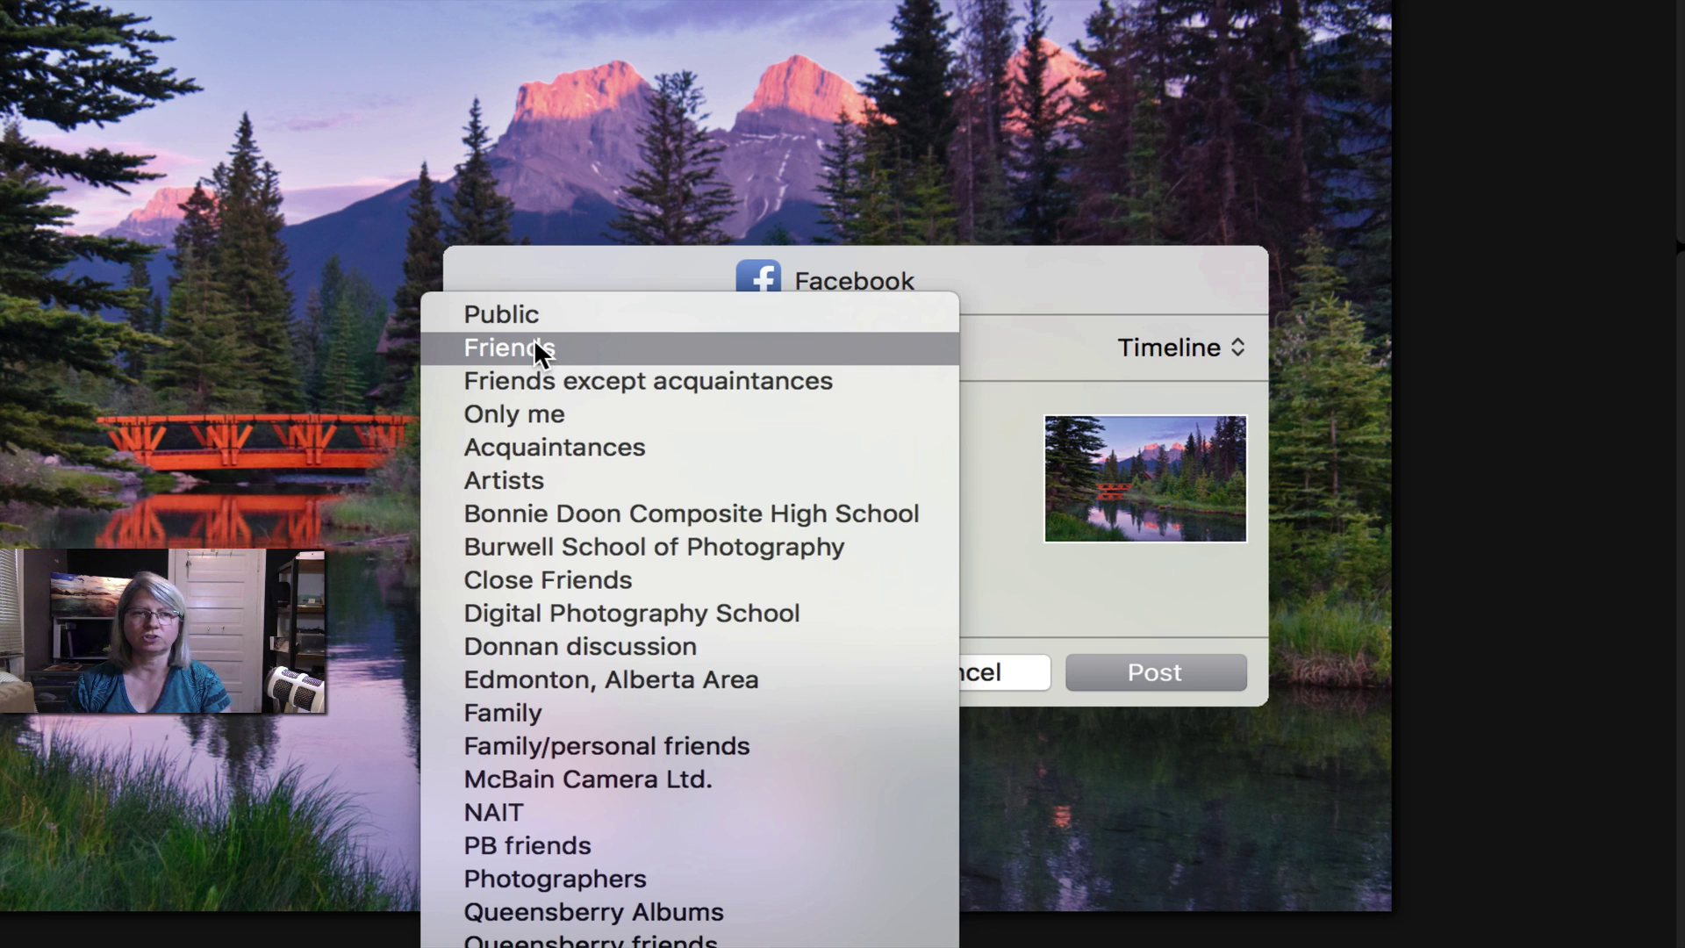
left_click(534, 347)
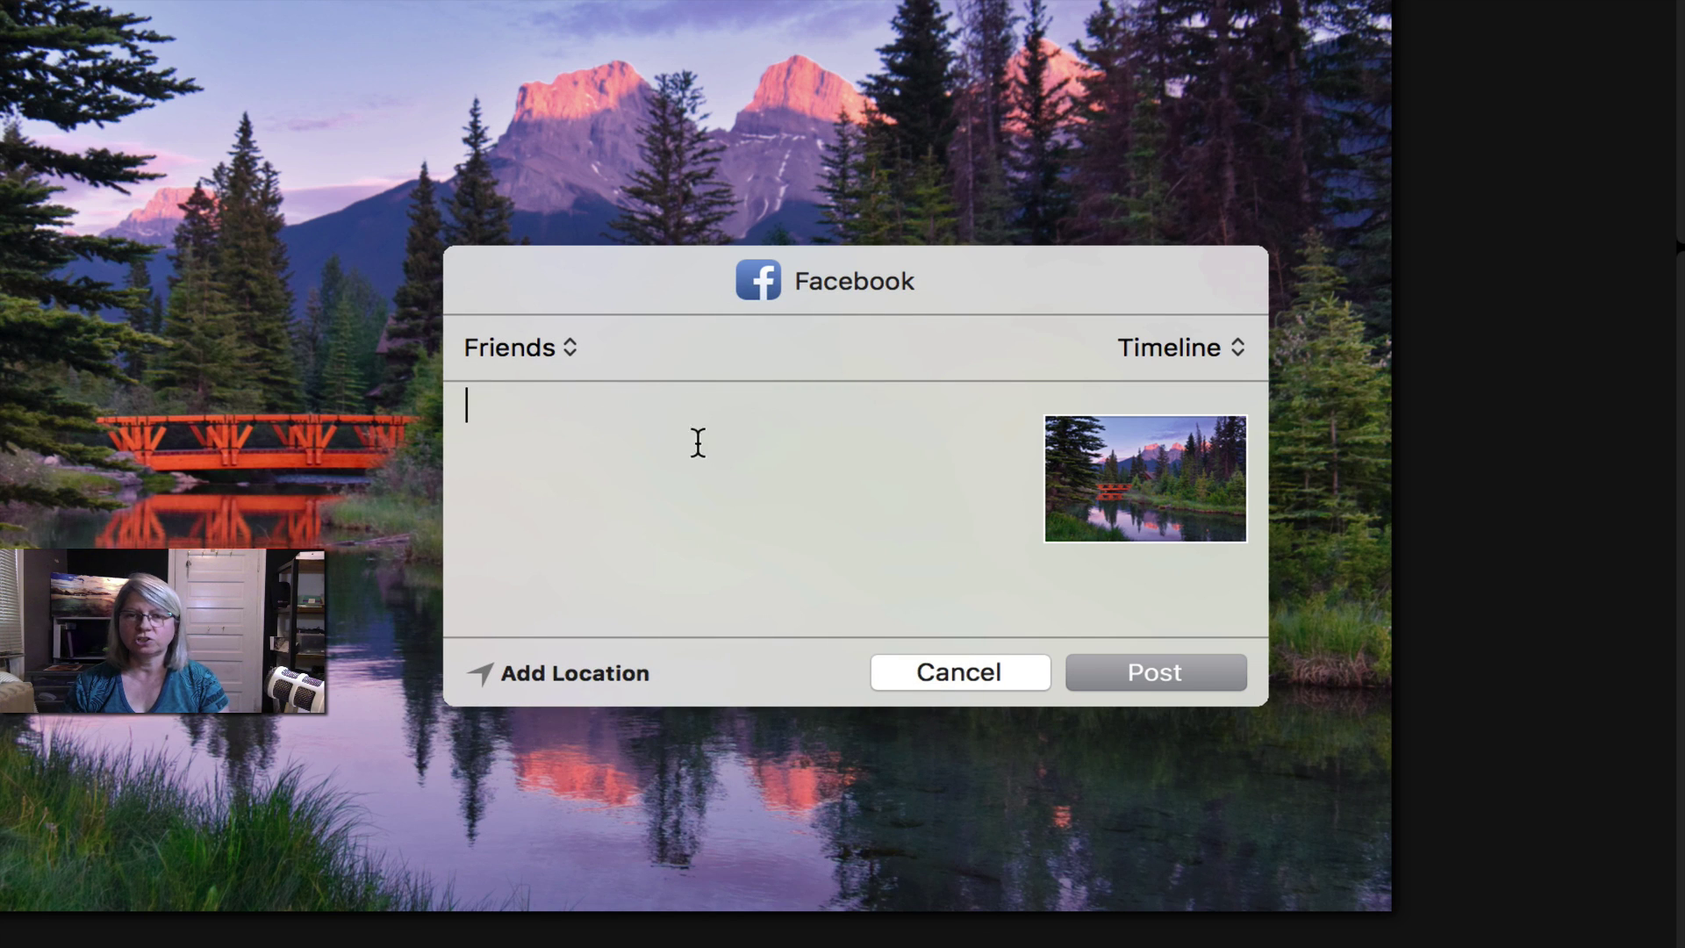
- Caption the post 'Testing Luminar software' and publish it
type("Testi")
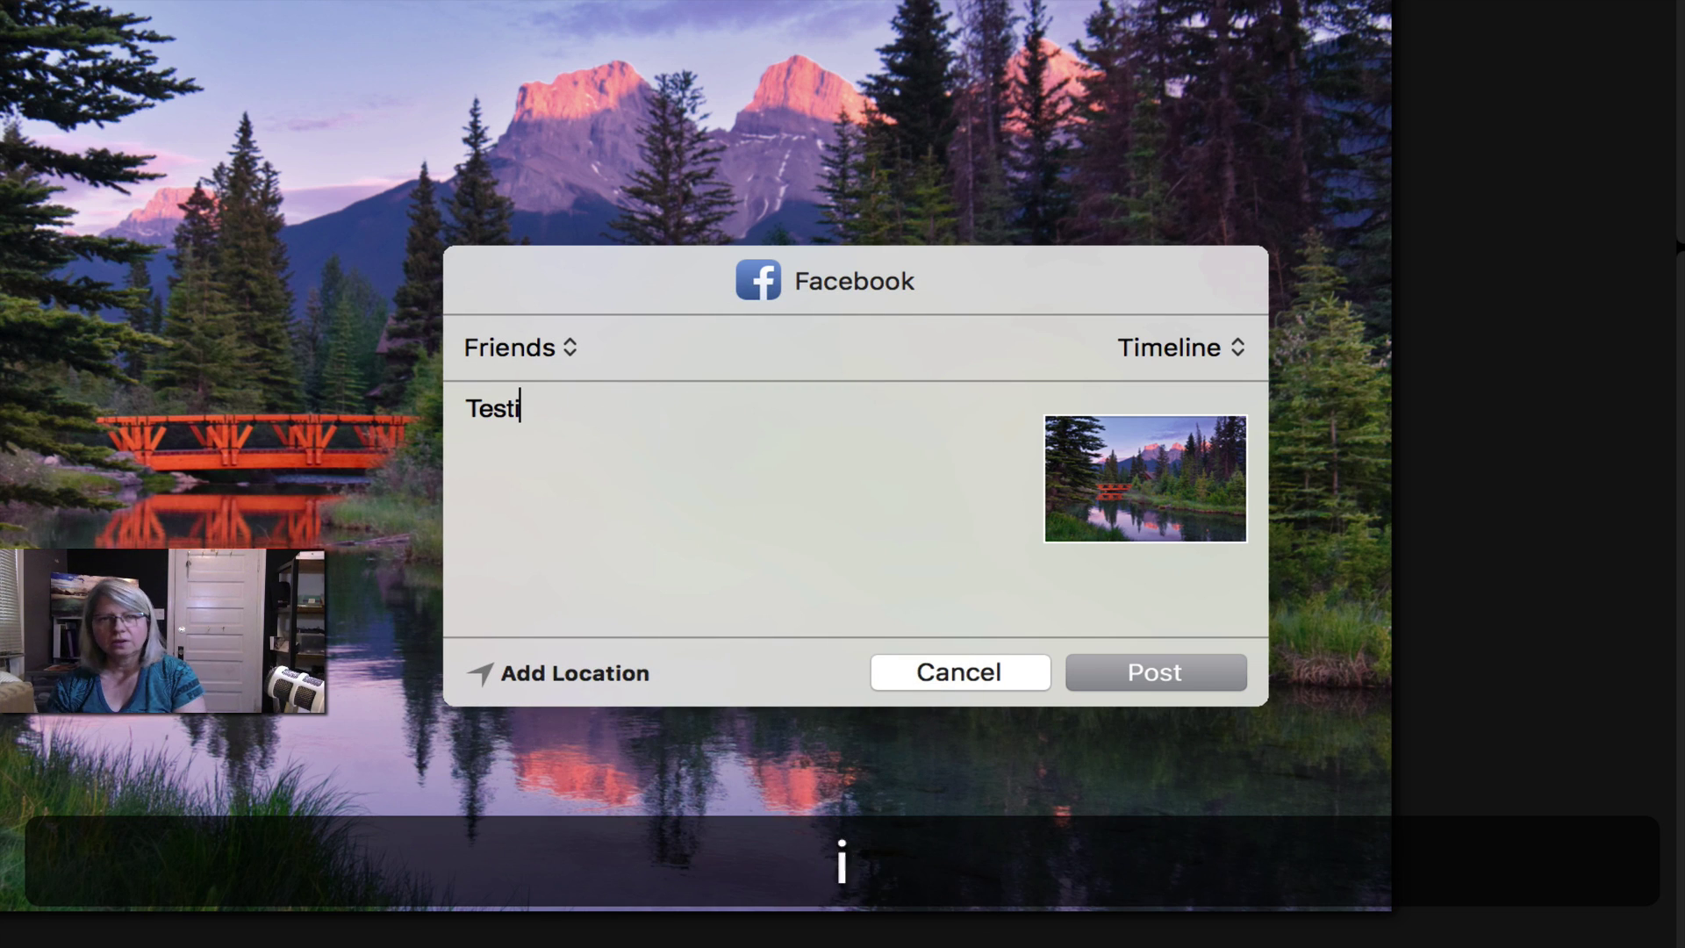
type("ng Luminar")
key("BackSpace")
key("BackSpace")
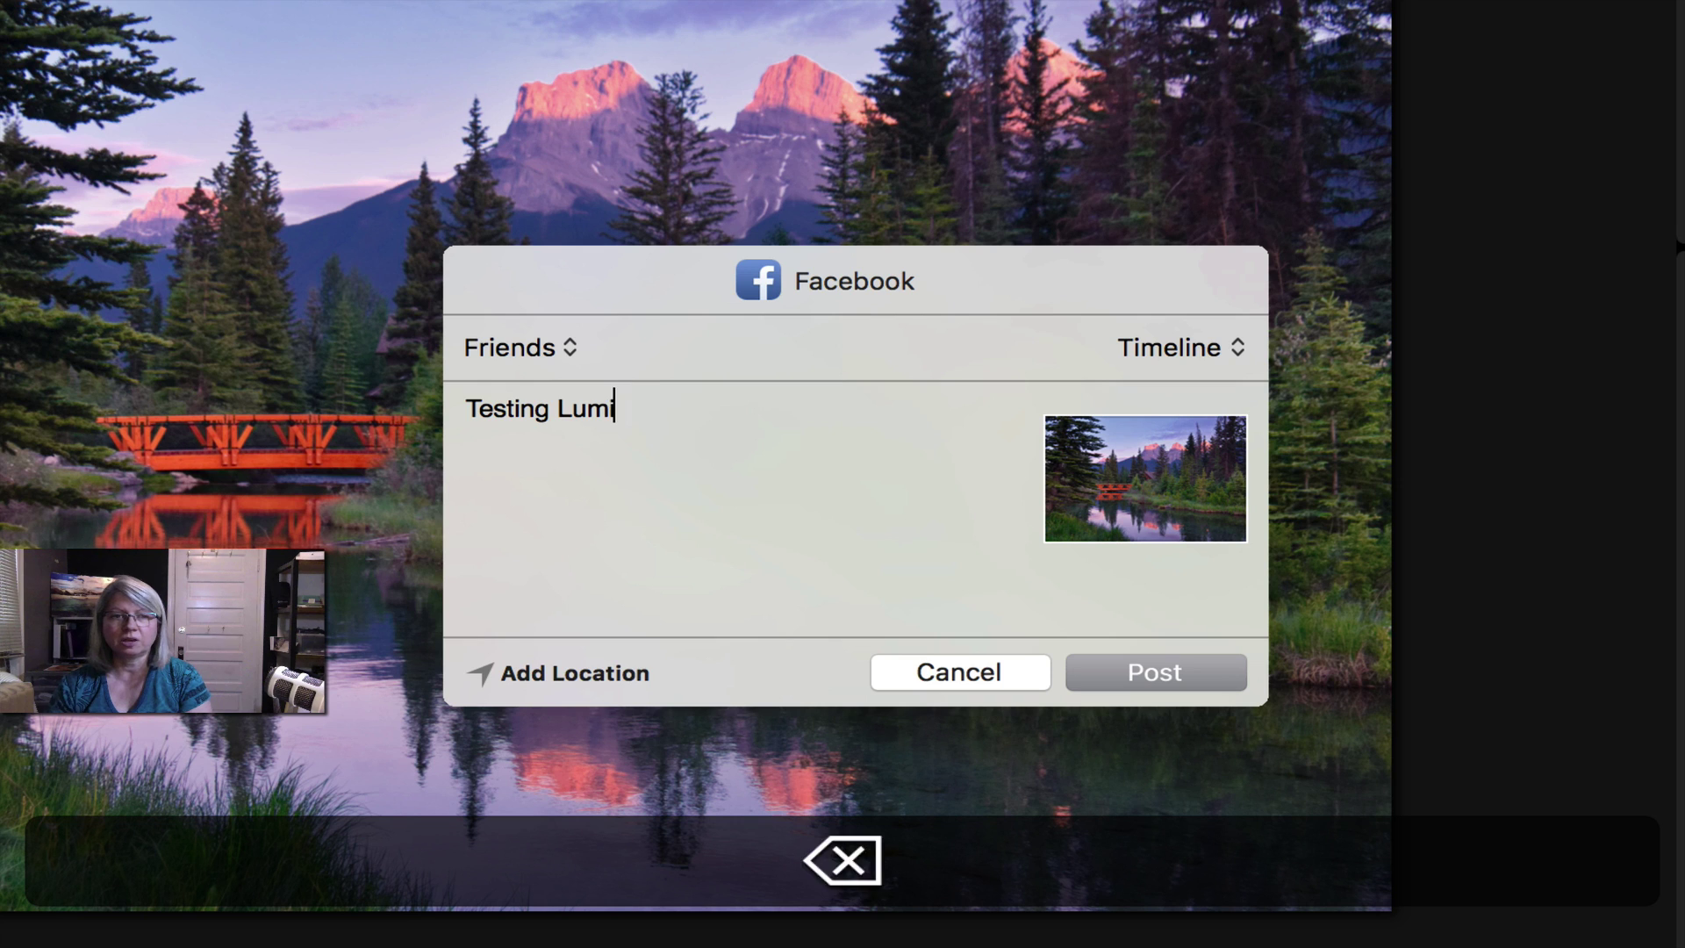
type("nar soft")
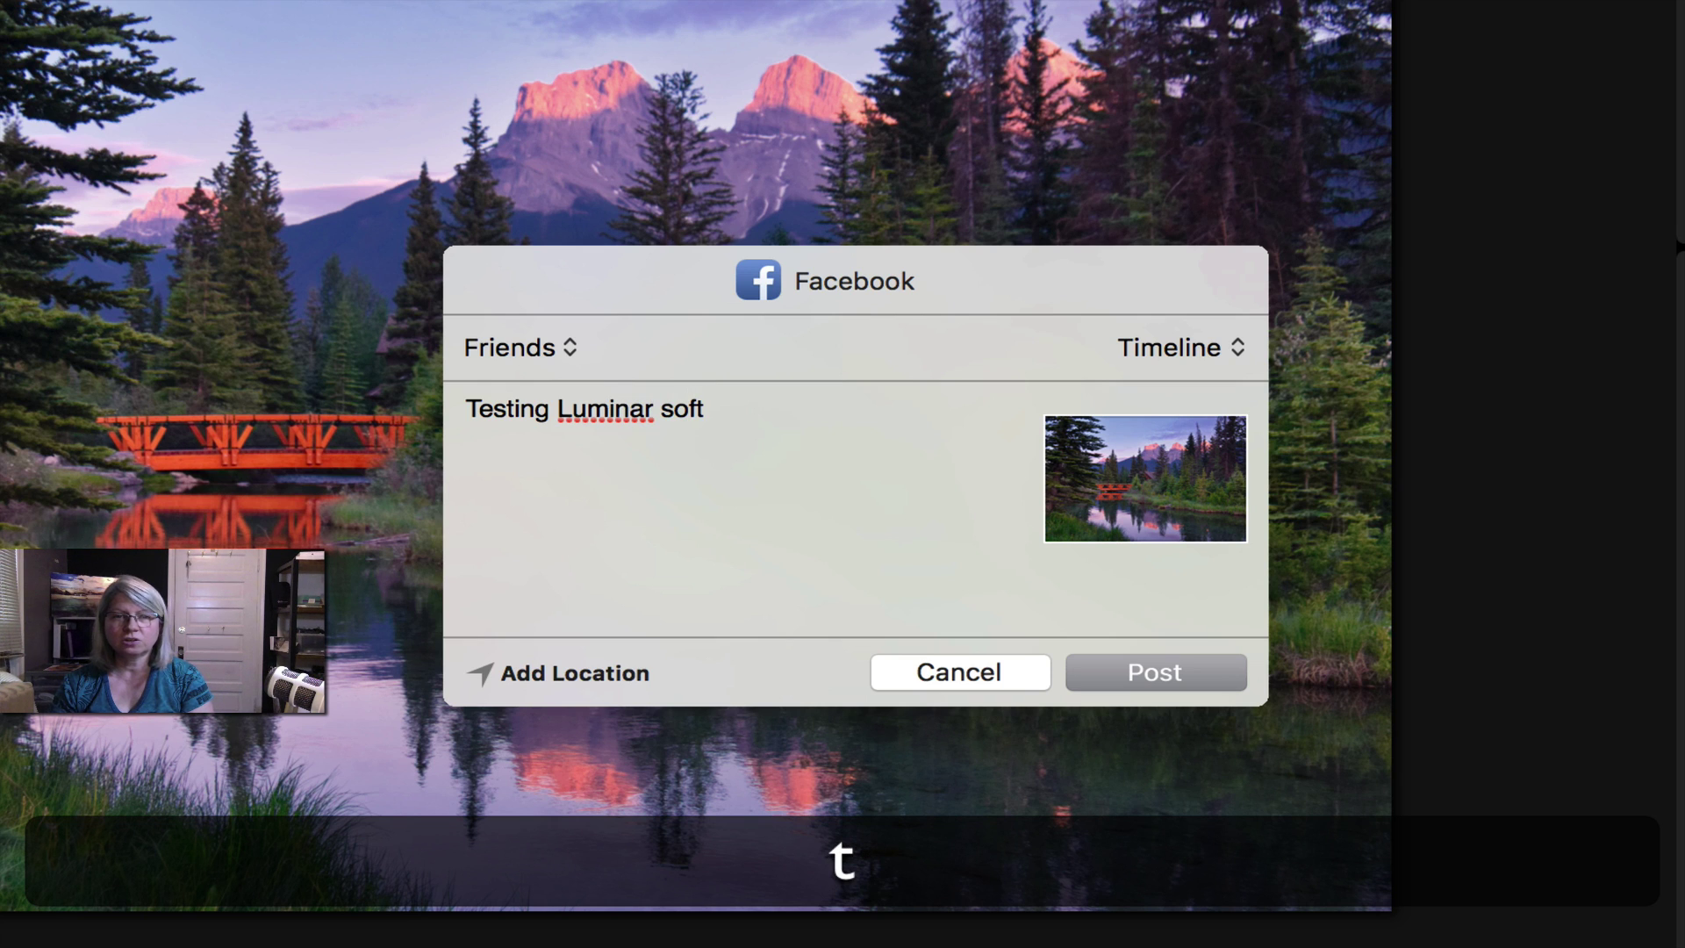
type("ware")
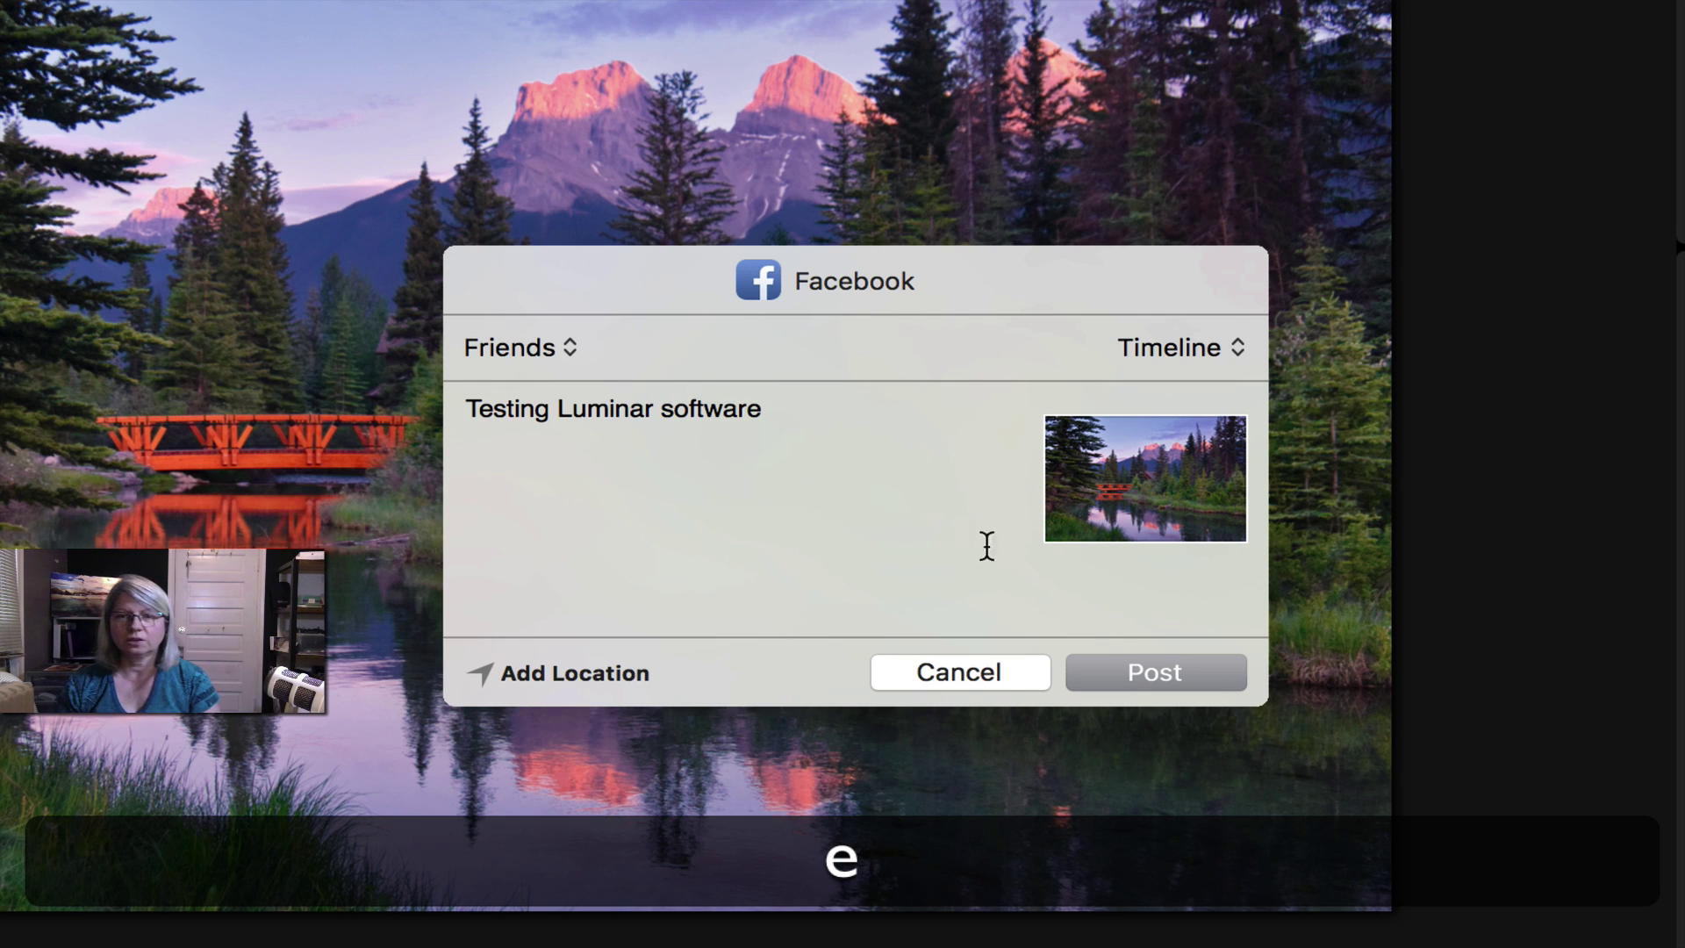
left_click(1131, 671)
key("super")
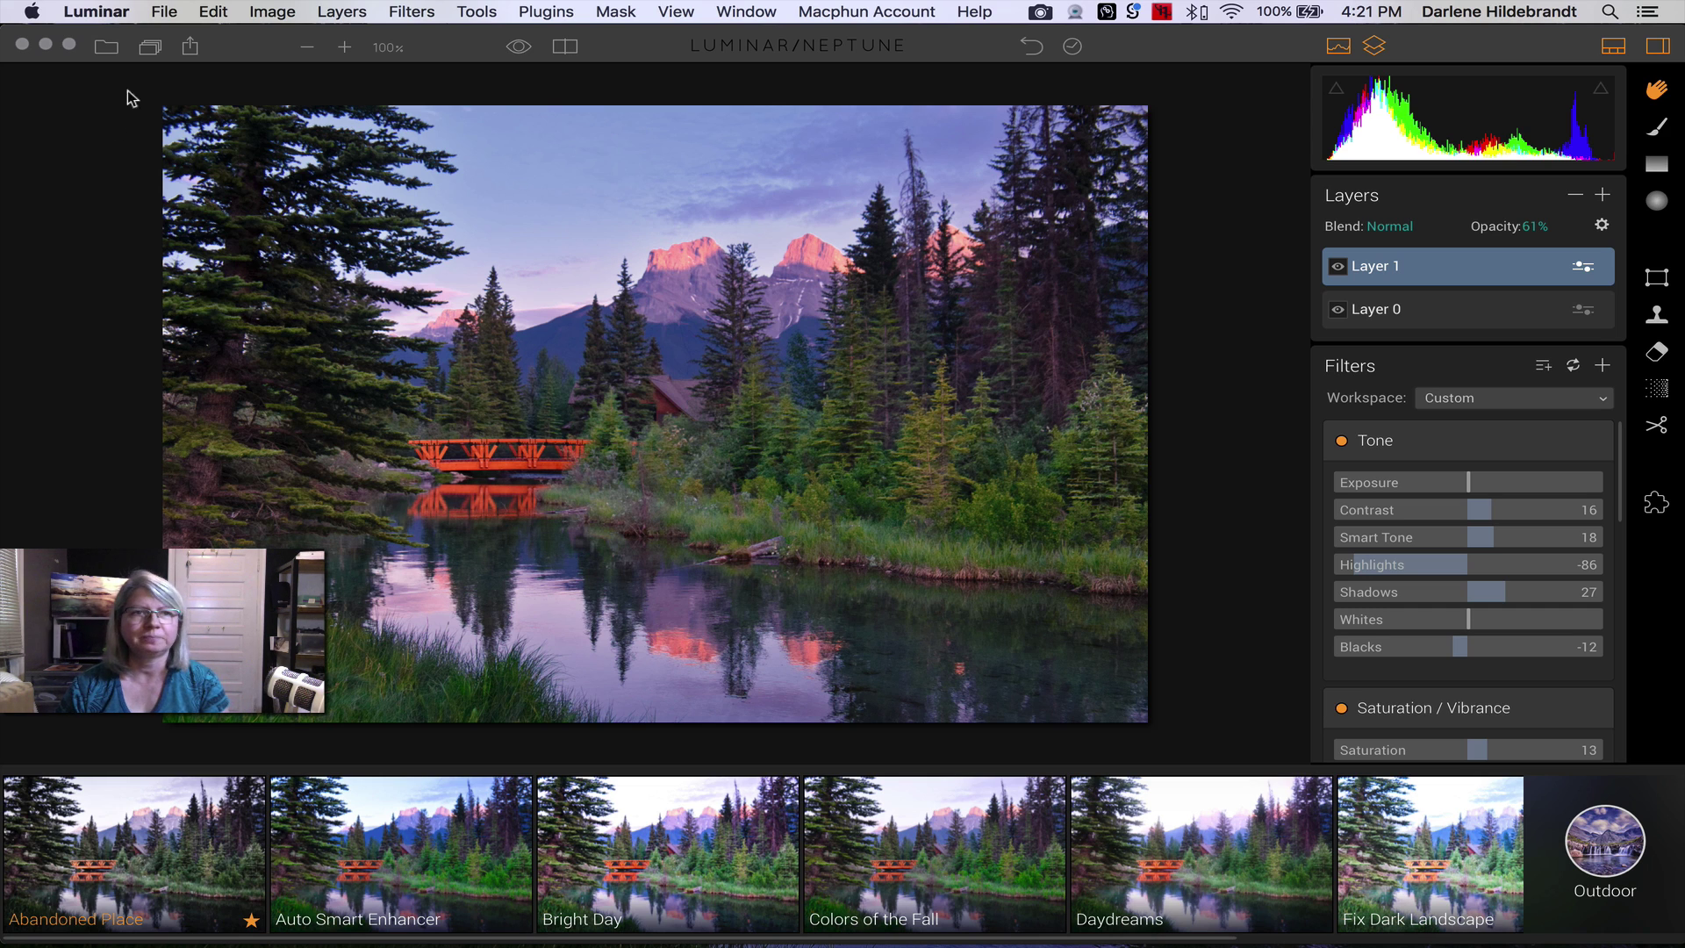
- Start a File > Export to the Luminar files folder with export sharpening at Low
left_click(165, 12)
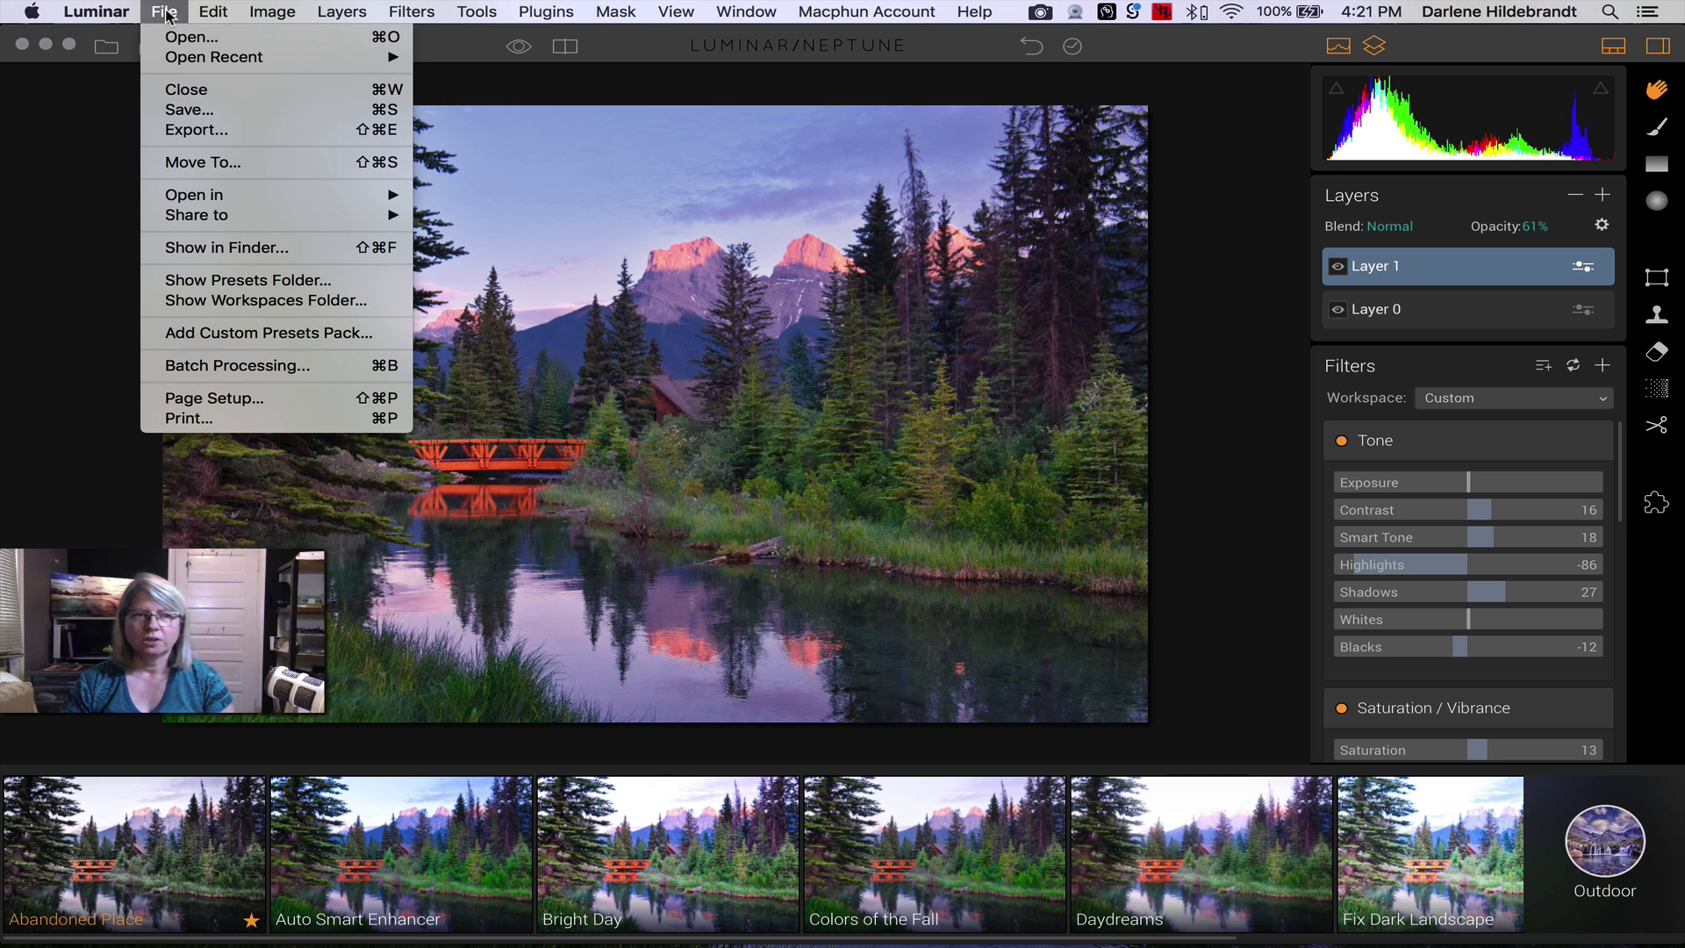
left_click(208, 131)
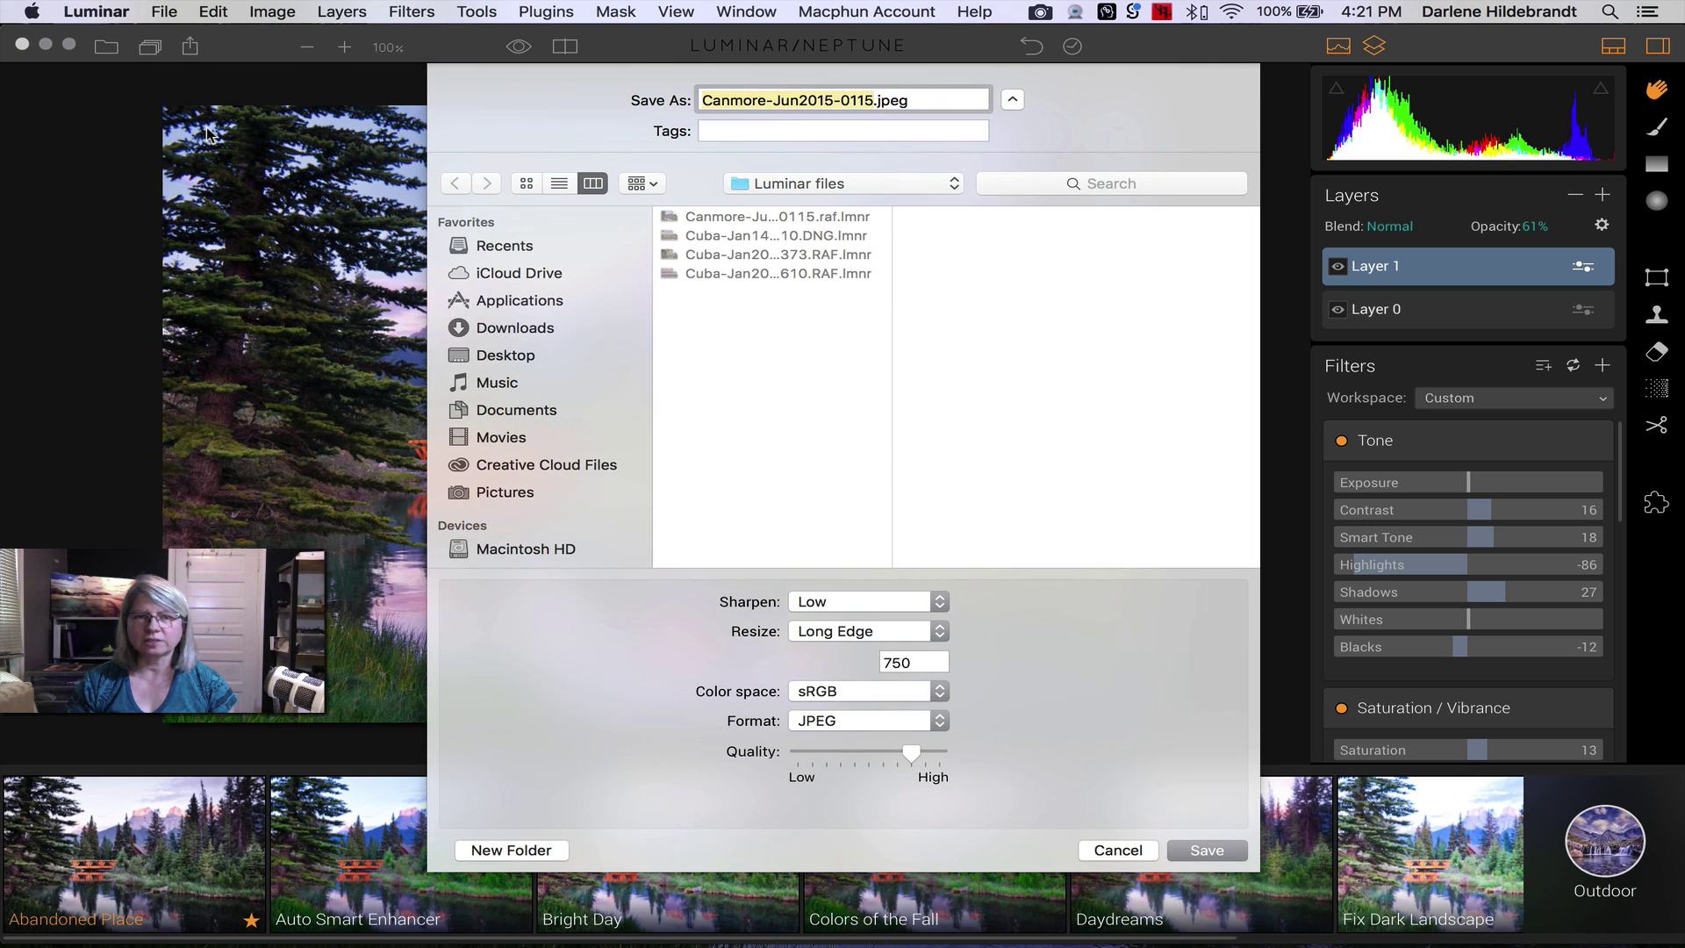
left_click(801, 184)
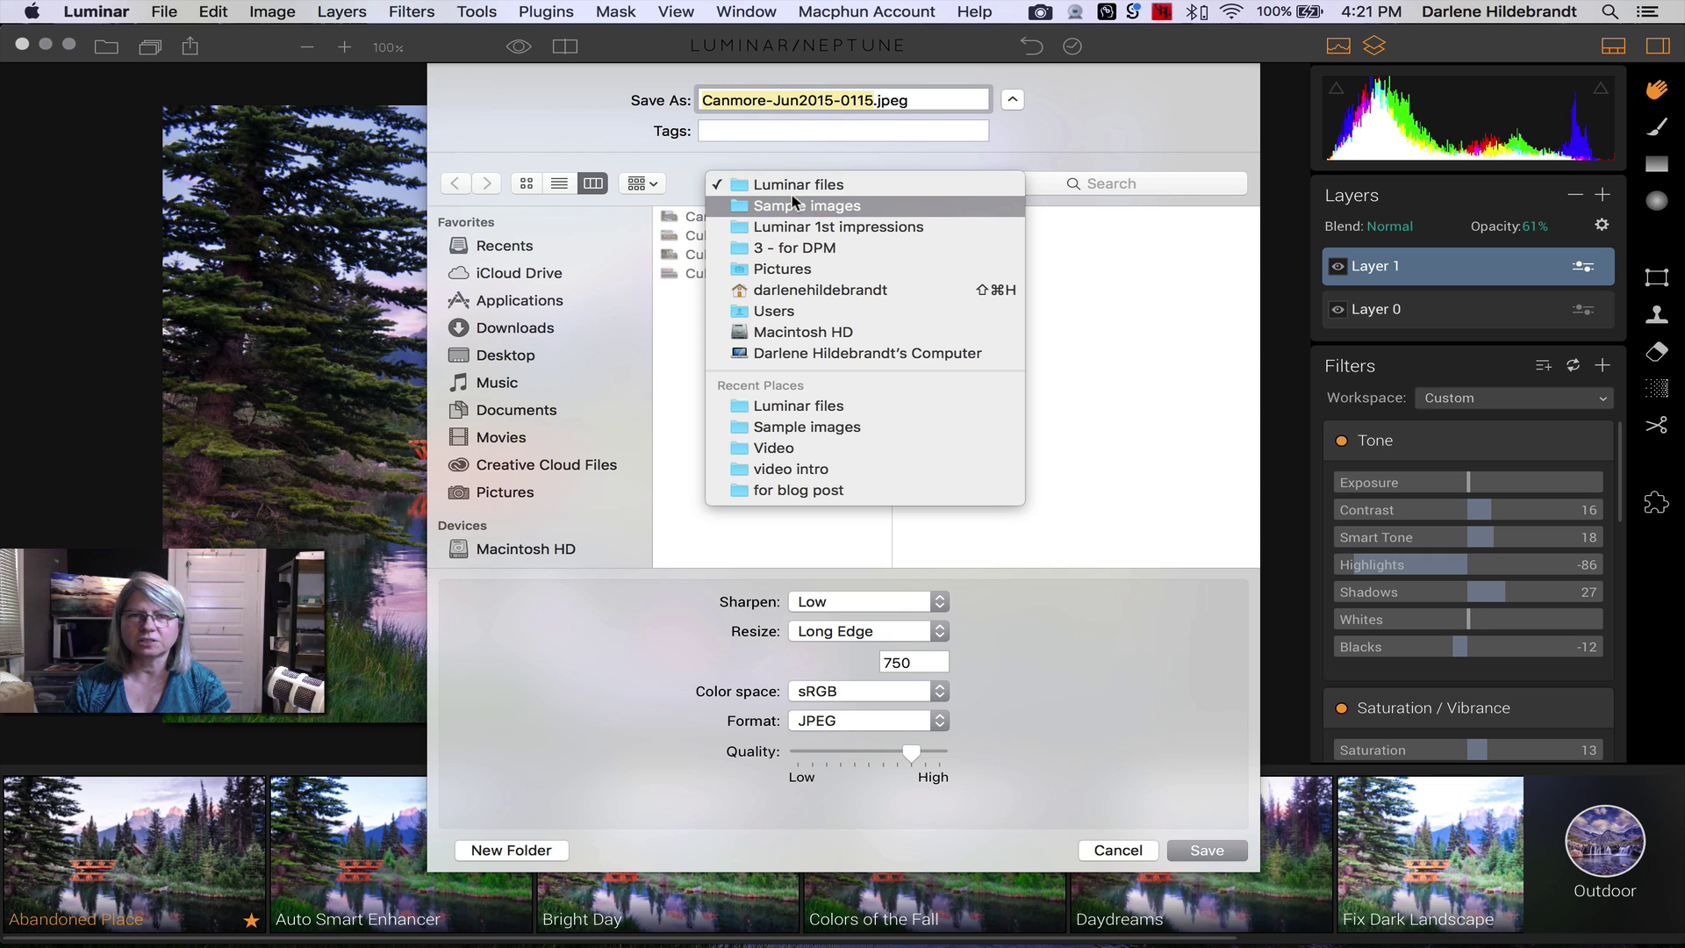
left_click(795, 184)
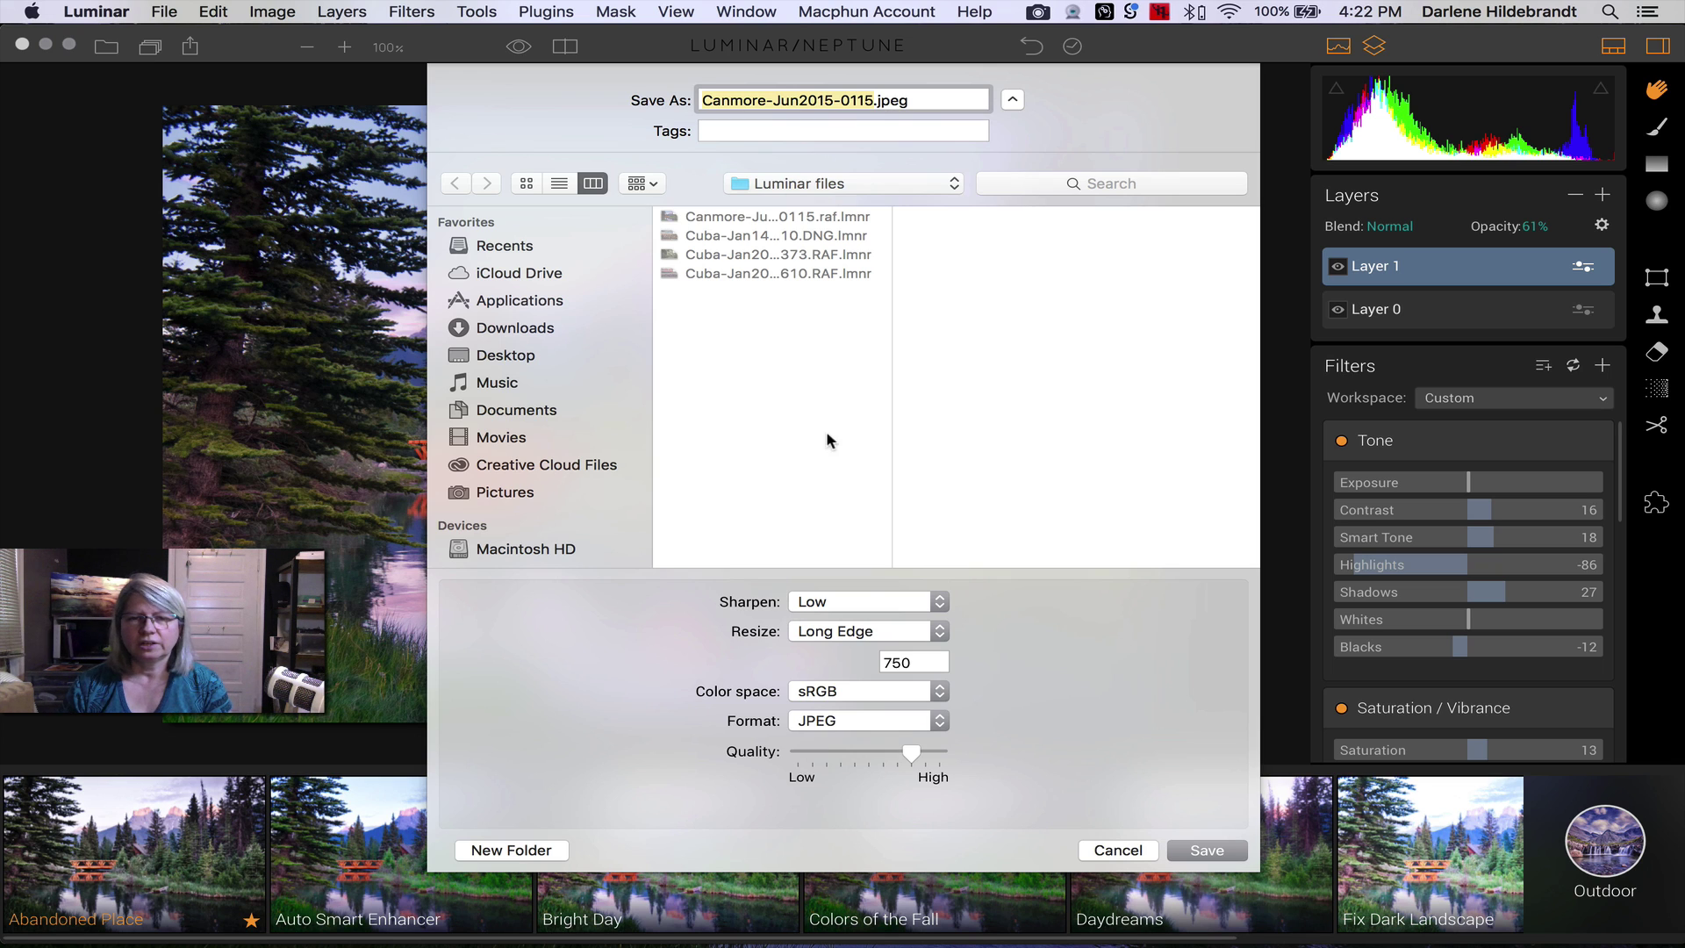
left_click(860, 599)
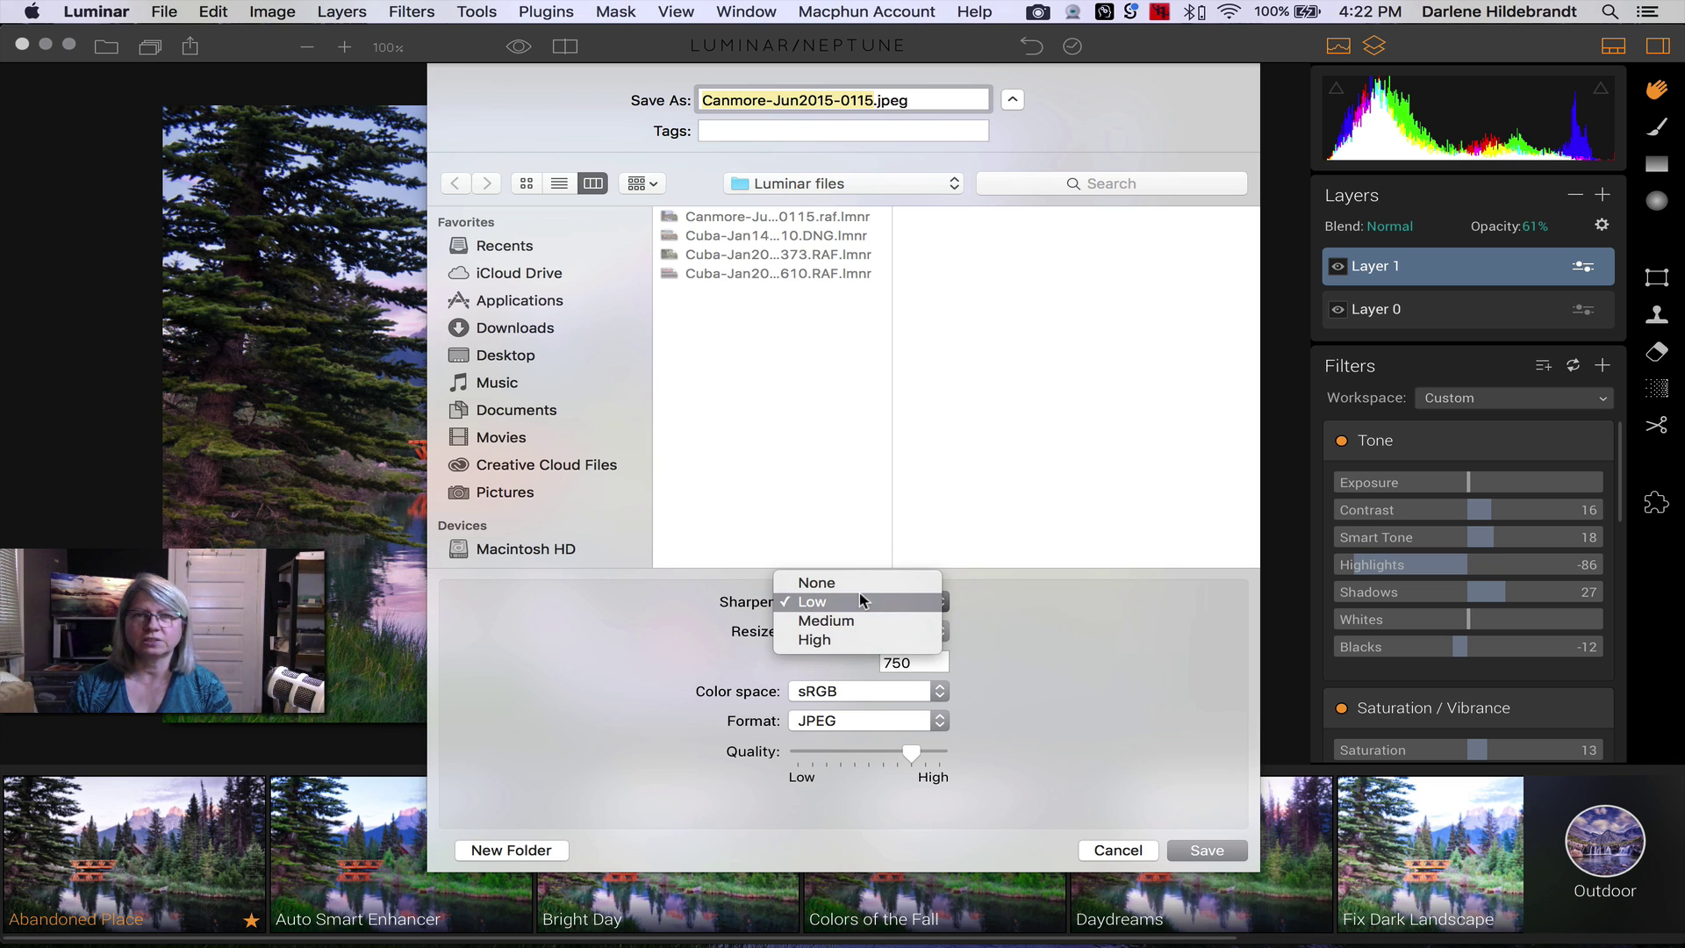
left_click(760, 428)
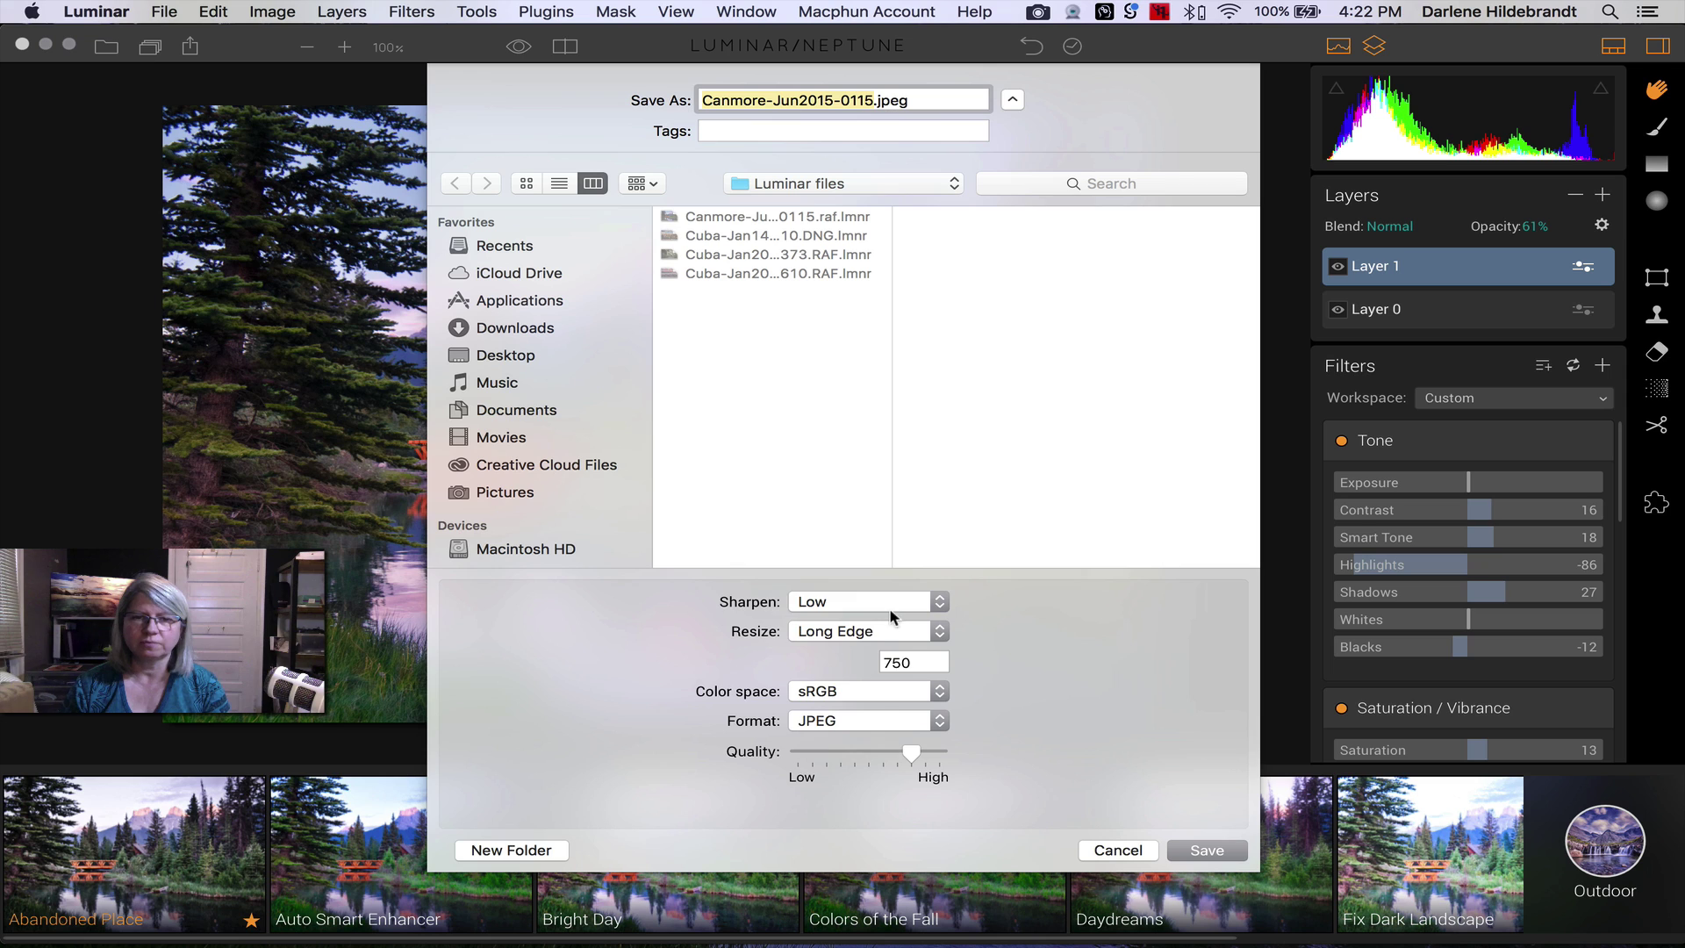
left_click(880, 601)
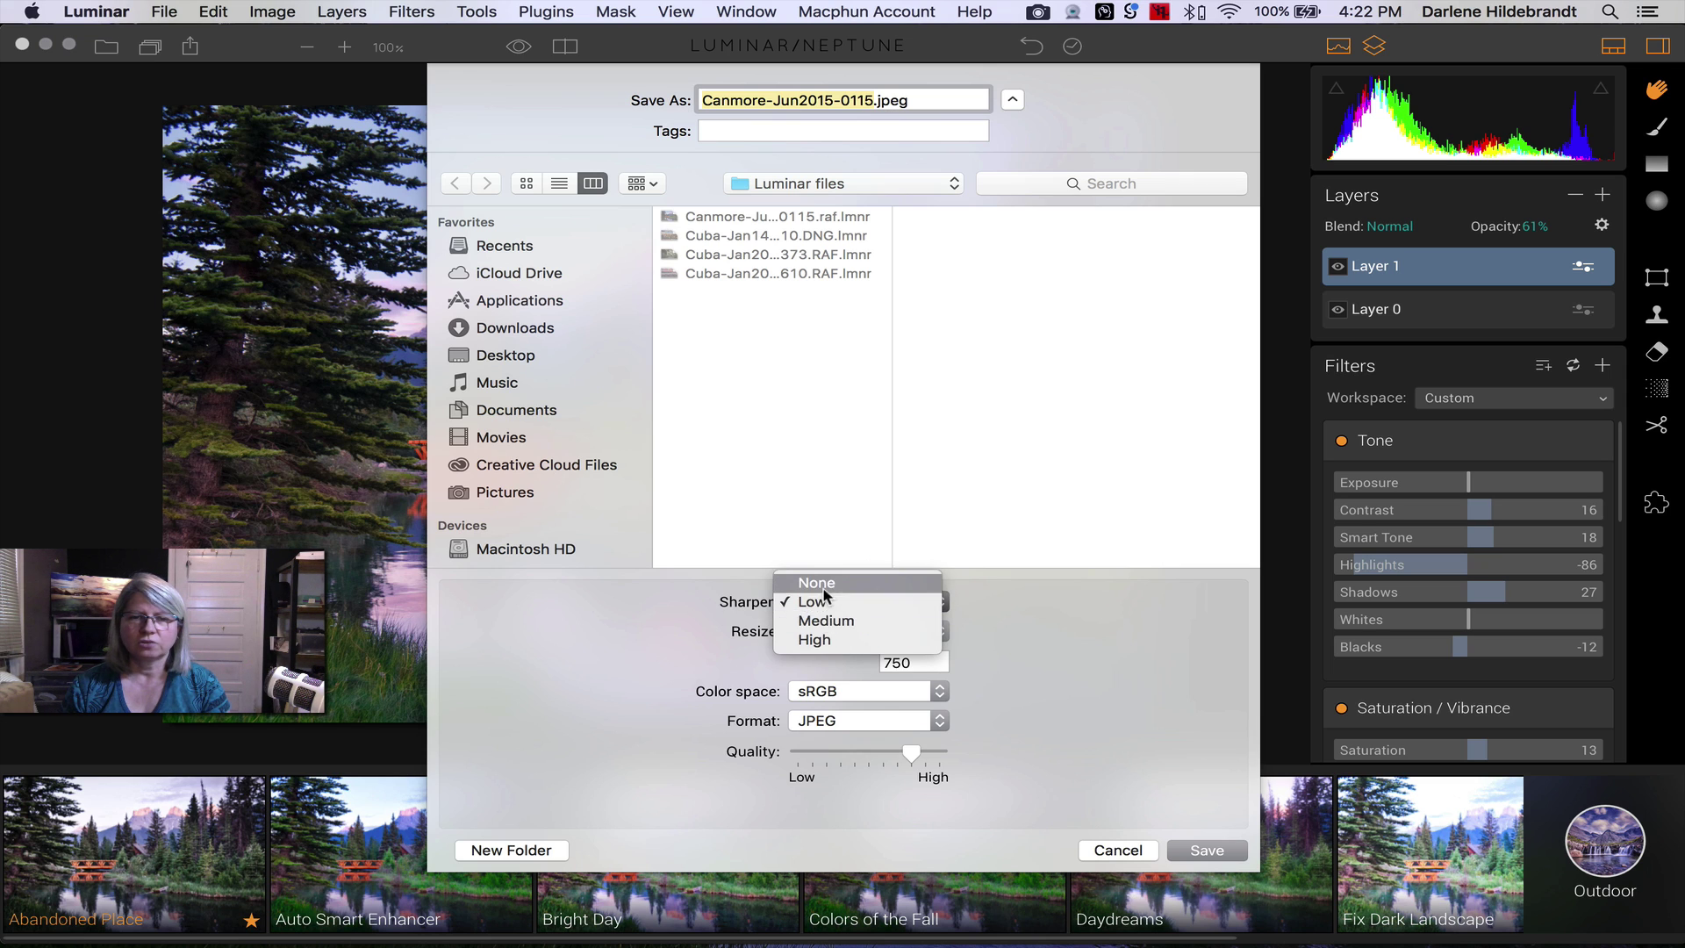
left_click(849, 657)
- Set the export to Original size, JPEG quality near High, and sRGB colour space
left_click(868, 630)
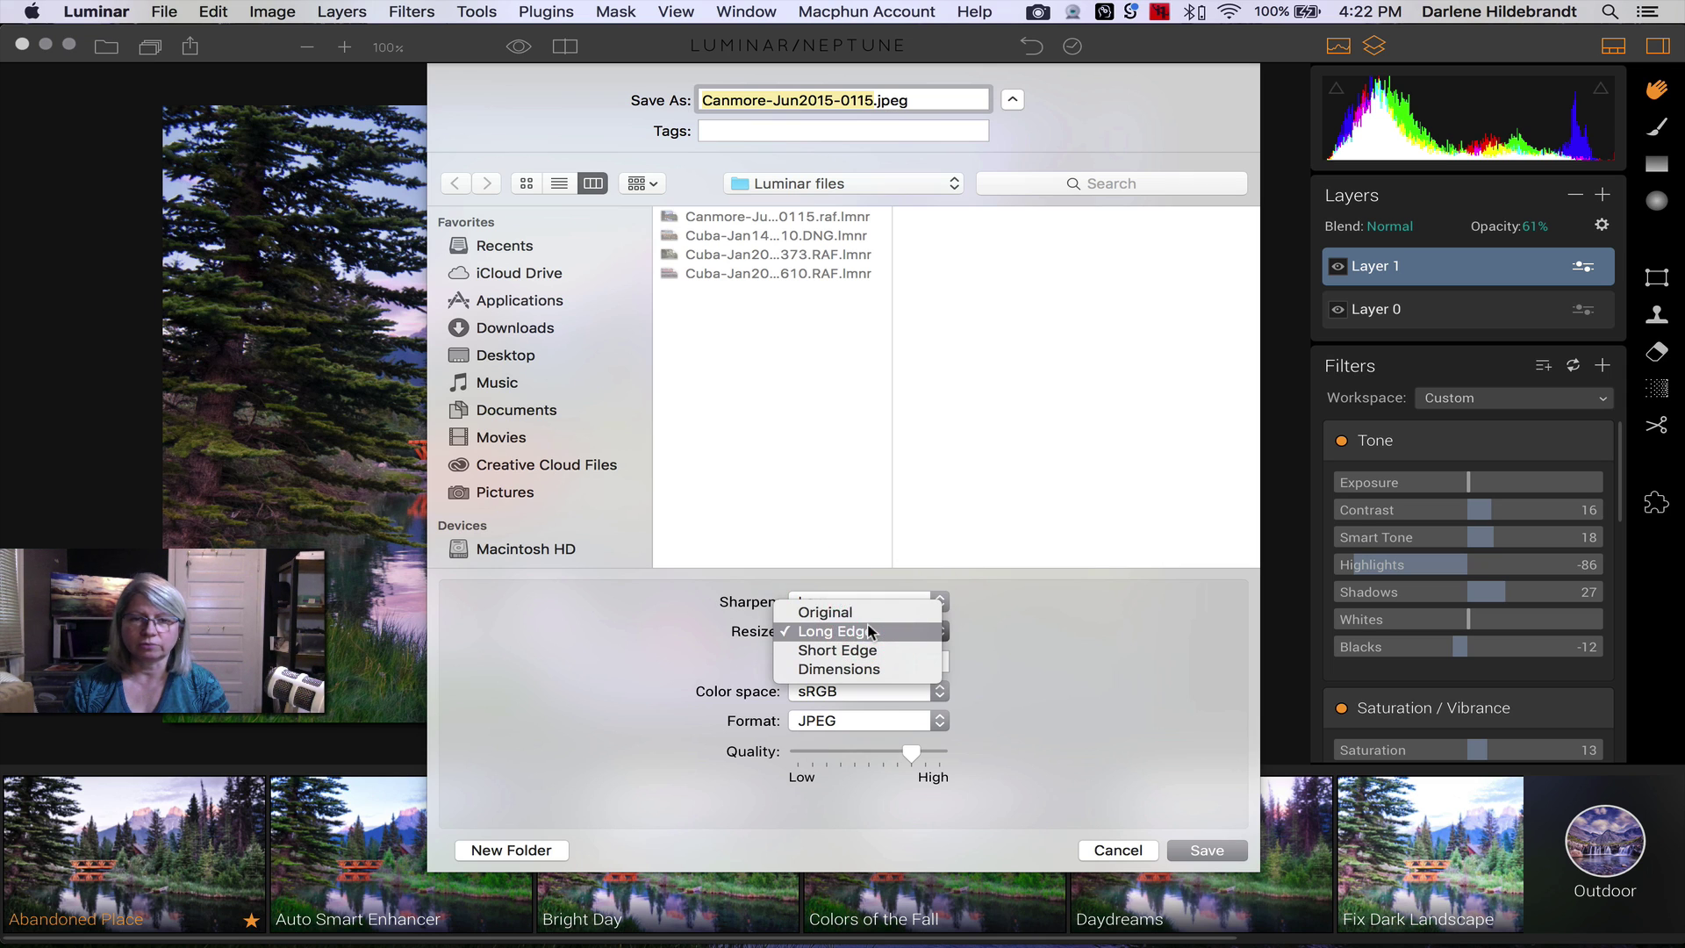
left_click(838, 606)
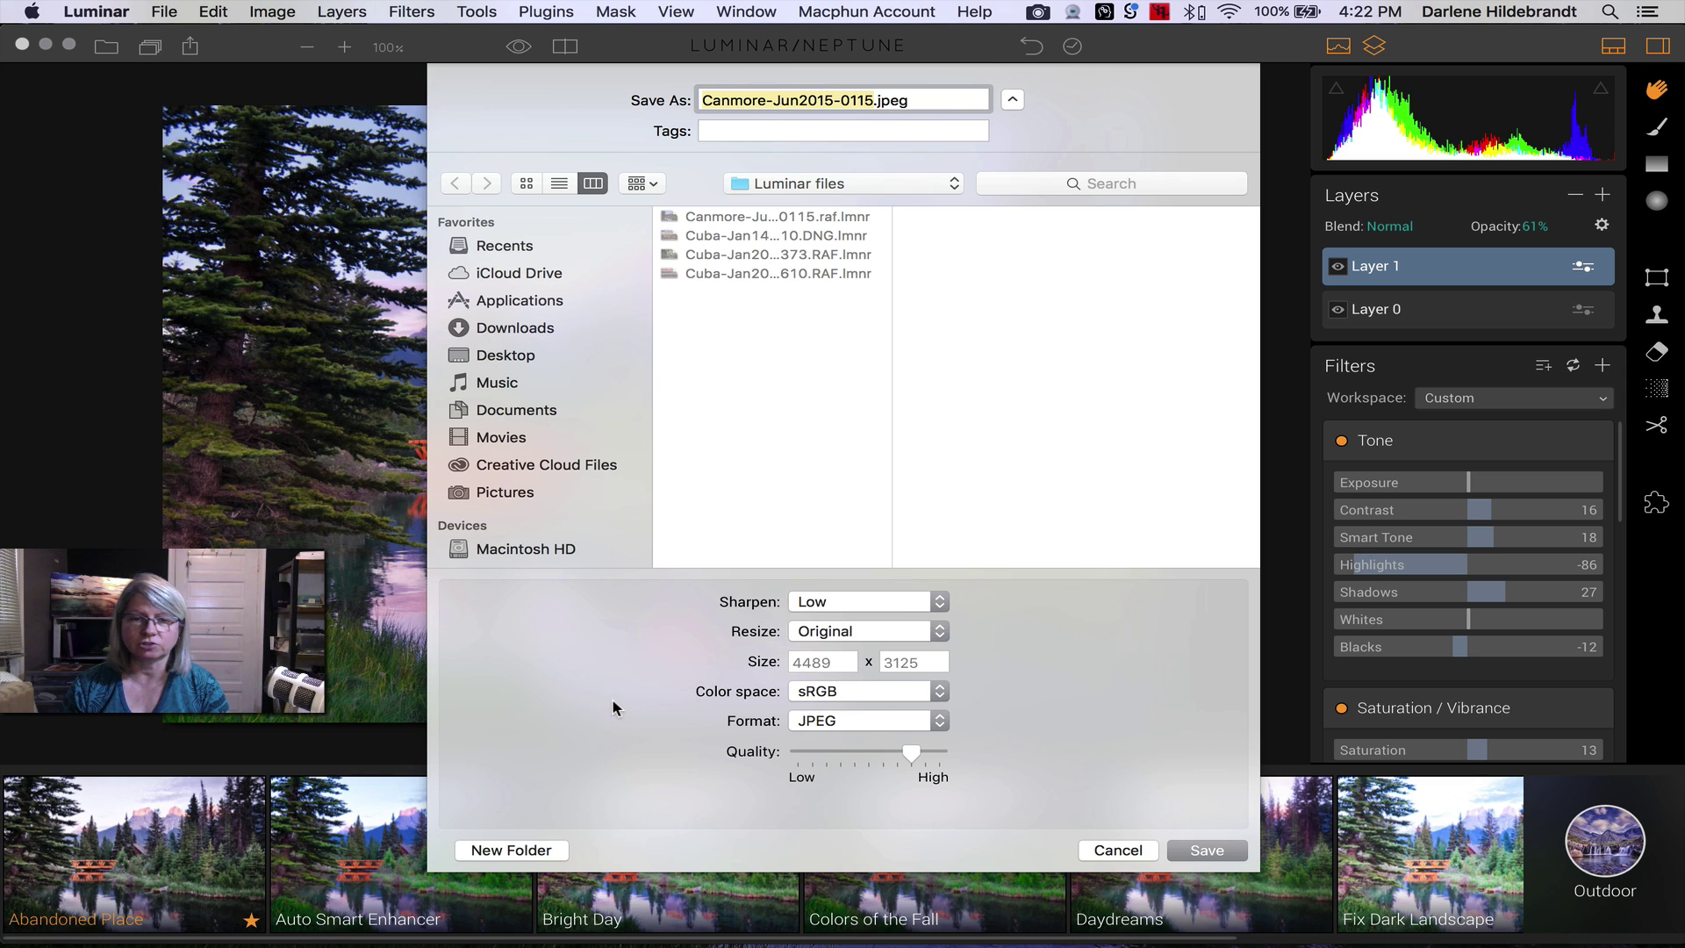
left_click_drag(913, 755, 948, 757)
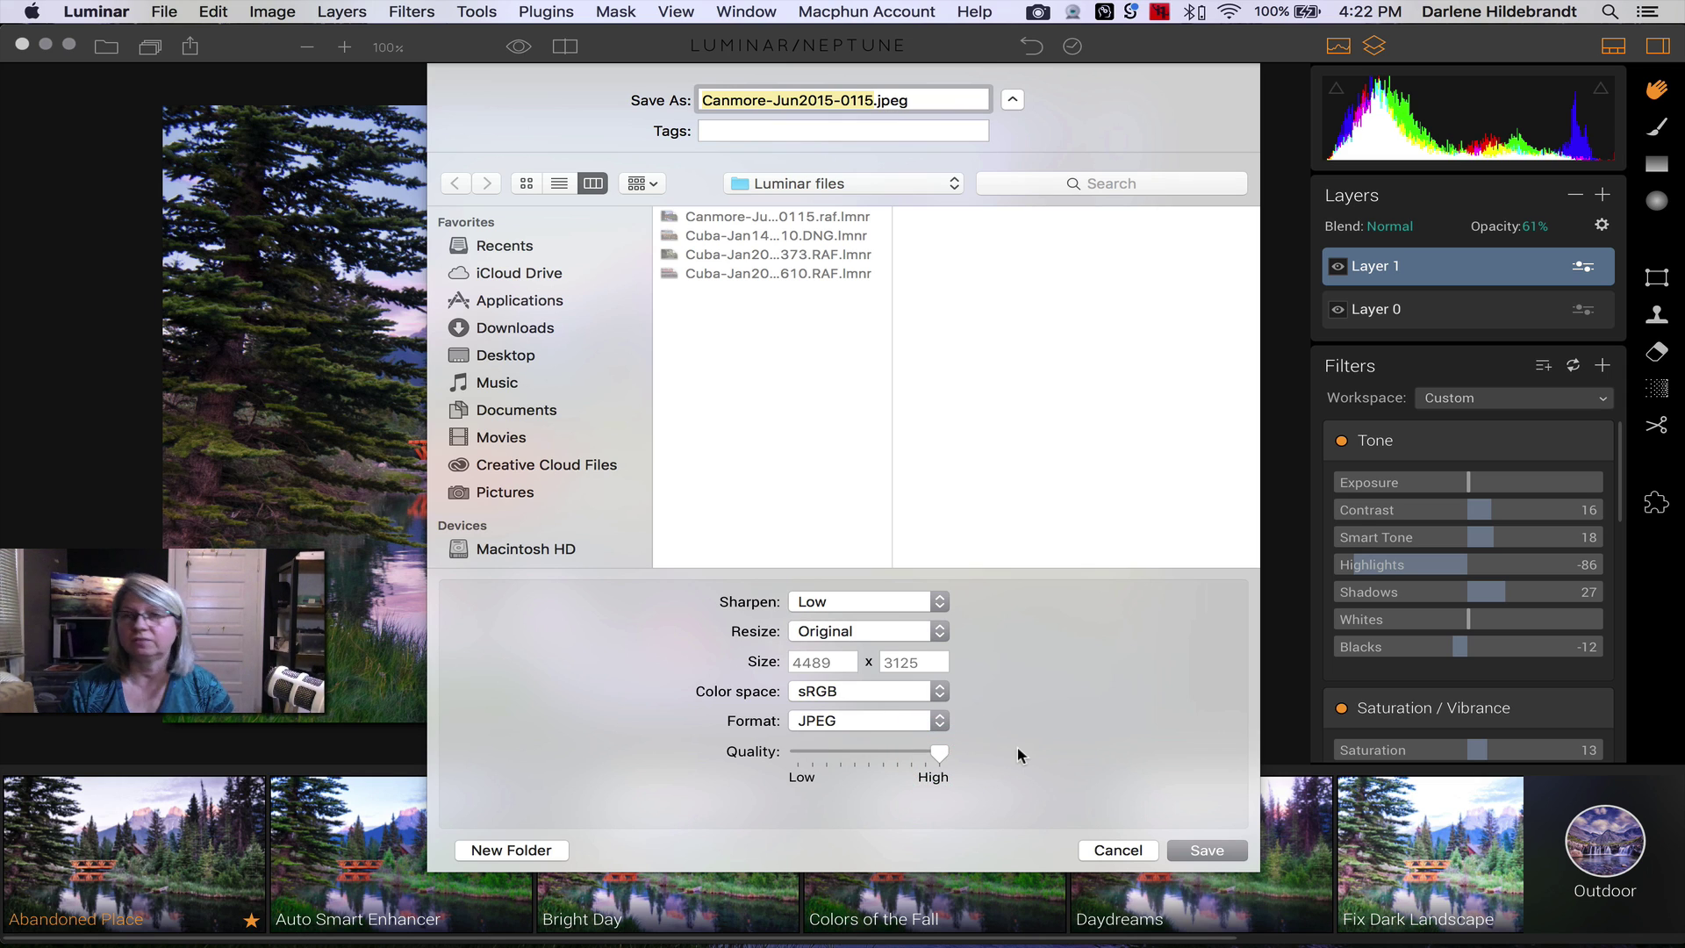
left_click(905, 686)
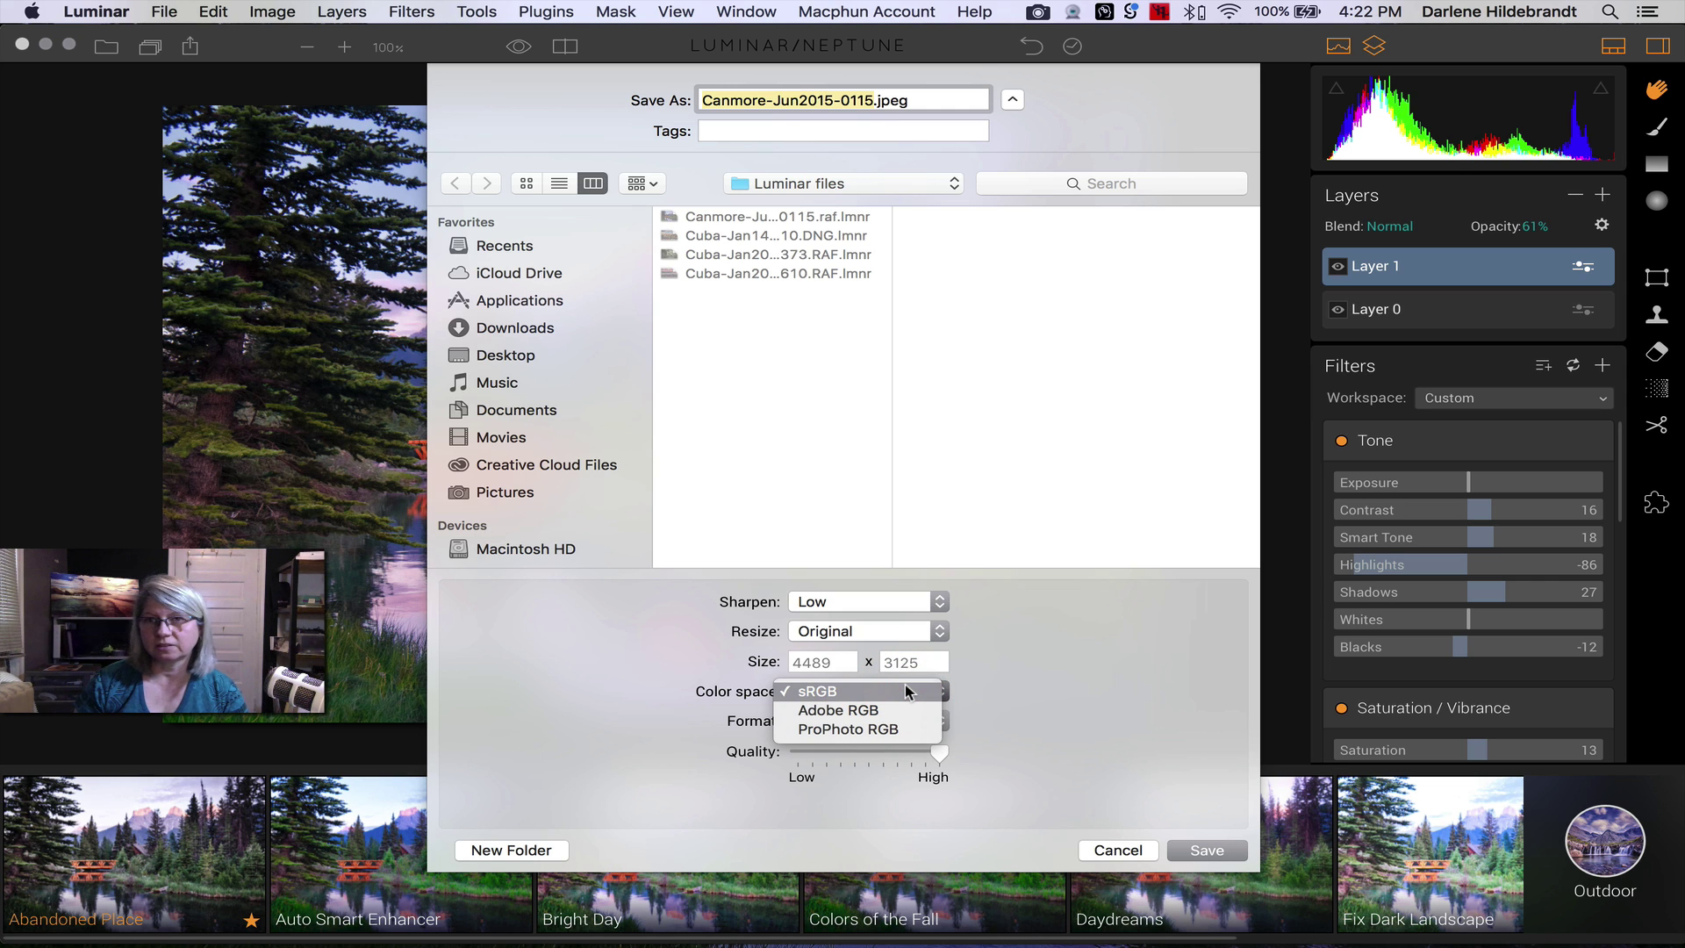
key("super")
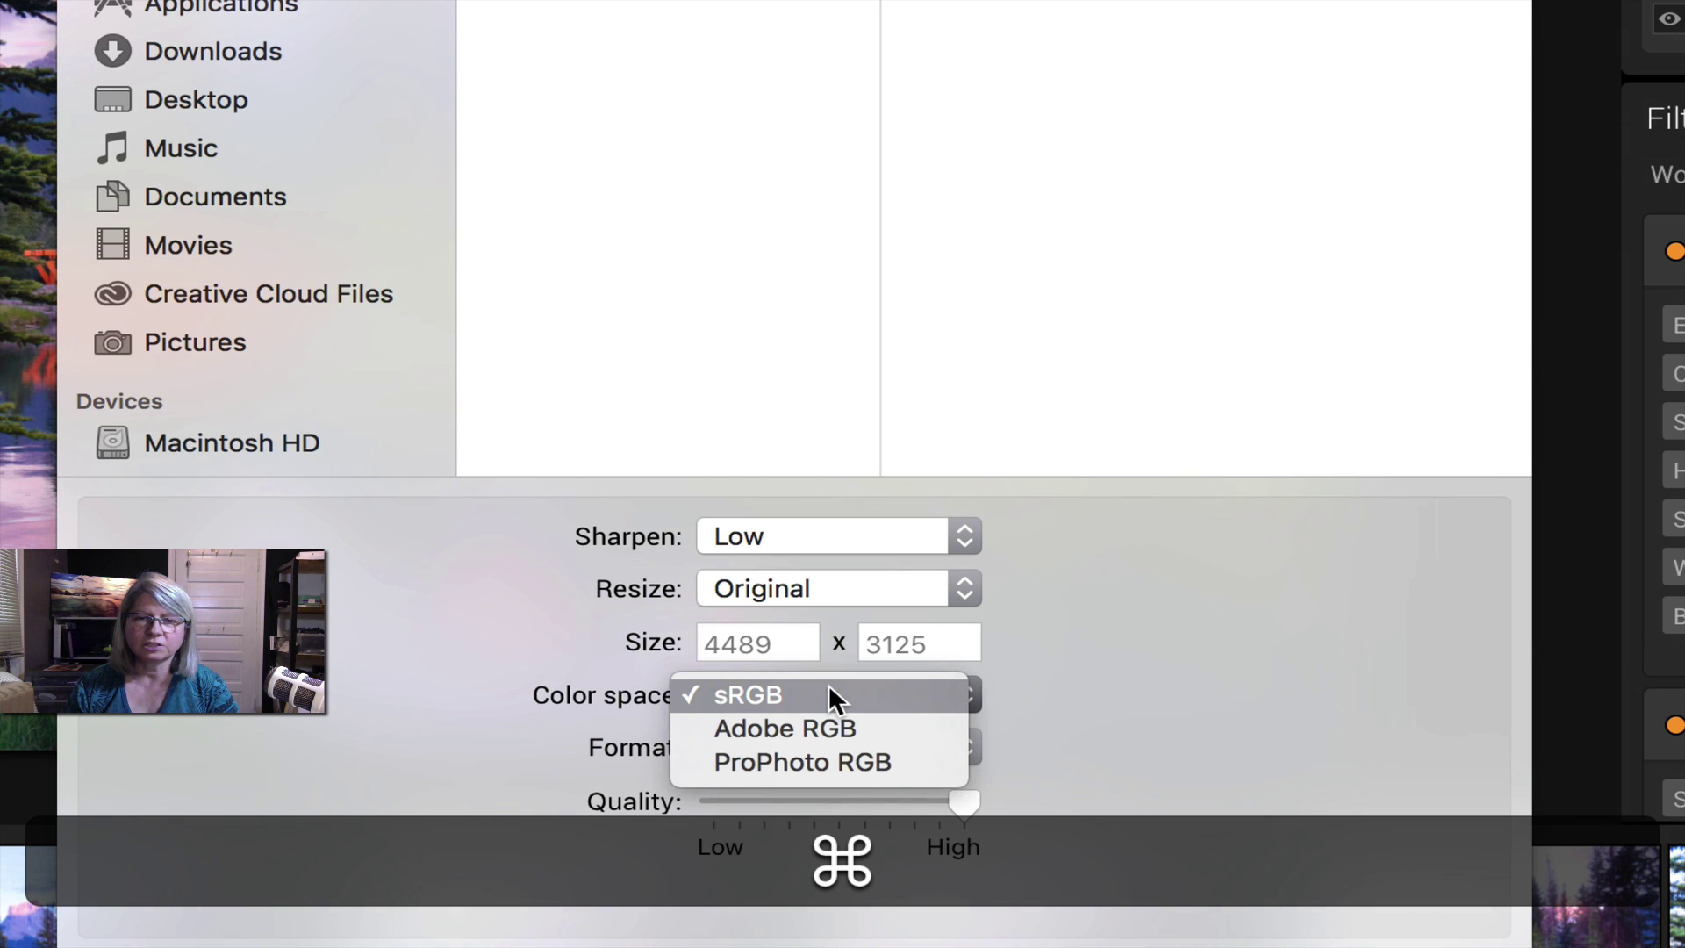
left_click(1118, 695)
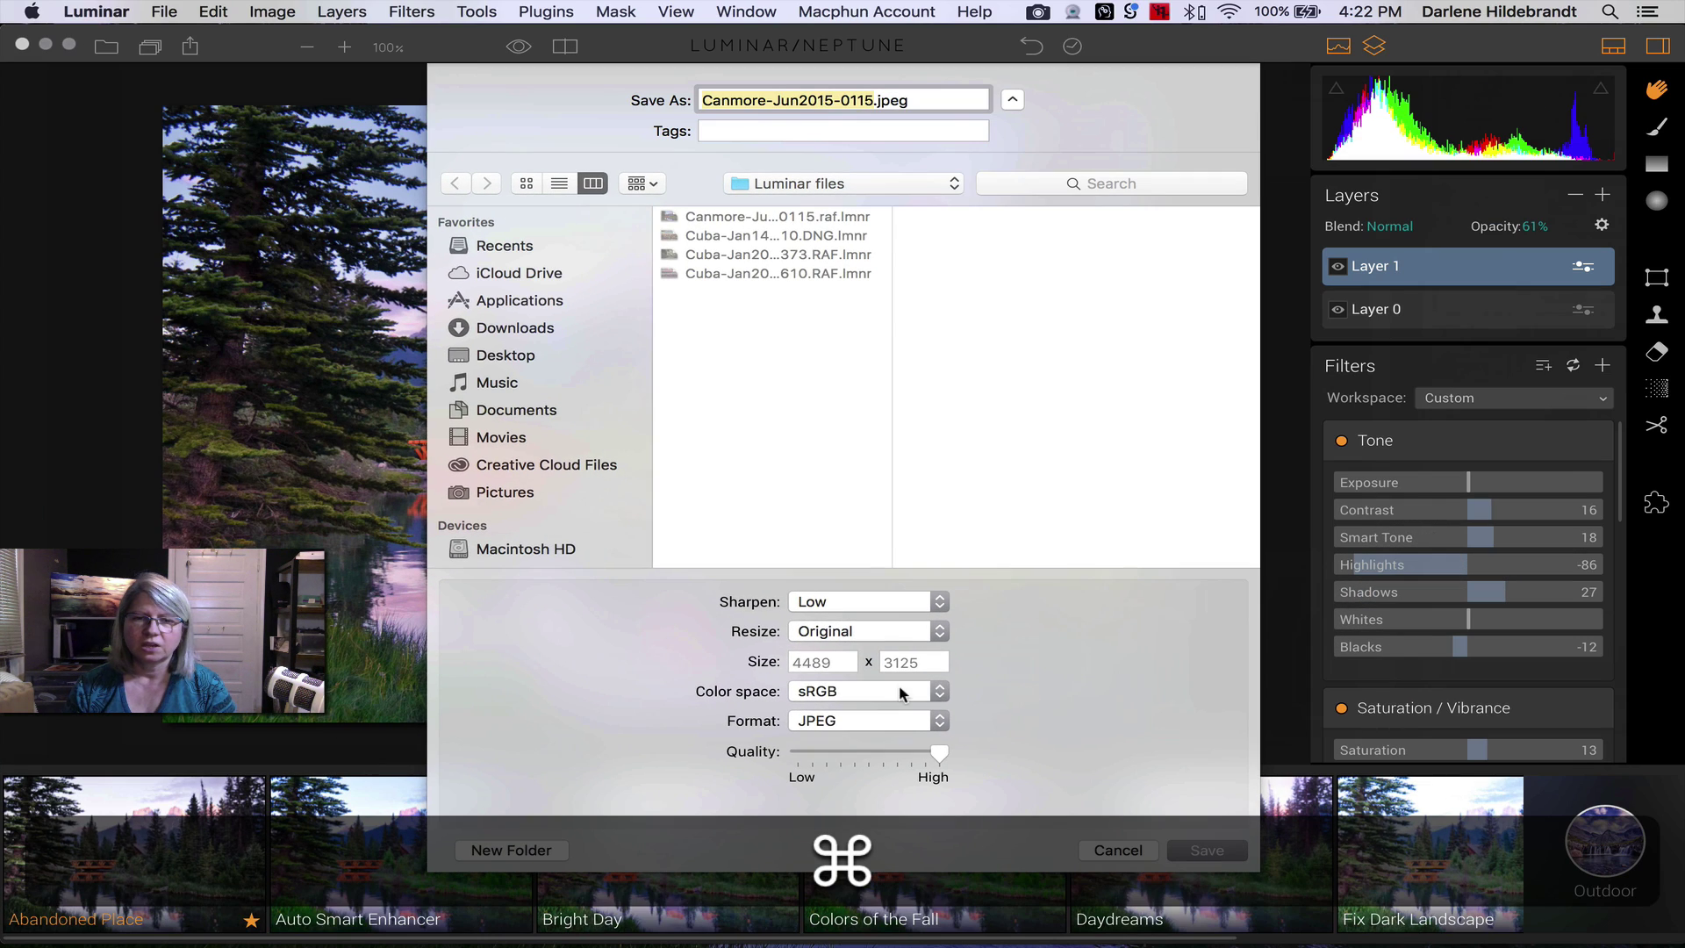
left_click(869, 695)
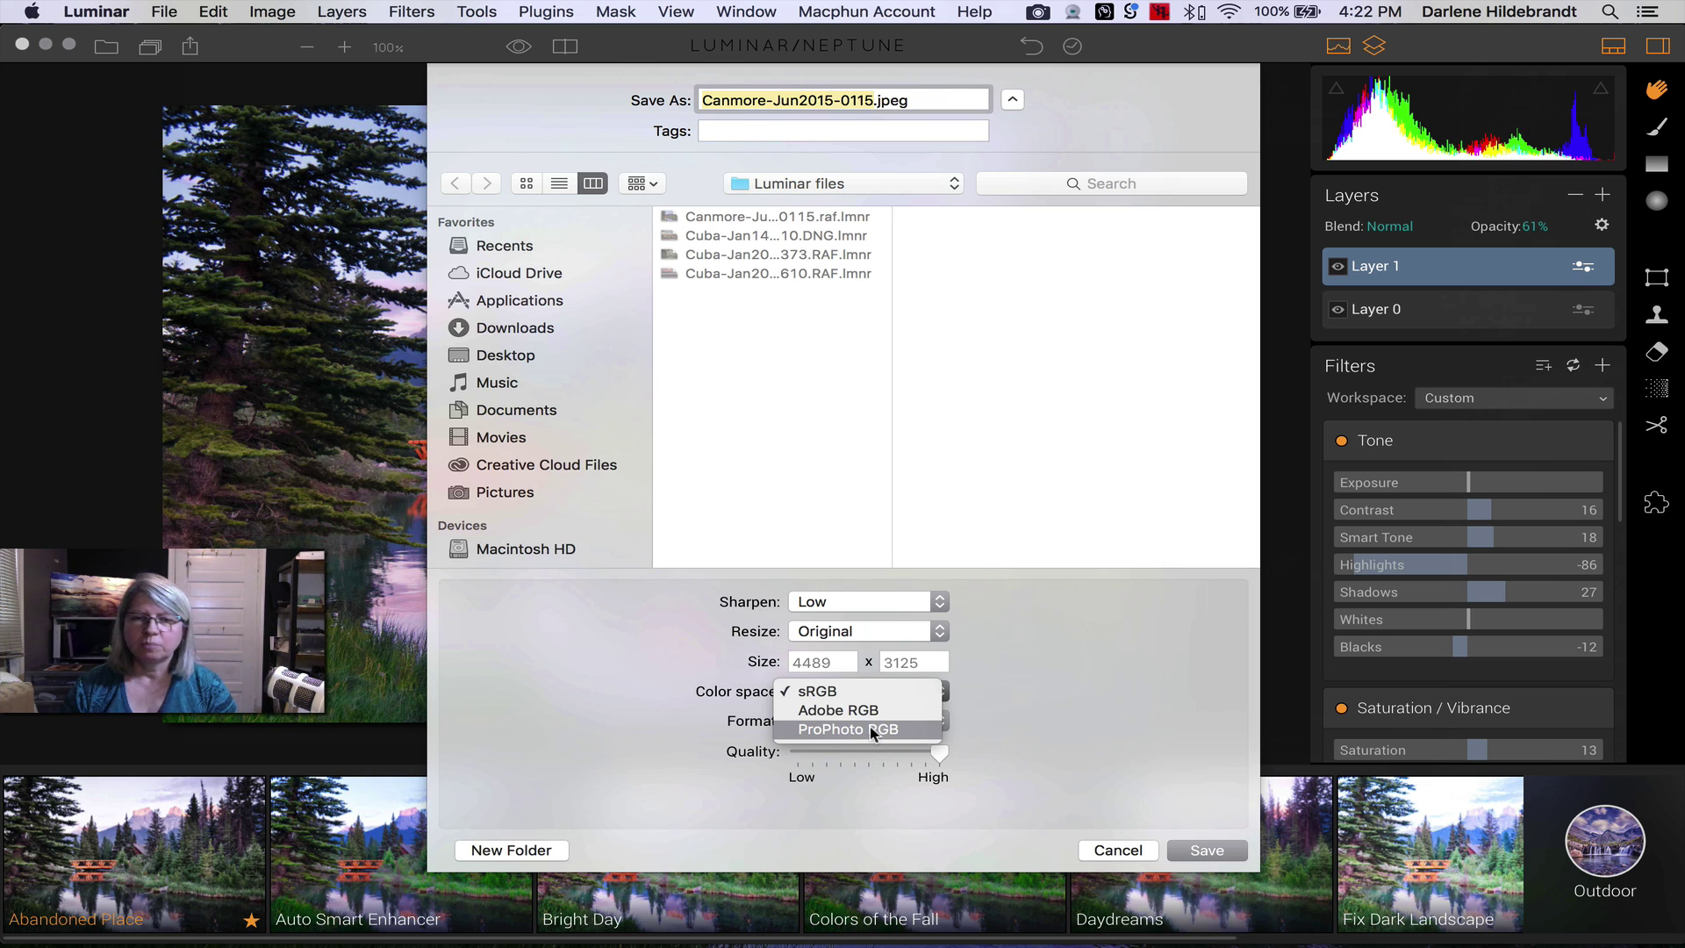
left_click(856, 689)
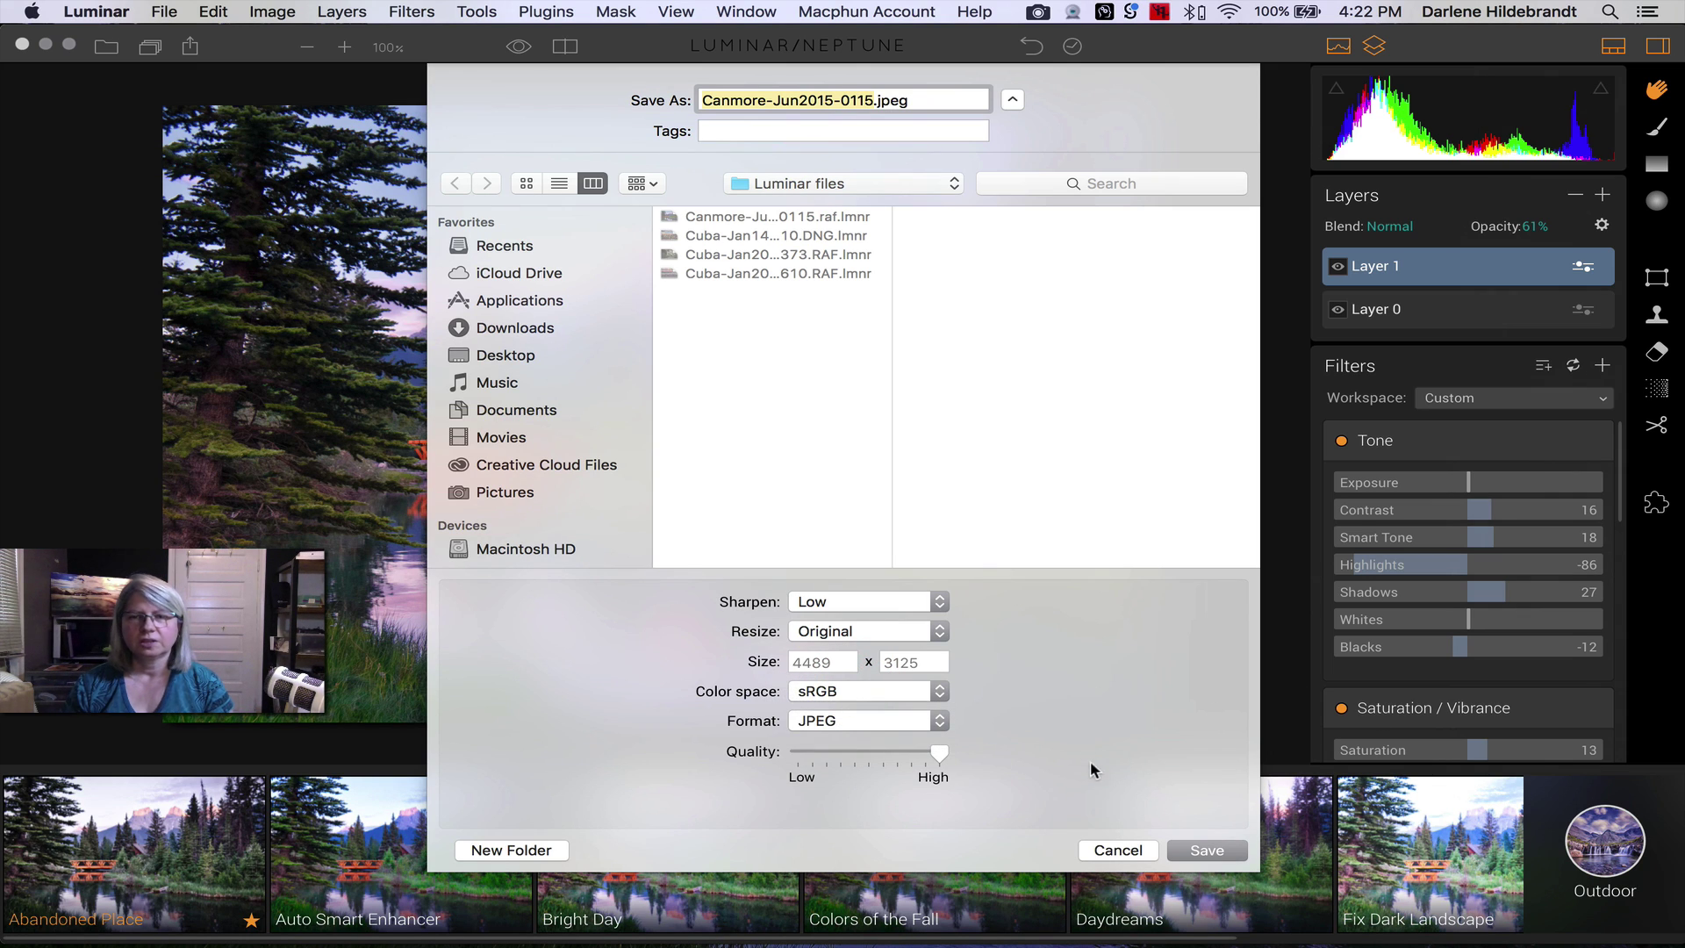
- Export the photo as 'Canmore-Jun2015-0115-full size.jpeg'
key("Right")
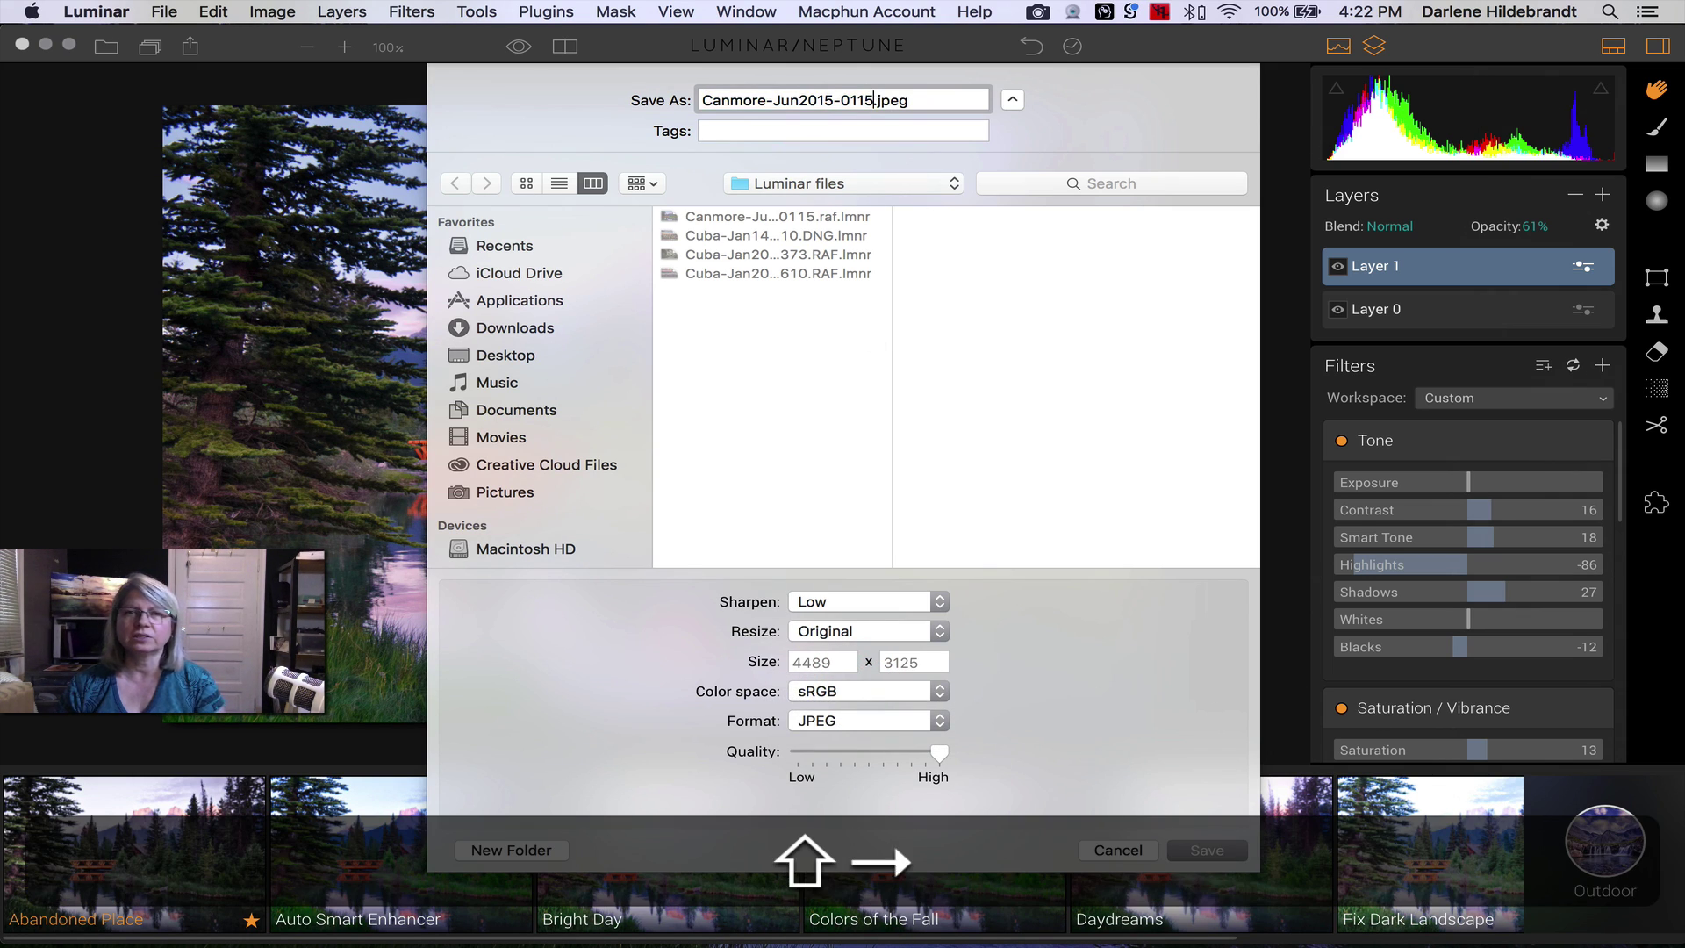
type("-")
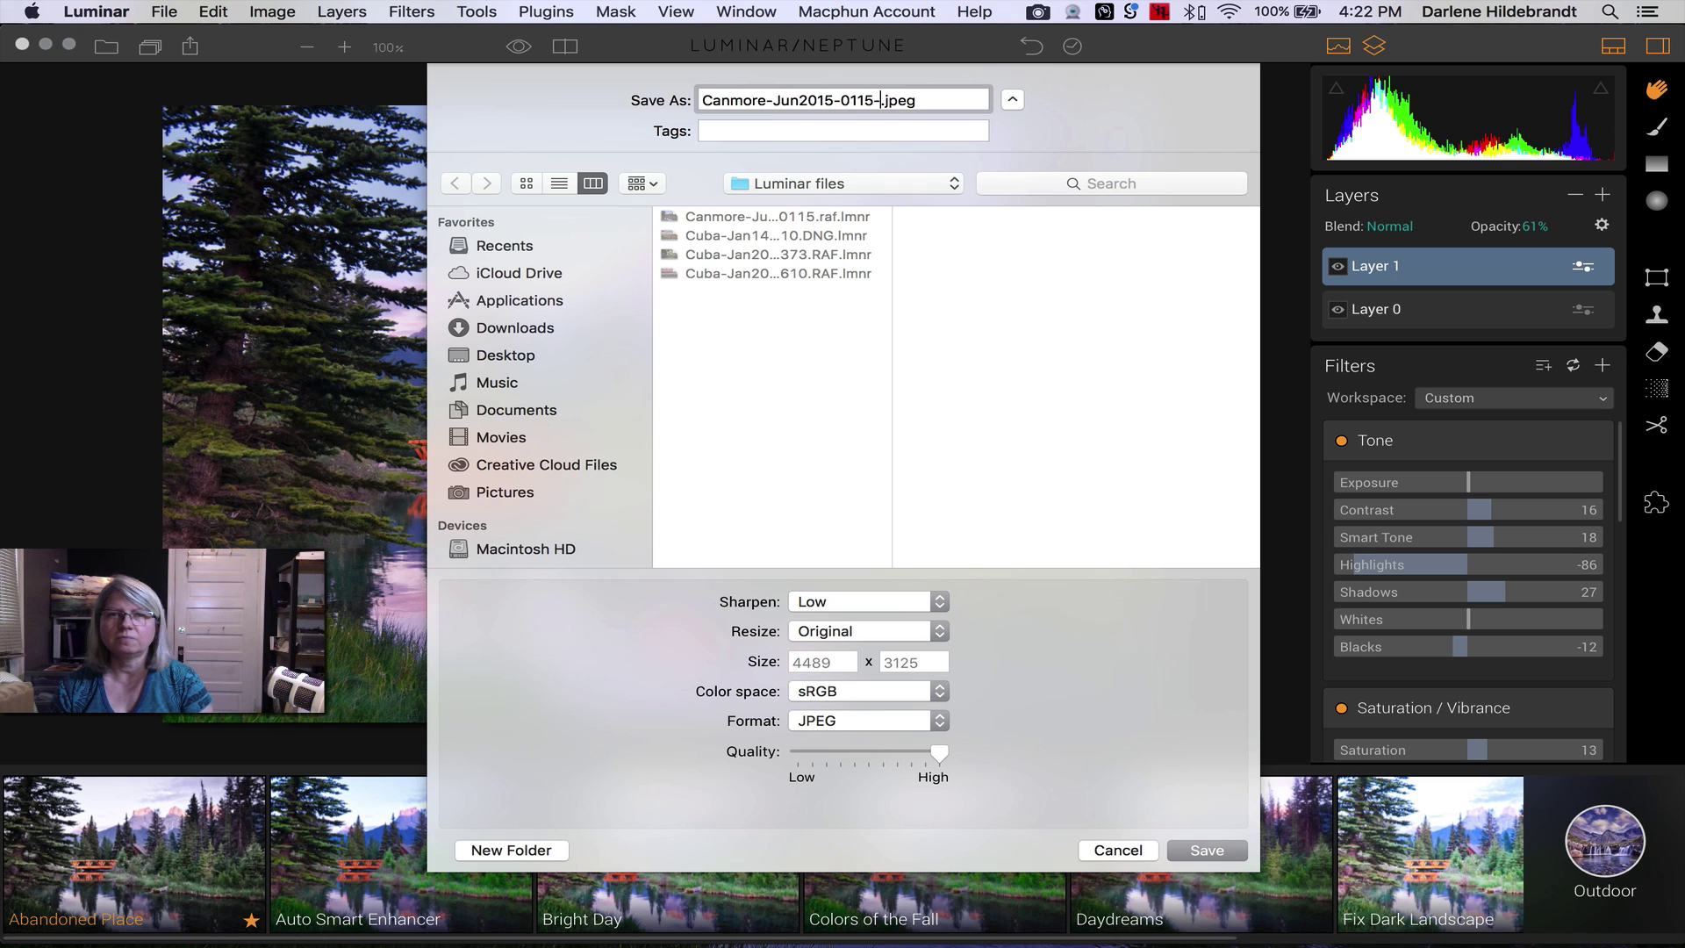
type("fulle")
key("BackSpace")
type("size")
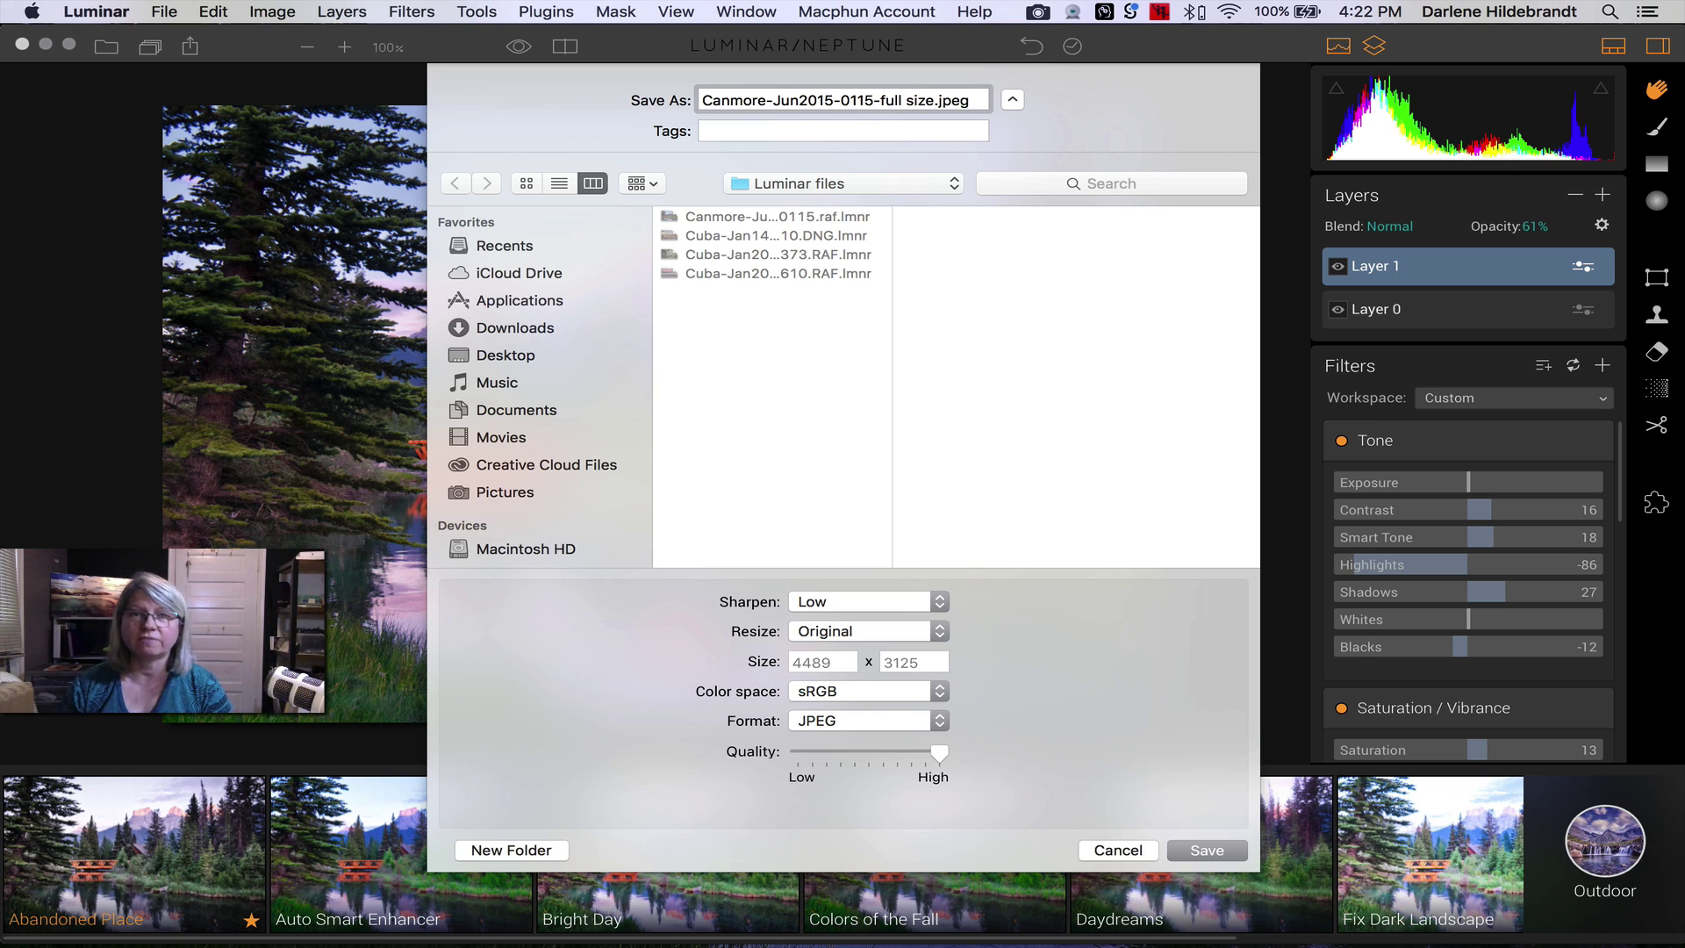
key("Return")
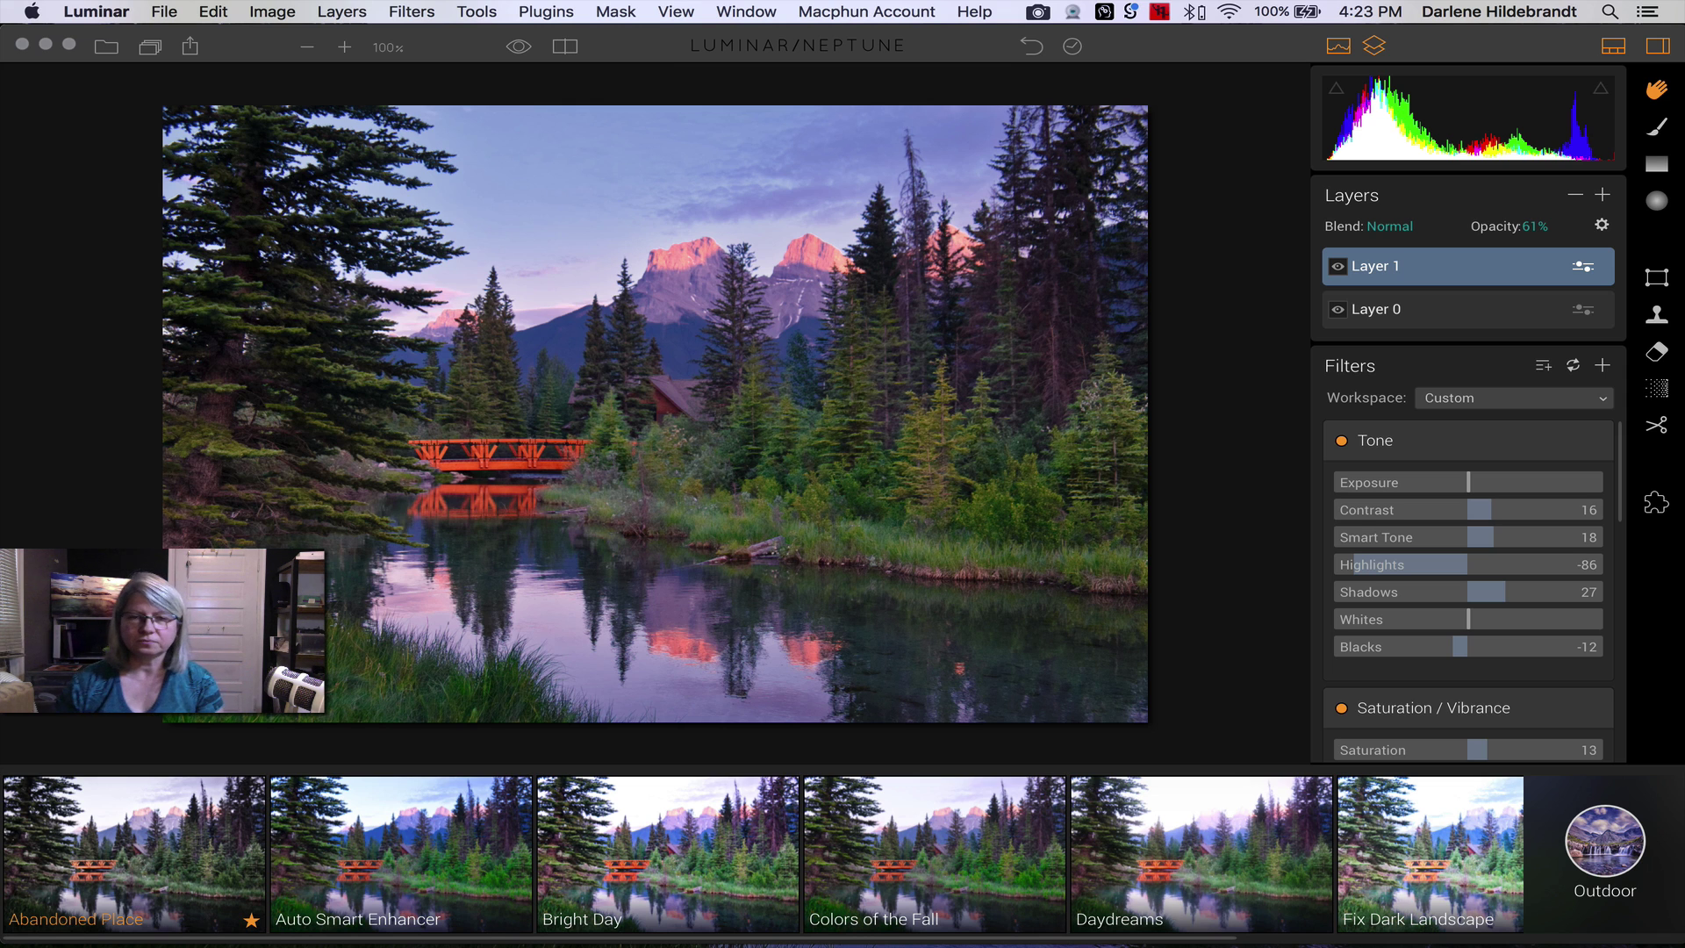
key("super+Tab")
key("super+Tab")
key("super+Tab")
key("super+Tab")
key("super+Tab")
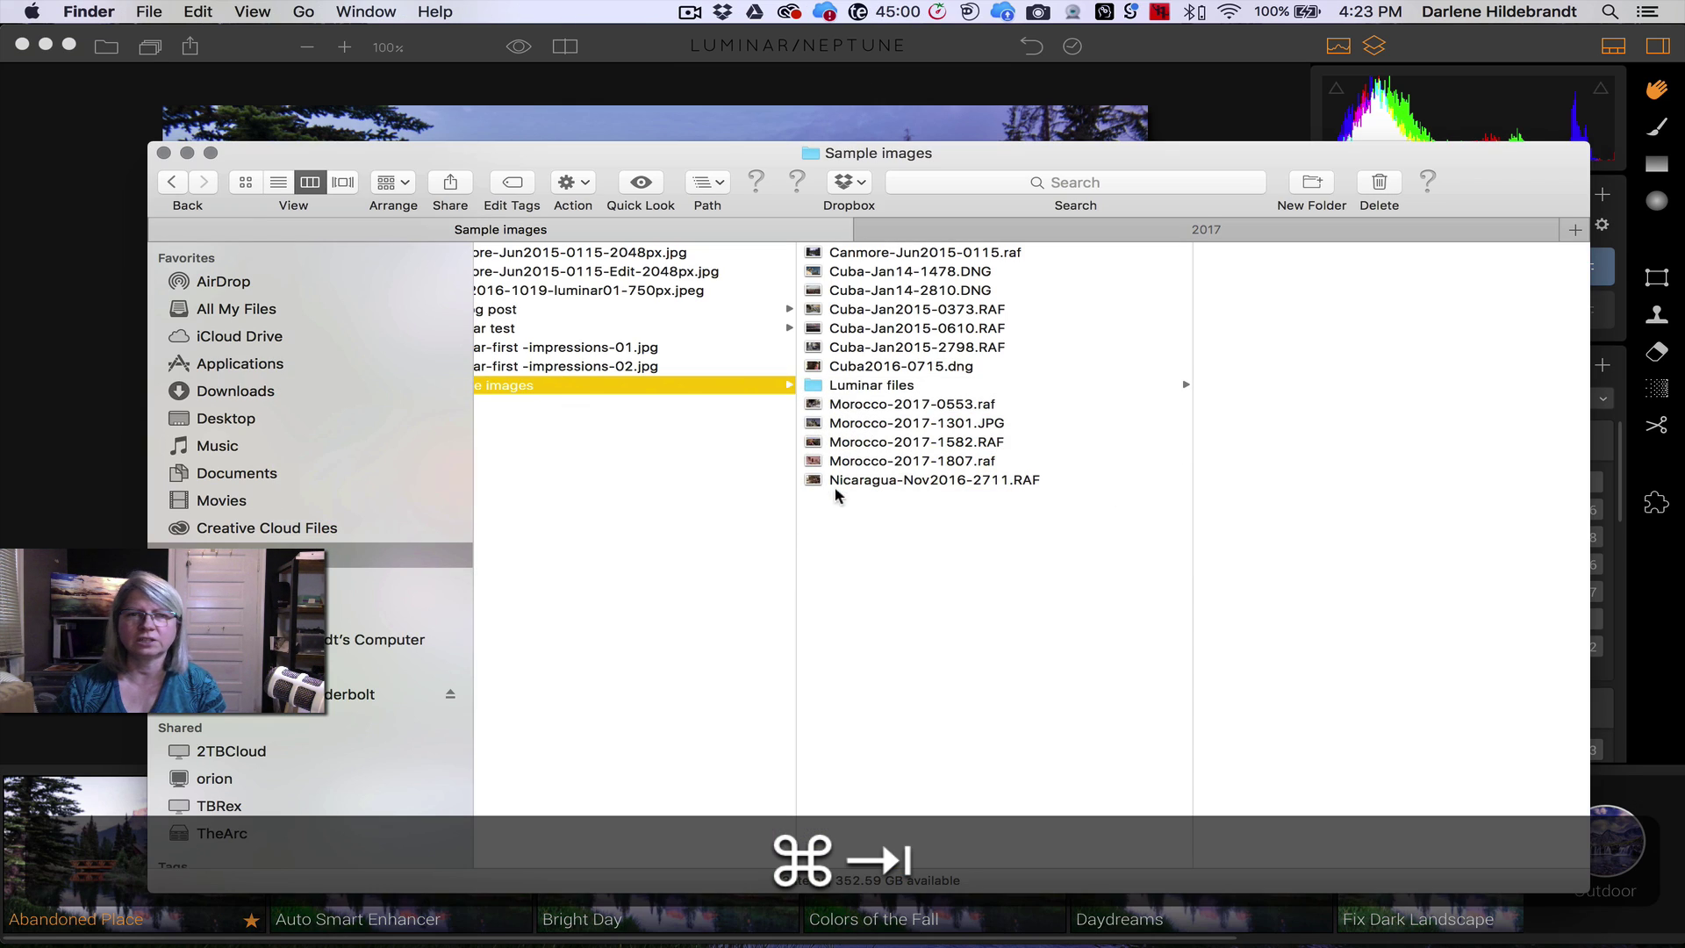
- Quick Look the full size JPEG in the Luminar files folder, then return to Luminar
left_click(862, 385)
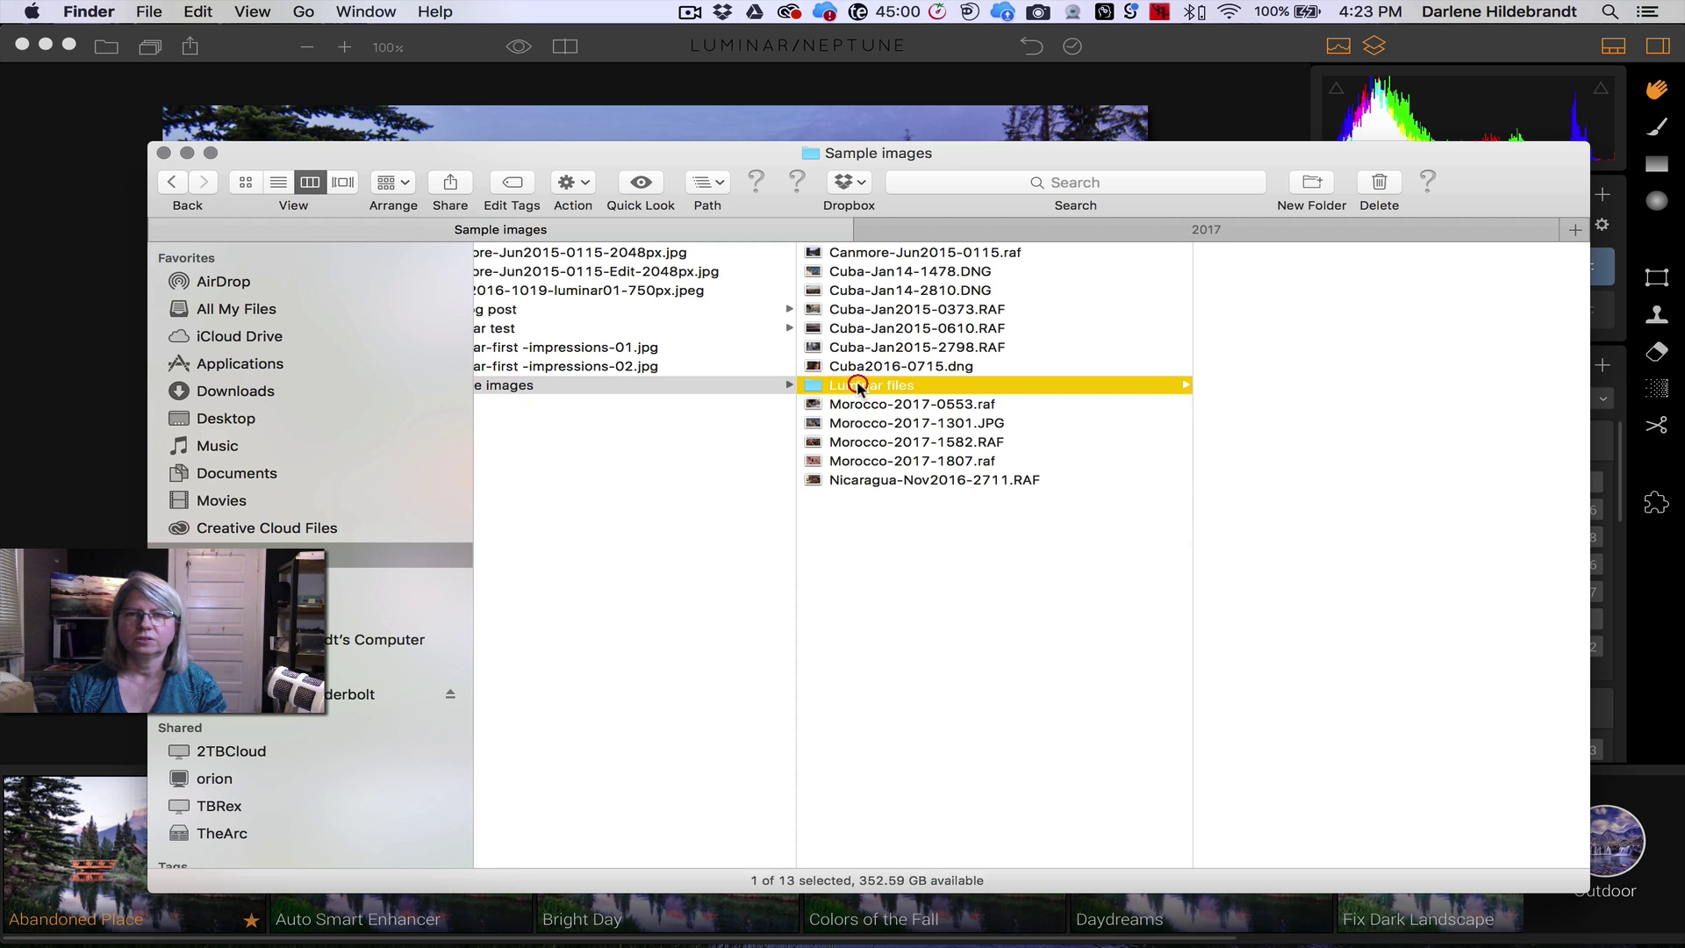
left_click(1300, 249)
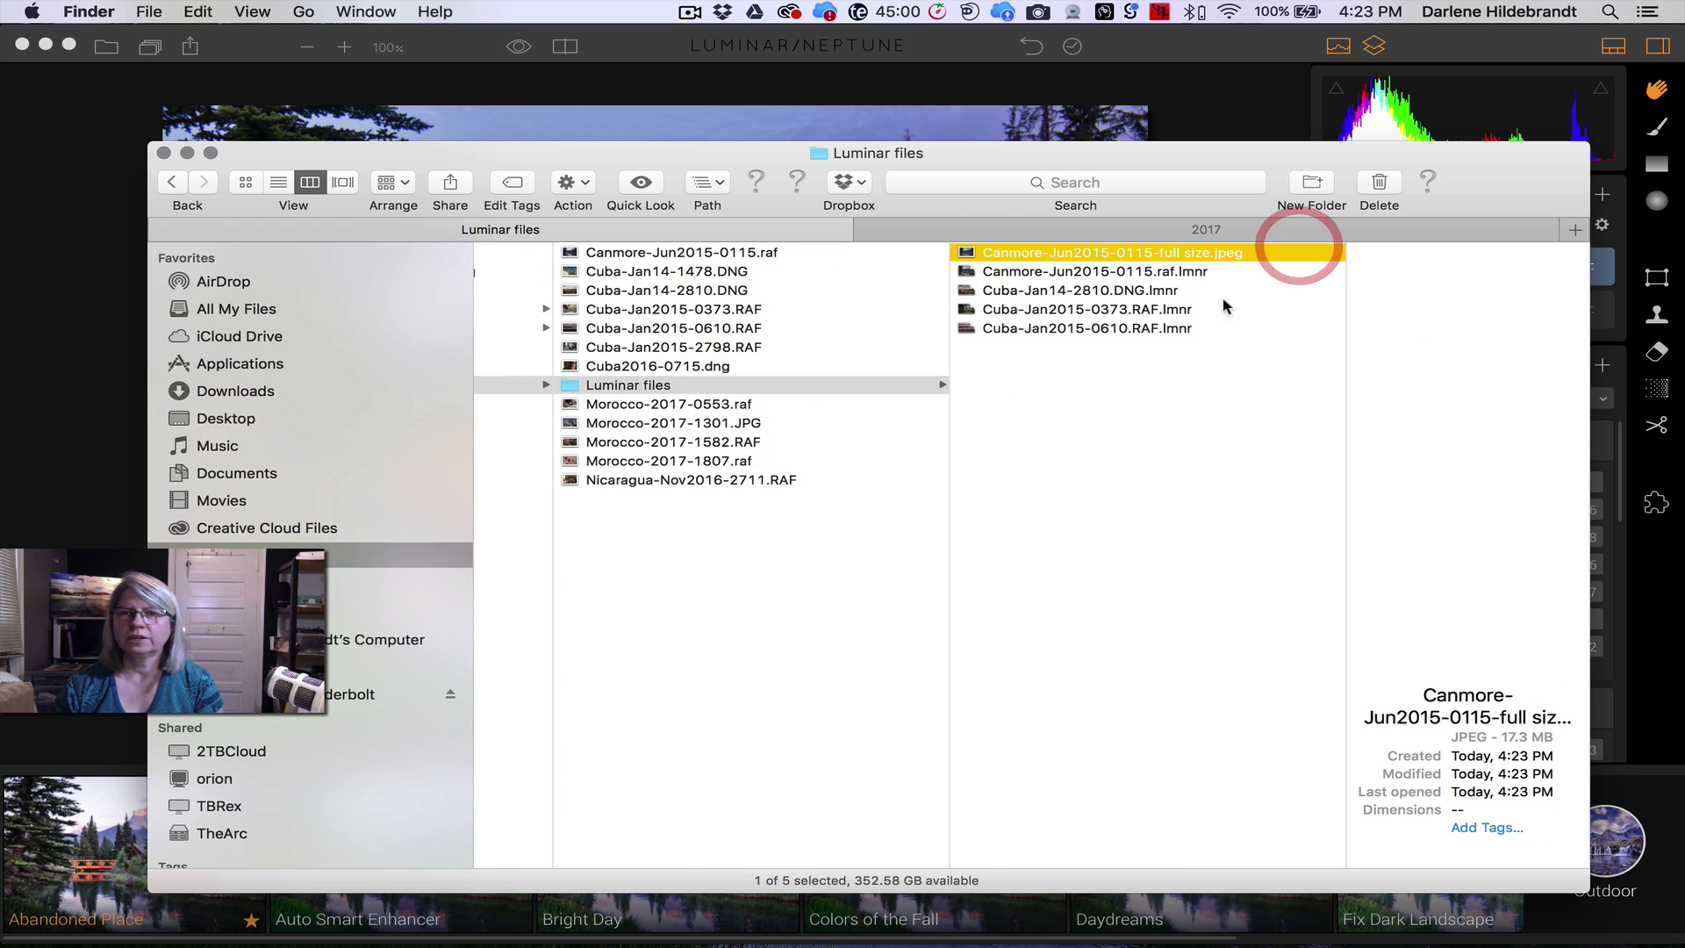
key("space")
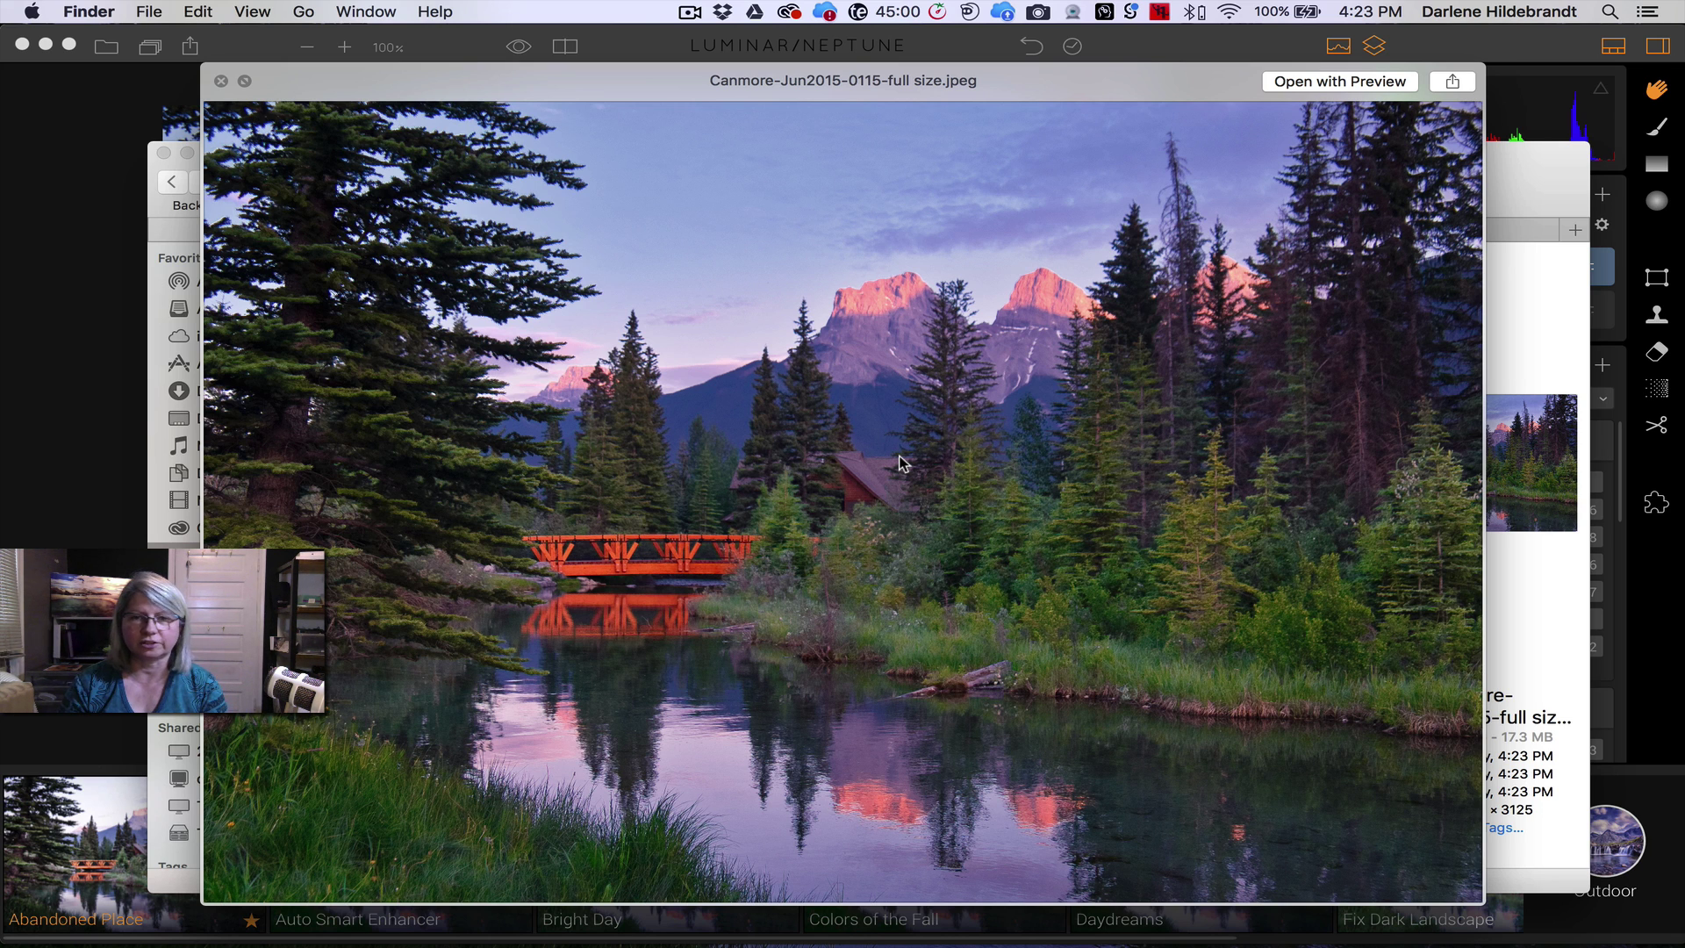
key("space")
key("cmd+Tab")
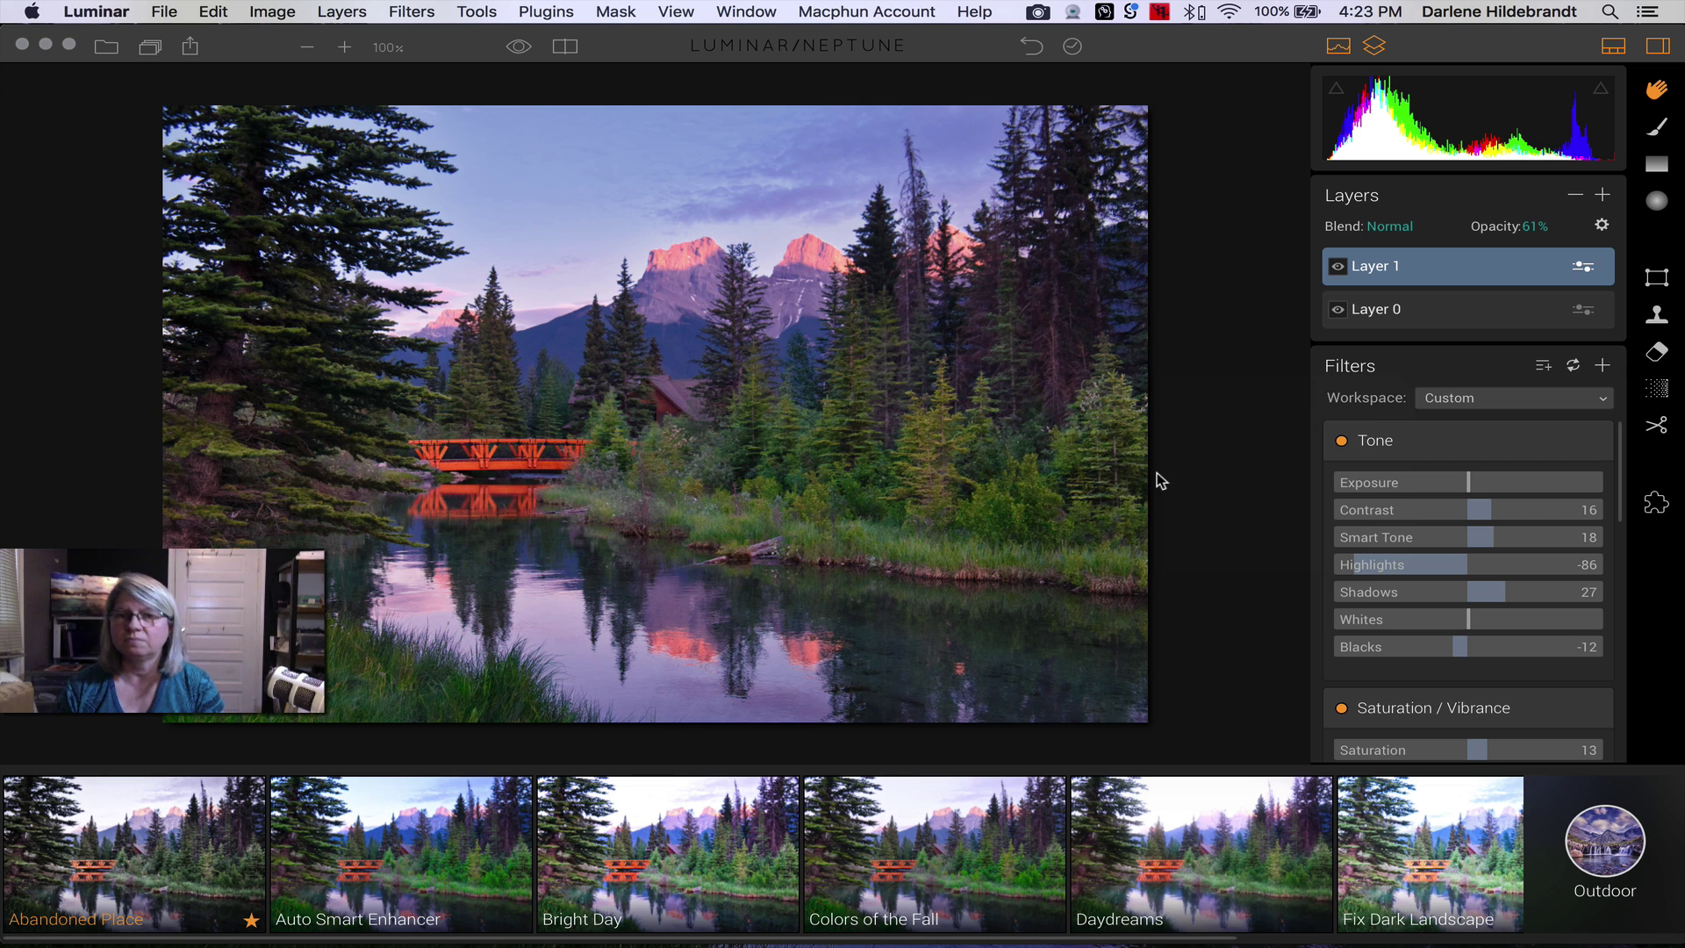
- Add a new adjustment layer, Layer 2, above Layer 1
left_click(1436, 402)
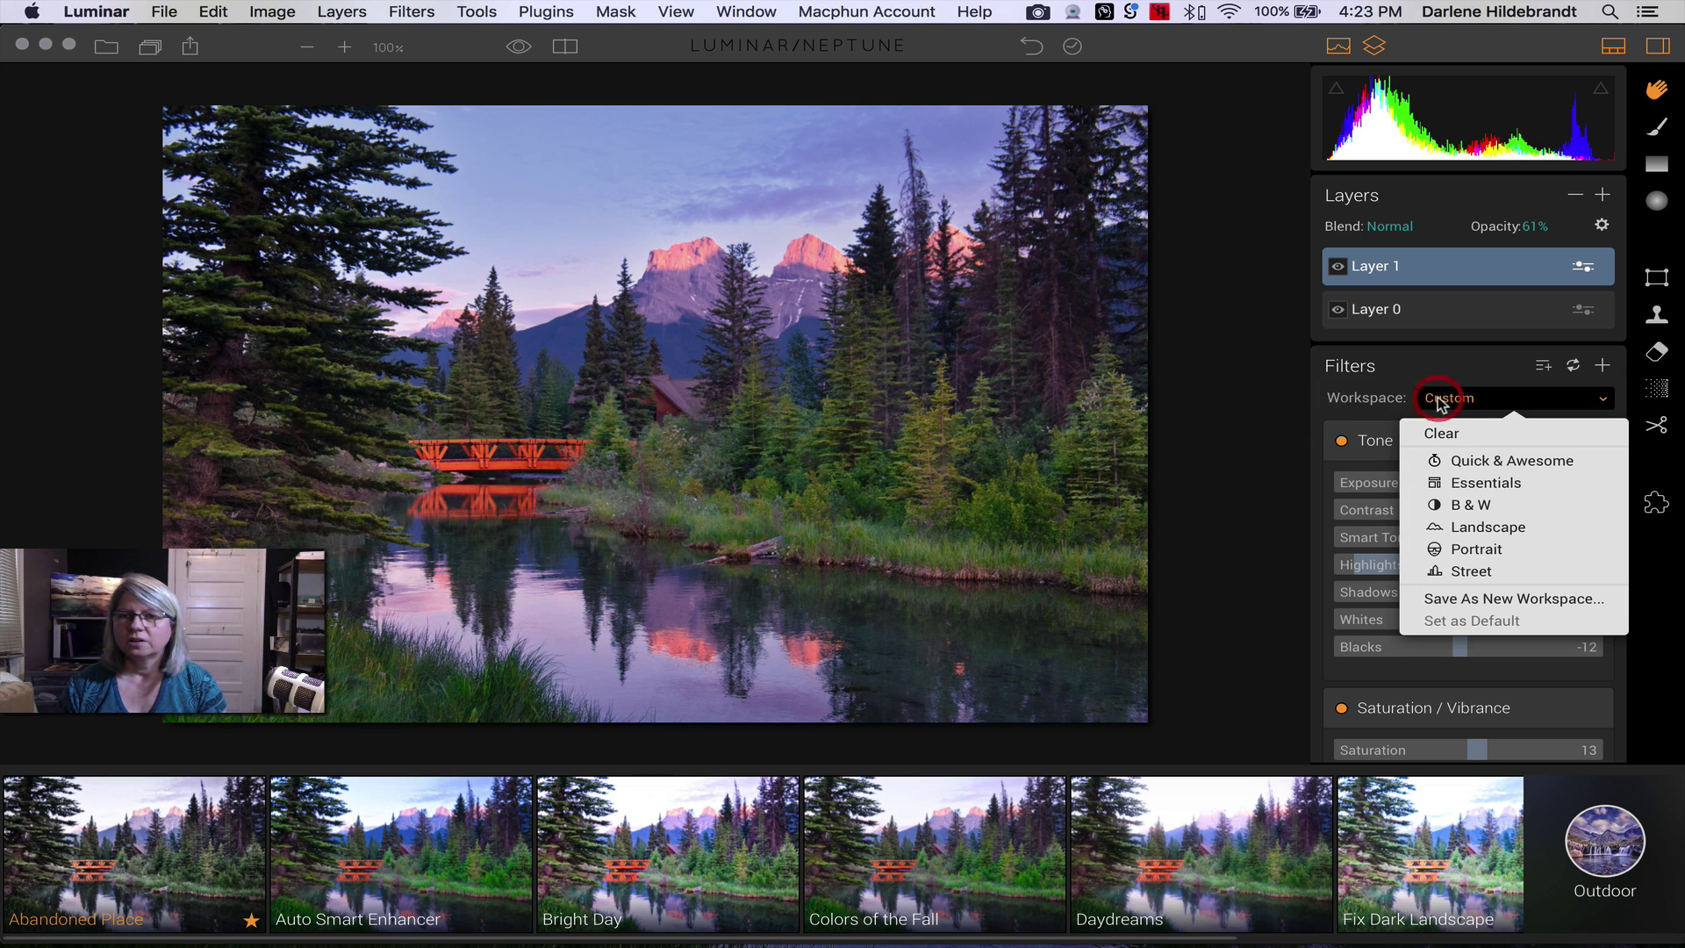
left_click(1210, 405)
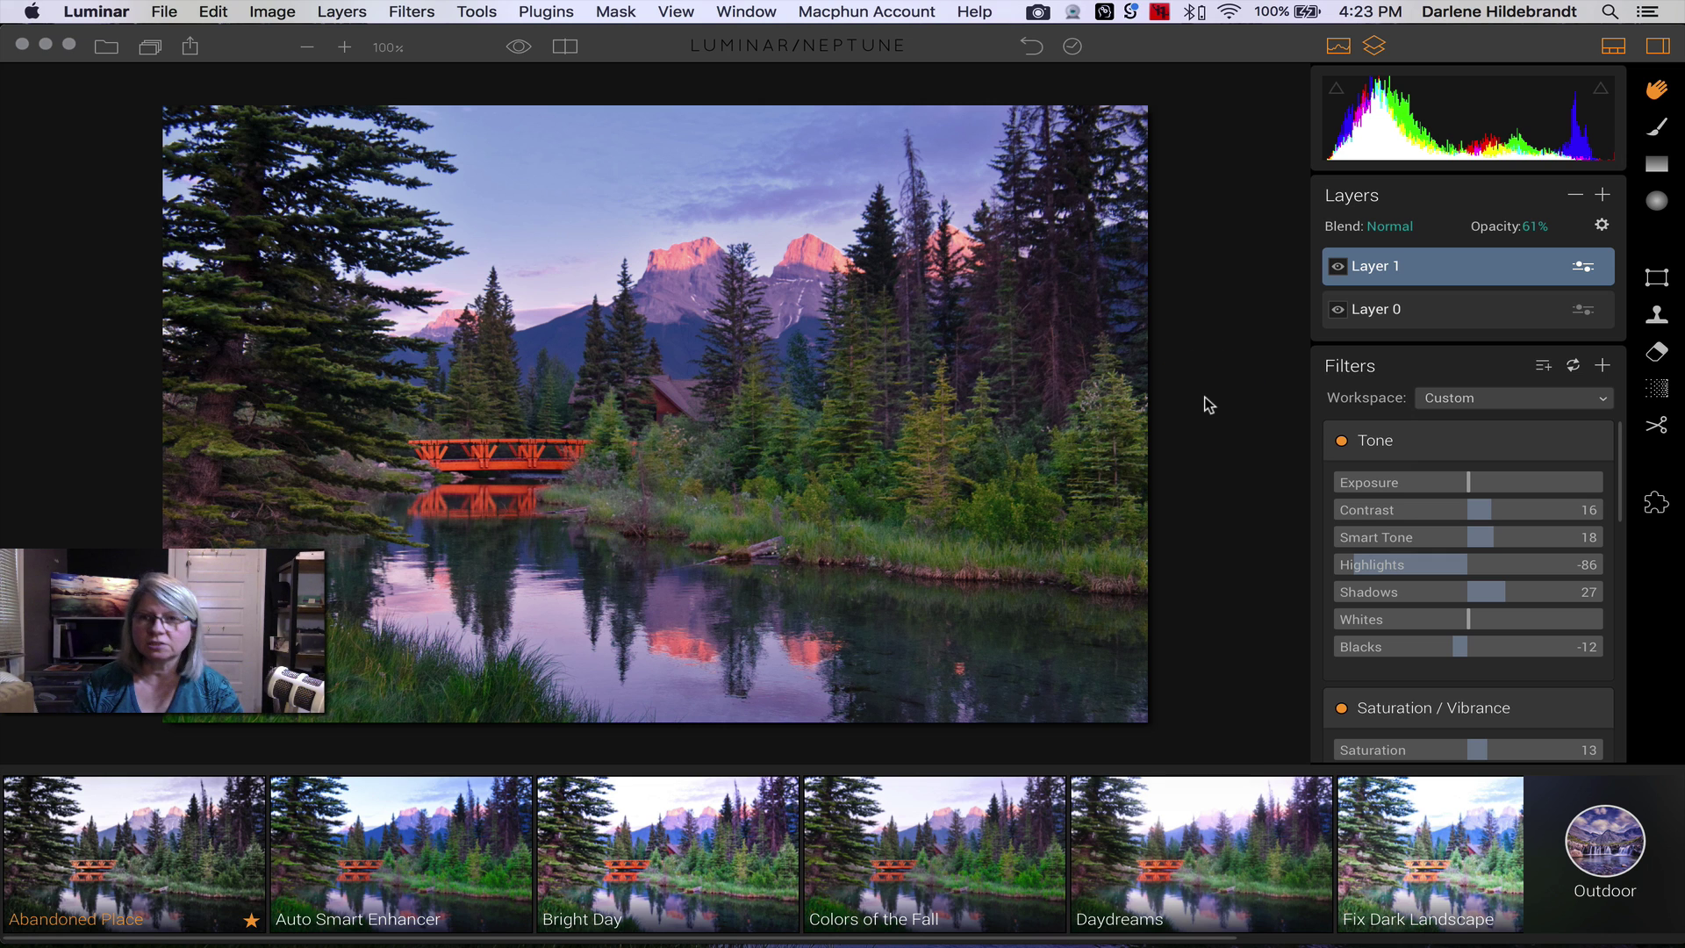
left_click(1602, 195)
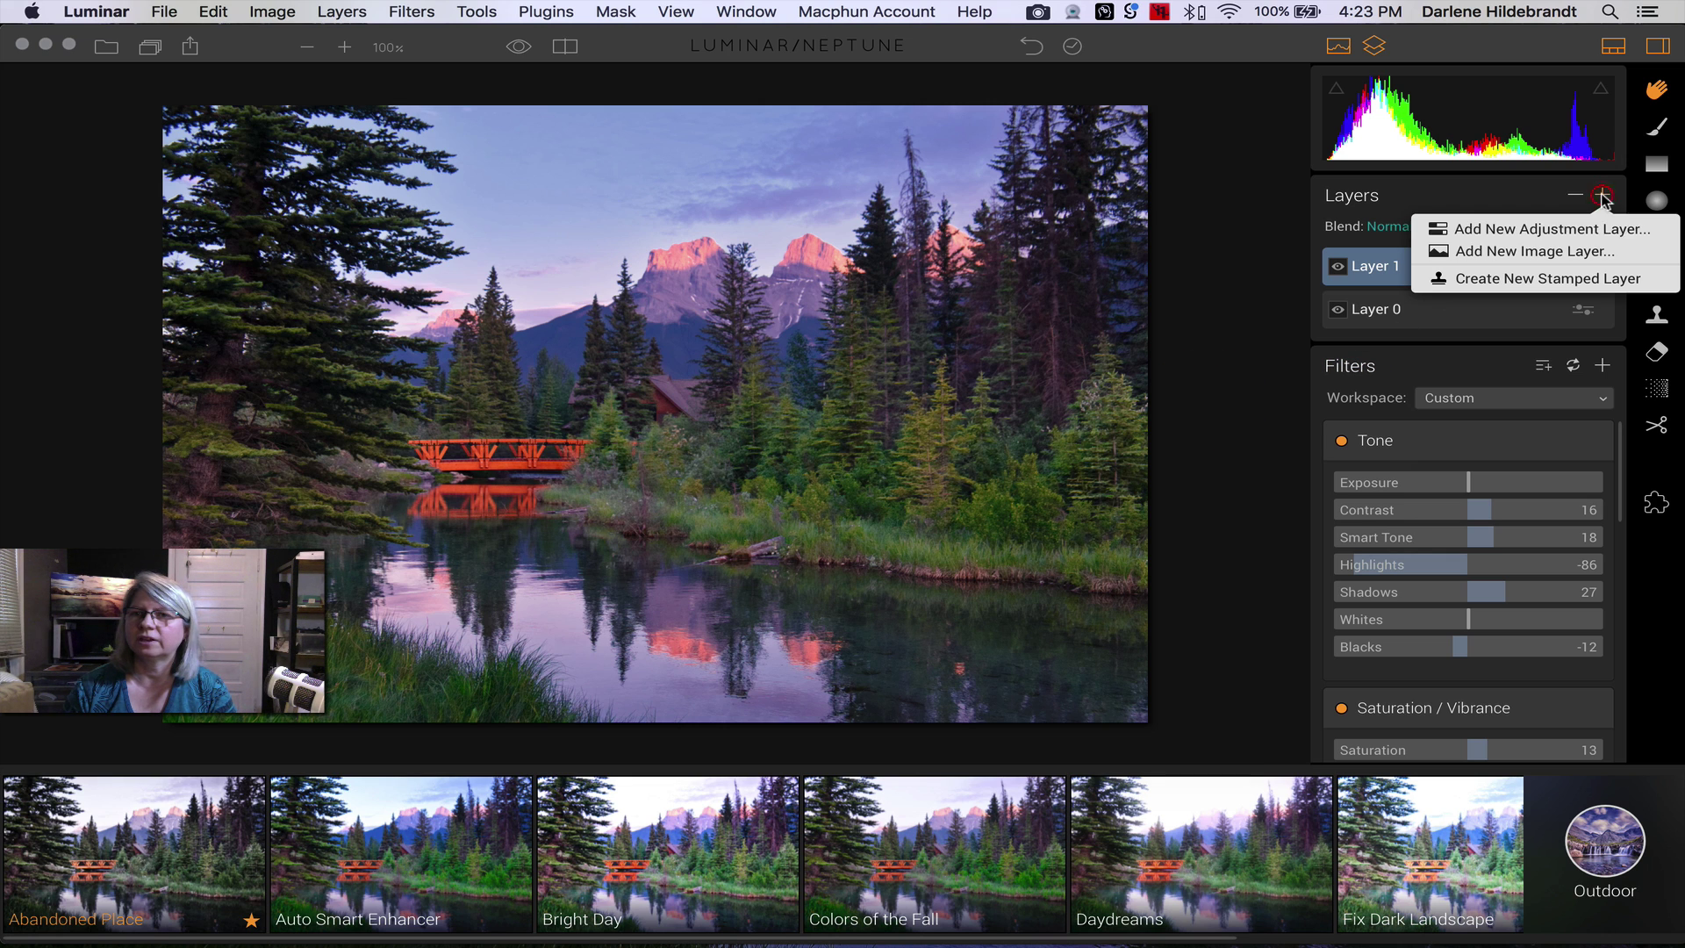
left_click(1516, 230)
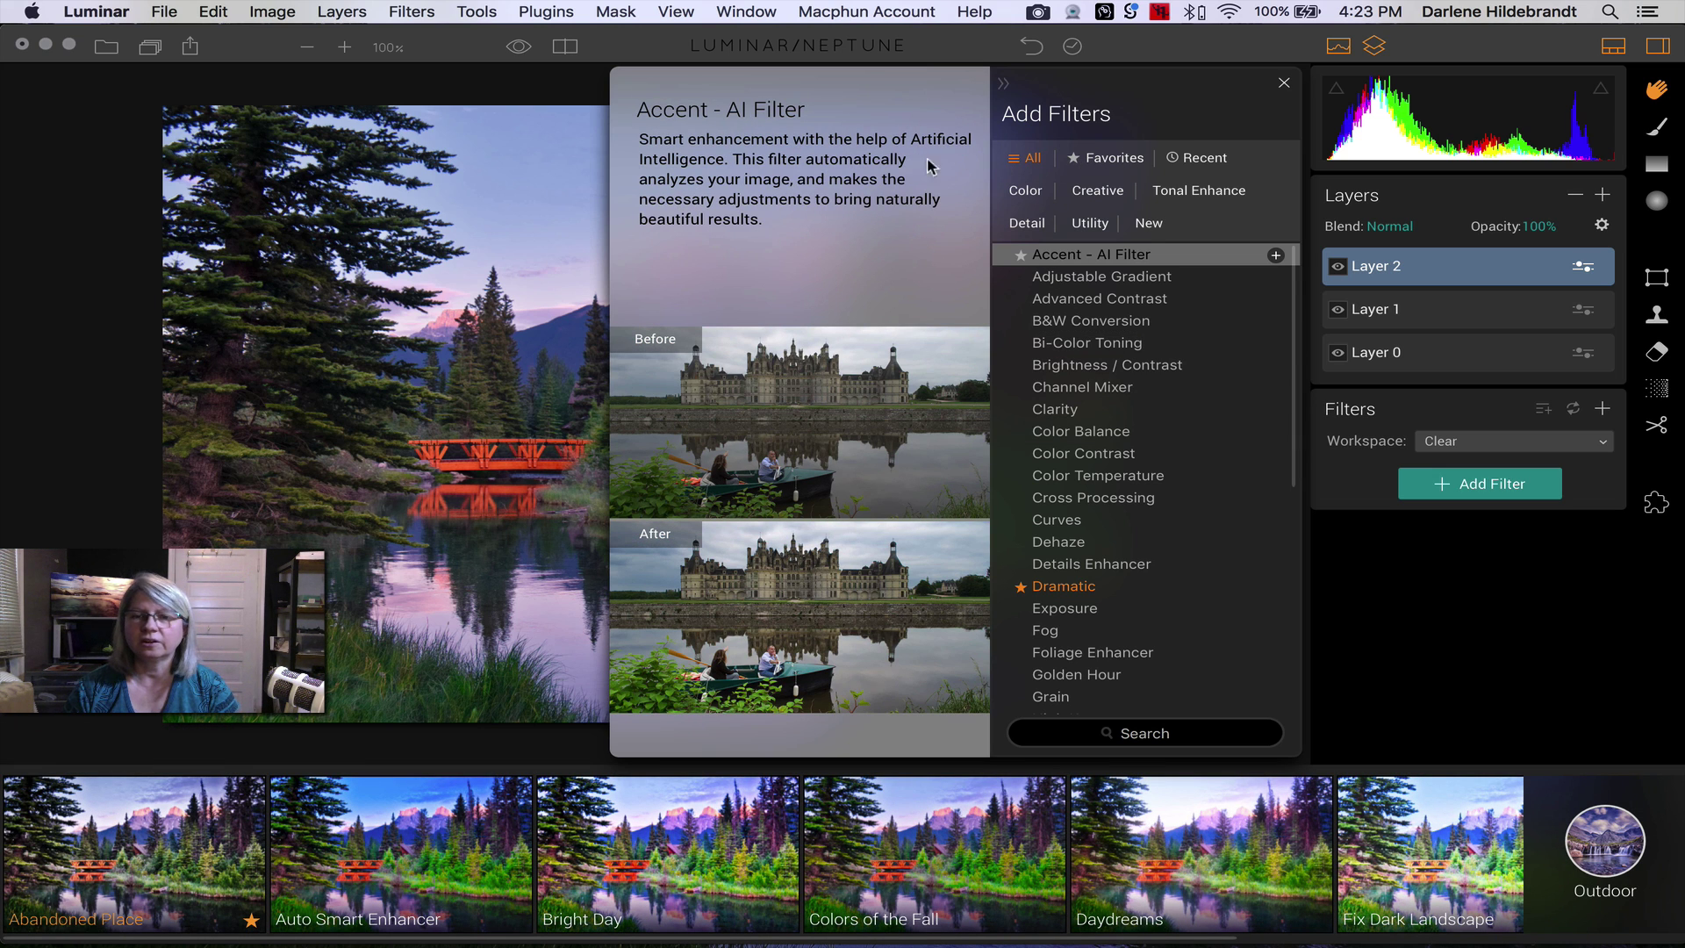
- Show the Detail category in the Add Filters browser
left_click(1023, 194)
left_click(1027, 221)
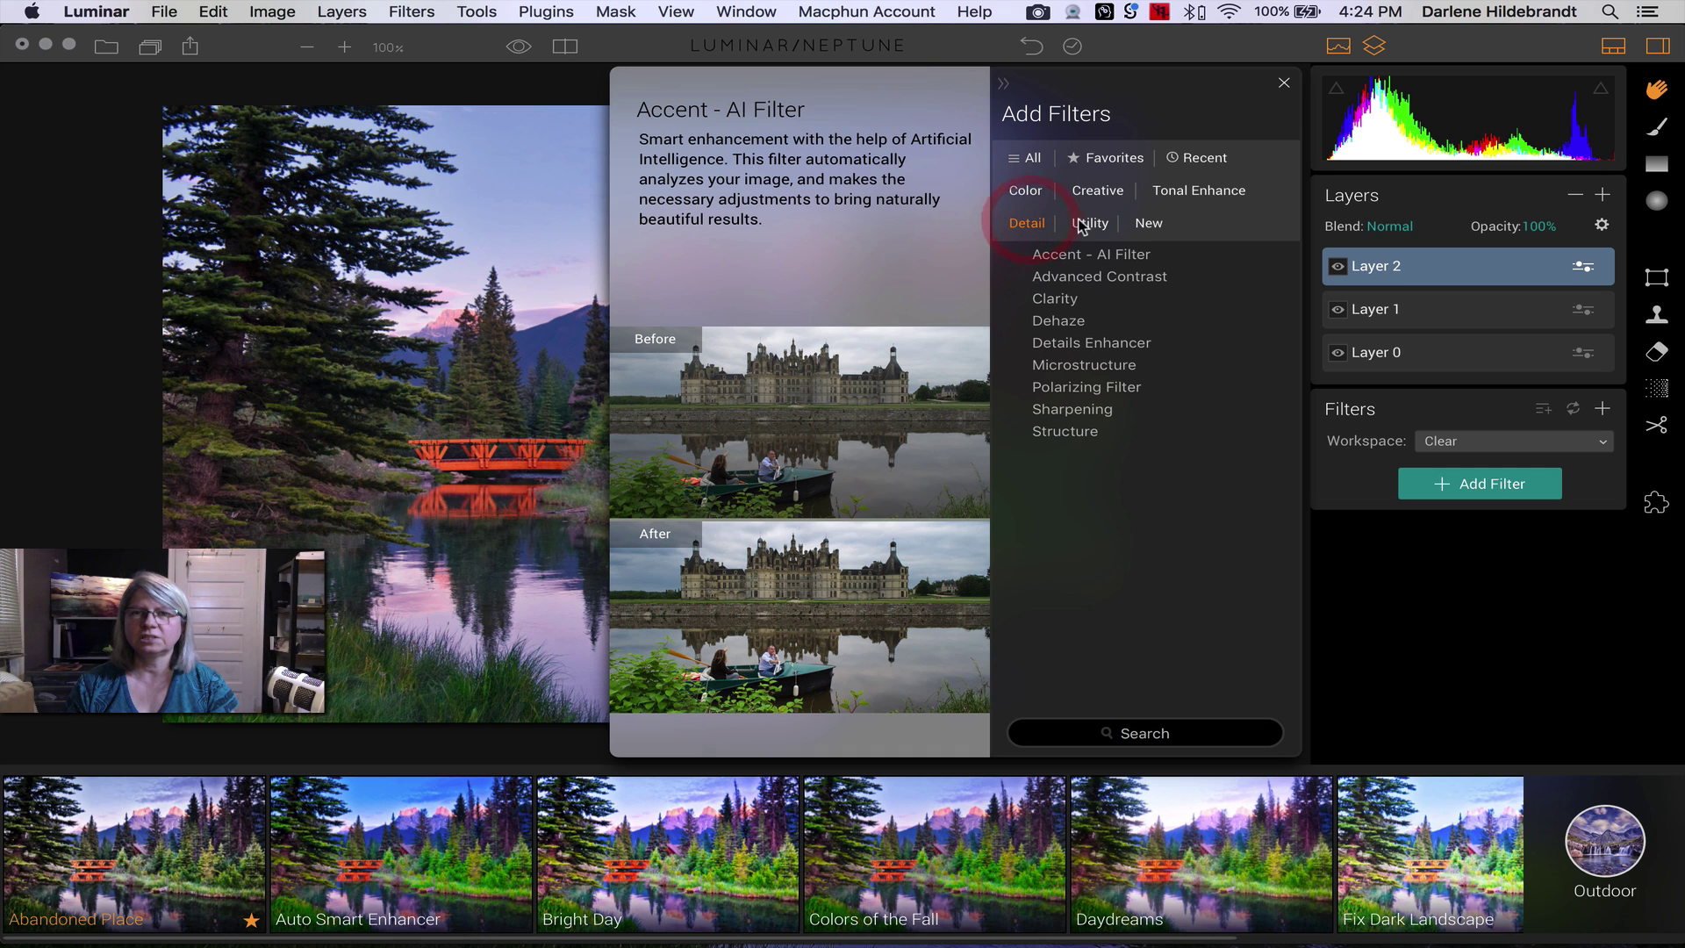
left_click(1168, 193)
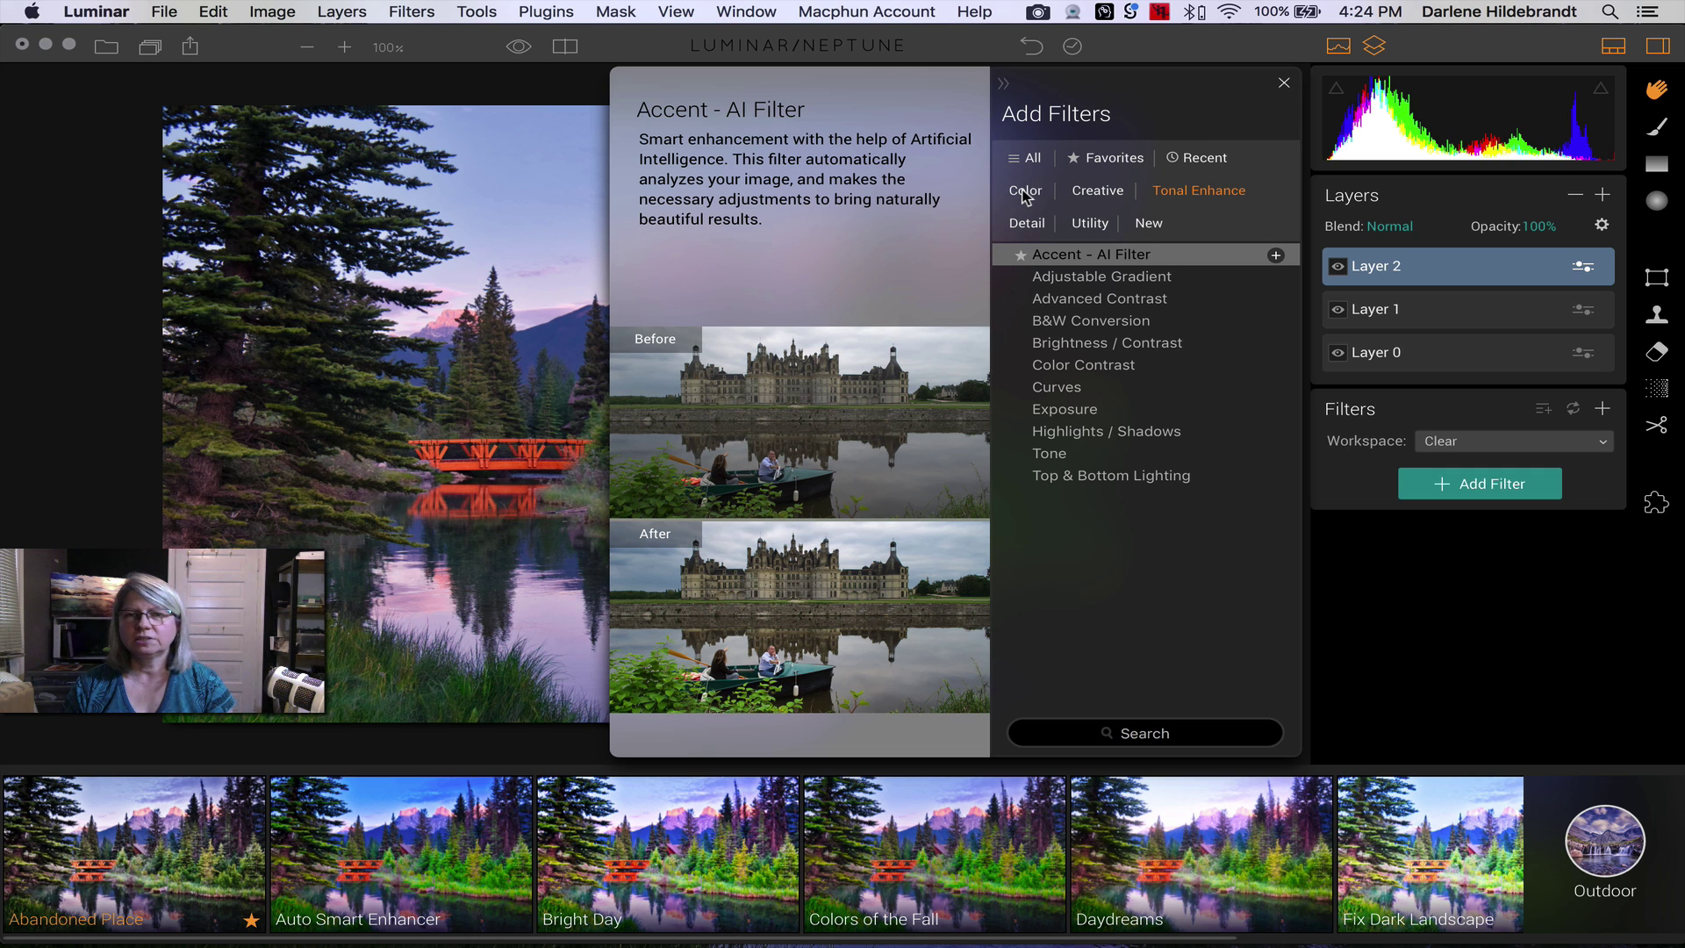
left_click(1025, 225)
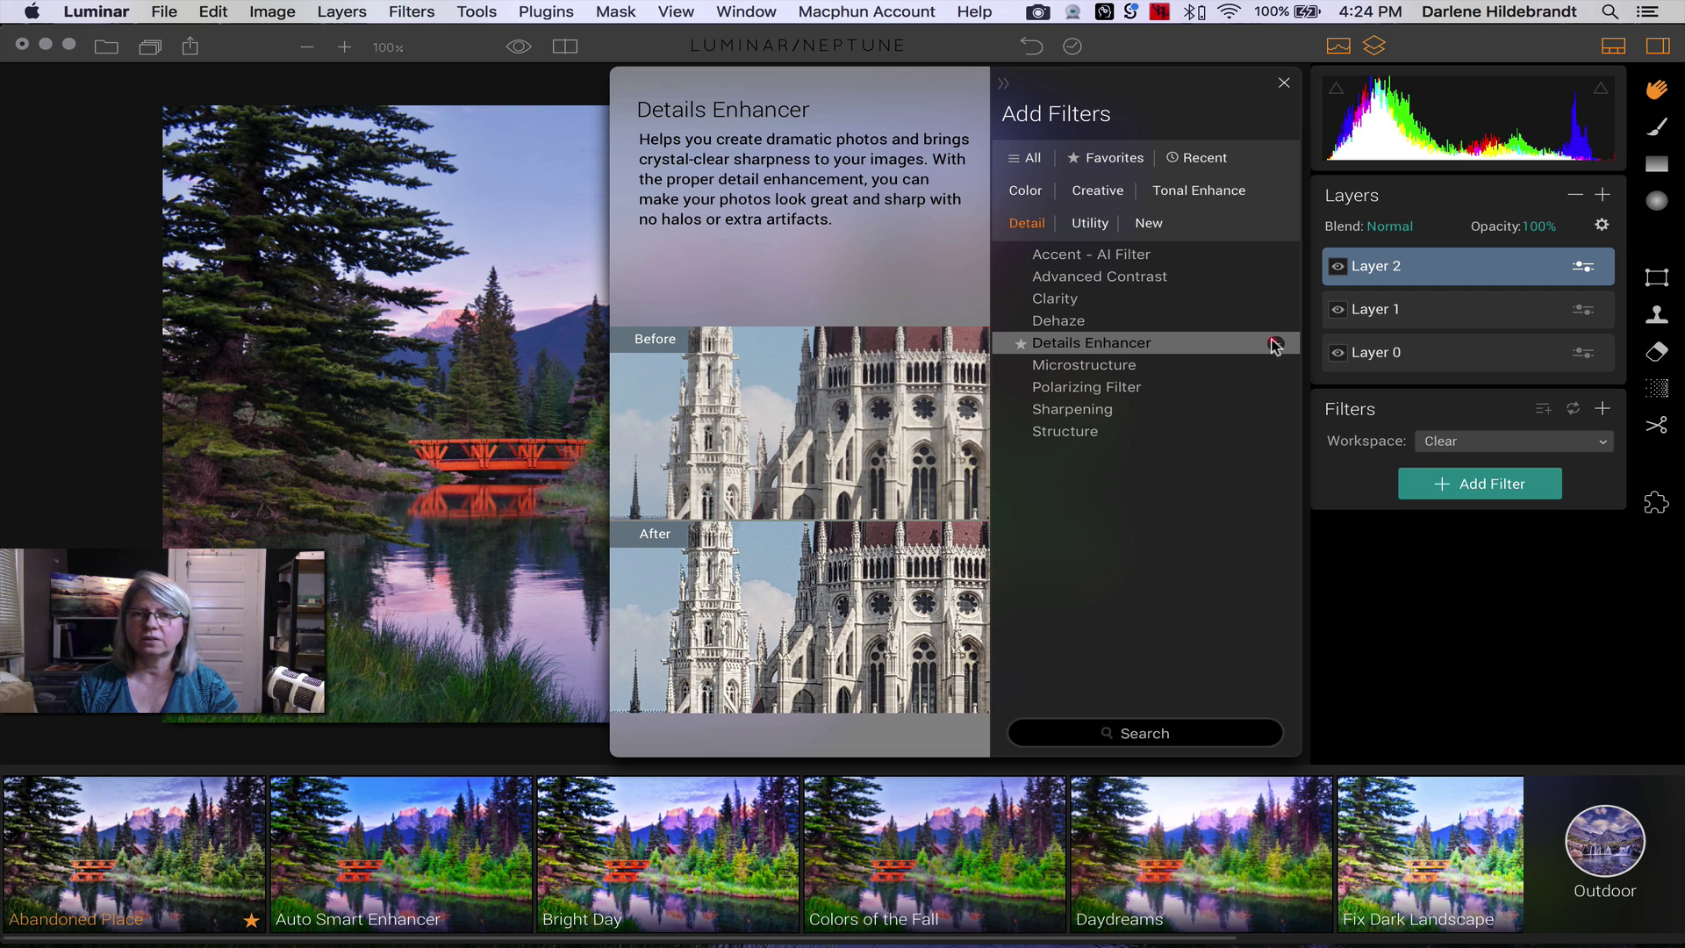
- Add Details Enhancer and Structure, then Dramatic from the Creative filters, to Layer 2
left_click(1276, 343)
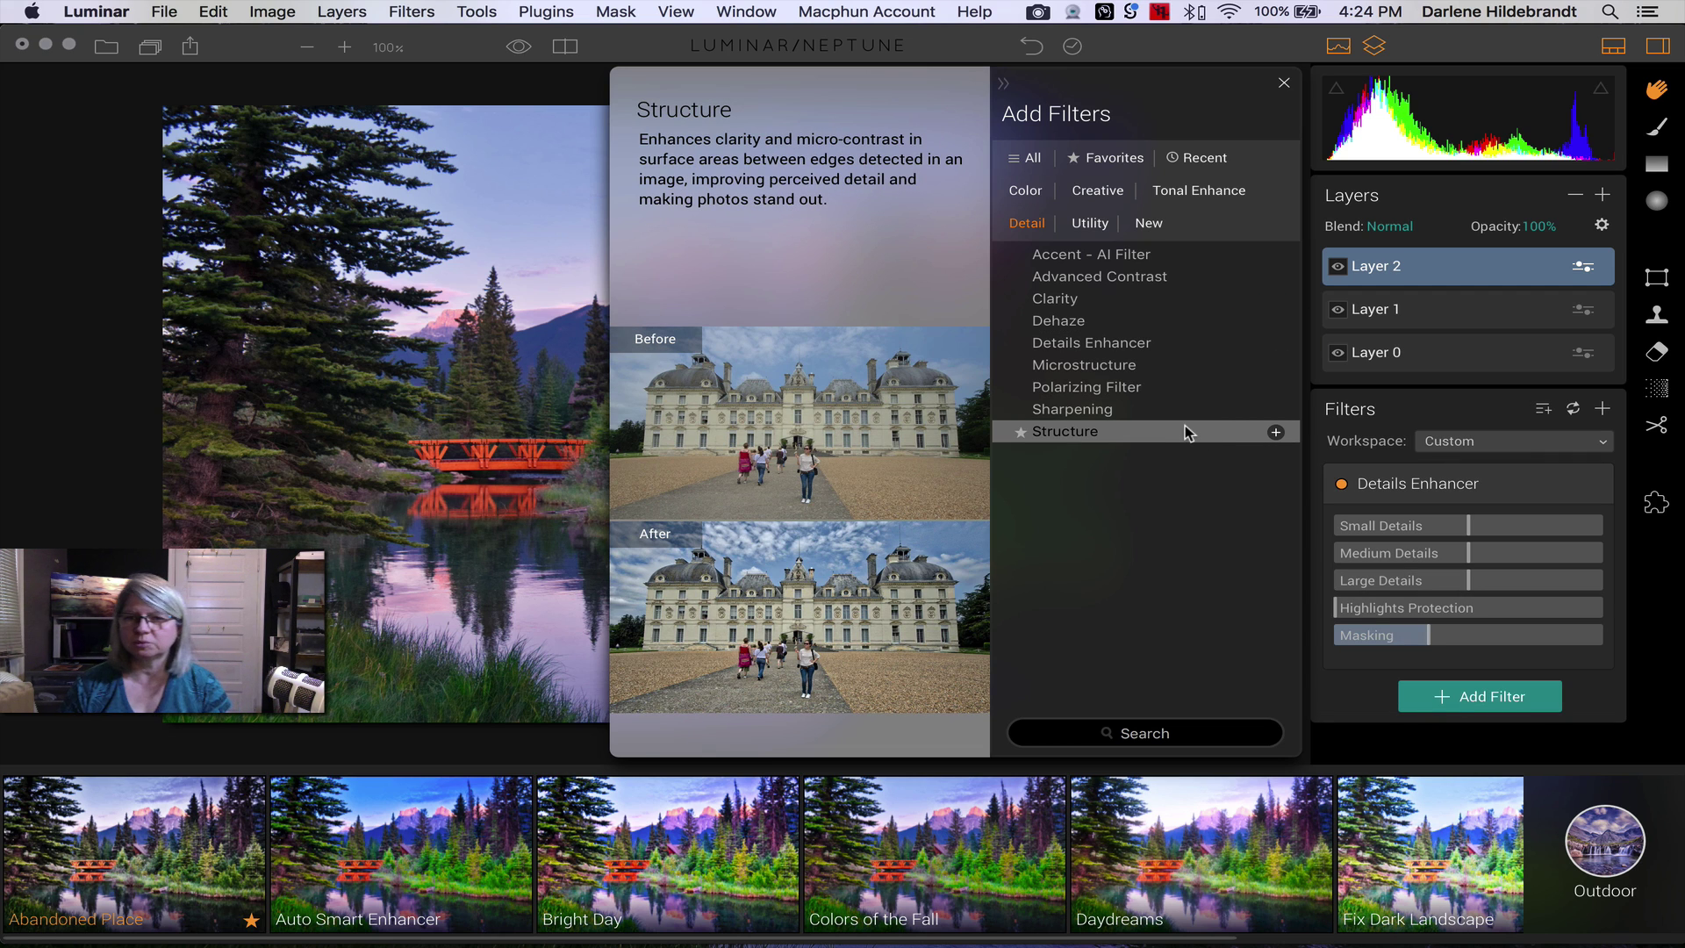
left_click(1276, 432)
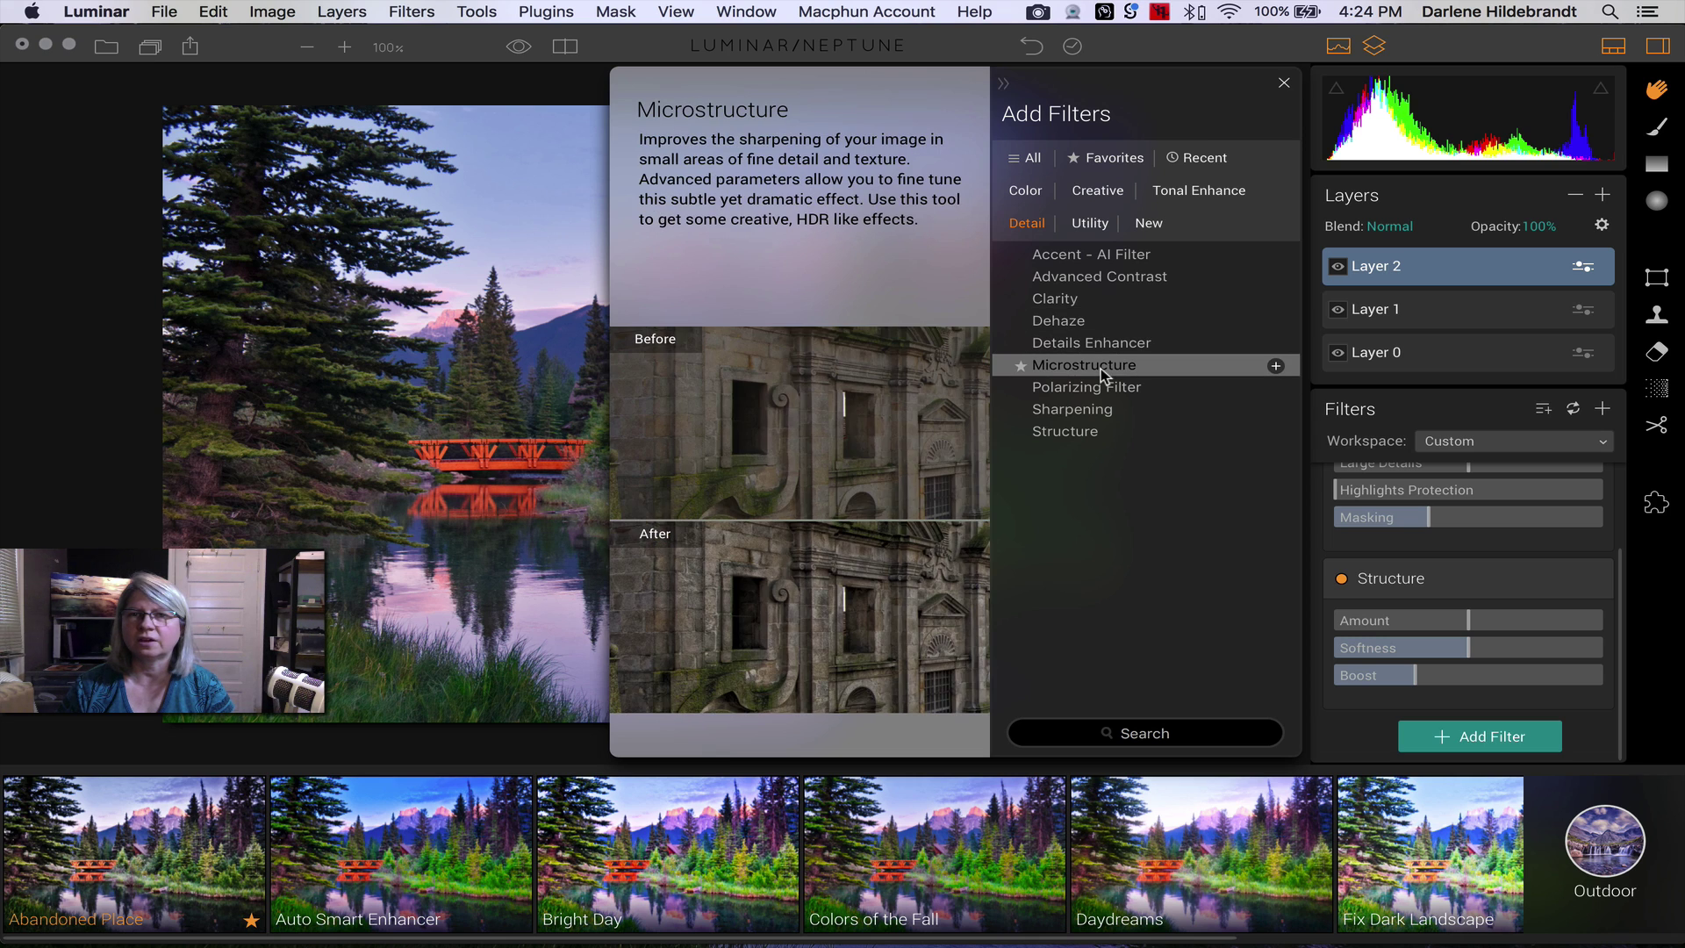
left_click(1079, 224)
left_click(1178, 200)
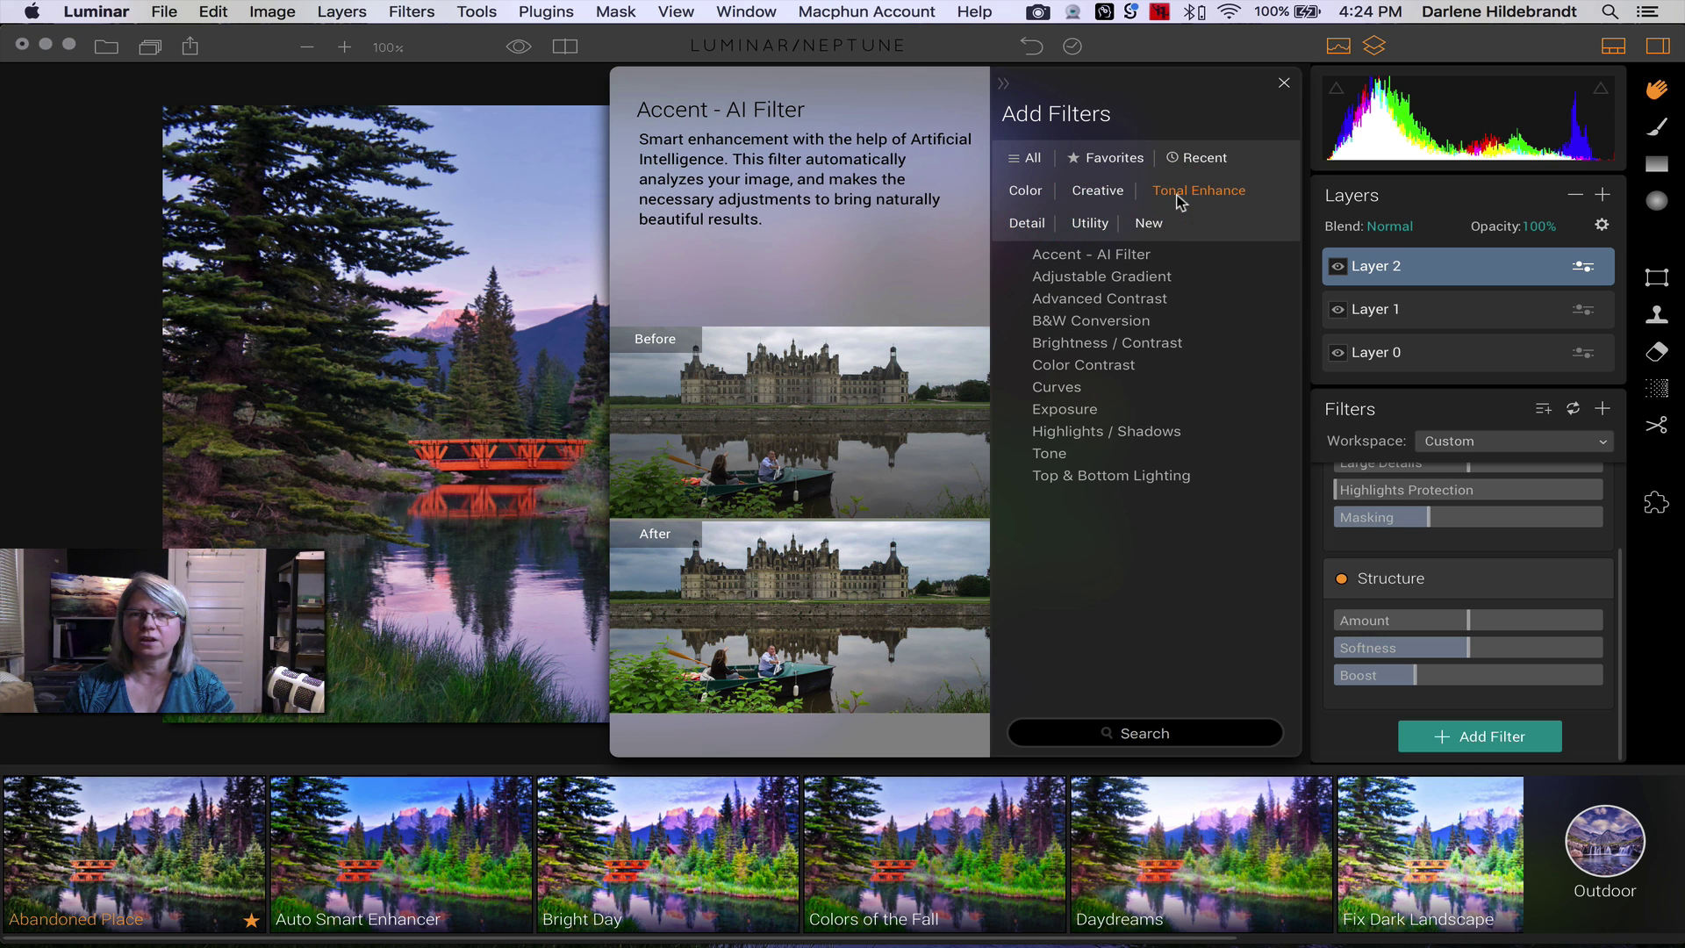
left_click(1027, 194)
left_click(1099, 193)
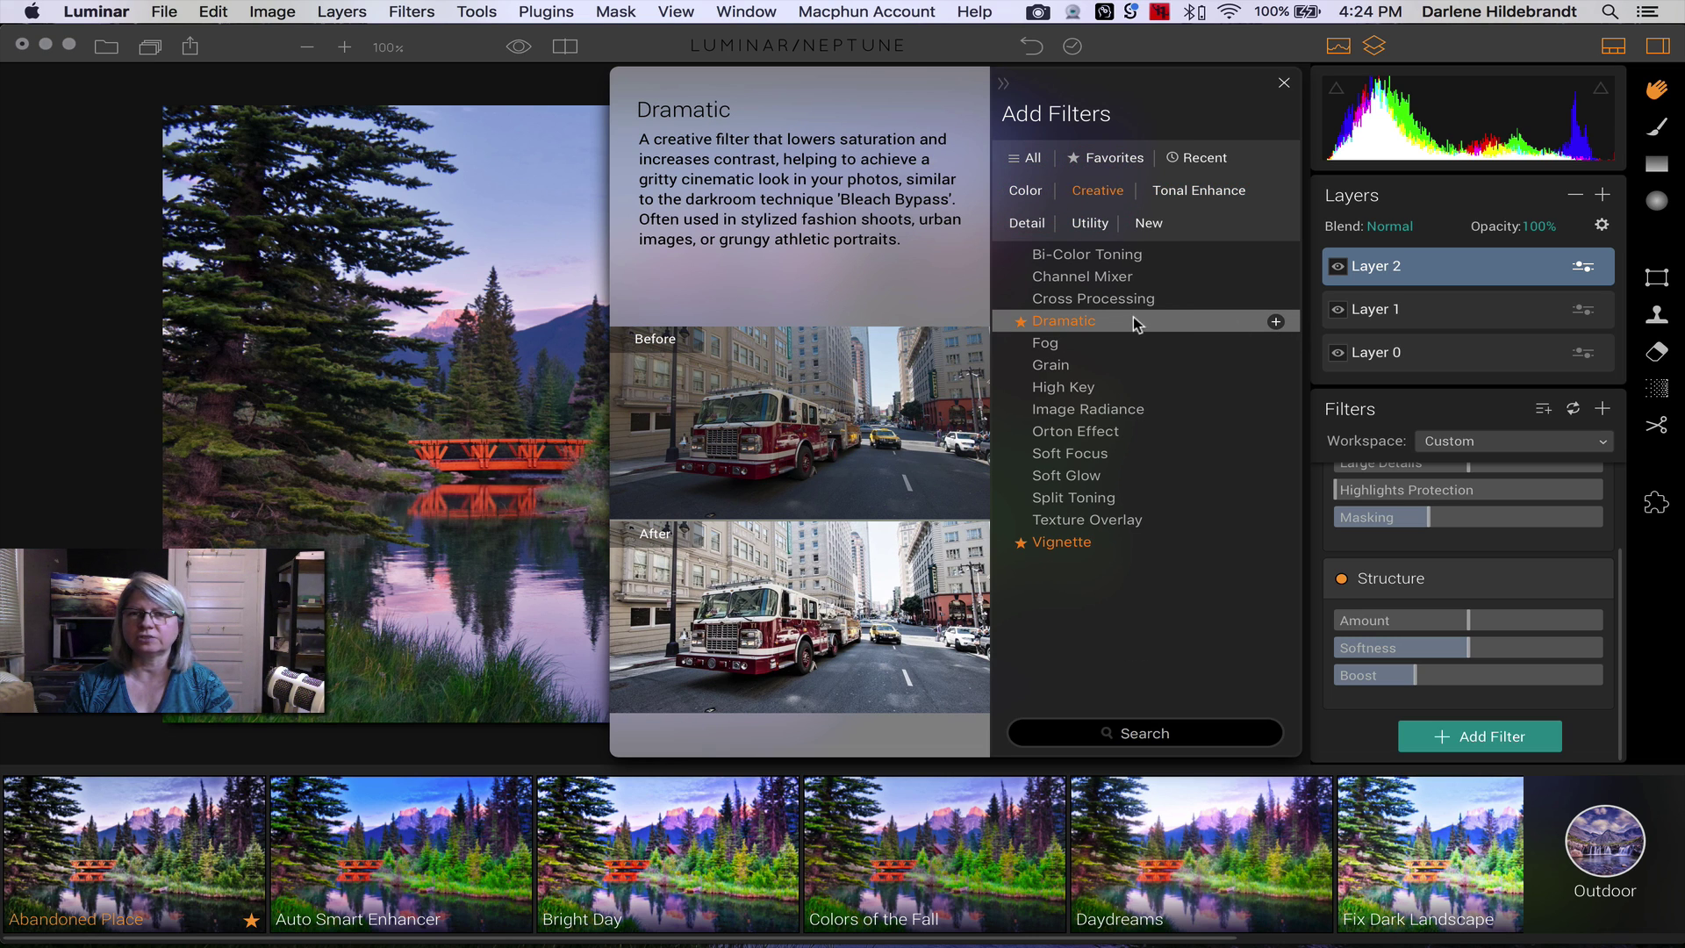
left_click(1062, 322)
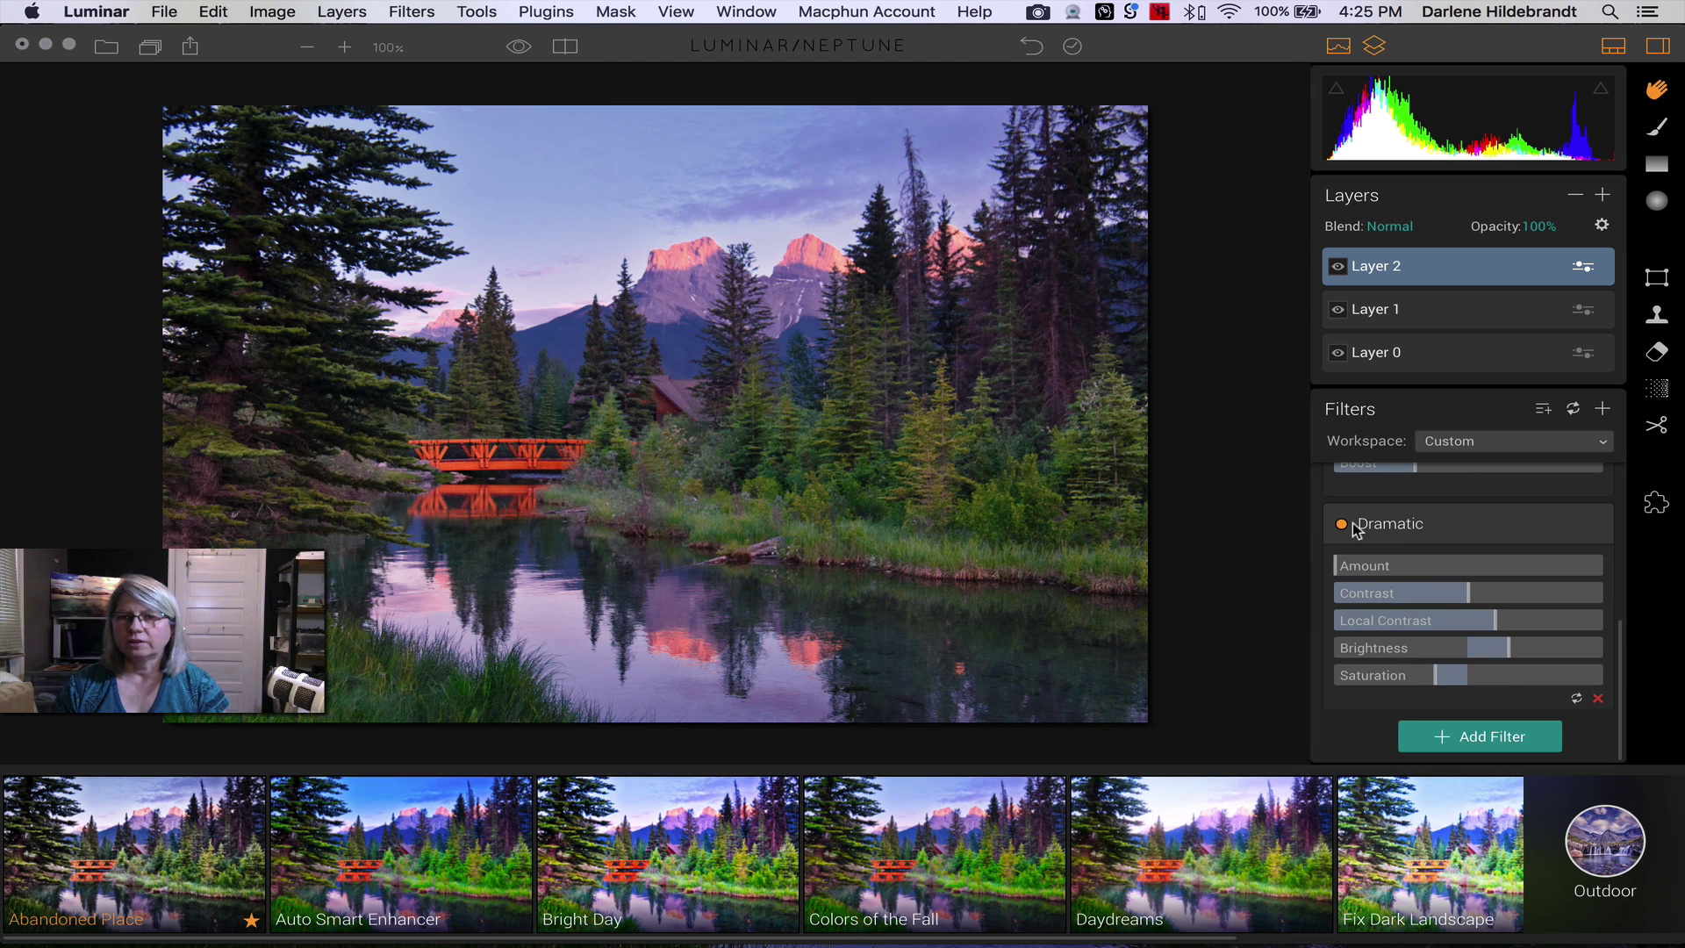
- Raise Details Enhancer Medium Details to 50 with the filmstrip hidden, comparing on and off
scroll(1396, 571, "up", 10)
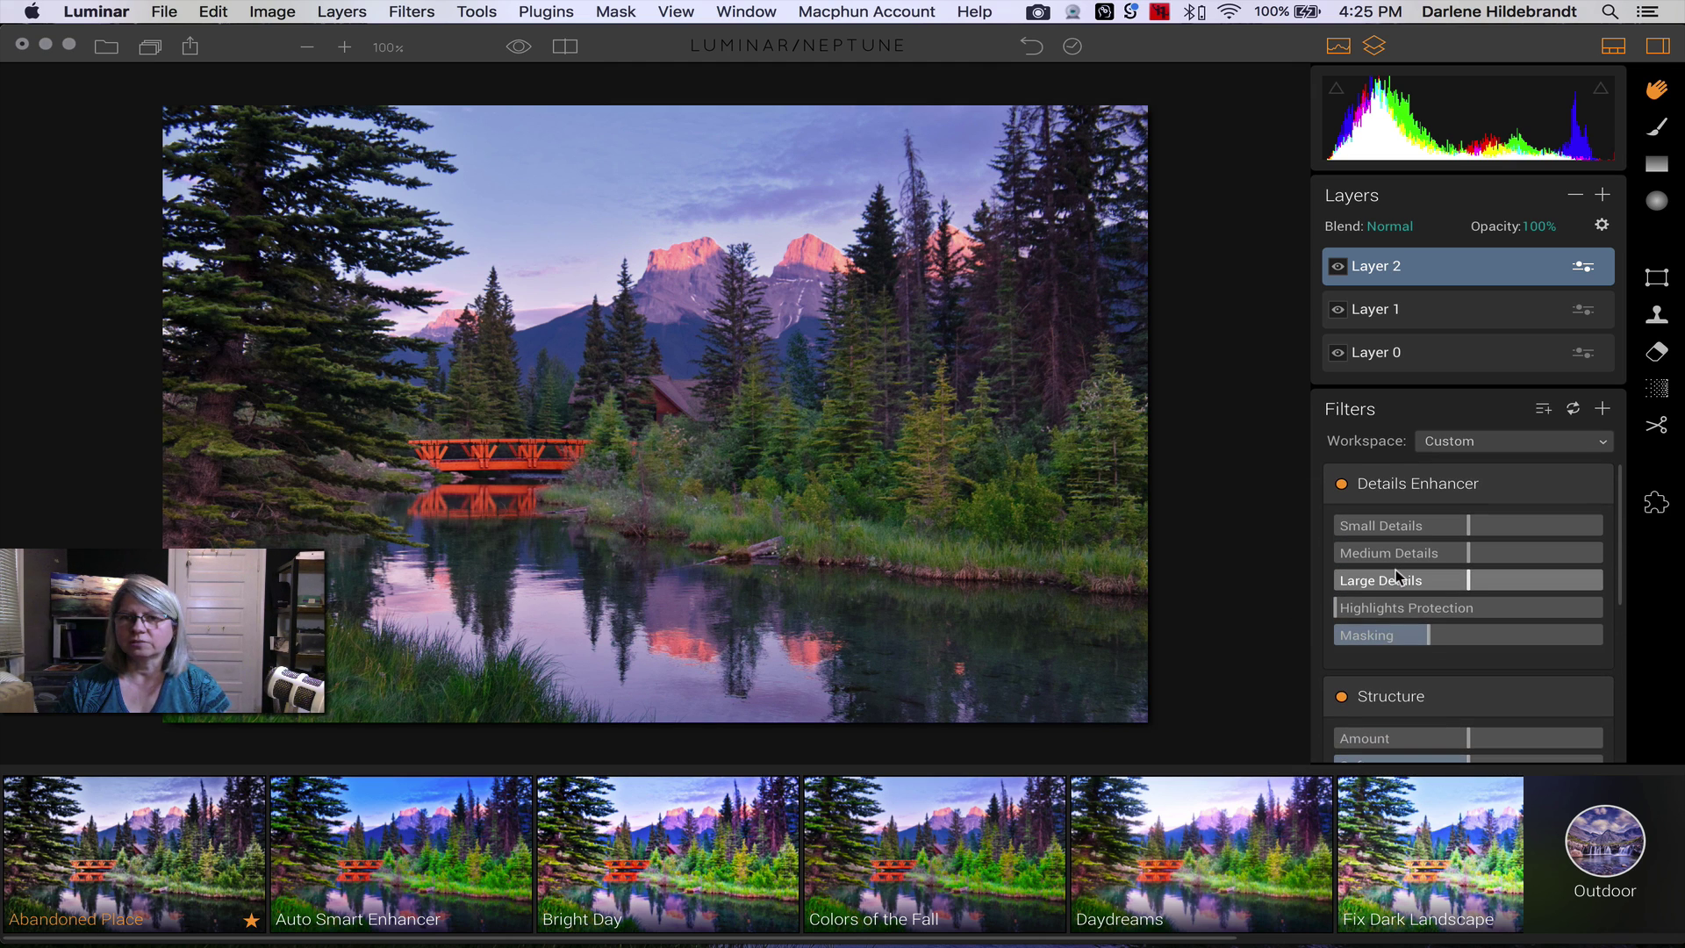
scroll(1395, 570, "down", 5)
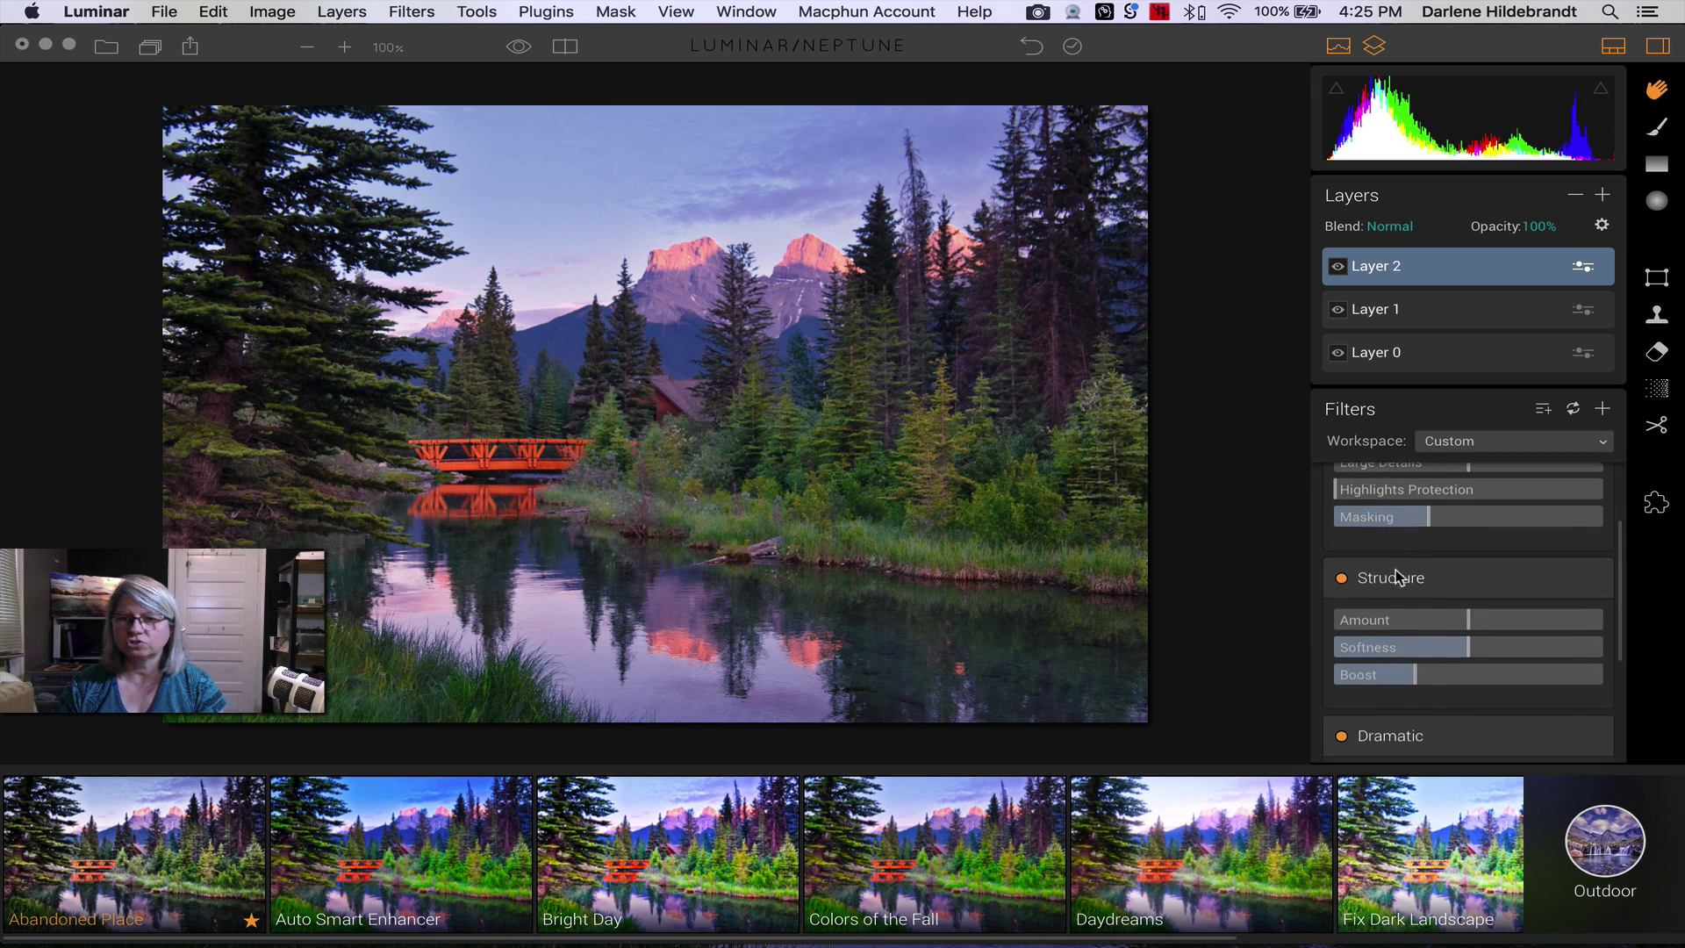
scroll(1429, 625, "down", 3)
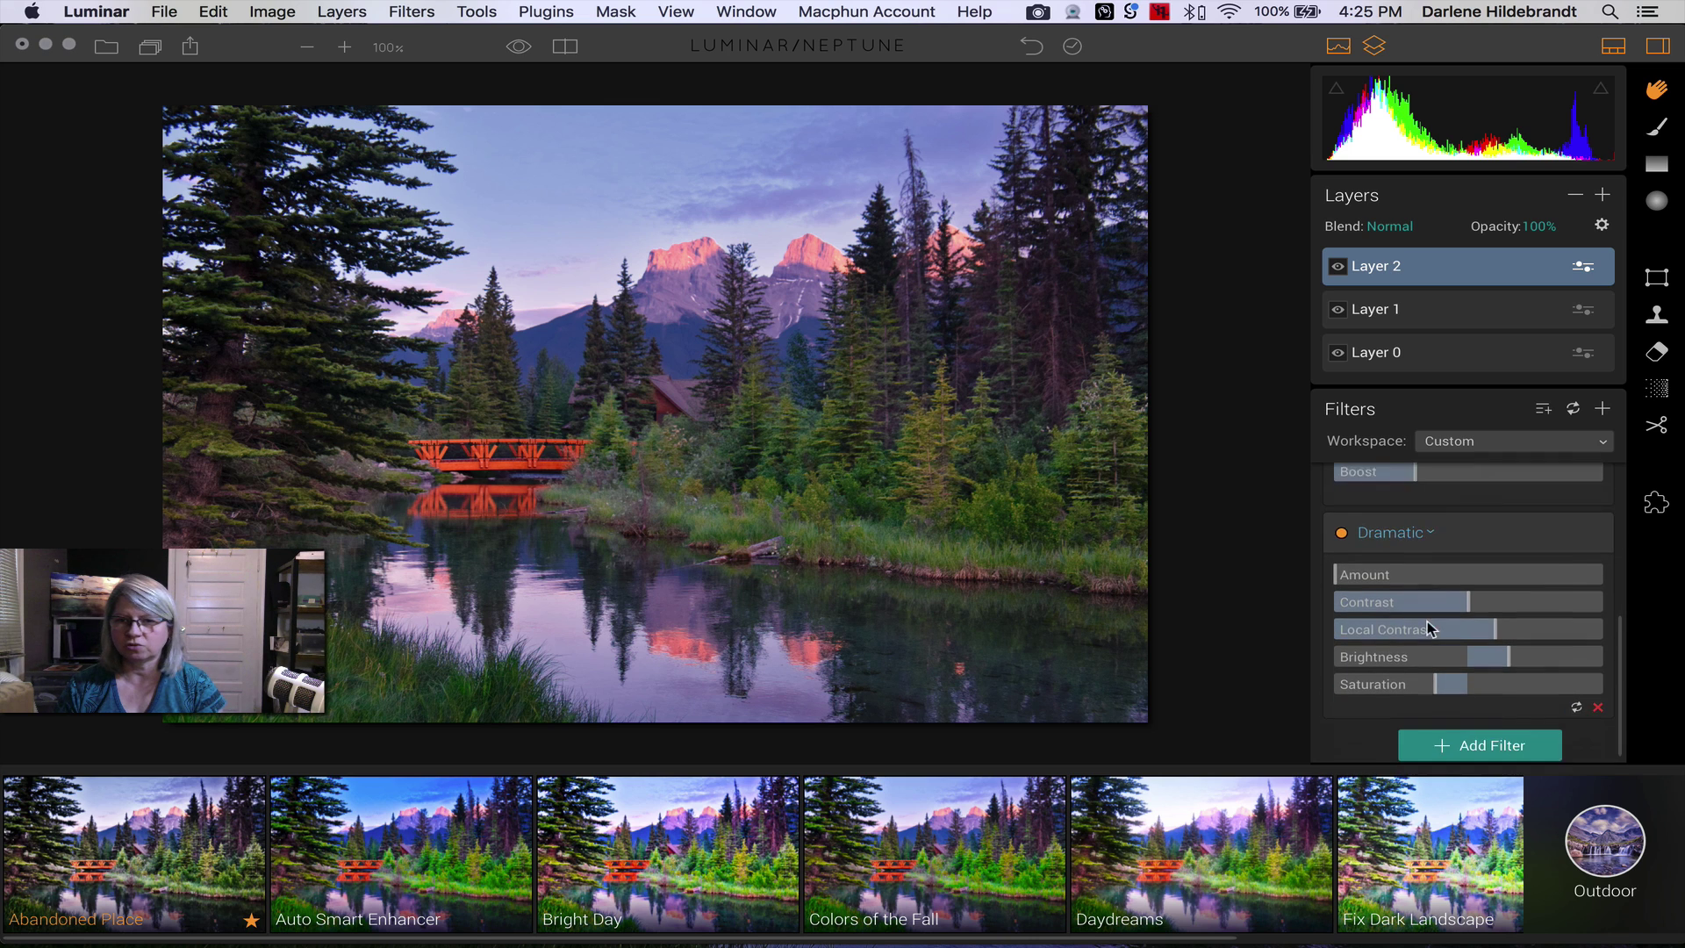
scroll(1427, 620, "up", 10)
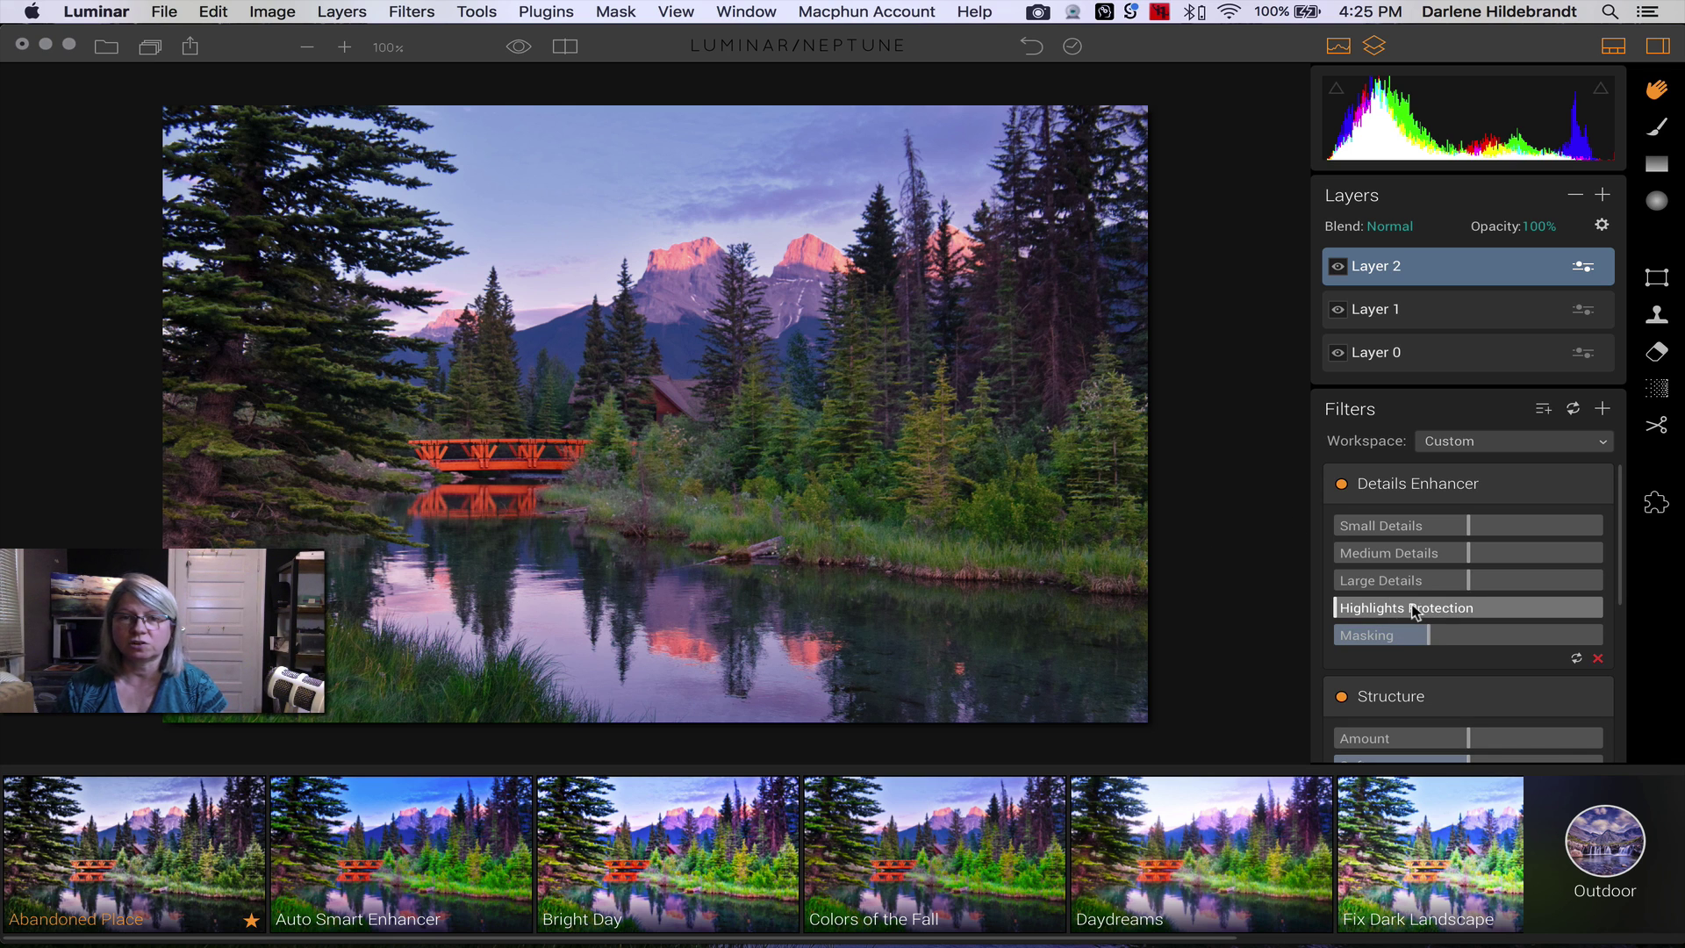
left_click_drag(1471, 560, 1529, 555)
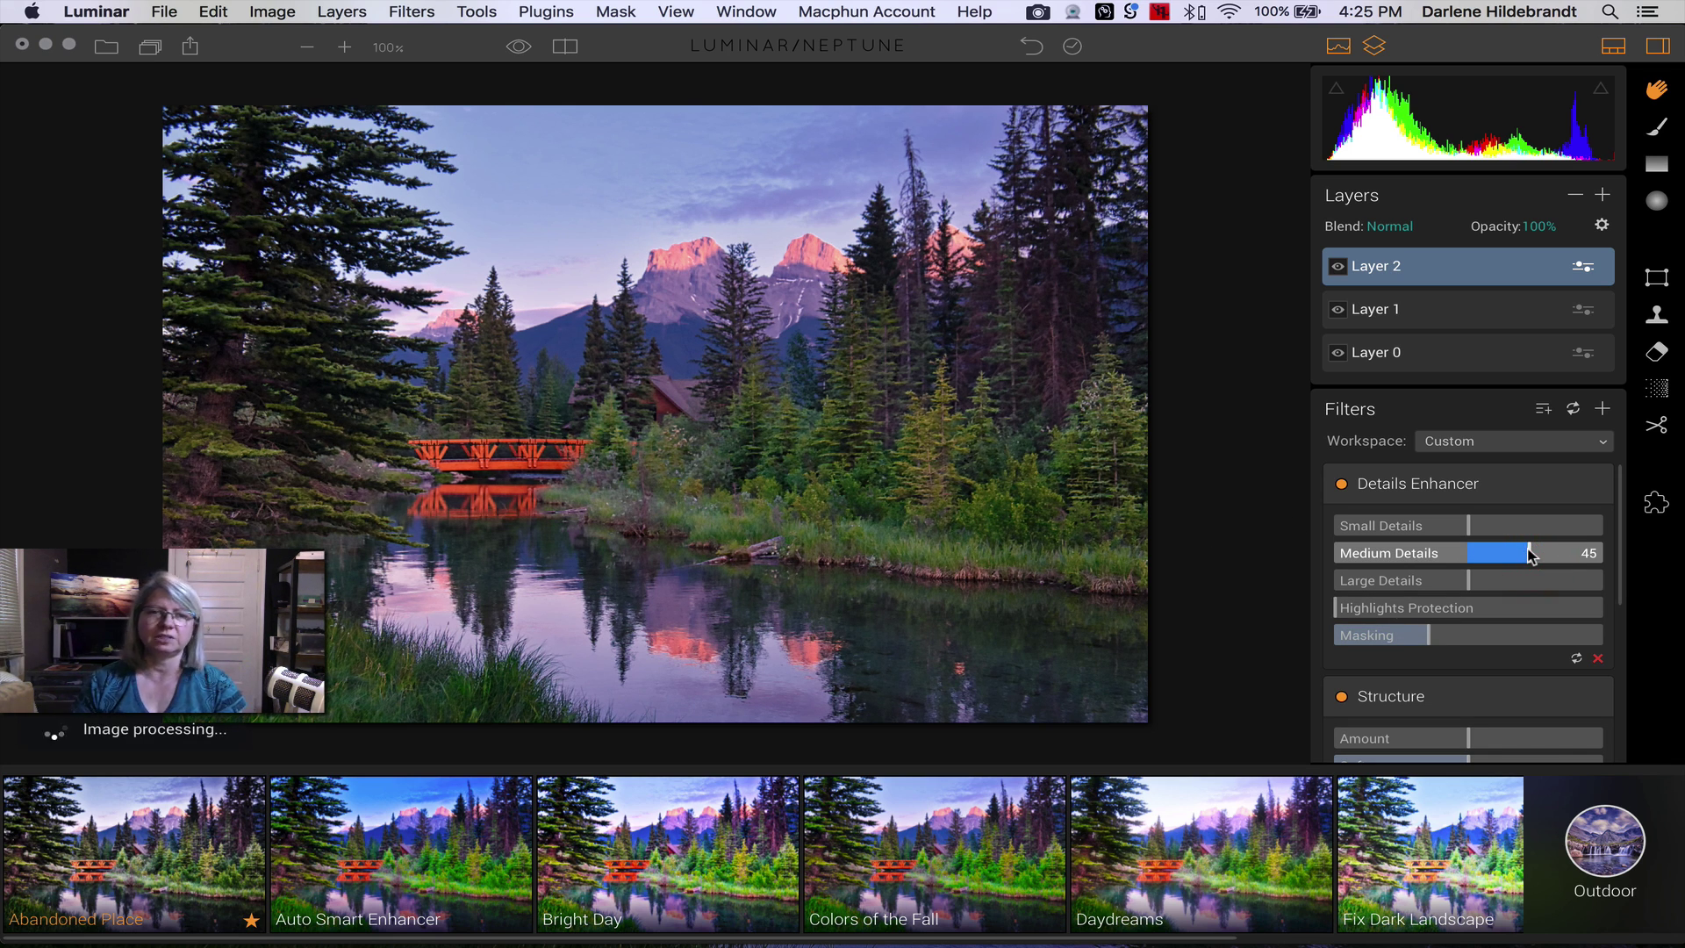
left_click(1612, 47)
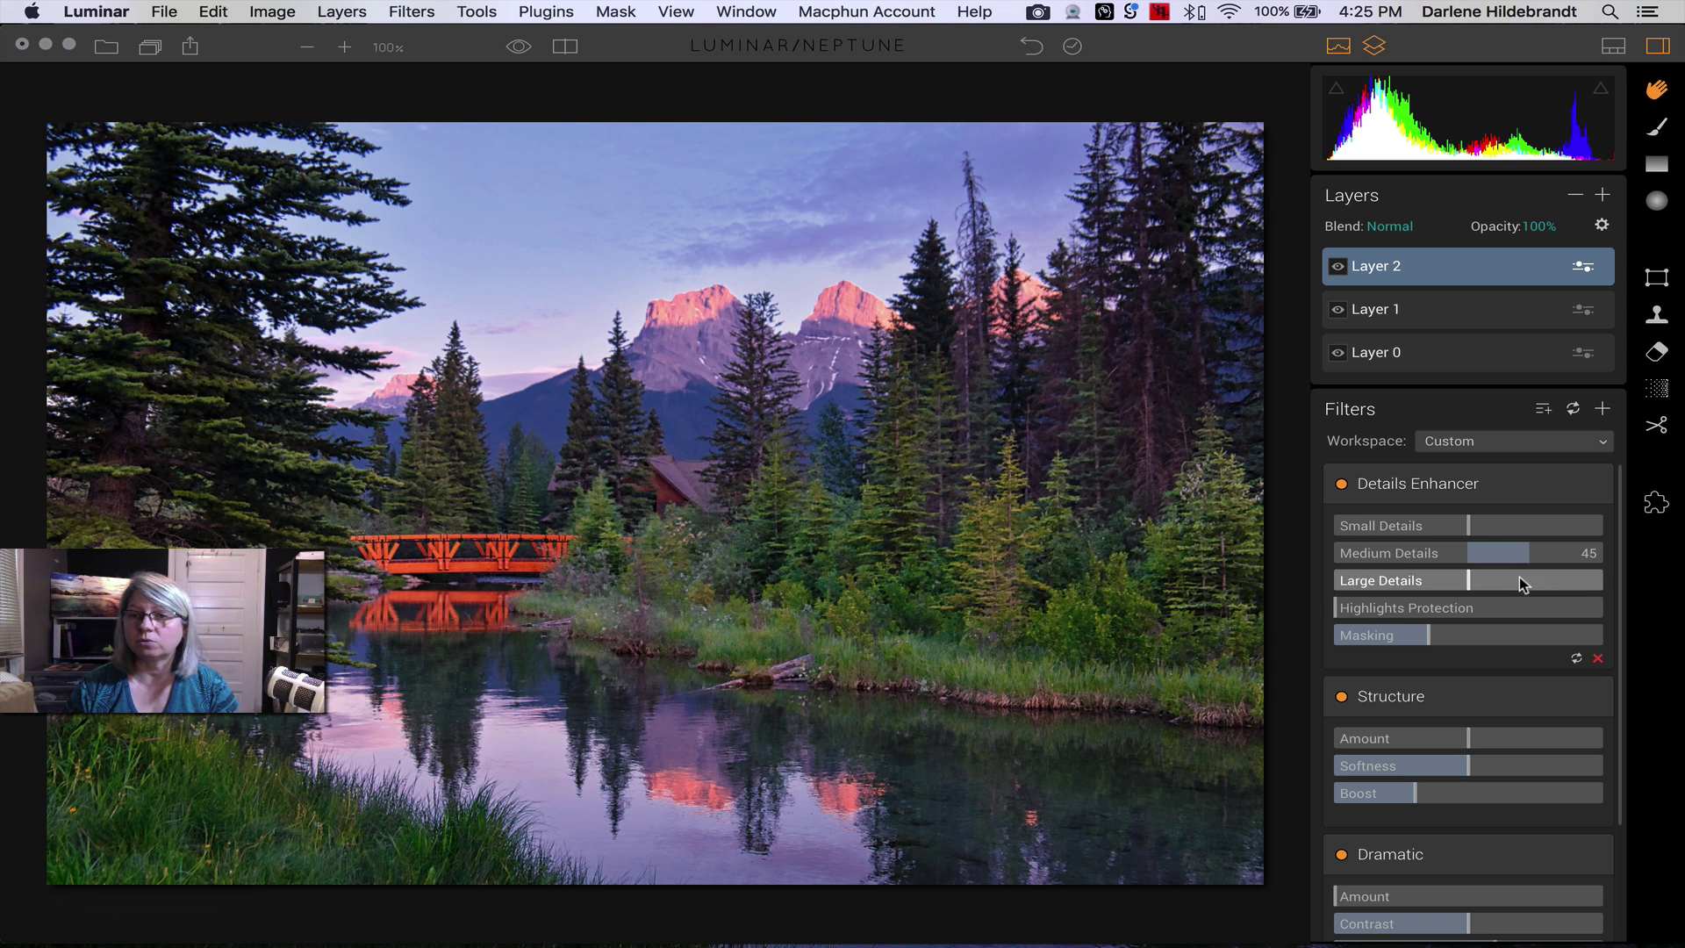
left_click_drag(1528, 555, 1538, 560)
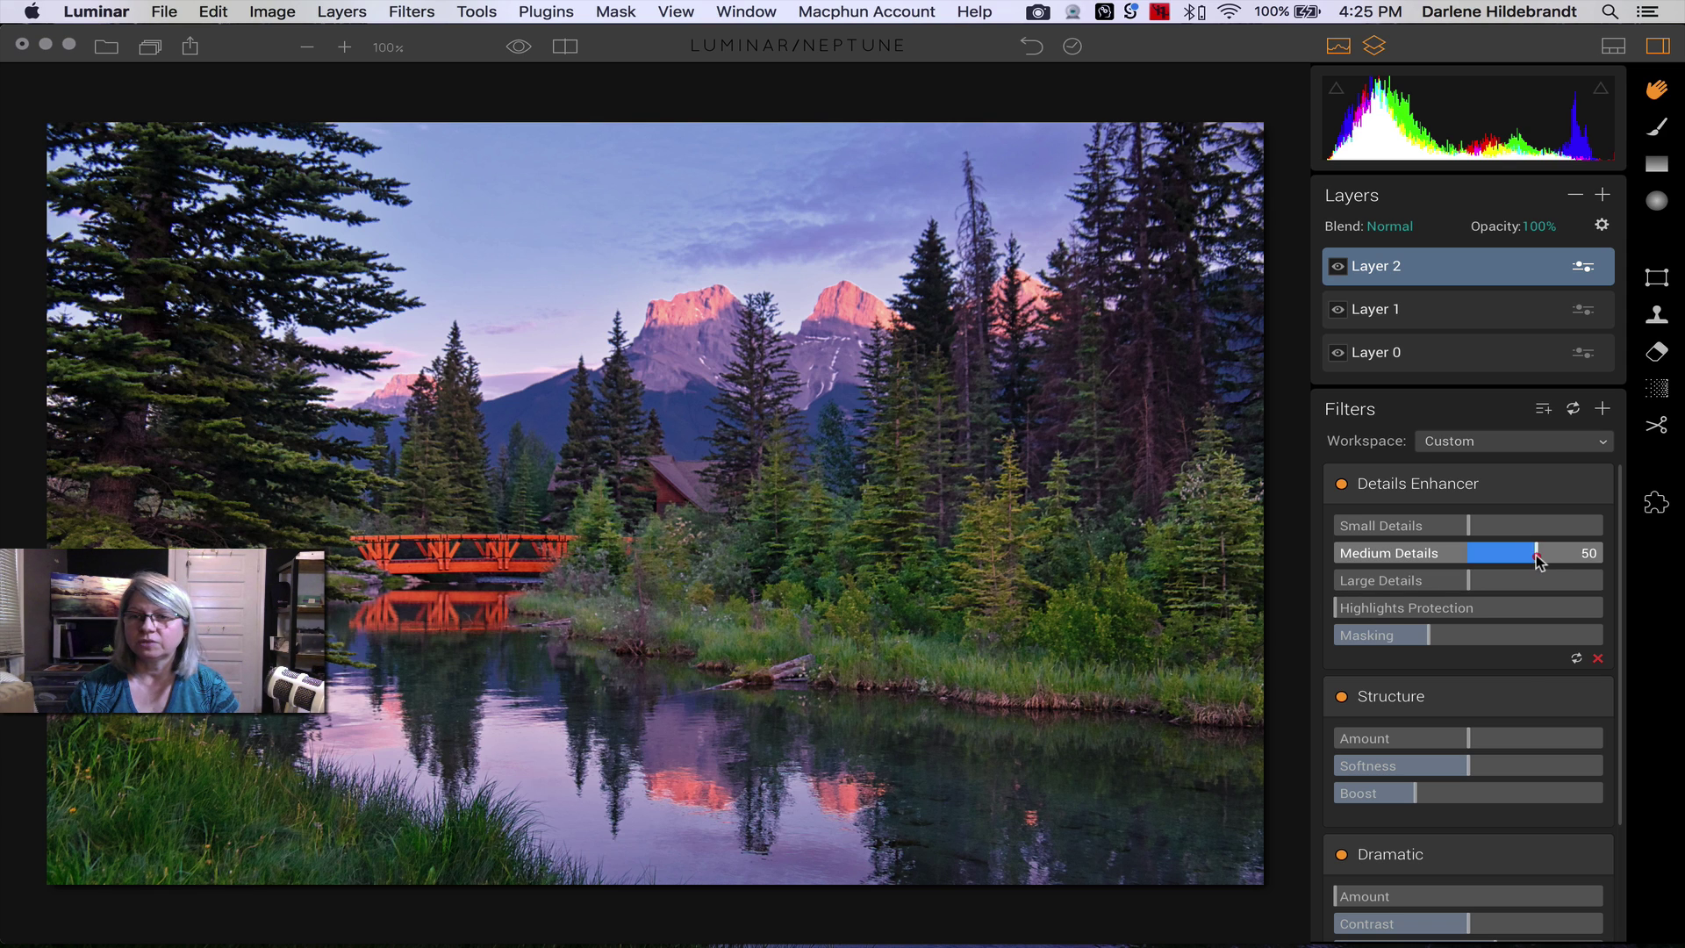
left_click(1342, 485)
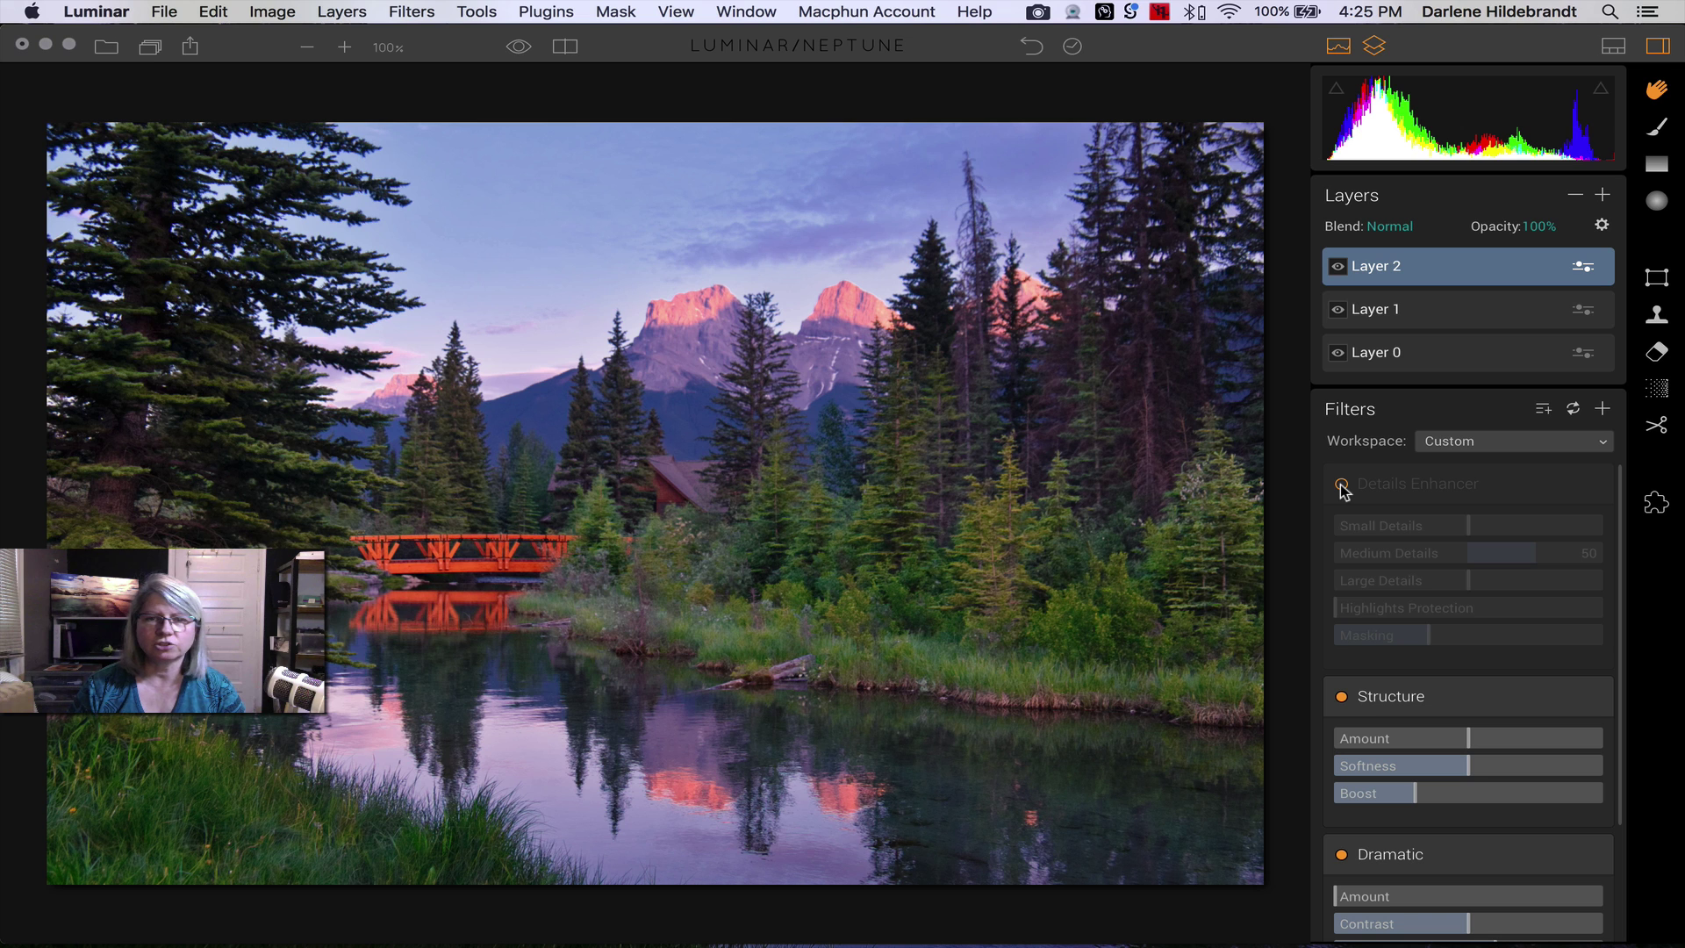
left_click(1342, 485)
left_click(1342, 485)
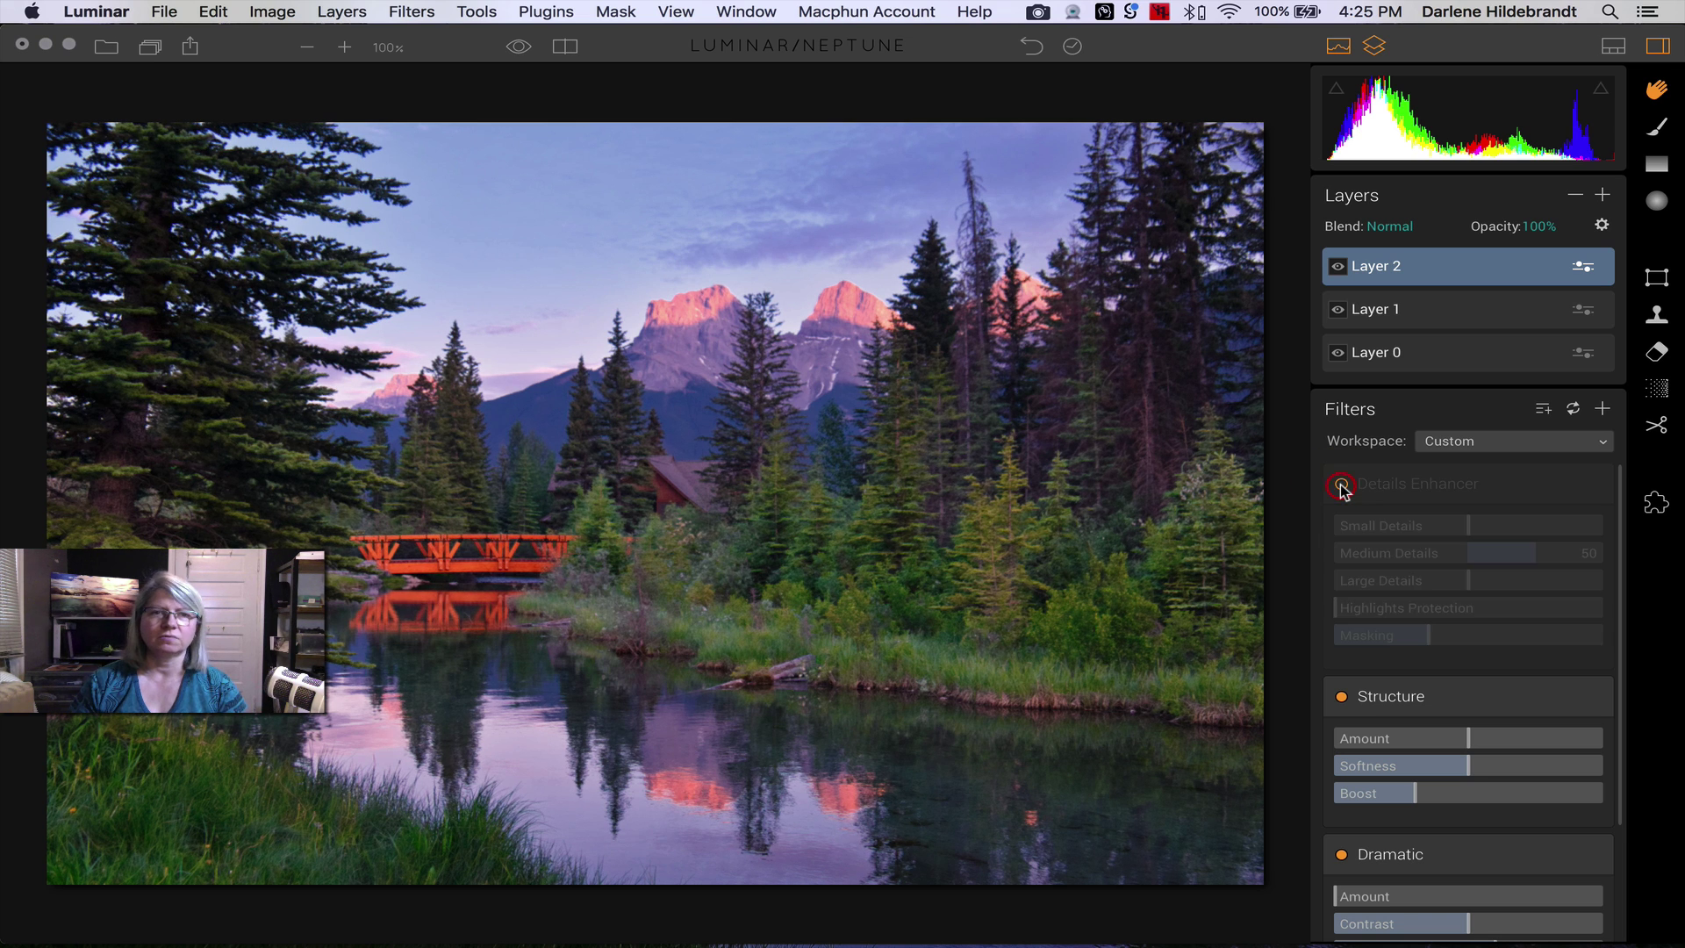
left_click(1342, 486)
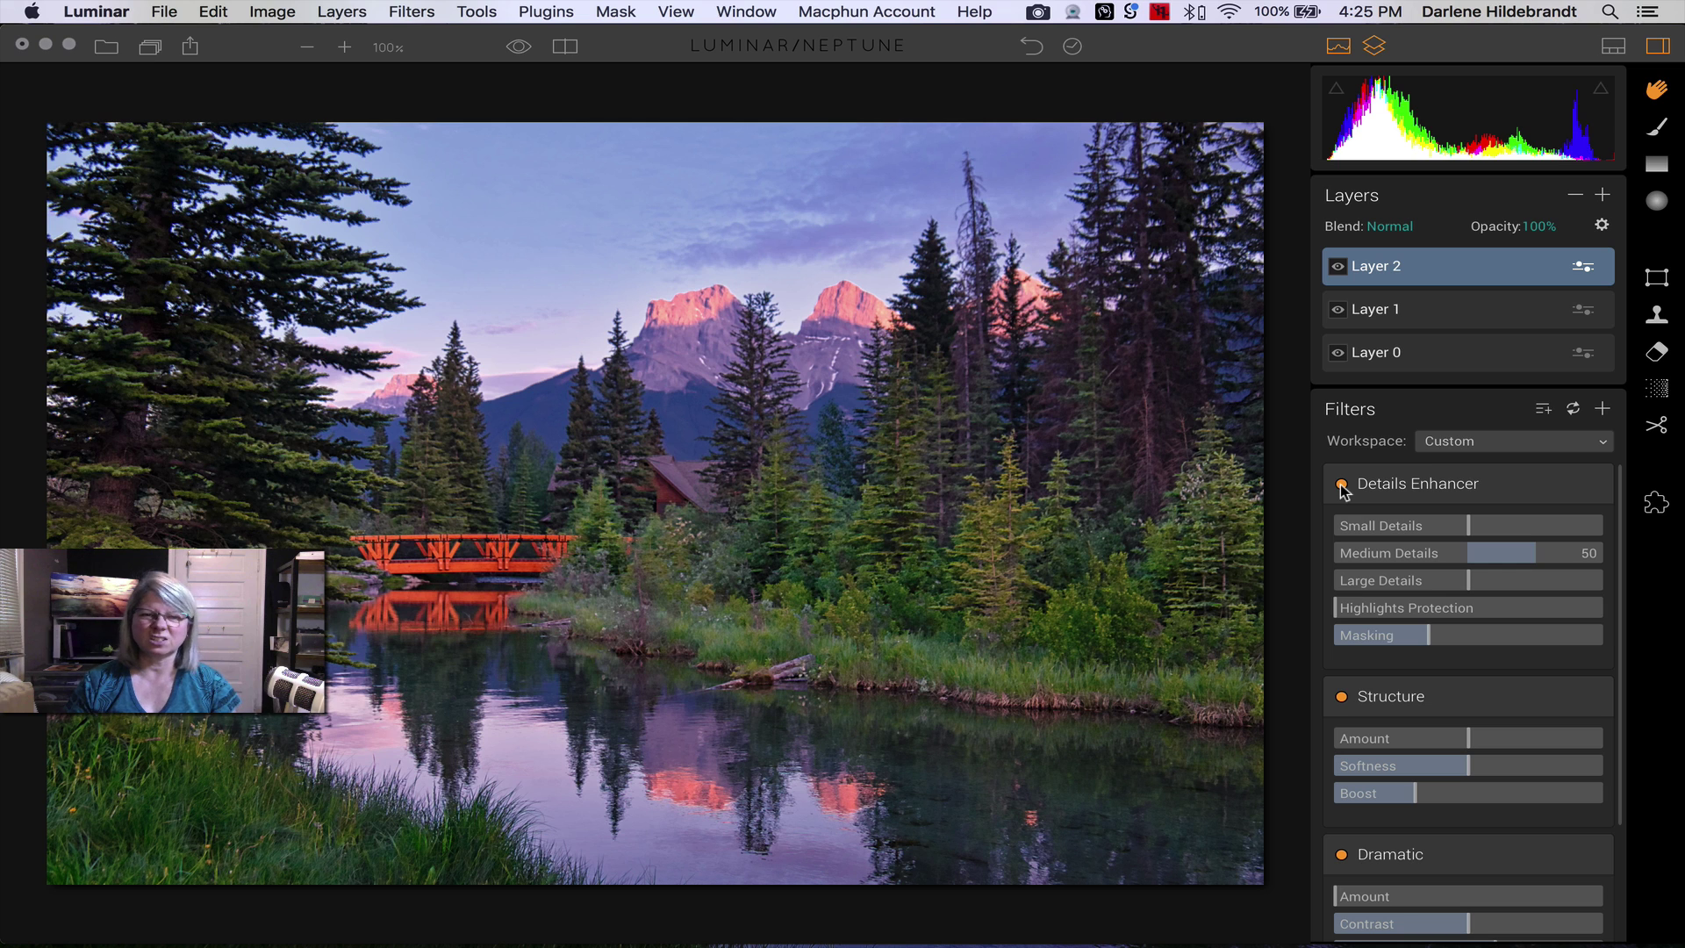
left_click(1342, 485)
left_click(1342, 486)
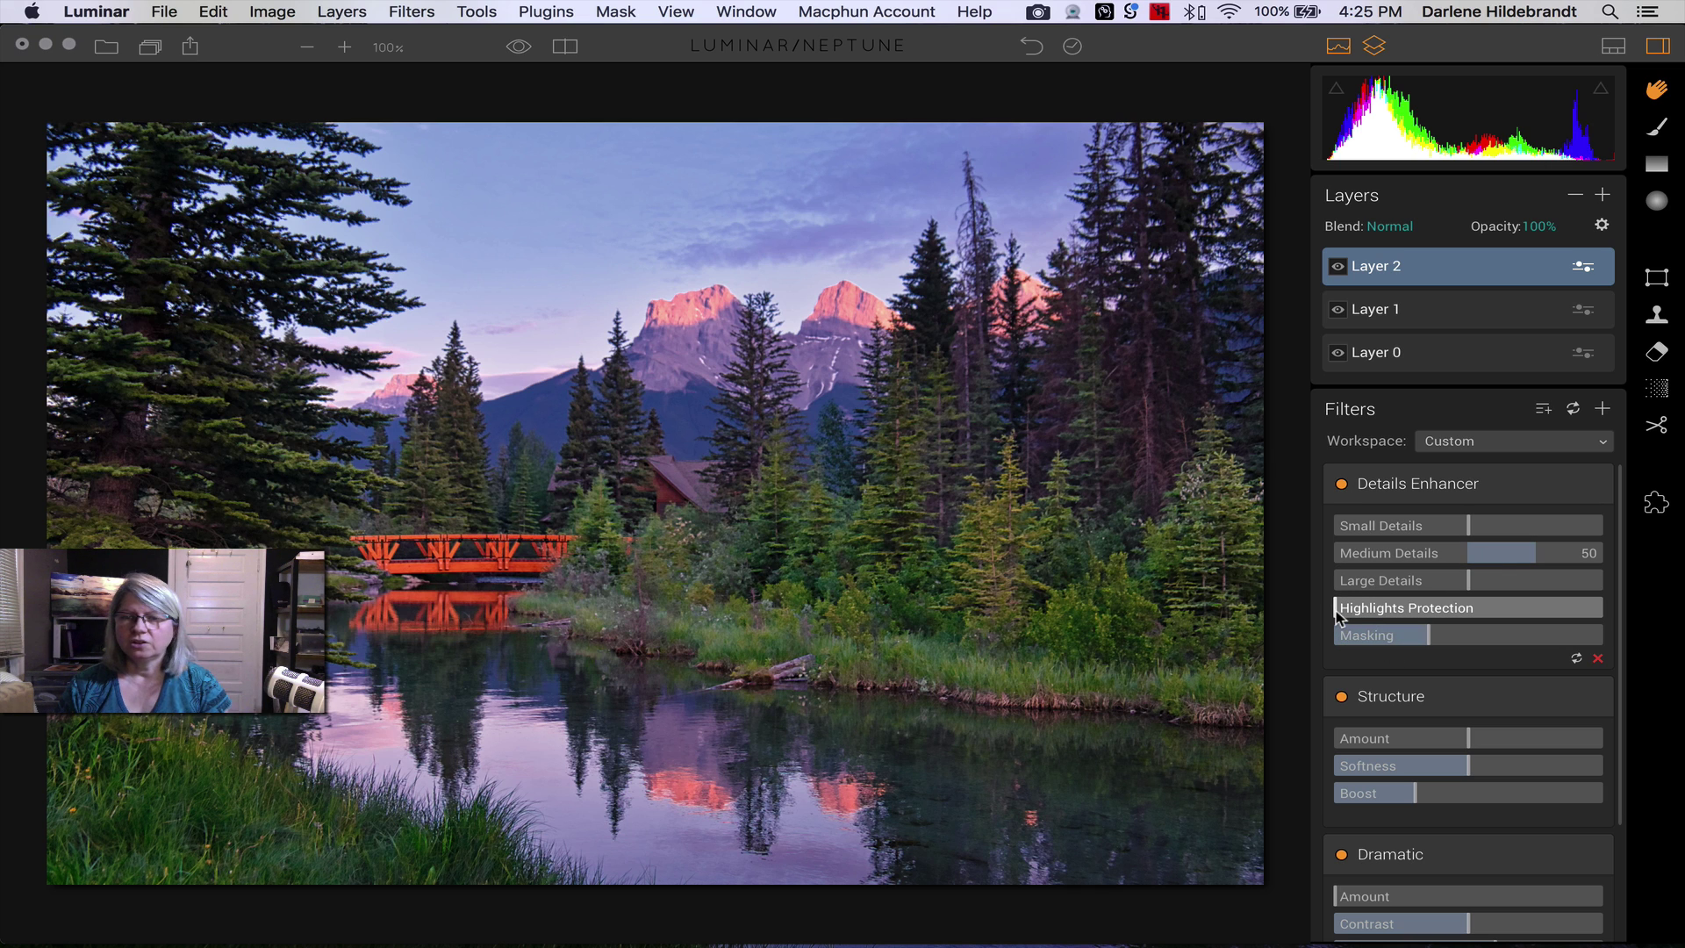
- Set Highlights Protection to 35 and compare Details Enhancer on and off
left_click_drag(1336, 614, 1432, 615)
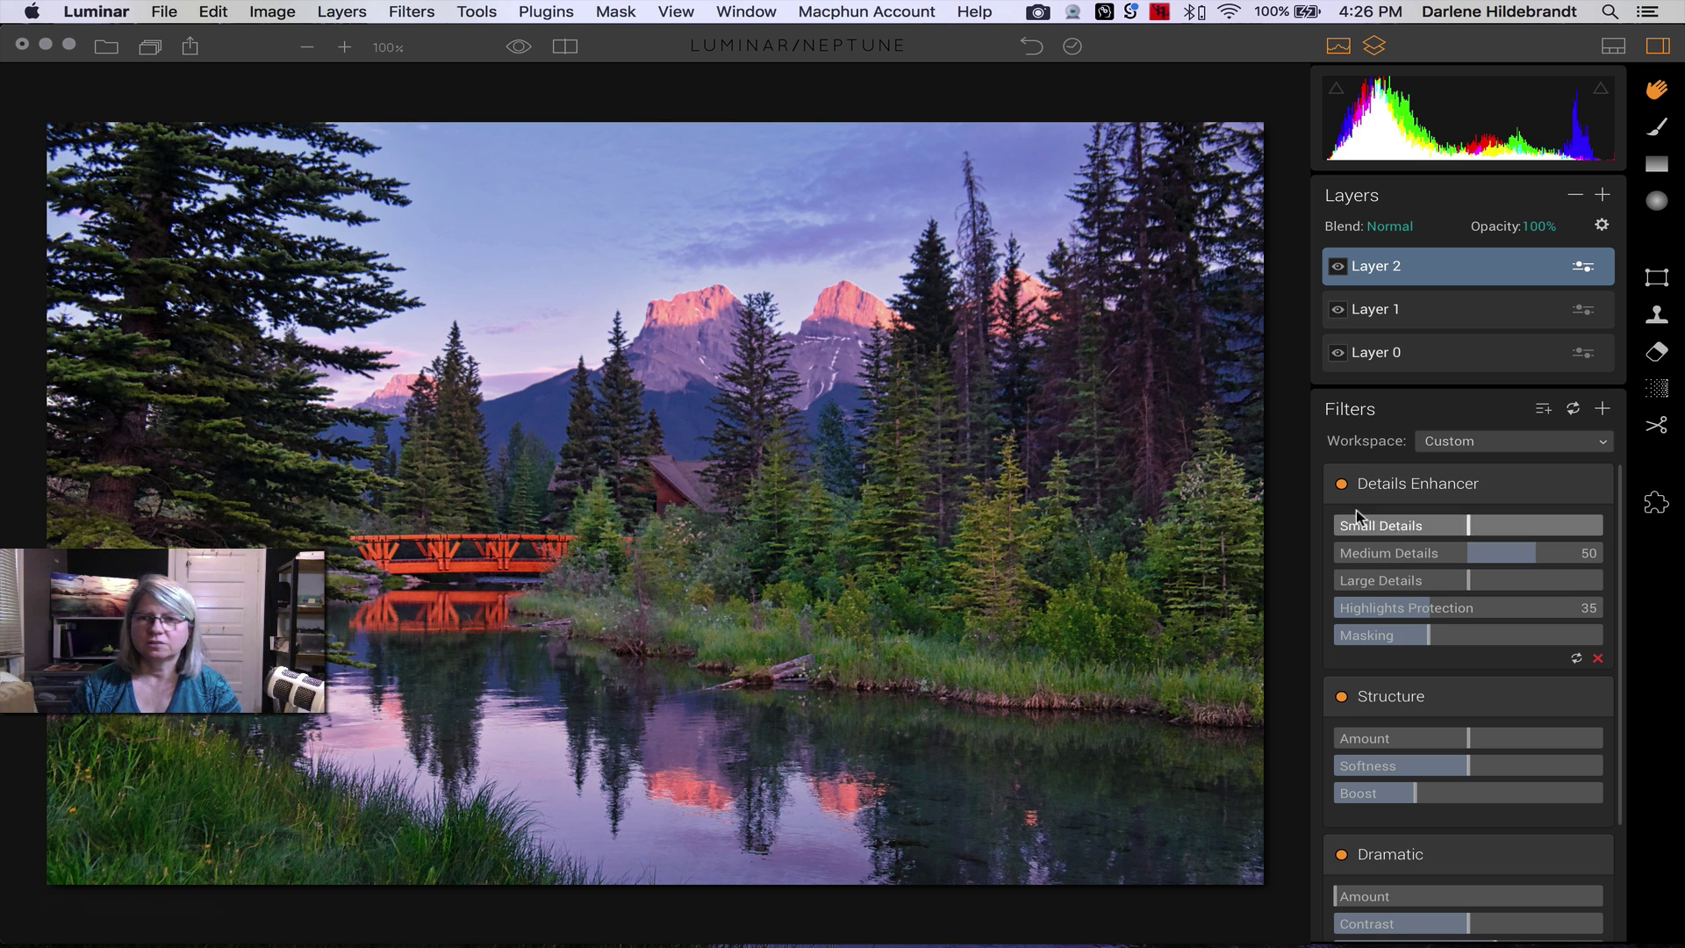
left_click(1343, 485)
left_click(1342, 485)
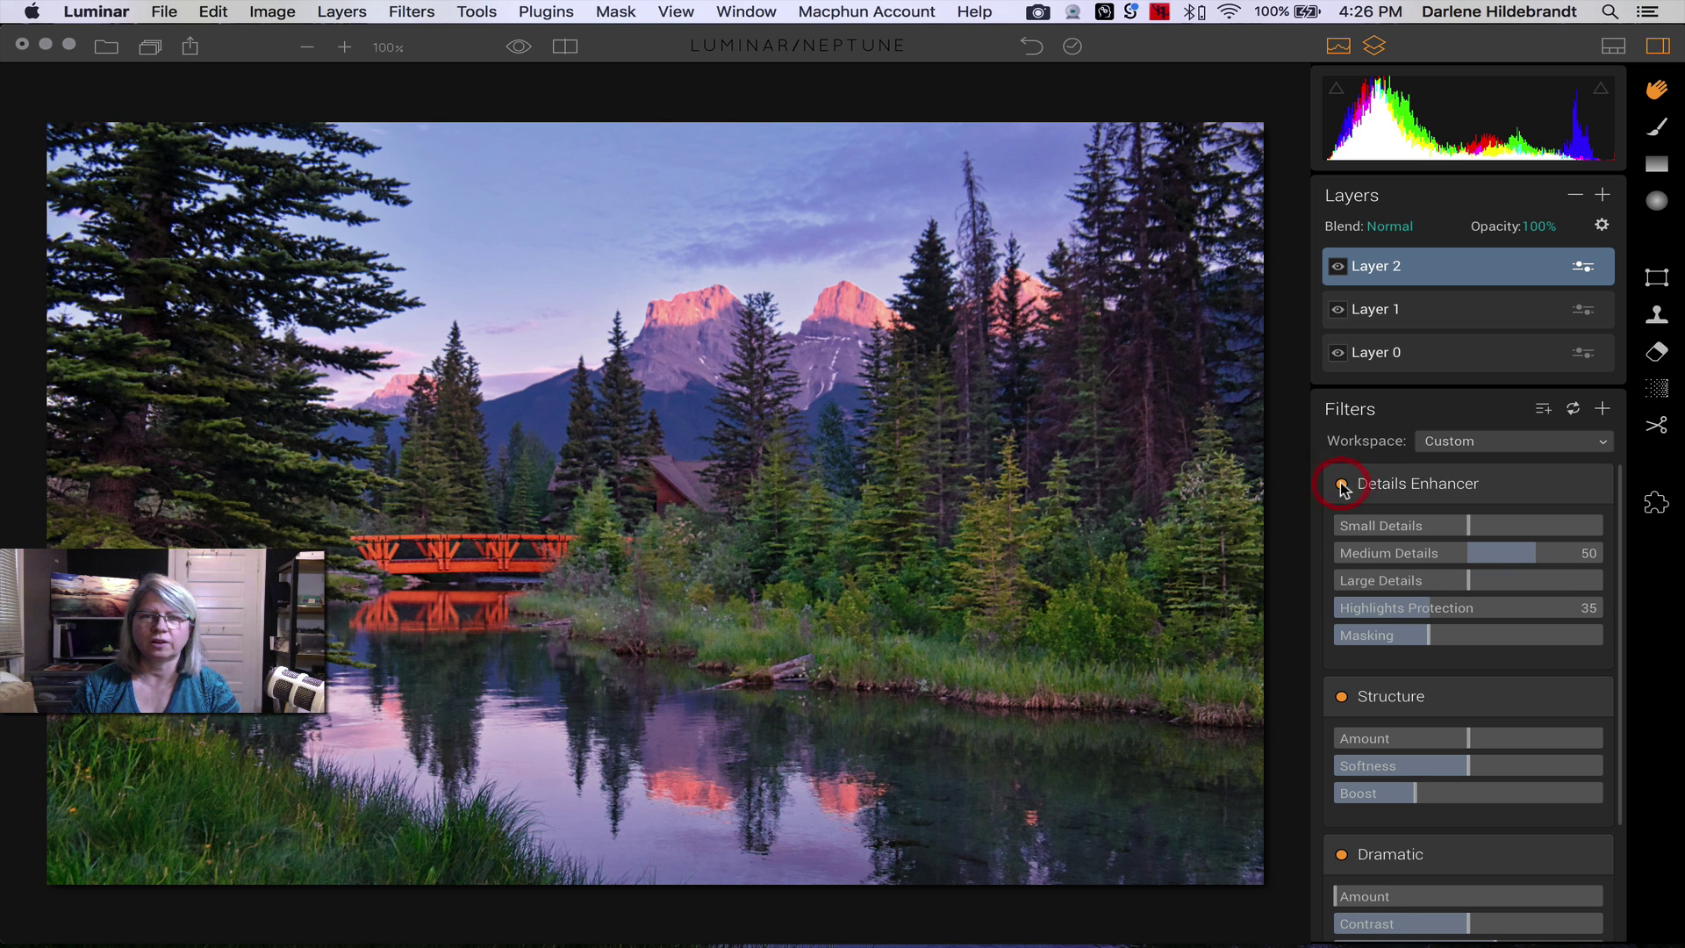
left_click(1342, 484)
left_click(1342, 485)
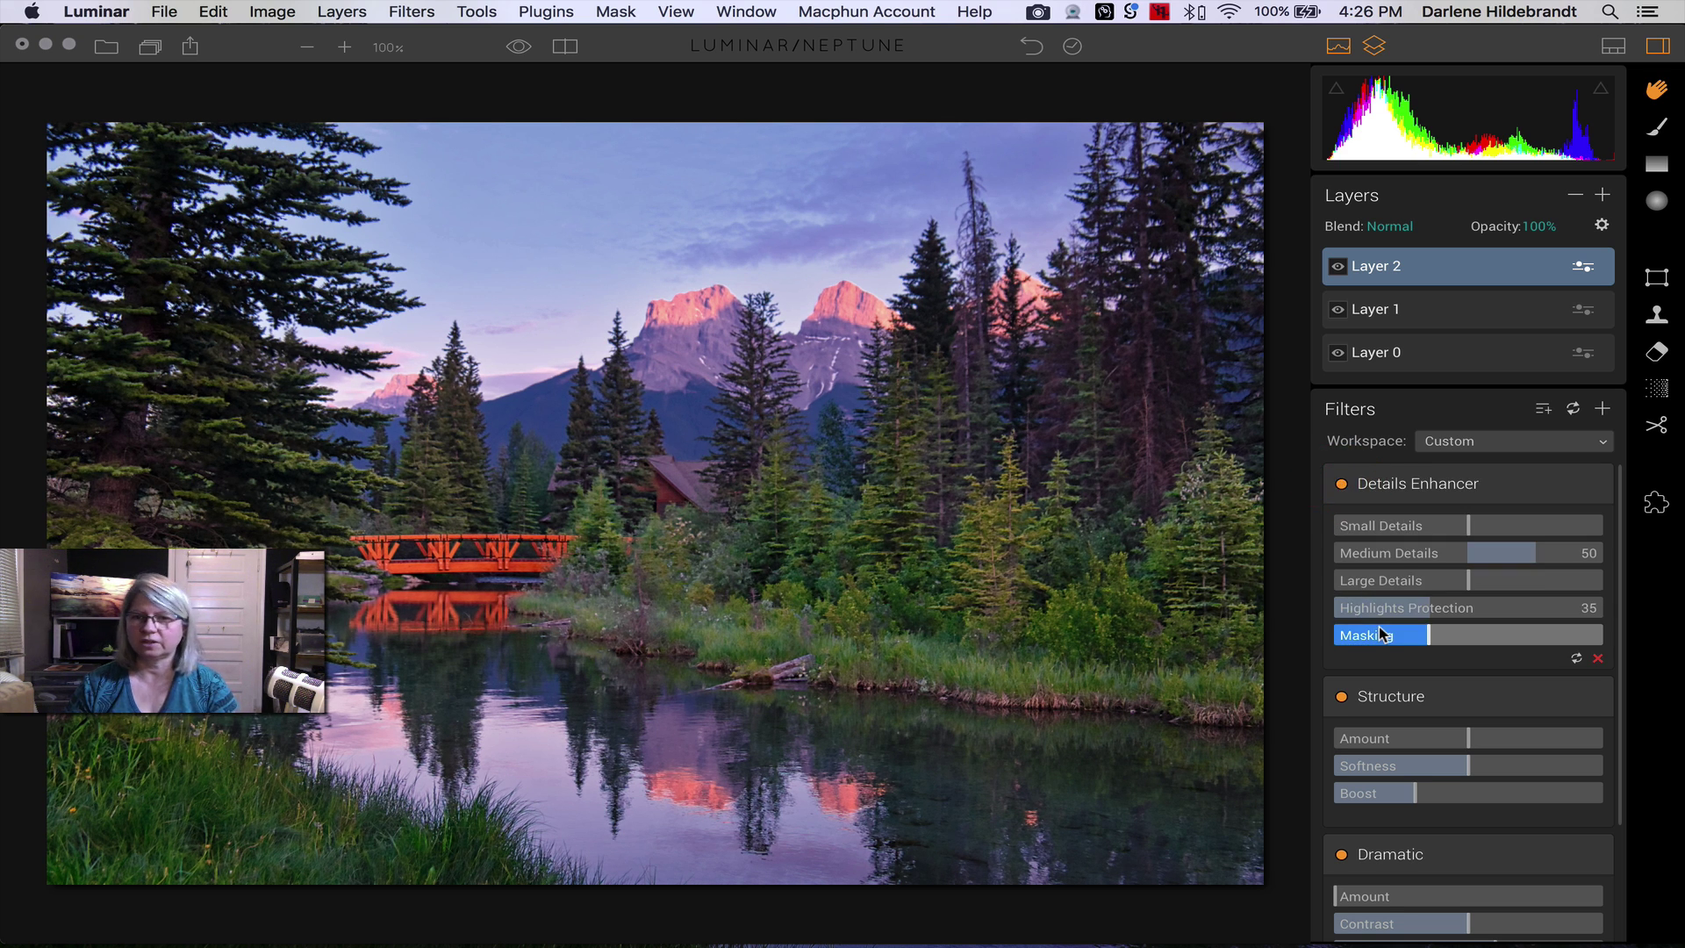
scroll(1378, 625, "down", 3)
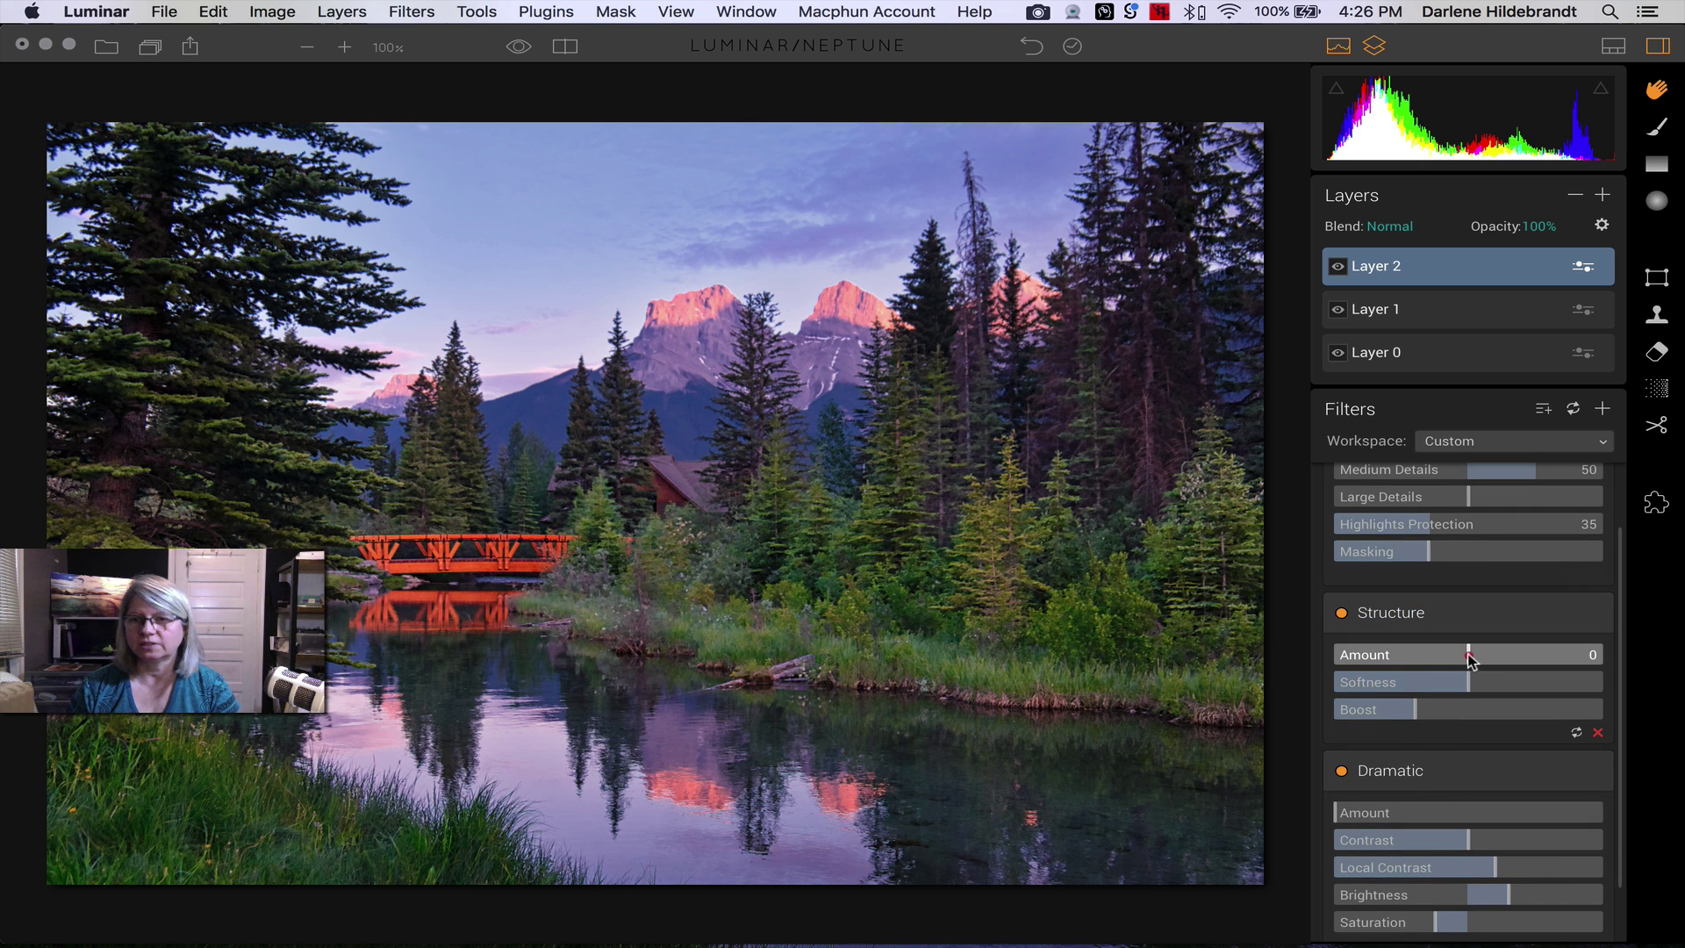
- Set Structure Amount to 29, compare it on and off, then try Dramatic Amount at 71
left_click_drag(1470, 660, 1603, 658)
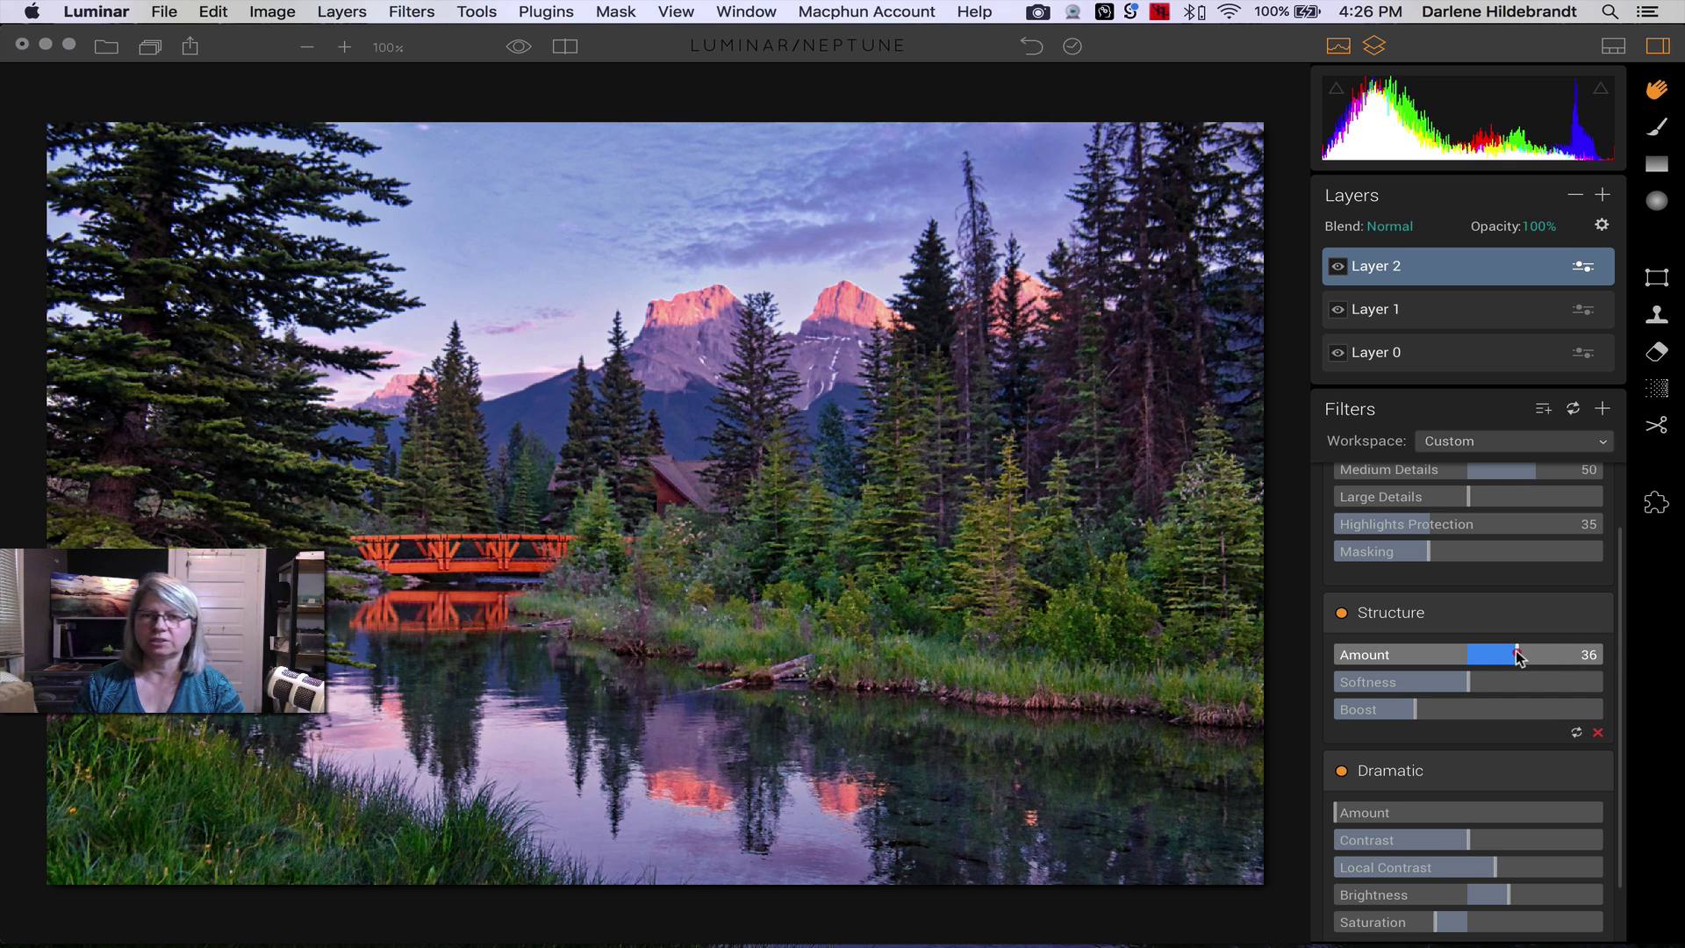
mouse_move(1517, 655)
left_mouse_down()
mouse_move(1560, 655)
mouse_move(1476, 651)
mouse_move(1593, 646)
mouse_move(1449, 651)
mouse_move(1580, 634)
mouse_move(1498, 634)
mouse_move(1565, 632)
mouse_move(1509, 624)
left_mouse_up()
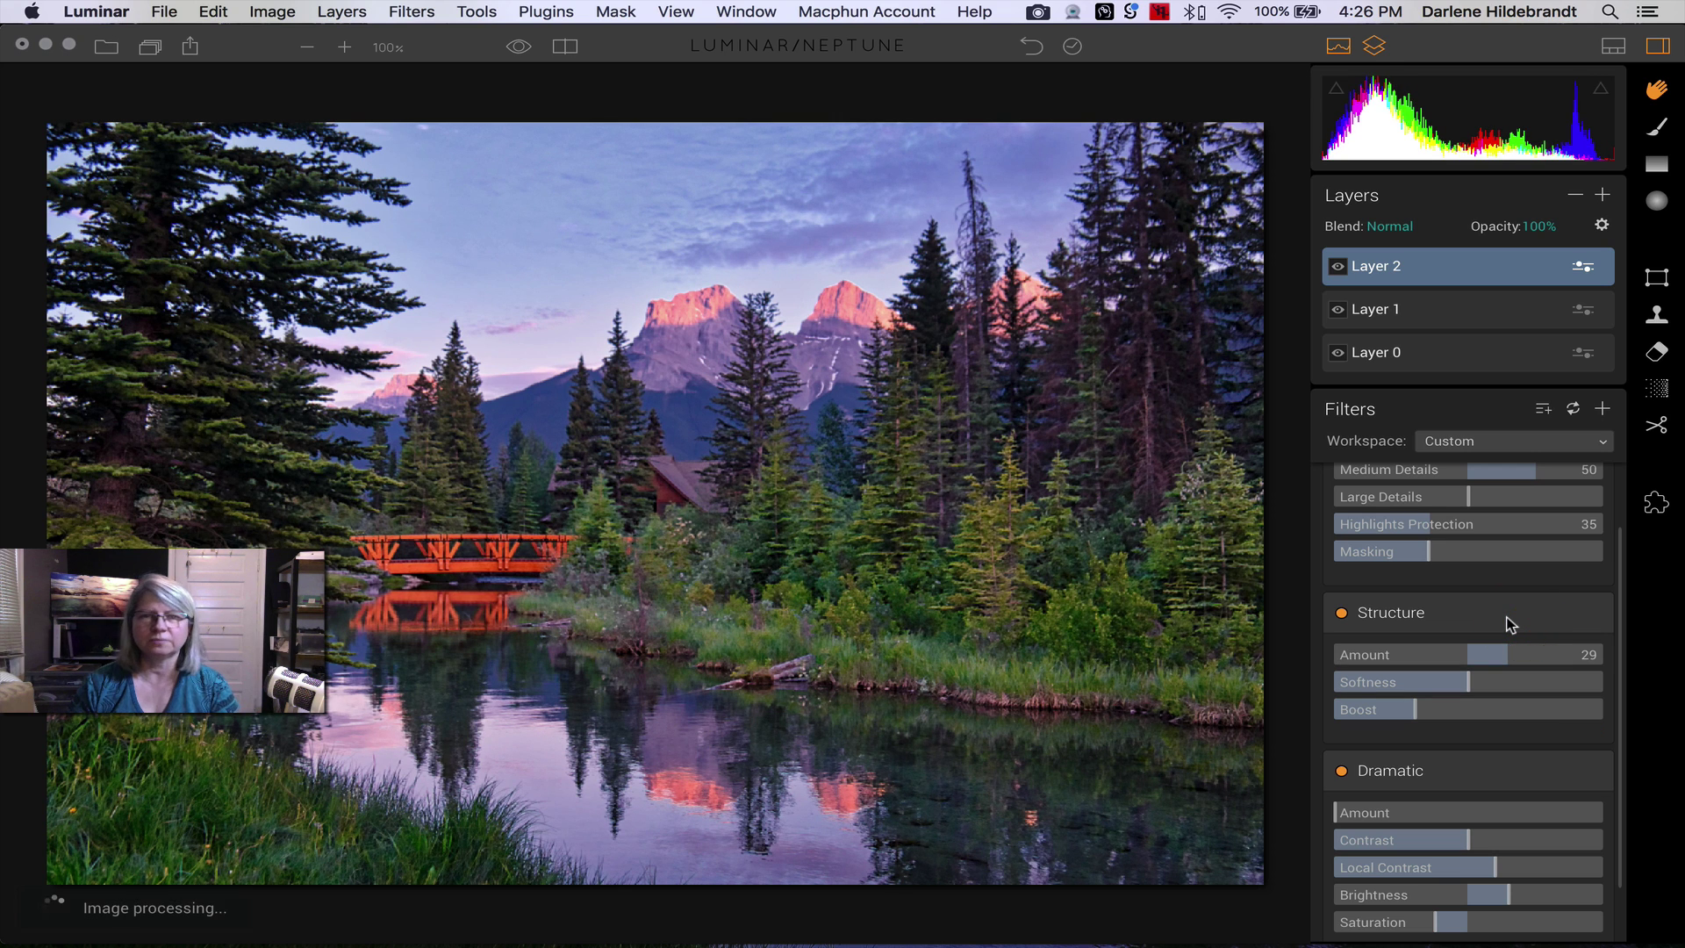
scroll(1508, 624, "down", 3)
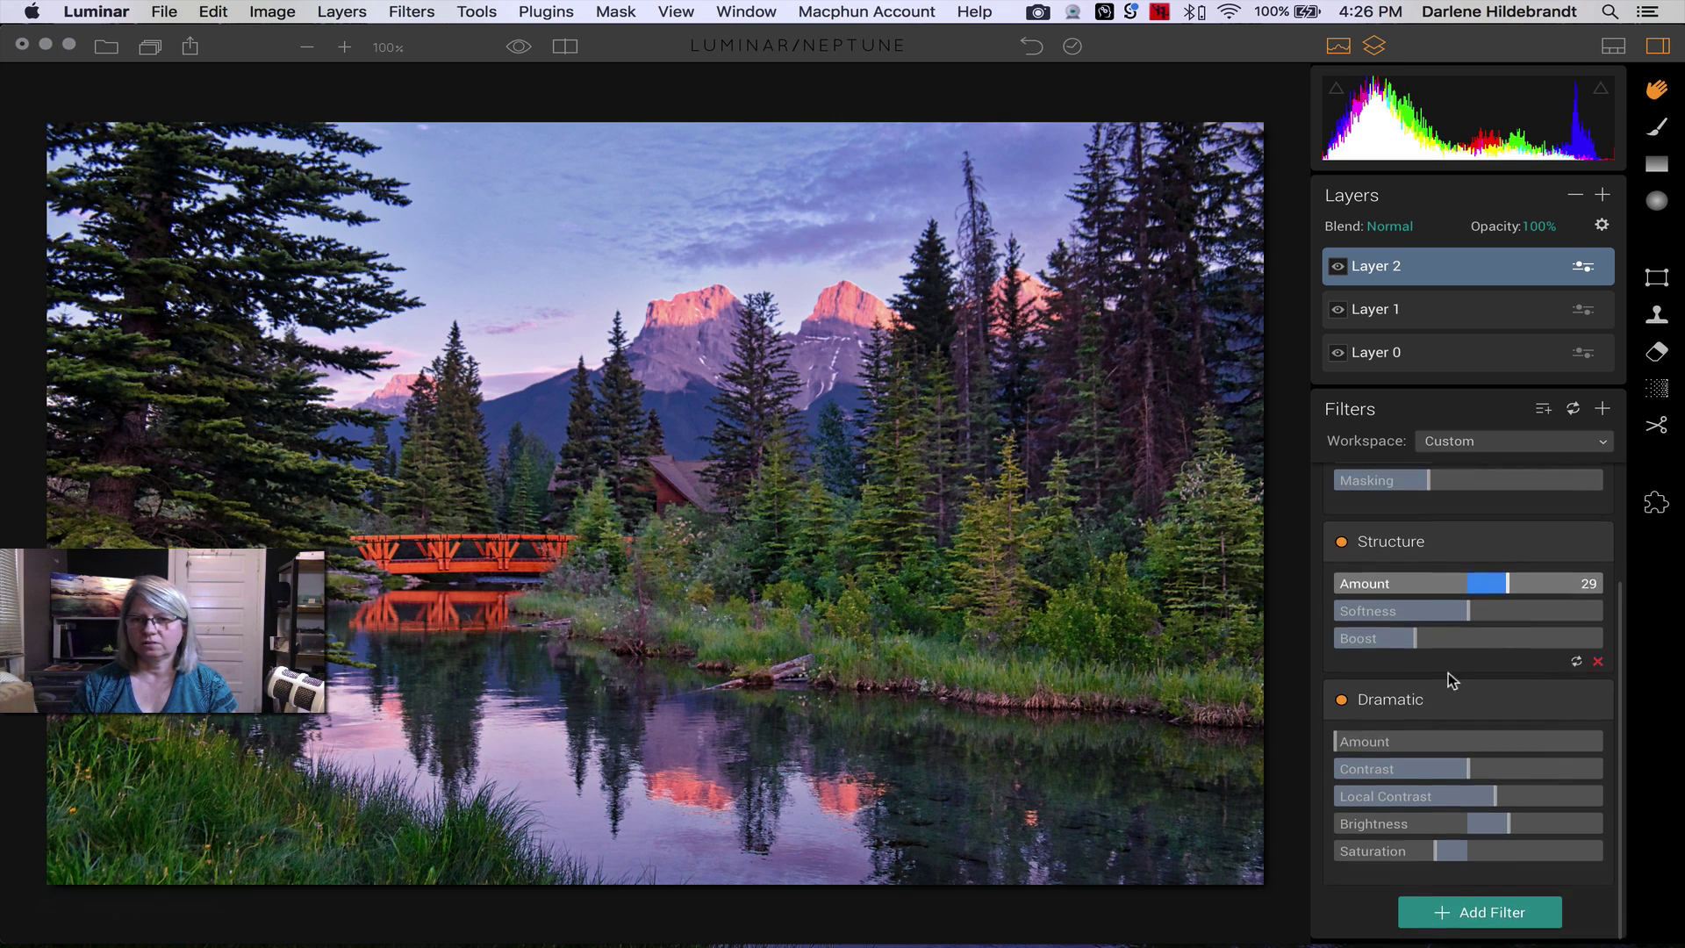
left_click(1342, 546)
left_click(1342, 546)
left_click(1342, 546)
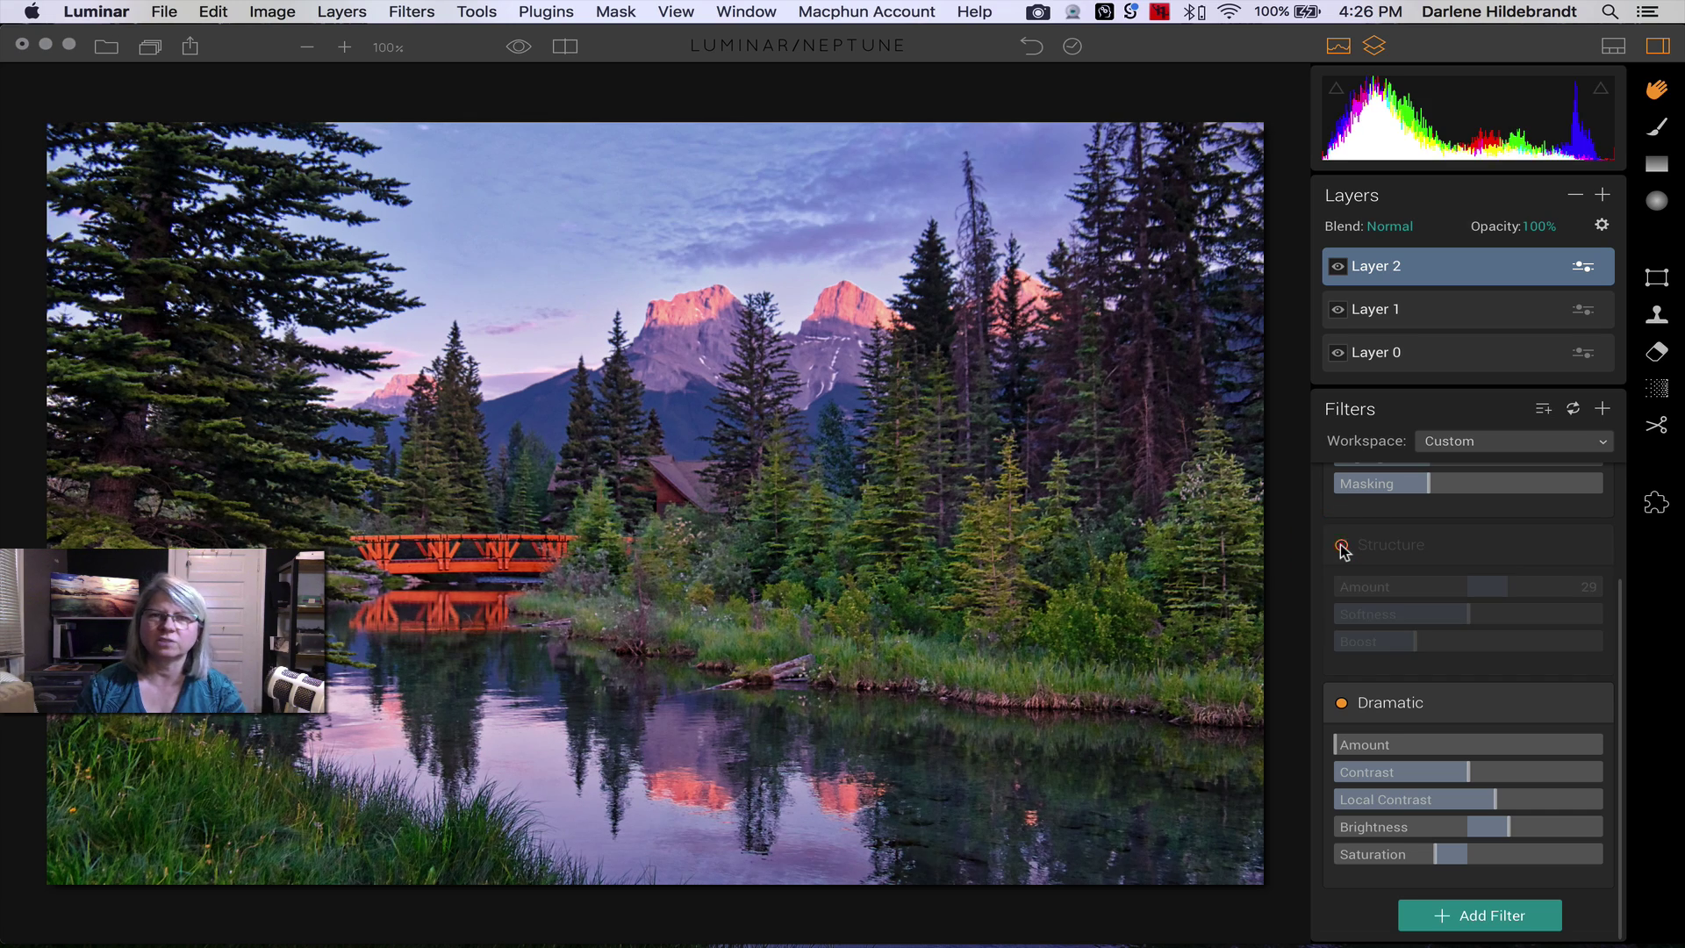
left_click(1341, 546)
left_click(1342, 546)
left_click(1341, 546)
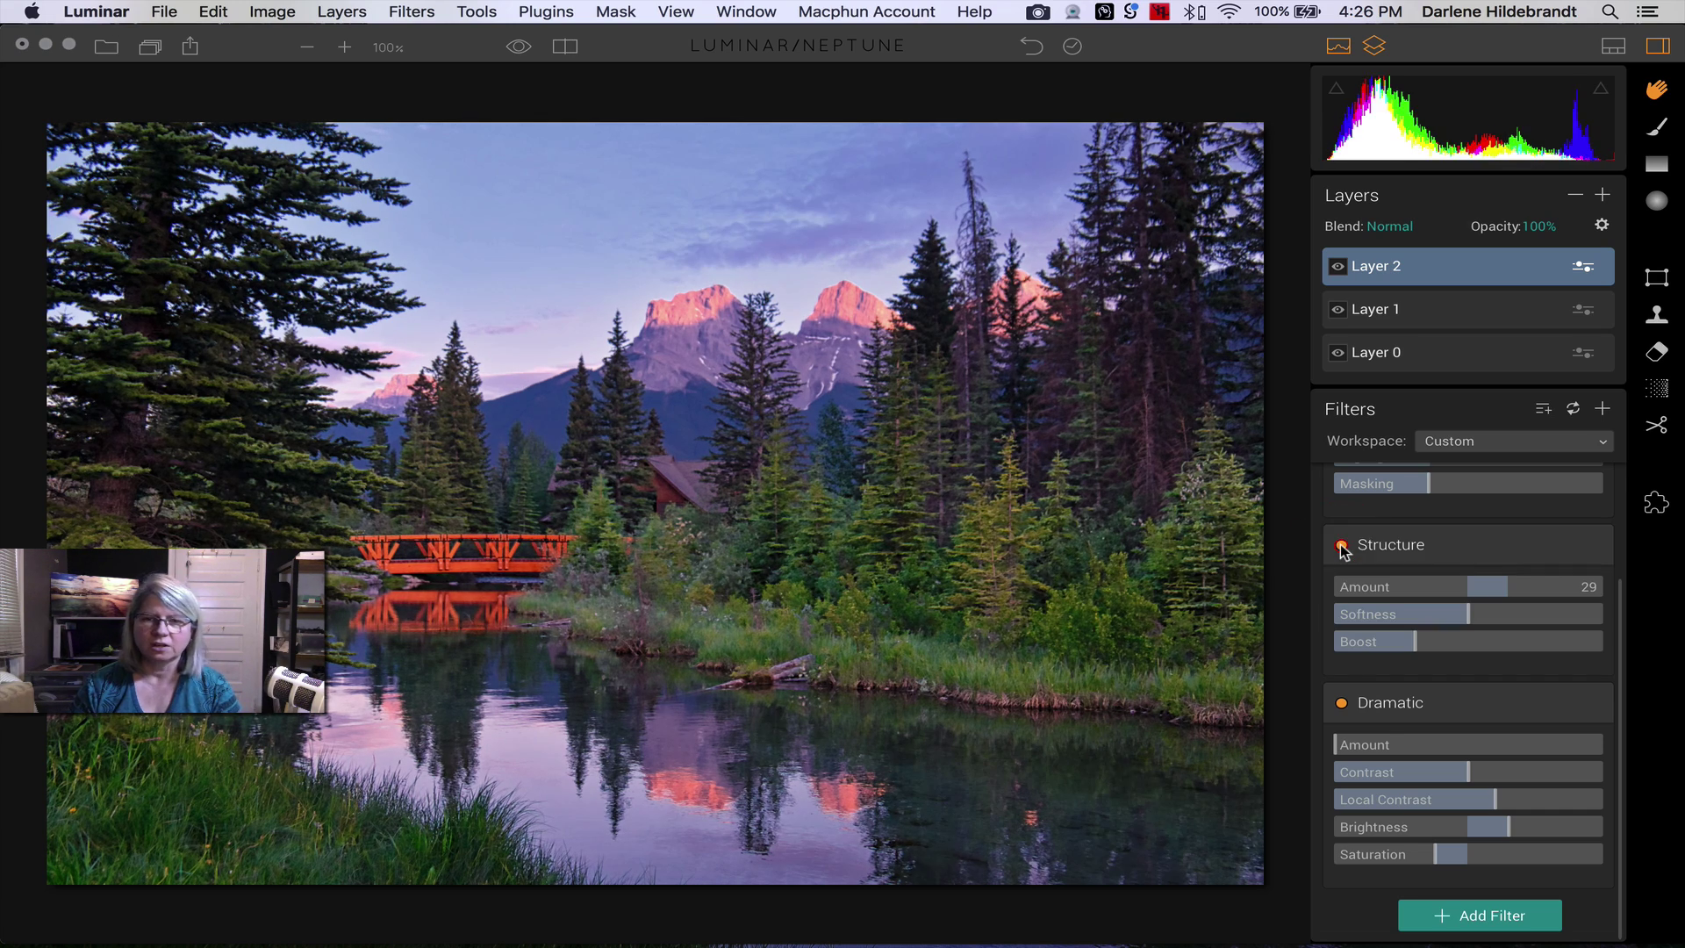
left_click(1342, 546)
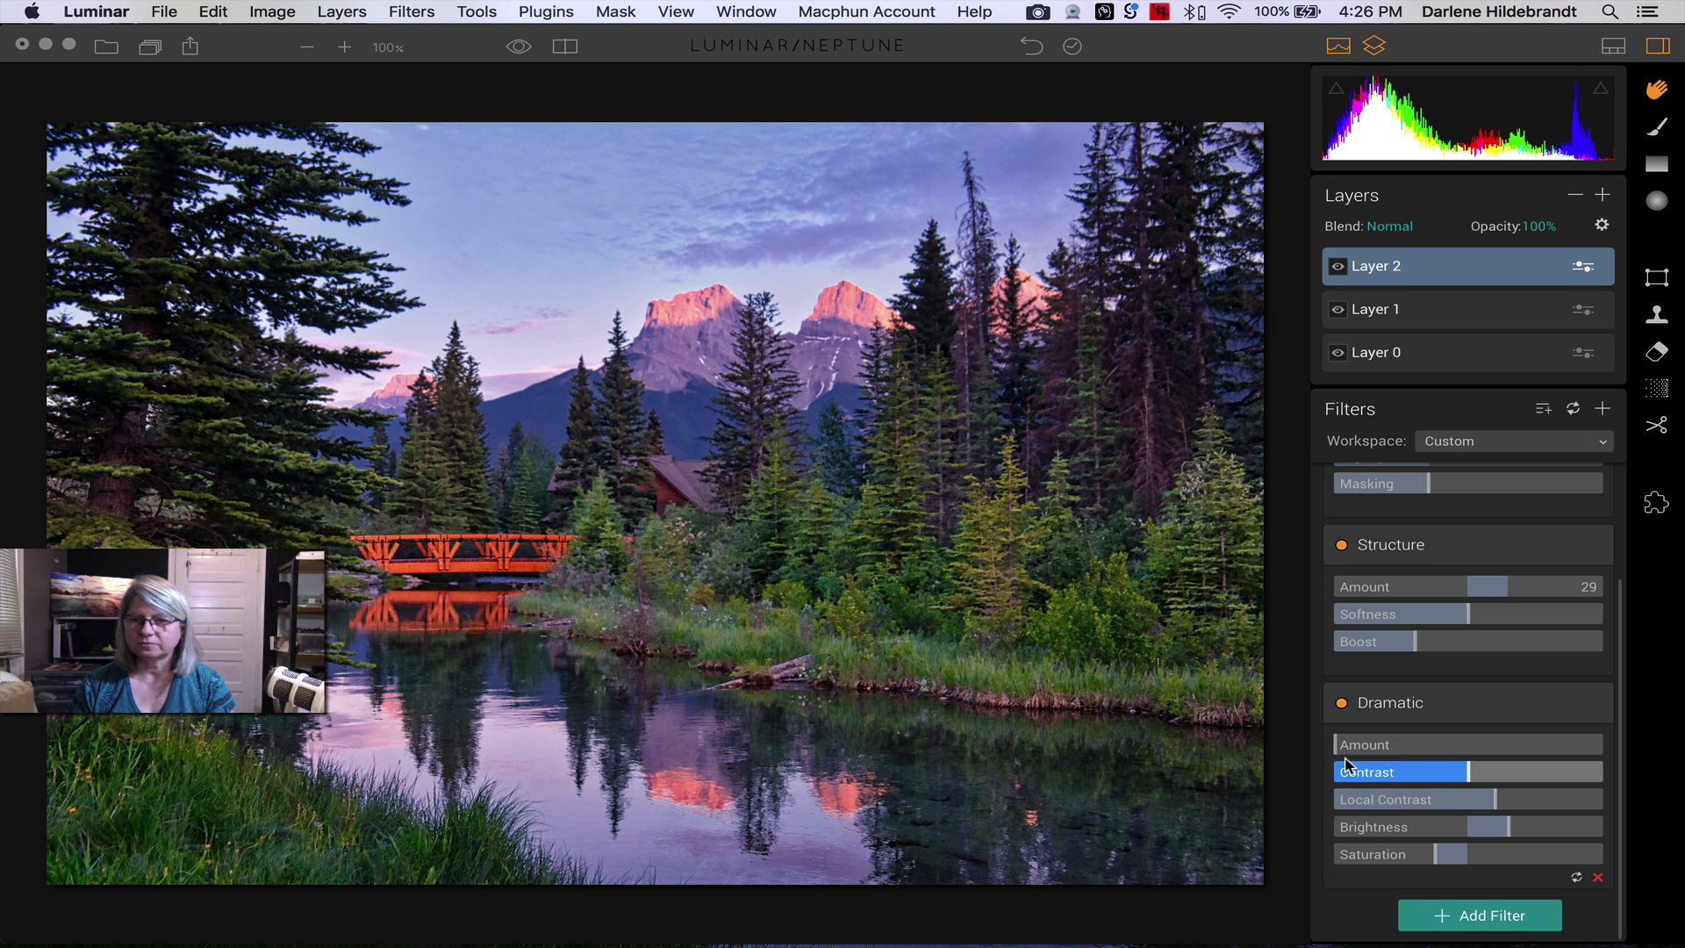
mouse_move(1336, 748)
left_mouse_down()
mouse_move(1527, 746)
mouse_move(1303, 743)
mouse_move(1521, 745)
mouse_move(1498, 720)
mouse_move(1314, 734)
mouse_move(1505, 743)
mouse_move(1328, 738)
left_mouse_up()
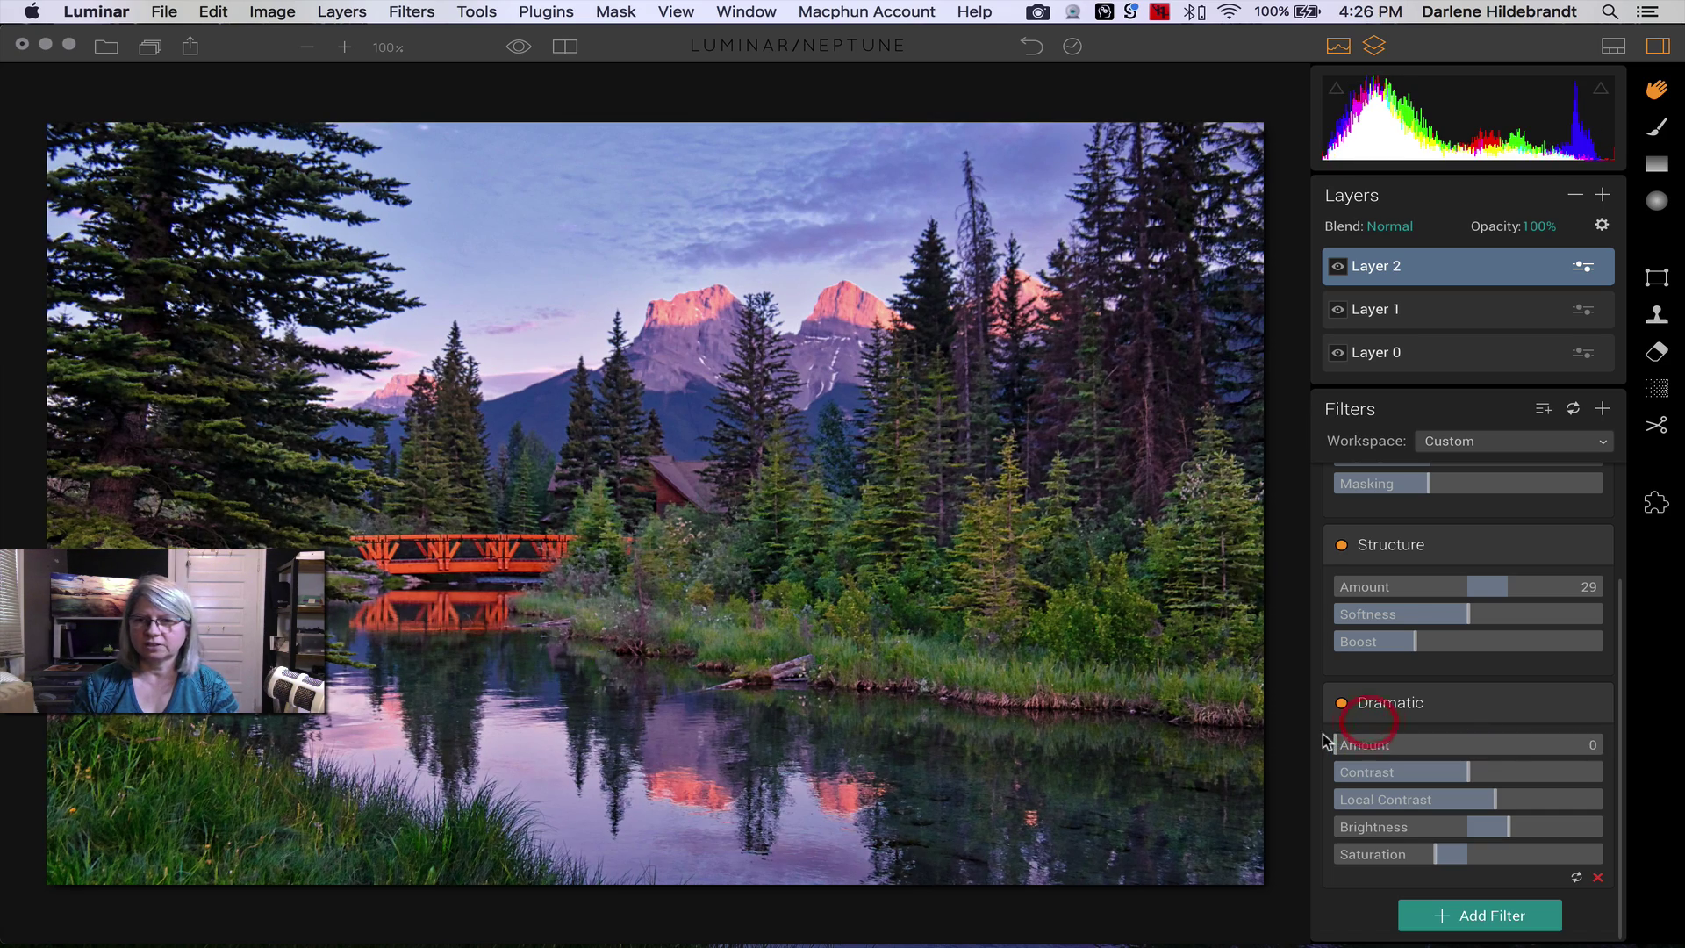
- Delete the Dramatic filter from Layer 2 and raise Structure Amount to 40
left_click(1405, 703)
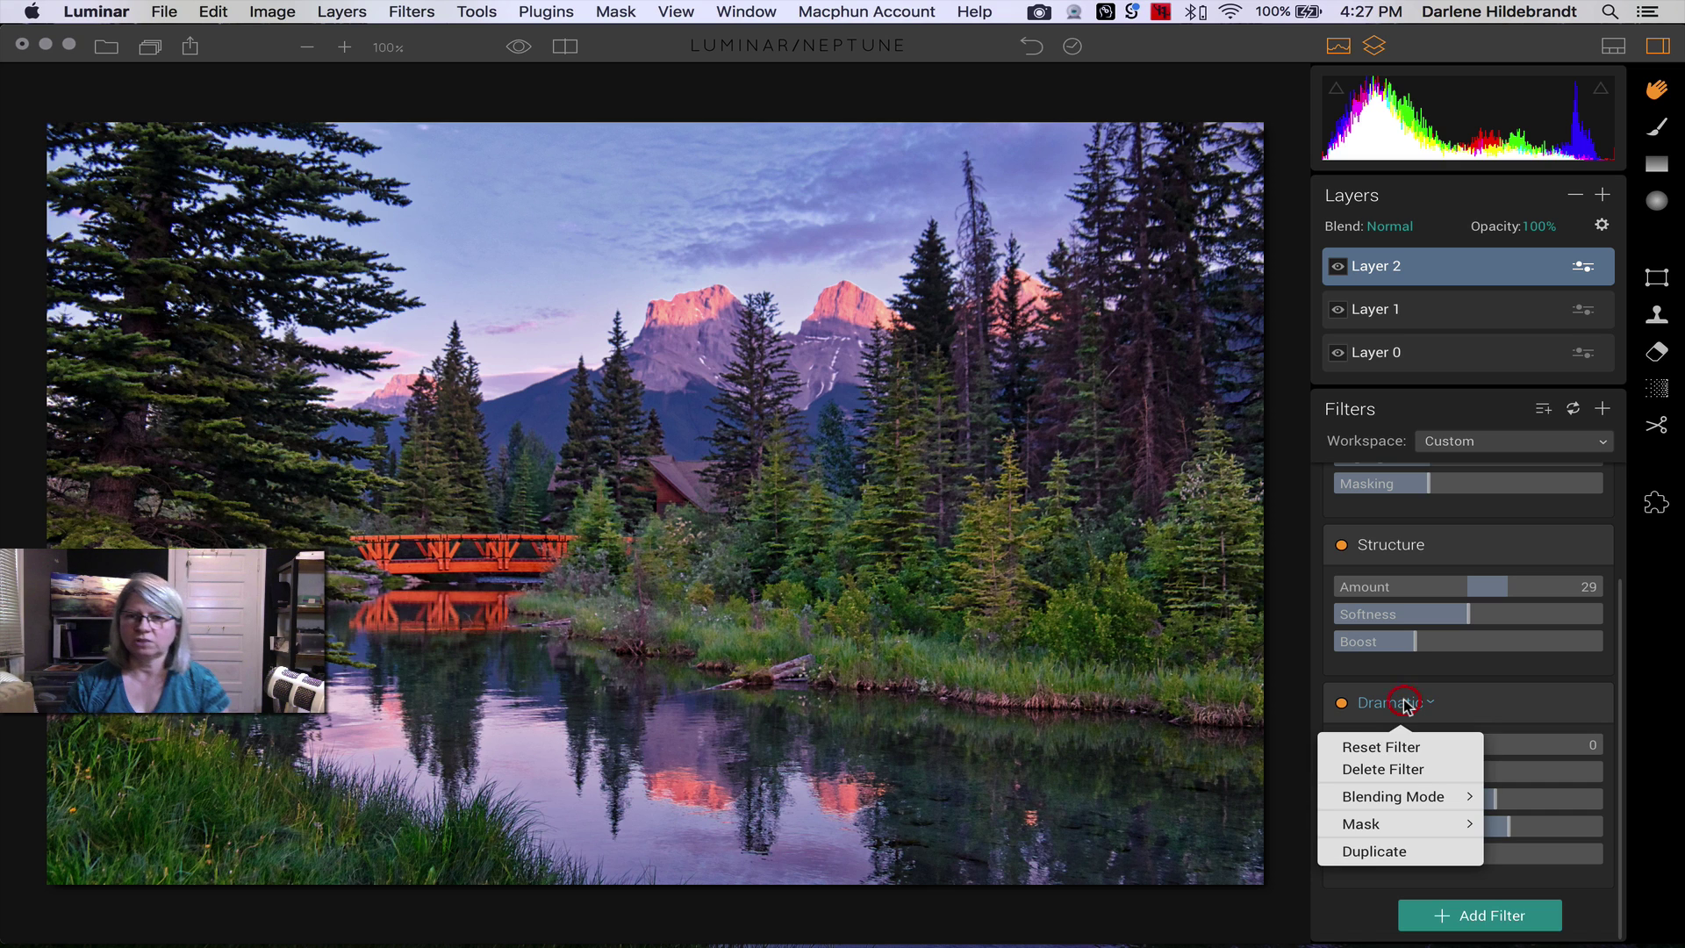
left_click(1378, 769)
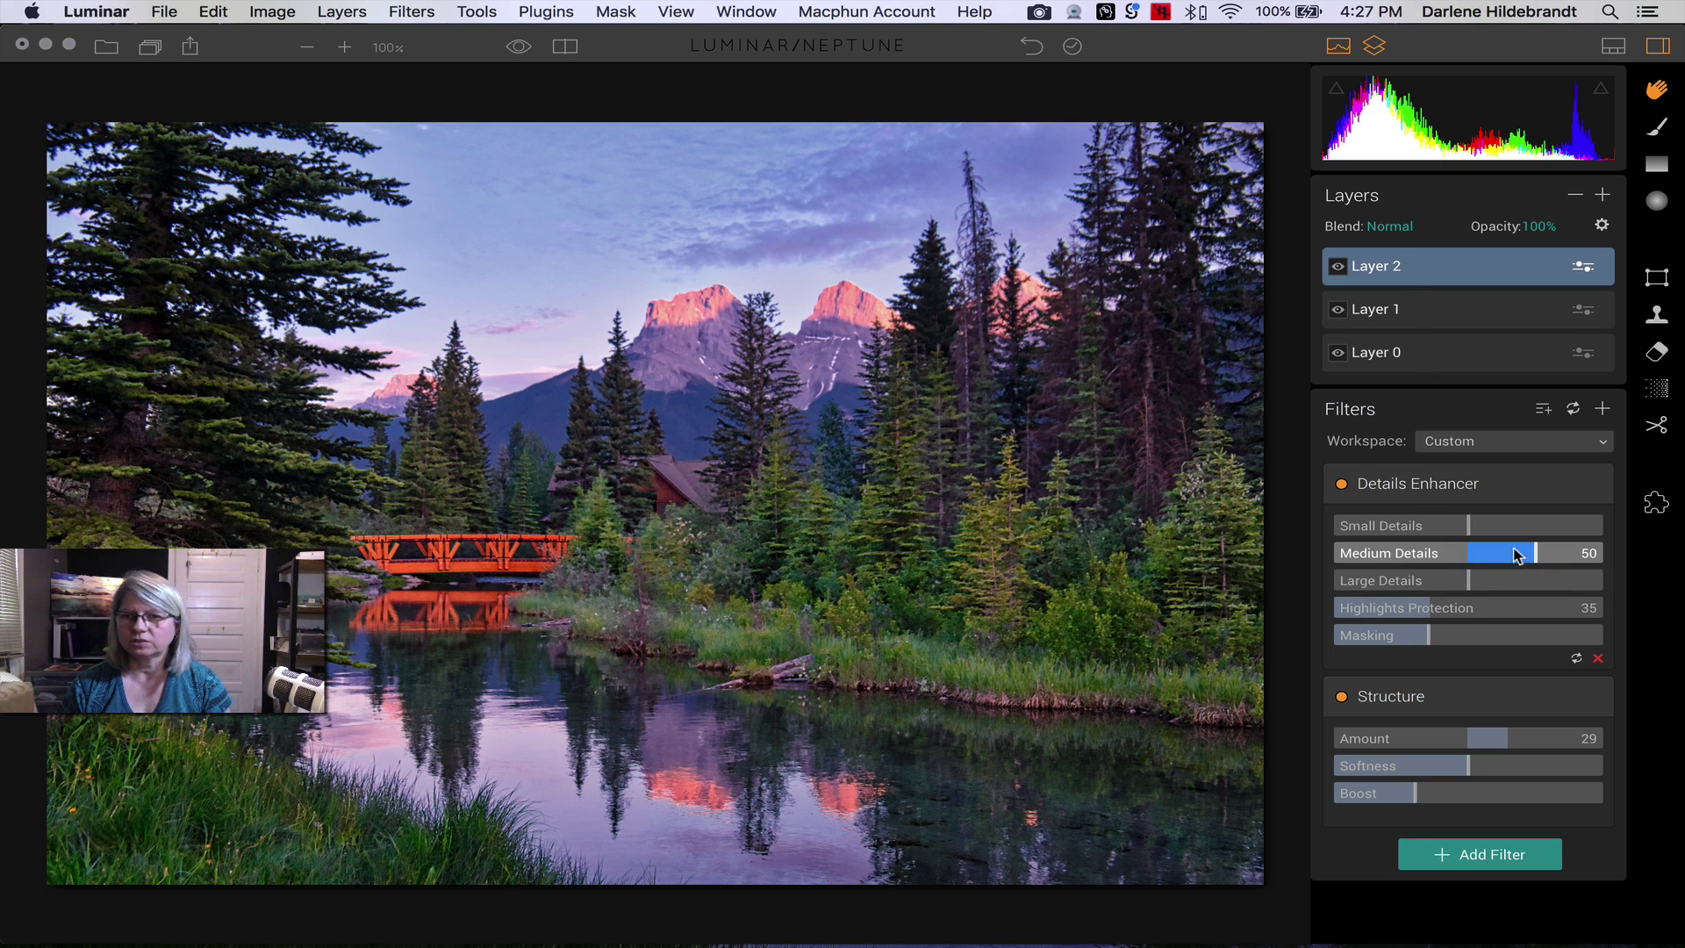
left_click_drag(1506, 738, 1525, 739)
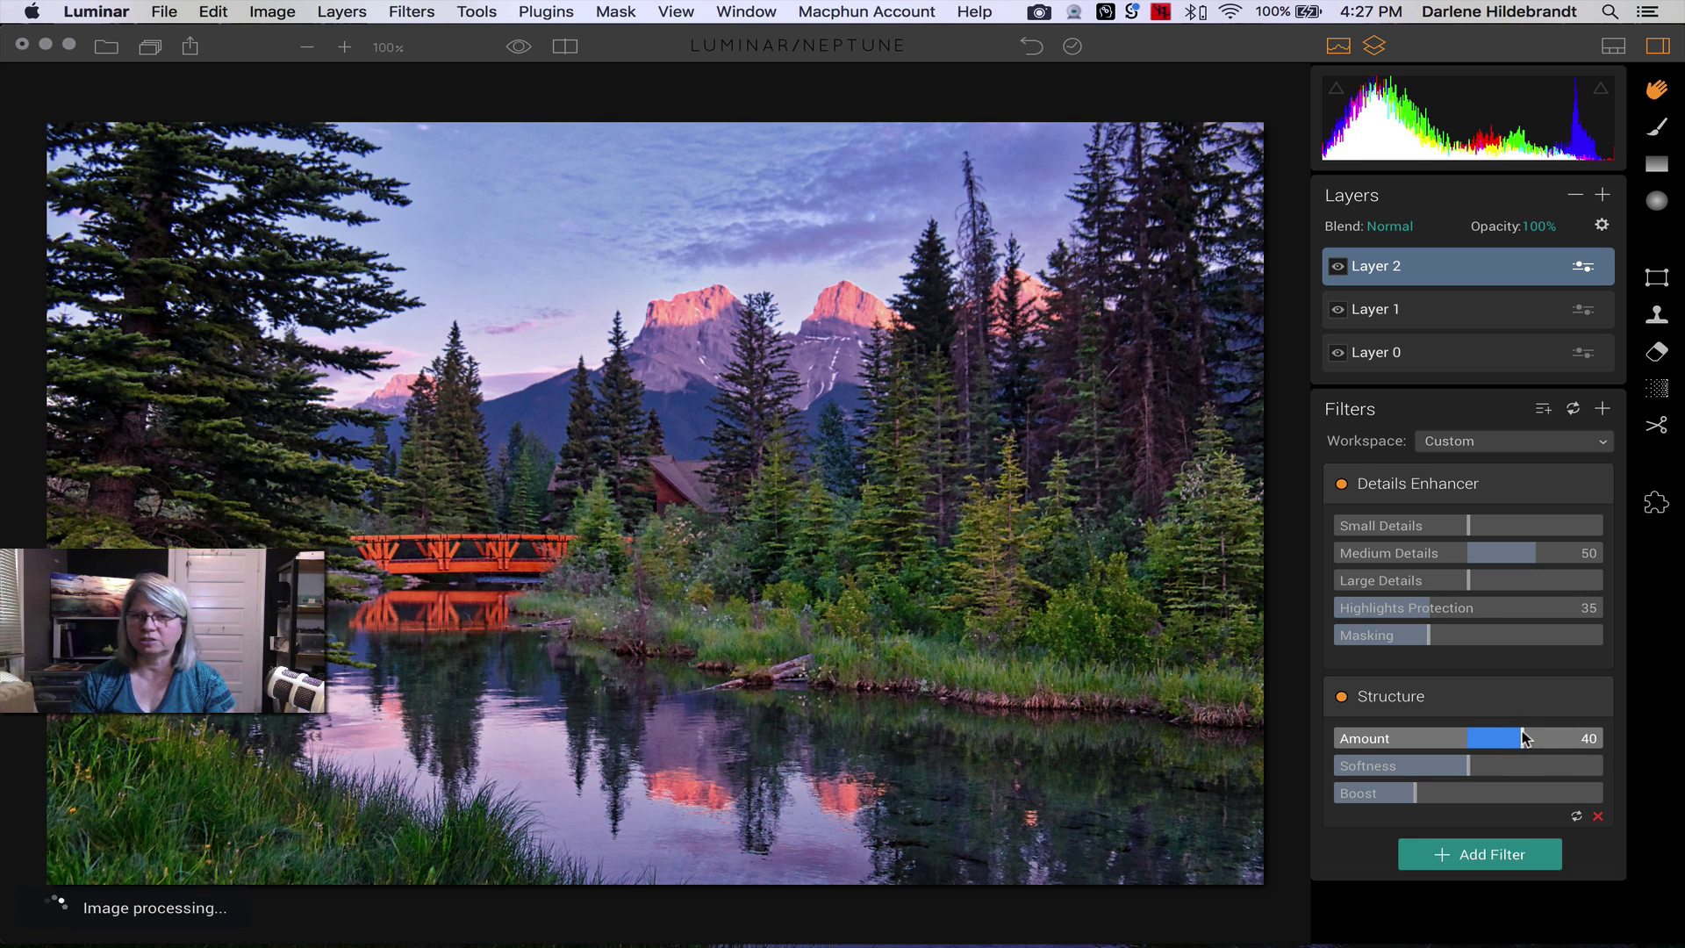
left_click(1338, 267)
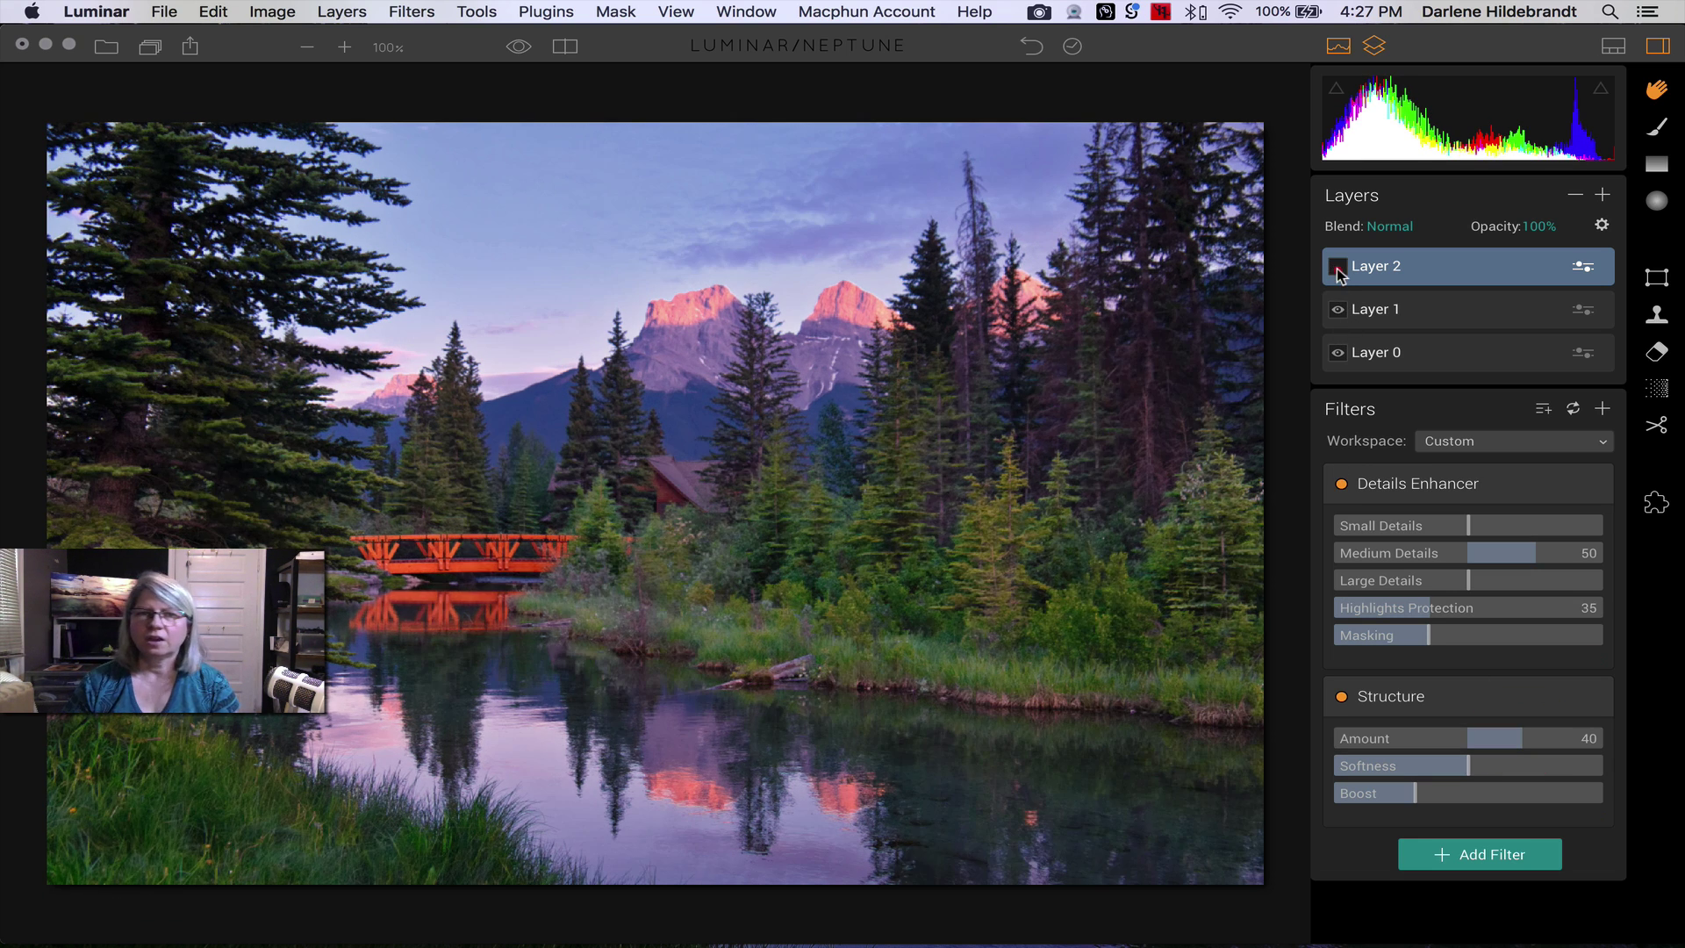
left_click(1339, 266)
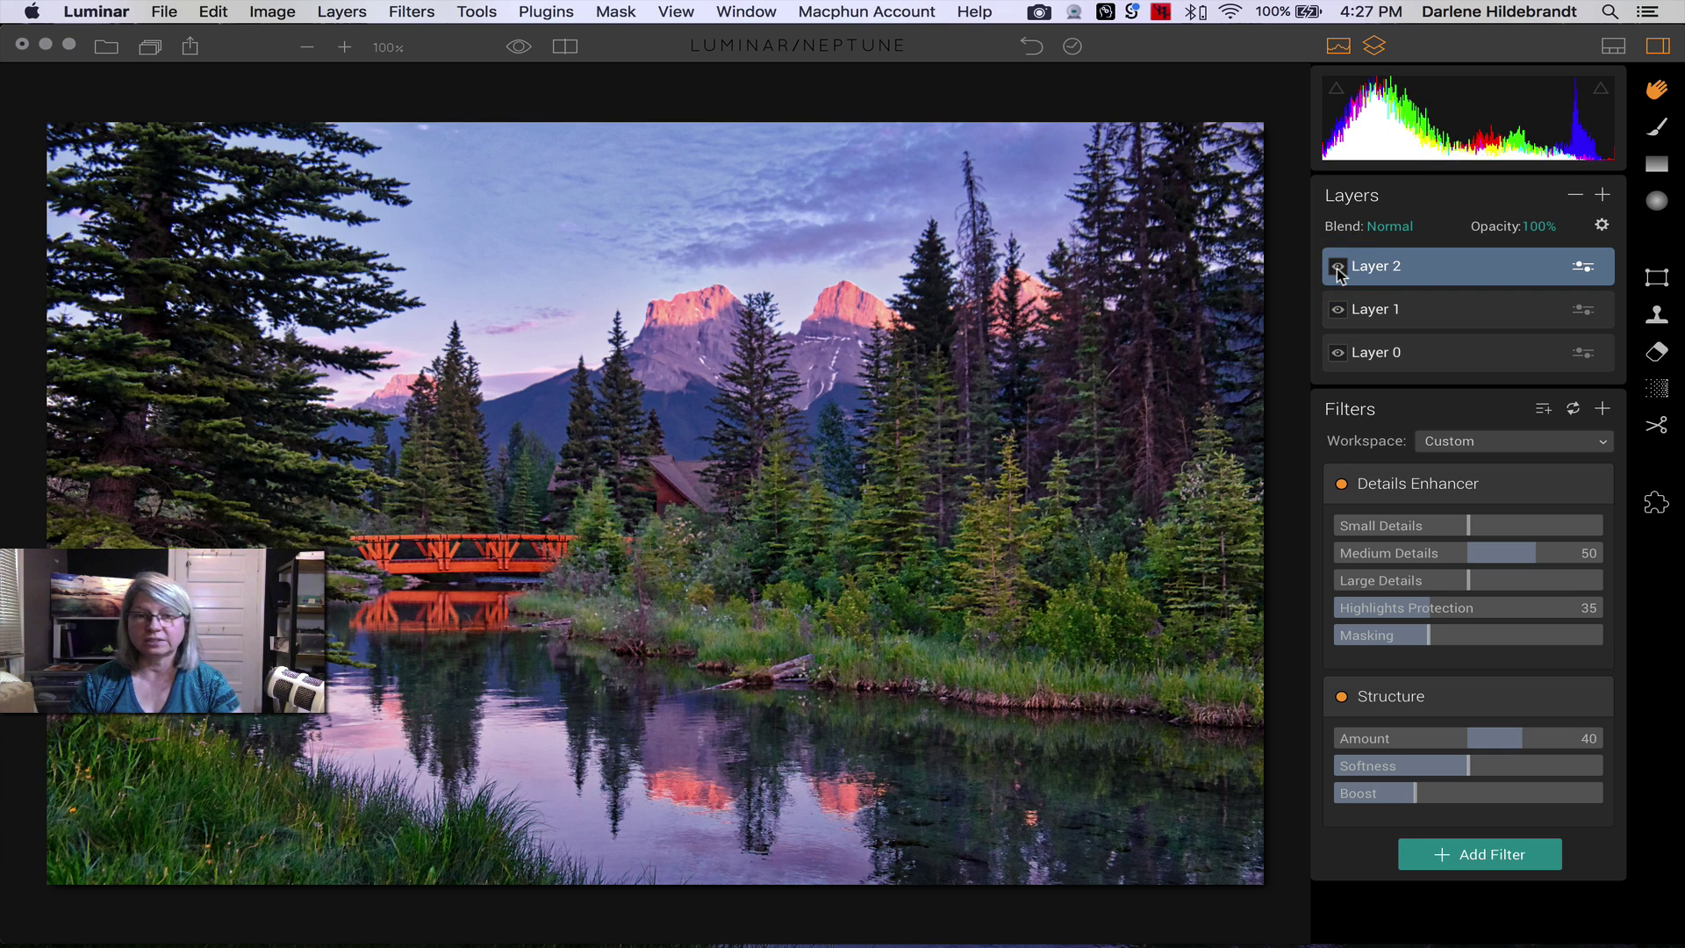
left_click(1338, 268)
left_click(1338, 267)
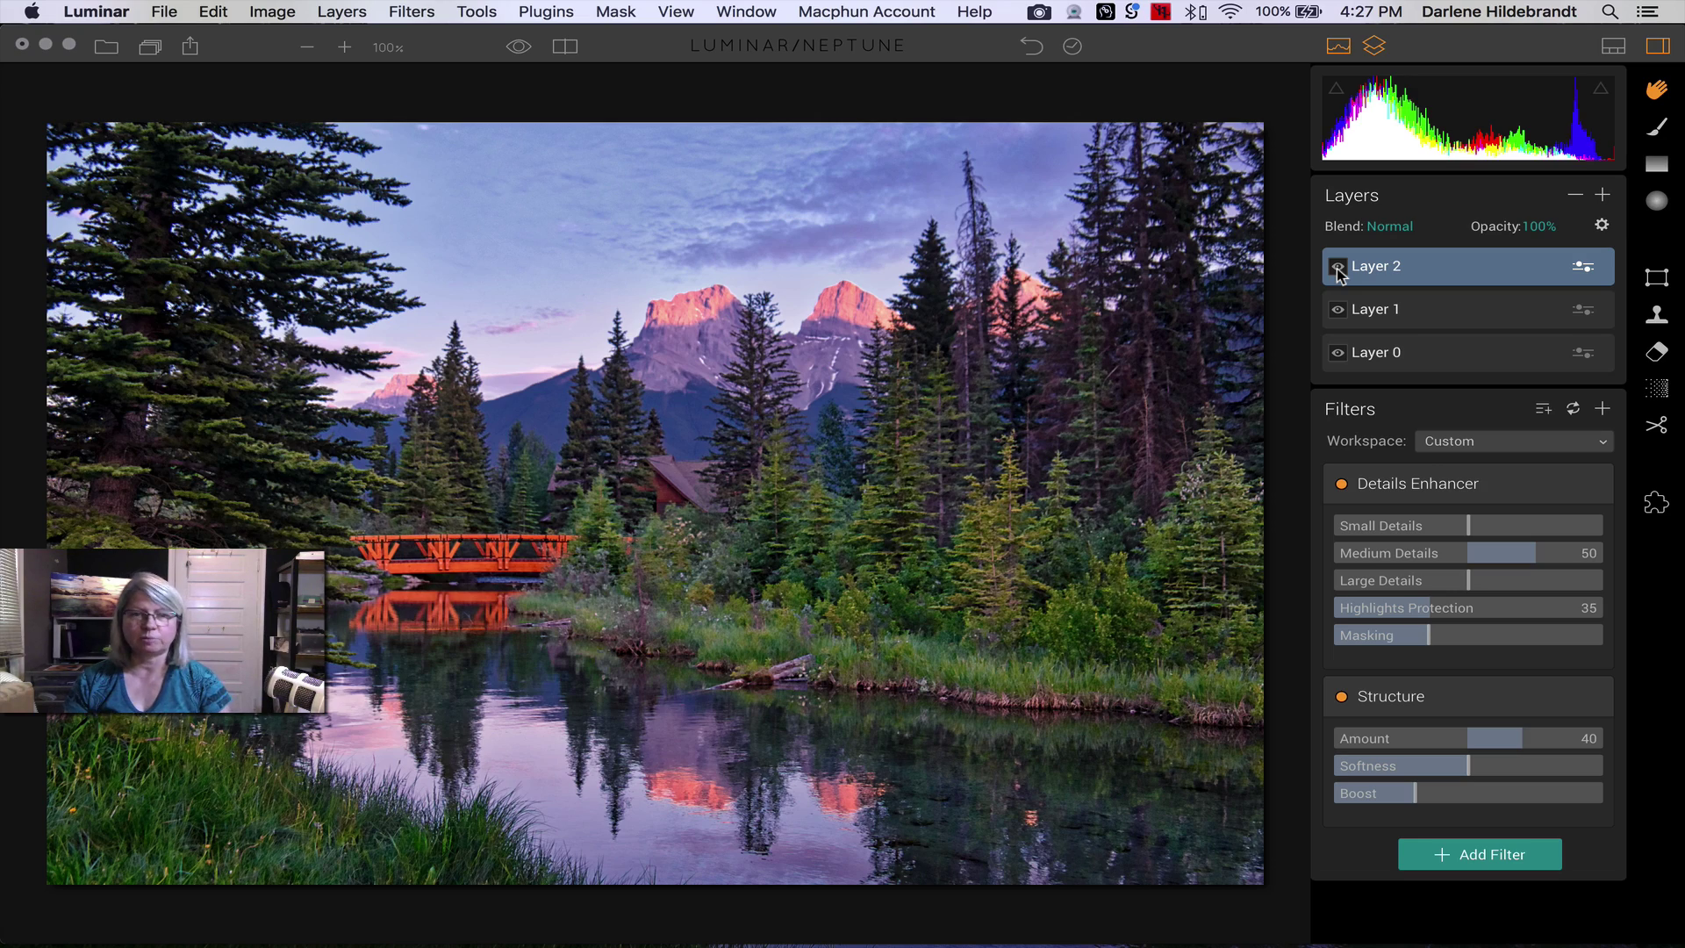
left_click(1338, 267)
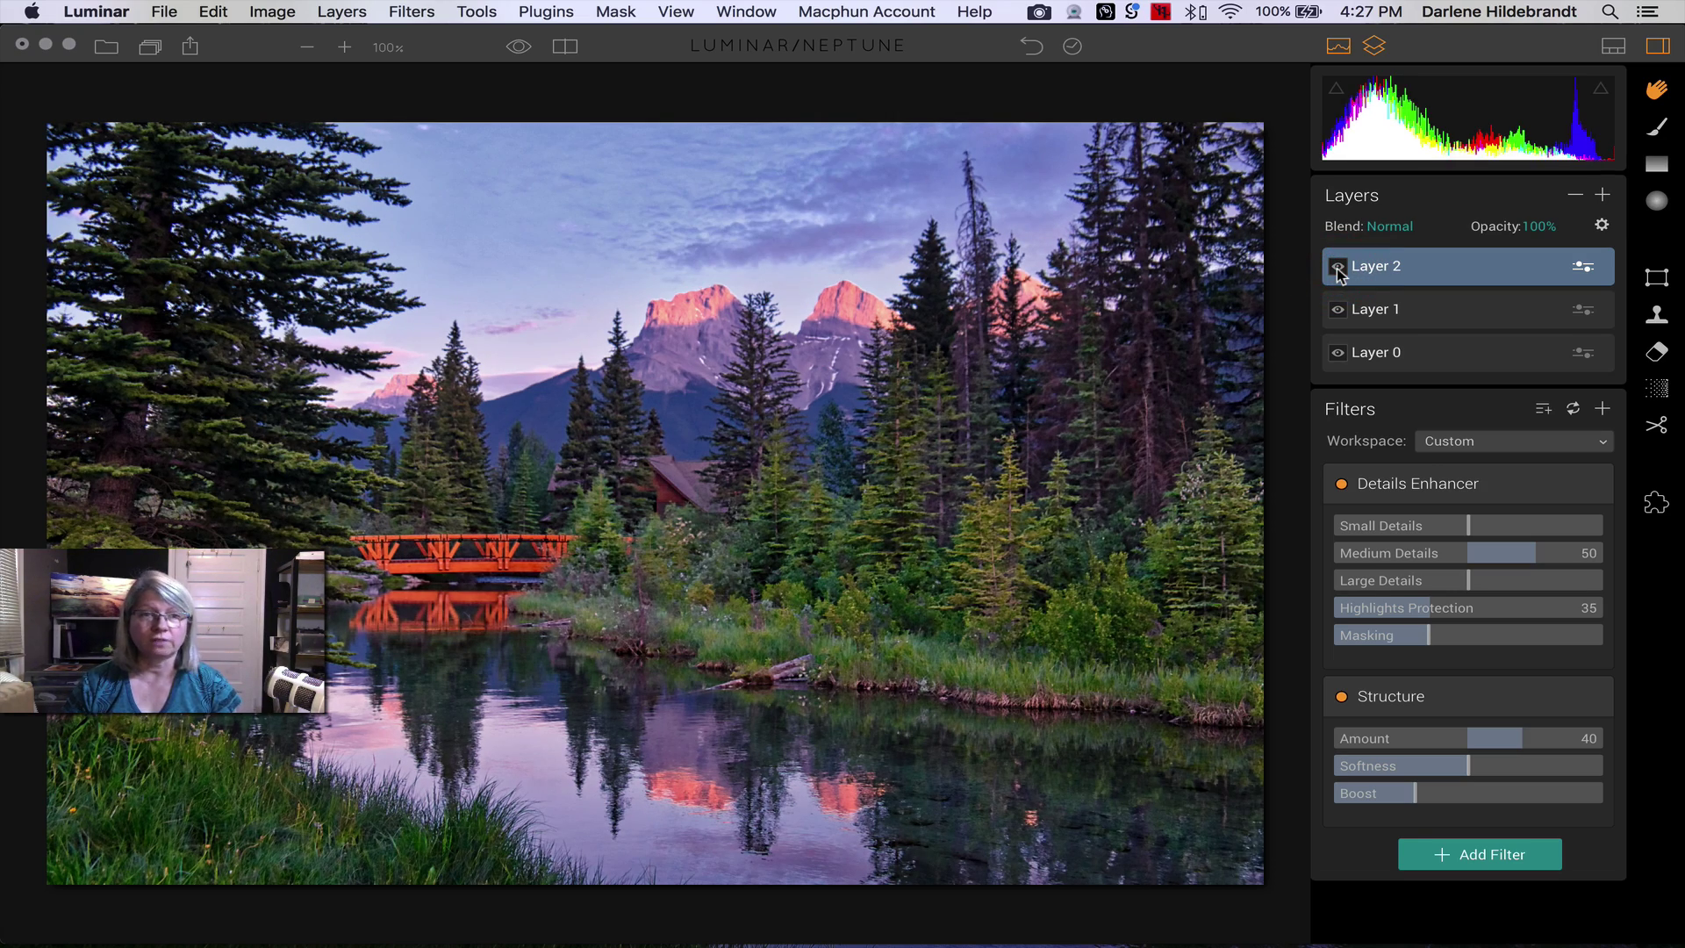
left_click(1338, 267)
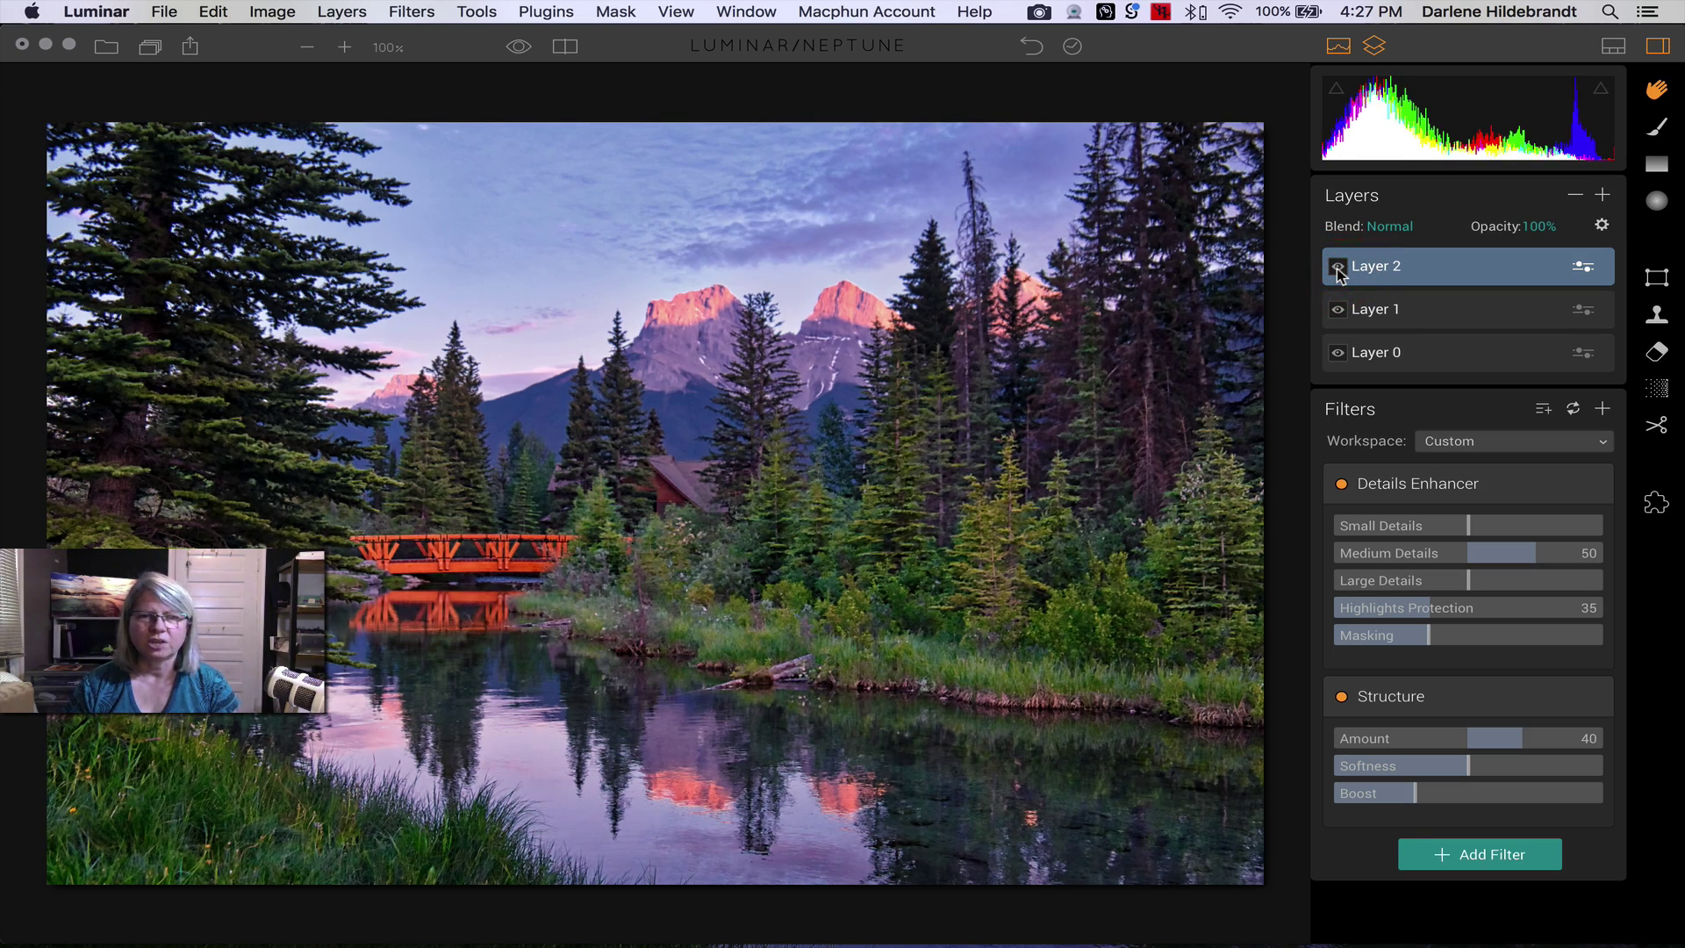
left_click(1338, 267)
left_click(1339, 267)
left_click(1338, 267)
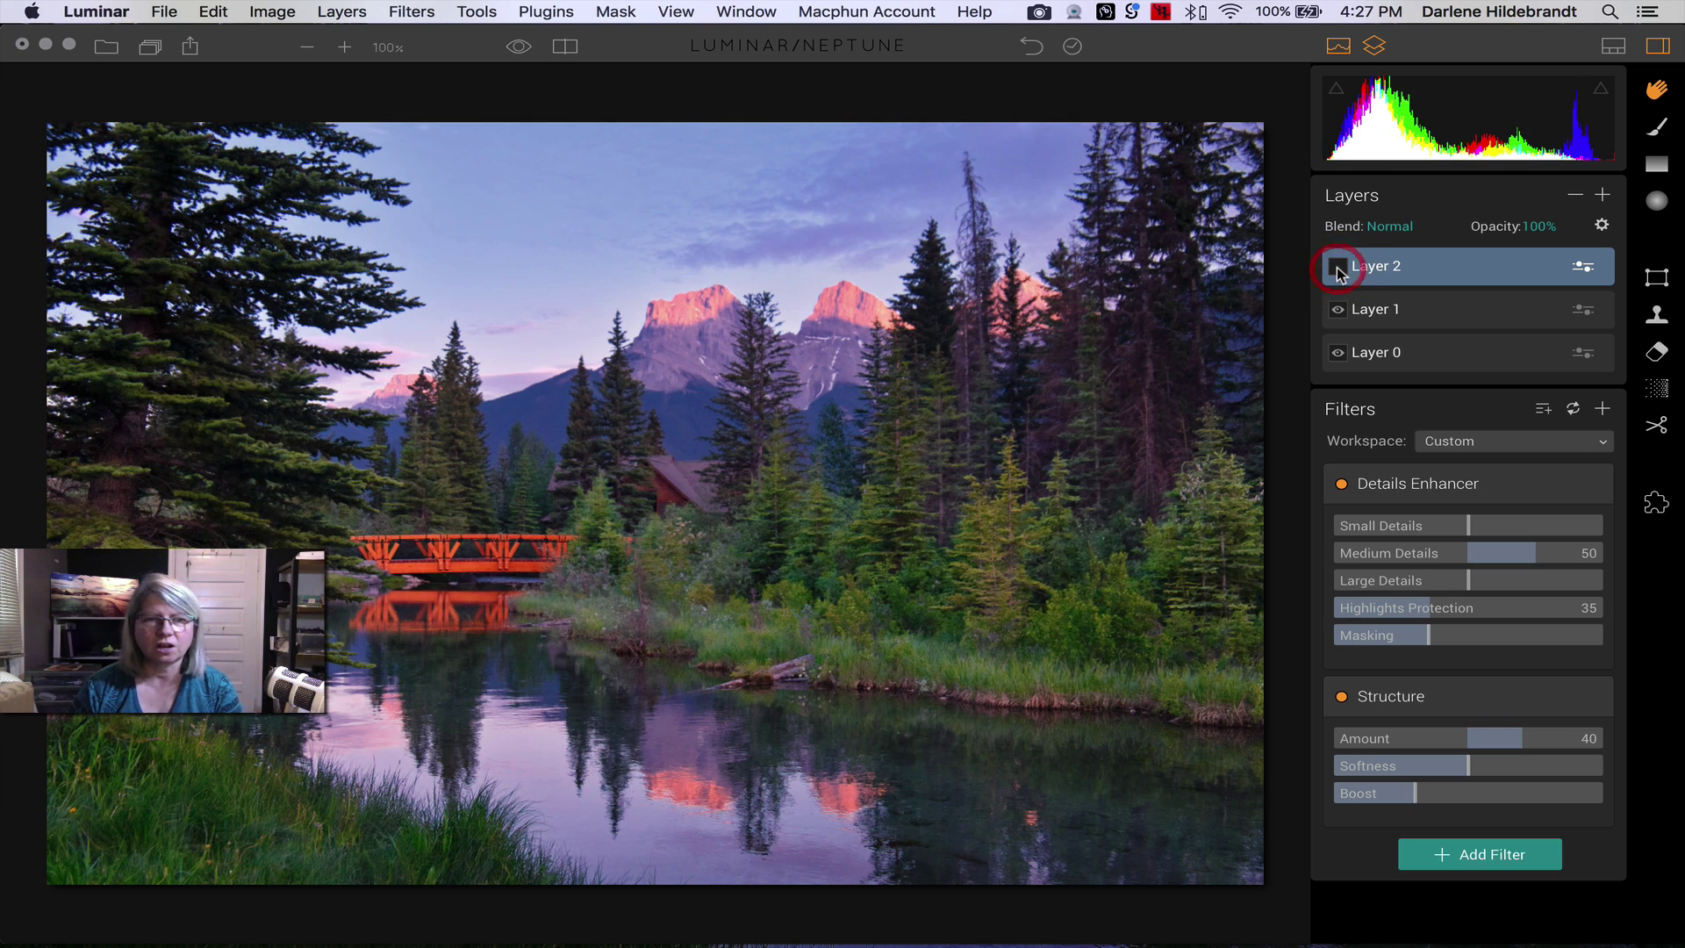
left_click(1339, 267)
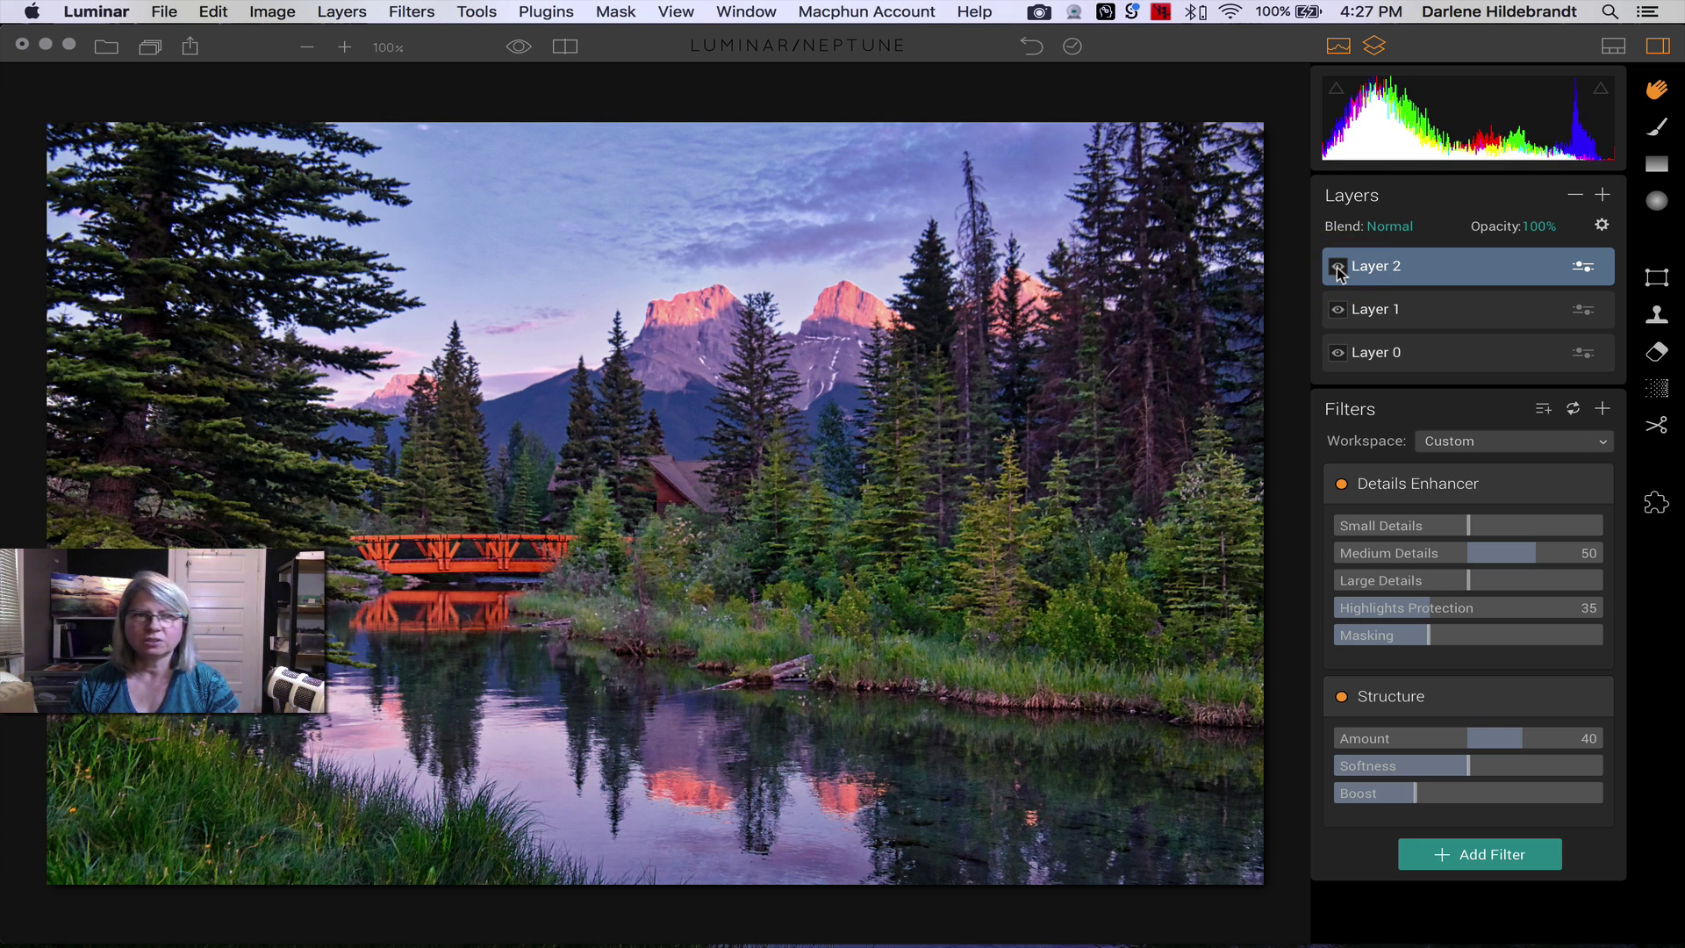
left_click(1339, 267)
left_click(1339, 267)
left_click(1339, 267)
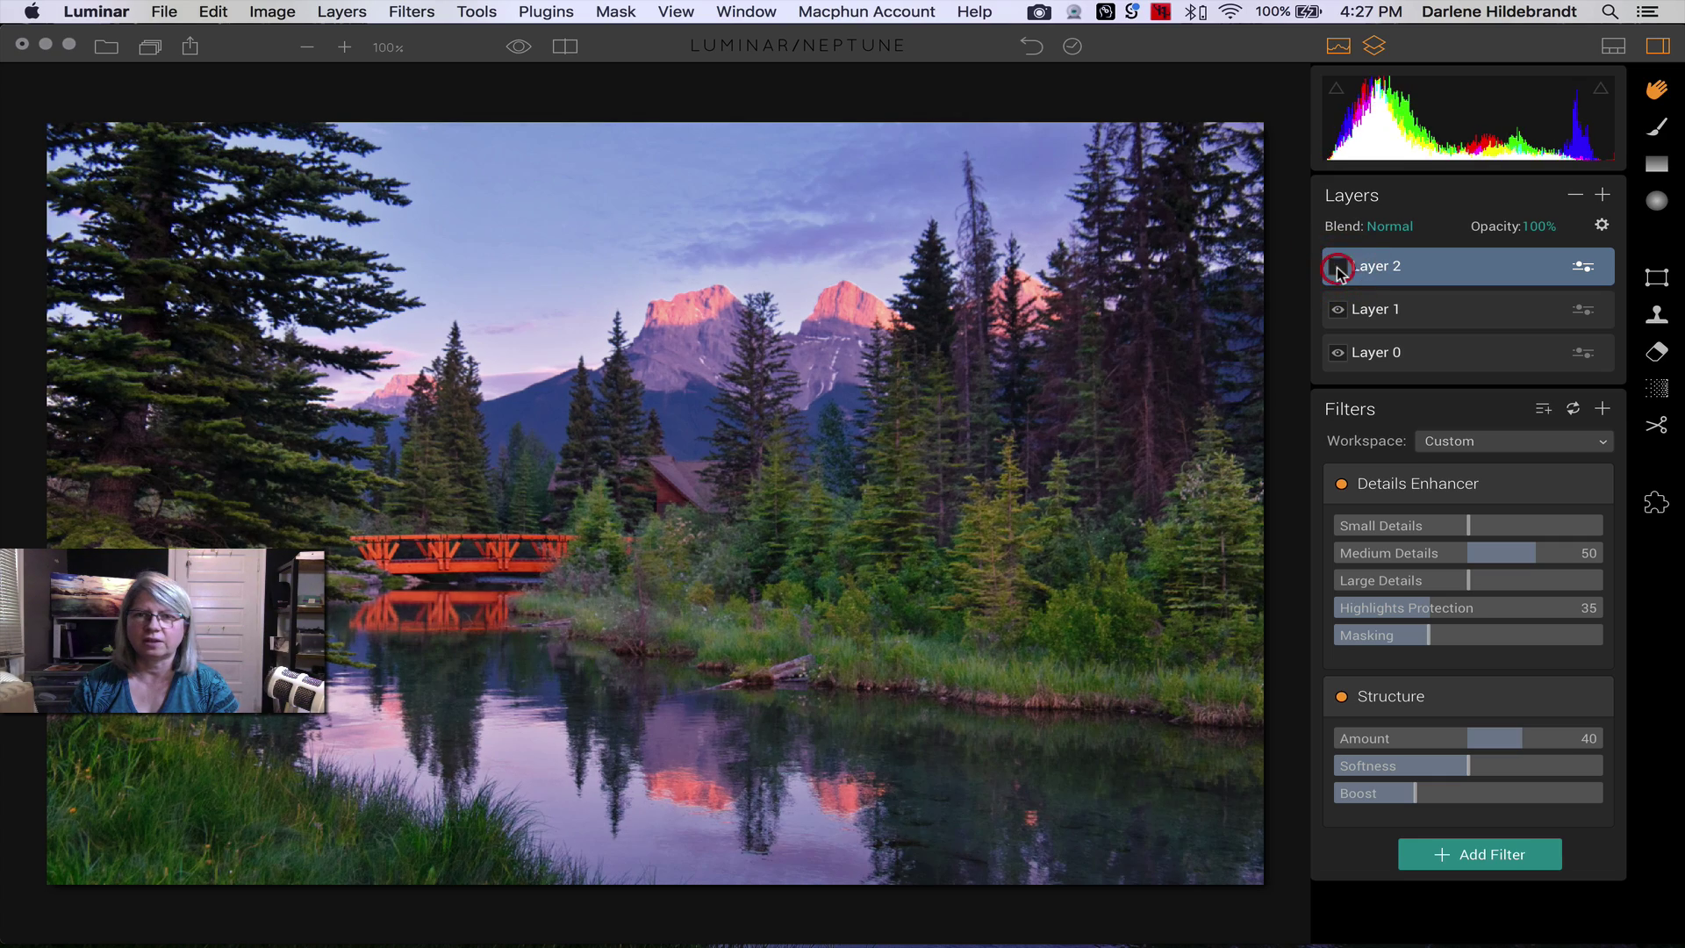
left_click(1339, 267)
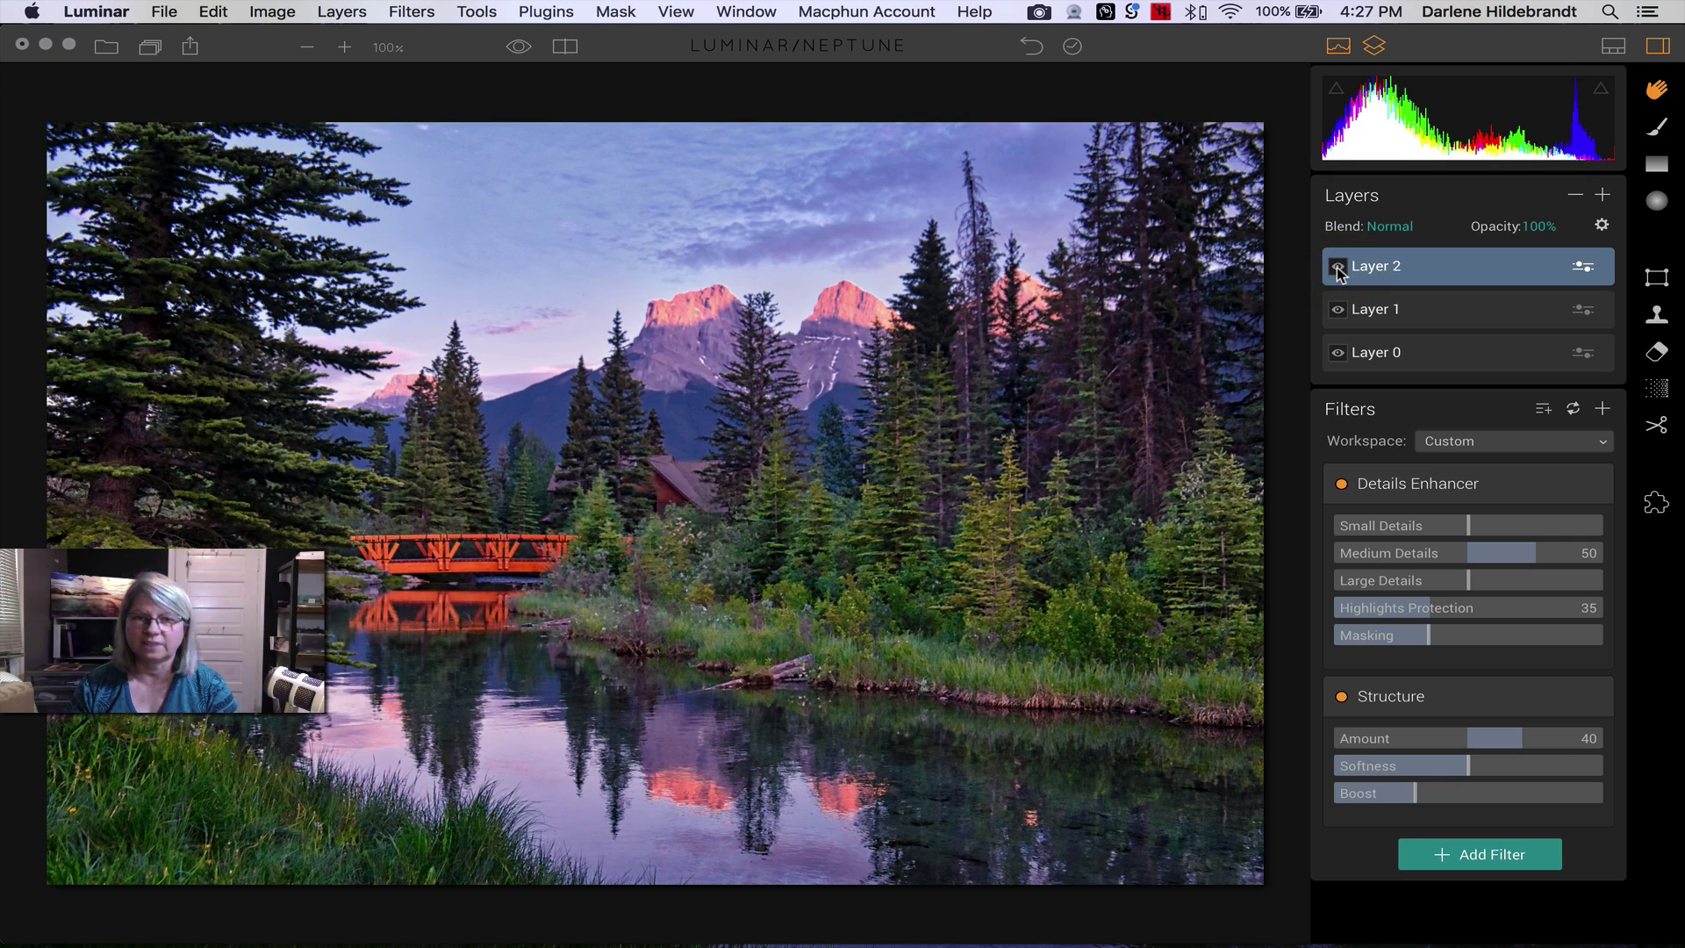
left_click(1339, 267)
left_click(1339, 267)
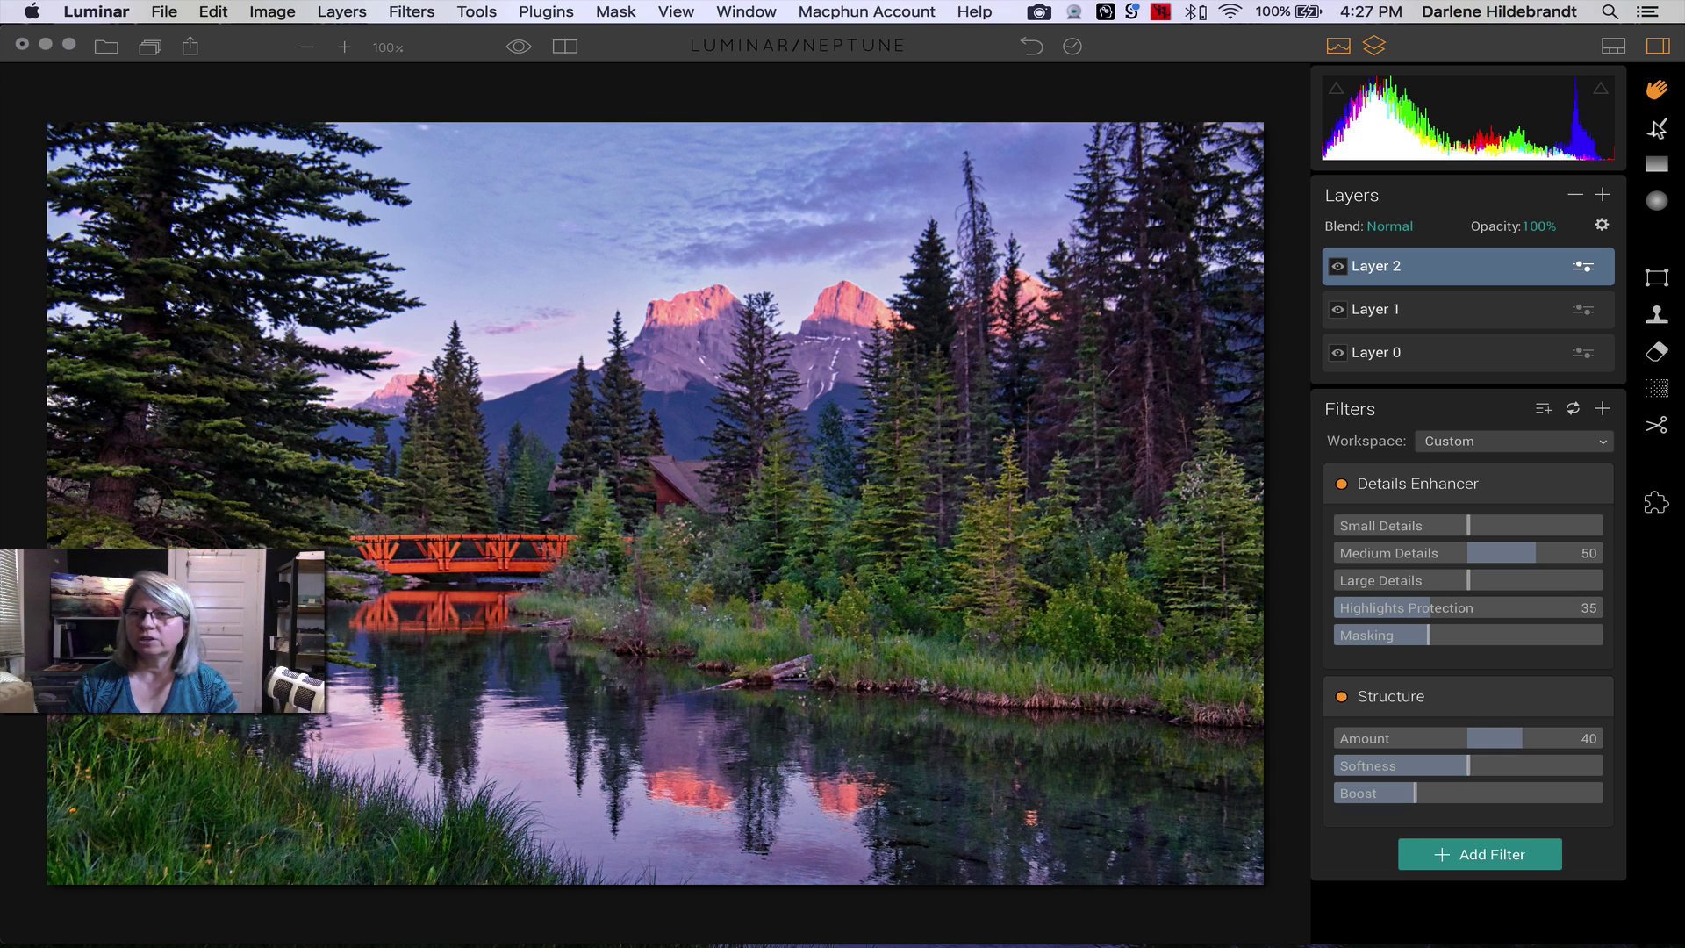
- Select the Masking Brush (B) for Layer 2 at size 100, softness 100%, opacity 50%
key("super")
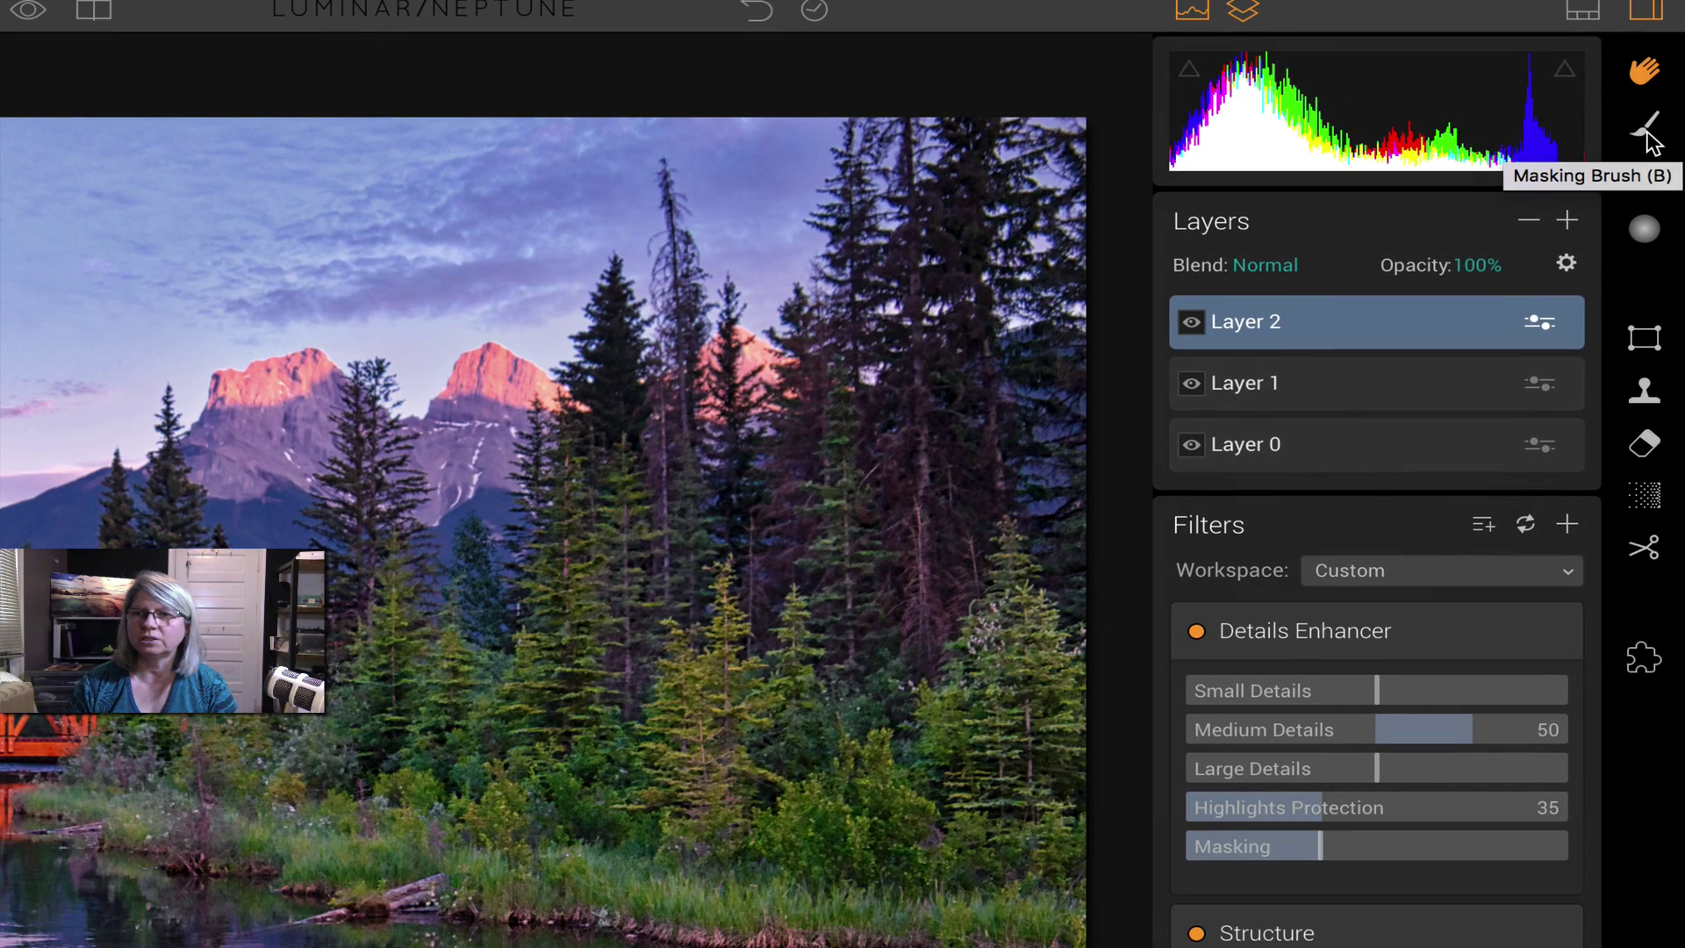
key("super")
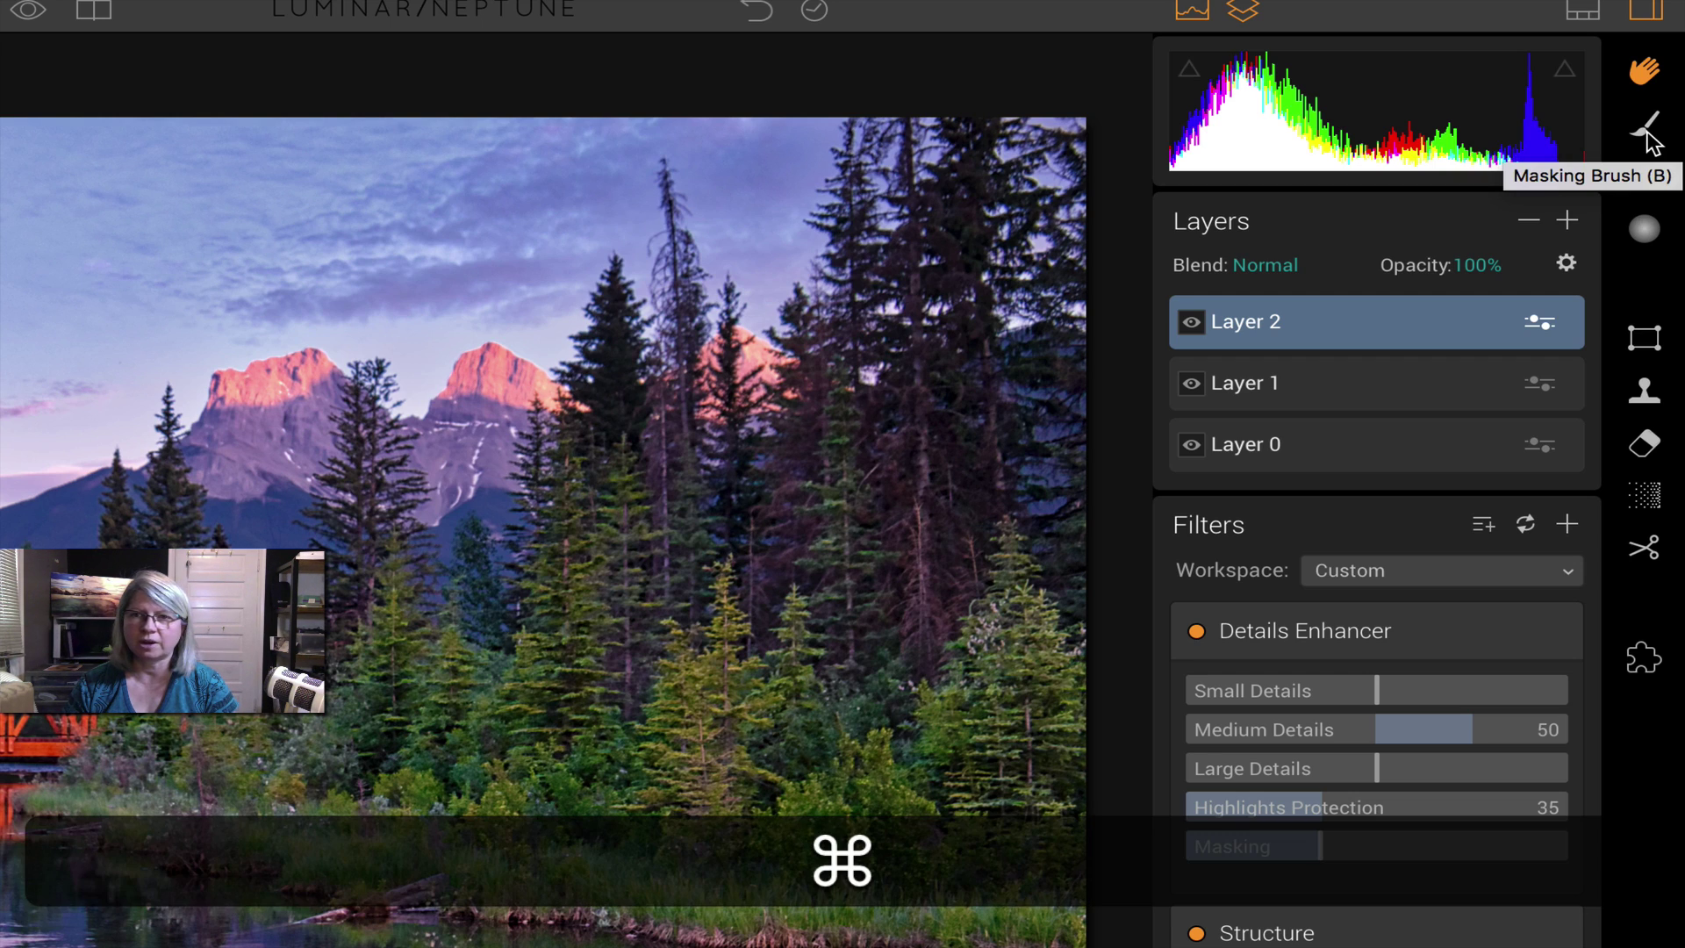
key("b")
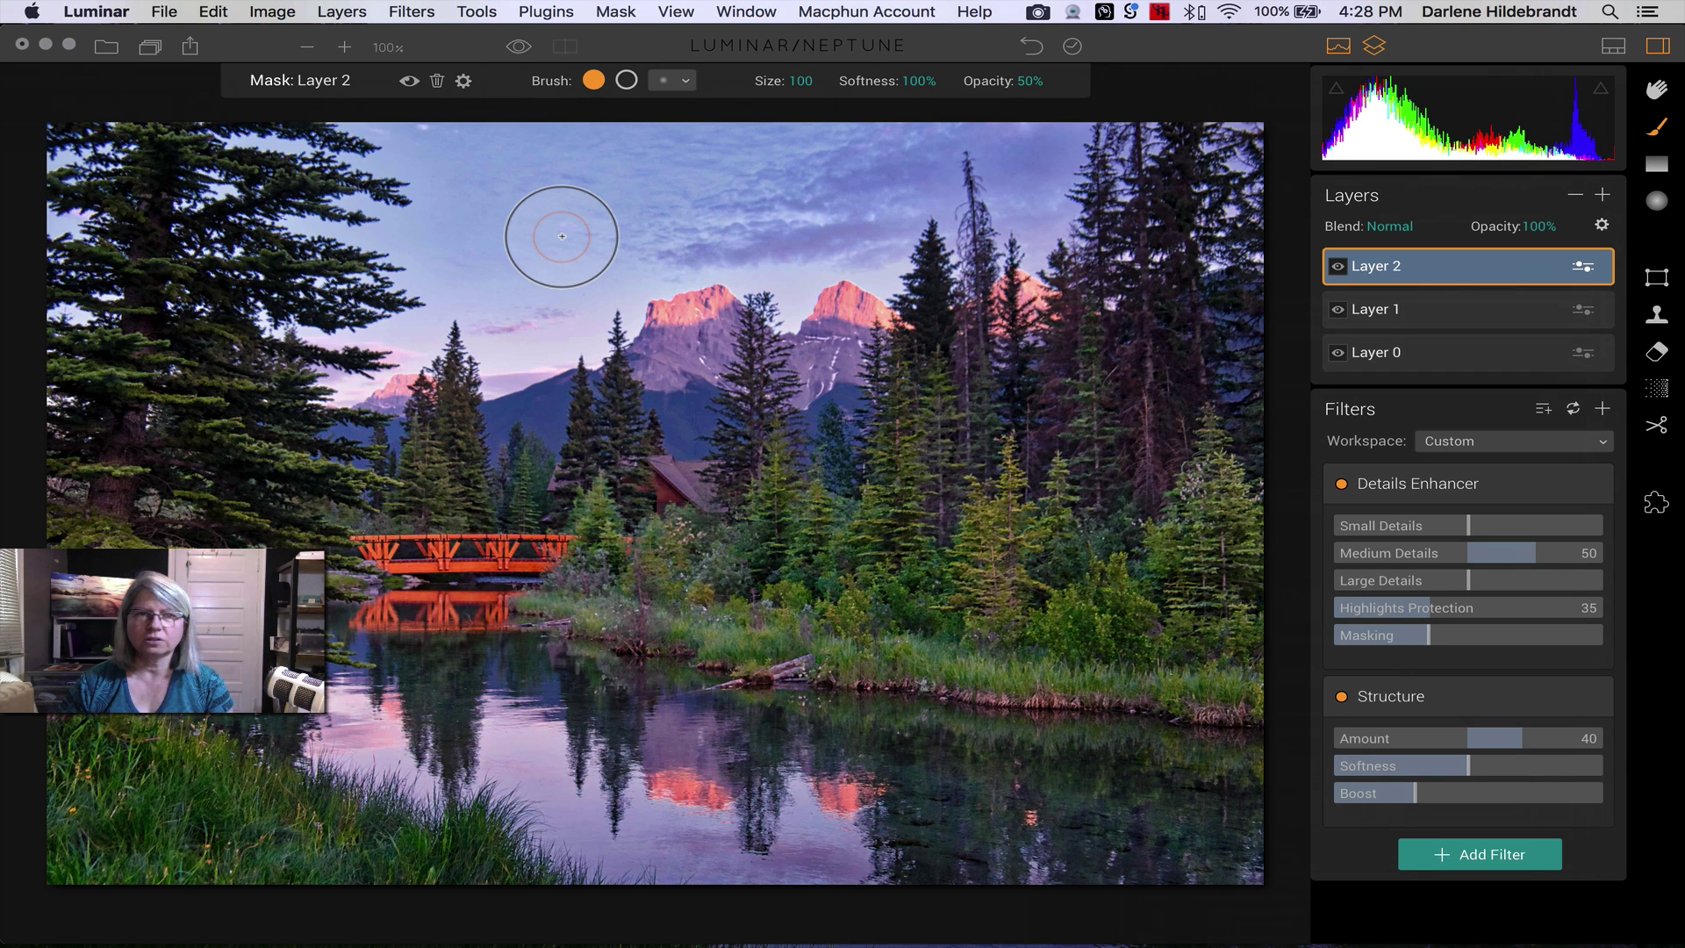
key("super")
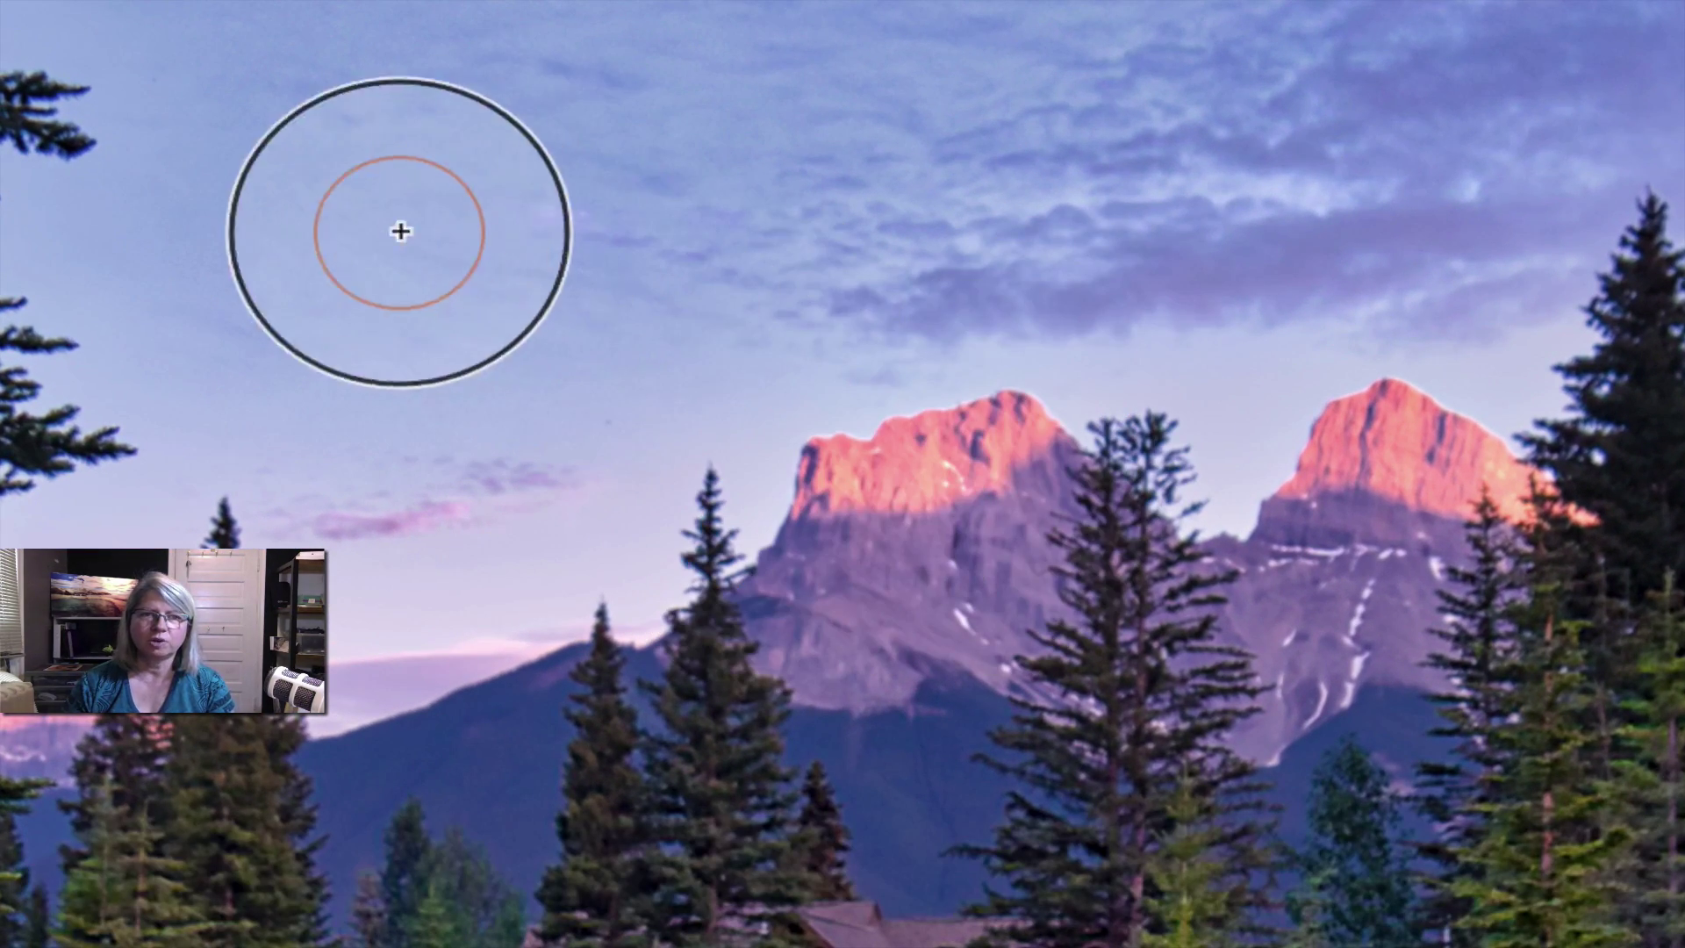
key("super")
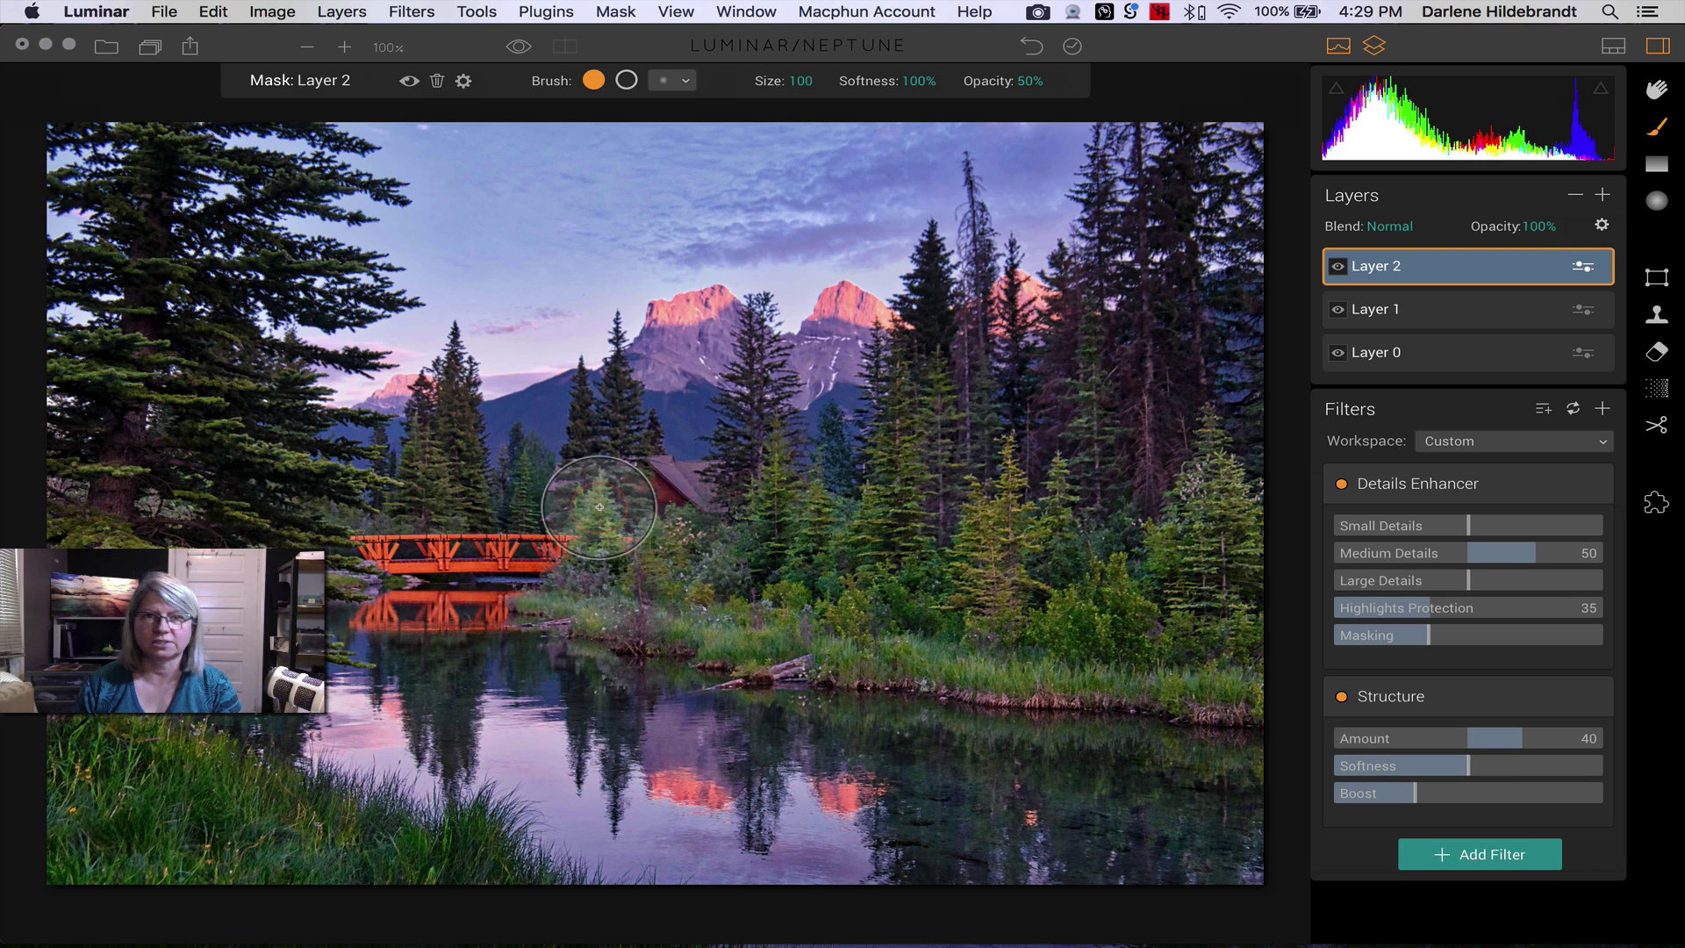
- Paint Layer 2's mask along the shoreline grasses with a size 148 brush
left_click(1029, 83)
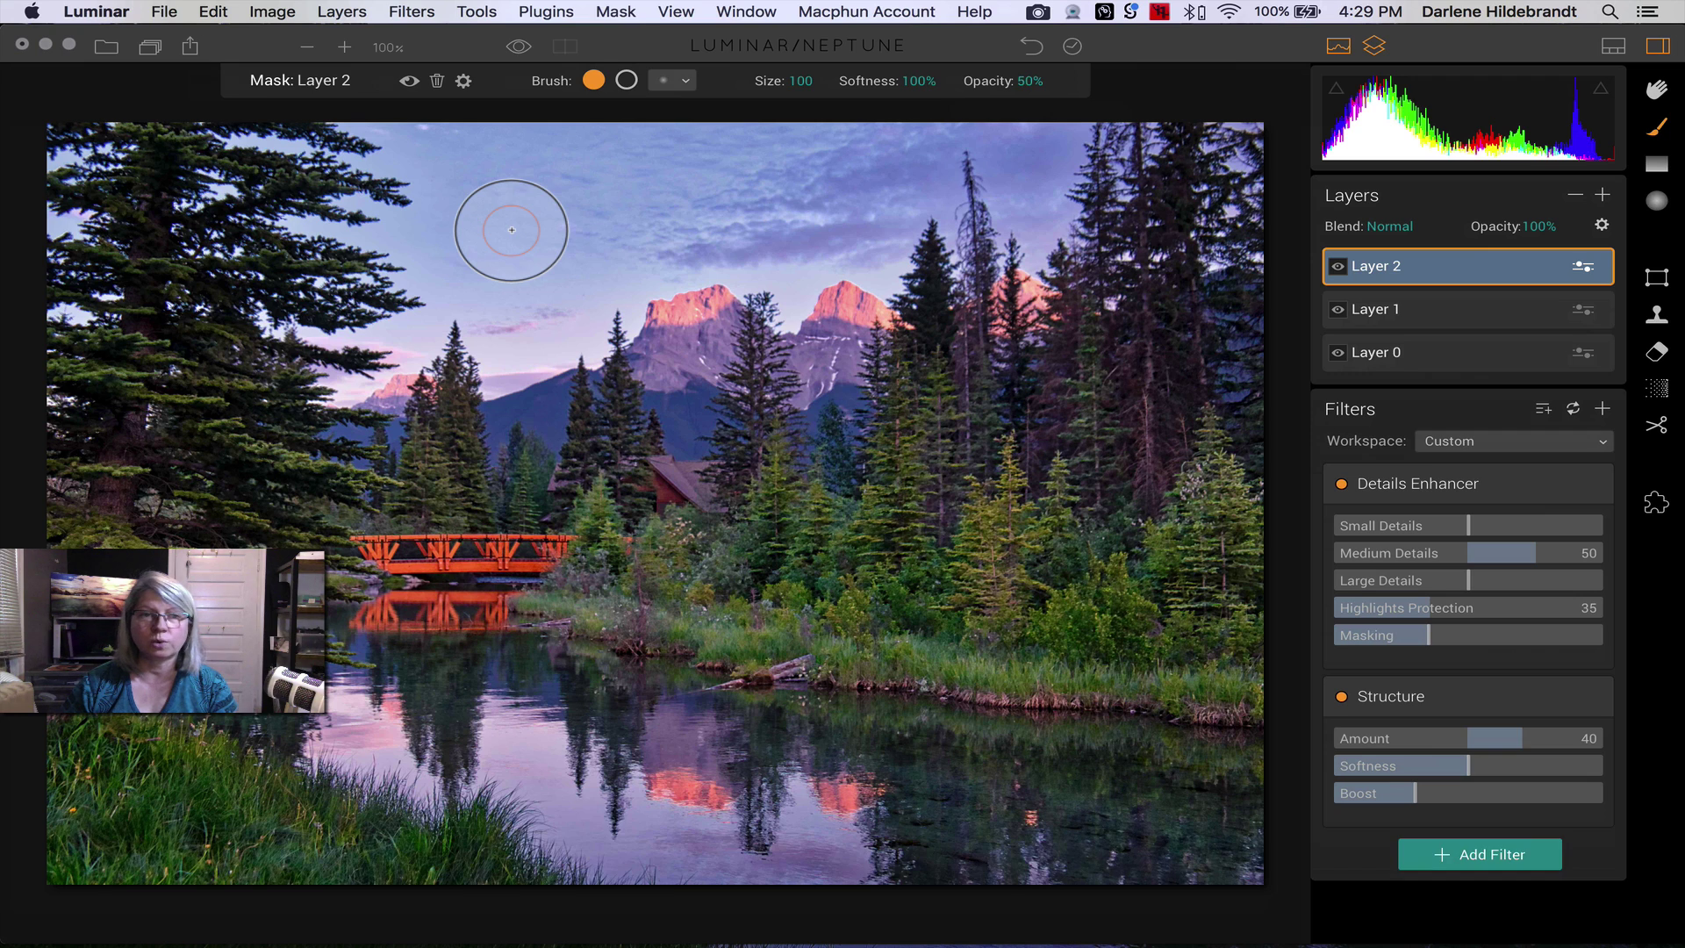
key("bracketright")
key("bracketright")
key("bracketright")
key("bracketright")
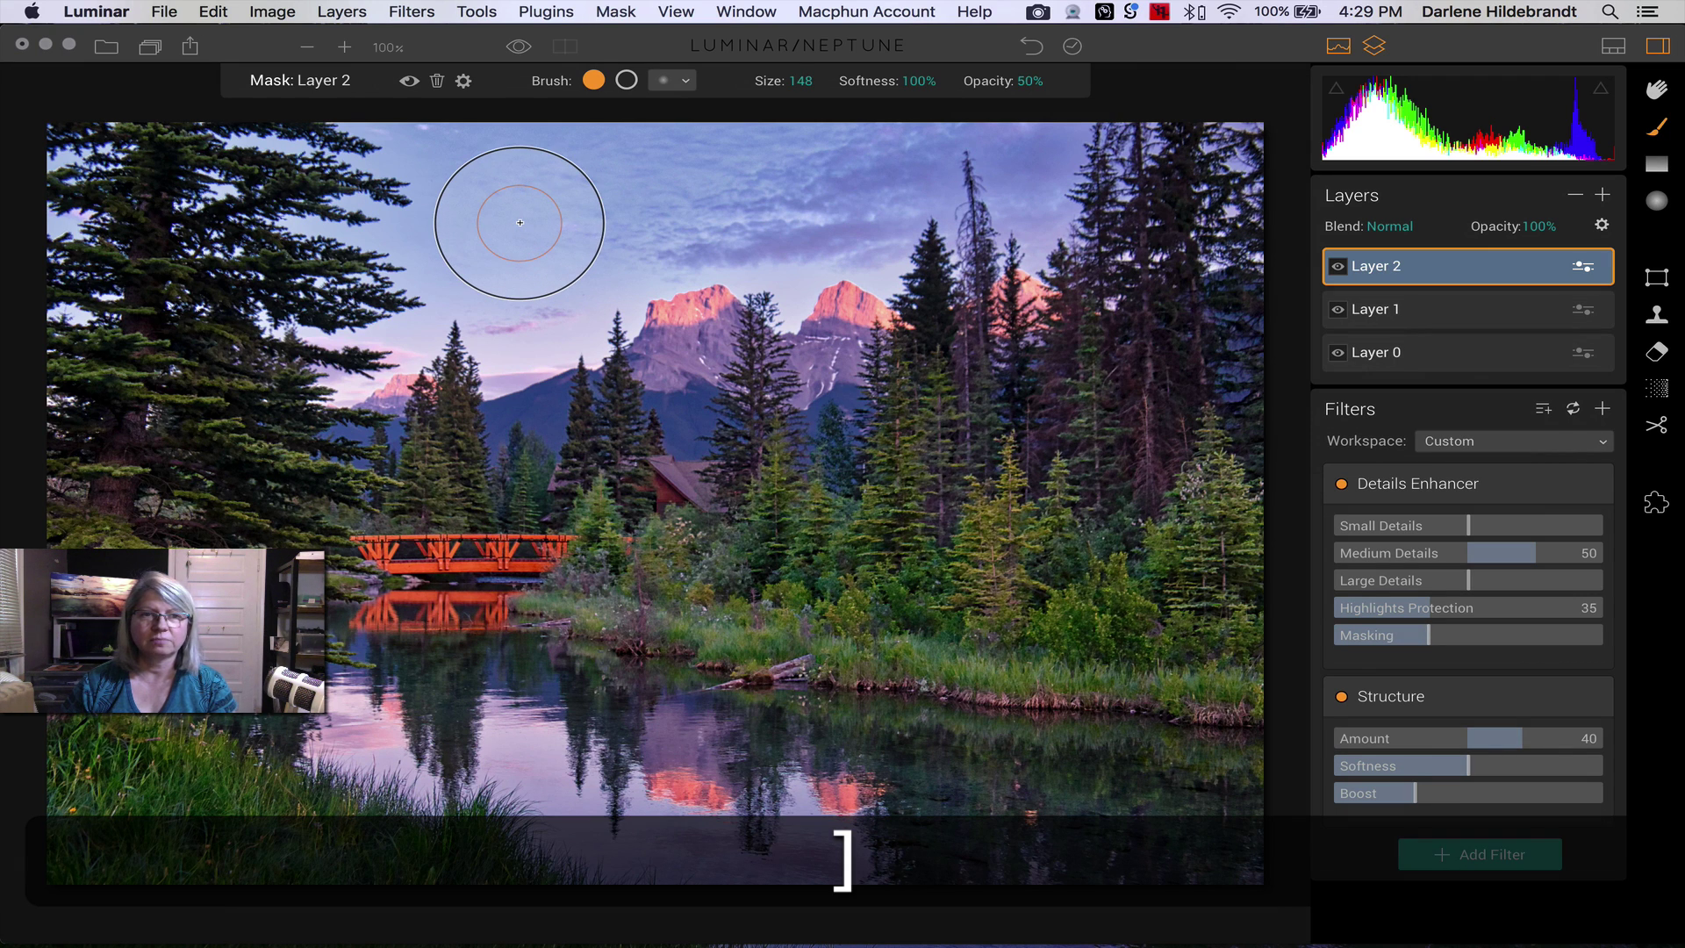
key("bracketleft")
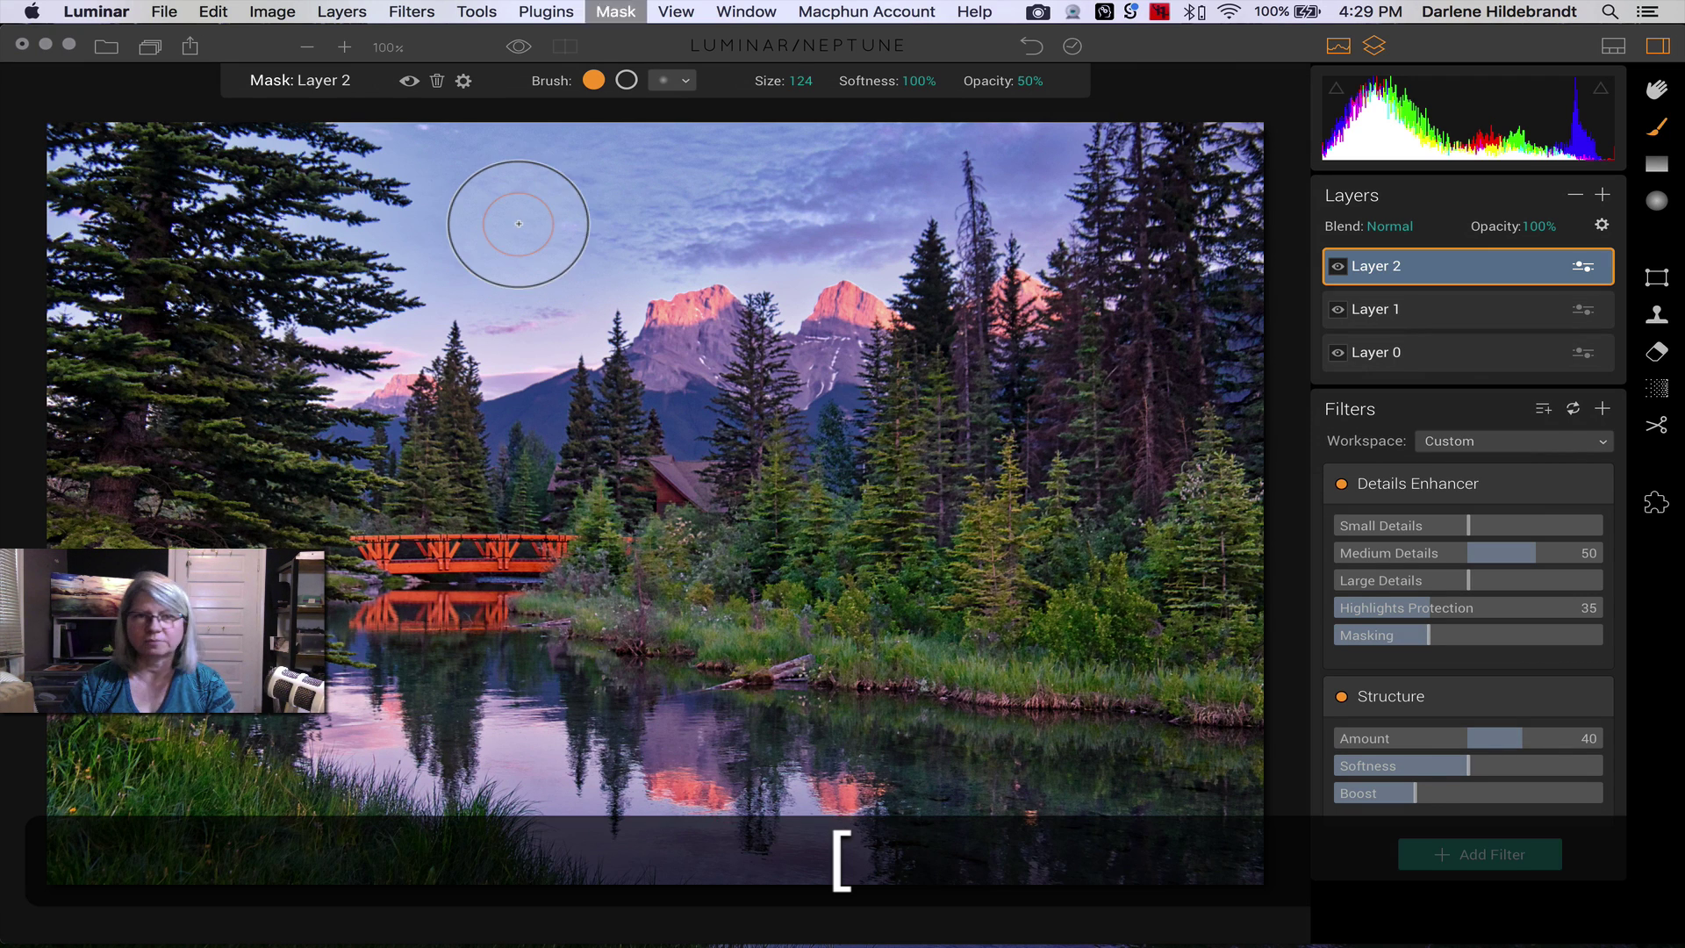
key("bracketright")
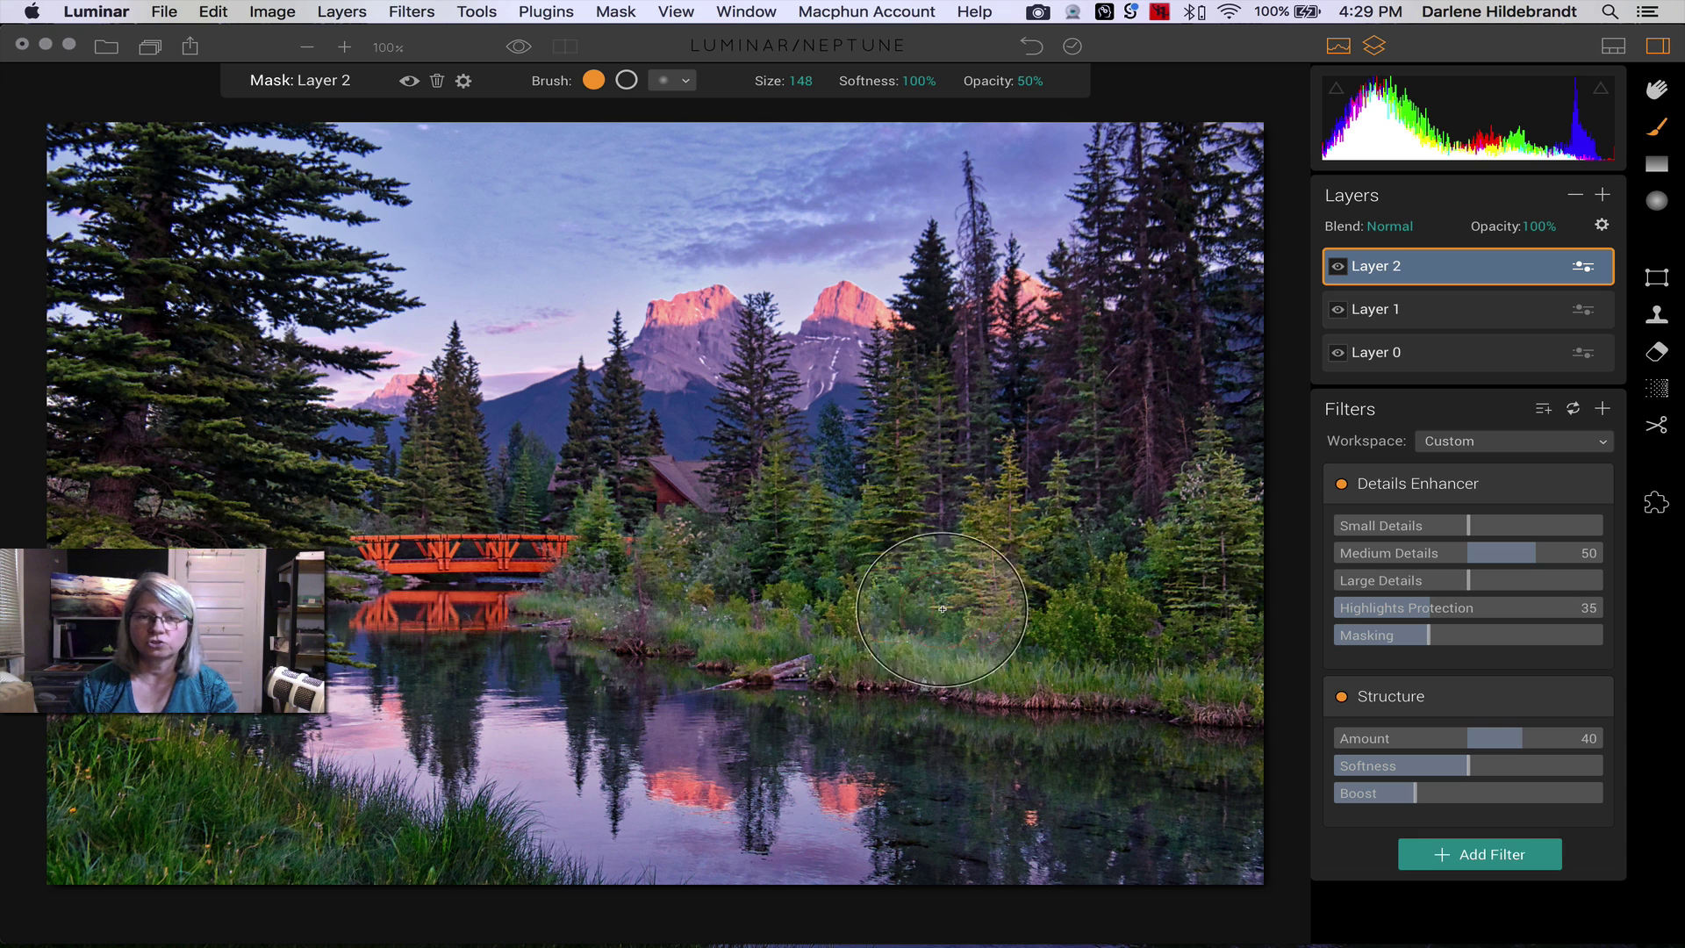
left_click(619, 571)
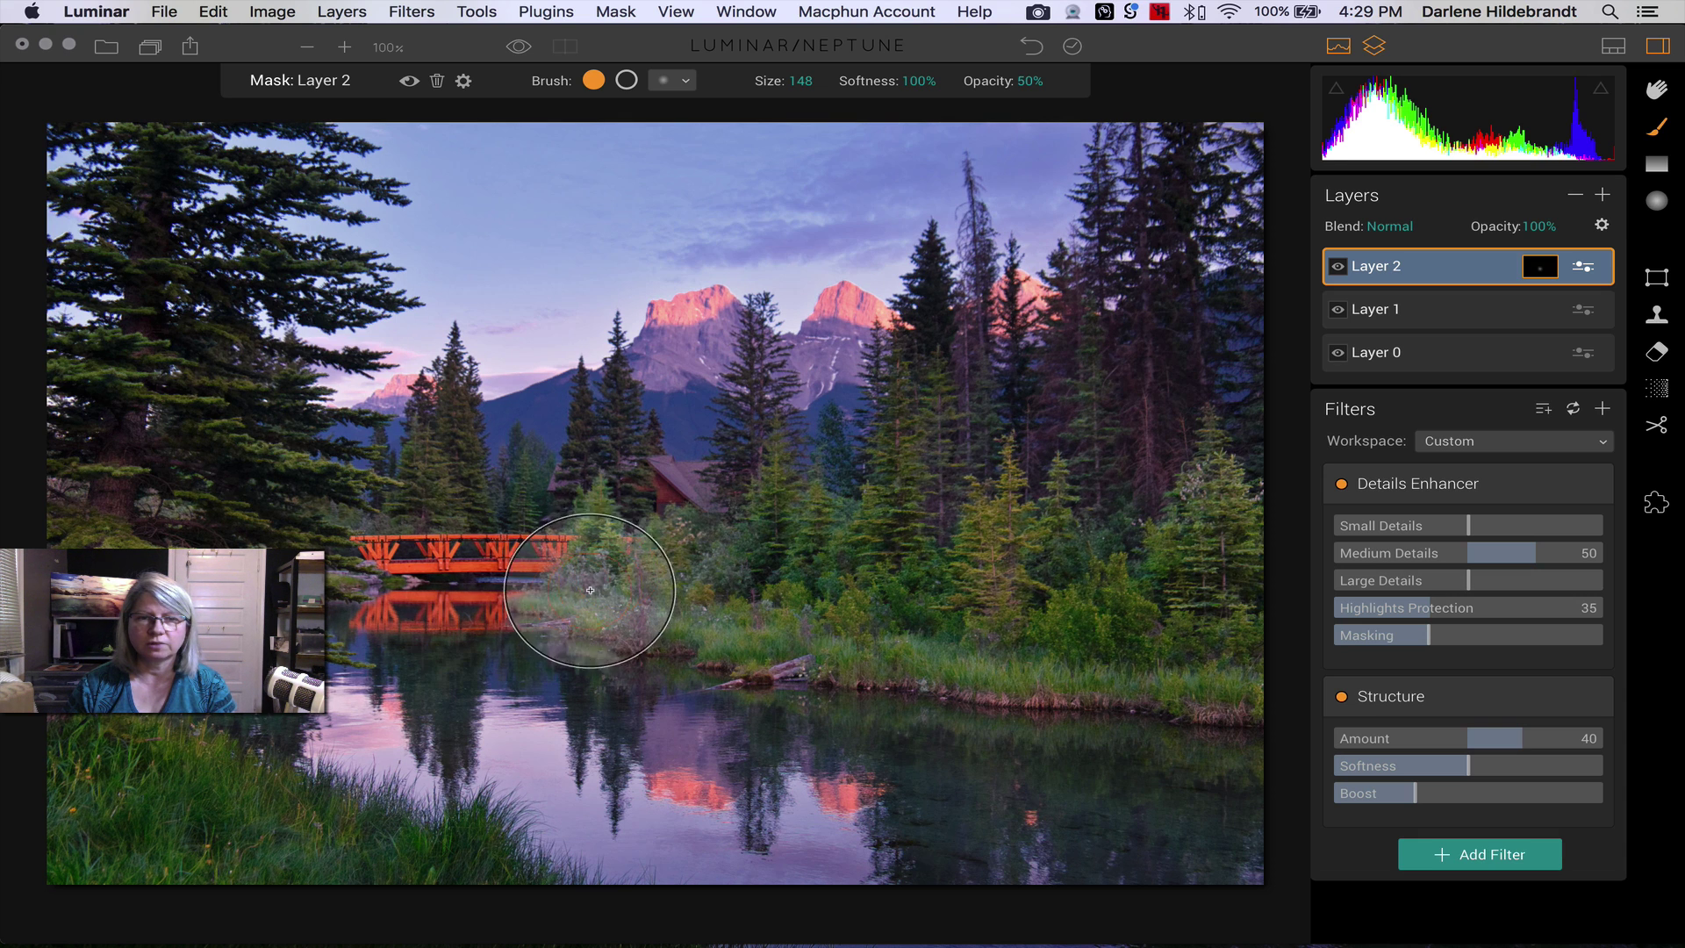
mouse_move(600, 597)
left_mouse_down()
mouse_move(915, 610)
mouse_move(952, 567)
mouse_move(749, 561)
mouse_move(675, 586)
mouse_move(964, 594)
mouse_move(1158, 662)
mouse_move(1216, 573)
mouse_move(1144, 622)
mouse_move(814, 632)
mouse_move(545, 689)
mouse_move(866, 827)
mouse_move(932, 819)
mouse_move(620, 780)
mouse_move(439, 641)
left_mouse_up()
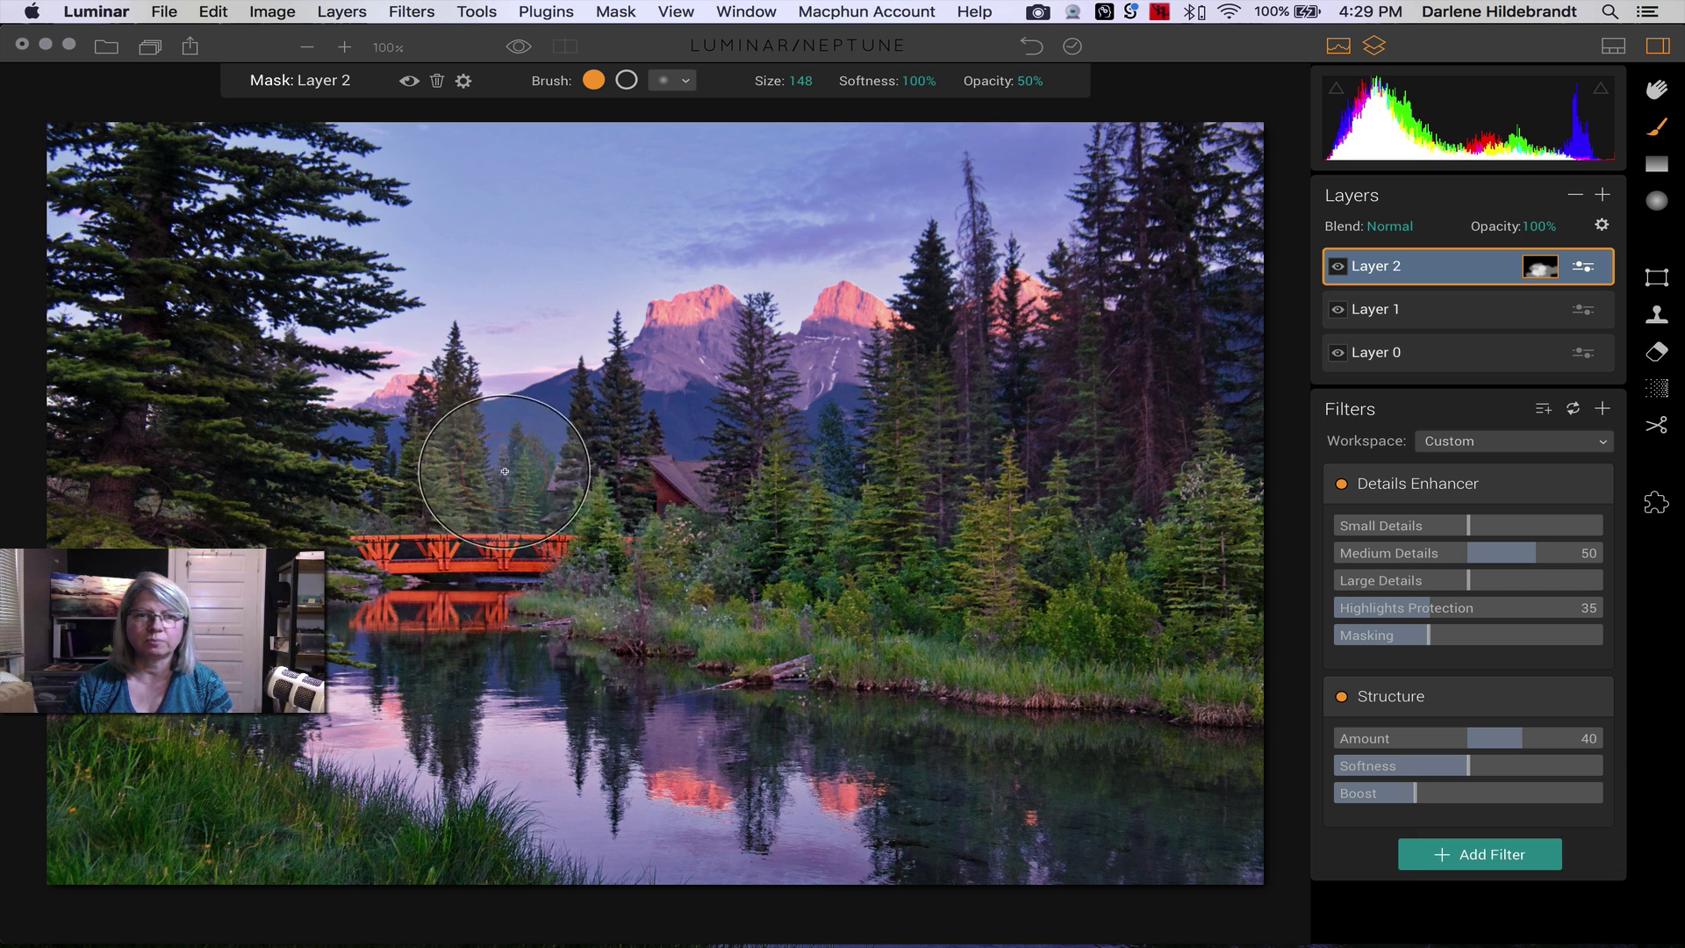
- Shrink the brush to 28 and paint the mask over the left mountain
key("bracketleft")
key("bracketleft")
key("bracketleft")
key("bracketleft")
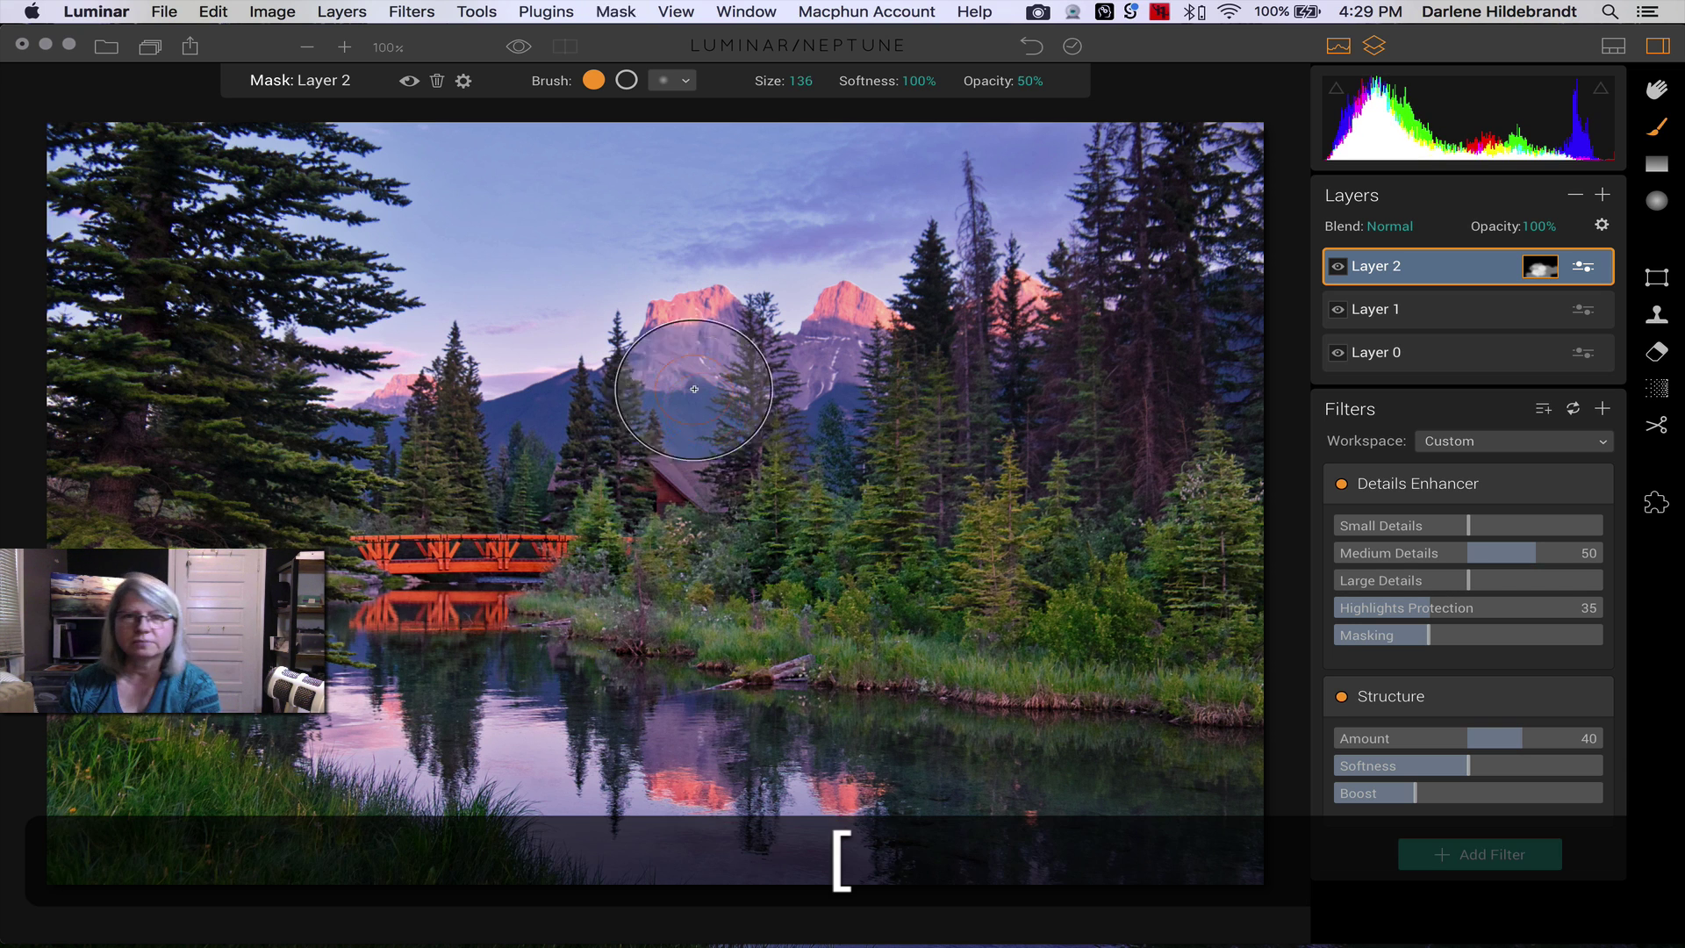
key("bracketleft")
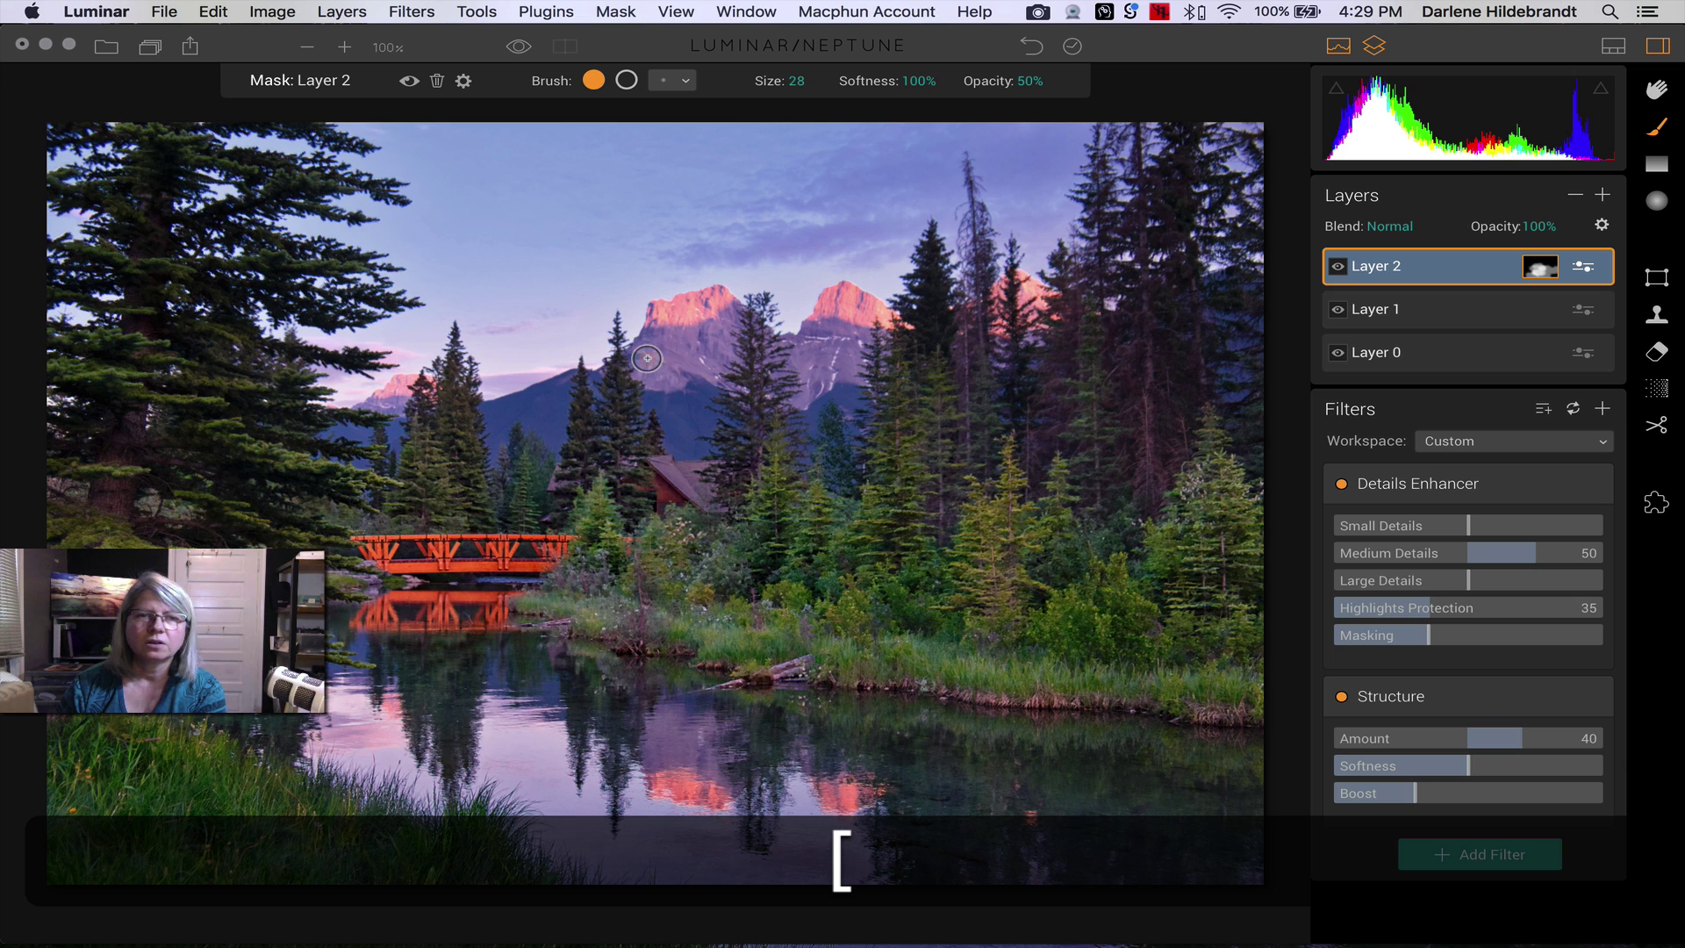
mouse_move(712, 345)
left_mouse_down()
mouse_move(654, 324)
mouse_move(710, 302)
left_mouse_up()
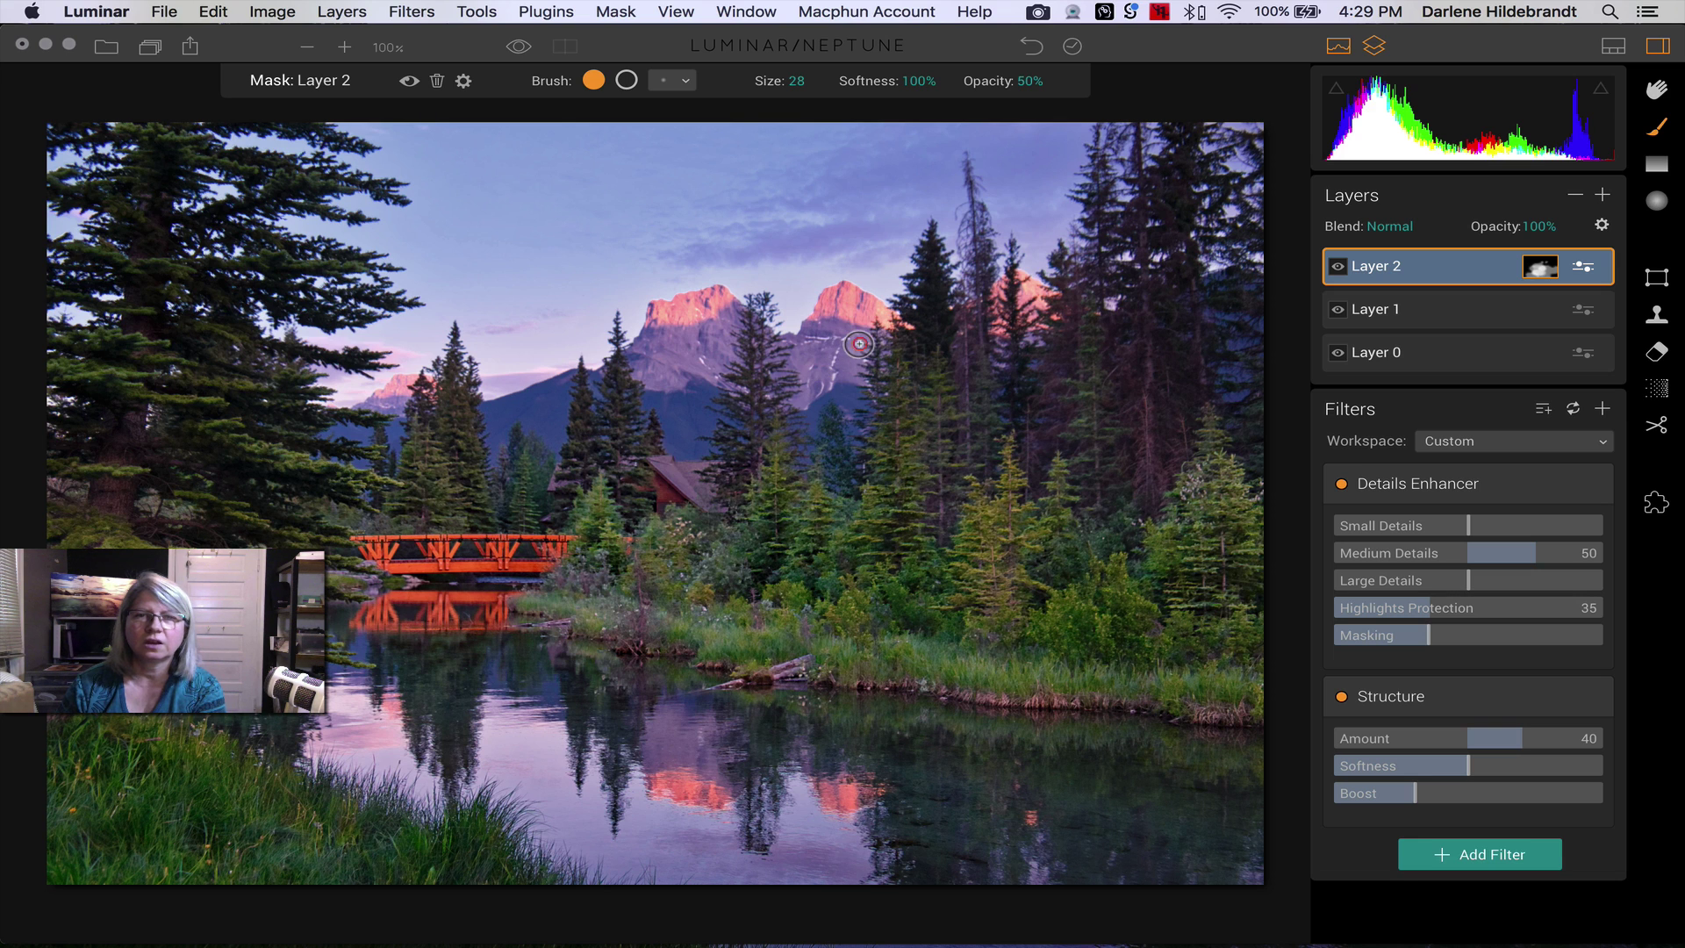
key("bracketright")
key("bracketright")
key("bracketright")
key("bracketright")
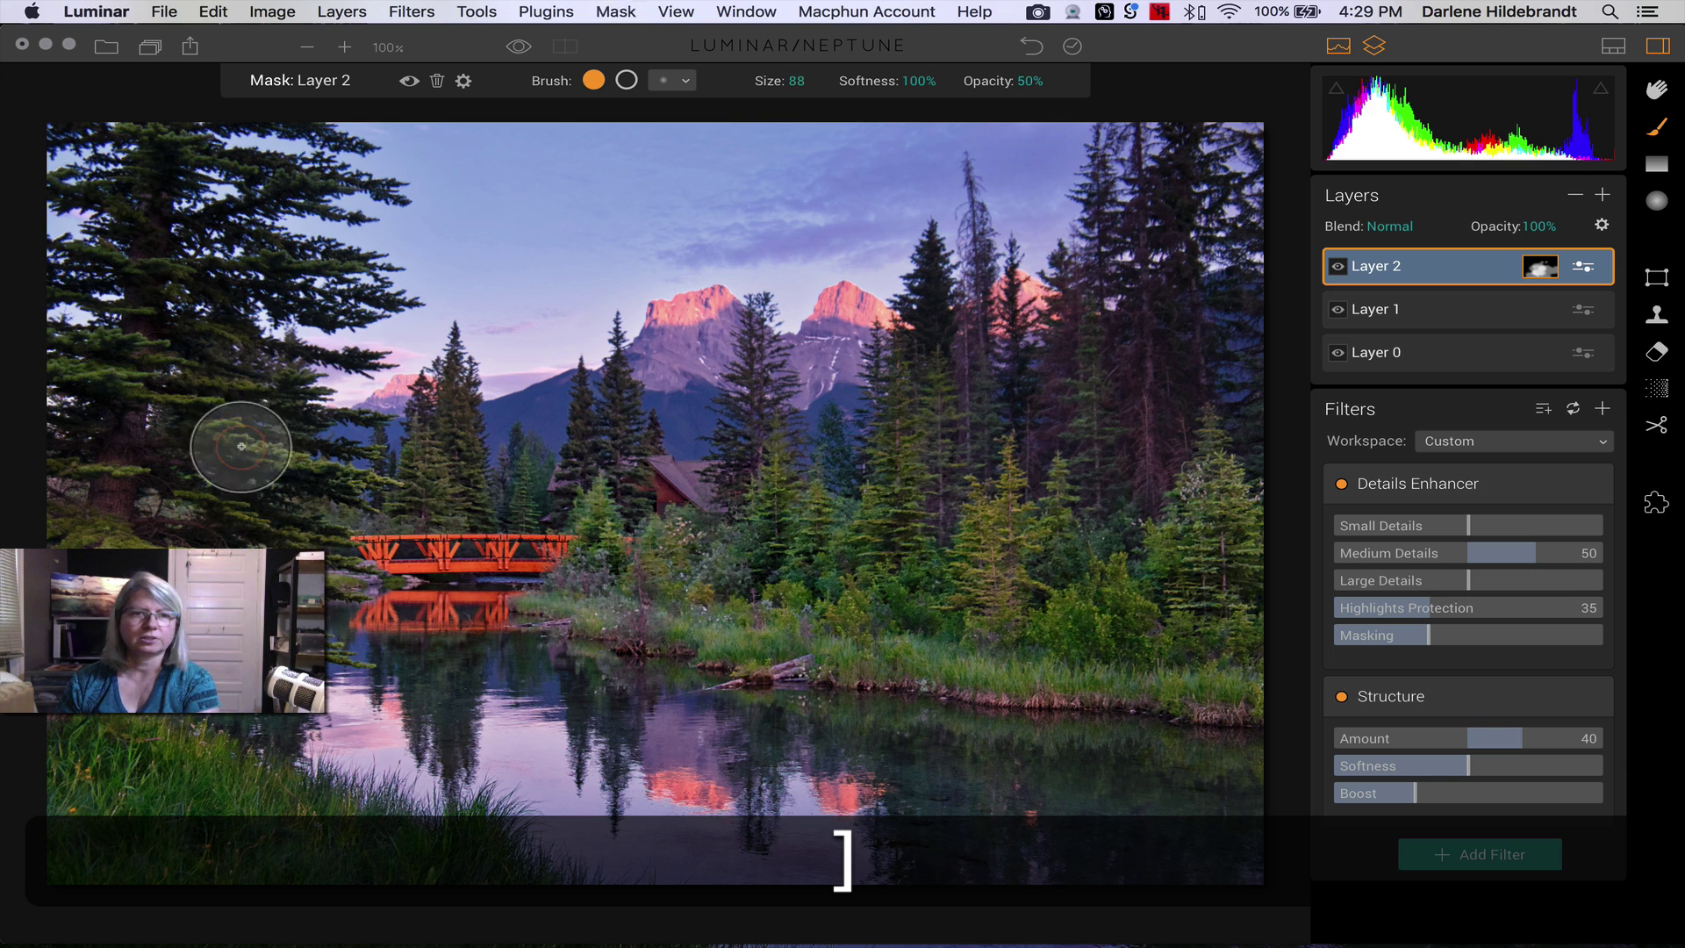
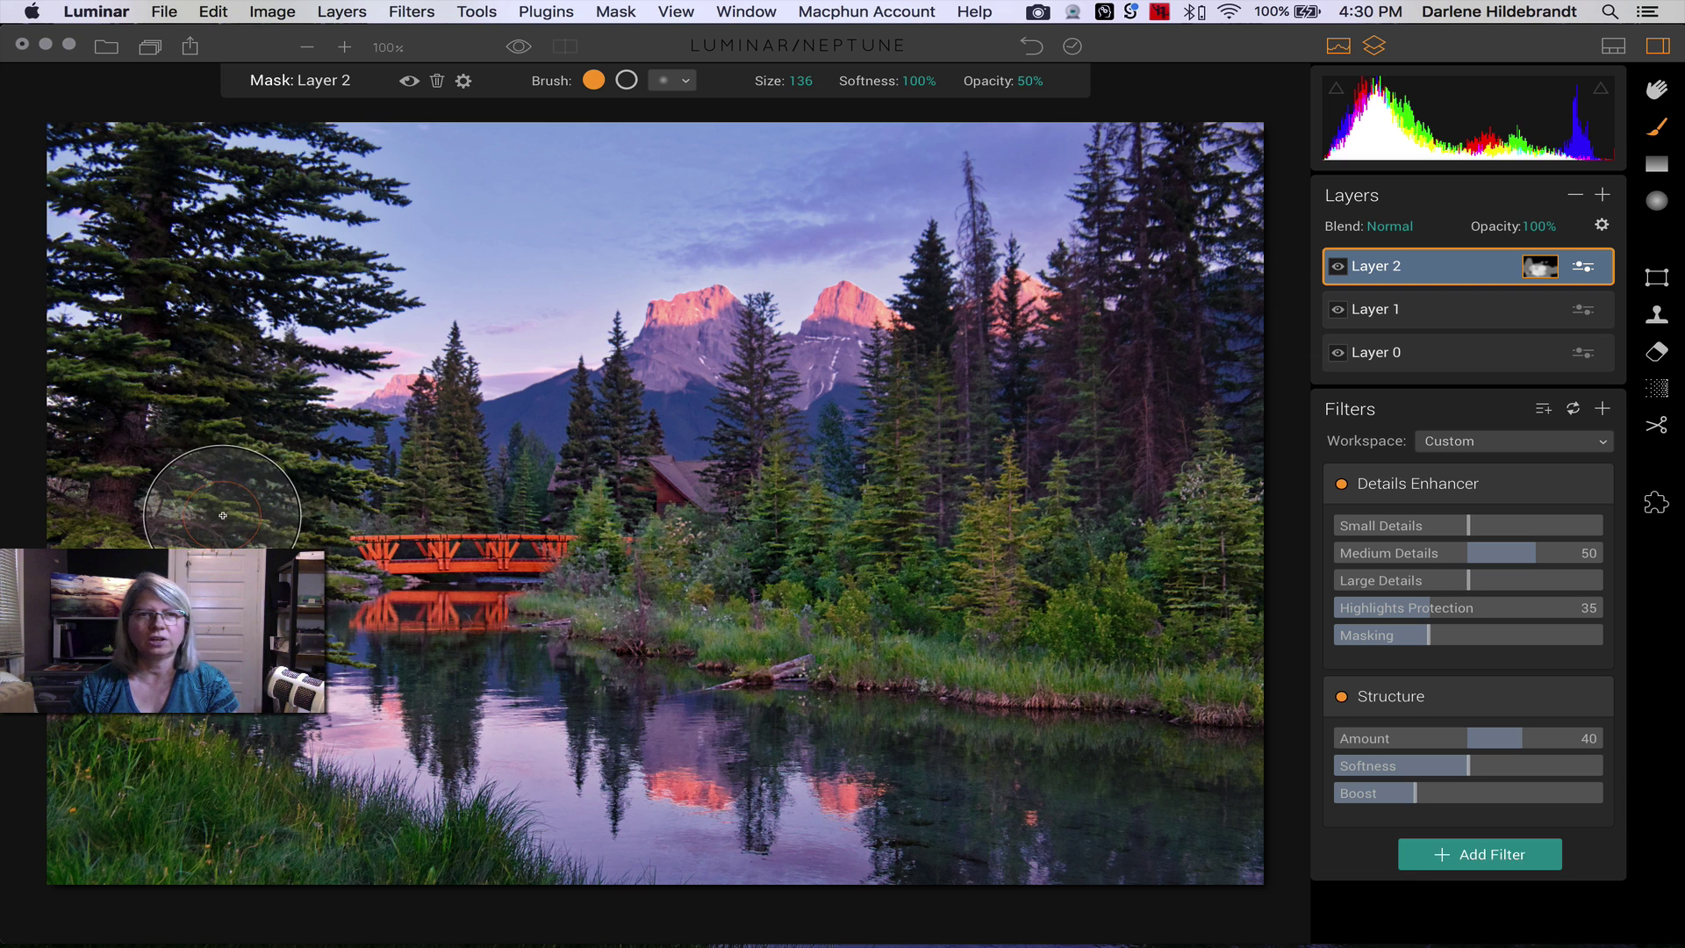
- Switch Layer 2's masking brush from painting to erasing
left_click(625, 80)
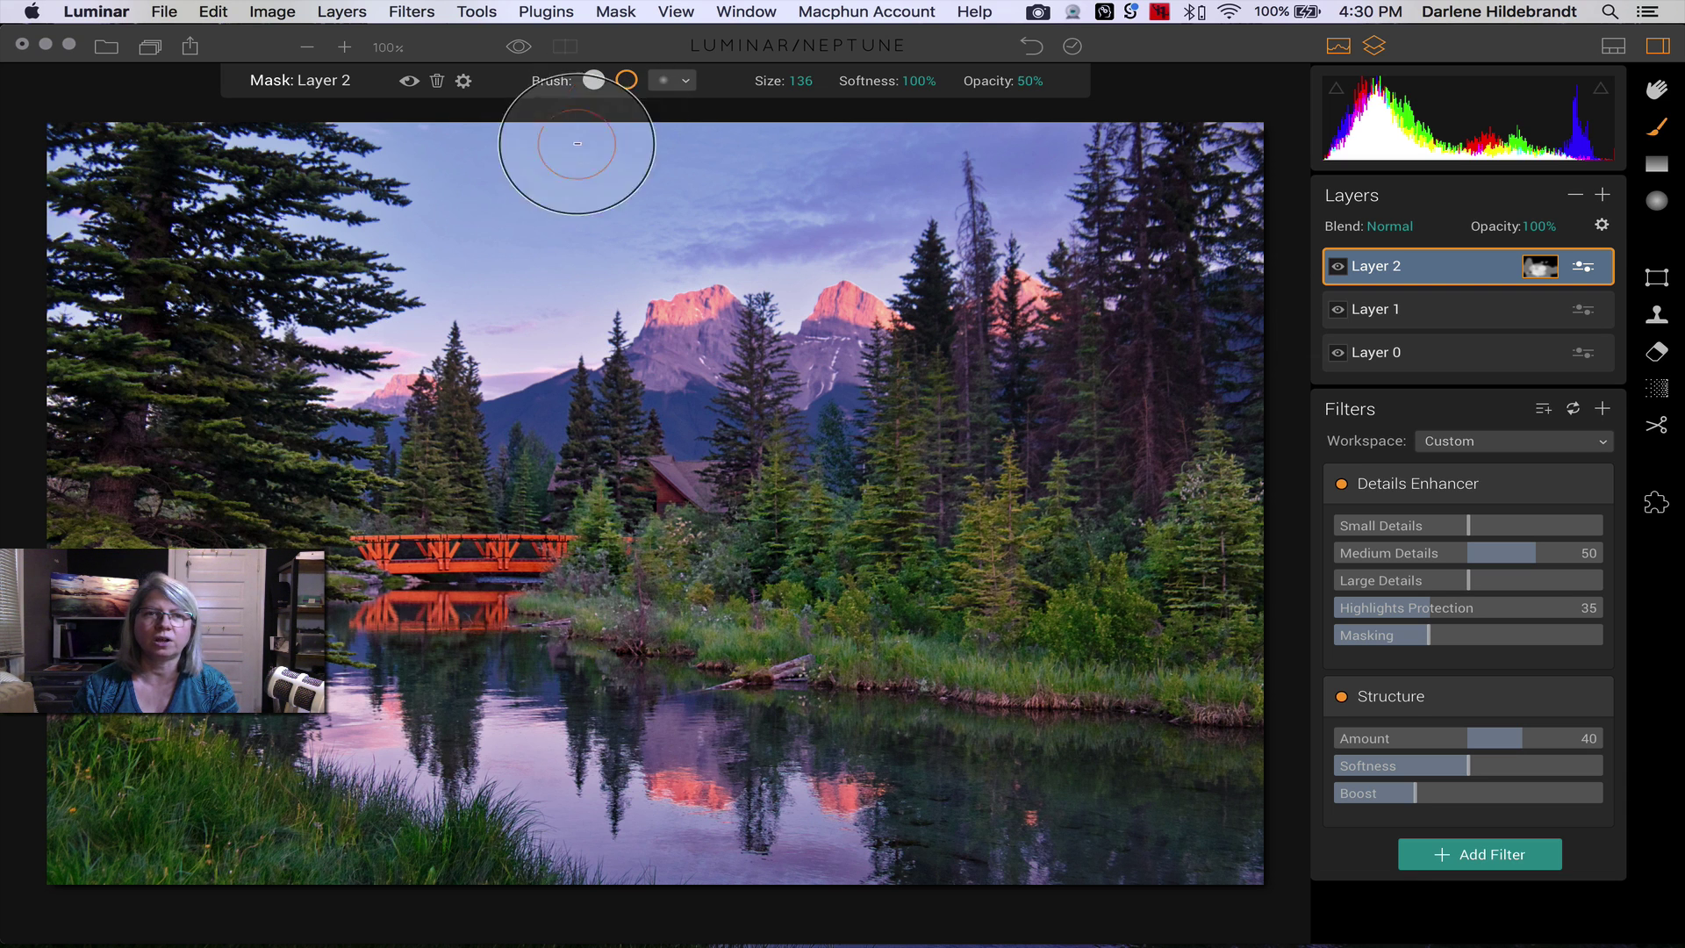
scroll(553, 278, "up", 5)
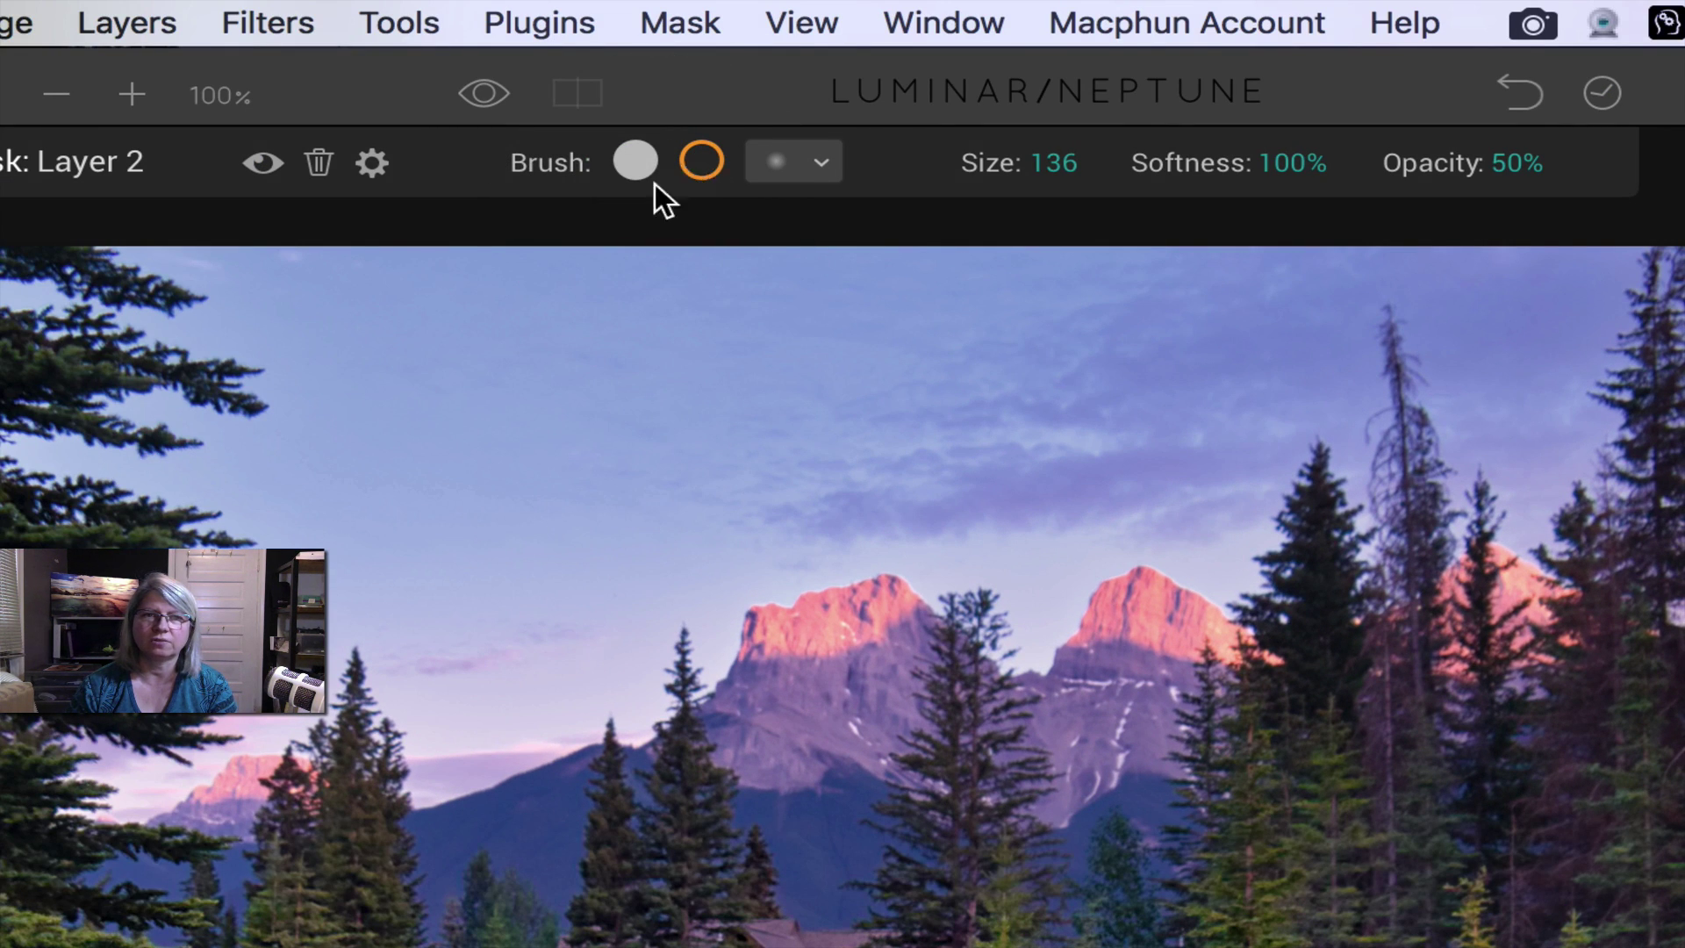
key("super")
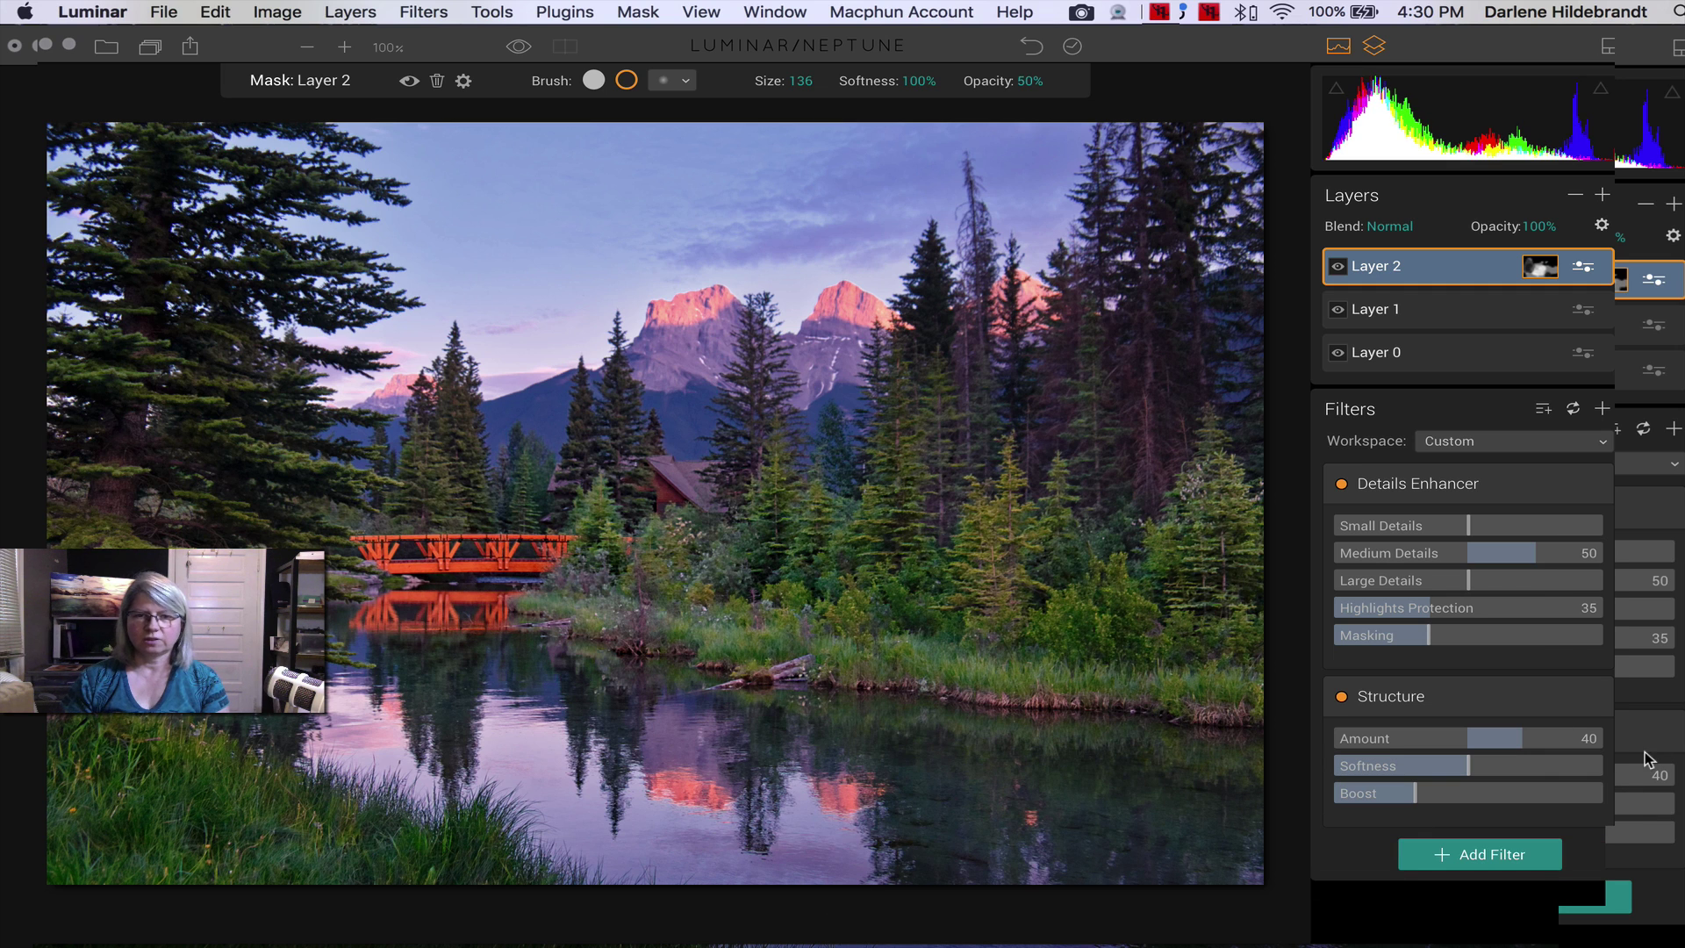
- Compare the photo with Layer 2 on and off, leaving Layer 2 visible
left_click(1339, 267)
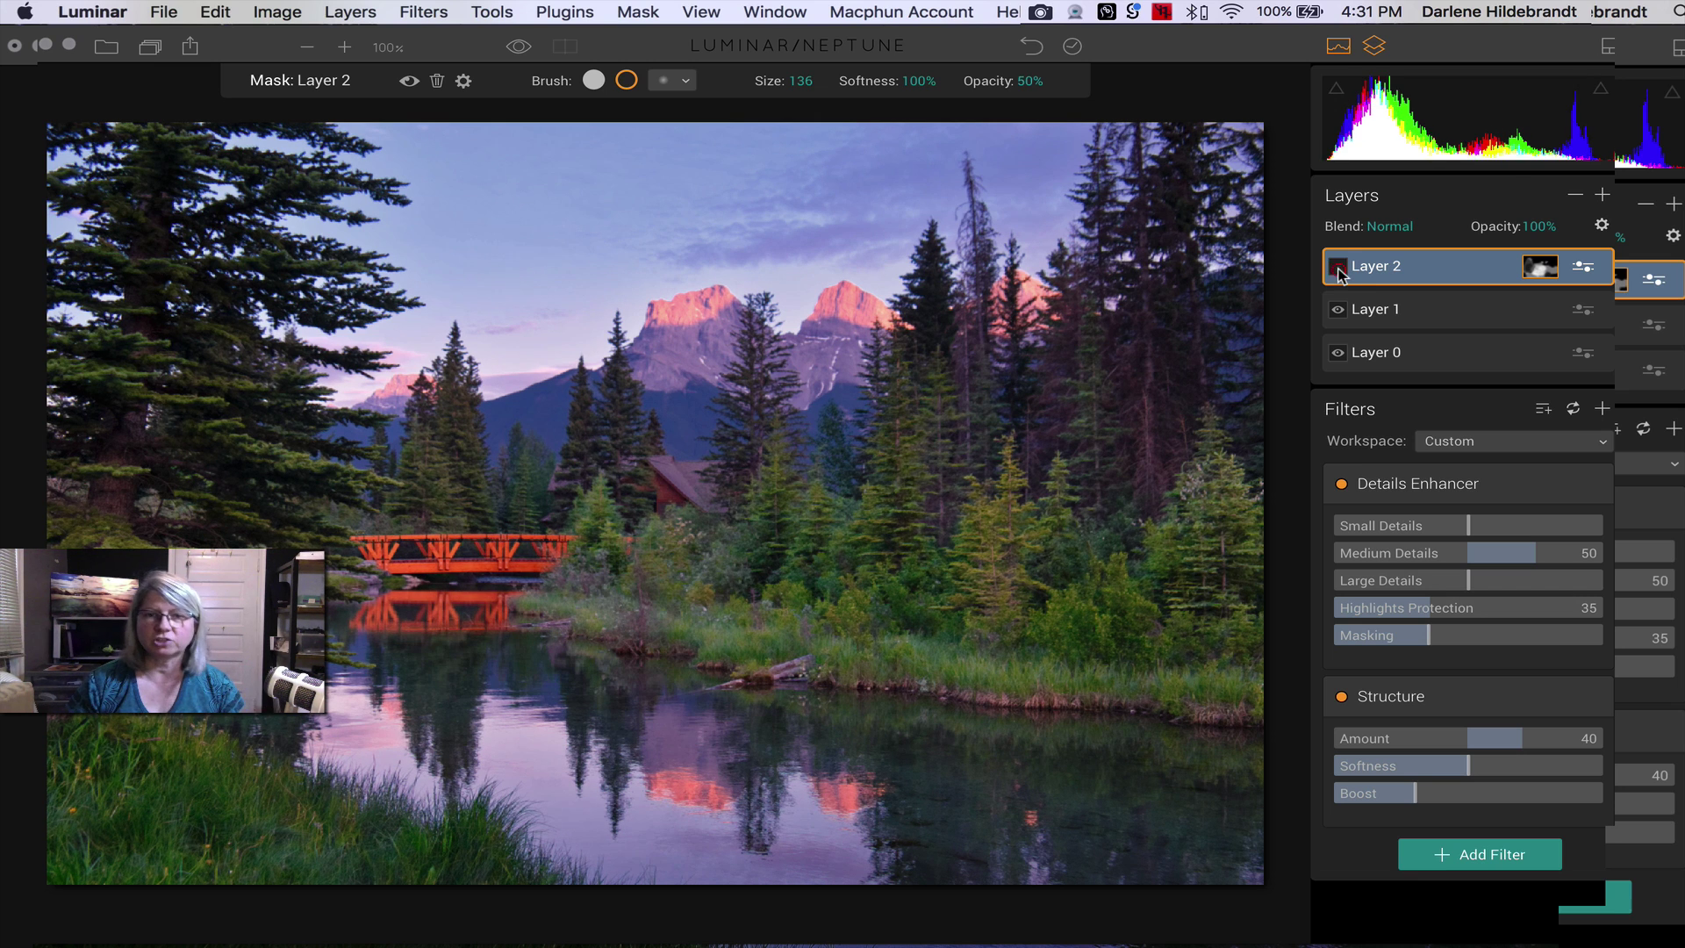
left_click(1339, 267)
left_click(1339, 267)
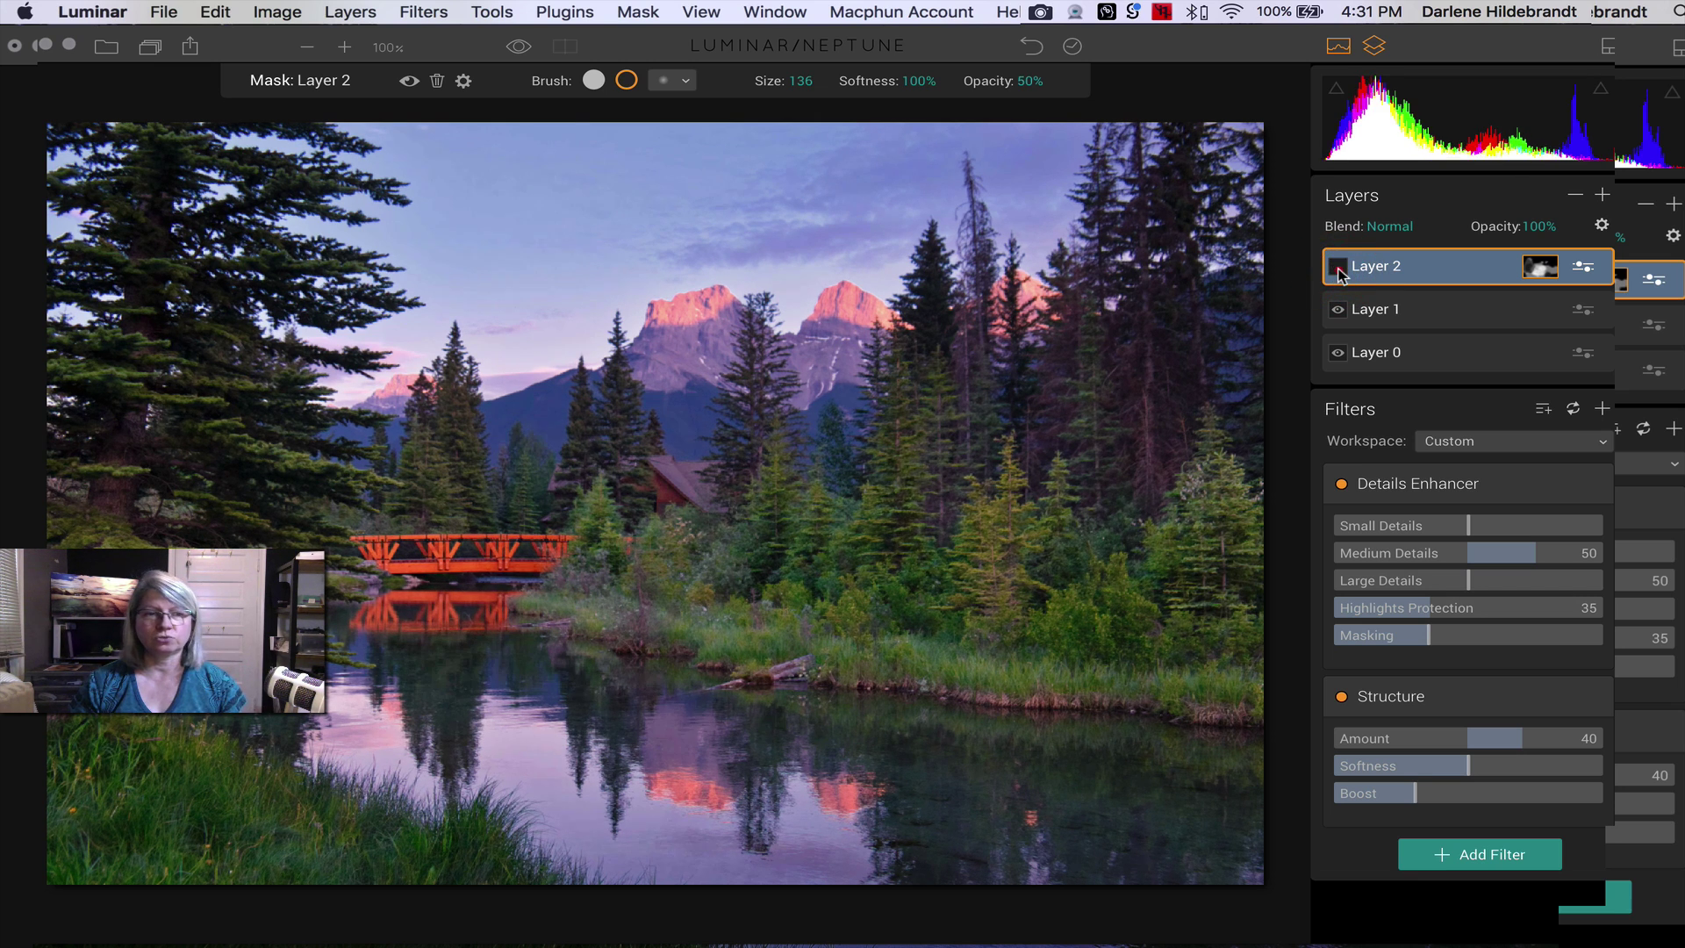
left_click(1338, 267)
left_click(1339, 267)
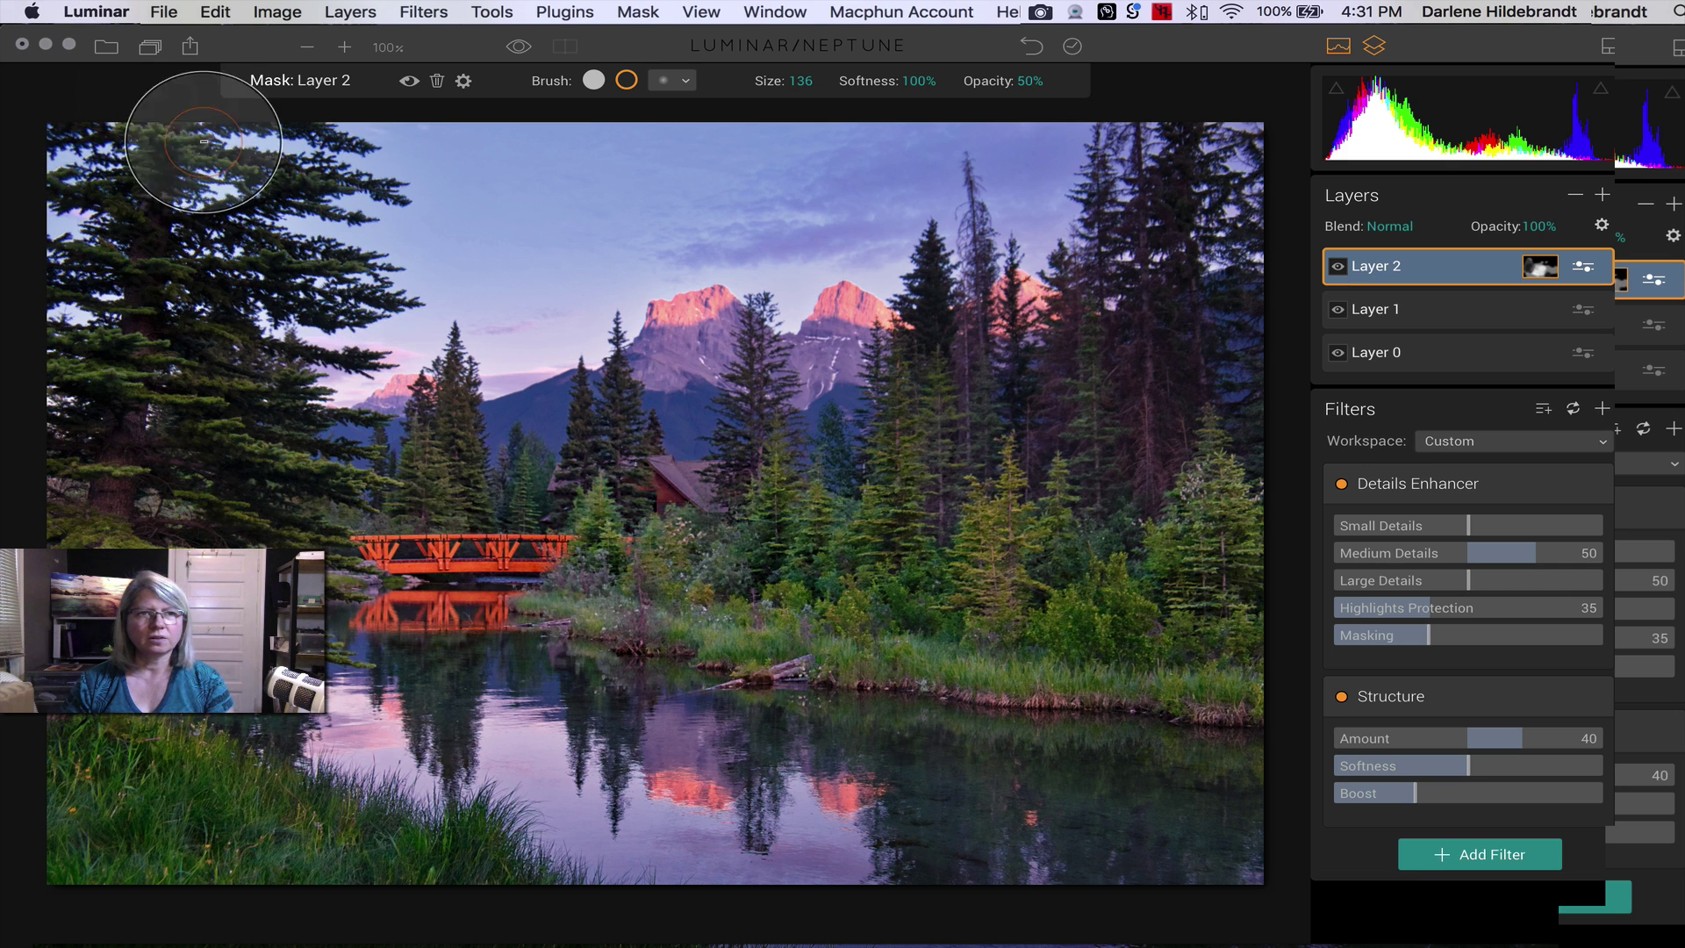
- Save the edited landscape project with File > Save
left_click(164, 11)
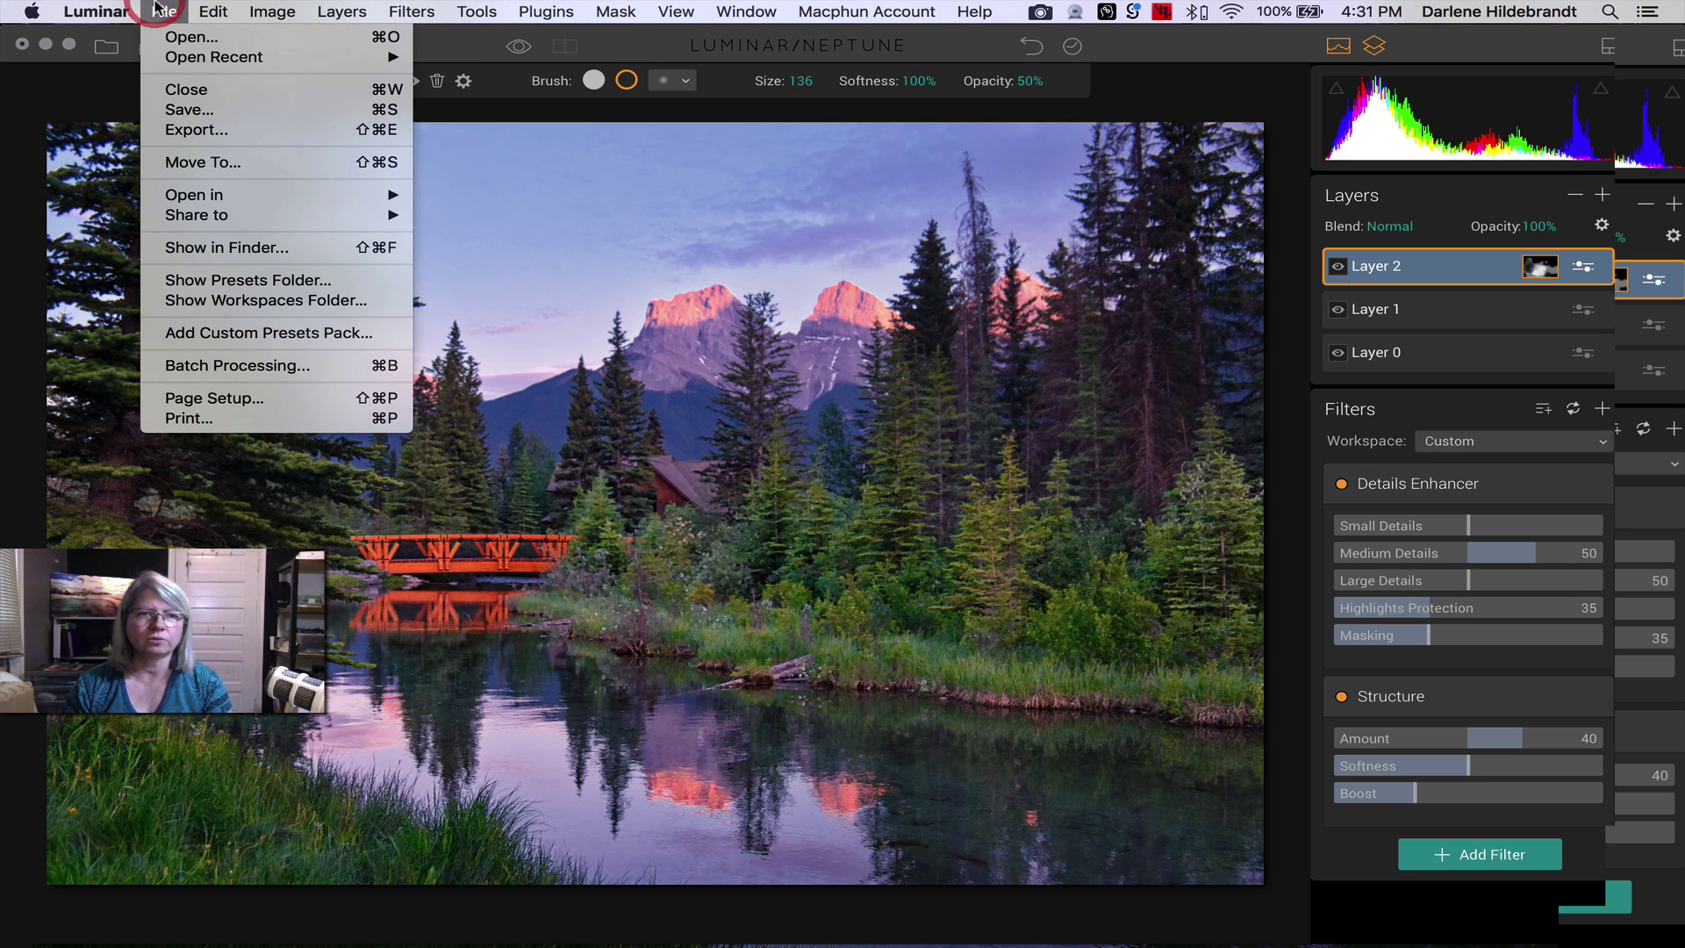
left_click(189, 109)
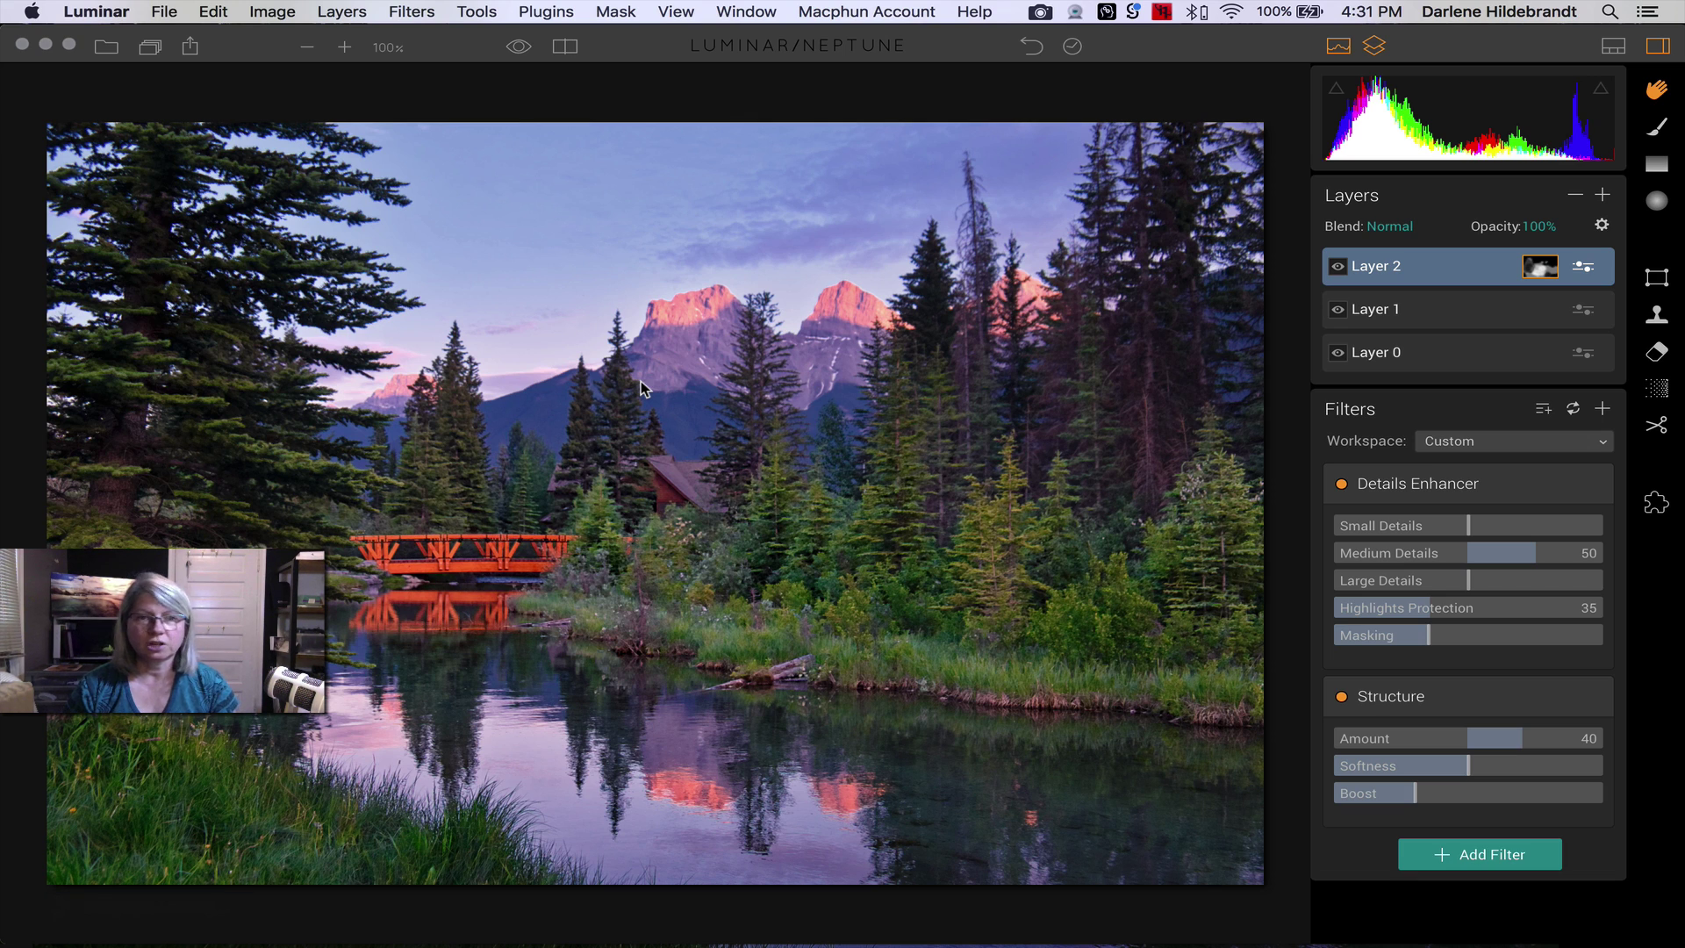
key("super")
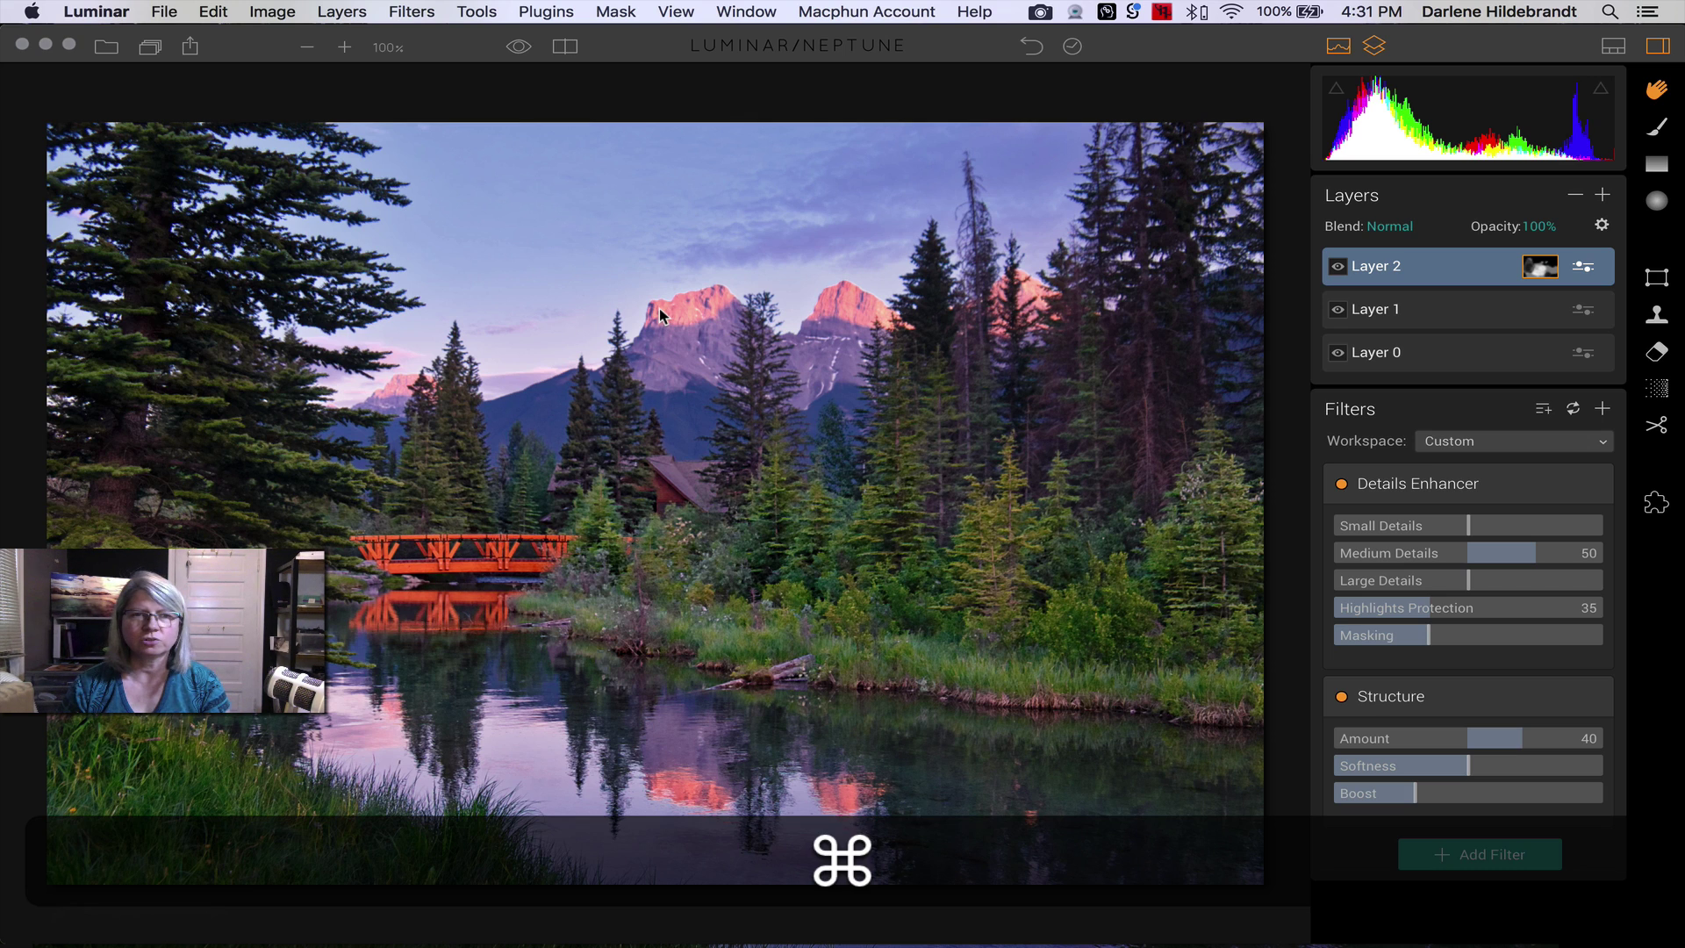
- Close the landscape document and bring up Luminar's Open dialog
key("super+w")
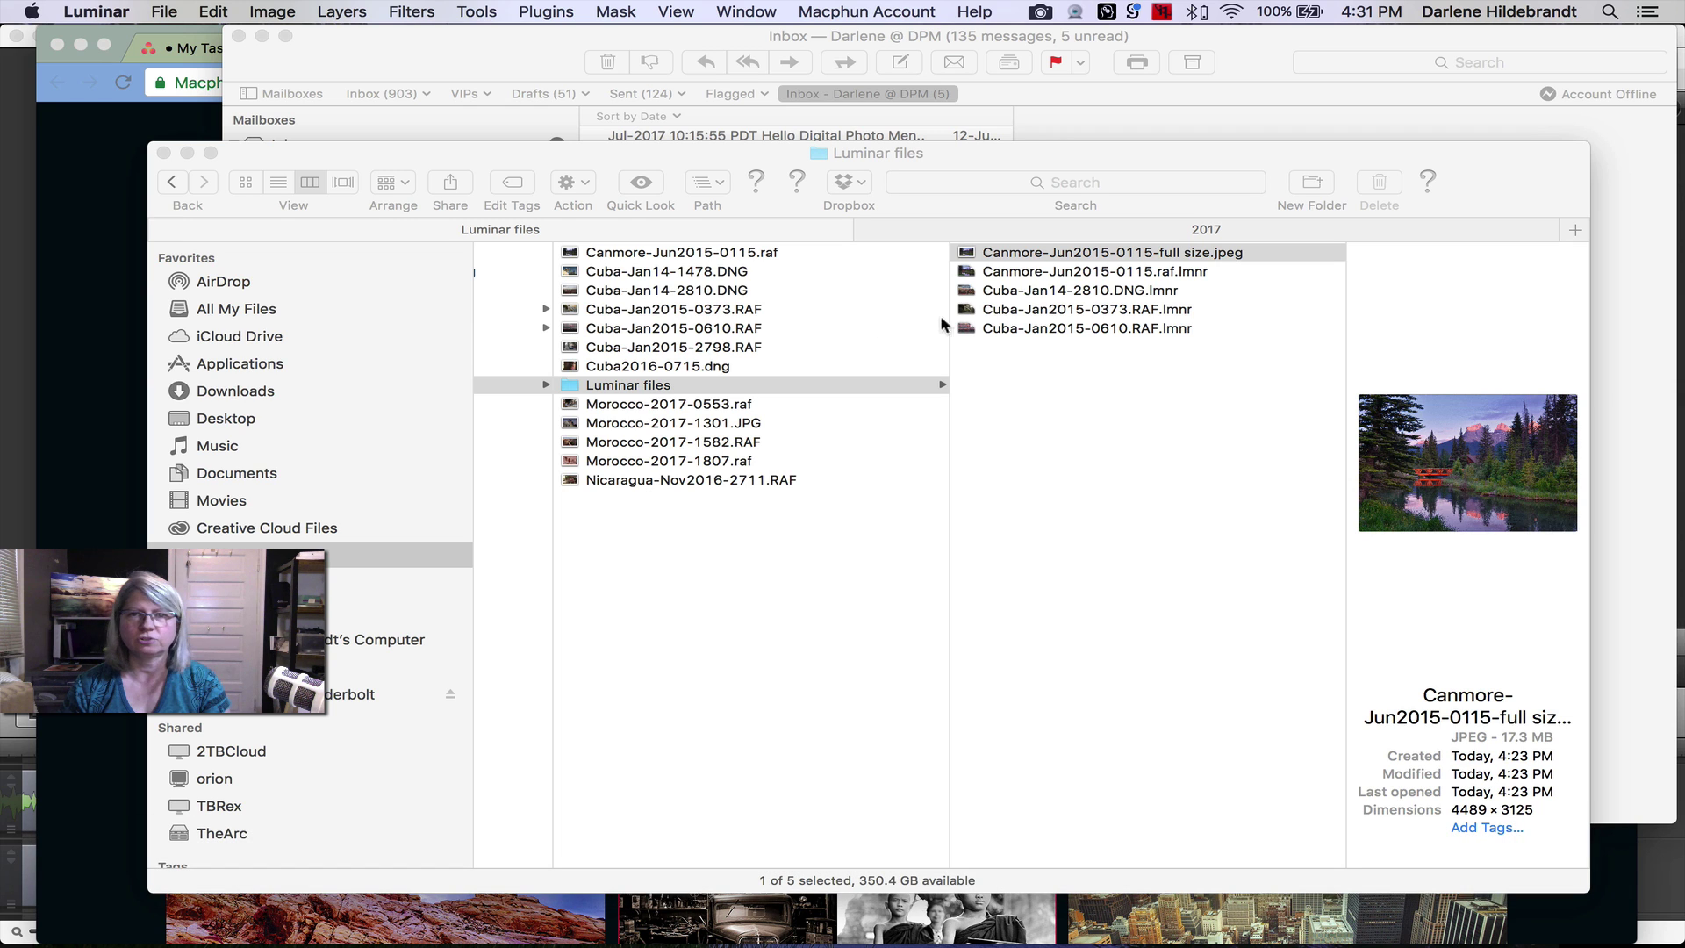
key("super+Tab")
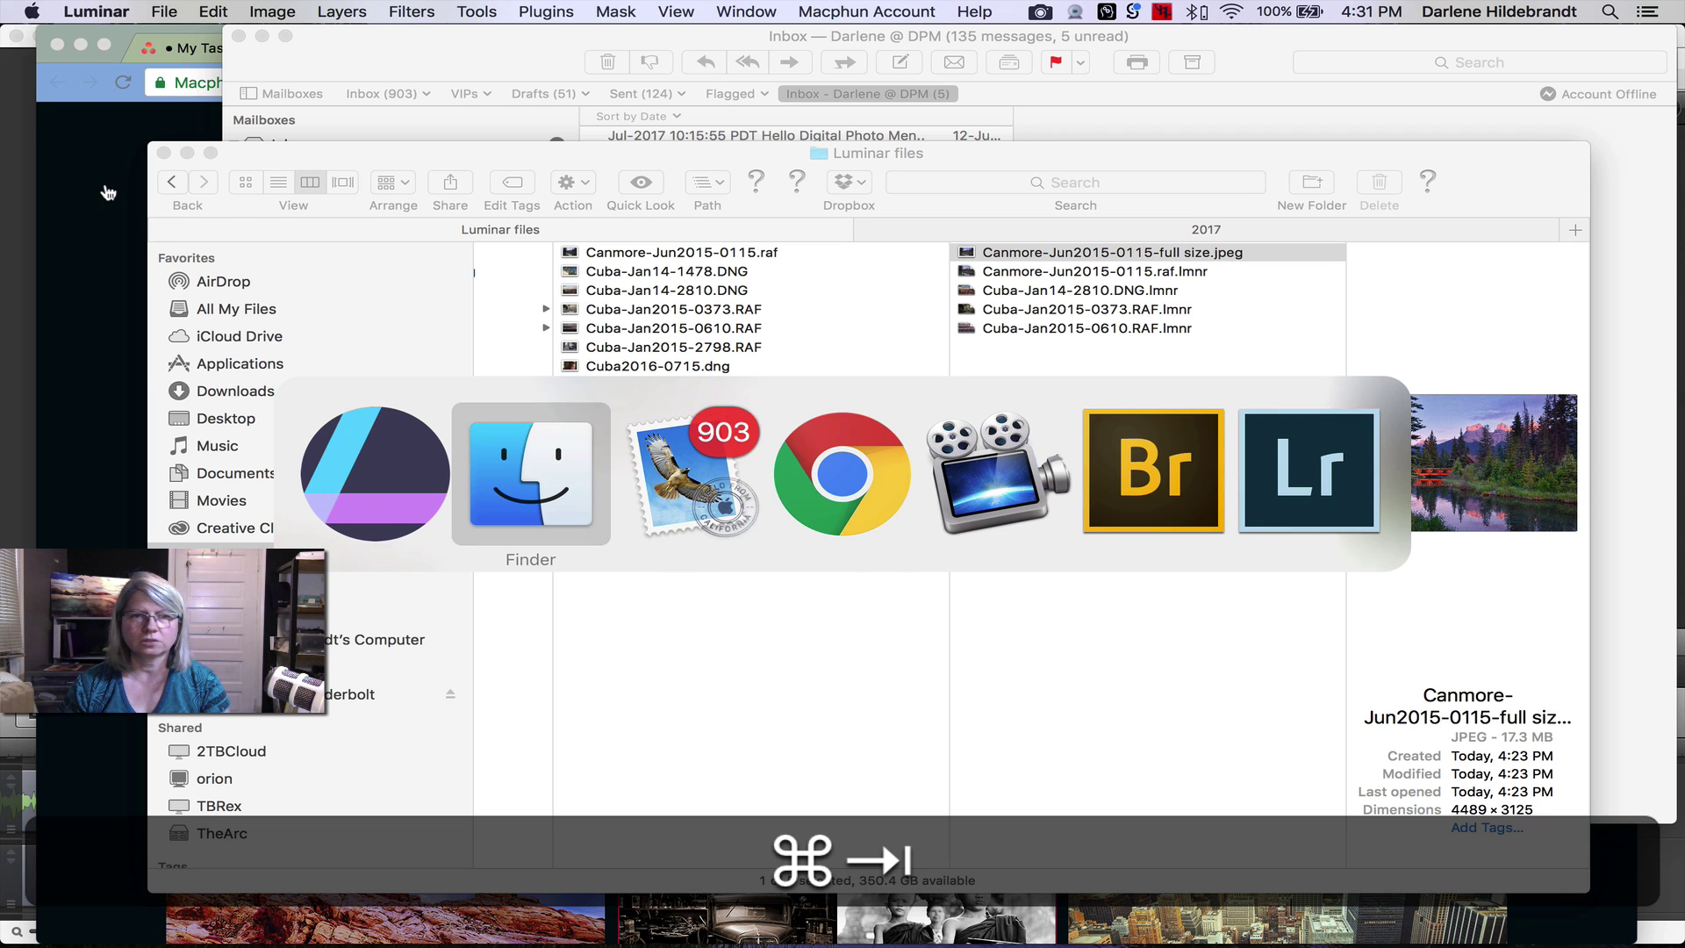
key("super+Tab")
key("super+Tab")
key("super+Tab")
key("super+Tab")
key("super+Tab")
key("super+Tab")
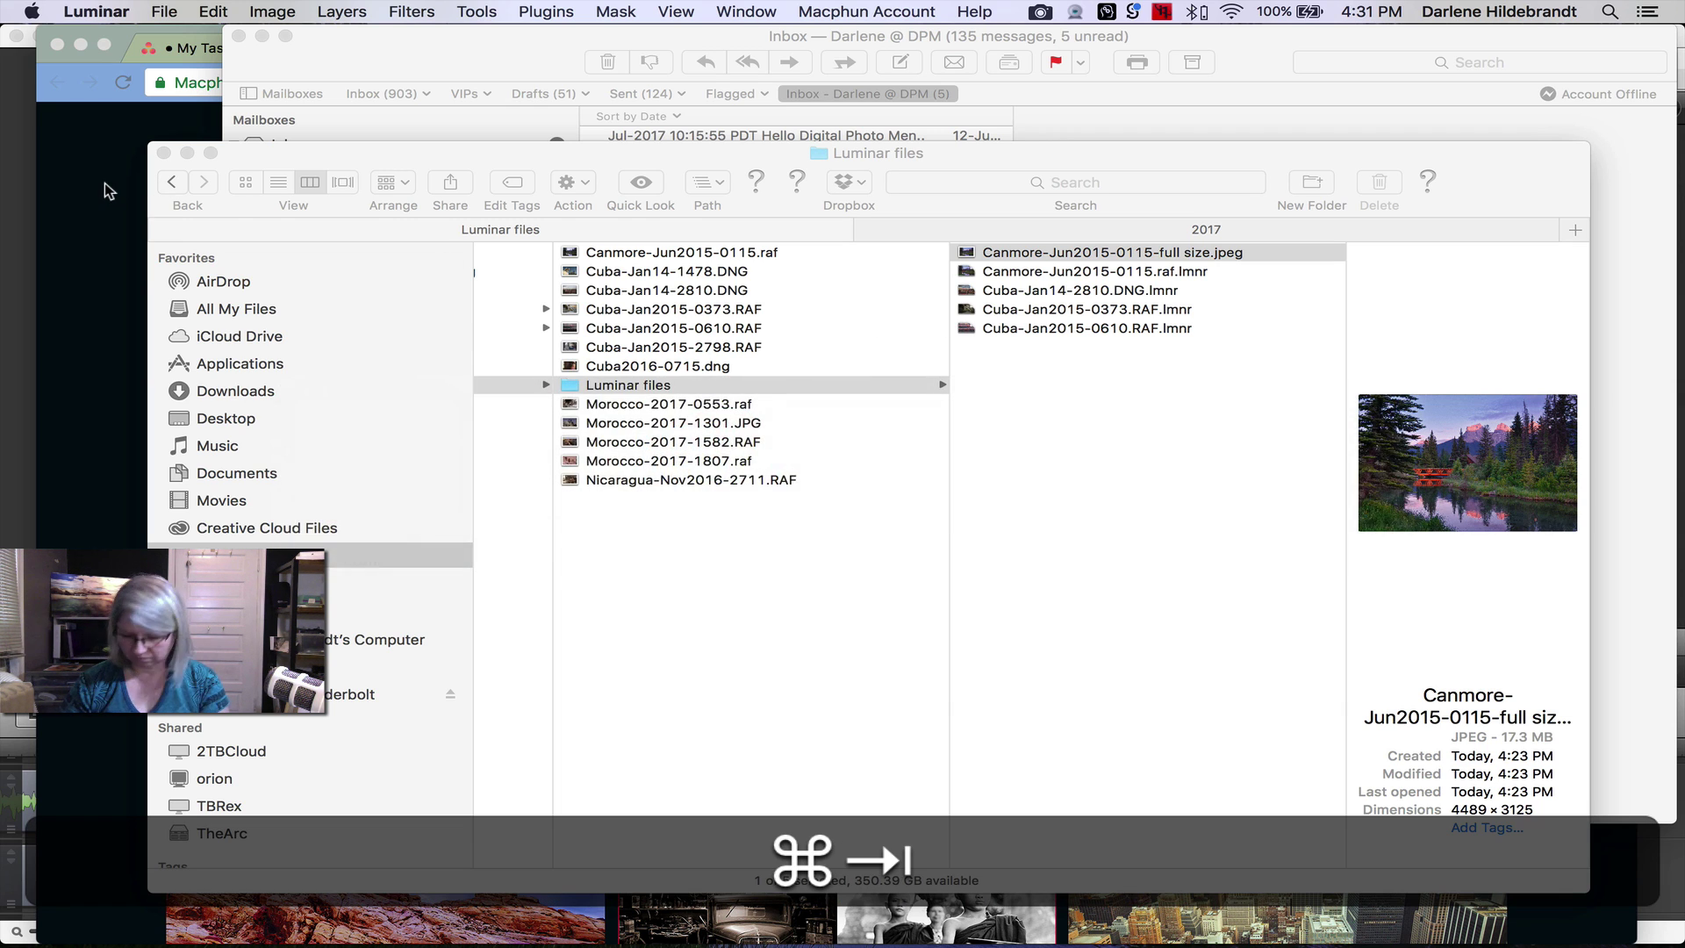
key("super+o")
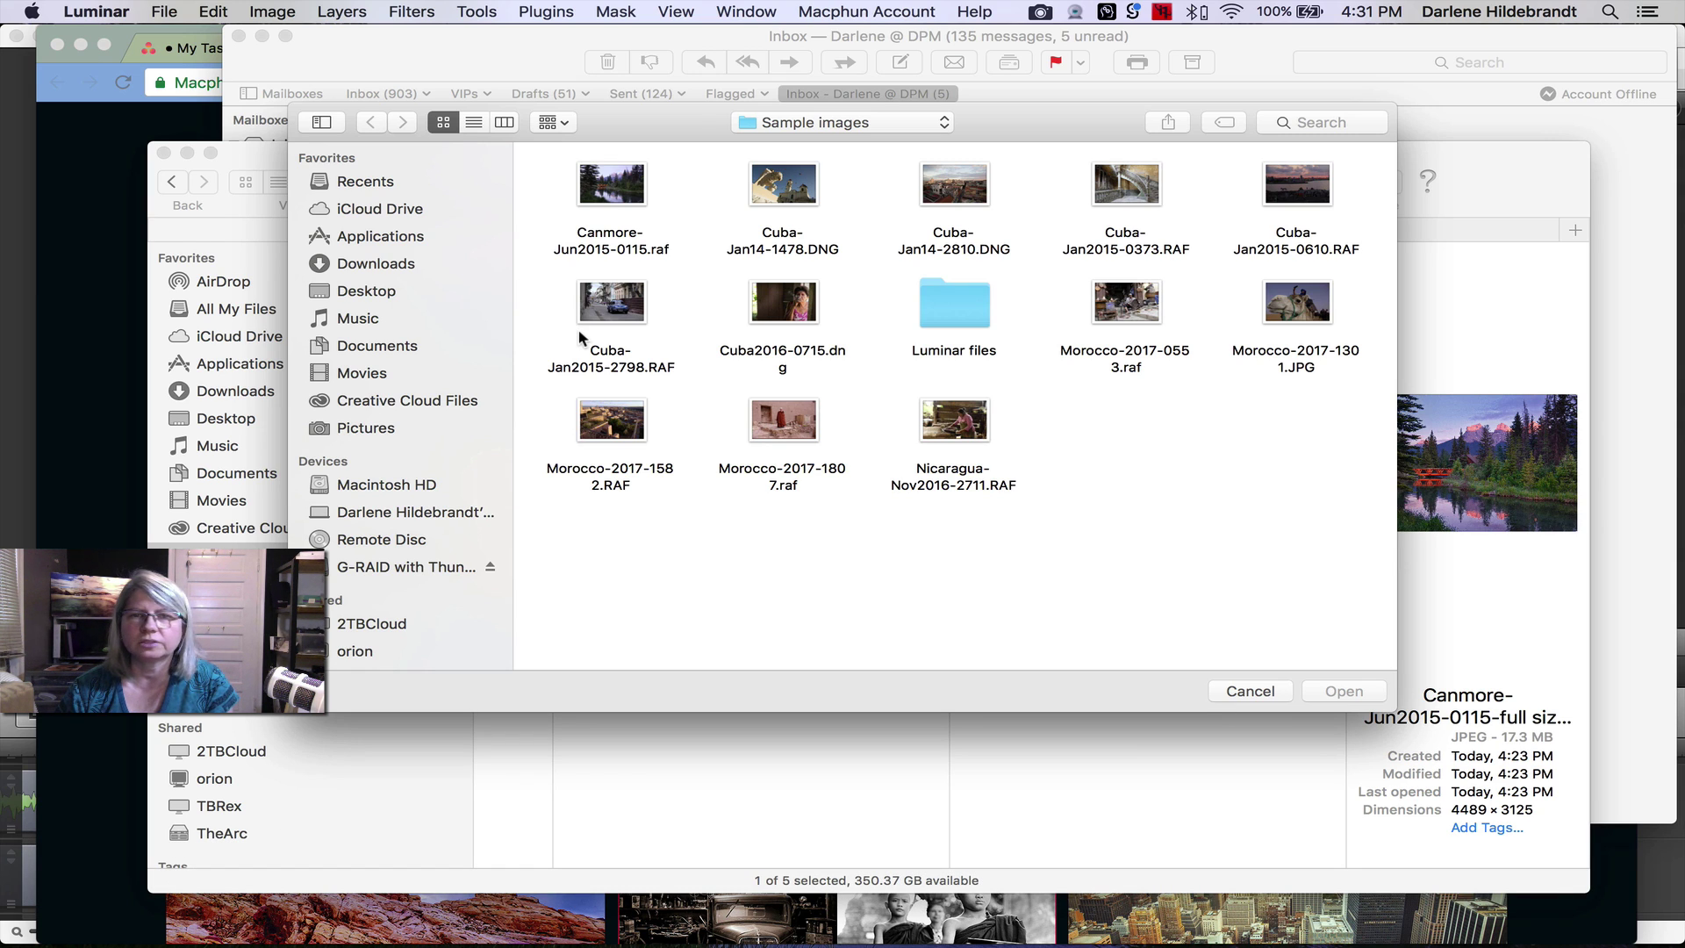
- Open the Cuba2016-0715.dng portrait and show the preset thumbnail strip
left_click(797, 309)
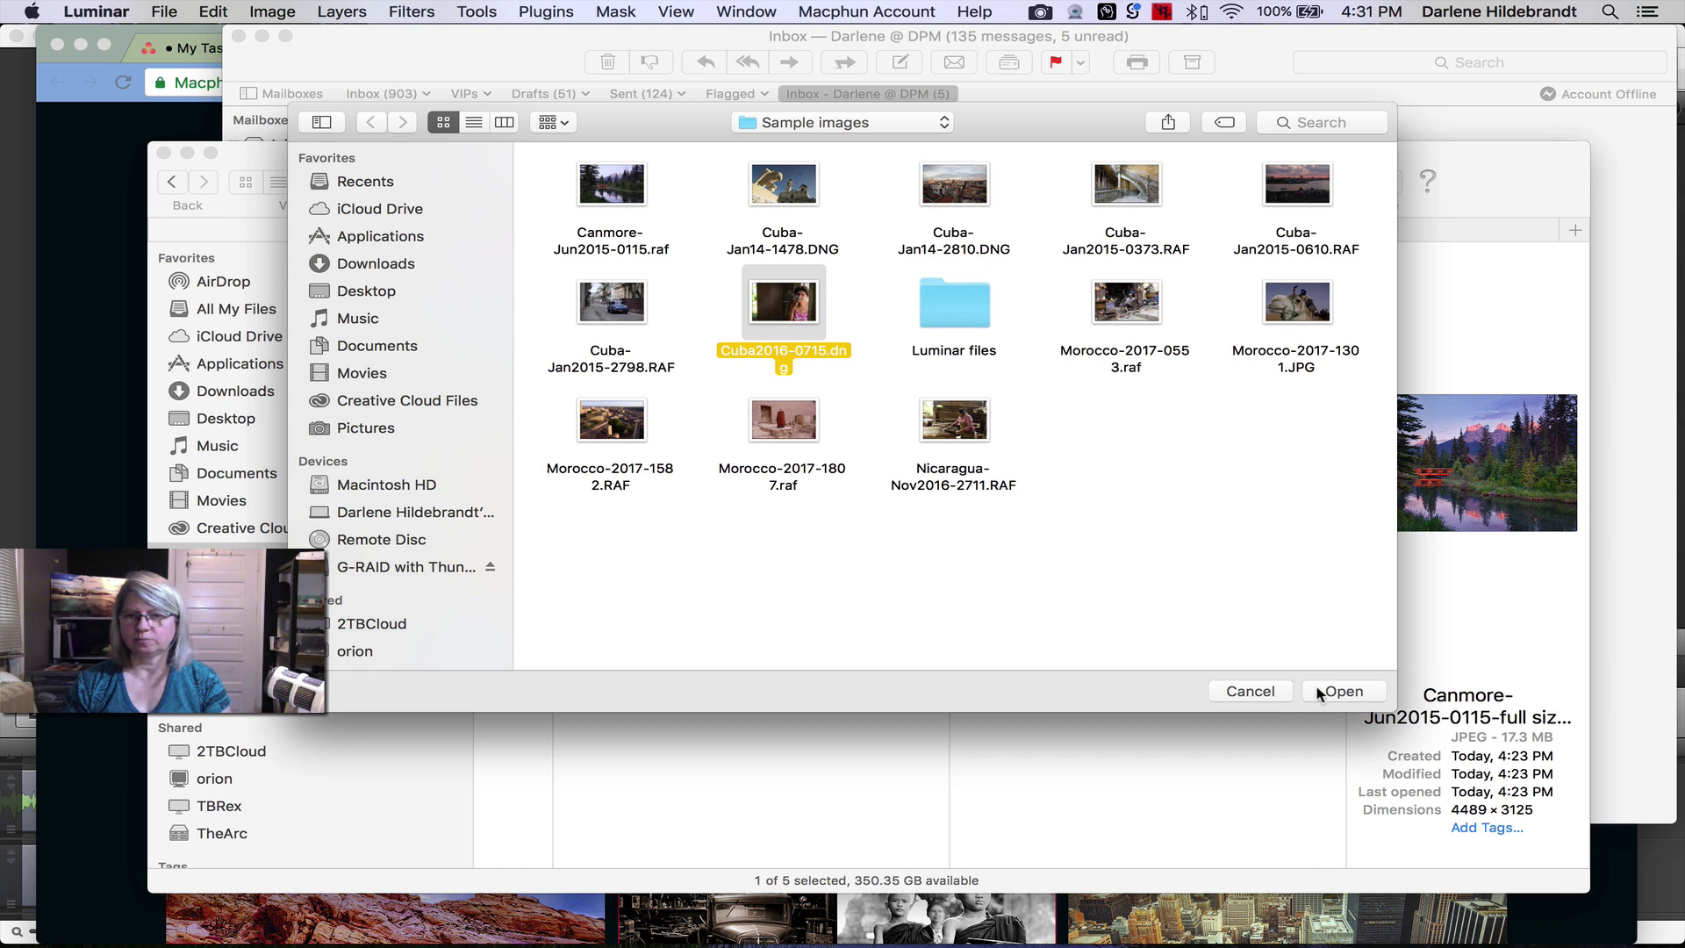
left_click(1319, 693)
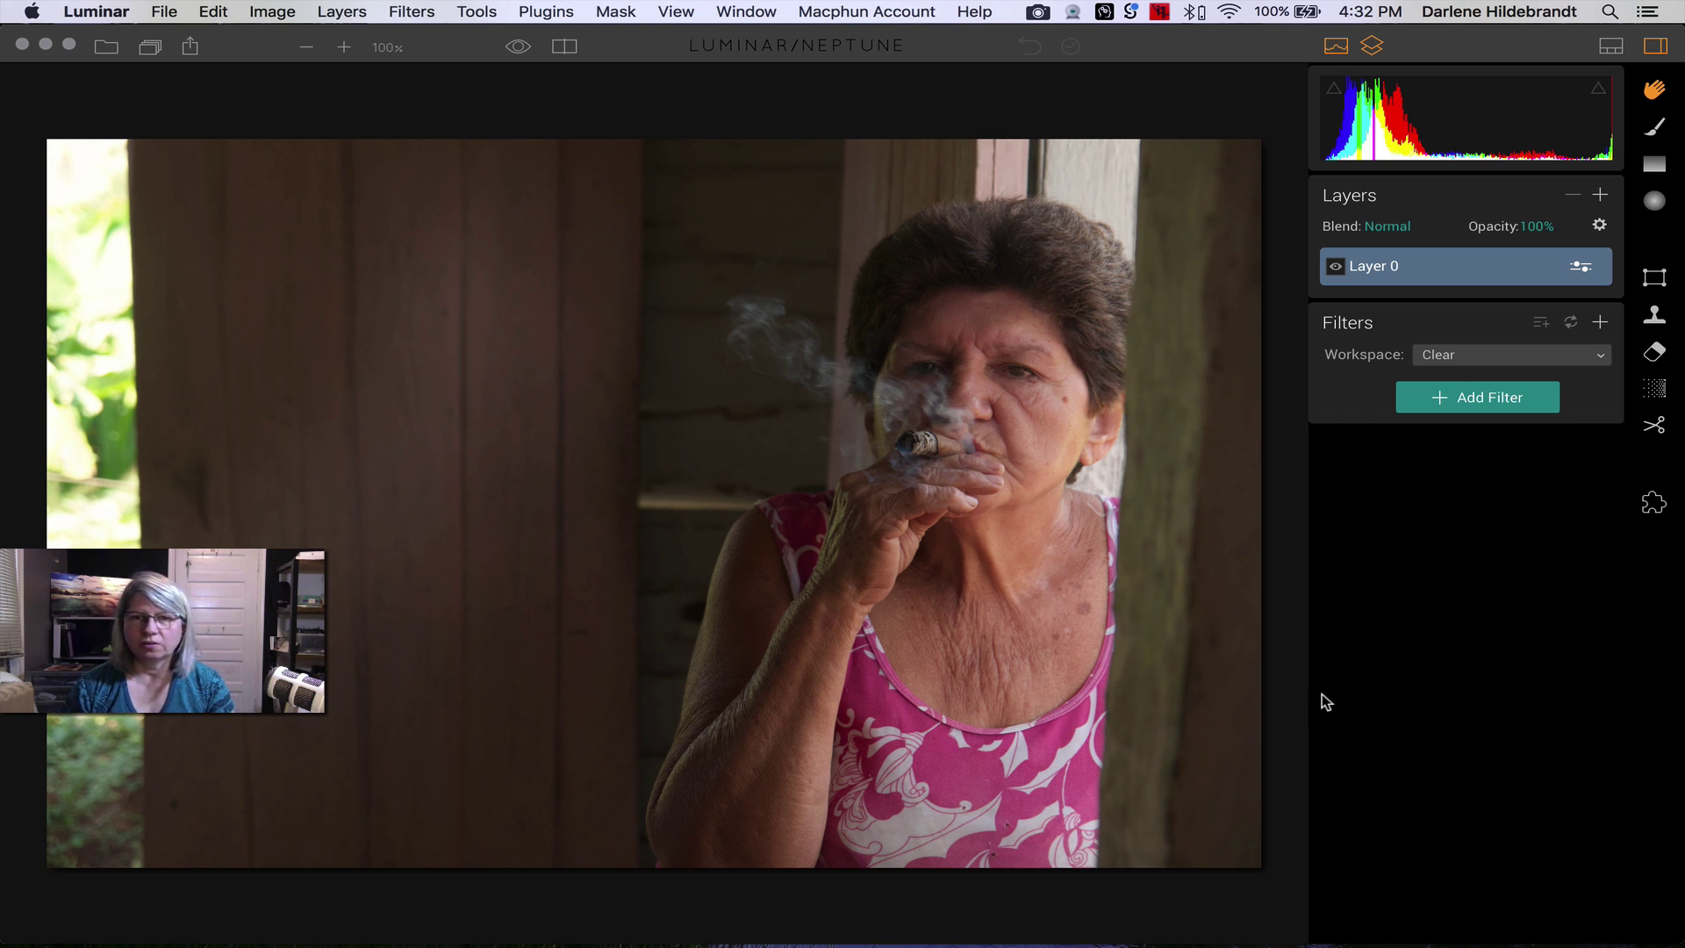
left_click(1611, 46)
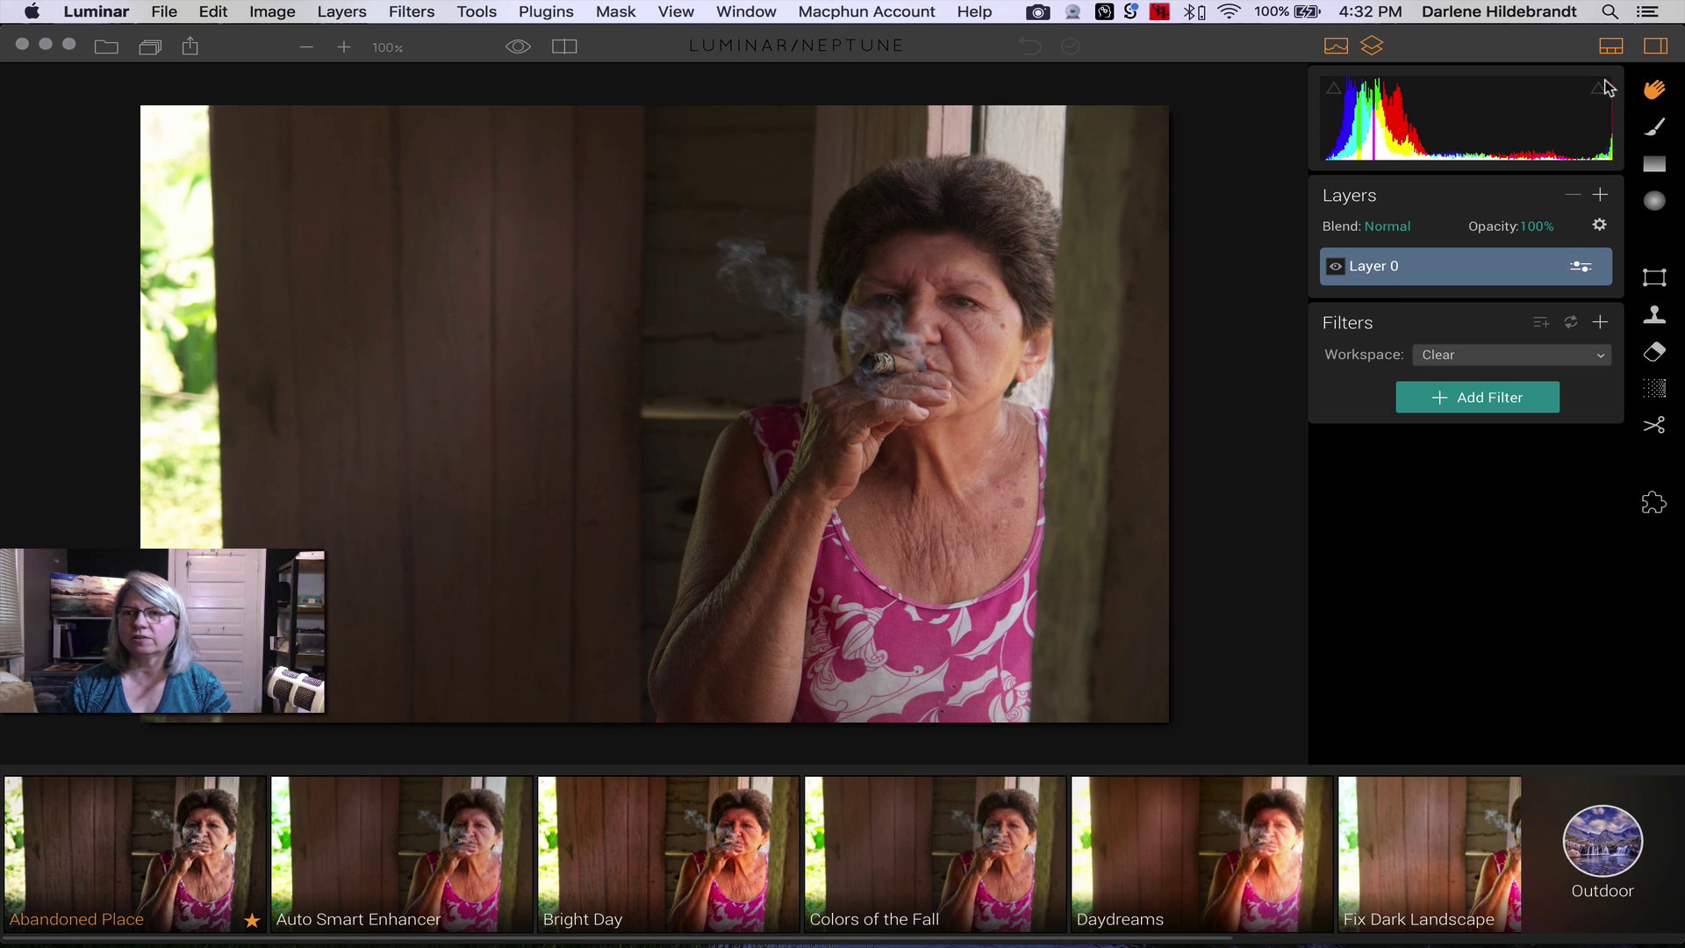
- Hide the side panel and try the Classic B&W preset from the Basic category
left_click(1656, 47)
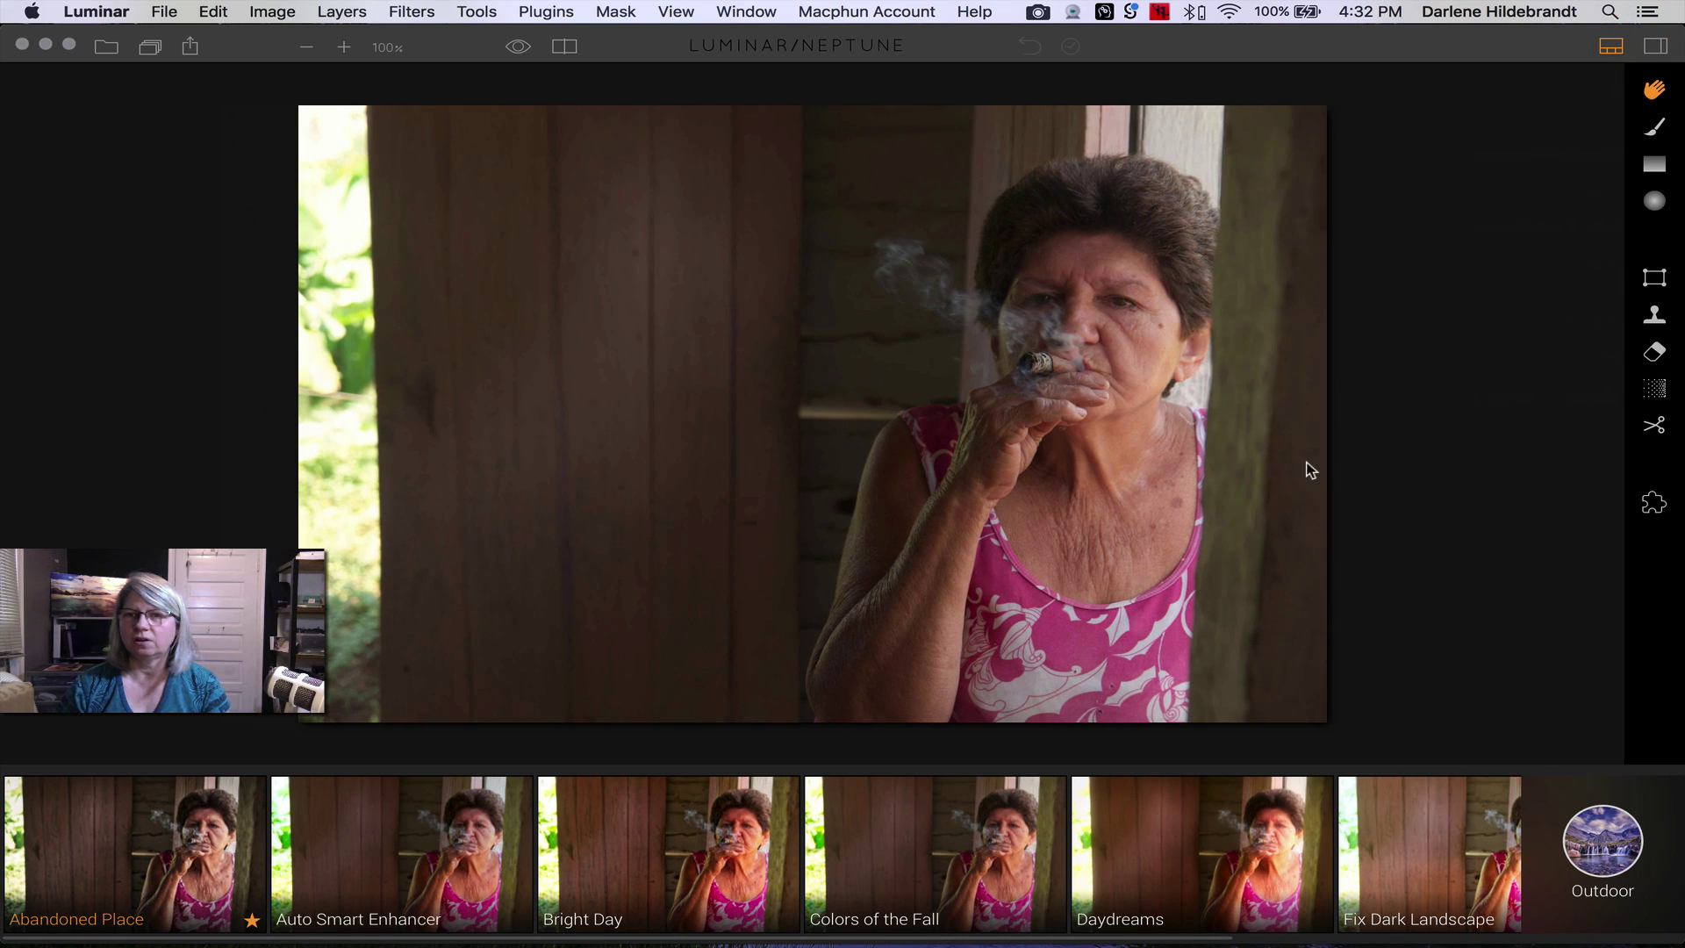
left_click(1596, 857)
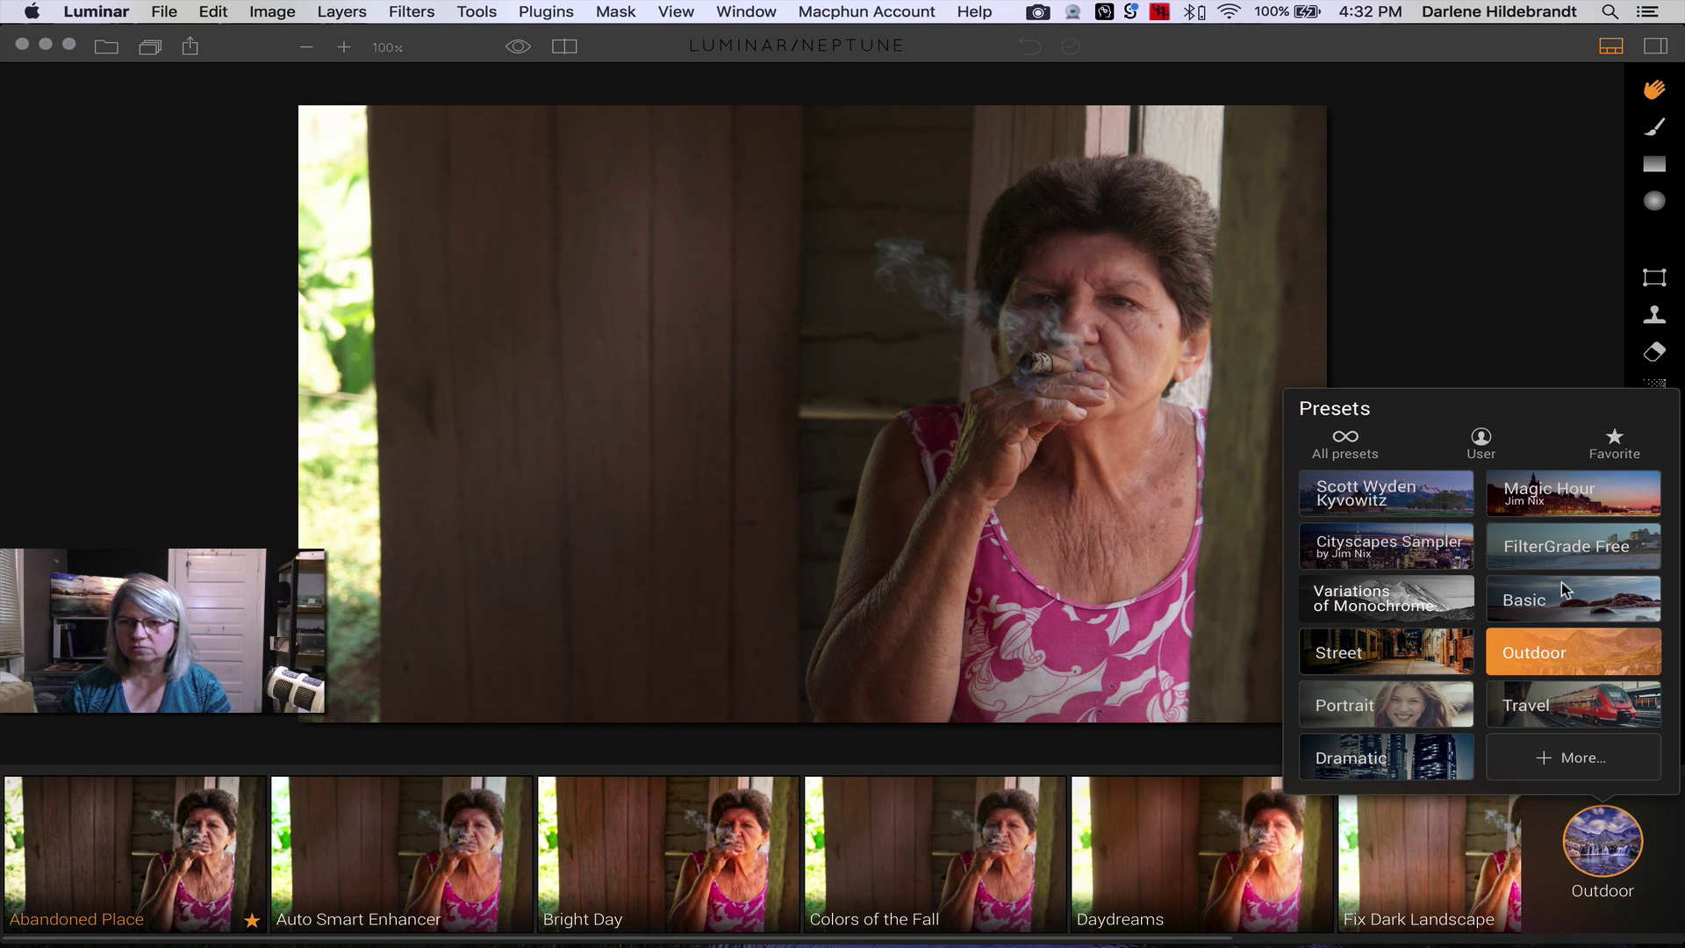
left_click(1550, 601)
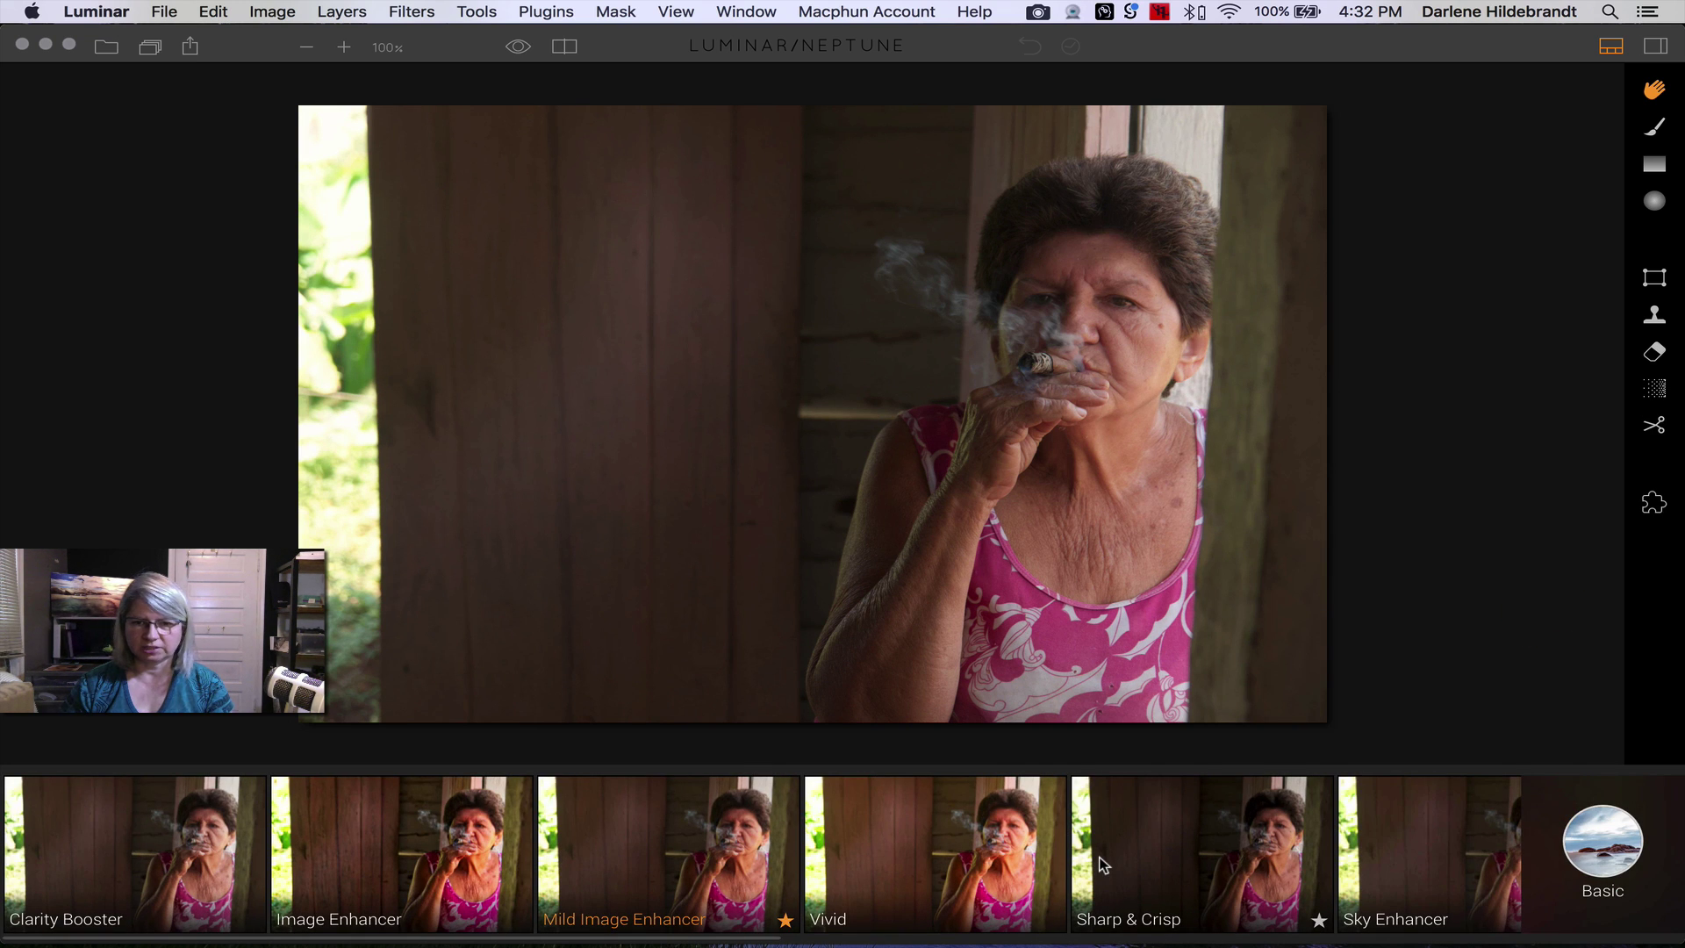
scroll(1105, 865, "right", 5)
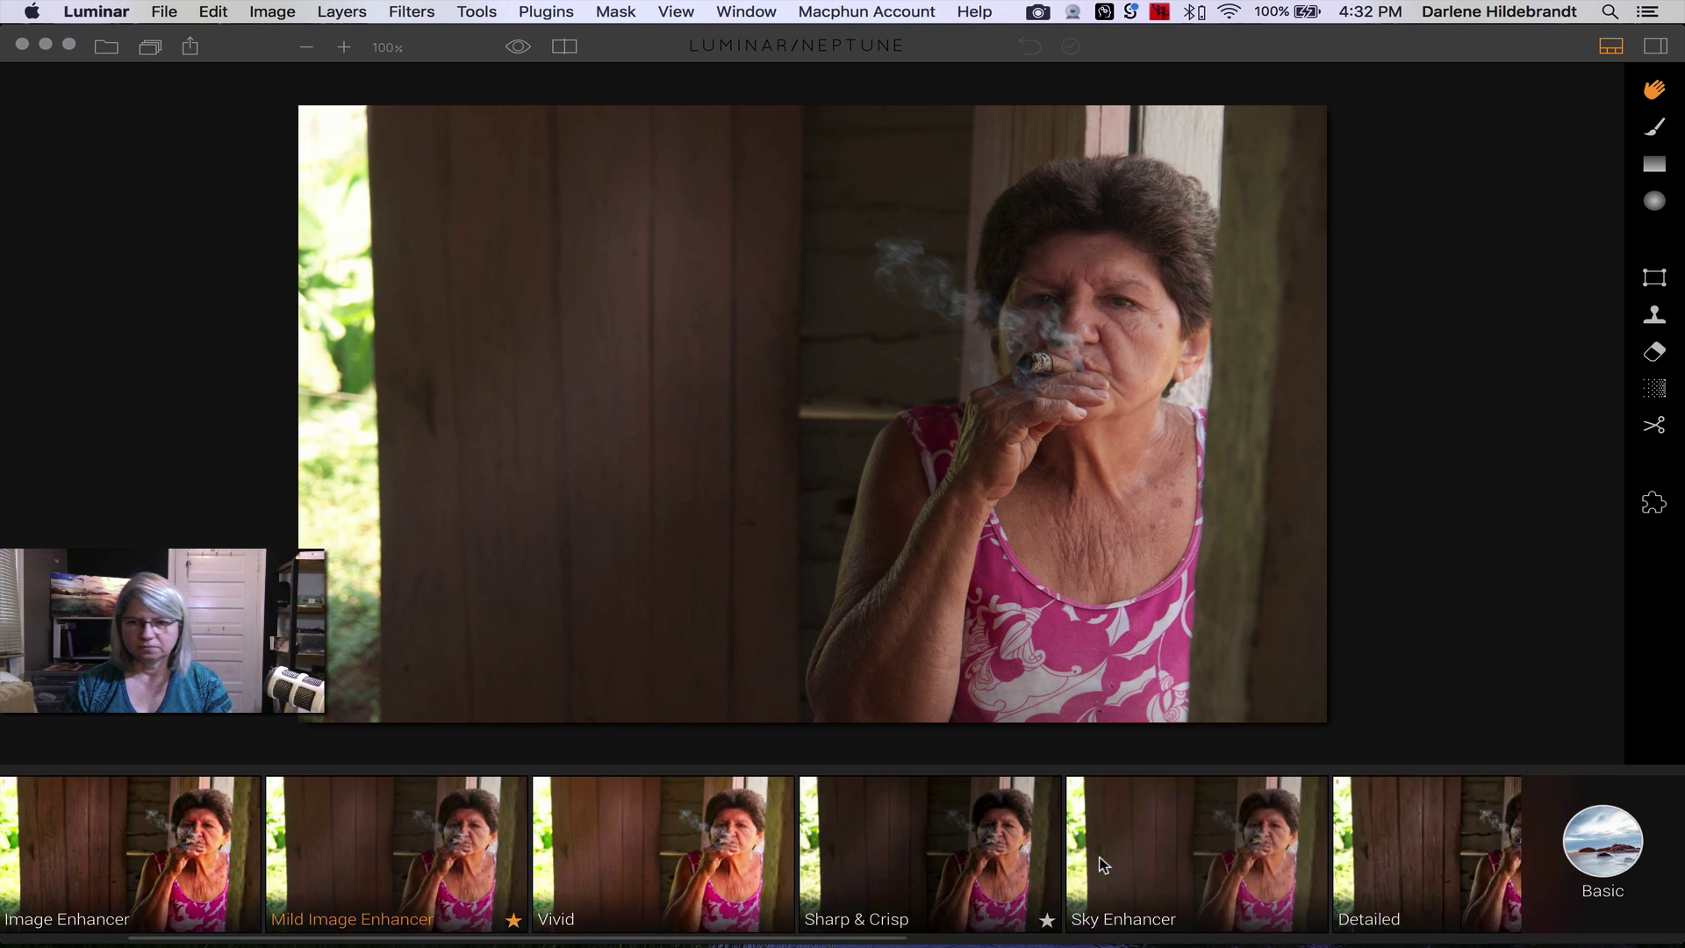
scroll(1104, 864, "right", 8)
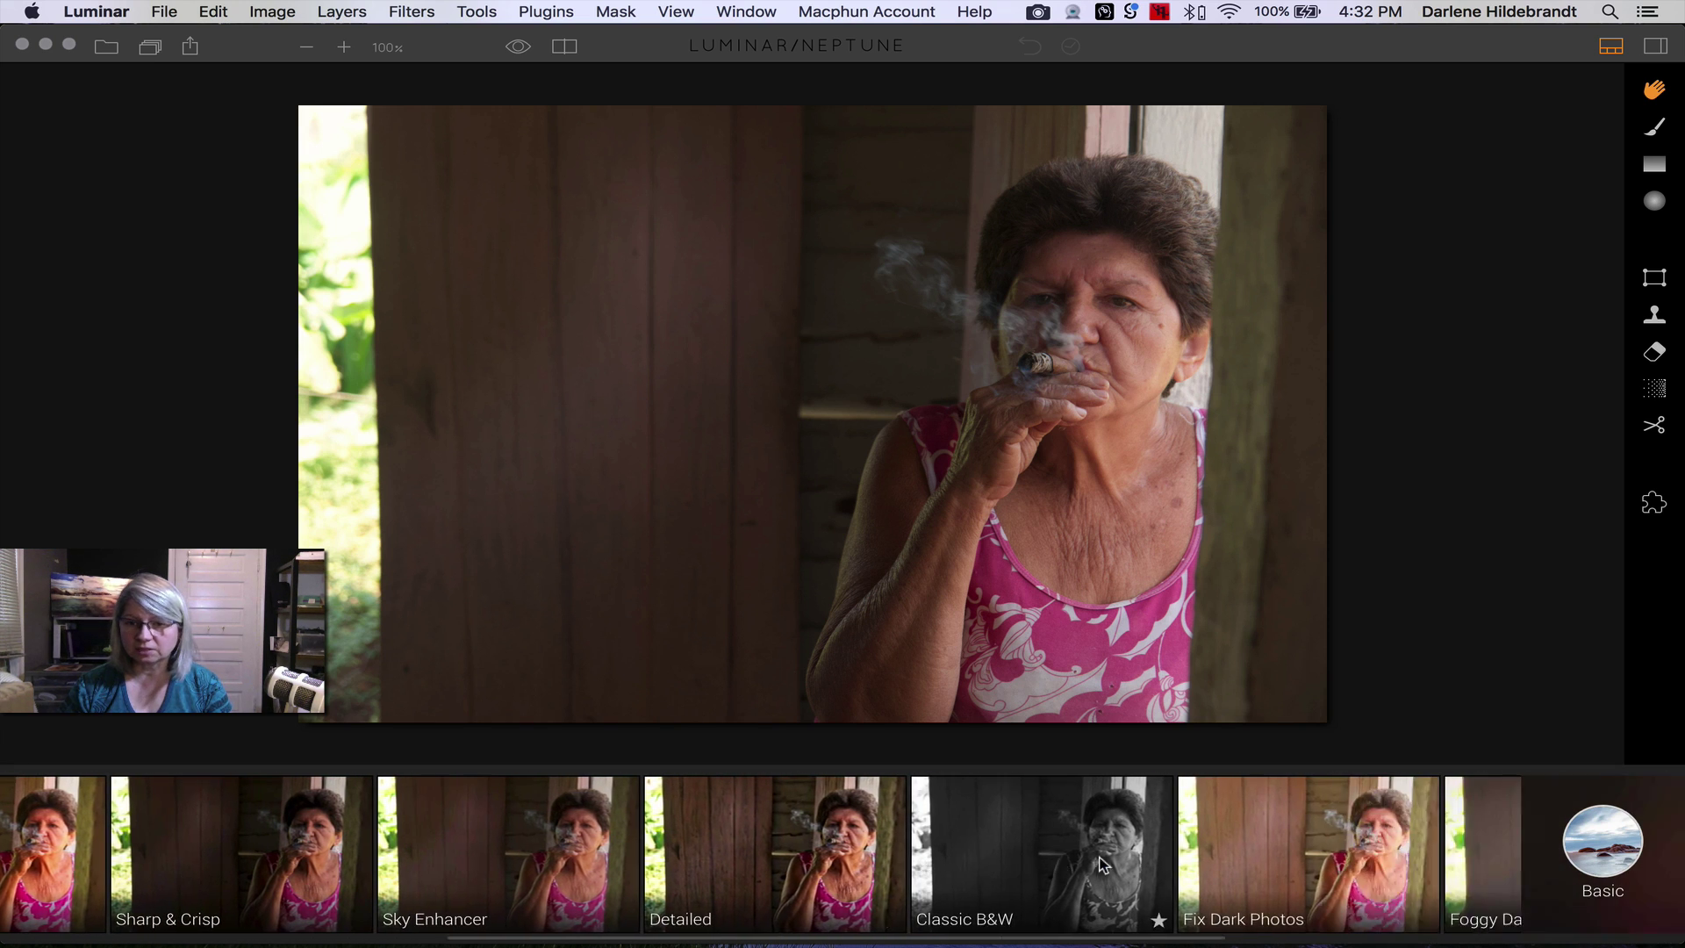
left_click(793, 851)
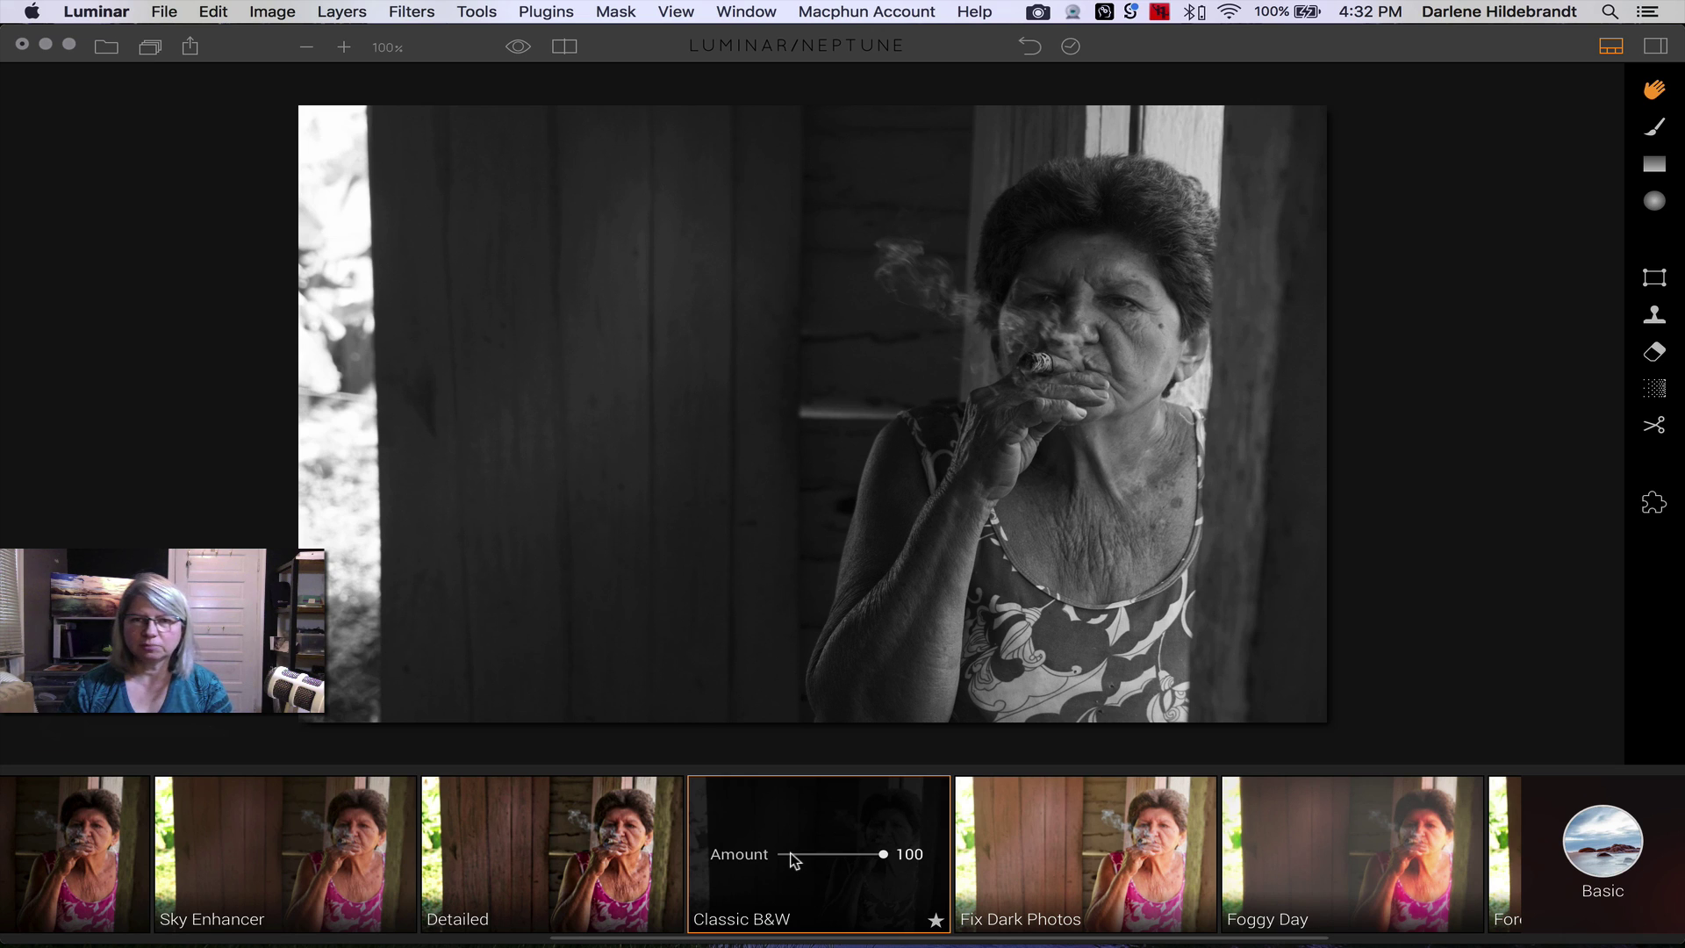
- Apply the Dramatic Look preset from the Dramatic category instead
left_click(1600, 839)
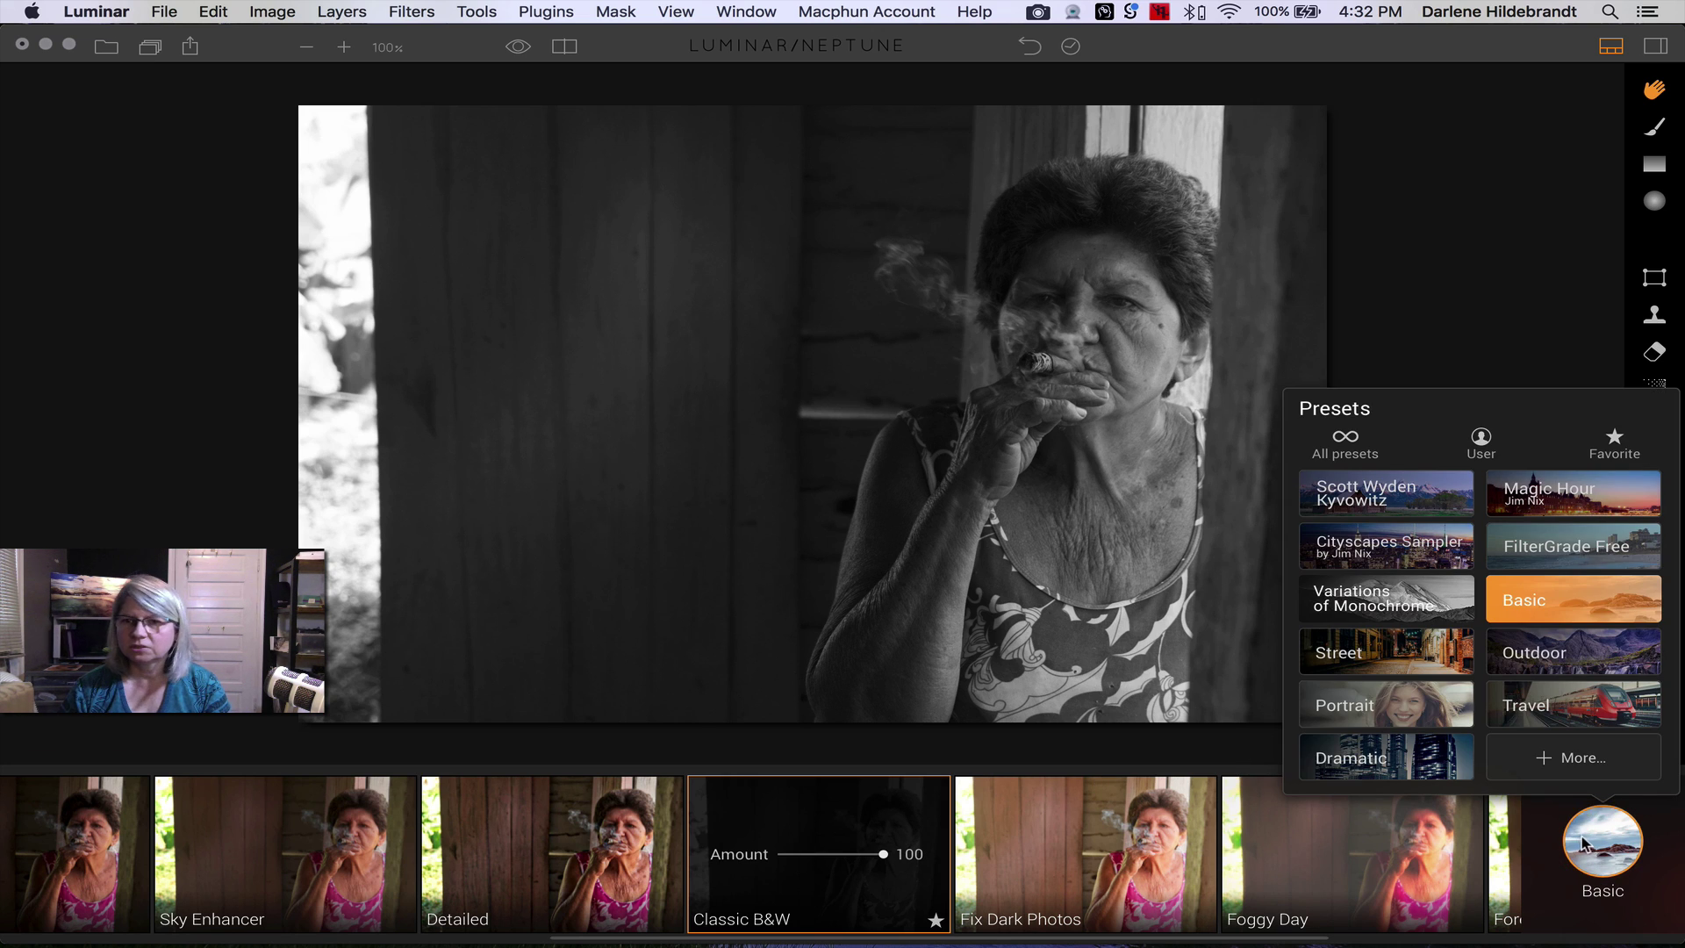
left_click(1343, 756)
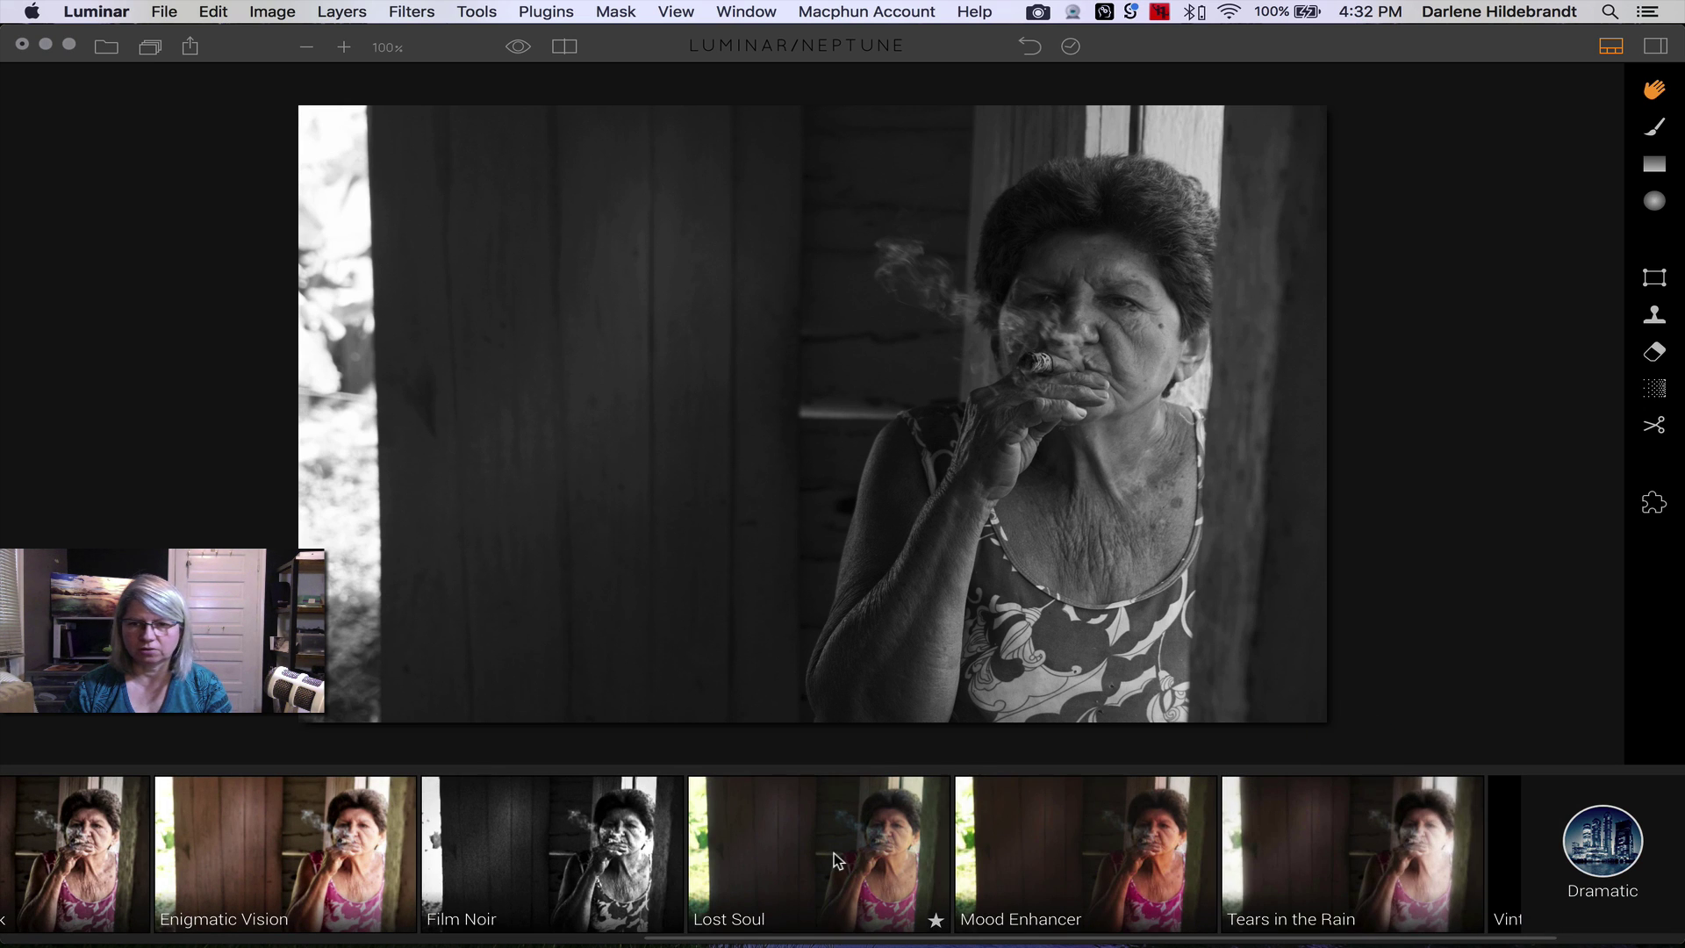
scroll(834, 851, "left", 5)
scroll(834, 858, "left", 5)
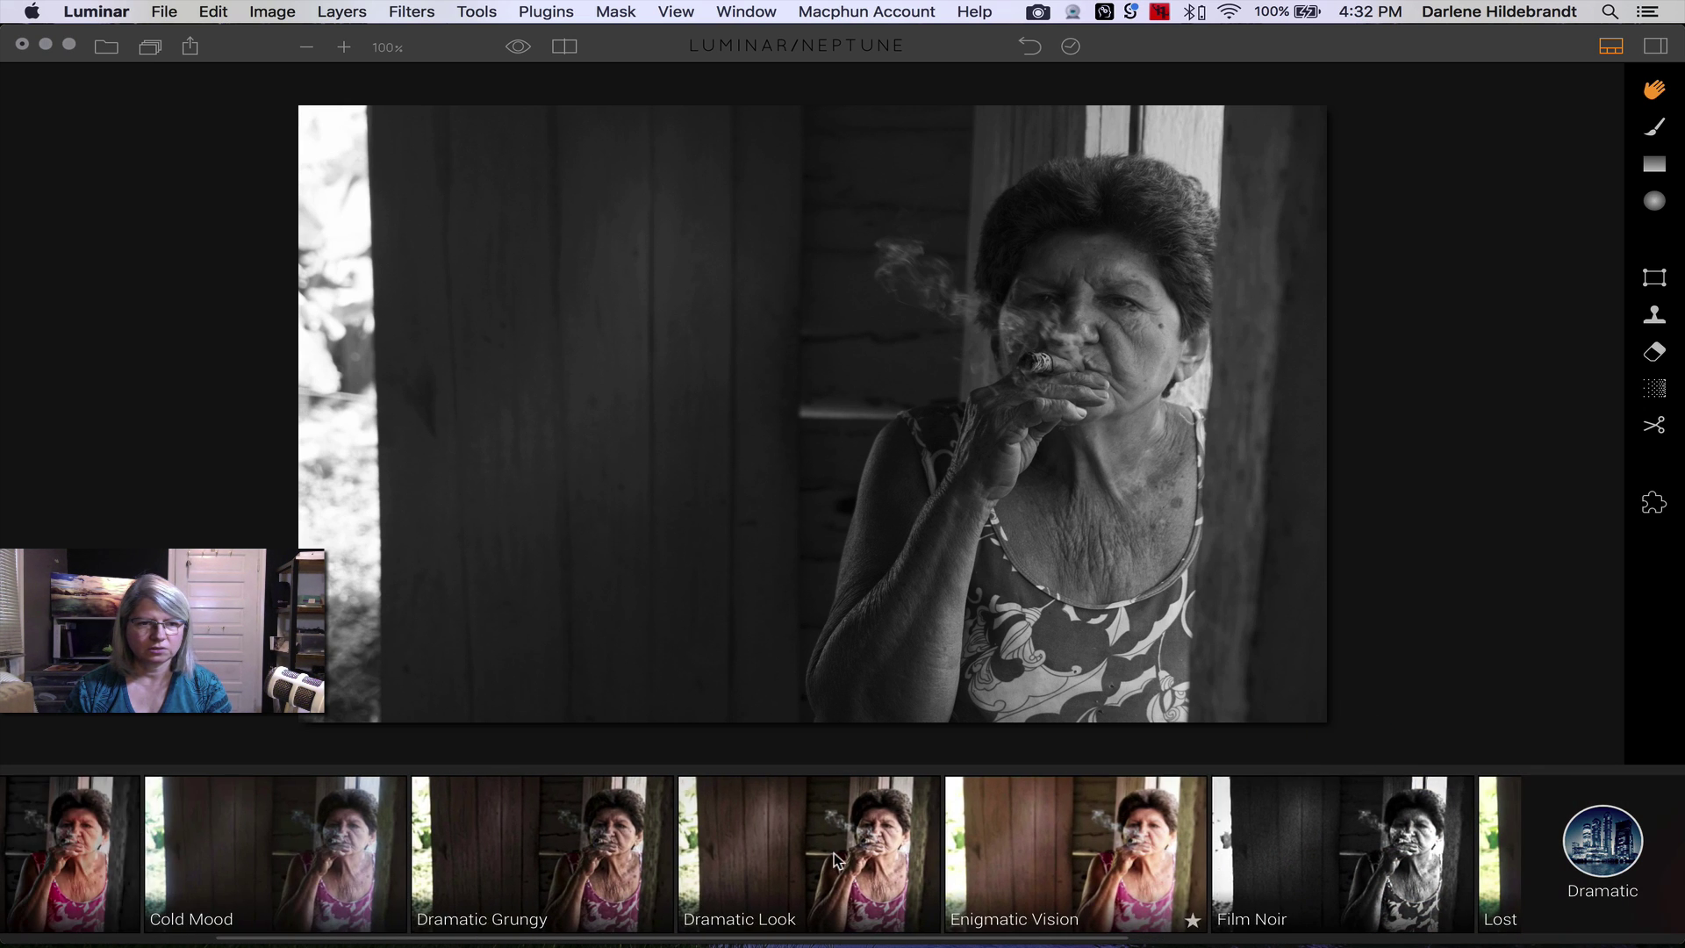
left_click(746, 830)
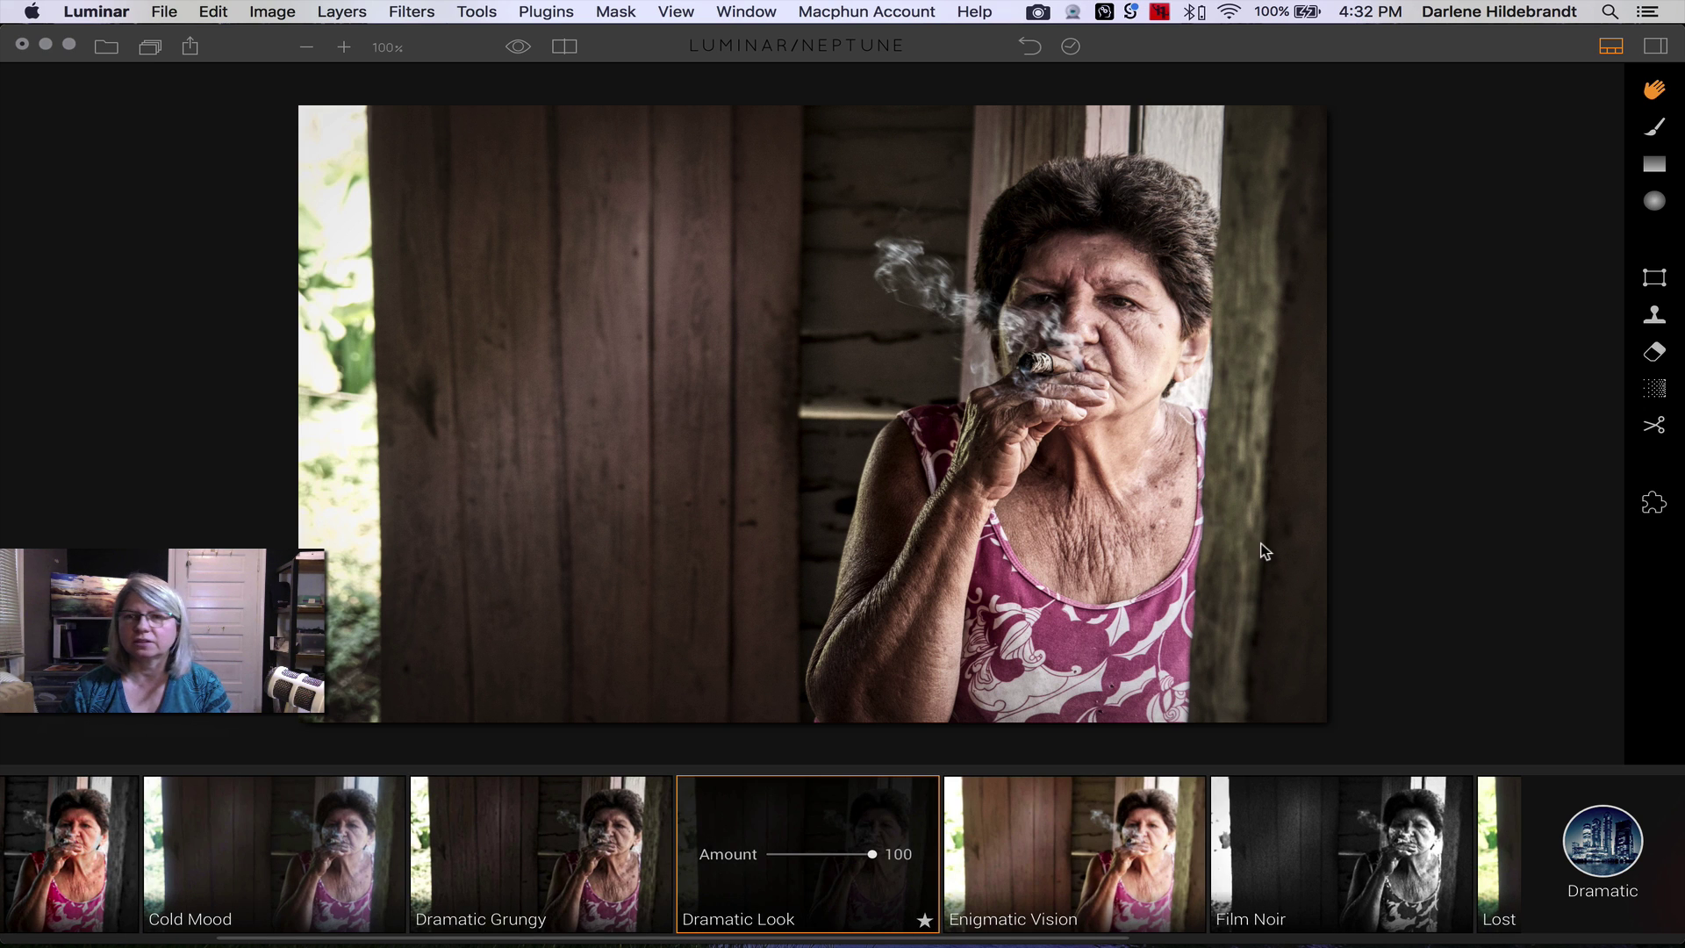
left_click(1655, 427)
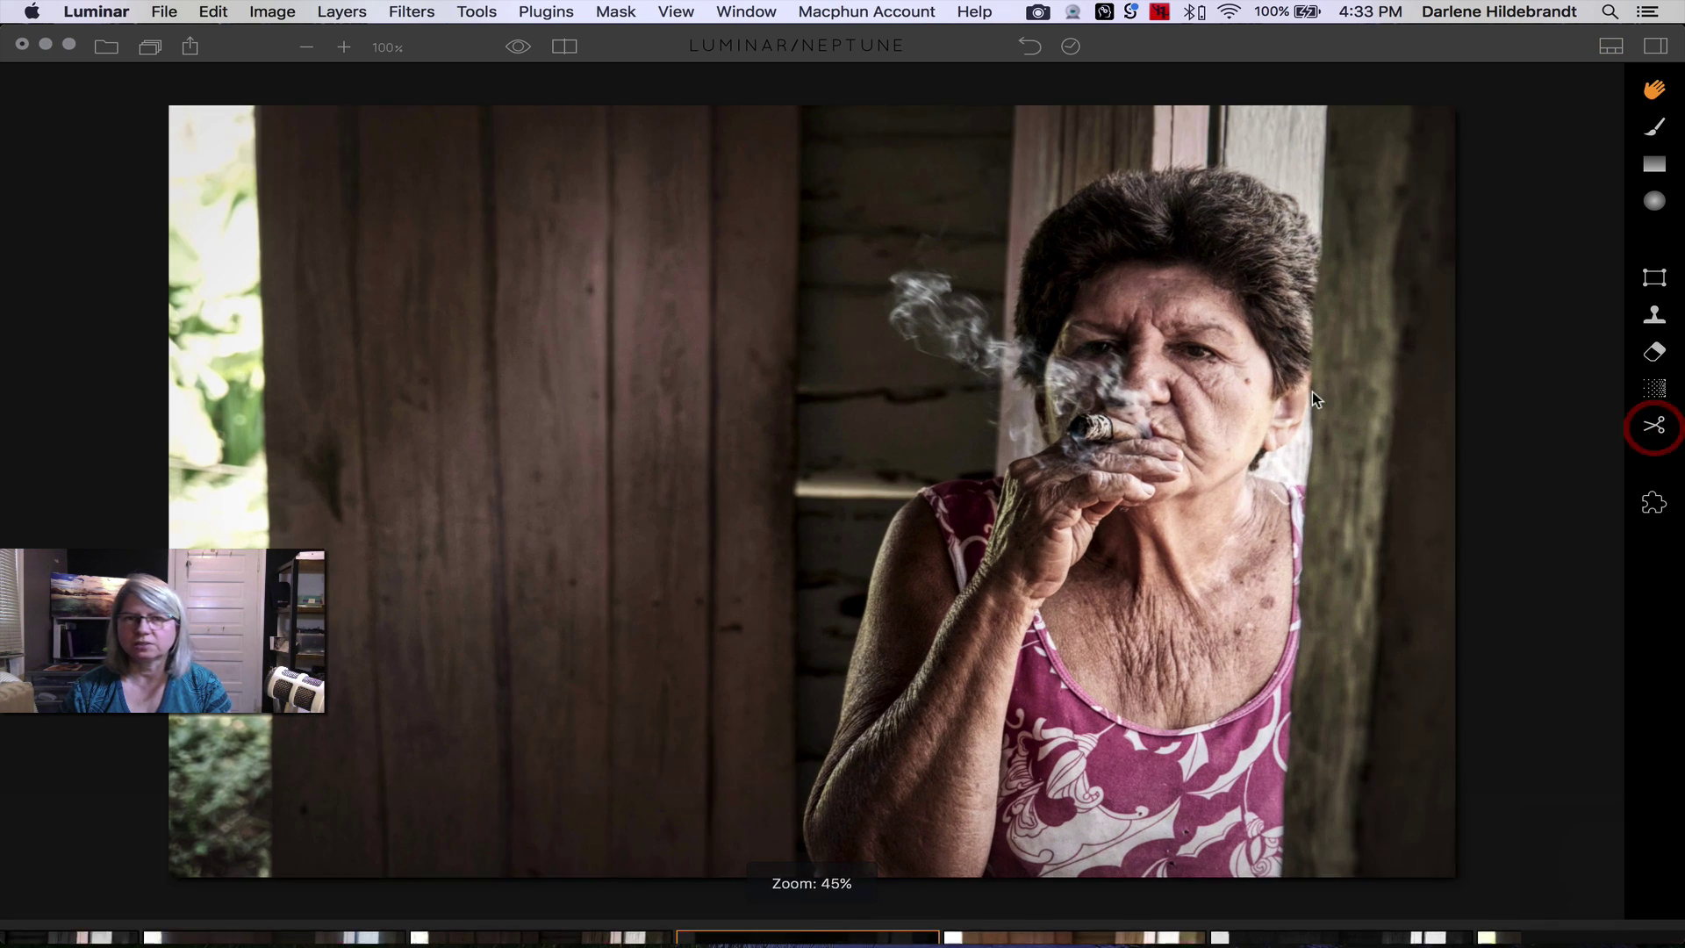
- Crop the portrait at a Free ratio to 4422 × 3050, trimming top and bottom
left_click_drag(150, 503, 211, 503)
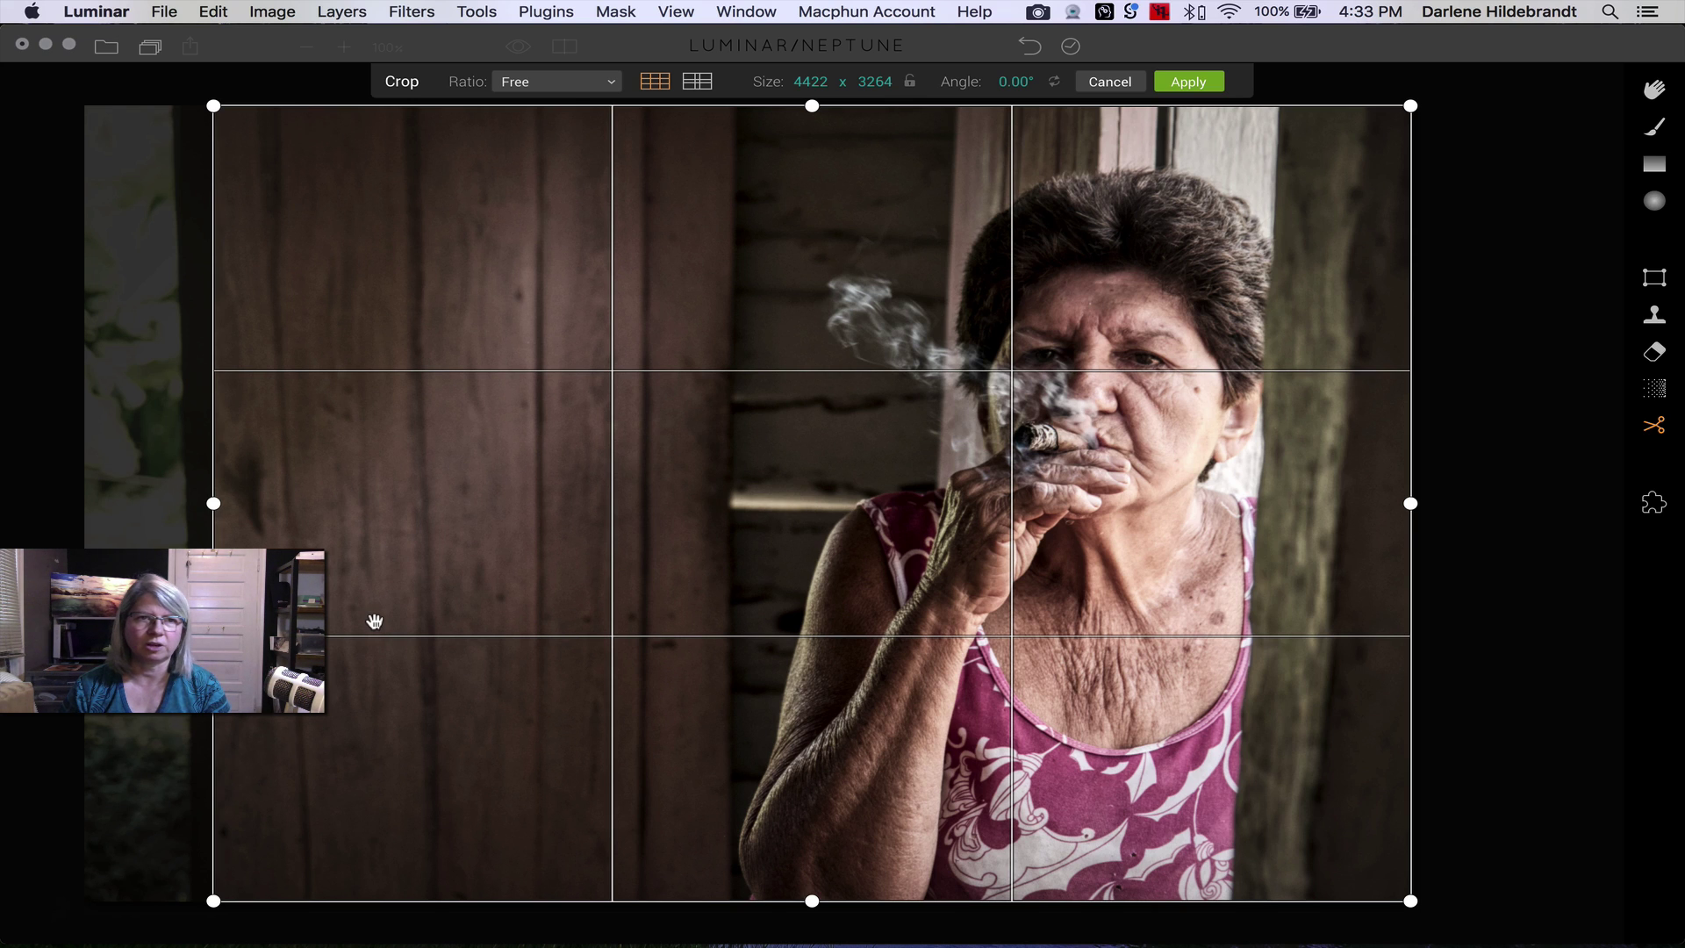
left_click(551, 85)
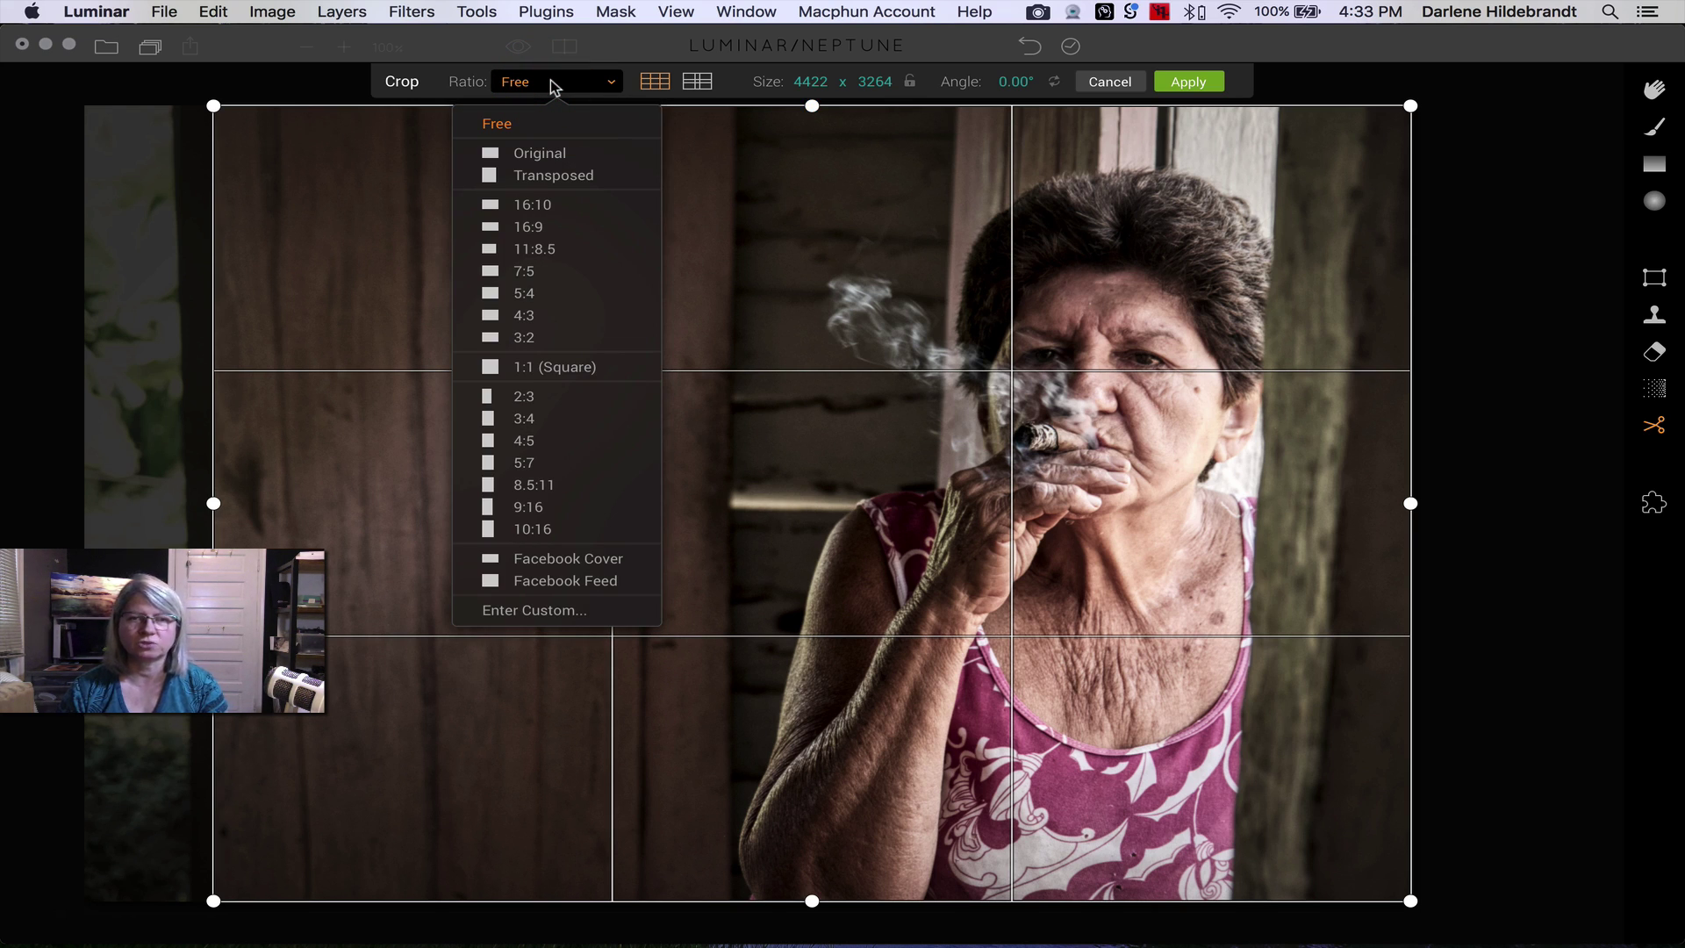
left_click(551, 85)
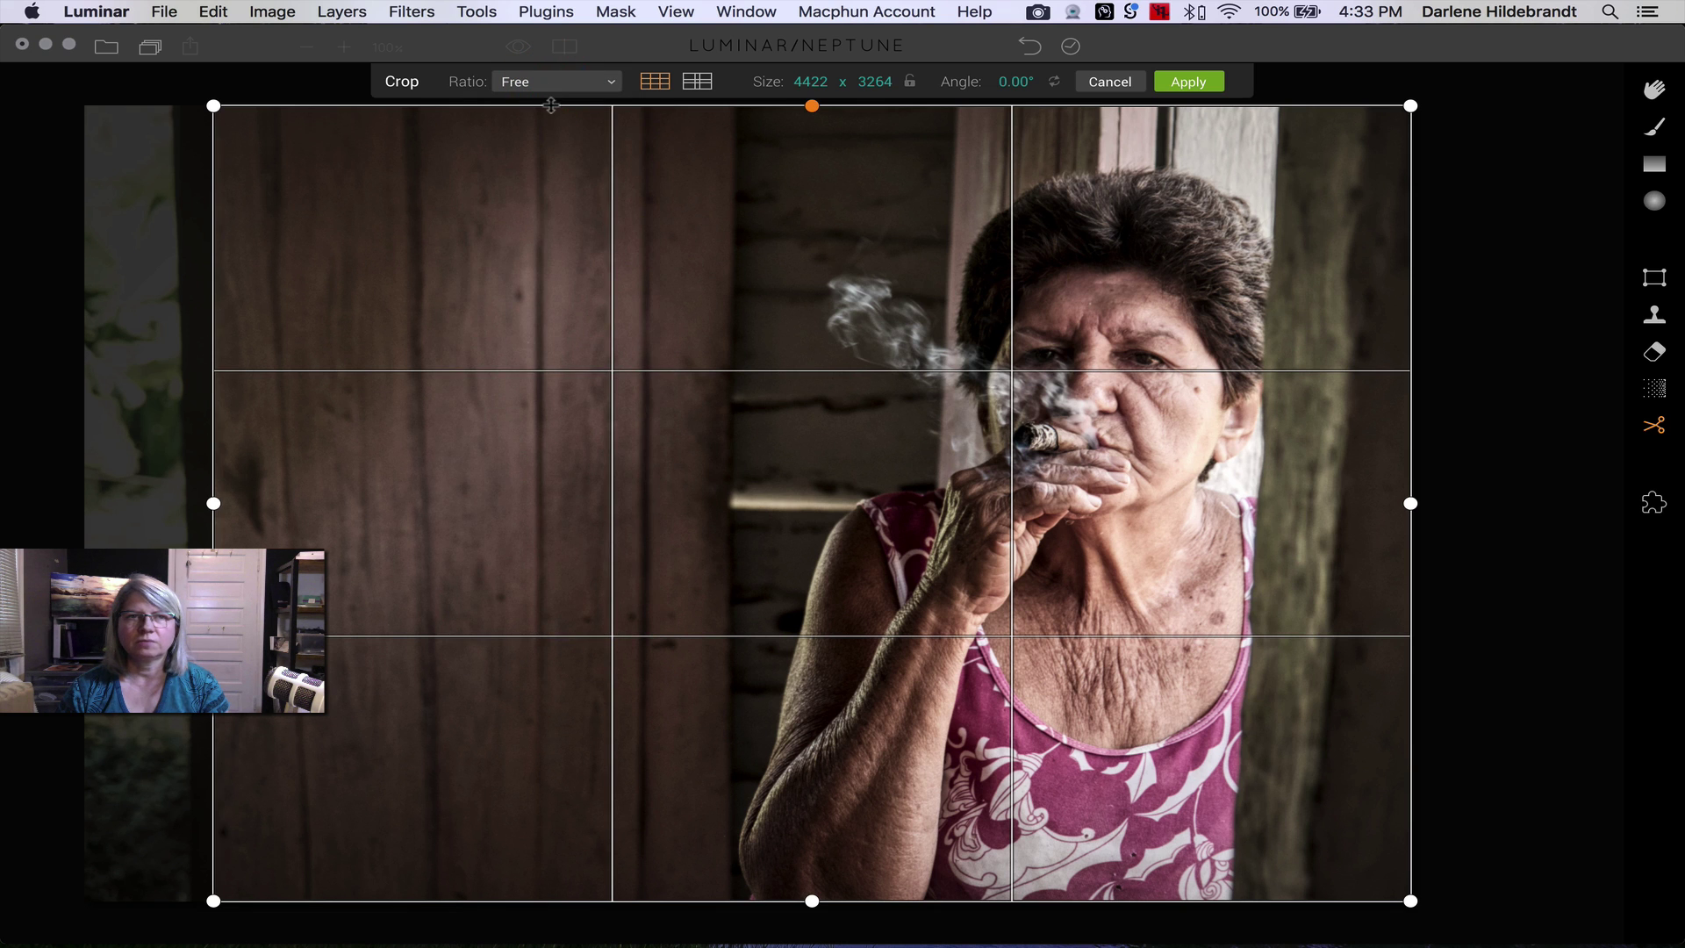
left_click_drag(551, 105, 551, 129)
left_click_drag(548, 138, 548, 113)
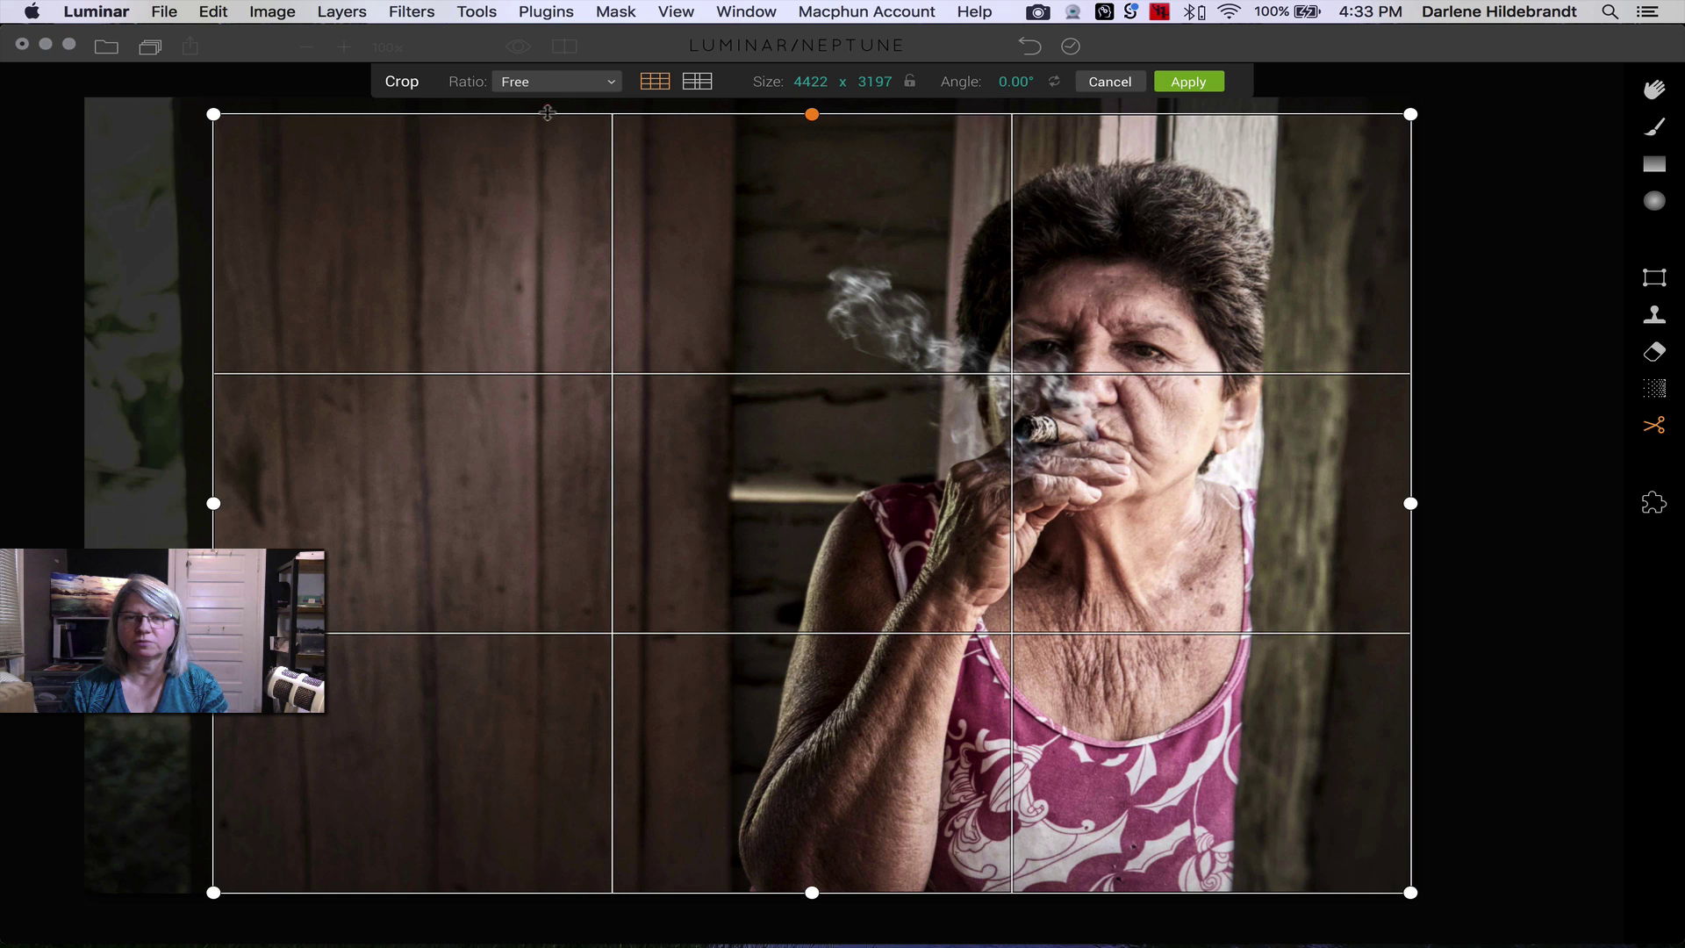
left_click_drag(813, 893, 811, 874)
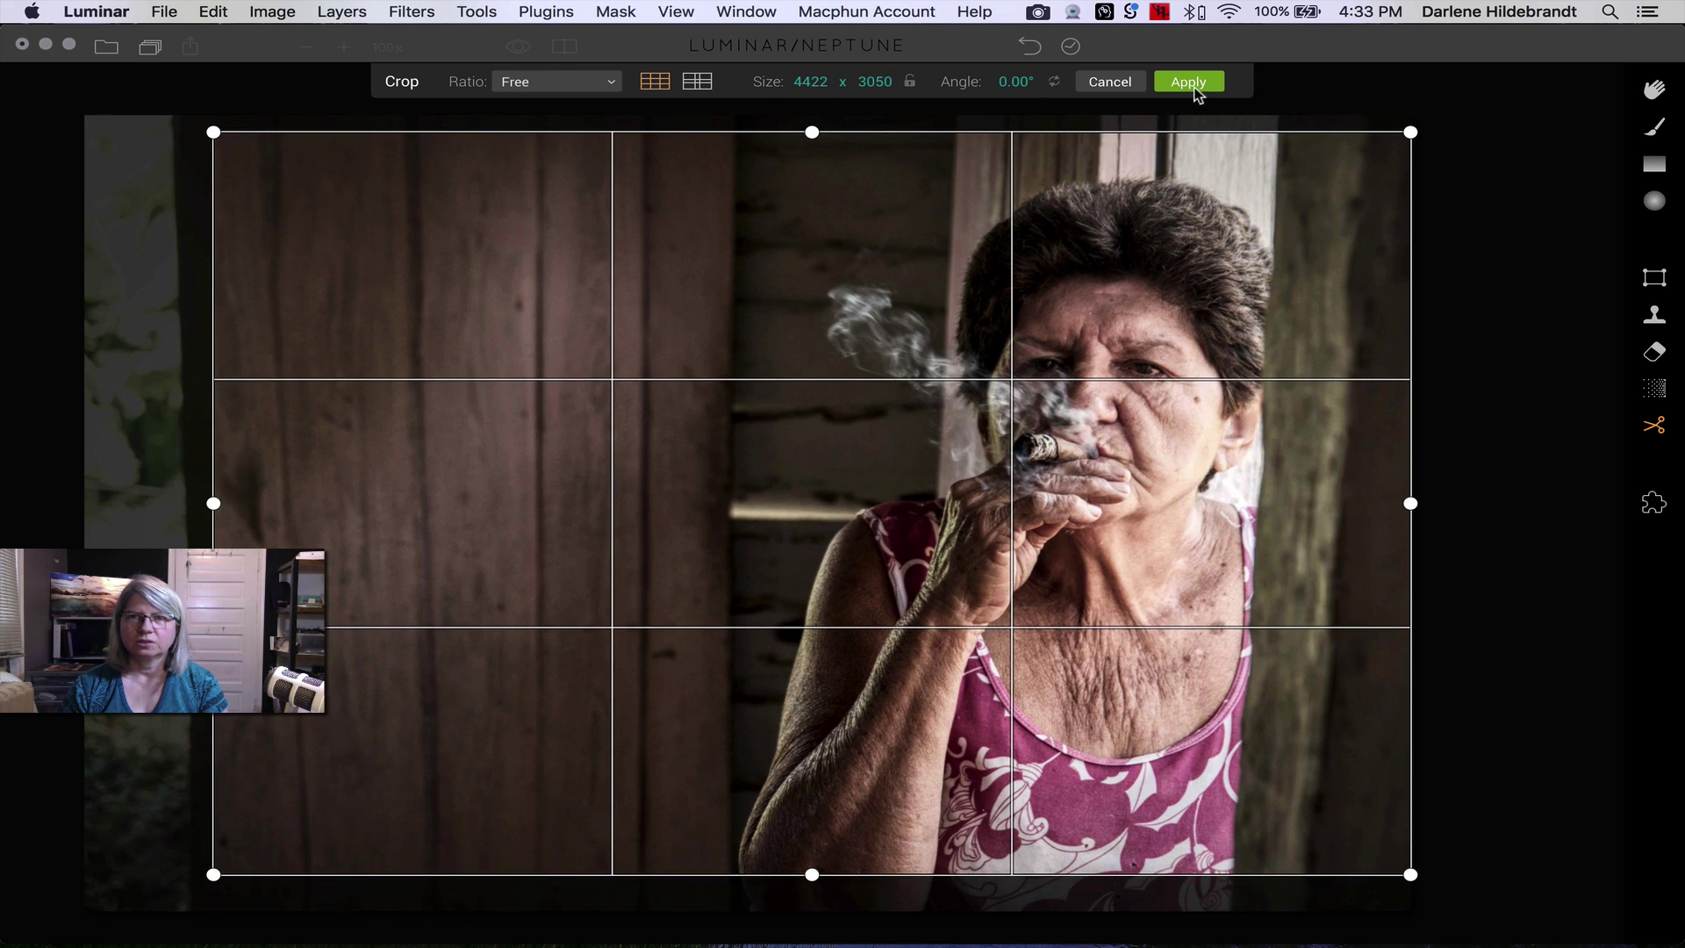
left_click(1194, 82)
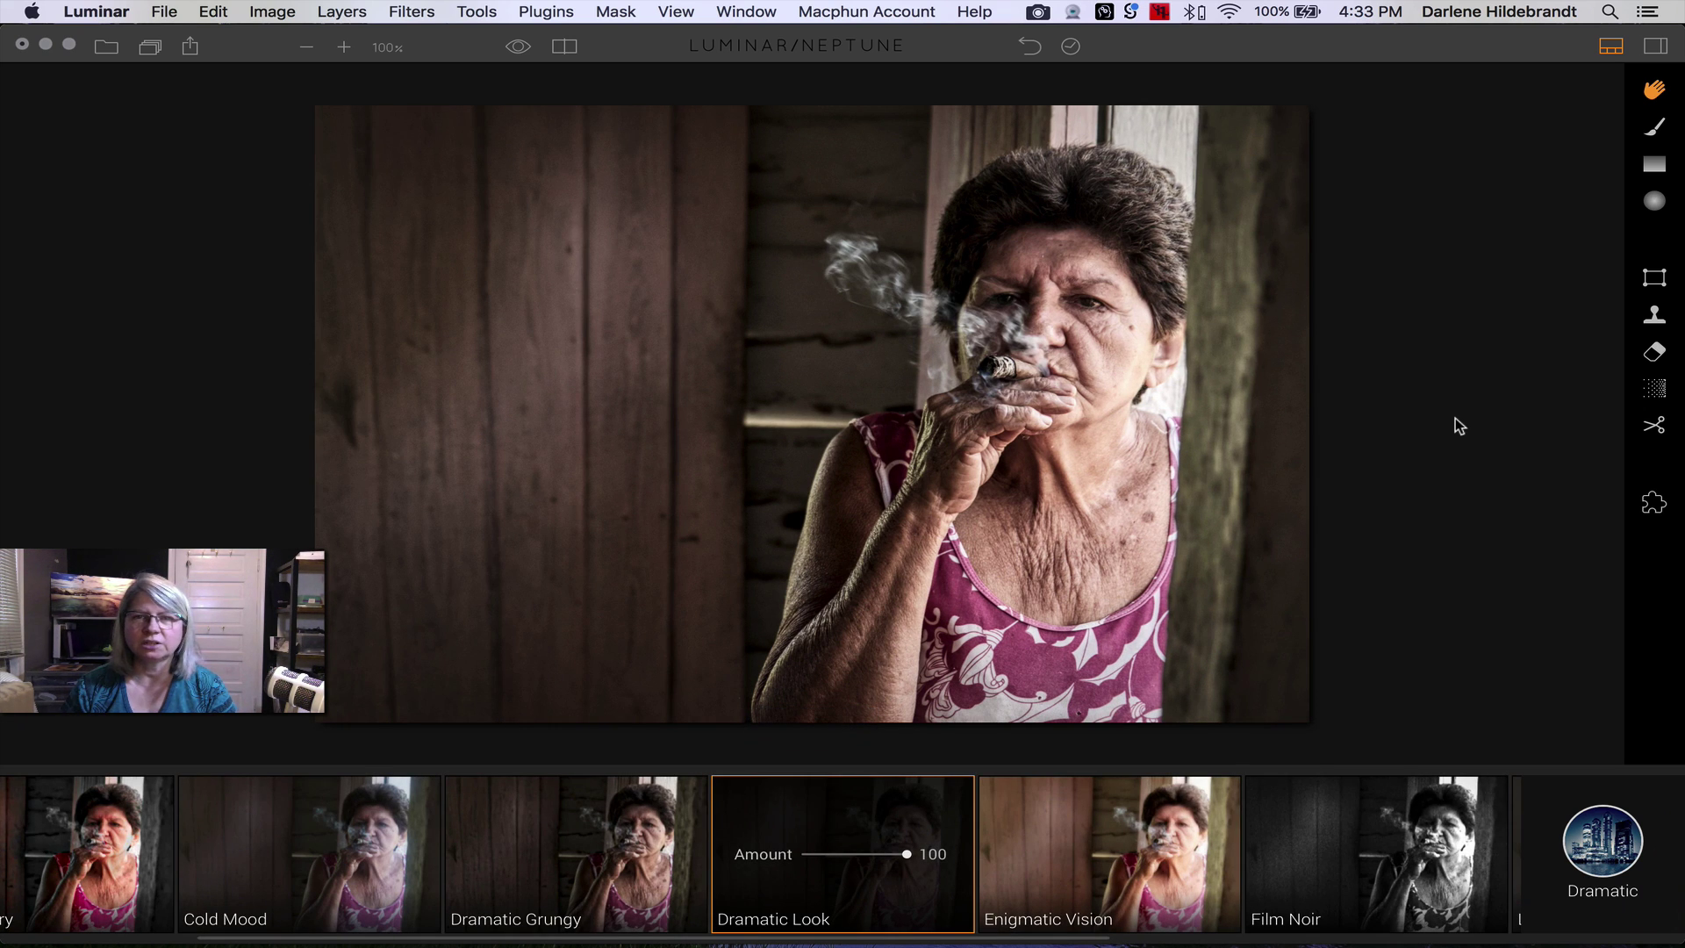
- Compare with the original, then show the side panel's Tone, Dramatic and Vignette filters
key("backslash")
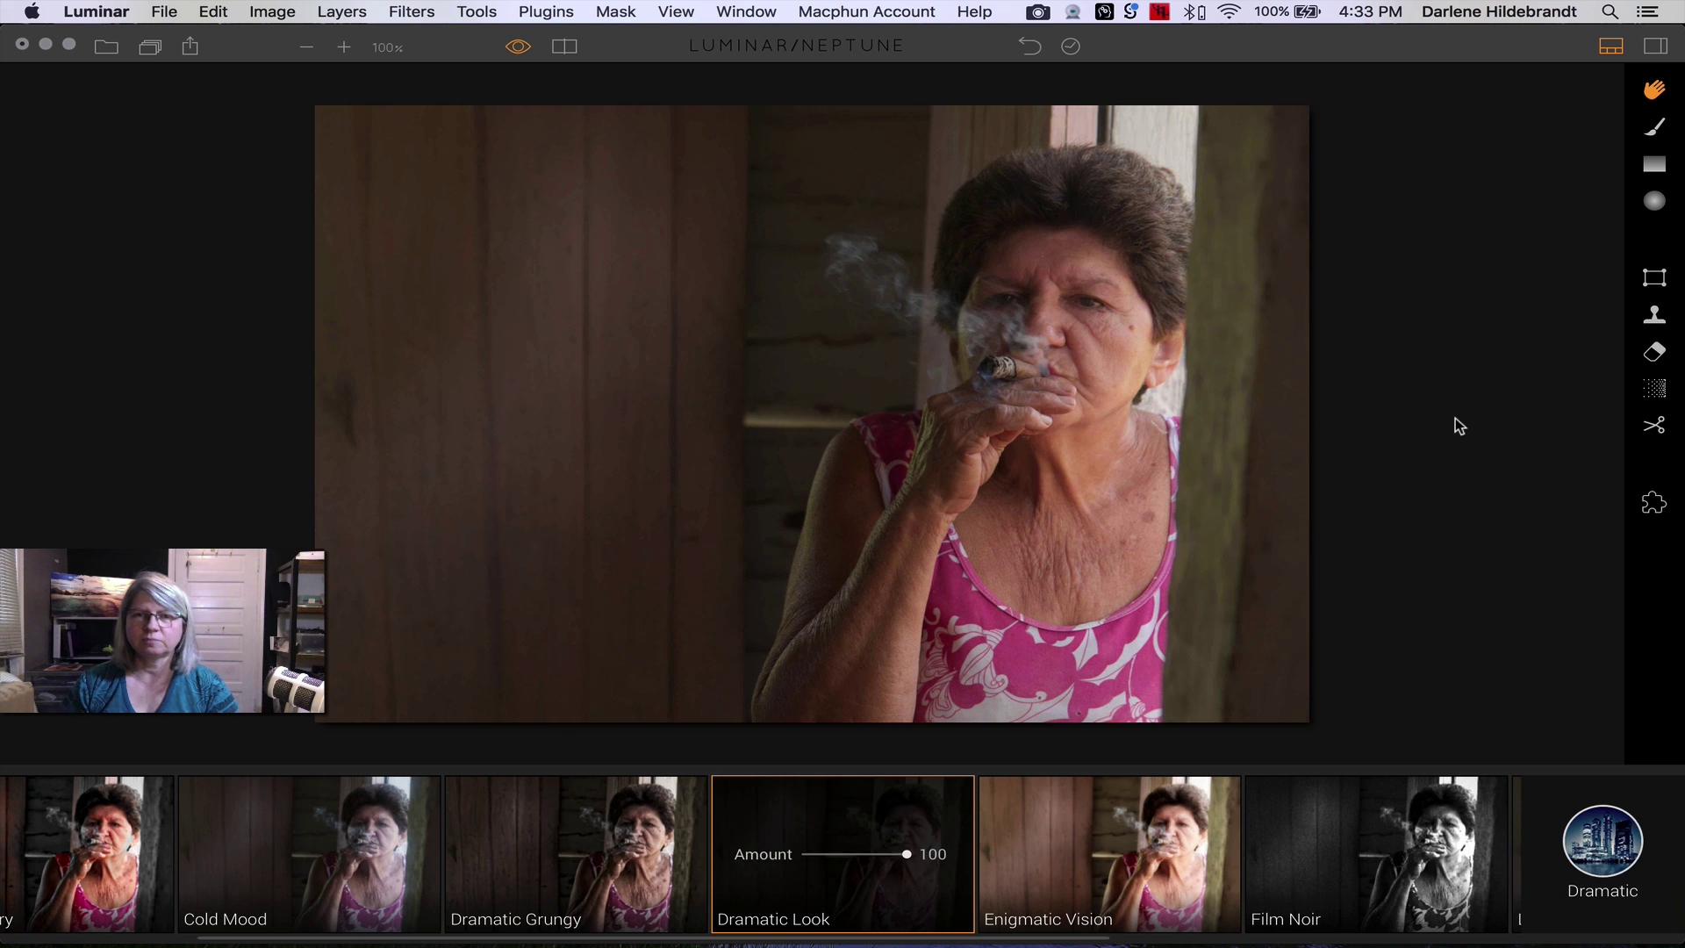
key("backslash")
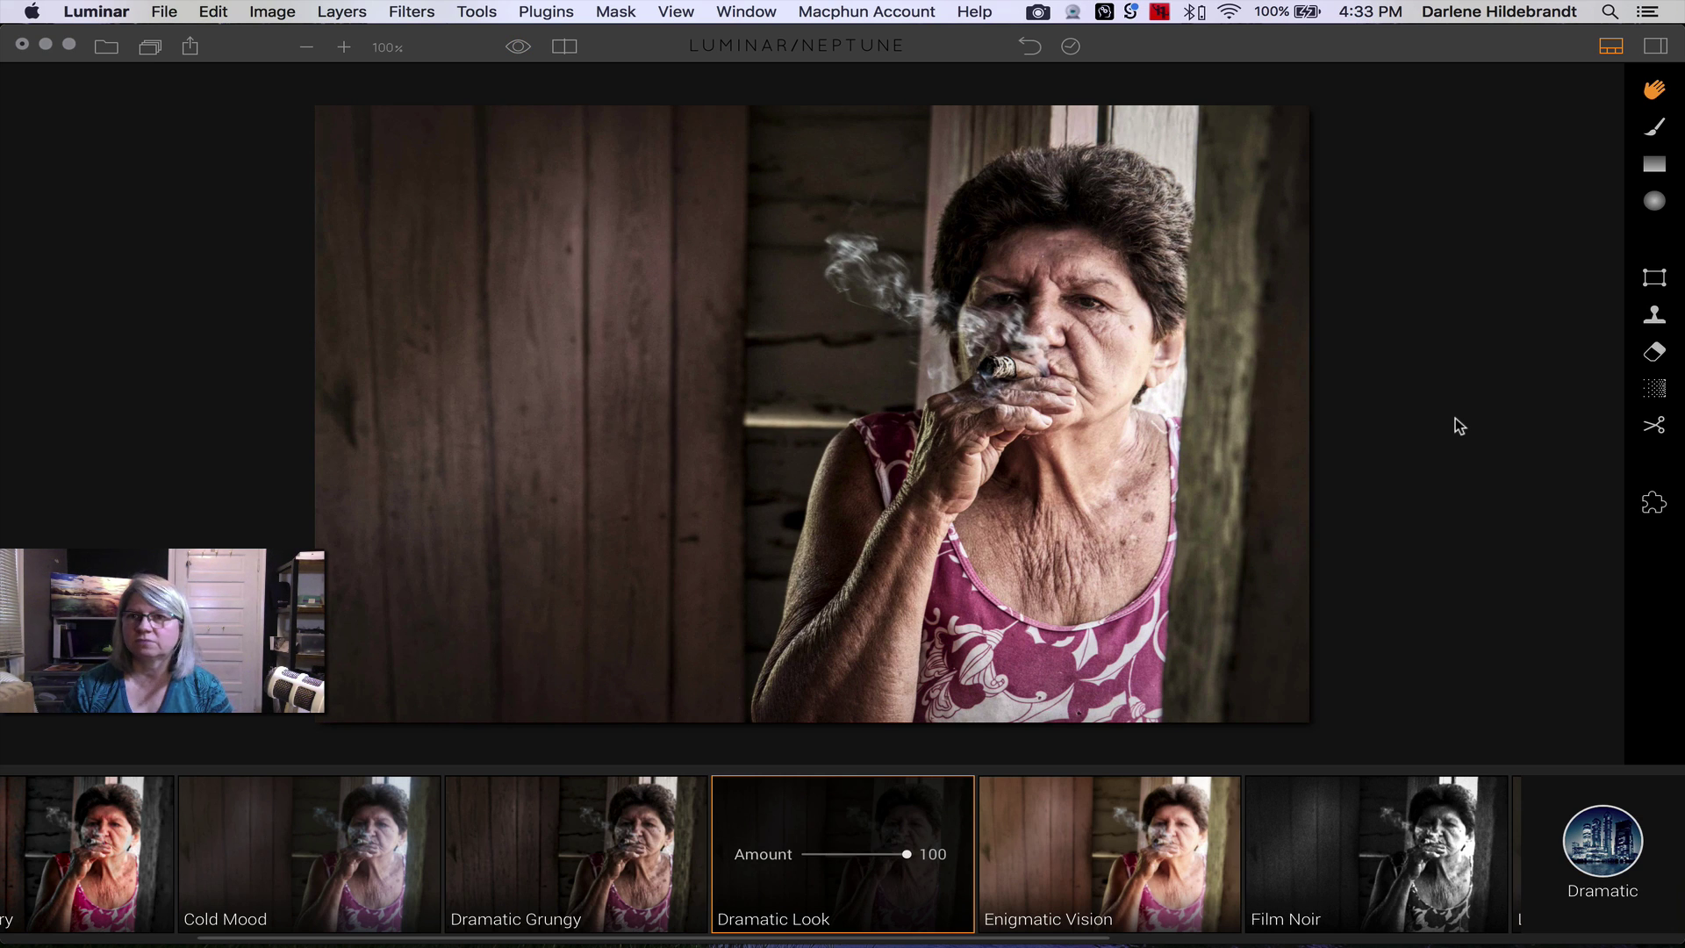
left_click(1656, 46)
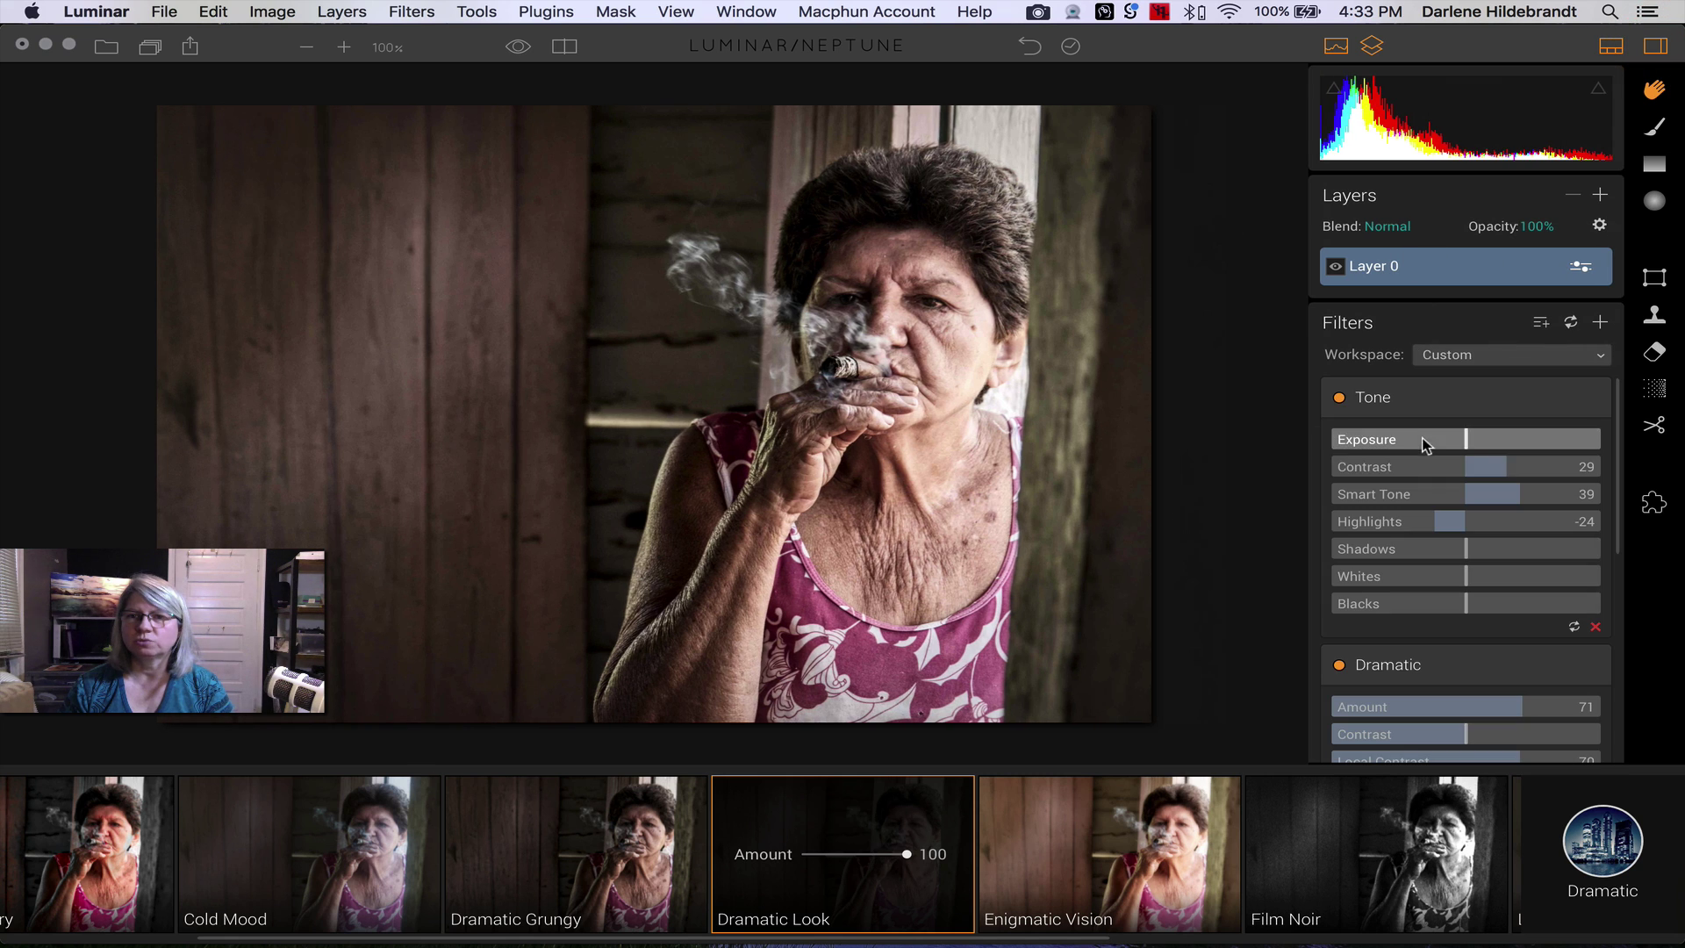
scroll(1434, 402, "down", 3)
scroll(1434, 402, "down", 5)
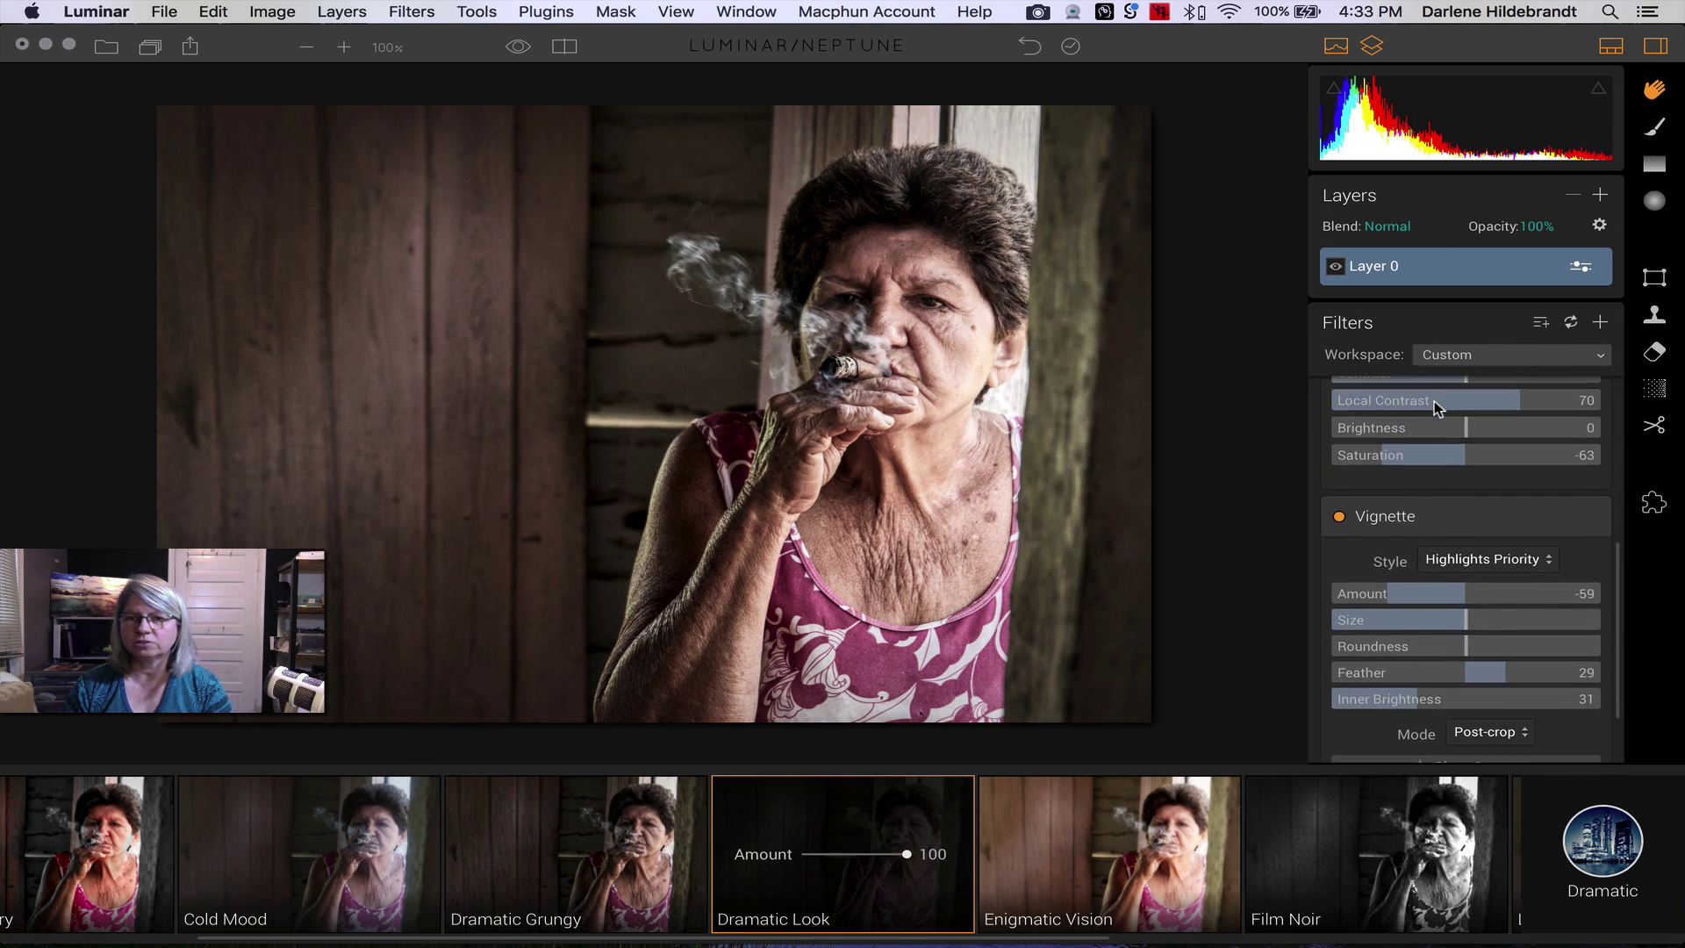
scroll(1434, 407, "up", 8)
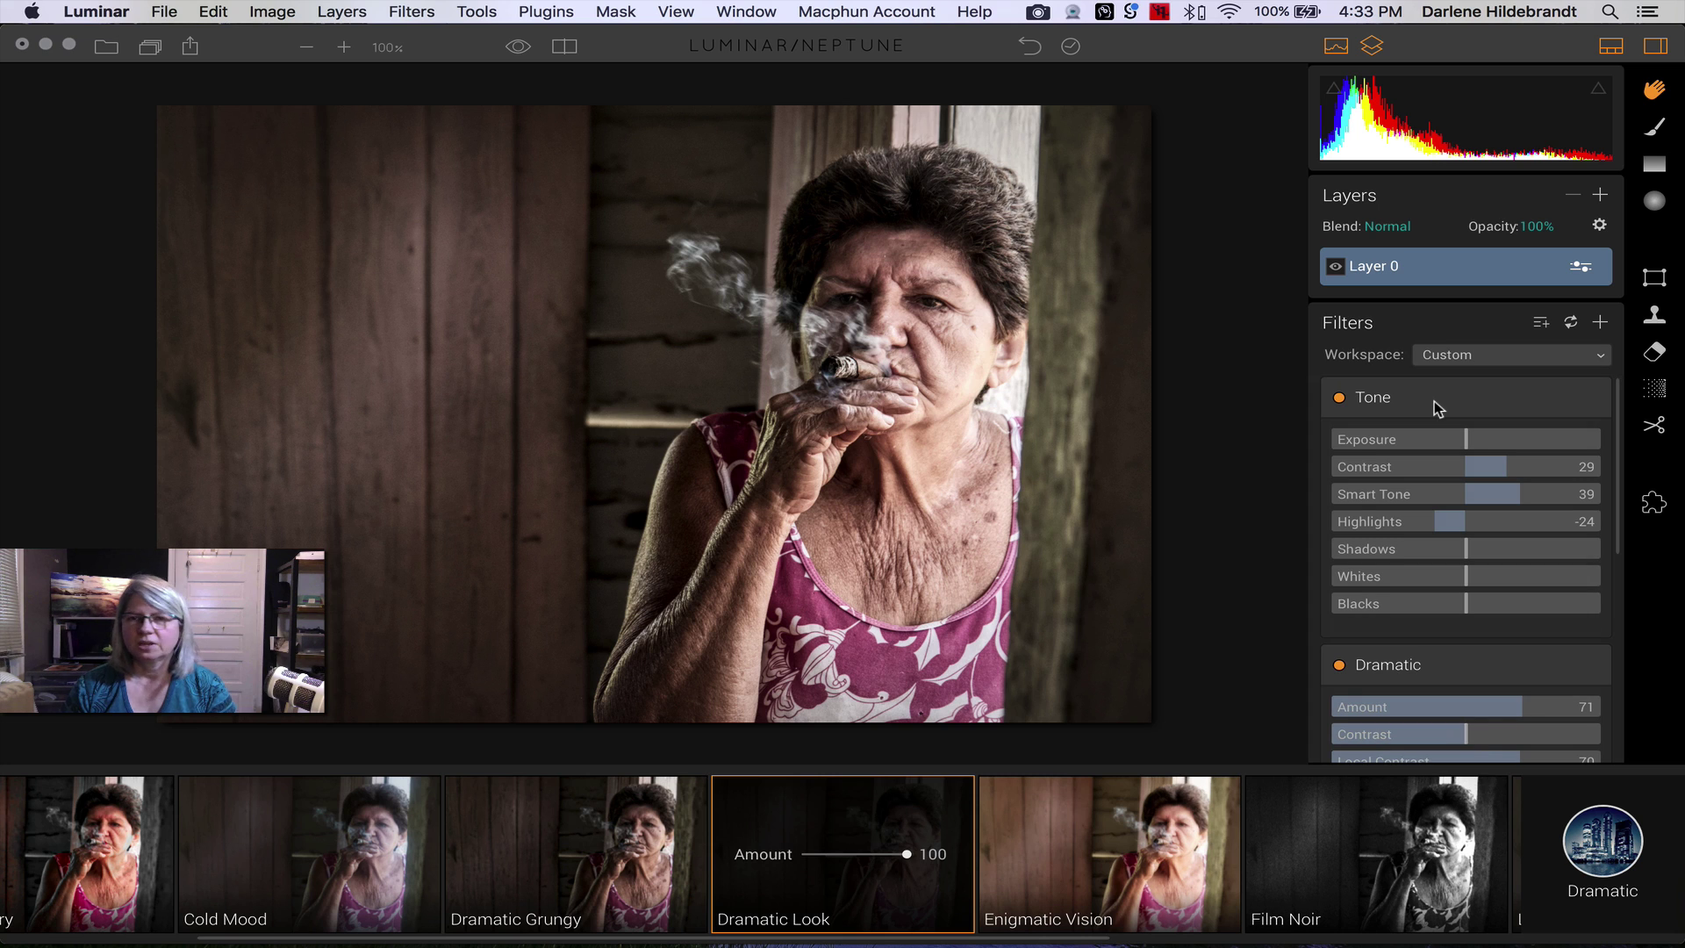
scroll(1434, 402, "down", 8)
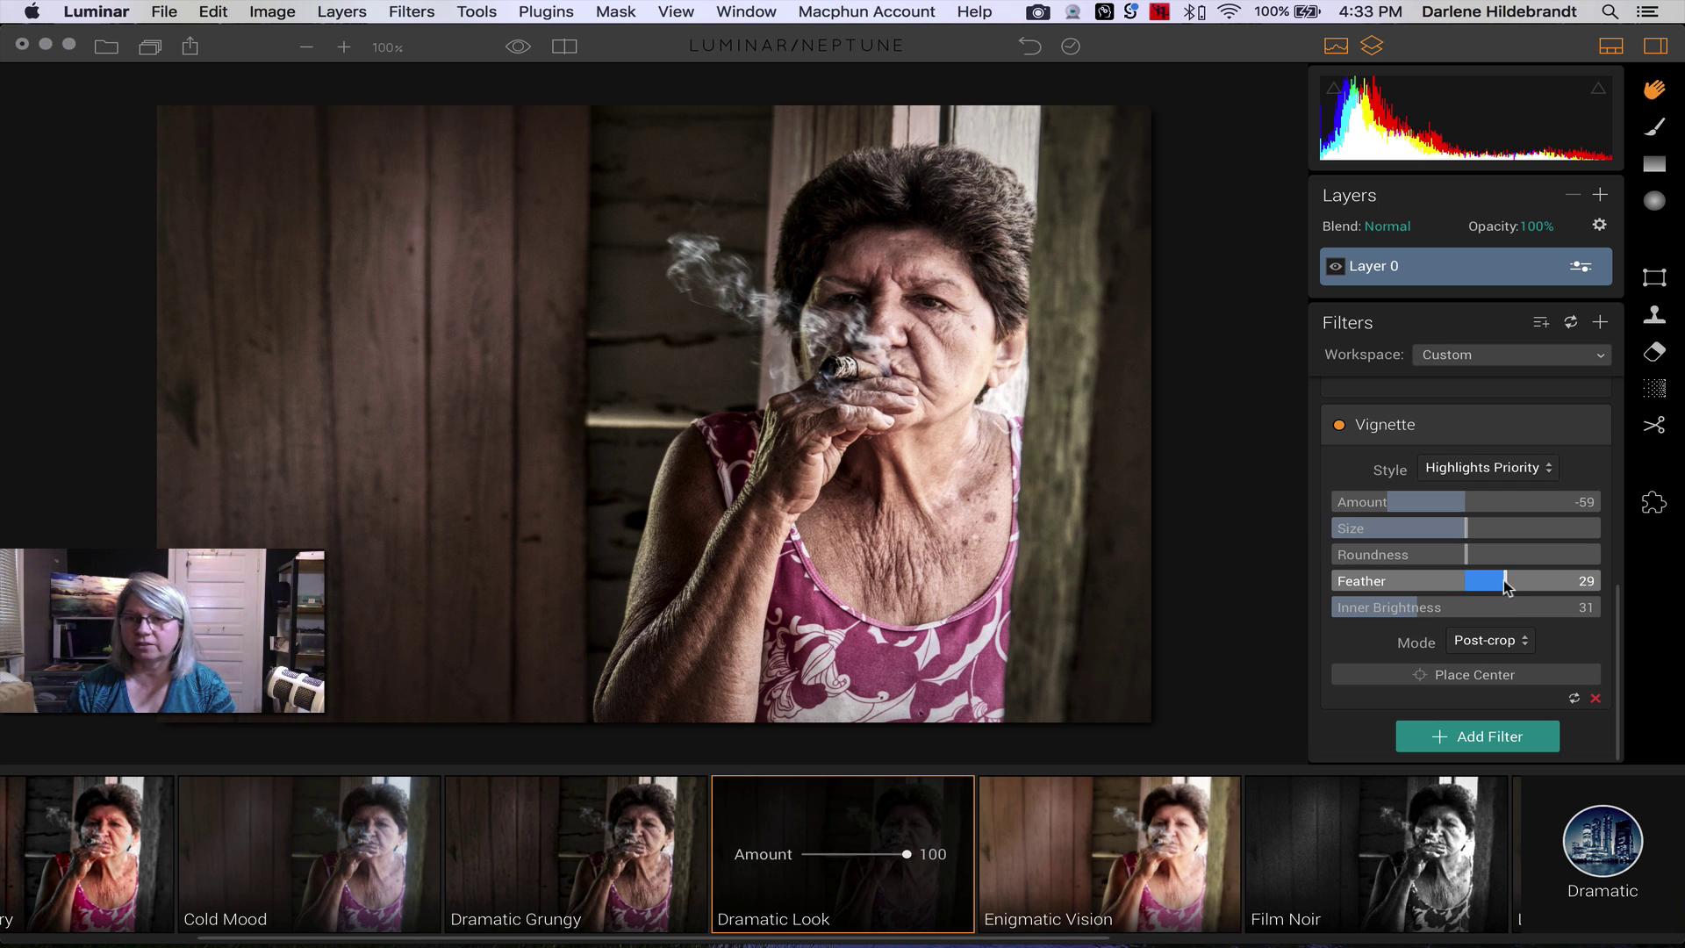
- Set the Vignette to Feather -100, Amount -71, Size 35 and Roundness 33
left_click_drag(1498, 581, 1316, 583)
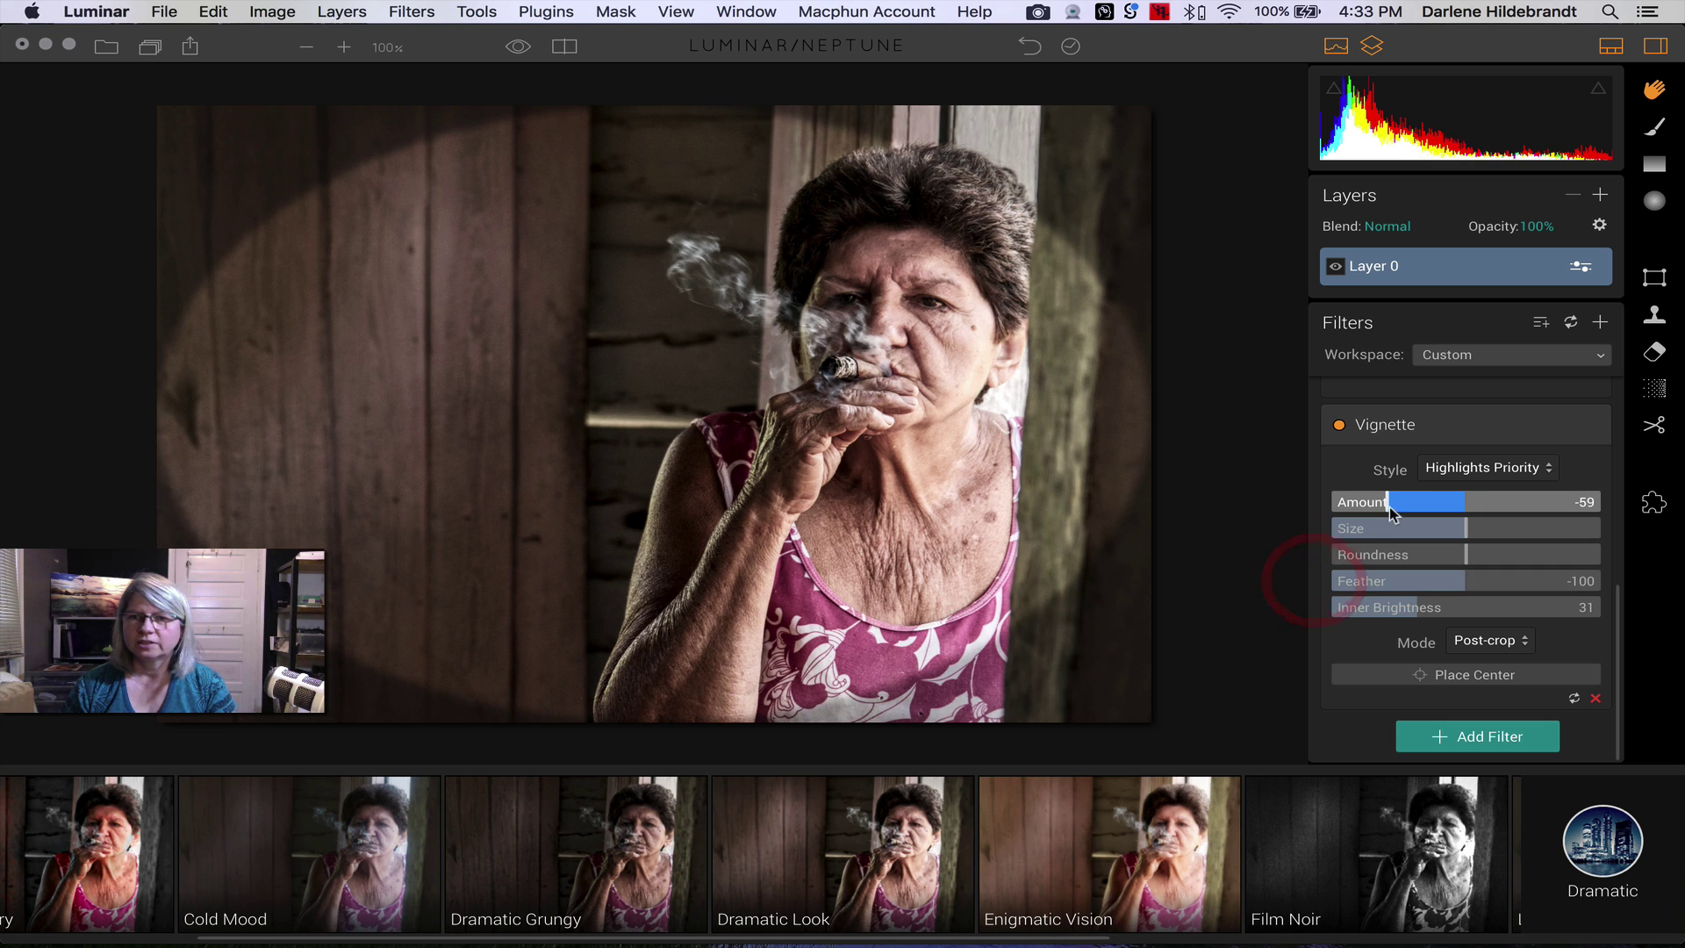
left_click_drag(1387, 504, 1372, 505)
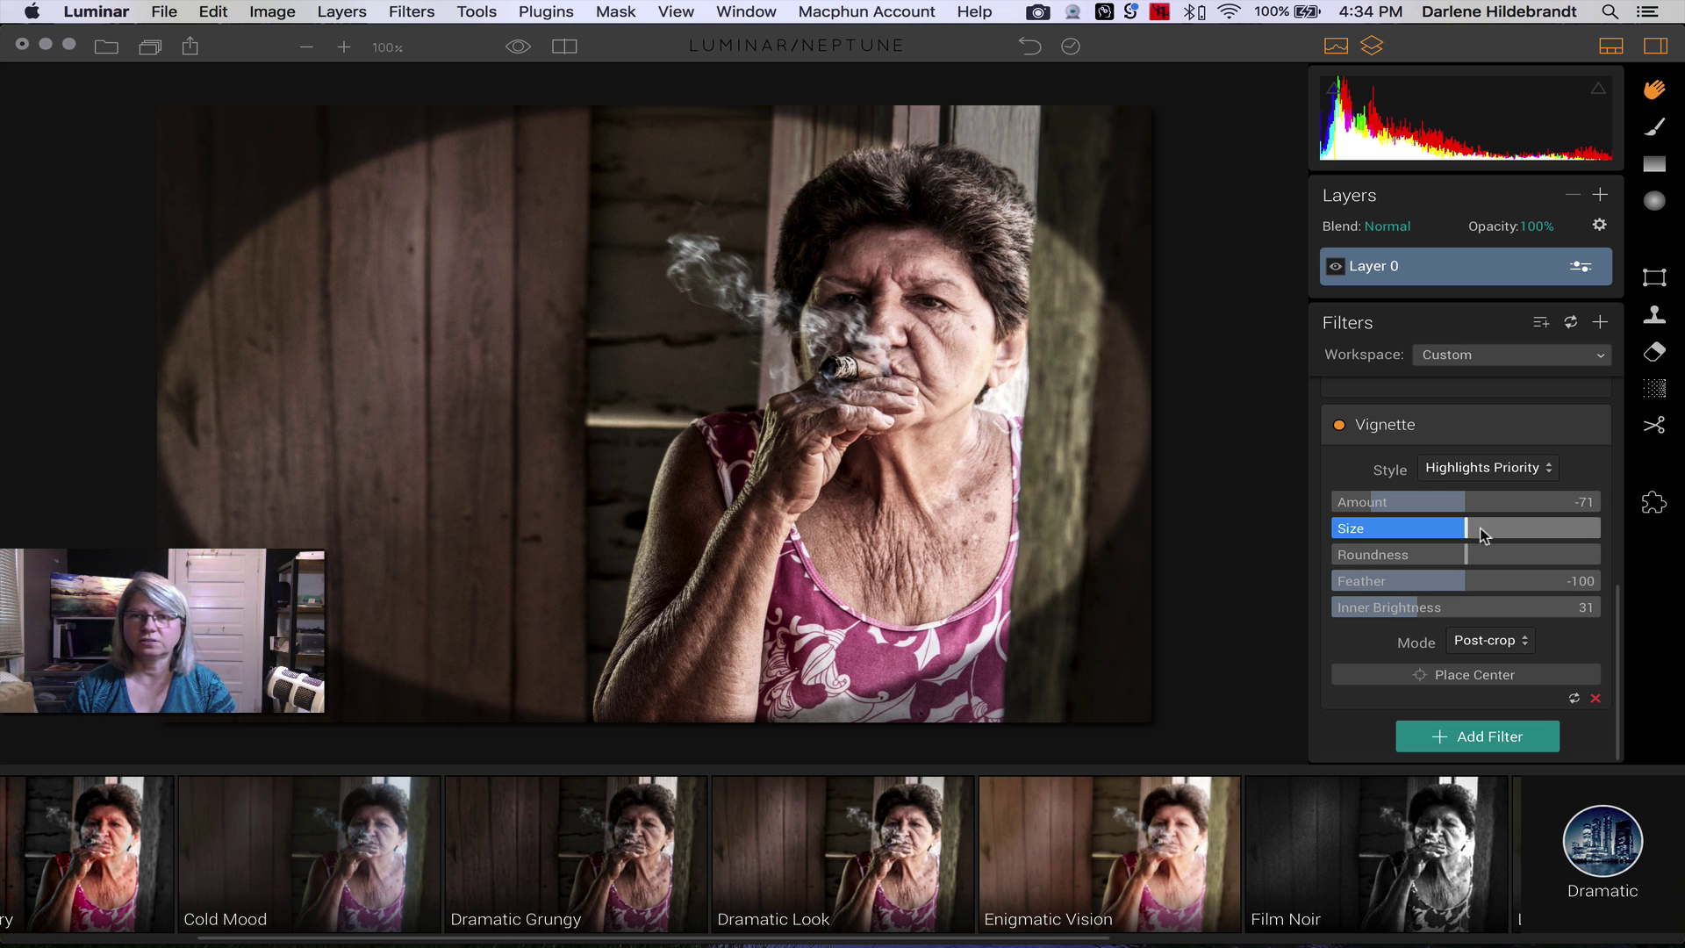
mouse_move(1481, 535)
left_mouse_down()
mouse_move(1431, 525)
mouse_move(1542, 555)
mouse_move(1364, 544)
mouse_move(1510, 546)
left_mouse_up()
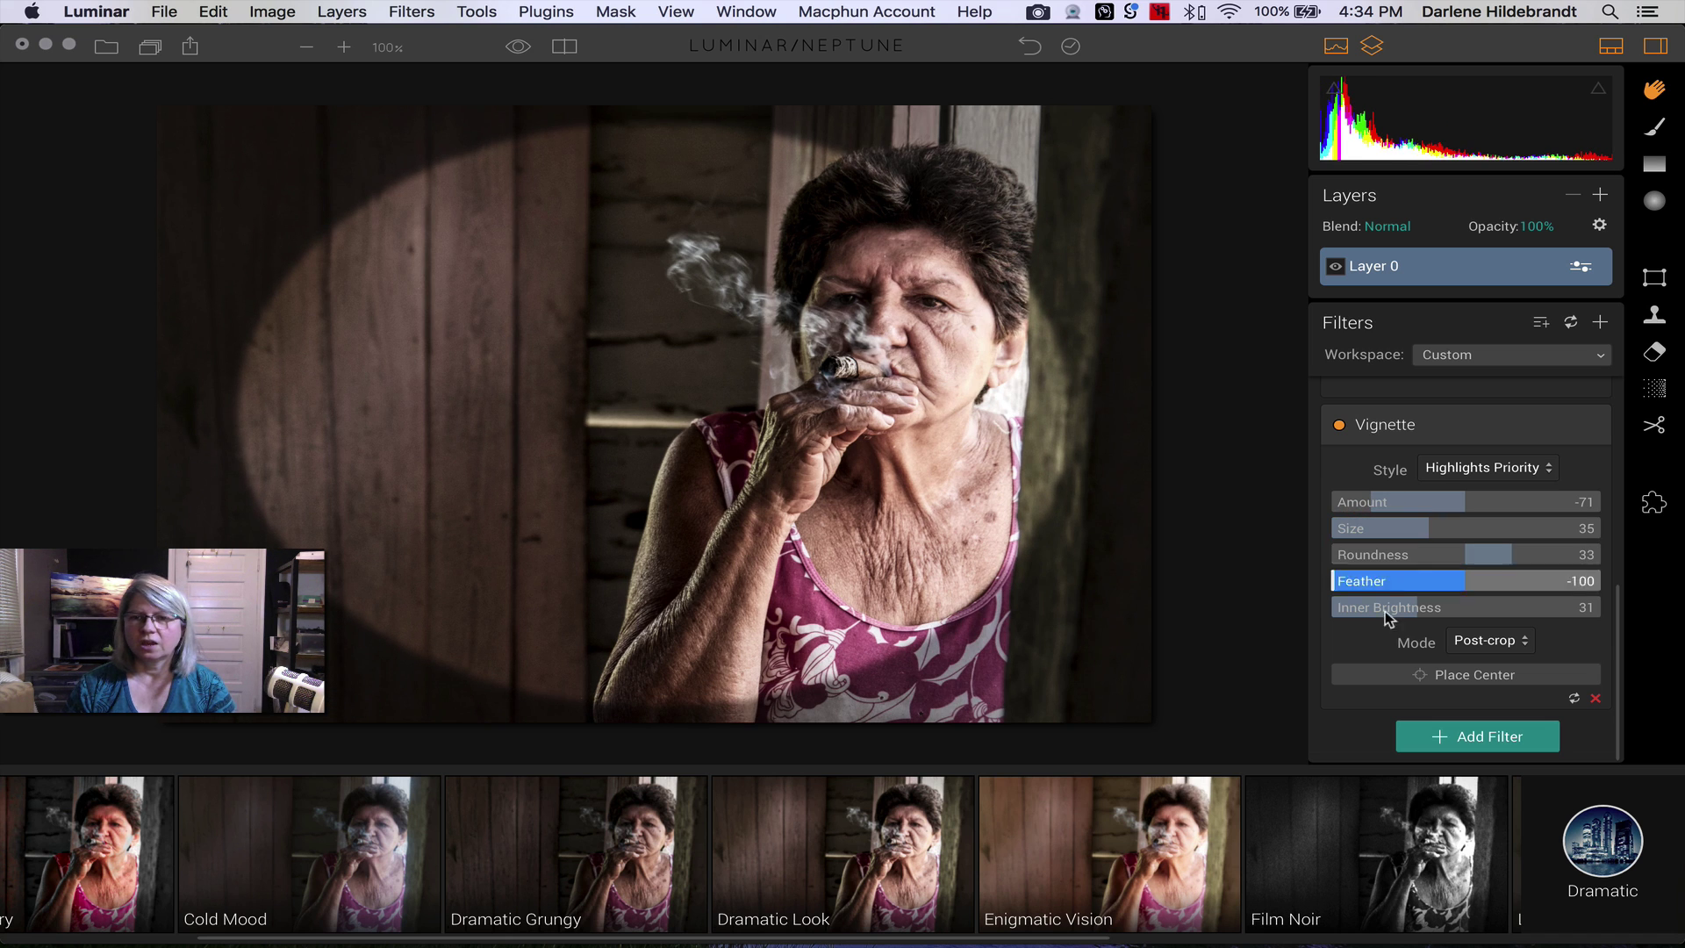
scroll(1446, 675, "up", 5)
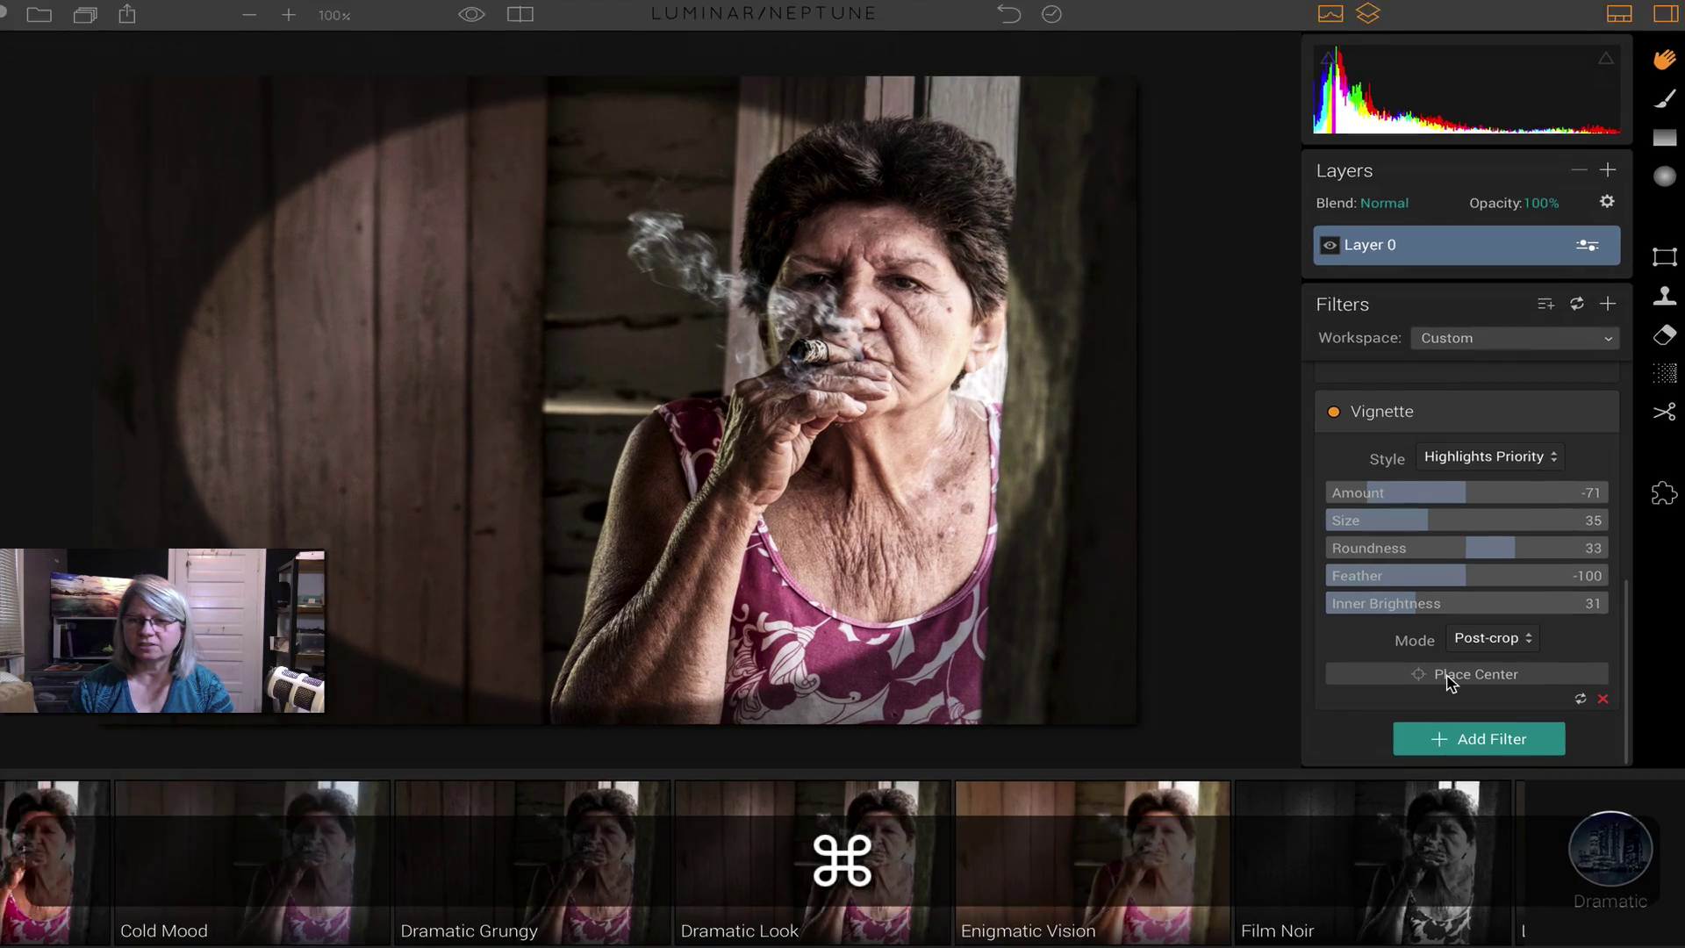
- Centre the vignette on the woman's face and set Feather 18, Amount -48
scroll(1447, 676, "down", 1)
scroll(1446, 683, "down", 4)
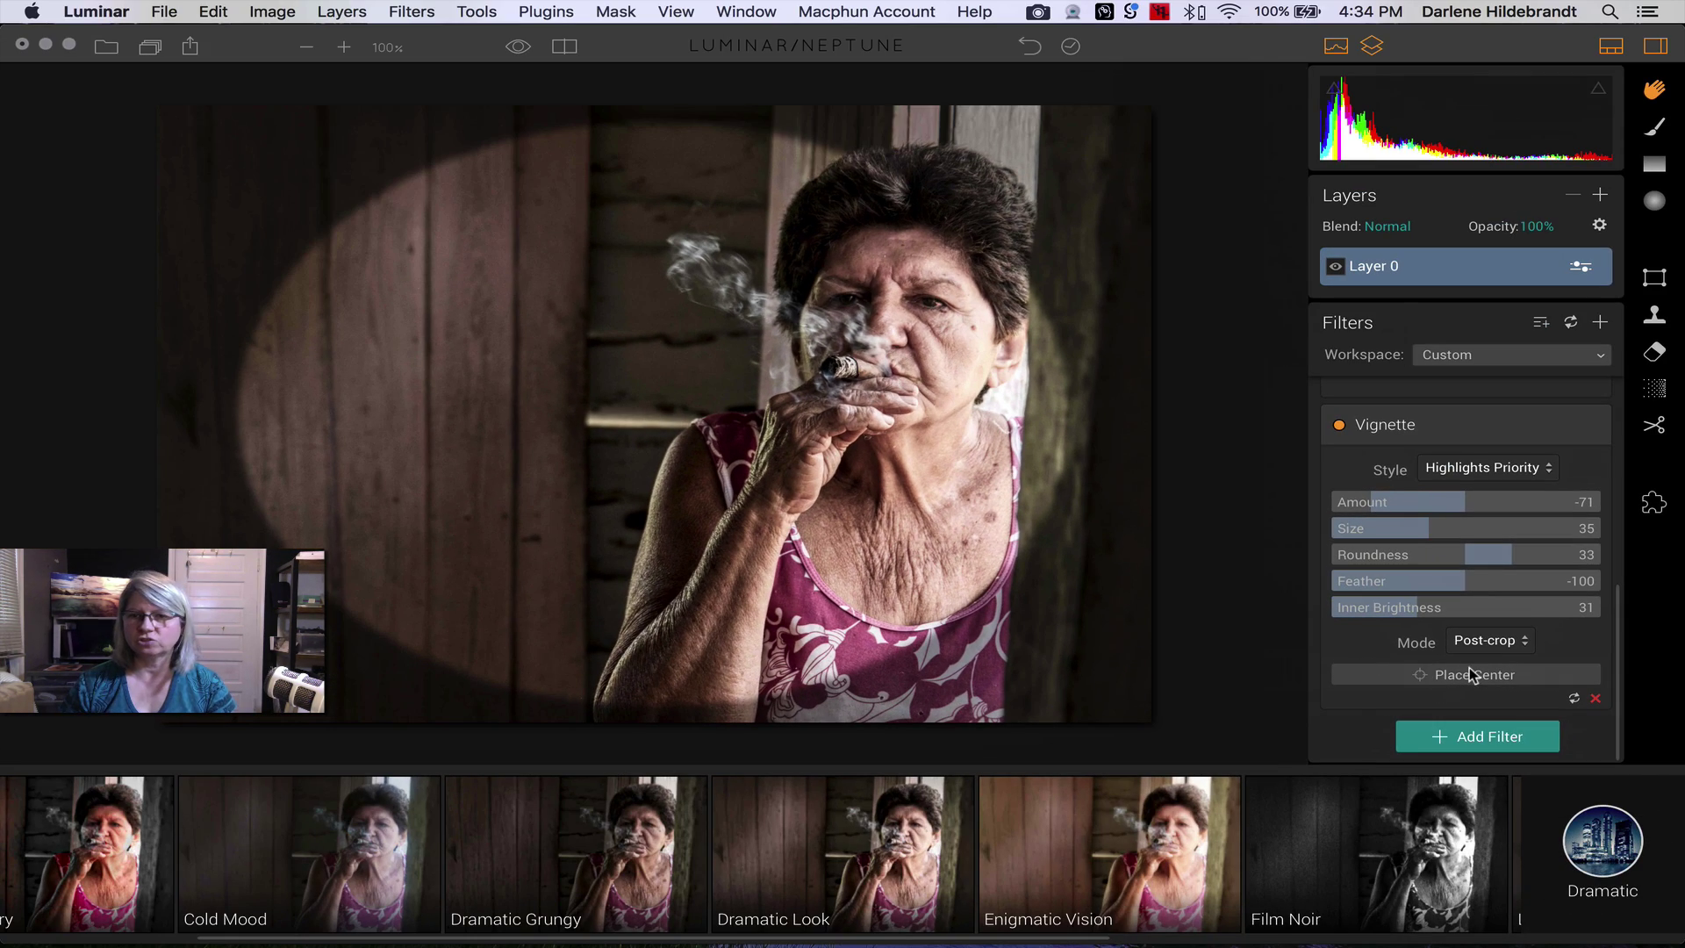
left_click(1477, 676)
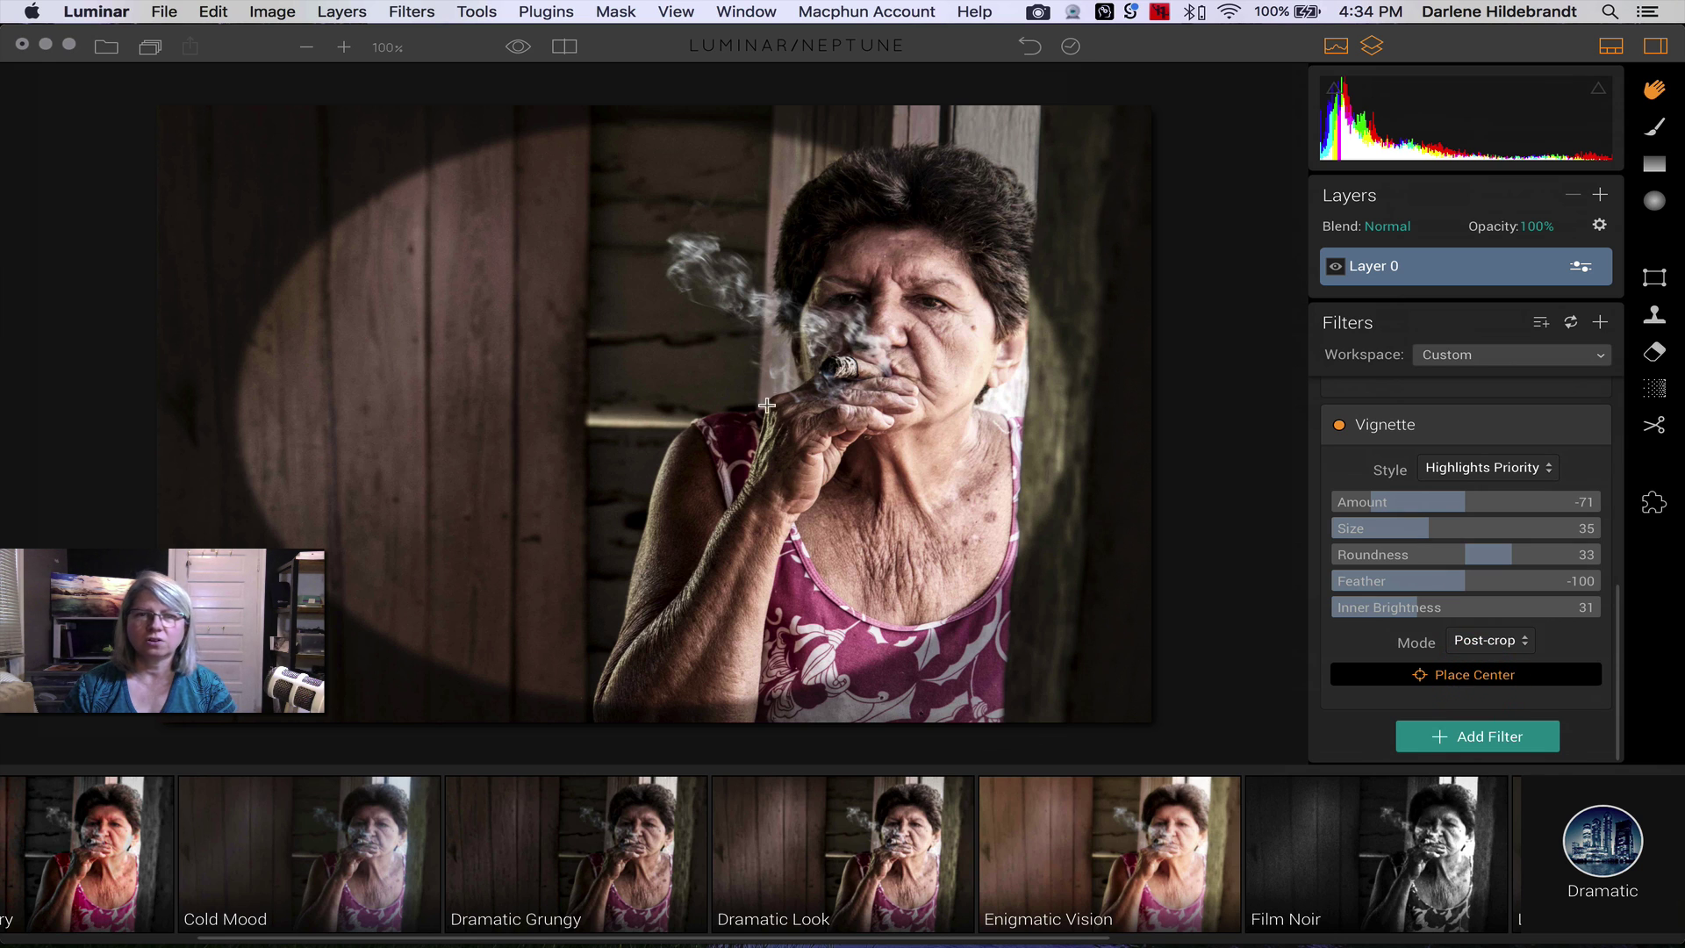
left_click(819, 420)
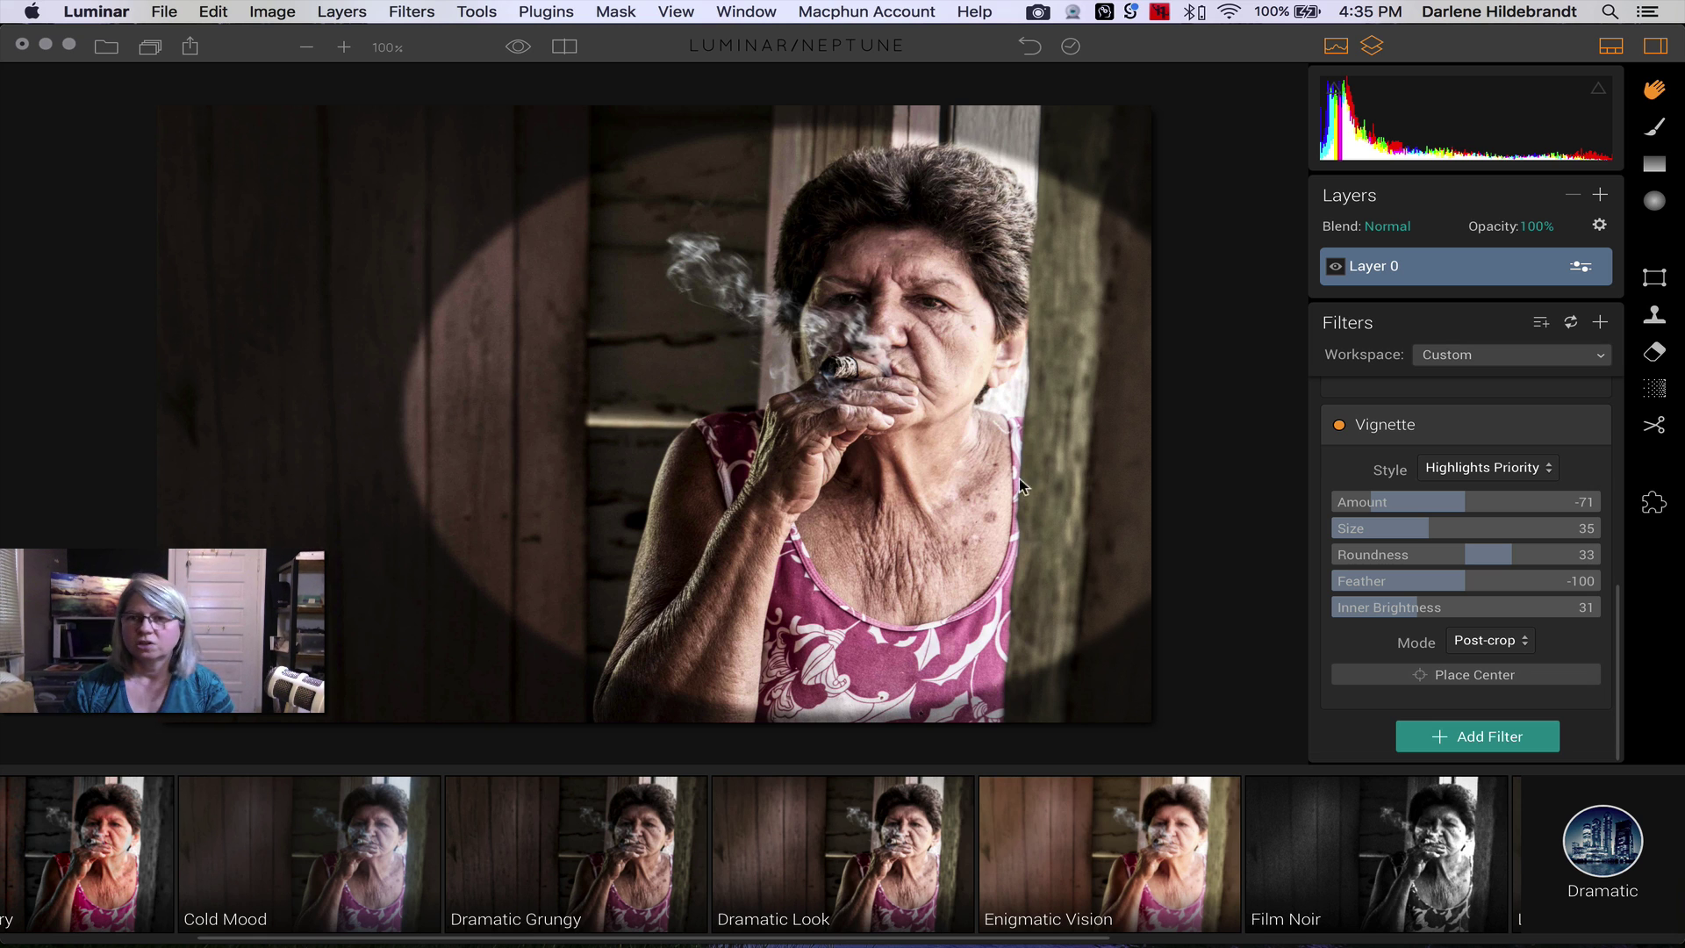
left_click(1459, 674)
left_click(888, 473)
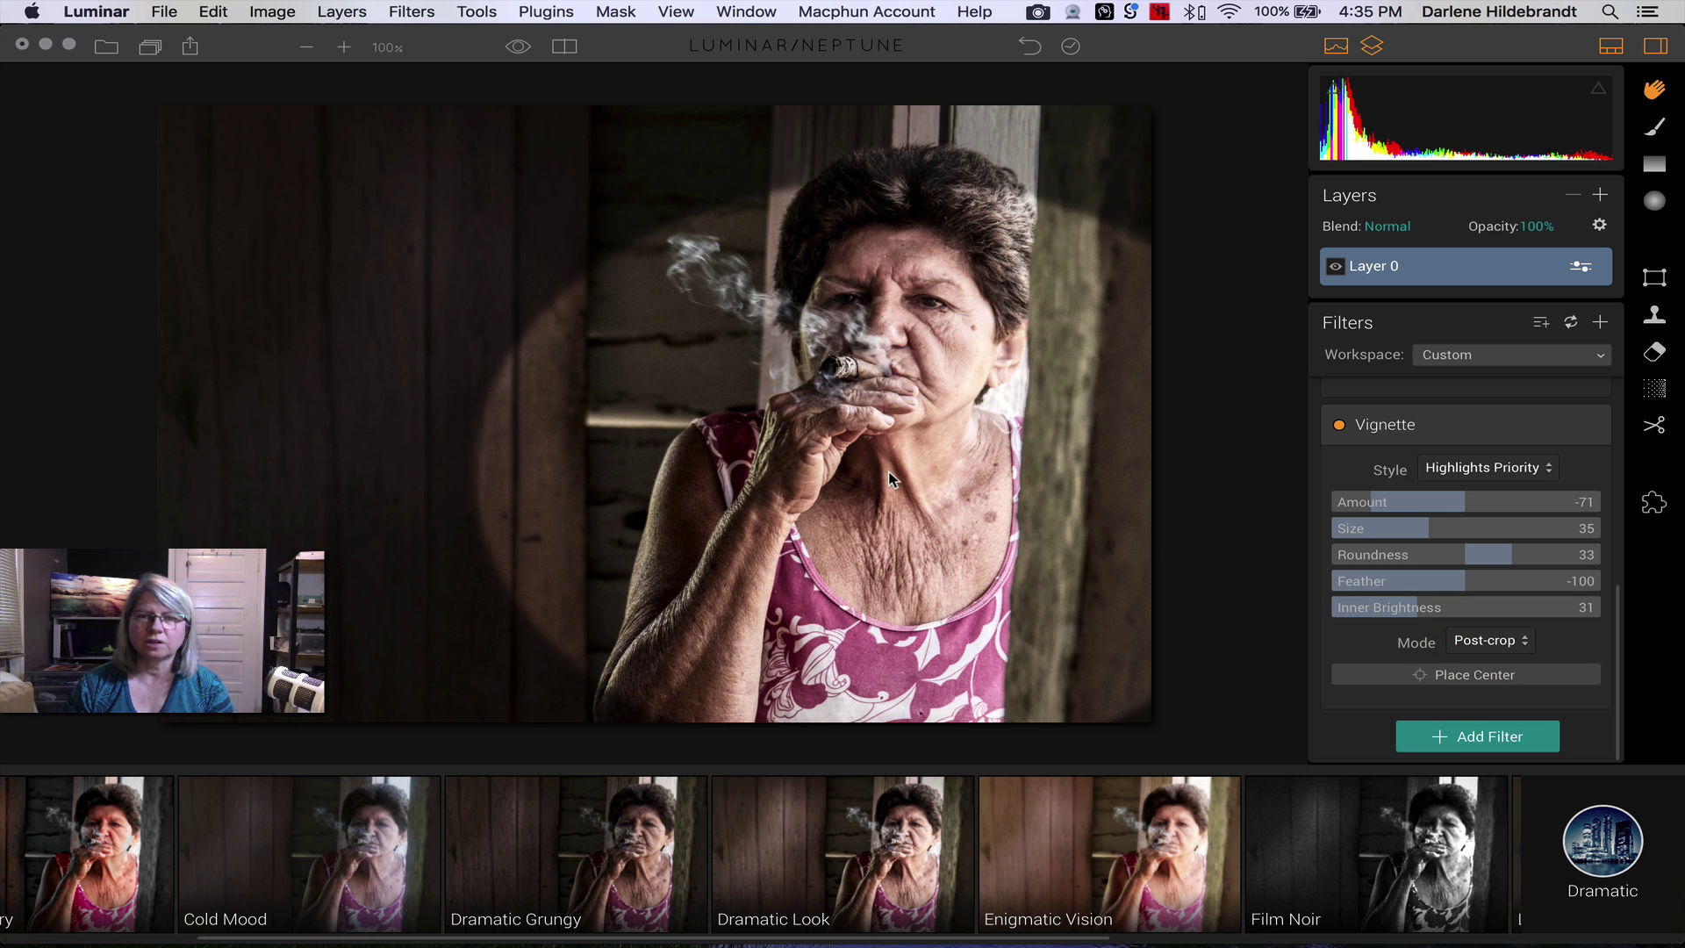
left_click(881, 425)
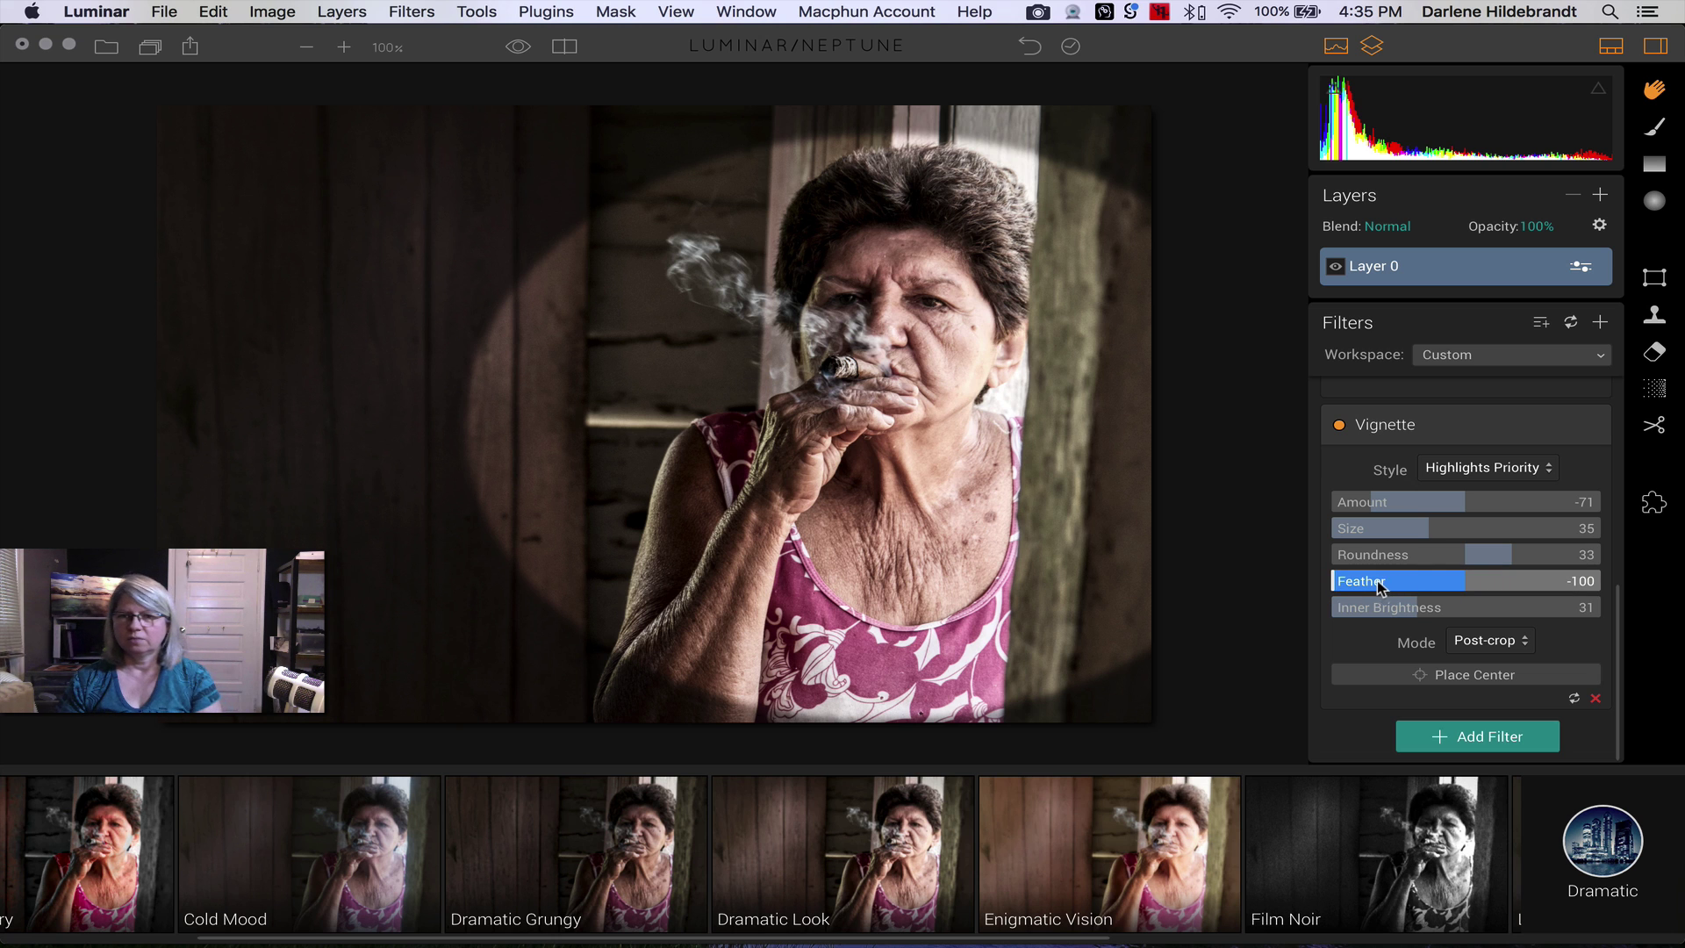
left_click_drag(1336, 583, 1495, 586)
mouse_move(1371, 501)
left_mouse_down()
mouse_move(1408, 503)
mouse_move(1374, 501)
left_mouse_up()
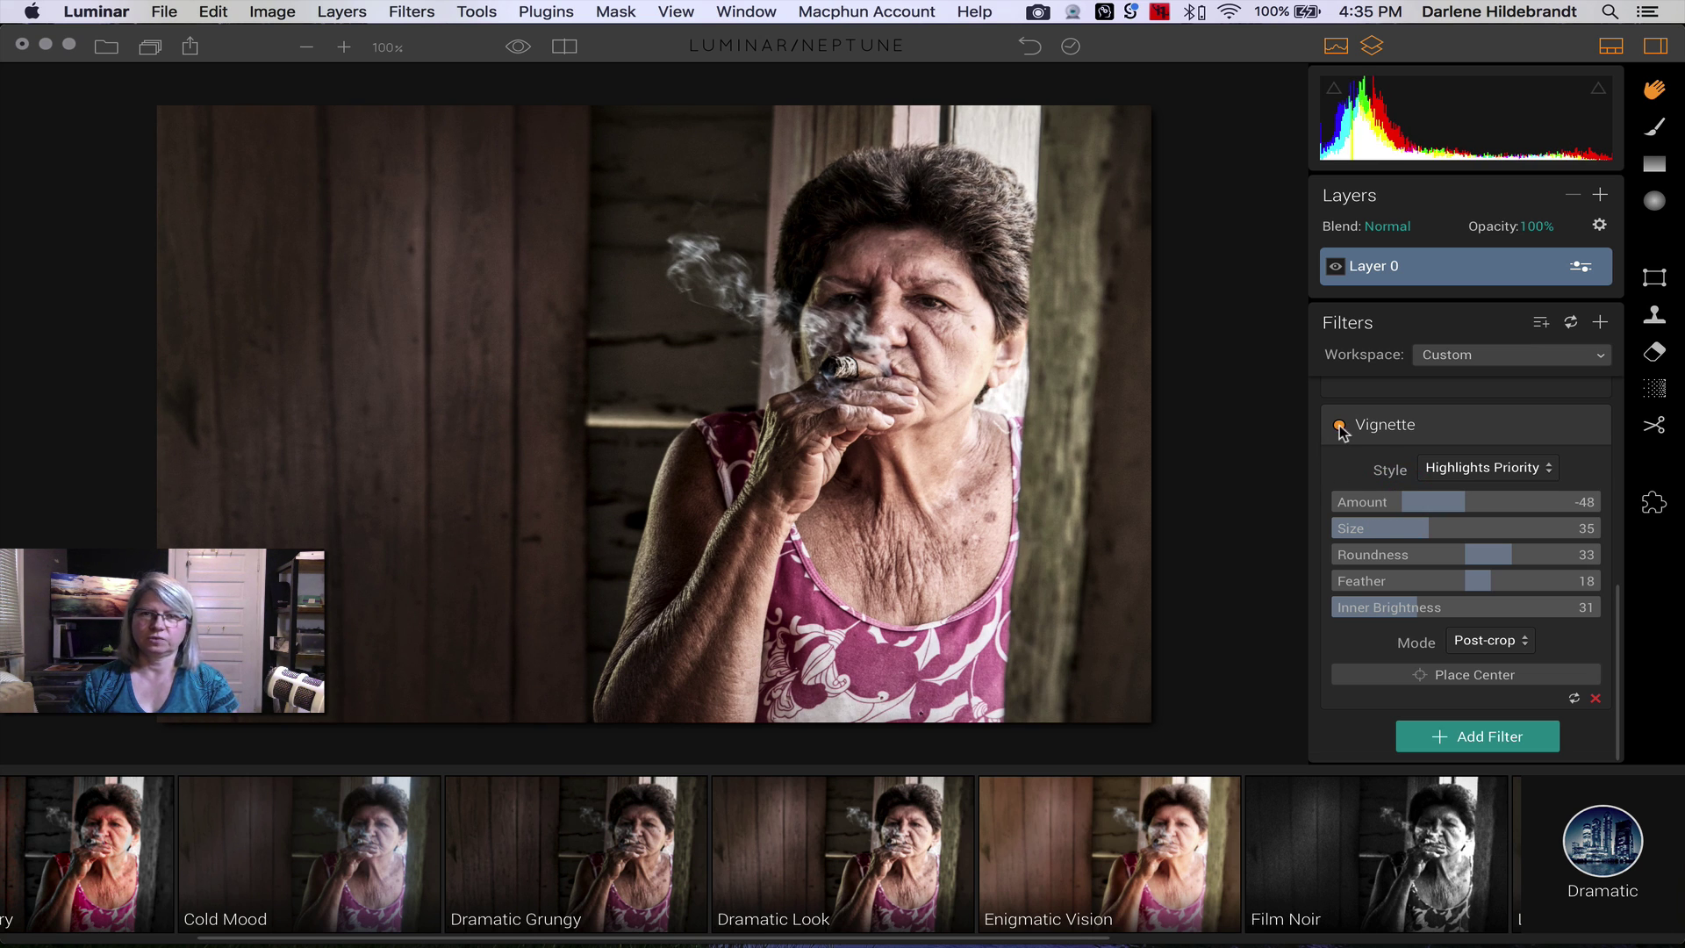
left_click(1339, 425)
left_click(1339, 426)
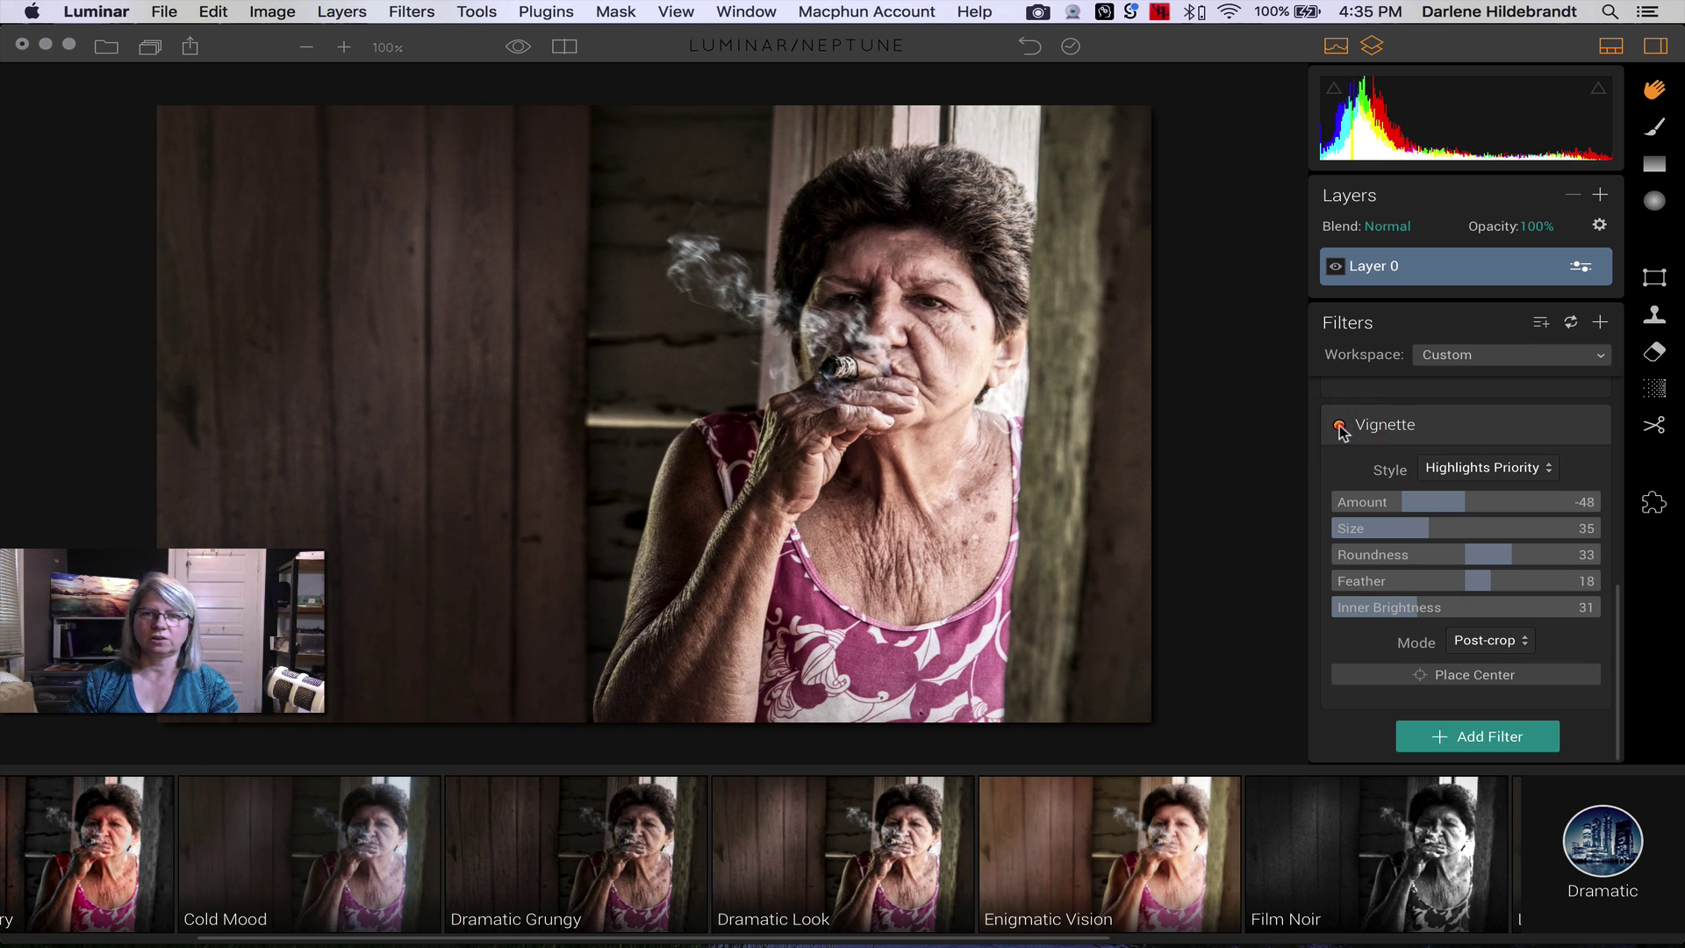
left_click(1339, 426)
left_click(1339, 426)
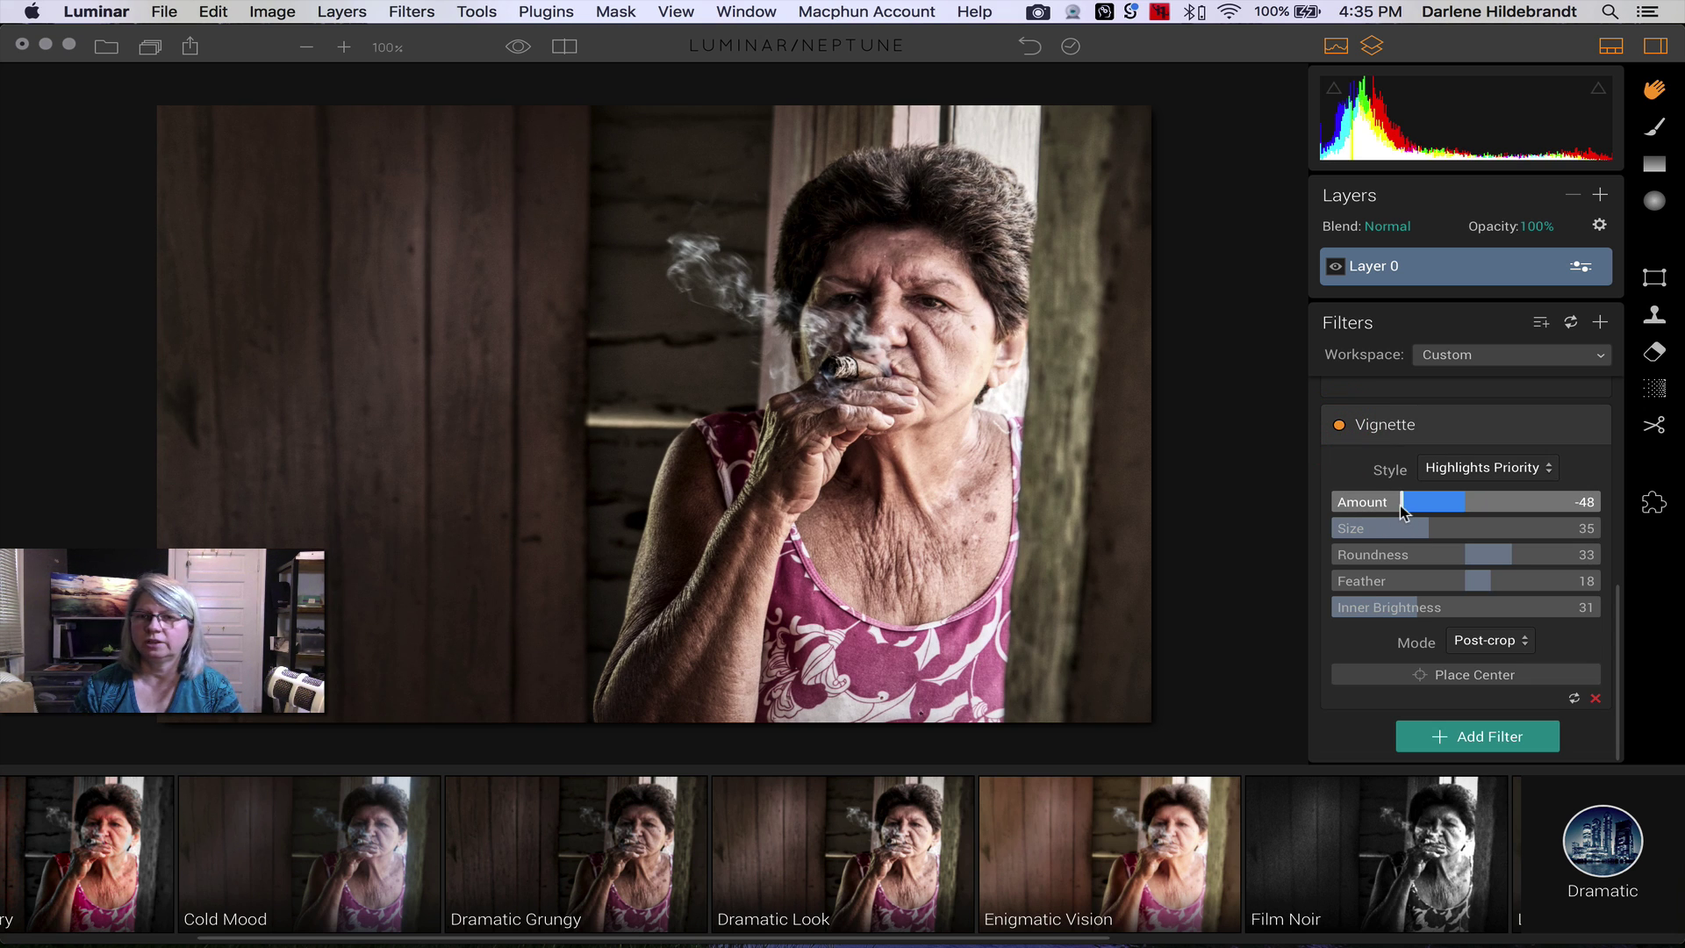
left_click_drag(1399, 503, 1397, 509)
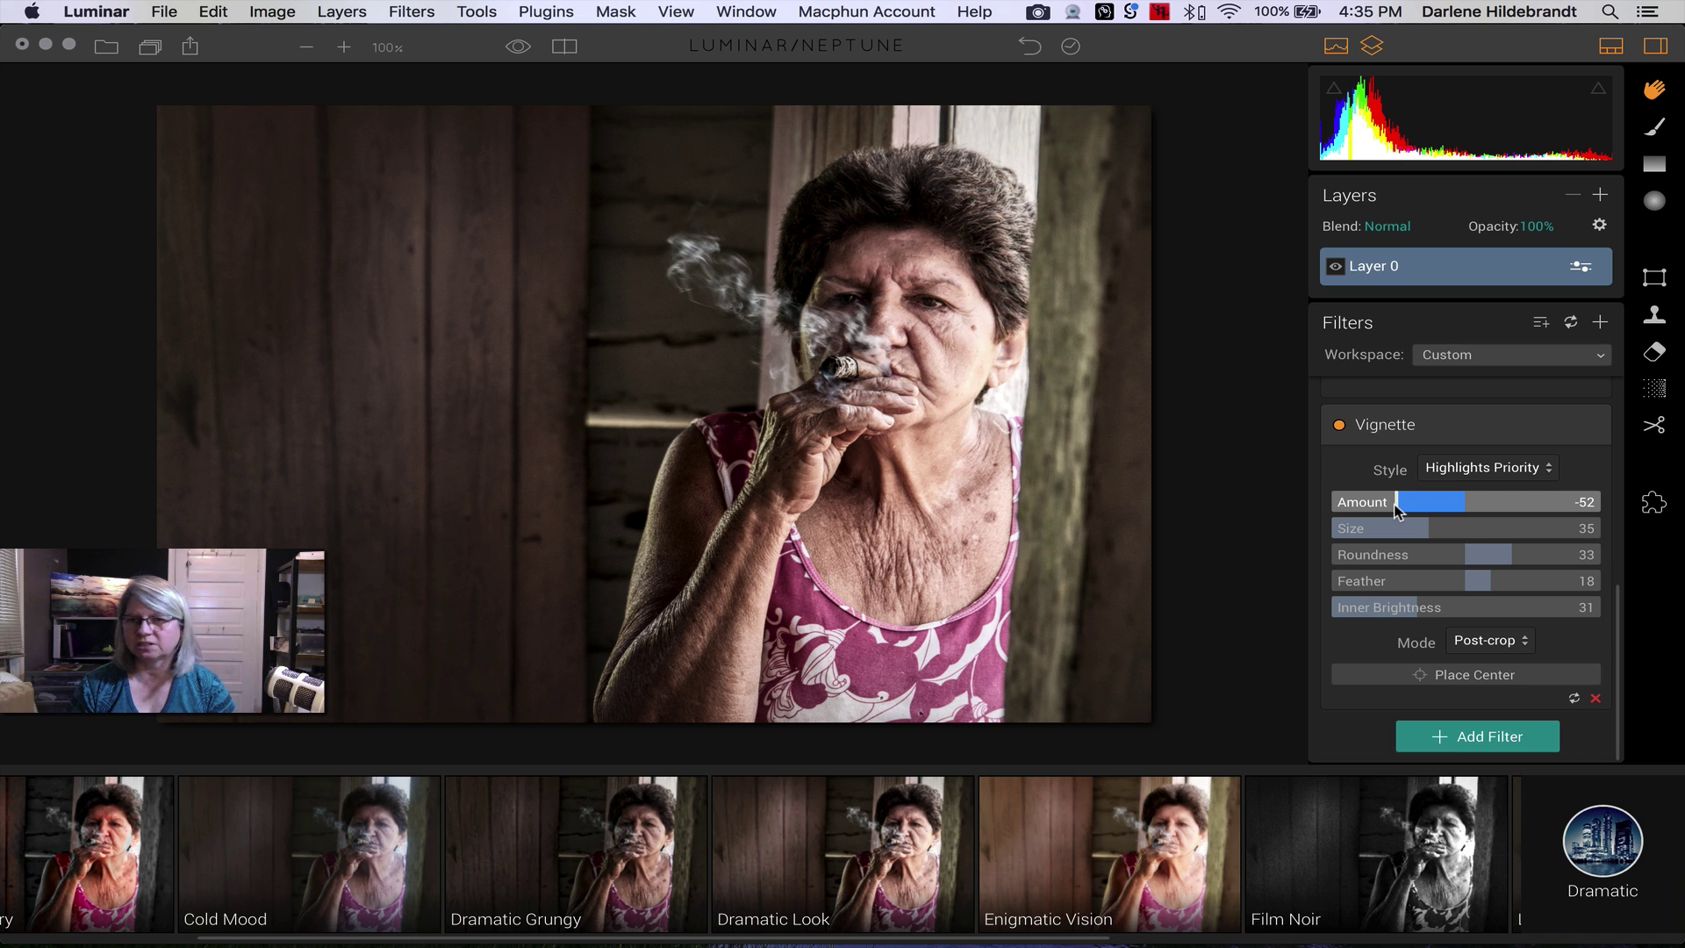
scroll(1397, 509, "up", 10)
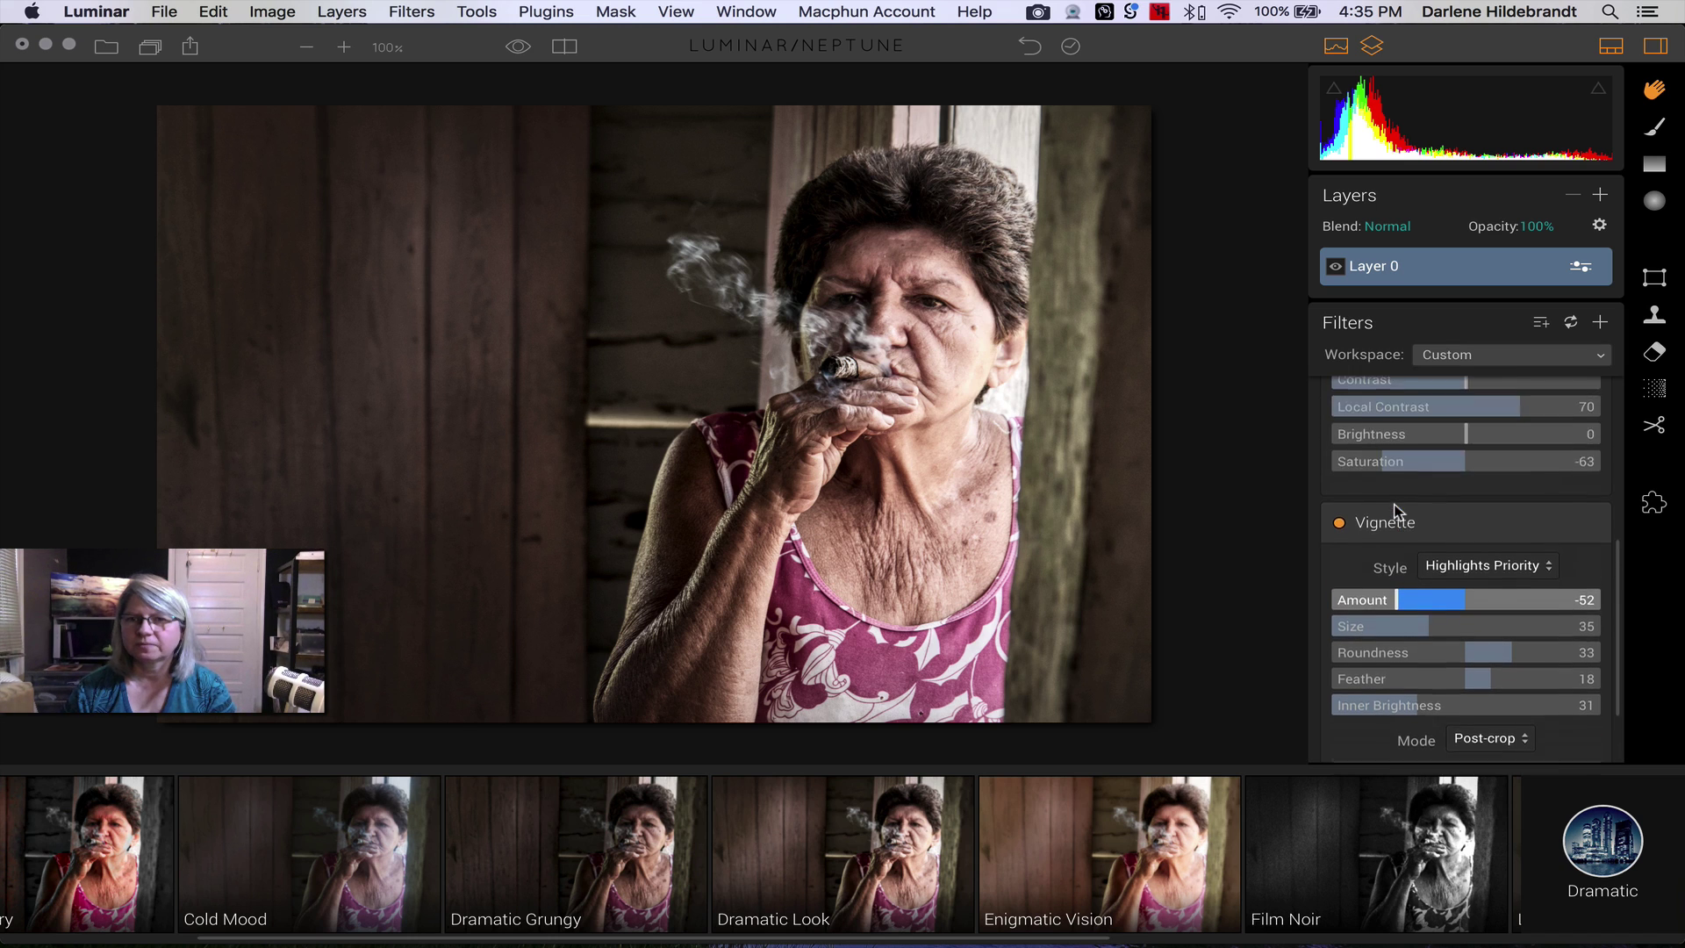
scroll(1397, 509, "up", 2)
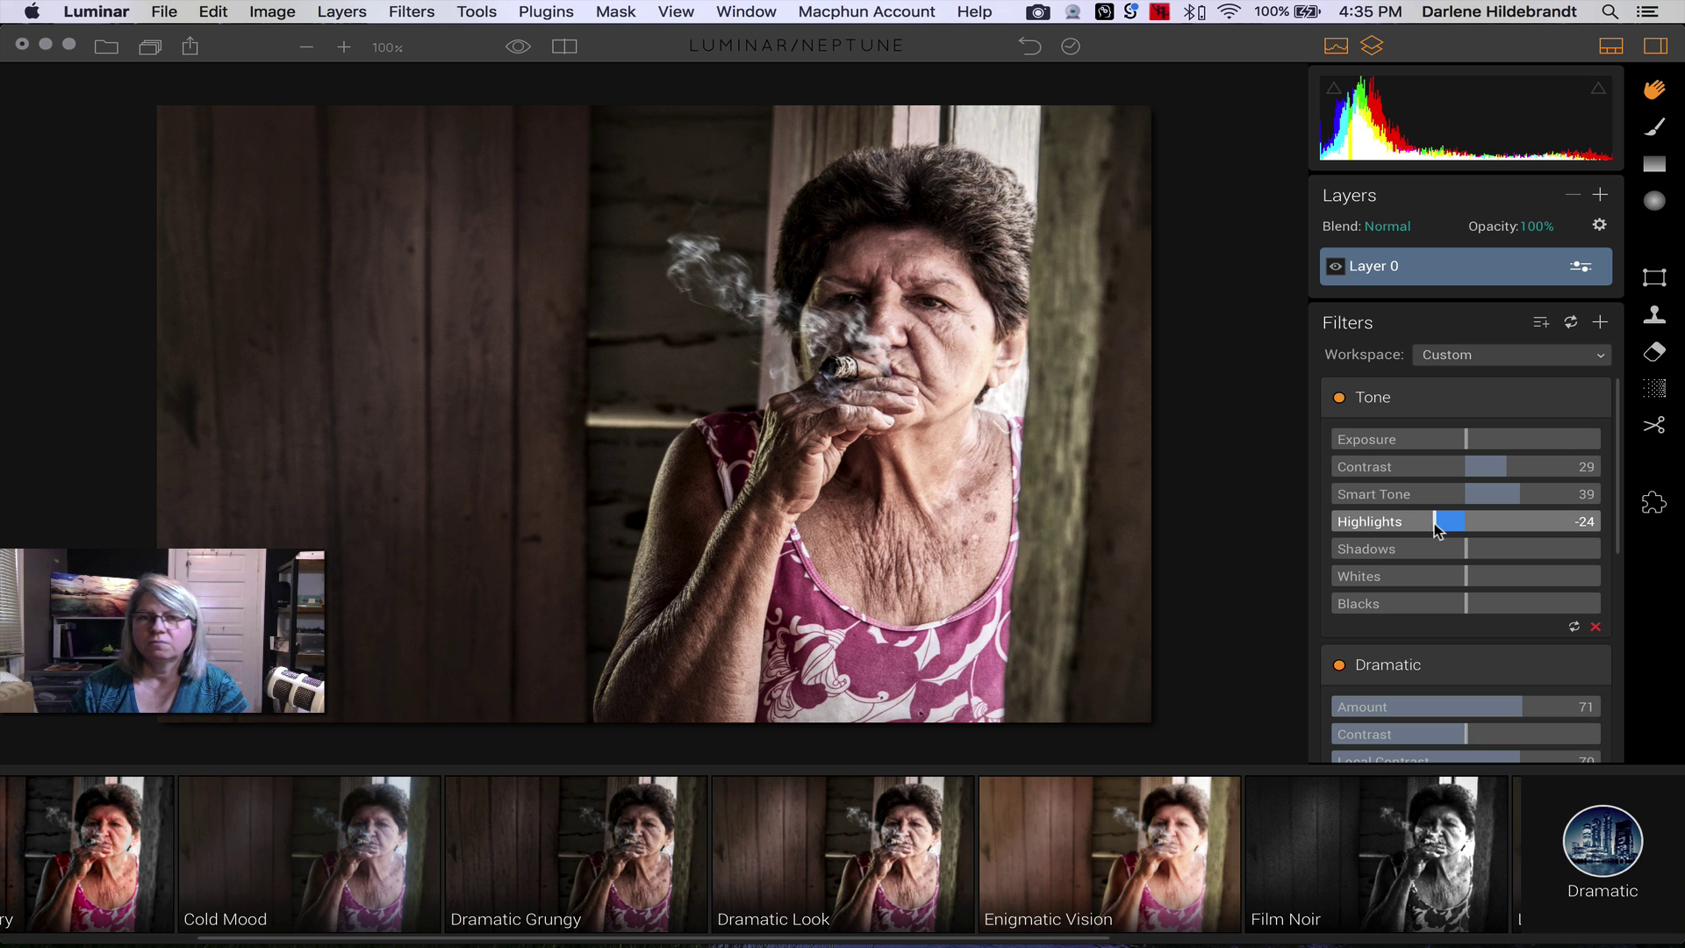
left_click_drag(1435, 526, 1395, 525)
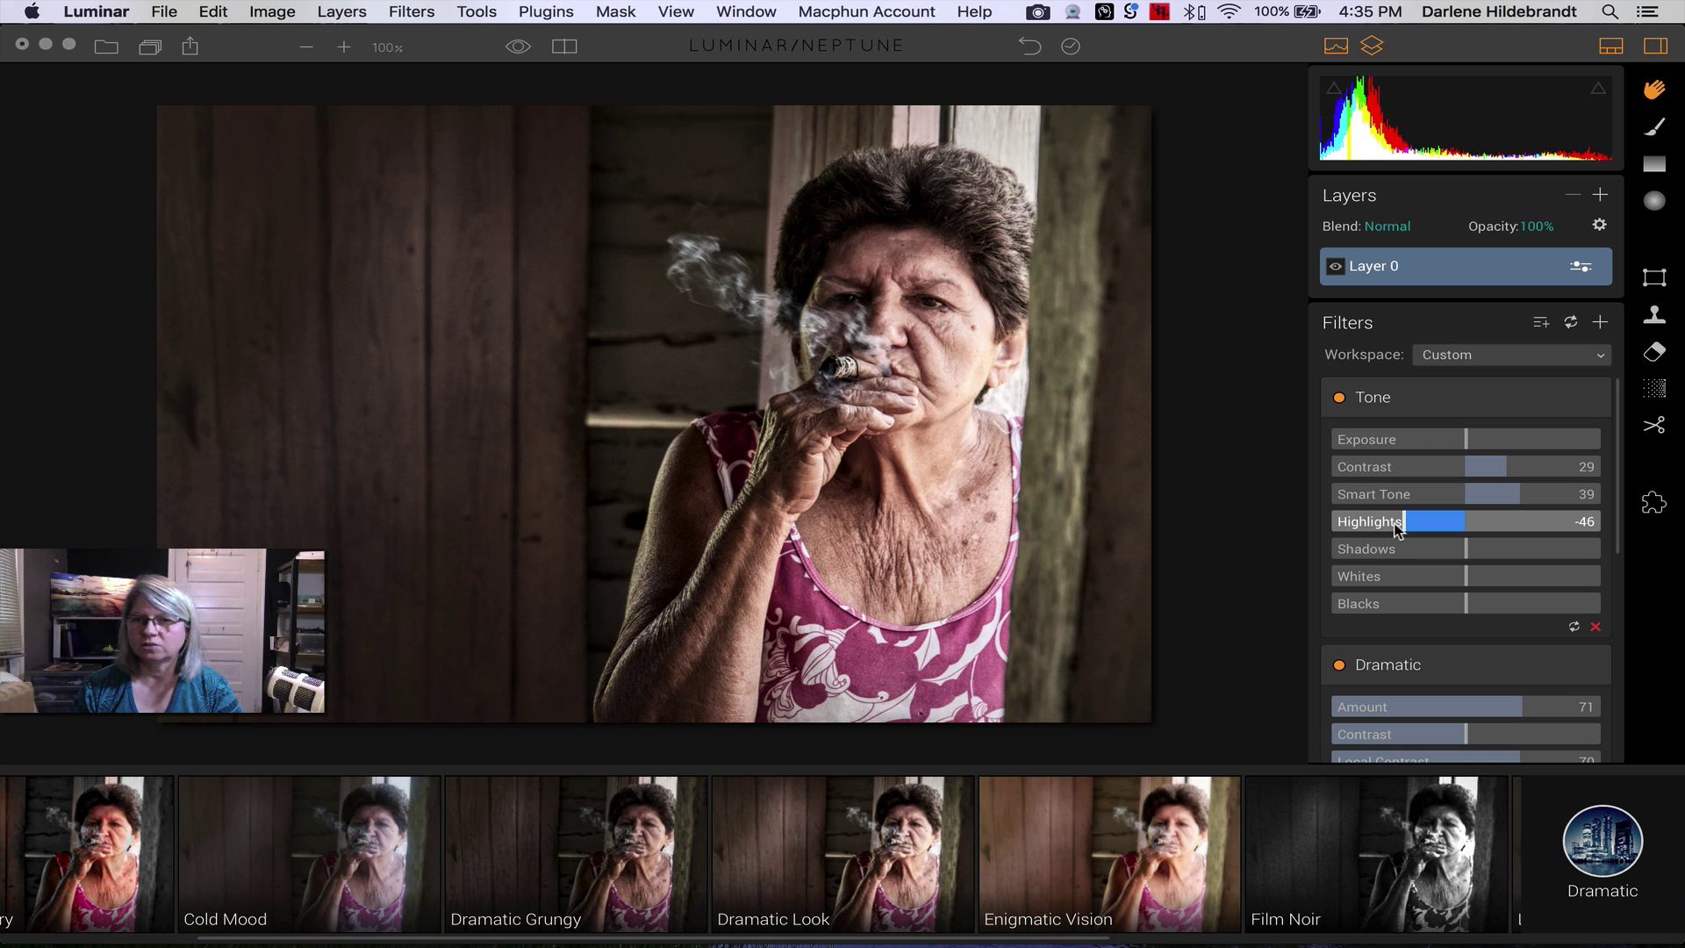
scroll(1399, 527, "down", 3)
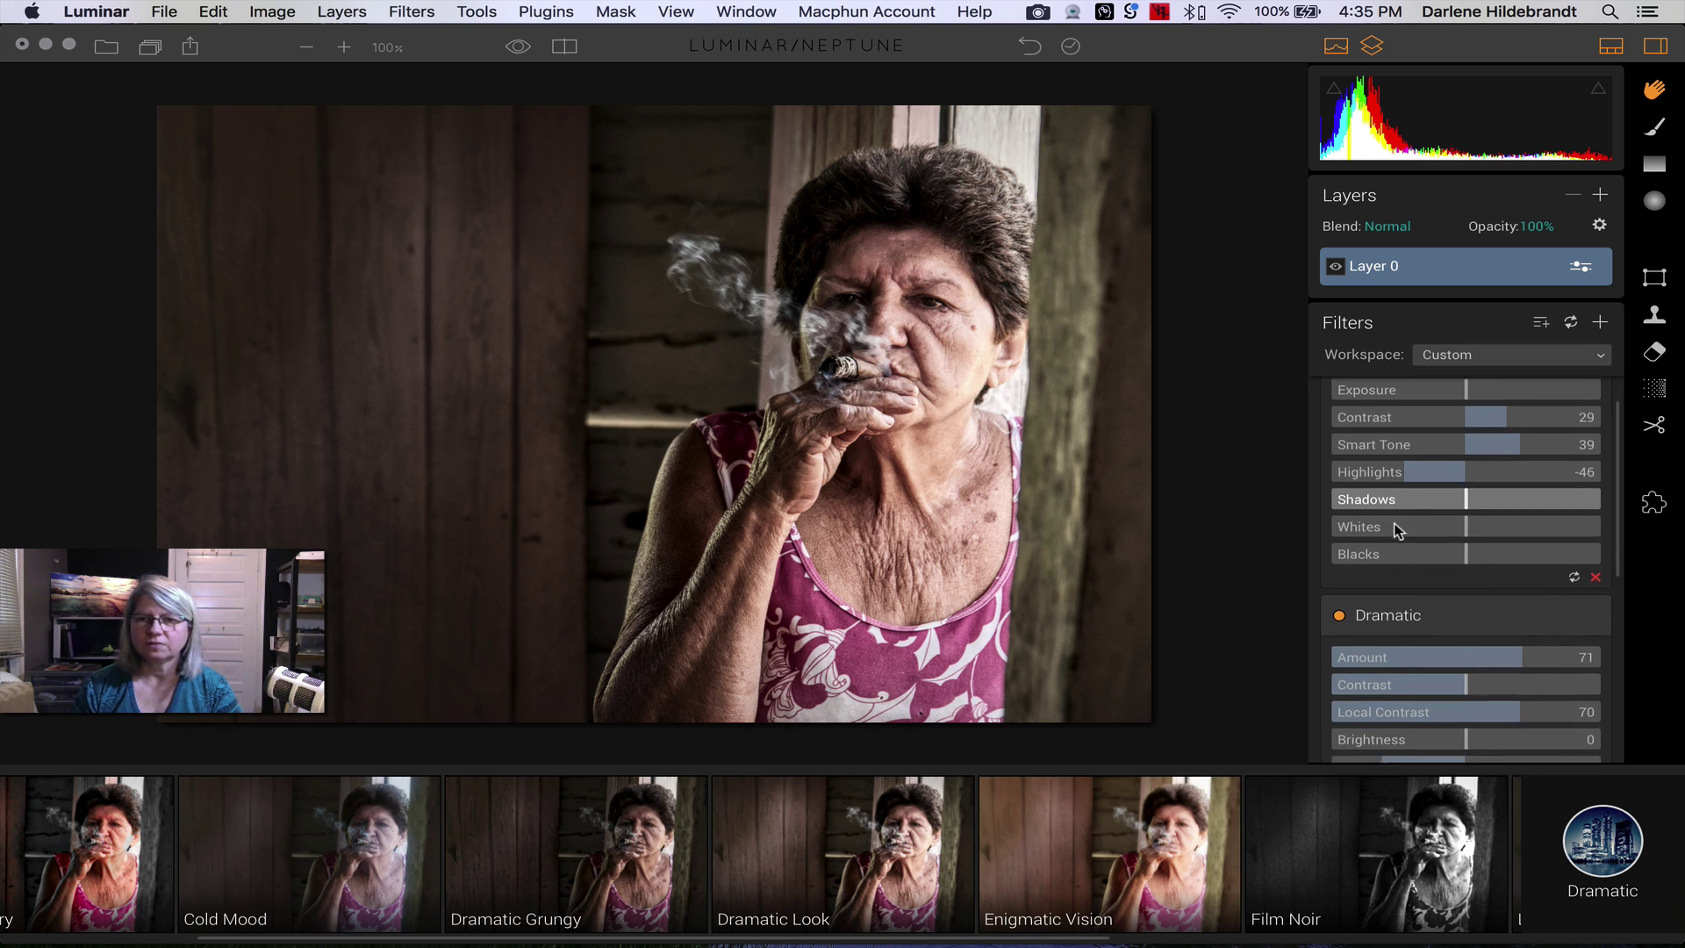
scroll(1398, 528, "down", 6)
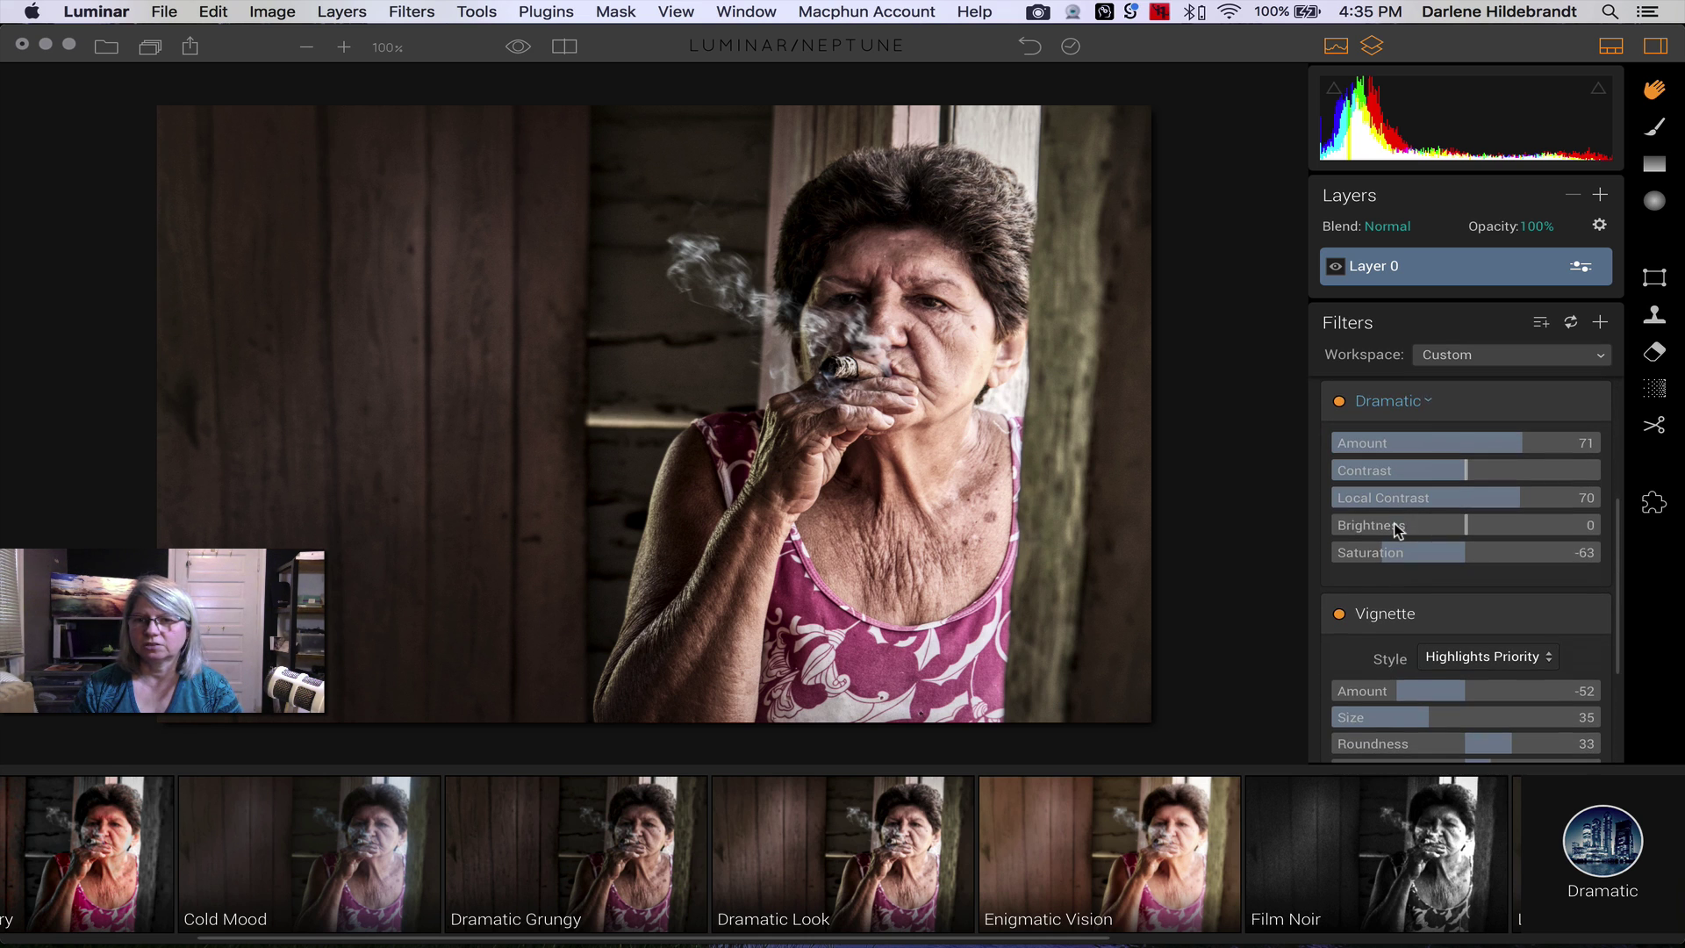
scroll(1399, 527, "down", 1)
scroll(1398, 529, "down", 6)
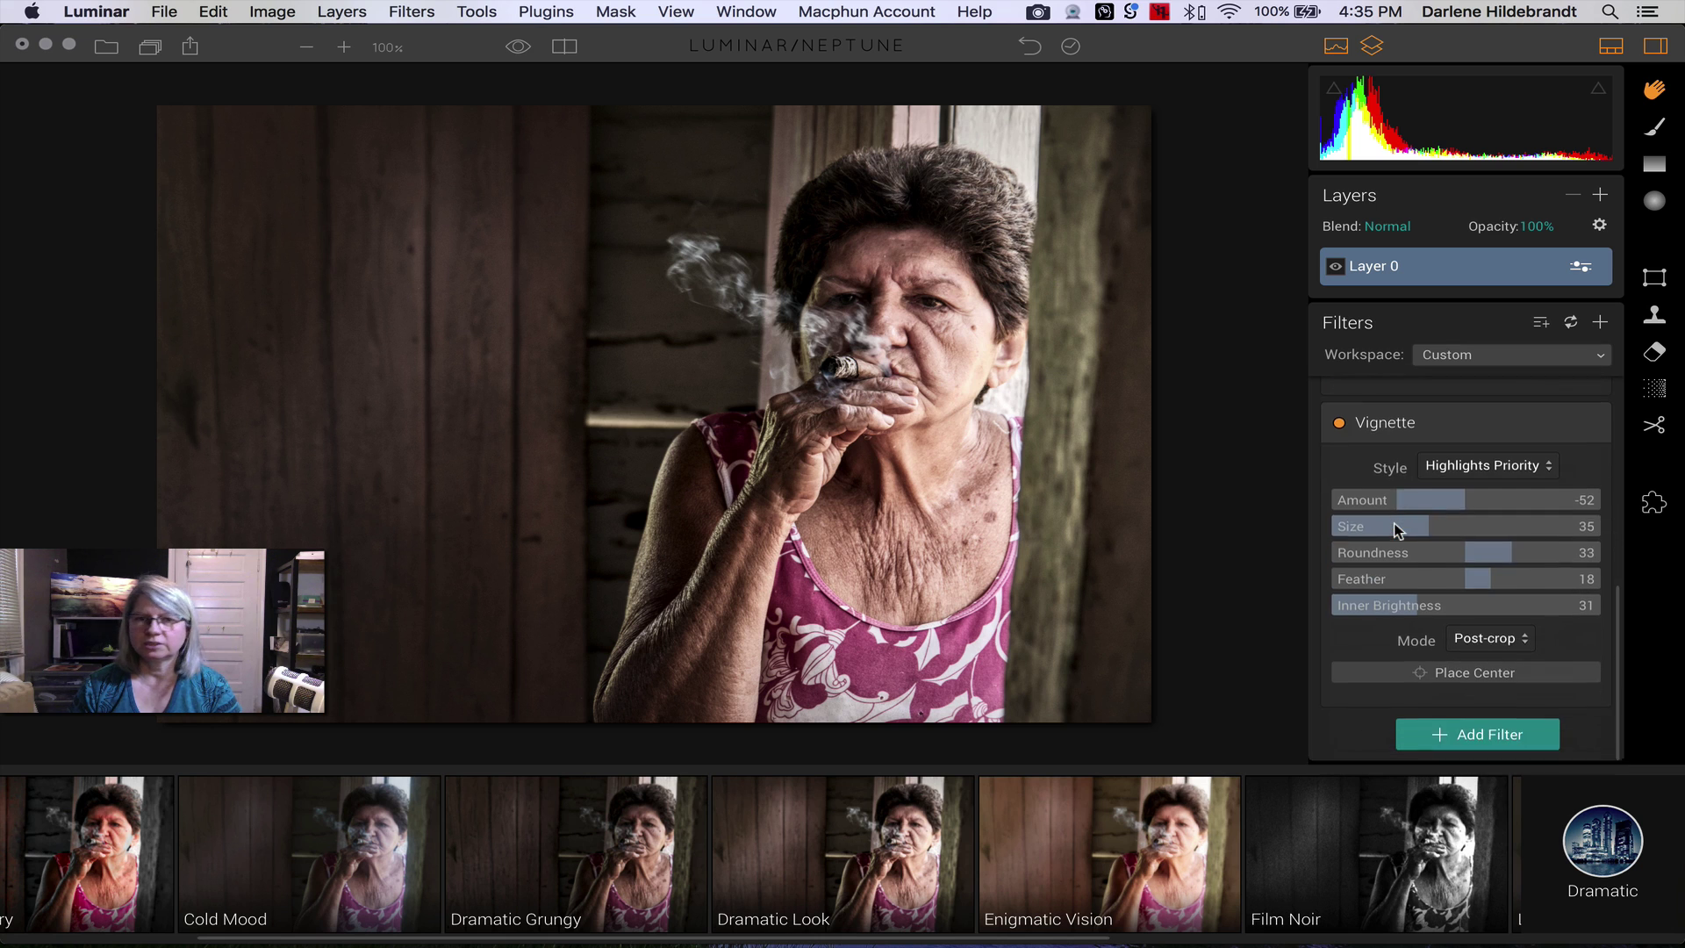
scroll(1398, 529, "up", 15)
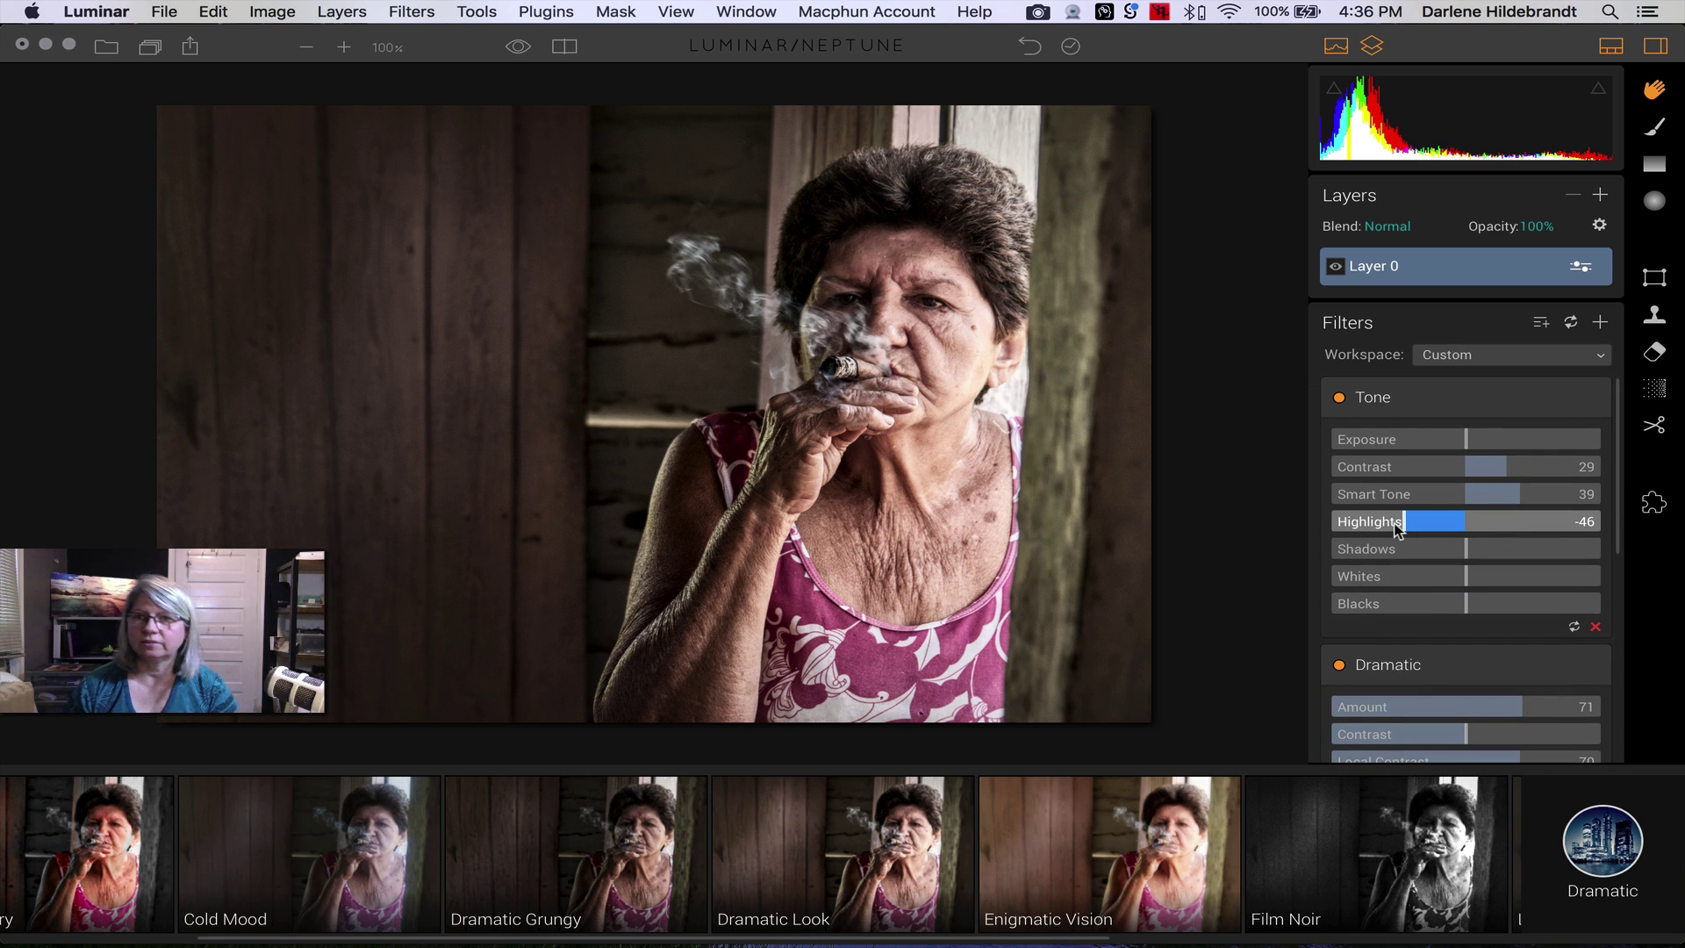
- Add a new adjustment Layer 1 with a B&W Conversion filter
left_click(1601, 196)
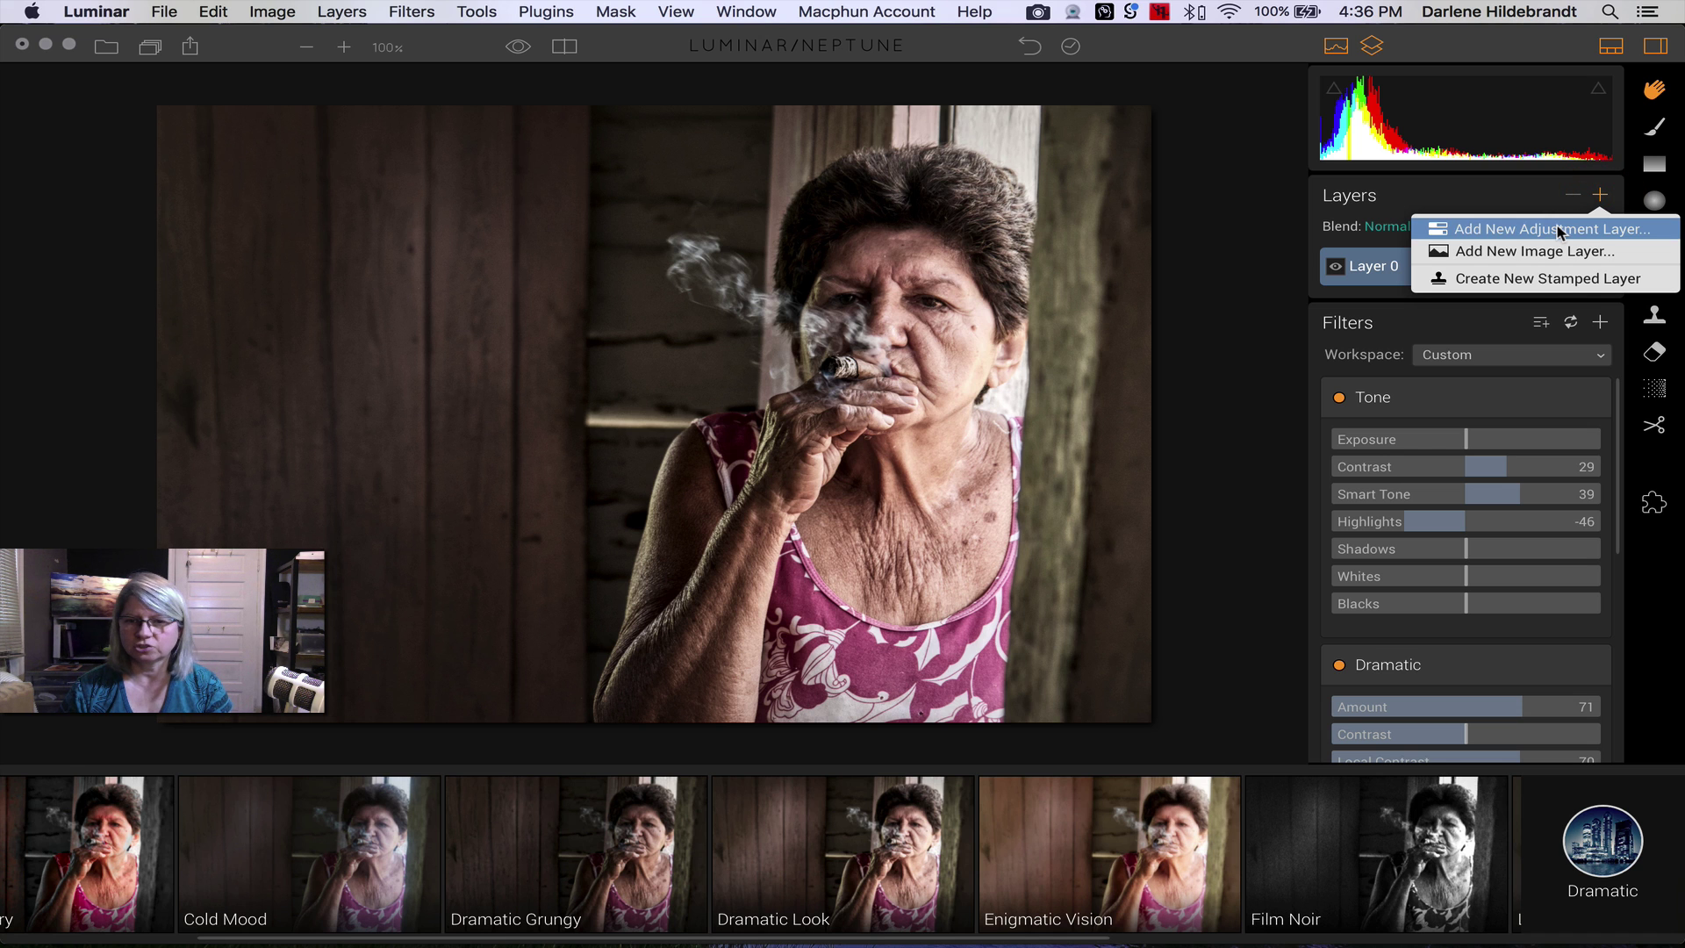
left_click(1559, 229)
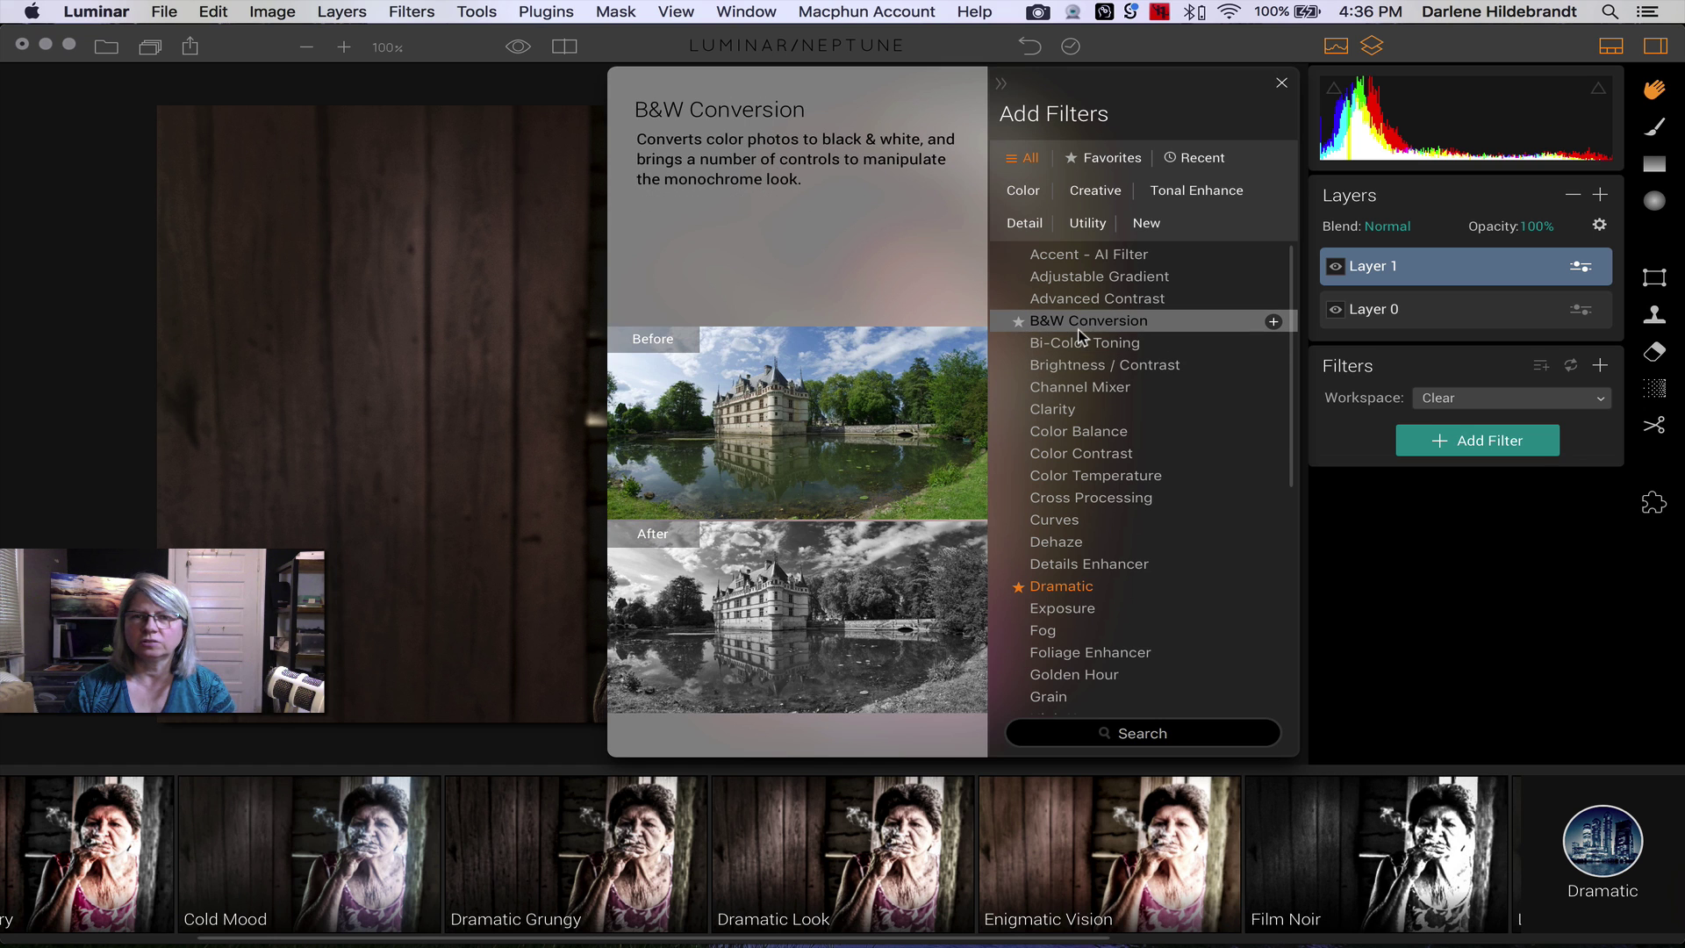
left_click(1088, 321)
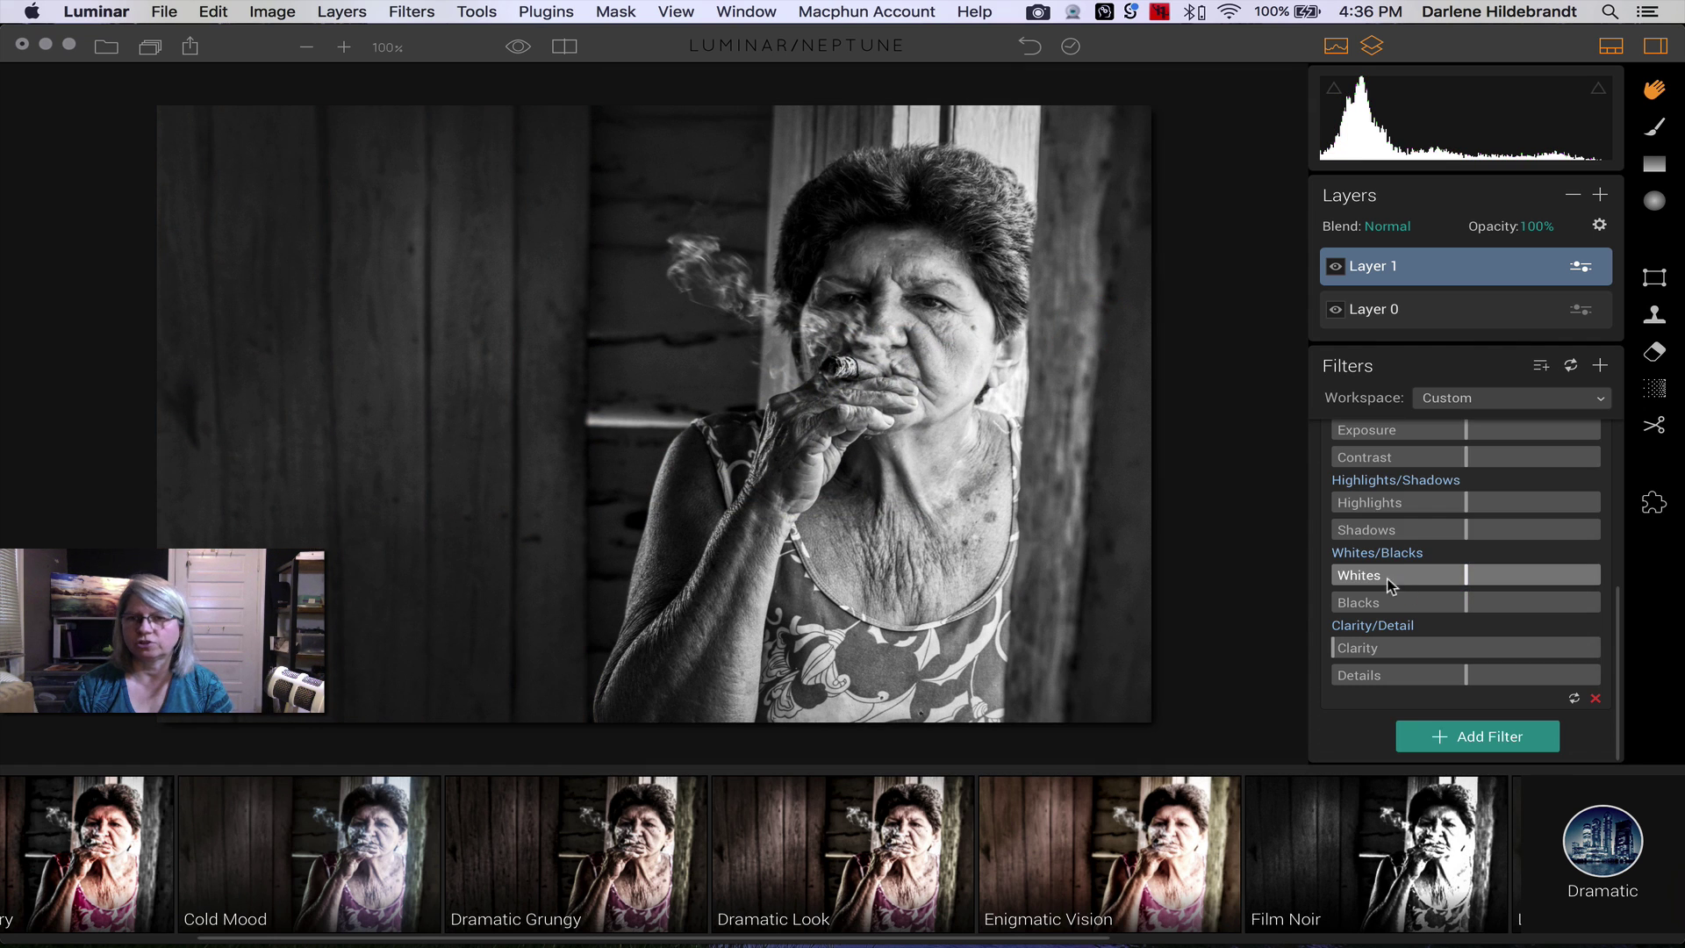
scroll(1433, 514, "up", 10)
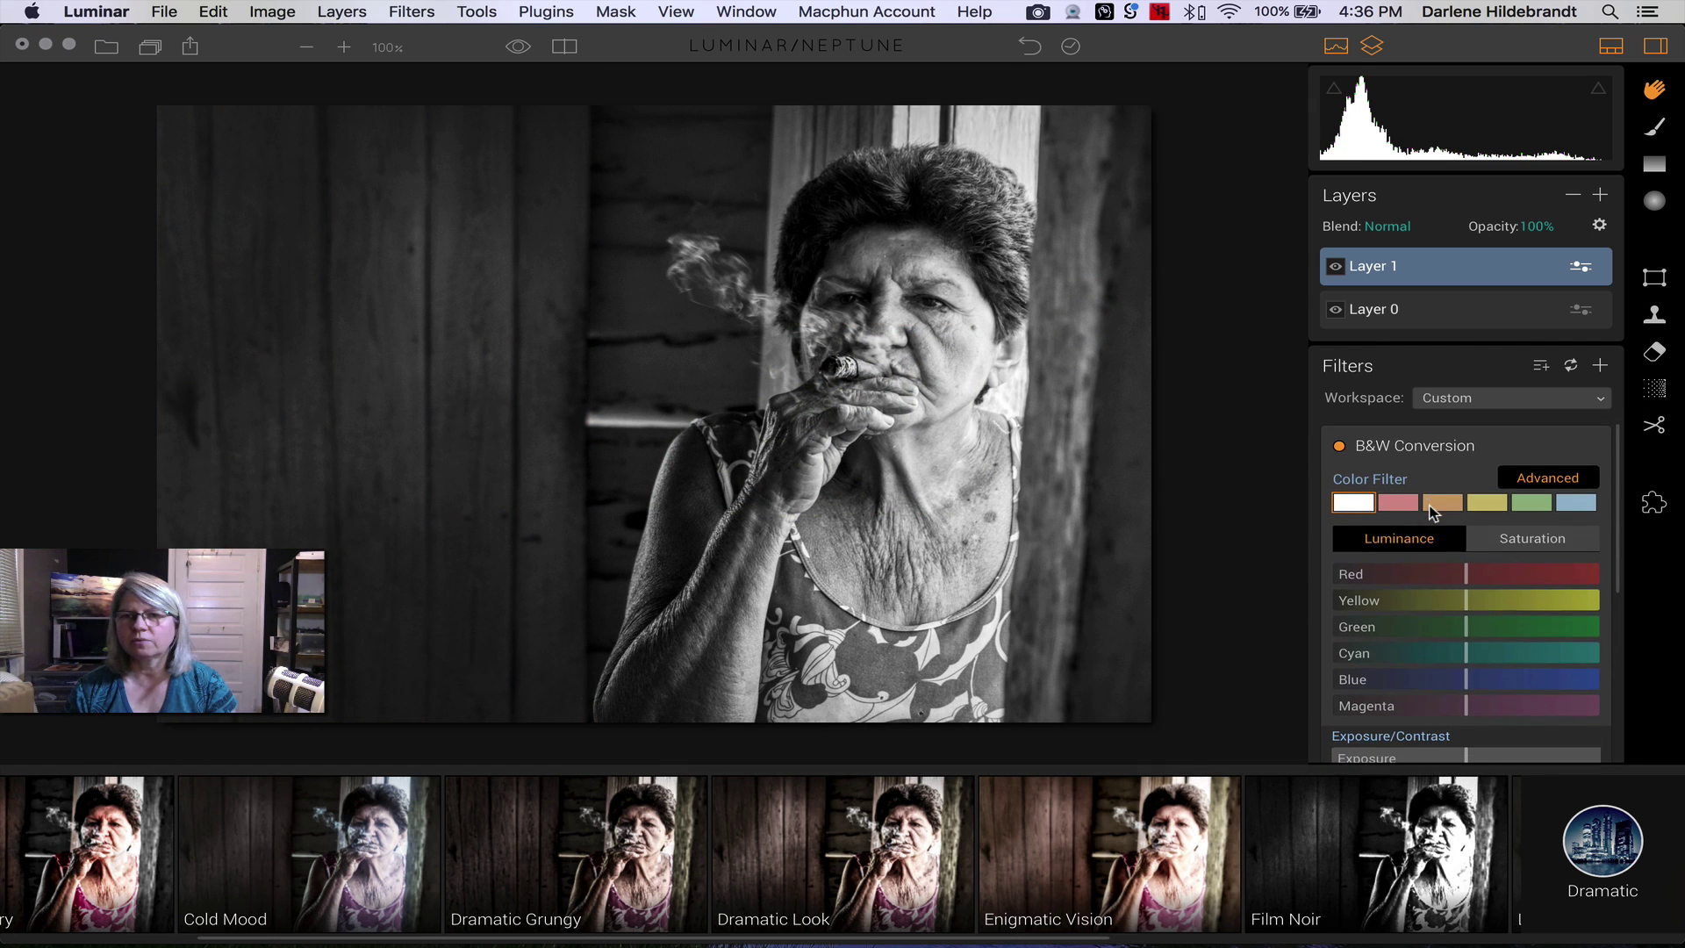
scroll(1433, 514, "down", 1)
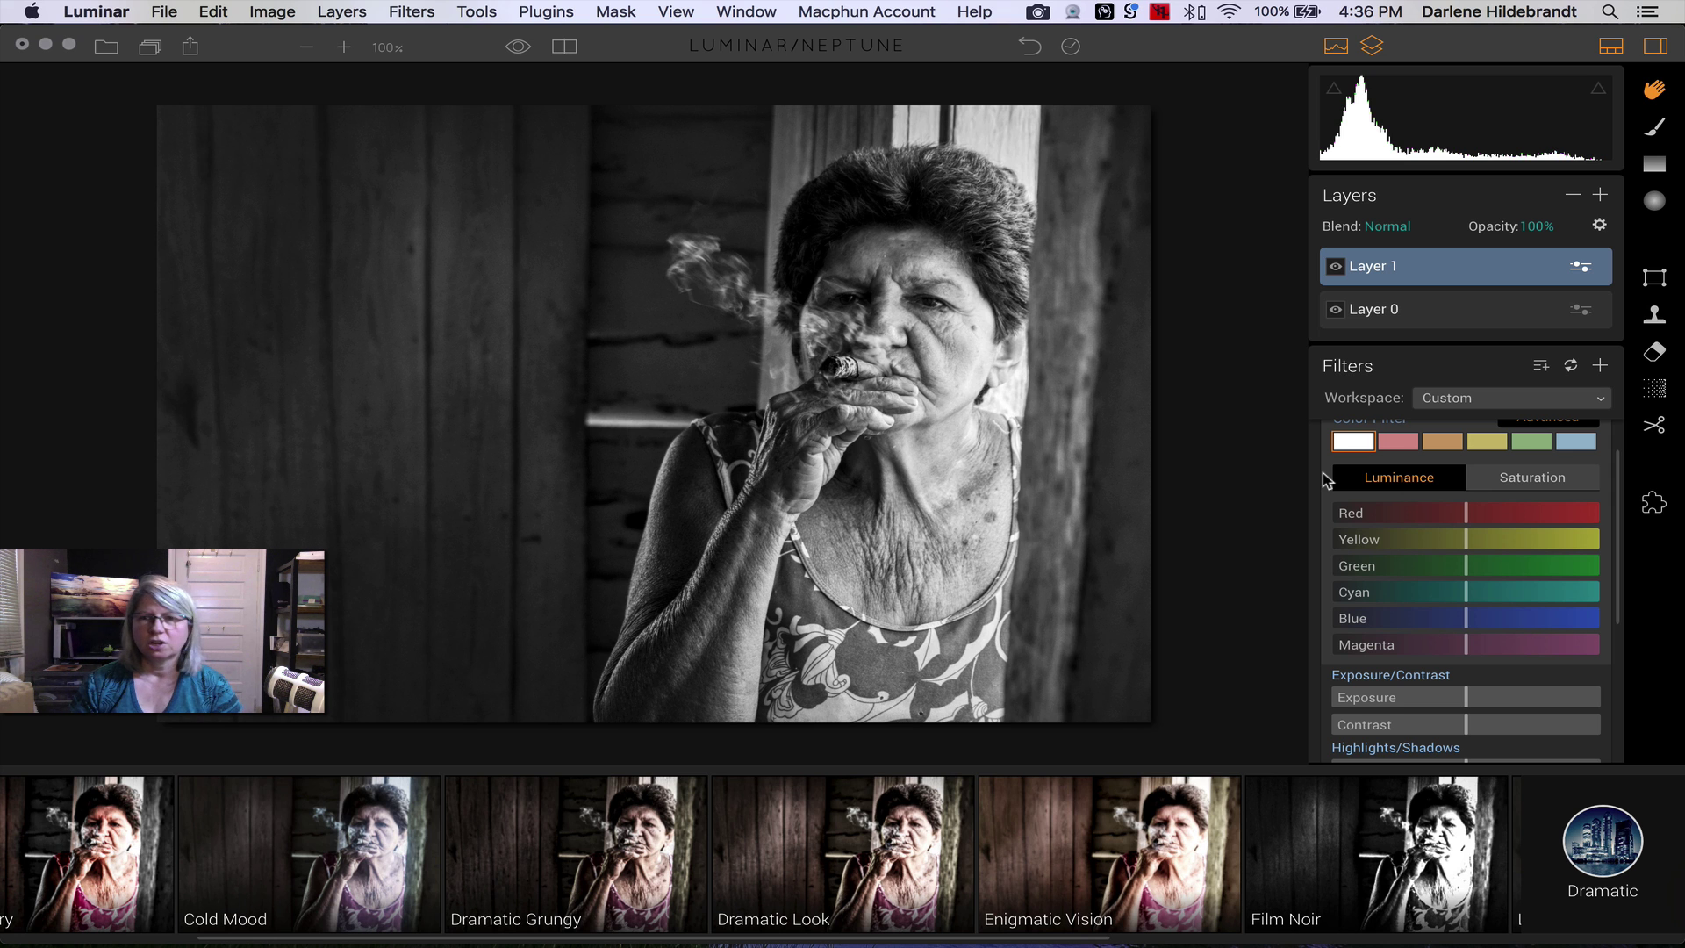
scroll(1382, 597, "up", 3)
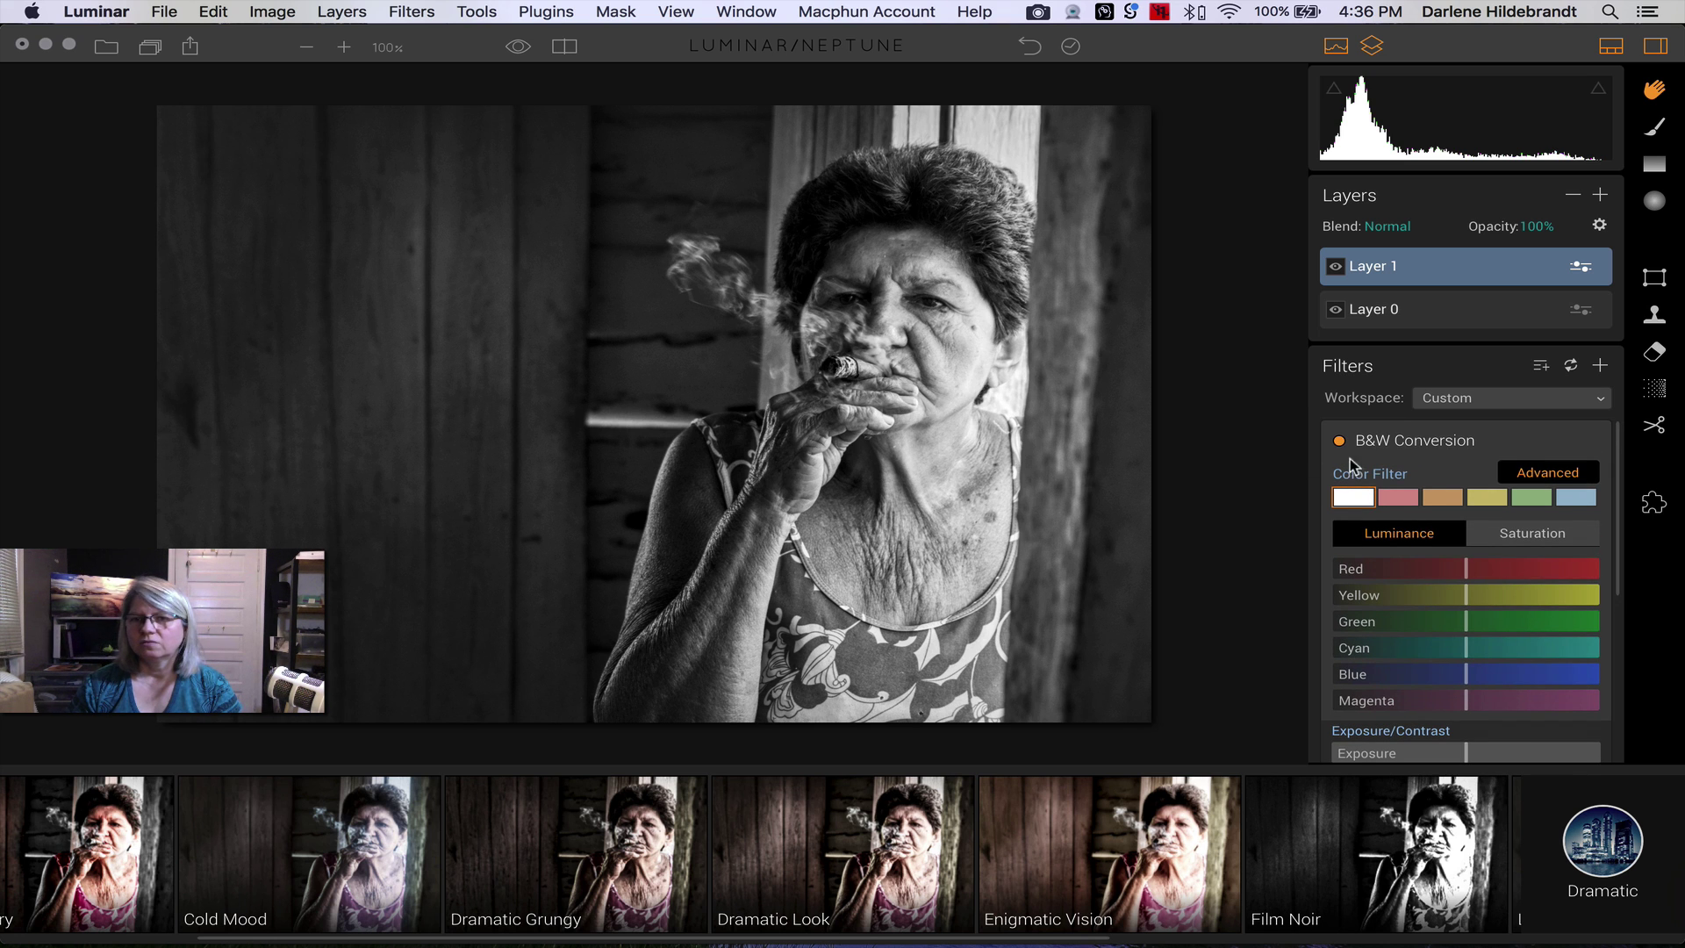
- Compare the red, orange, blue and green colour filters against none, settling on red
key("super")
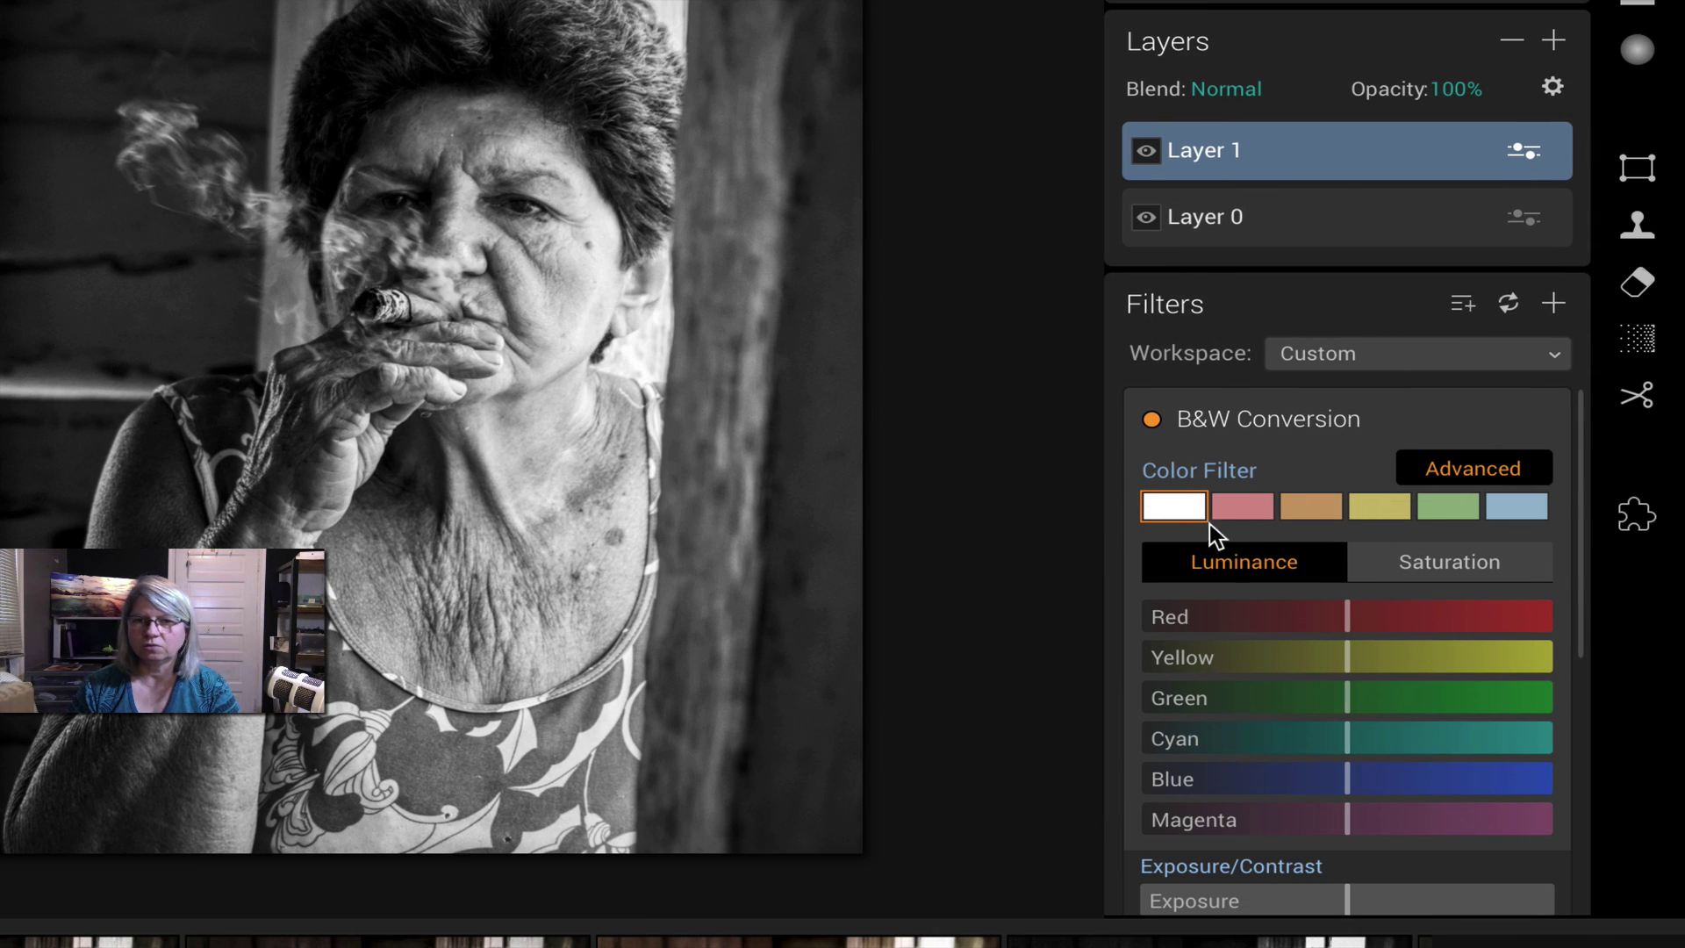
key("super")
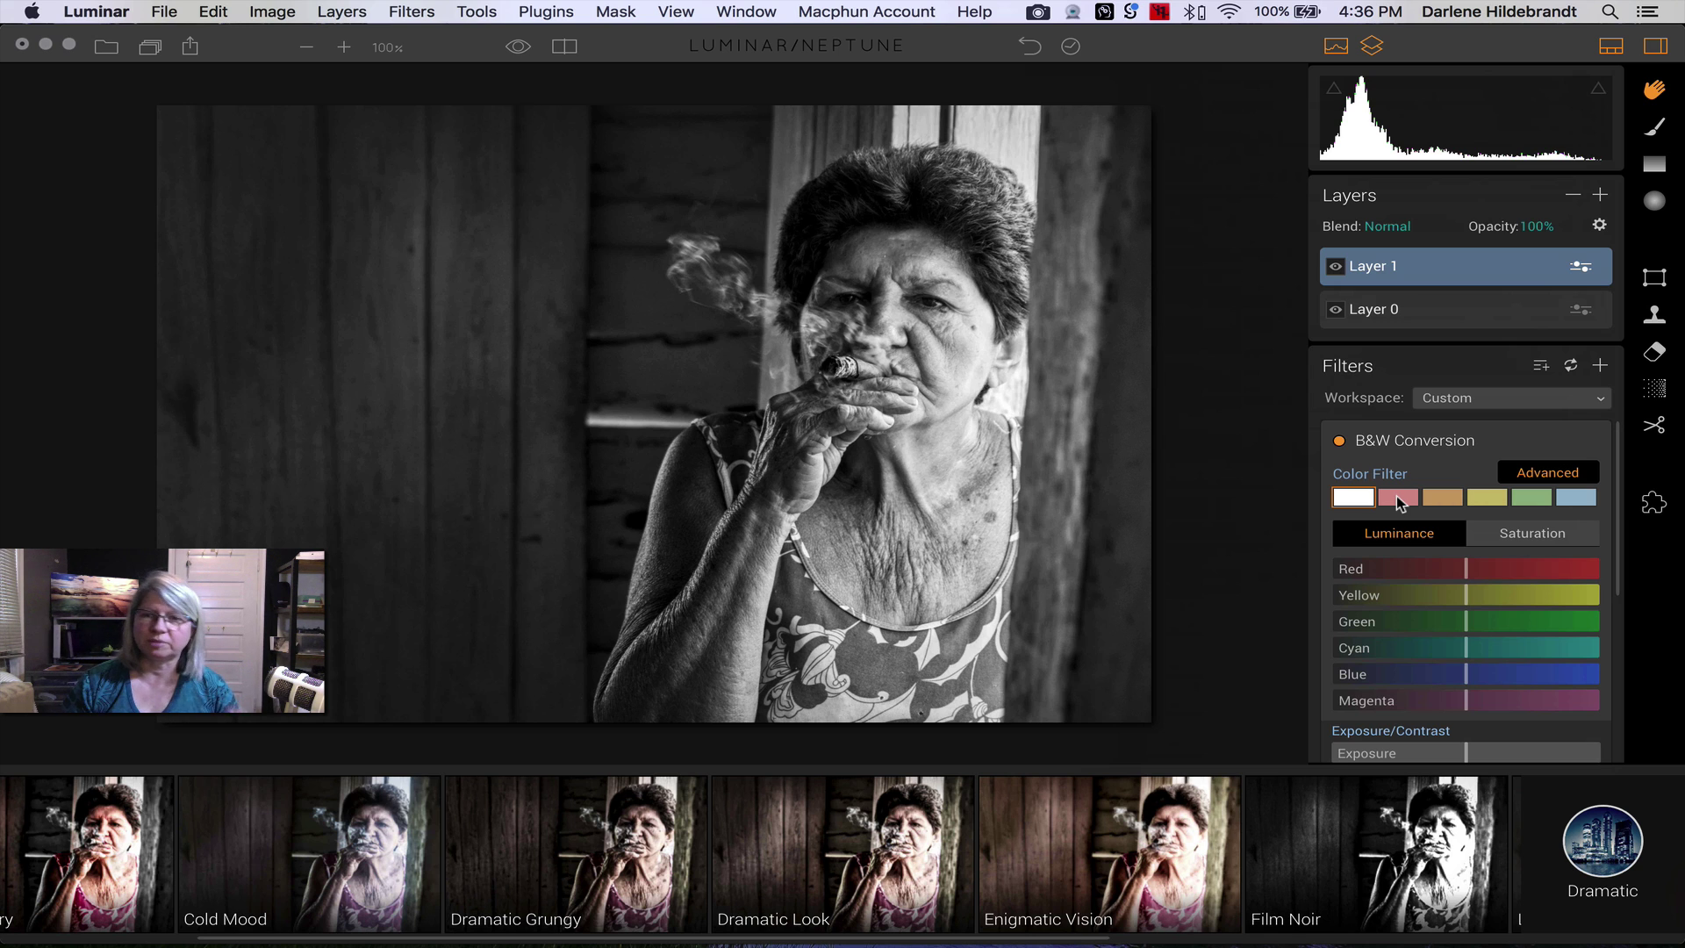
left_click(1397, 496)
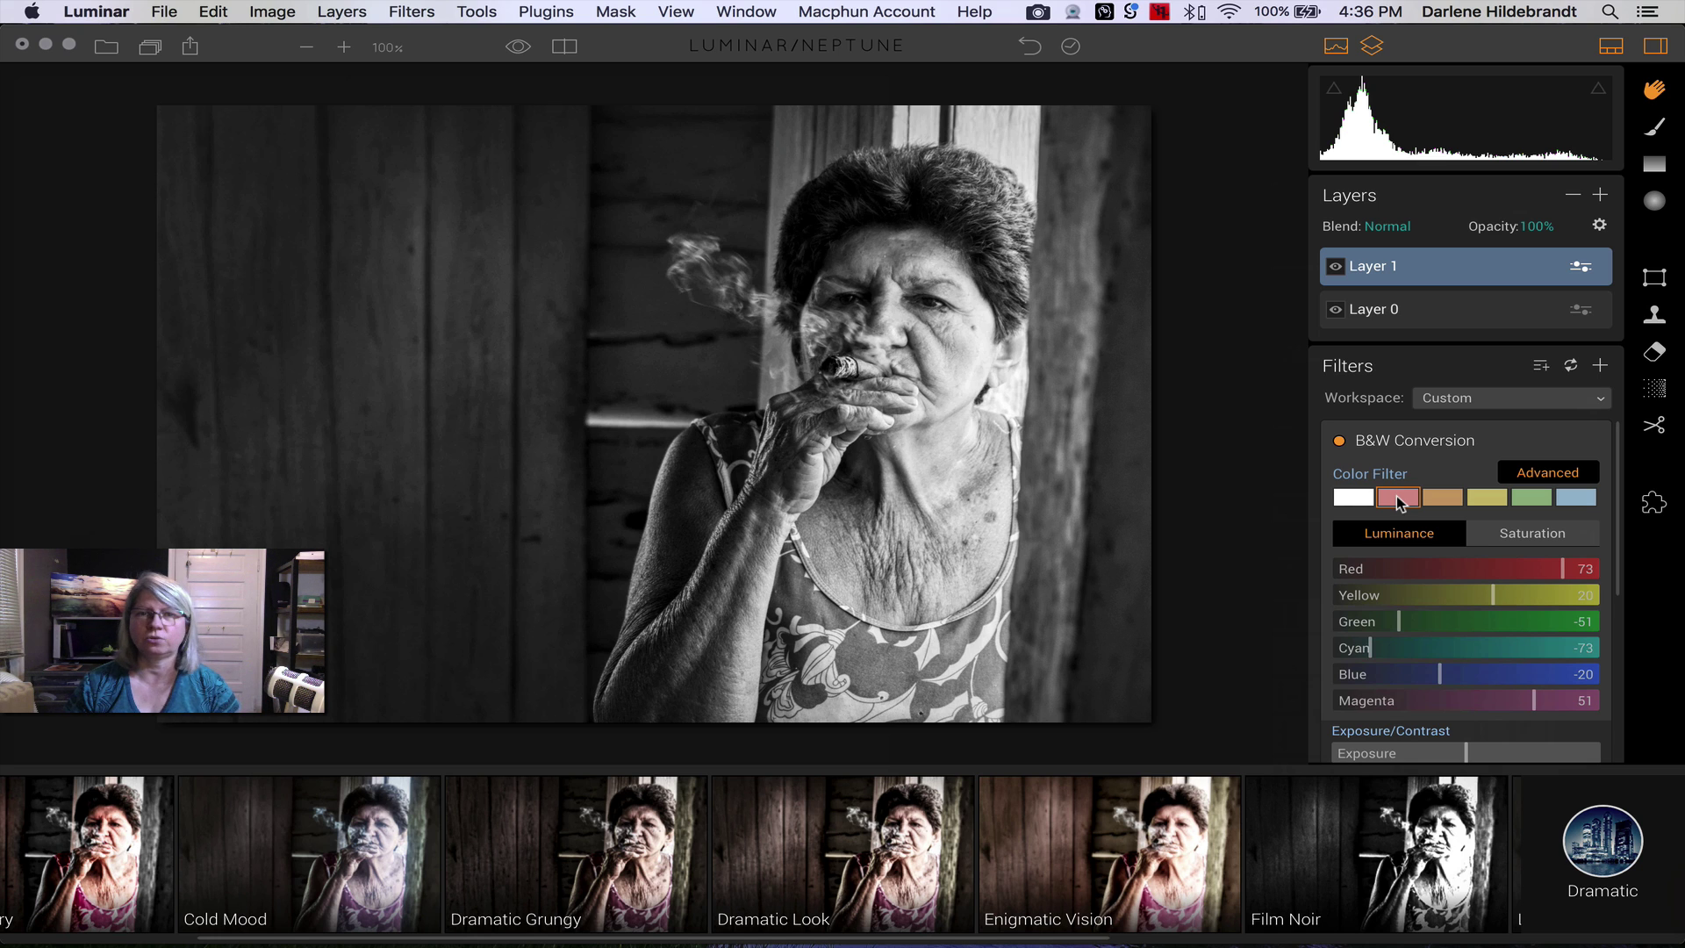
left_click(1360, 497)
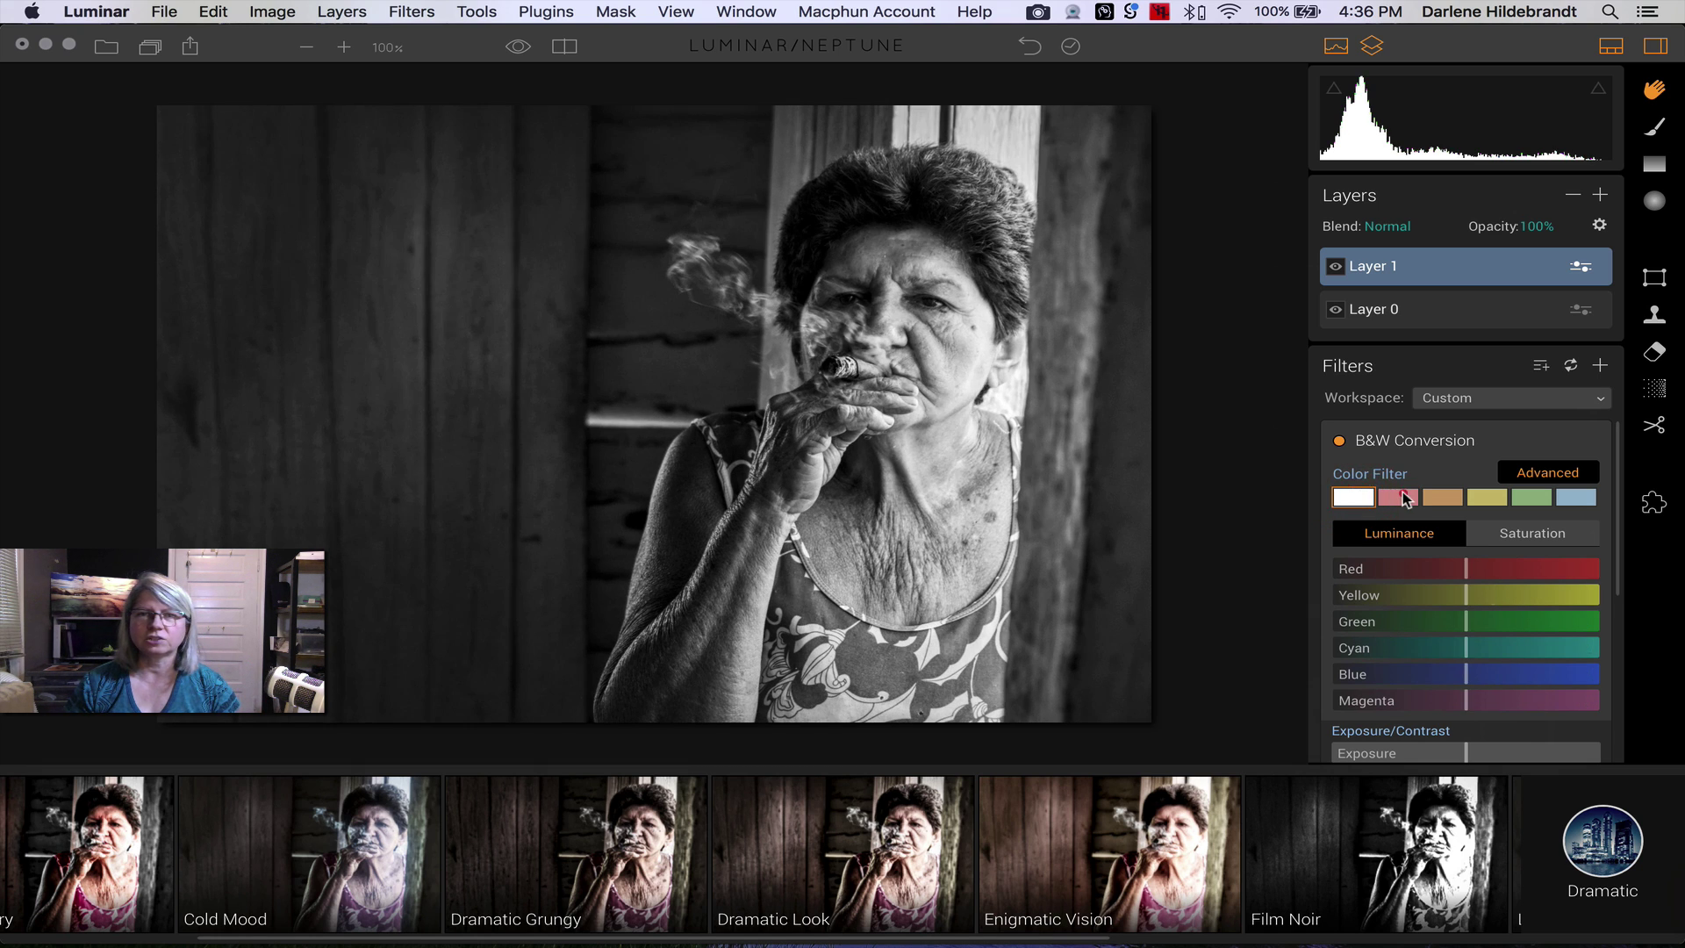
left_click(1404, 495)
left_click(1441, 498)
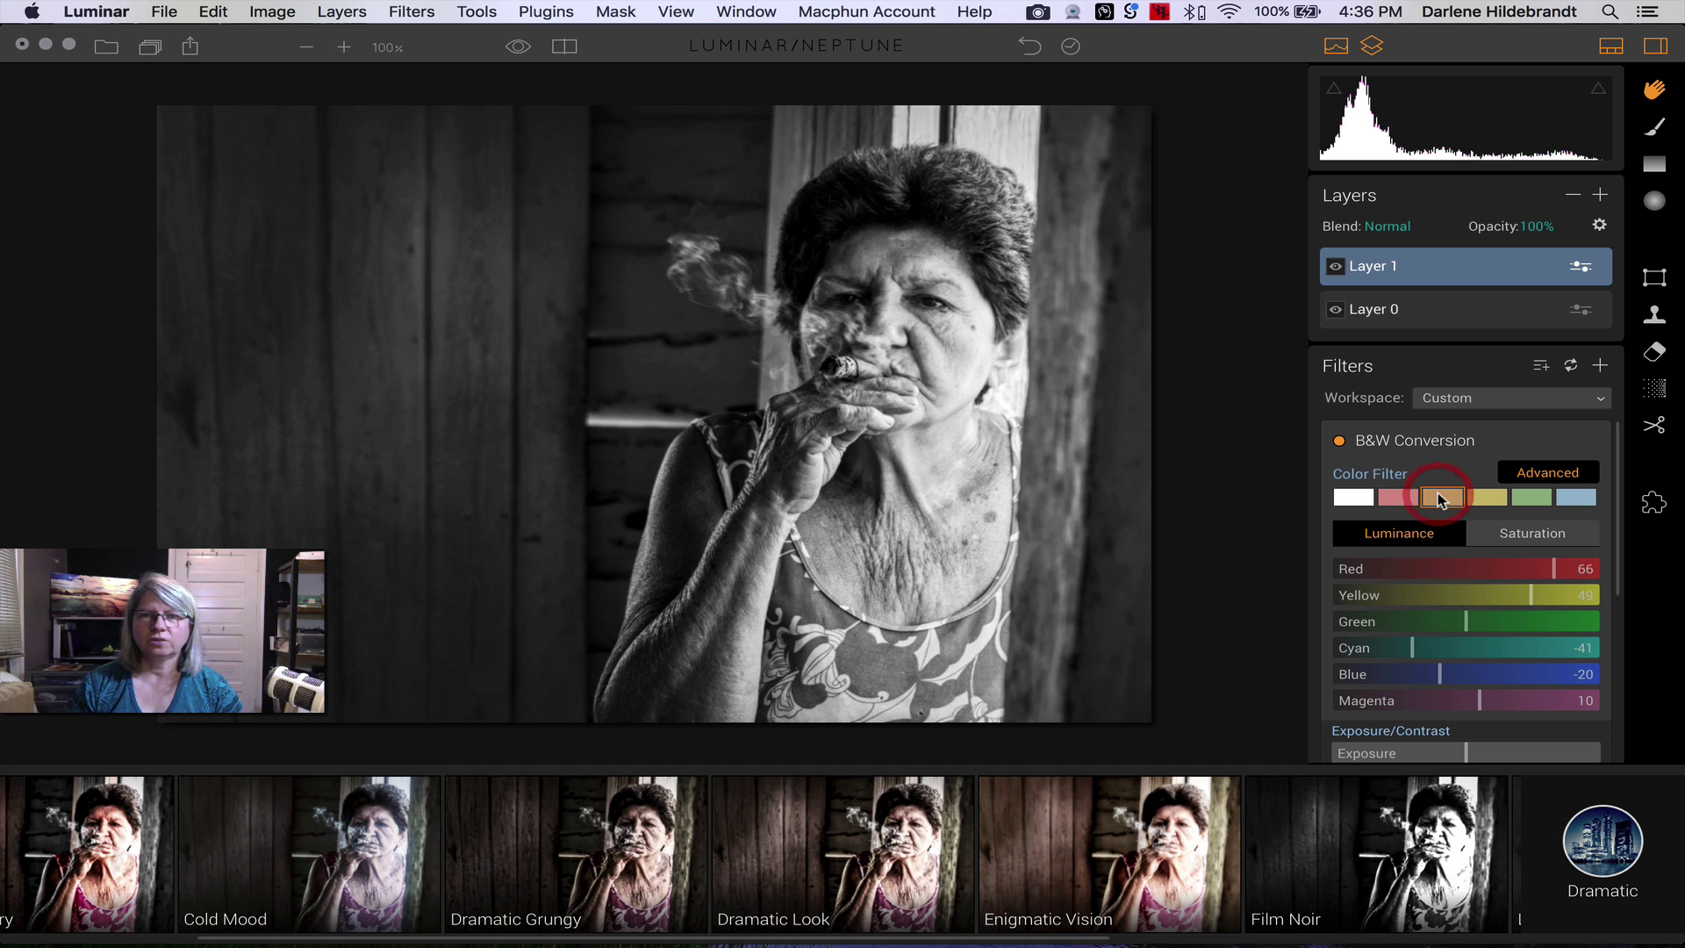
left_click(1575, 499)
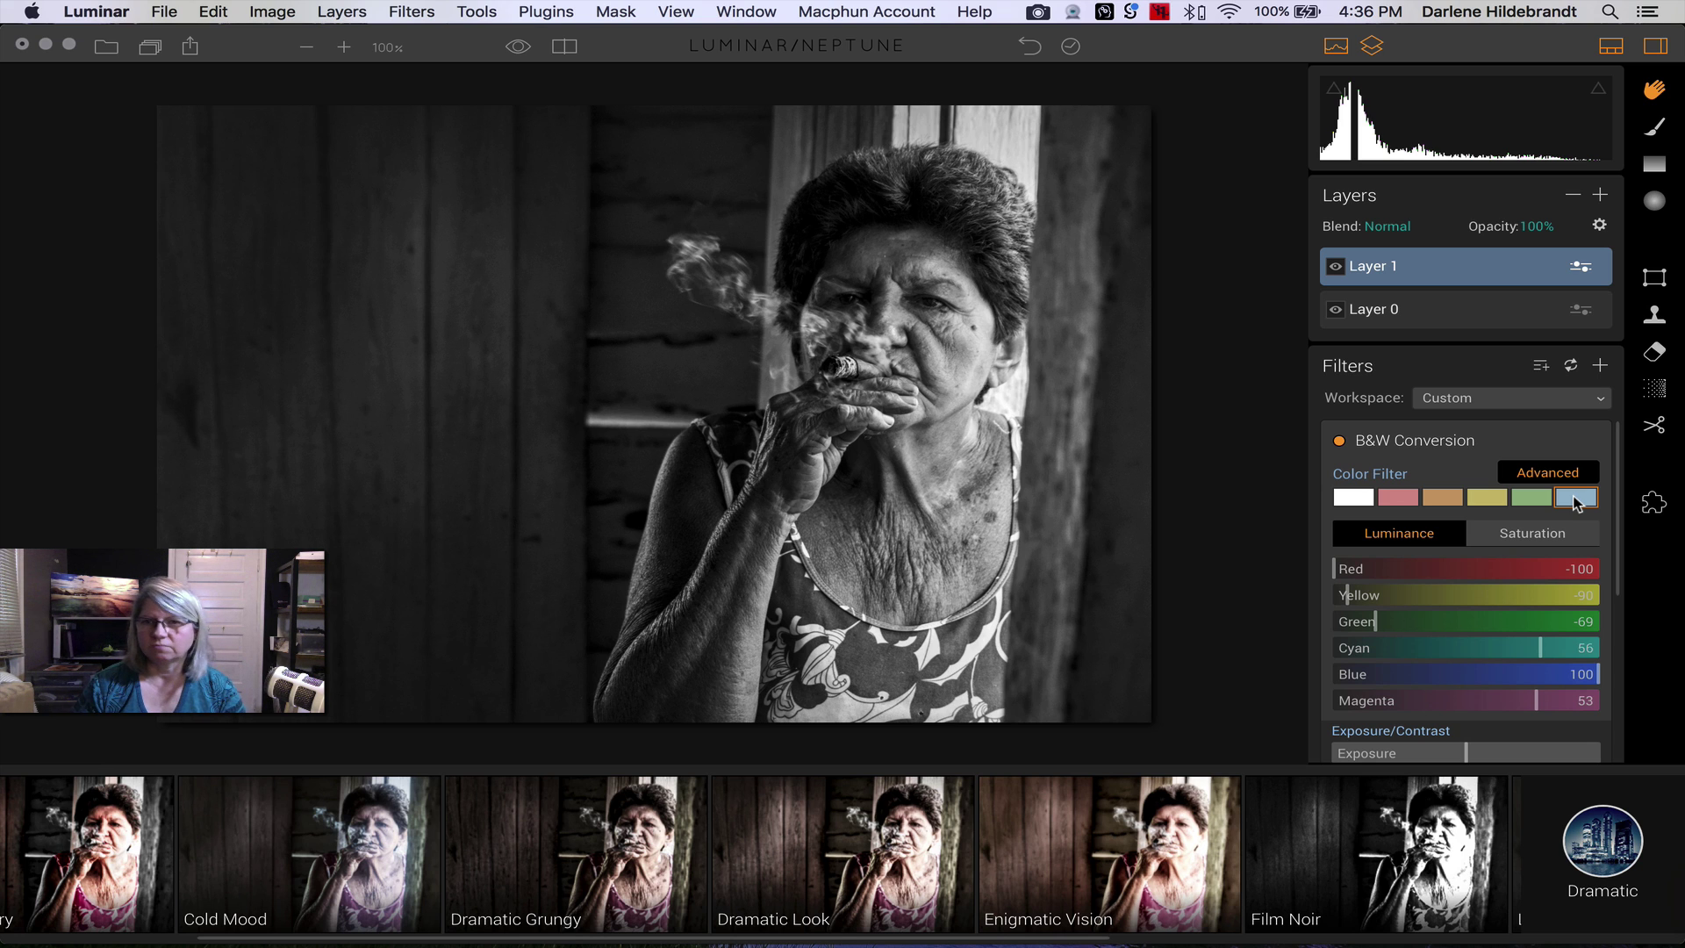
left_click(1543, 499)
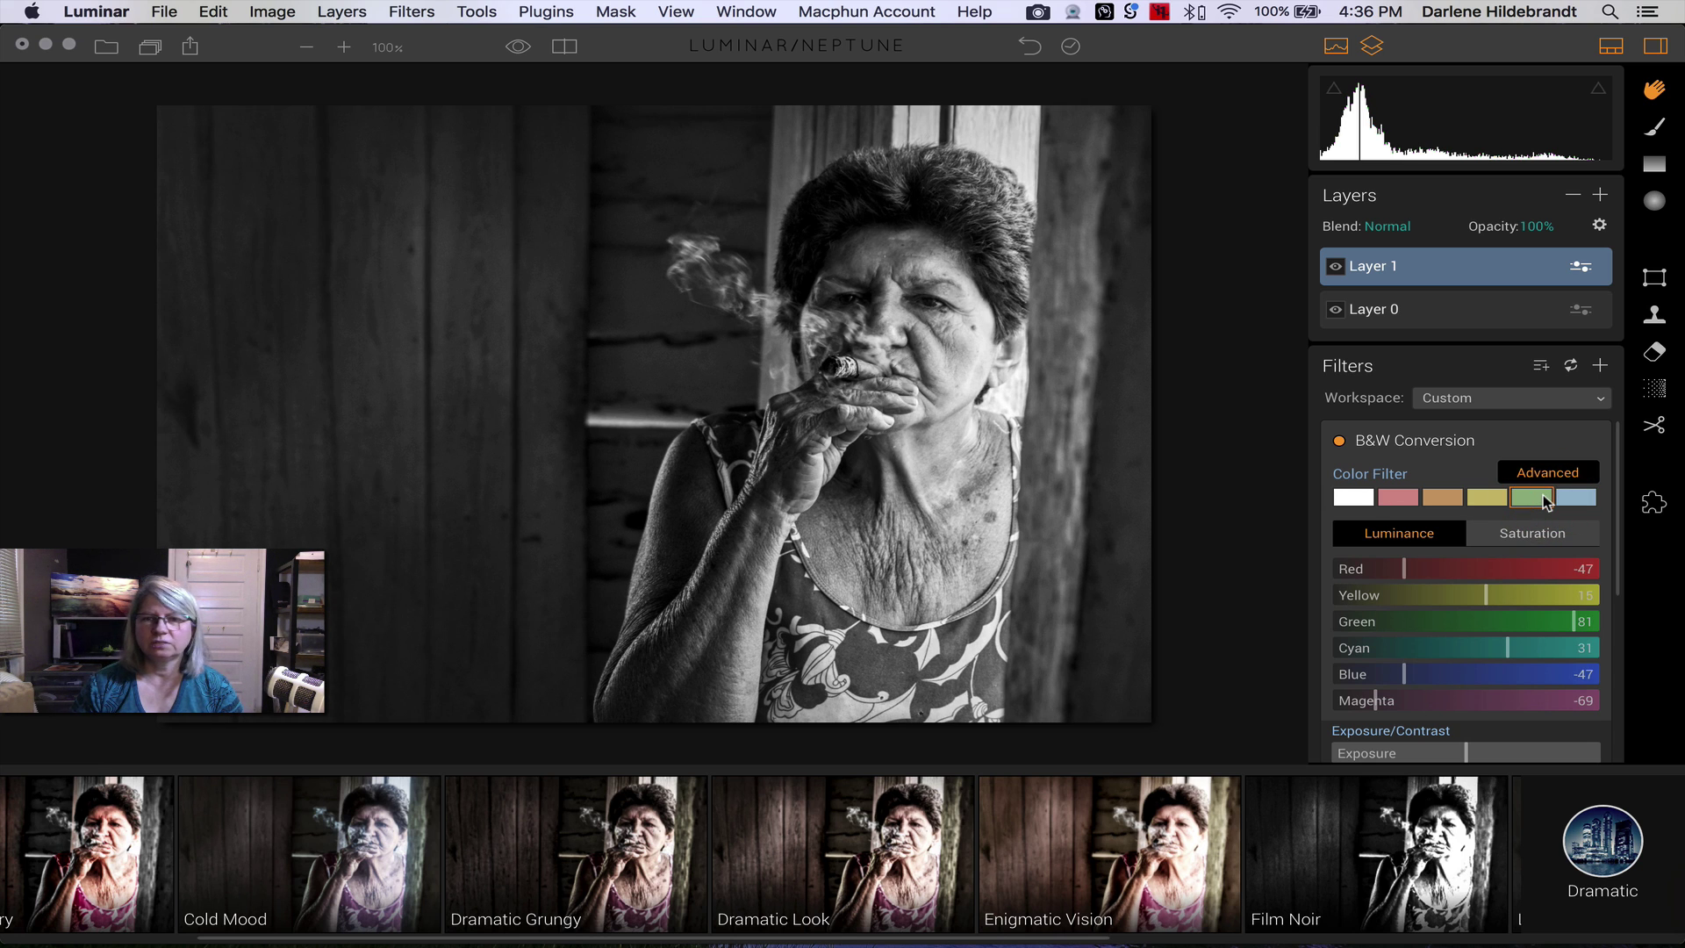
left_click(1400, 498)
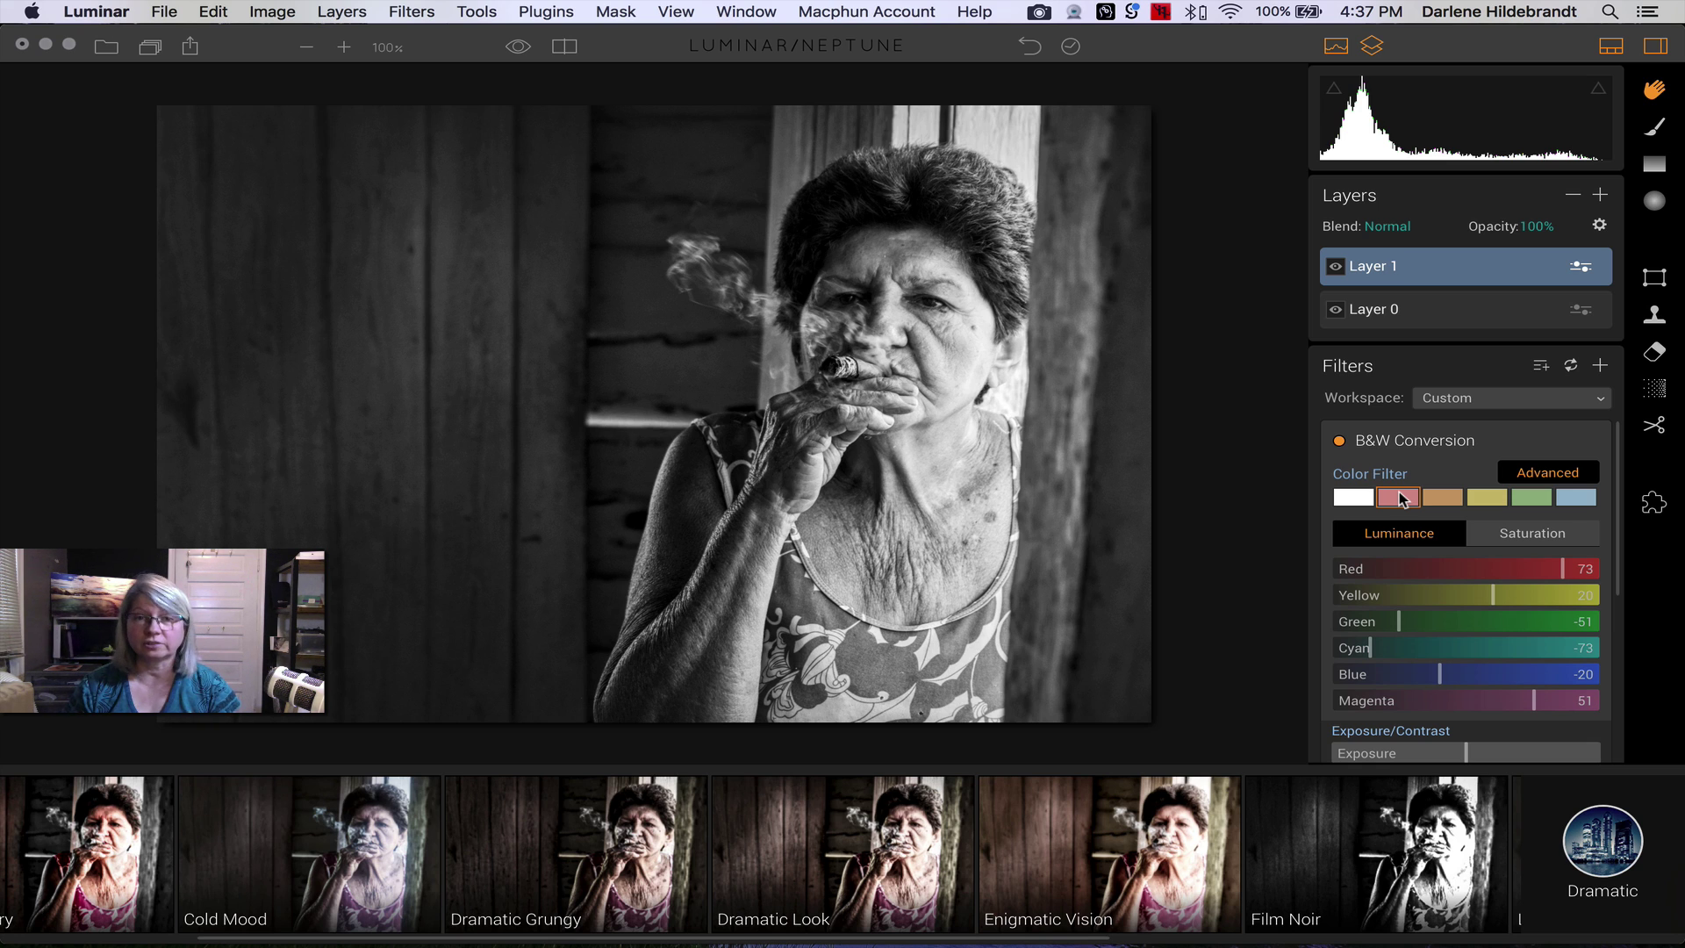
left_click(1353, 498)
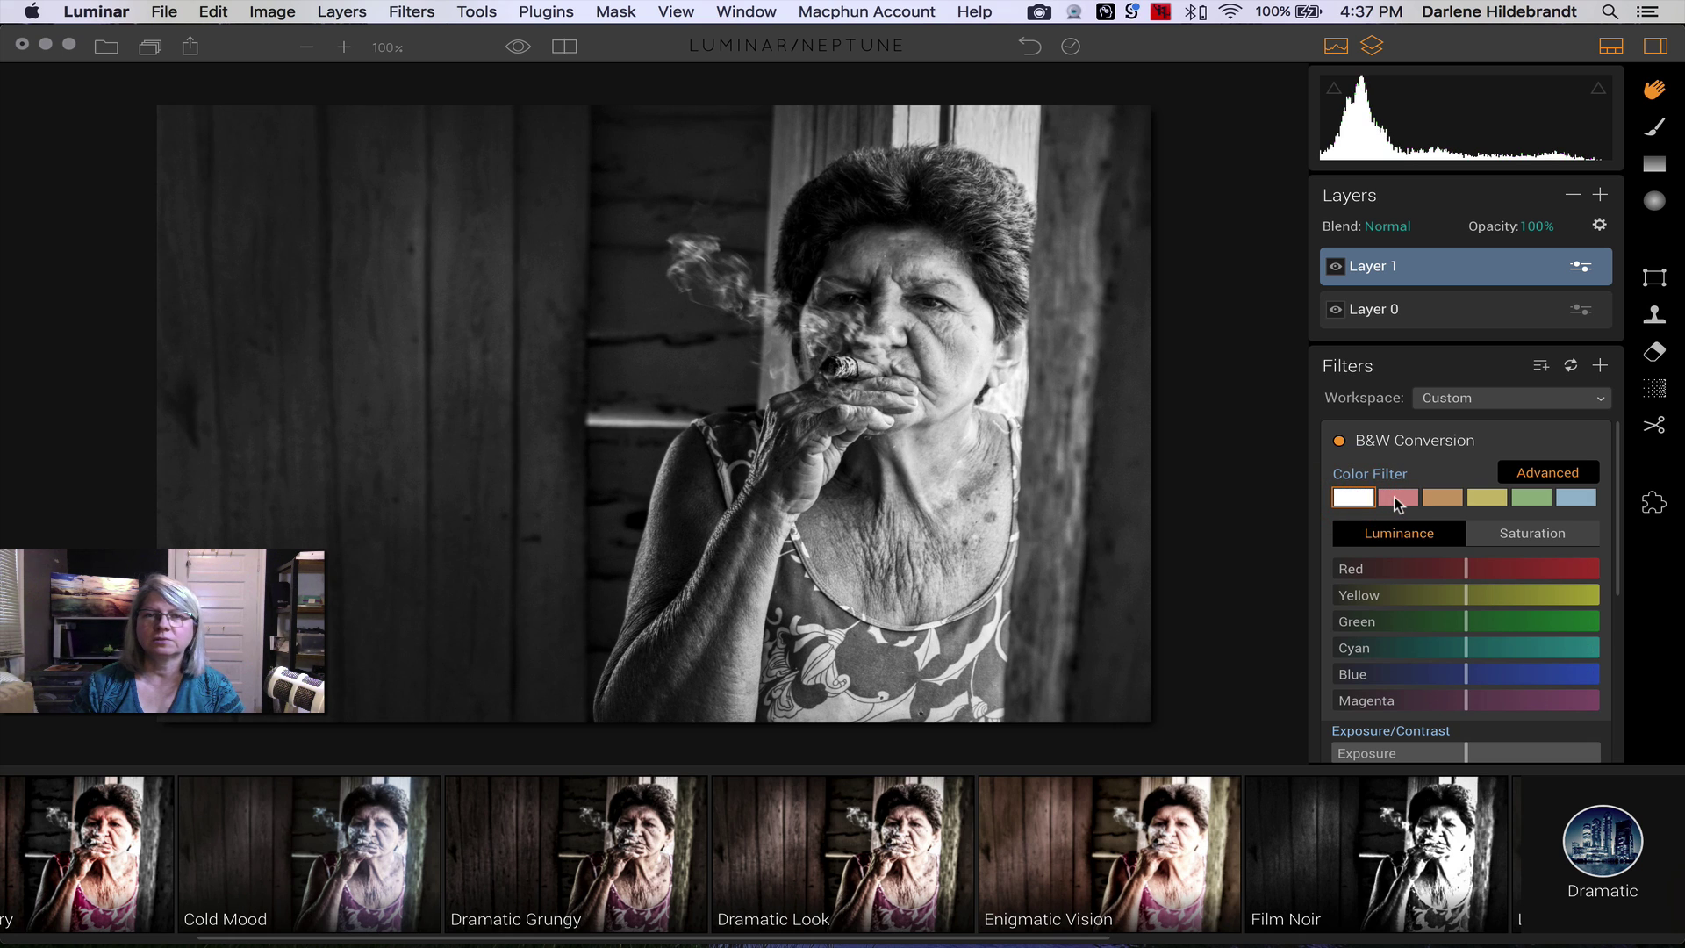
left_click(1396, 499)
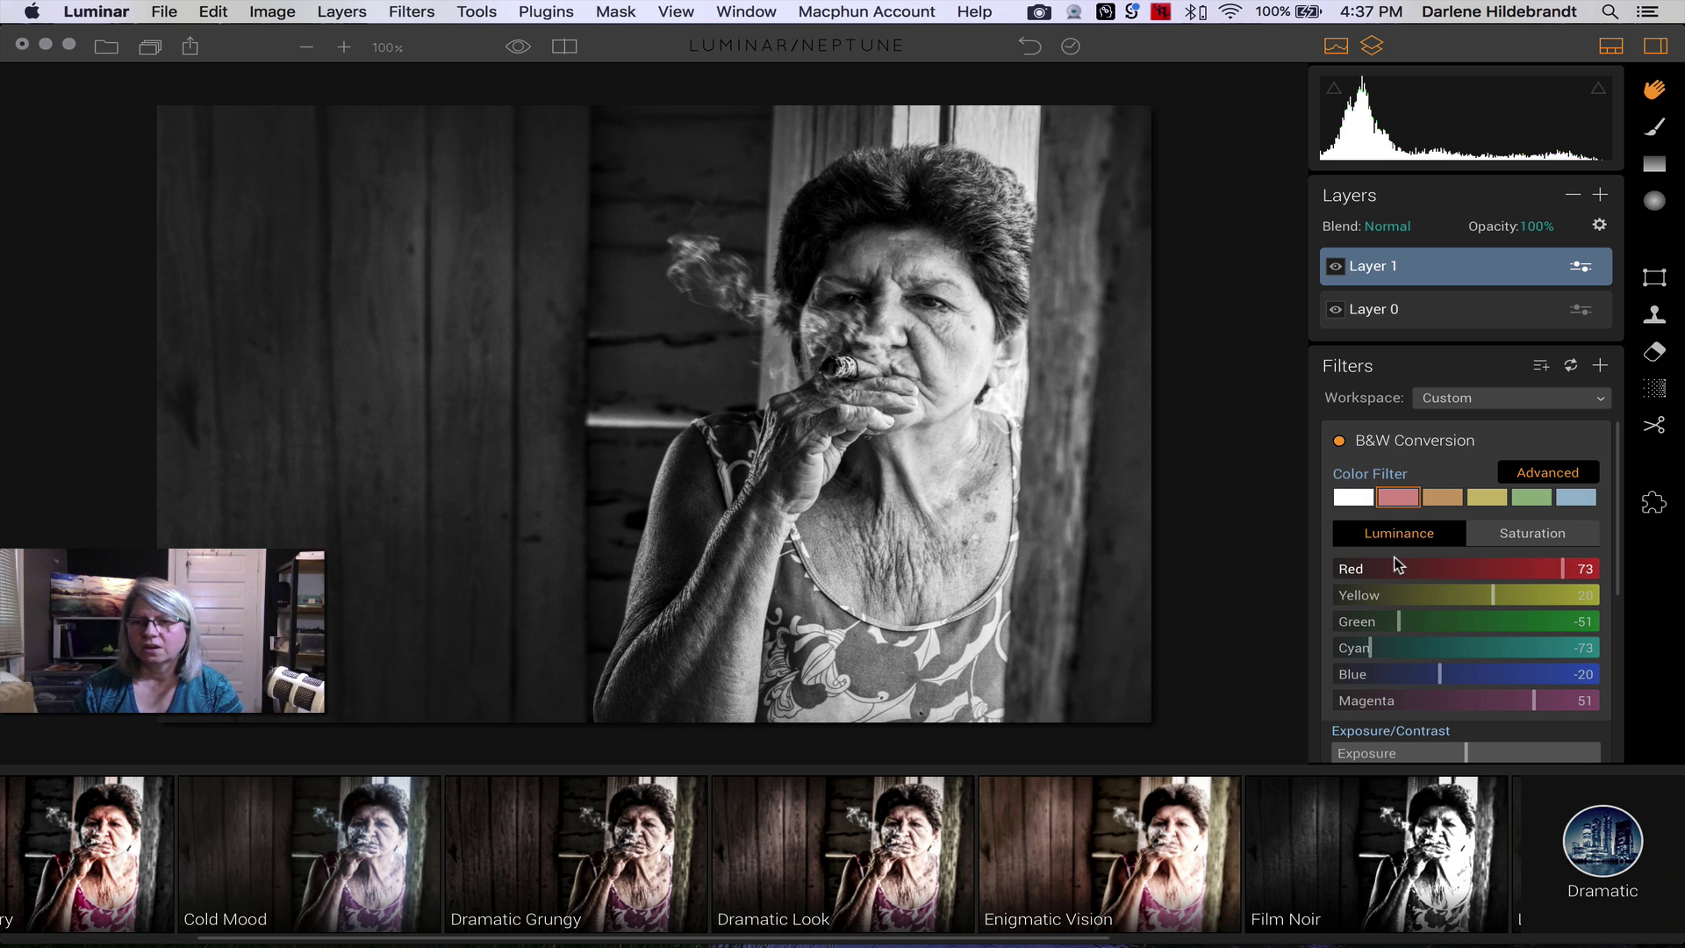
- Lower Red luminance to 53, set Blacks to -7 and Clarity to 9
left_click_drag(1564, 570, 1488, 597)
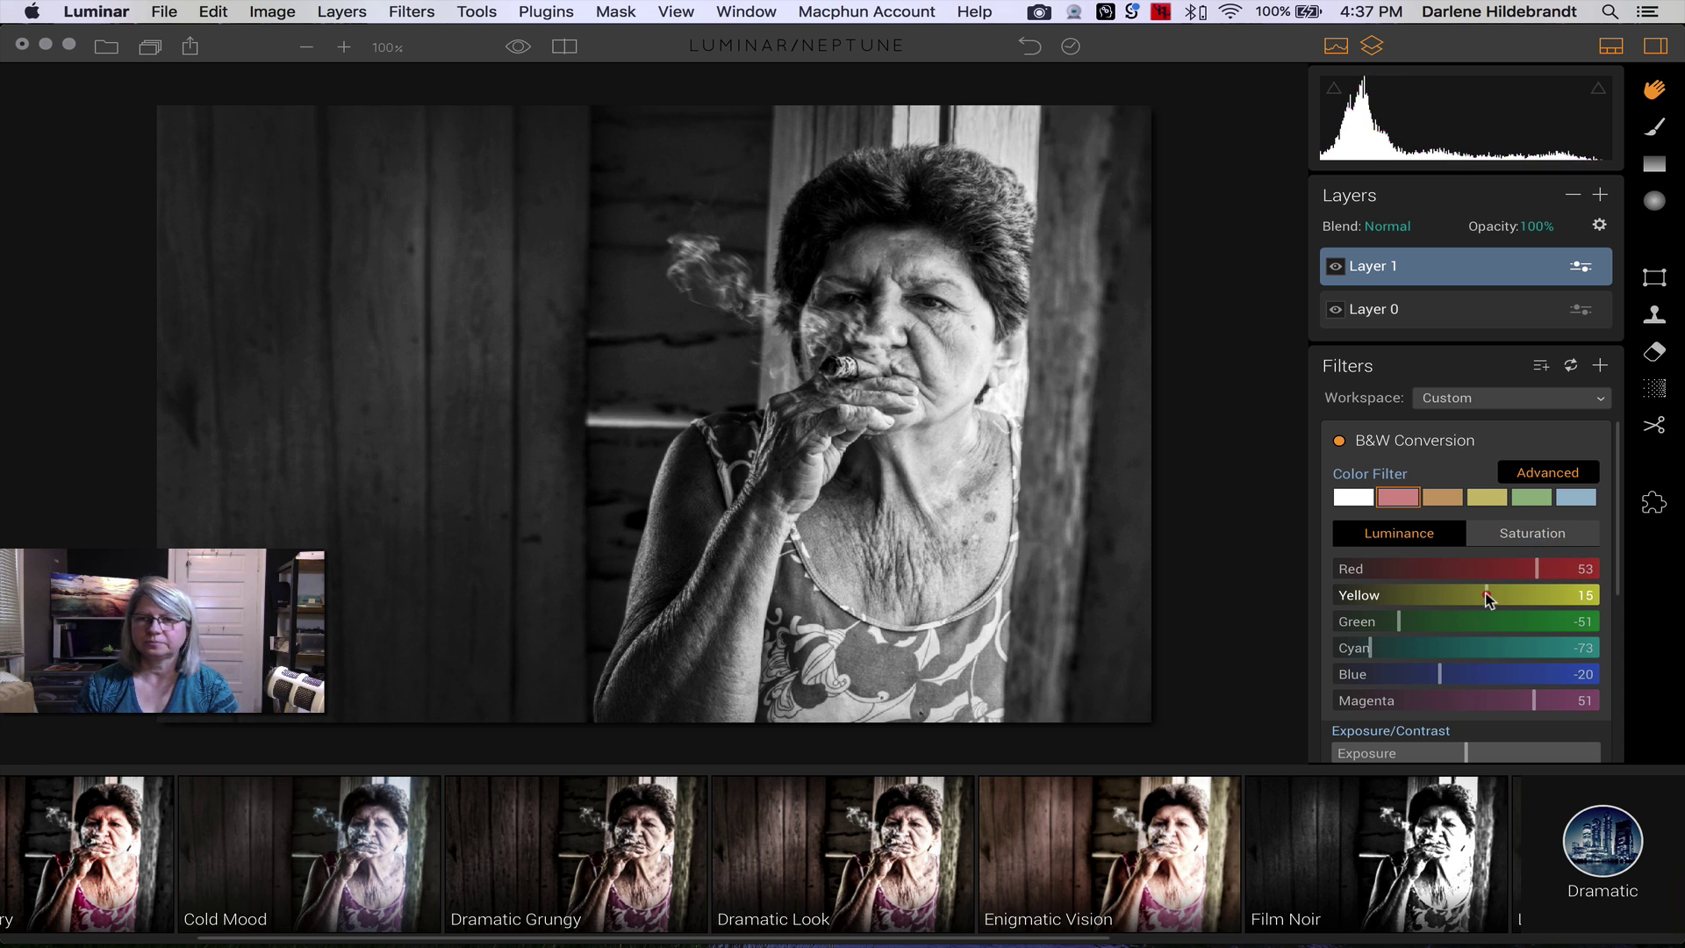
scroll(1484, 597, "down", 5)
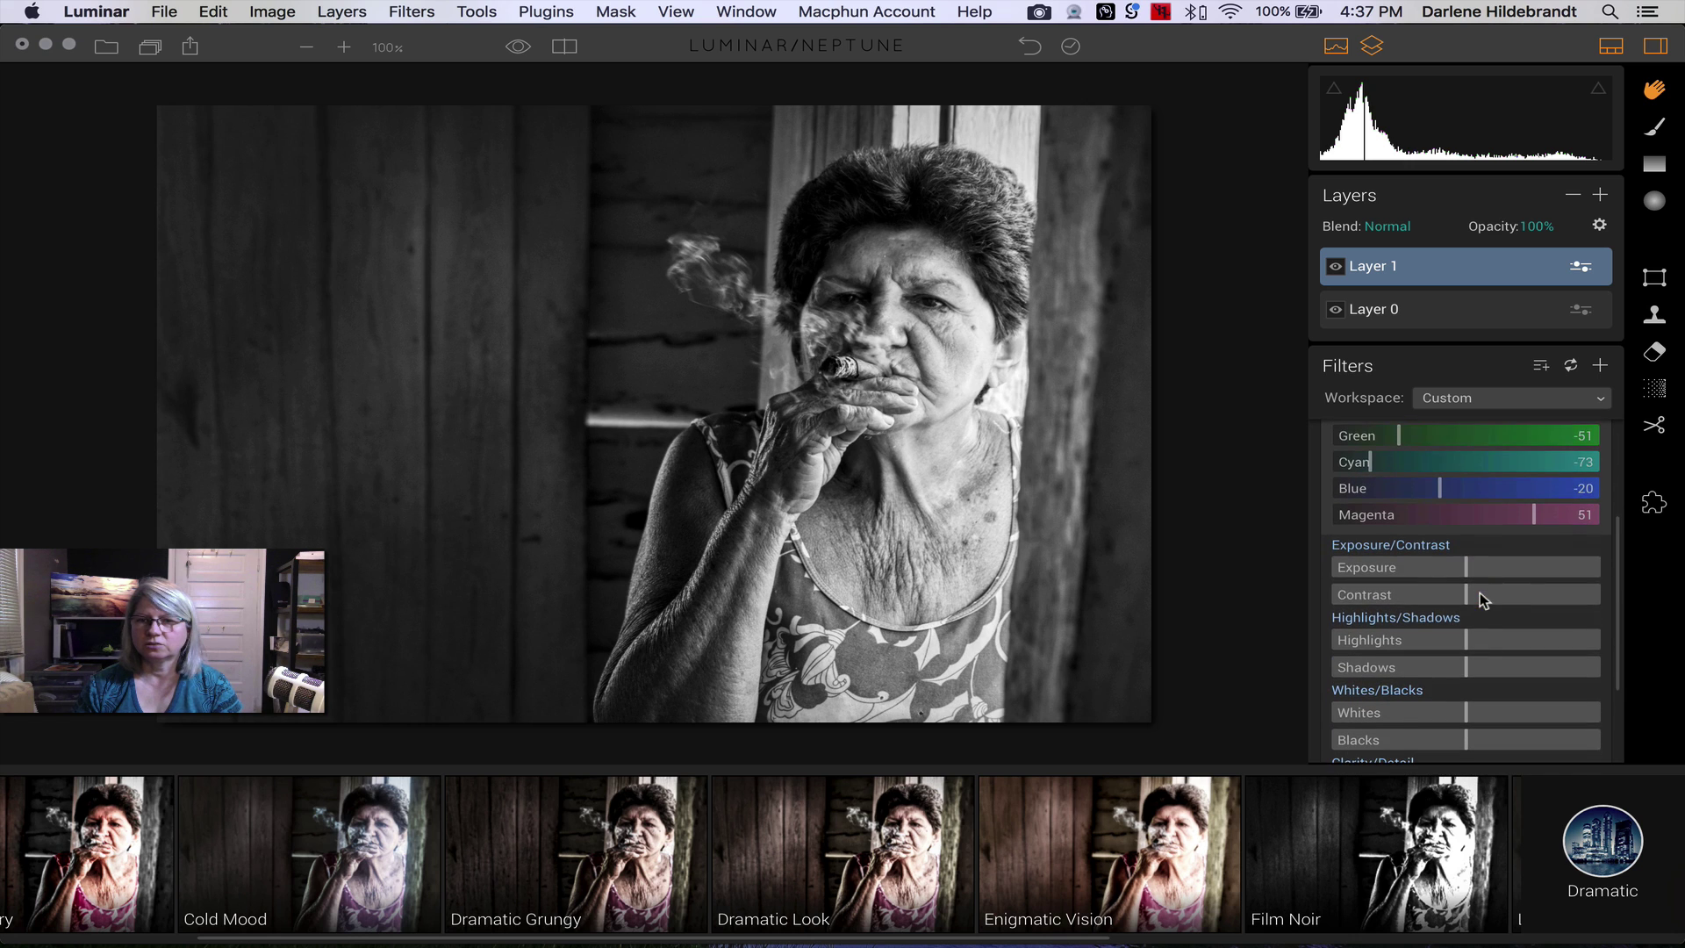
scroll(1480, 592, "down", 2)
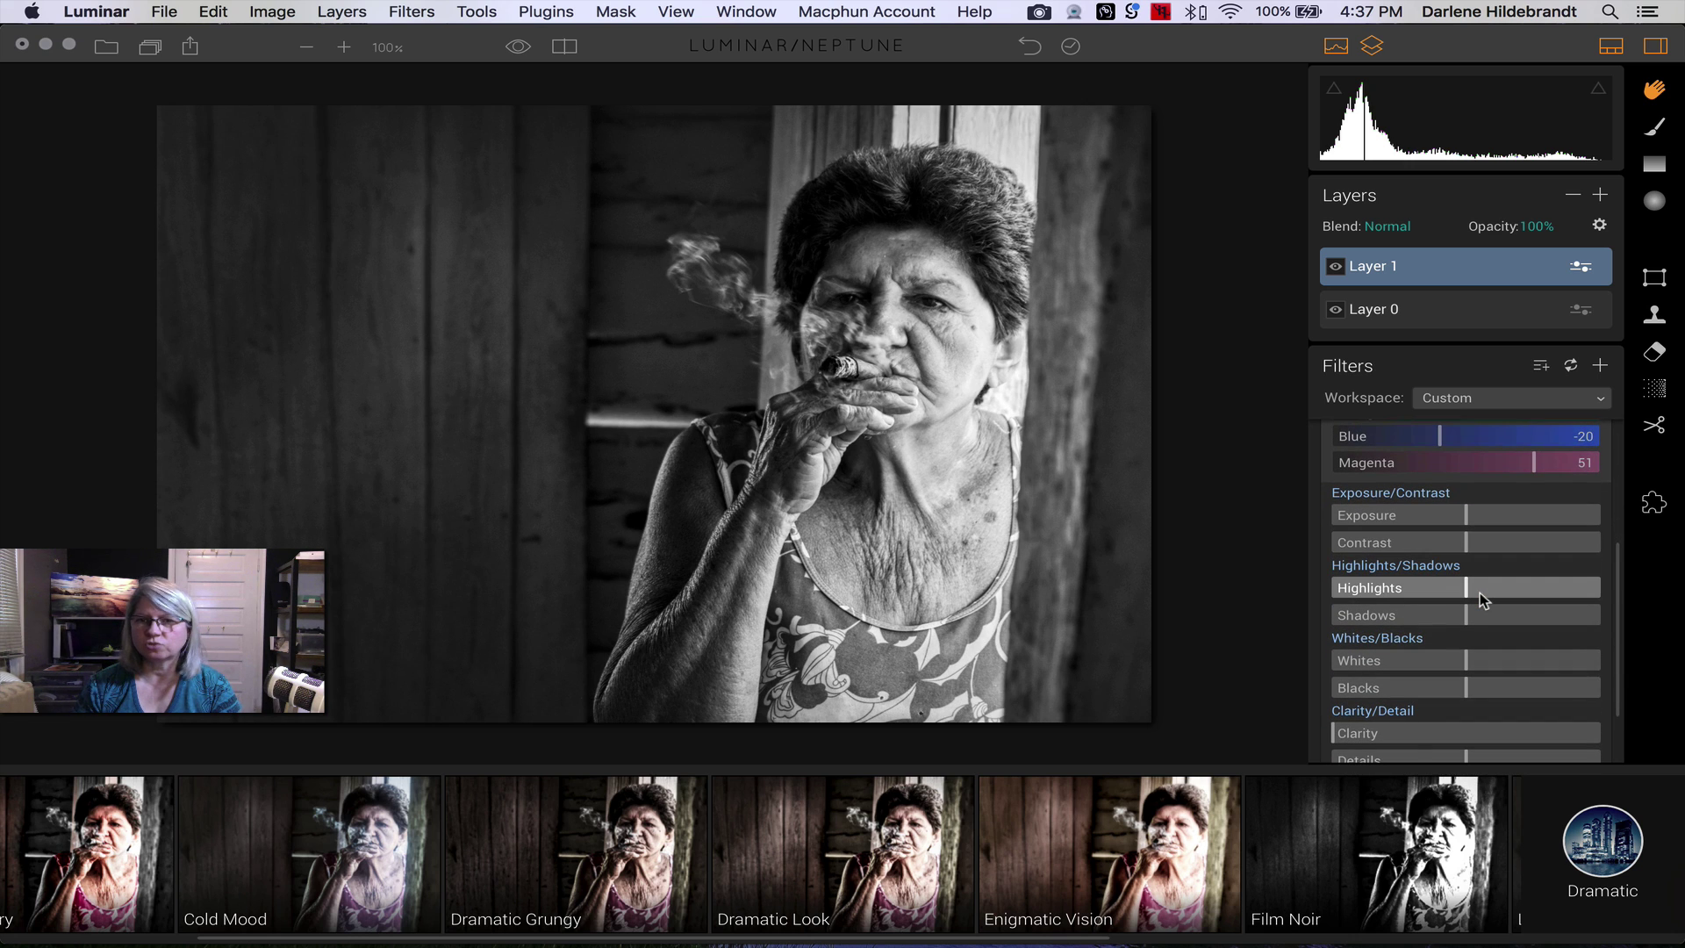
scroll(1480, 592, "down", 2)
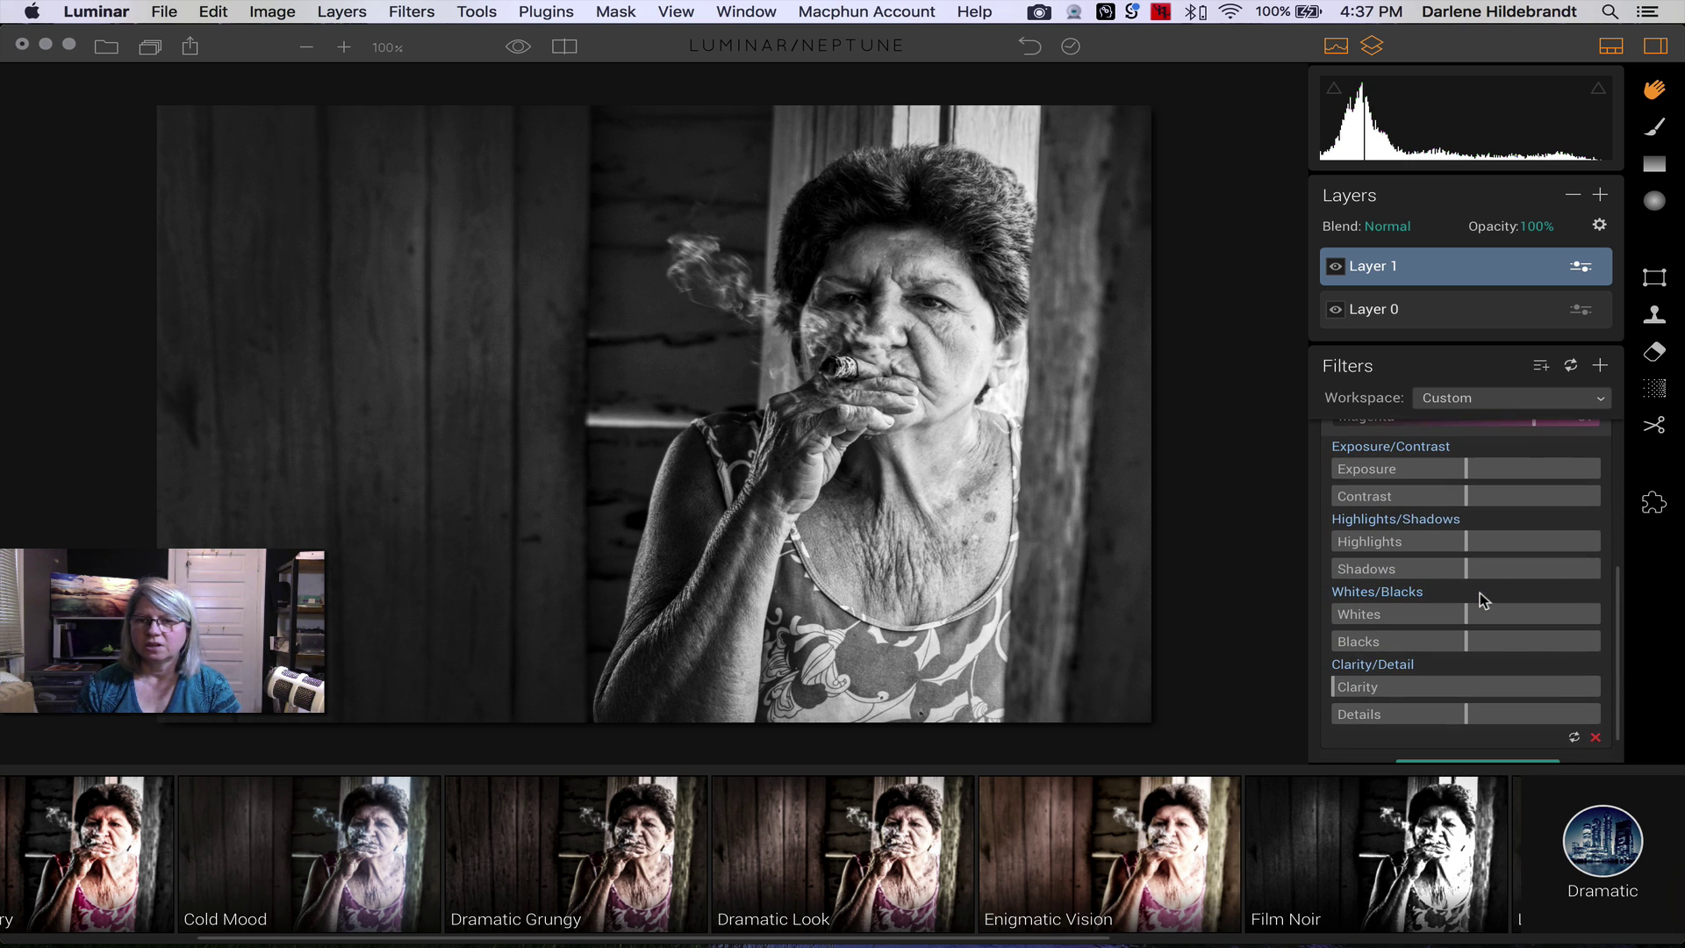
left_click_drag(1466, 641, 1460, 645)
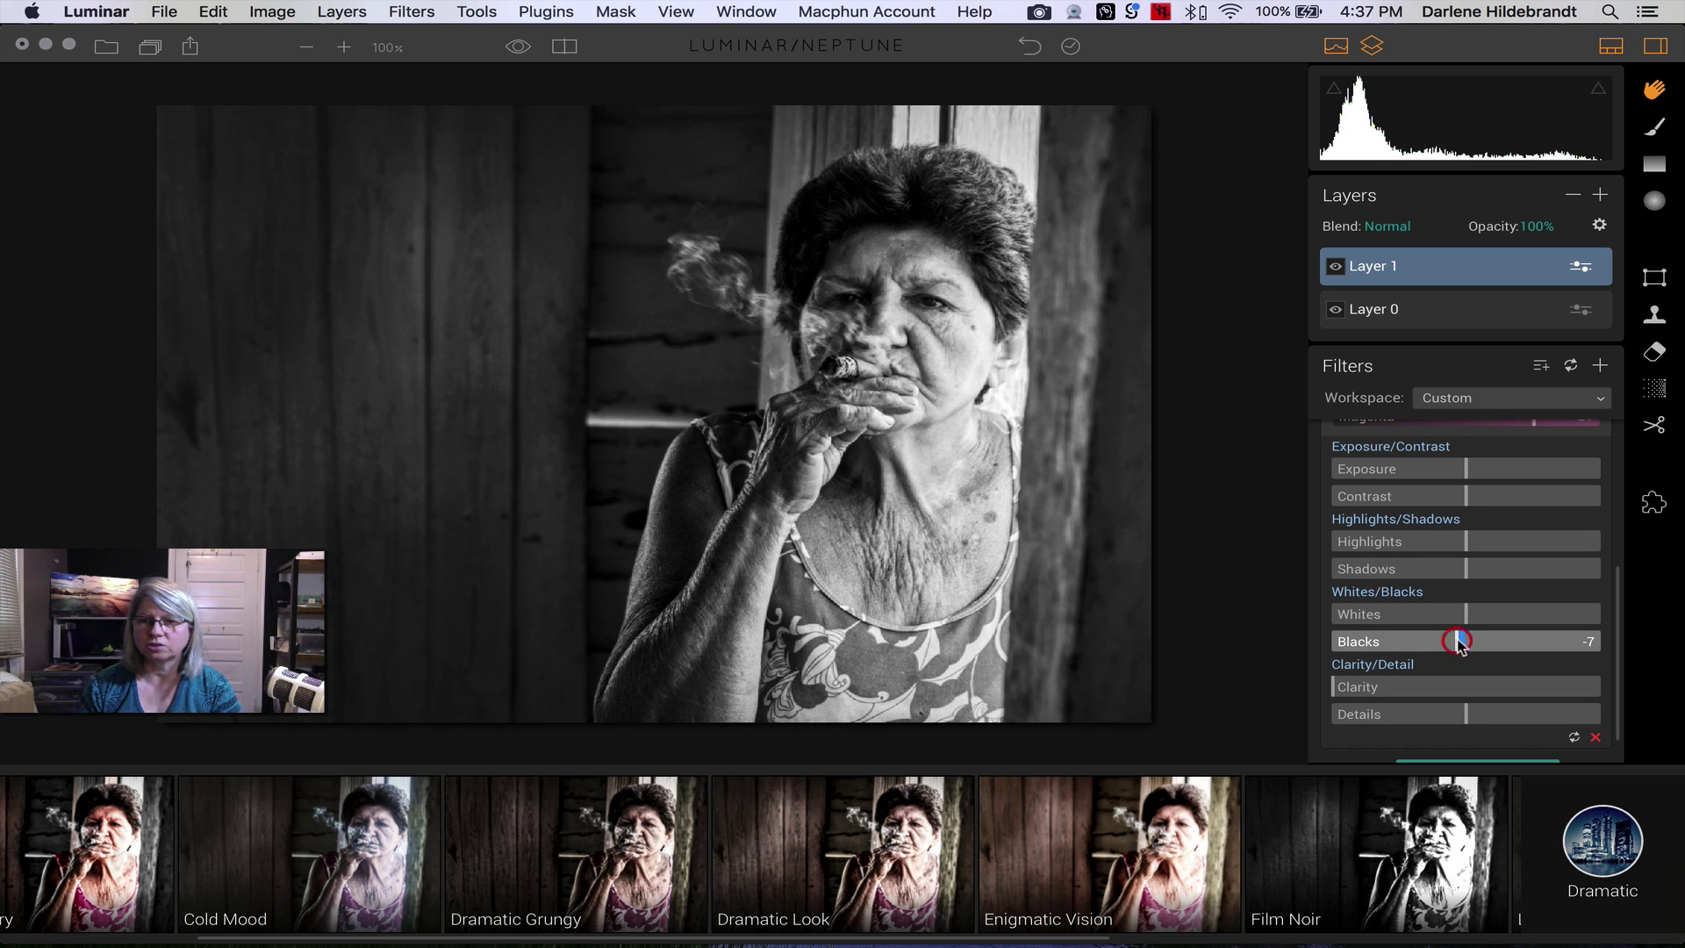
left_click_drag(1336, 688, 1358, 693)
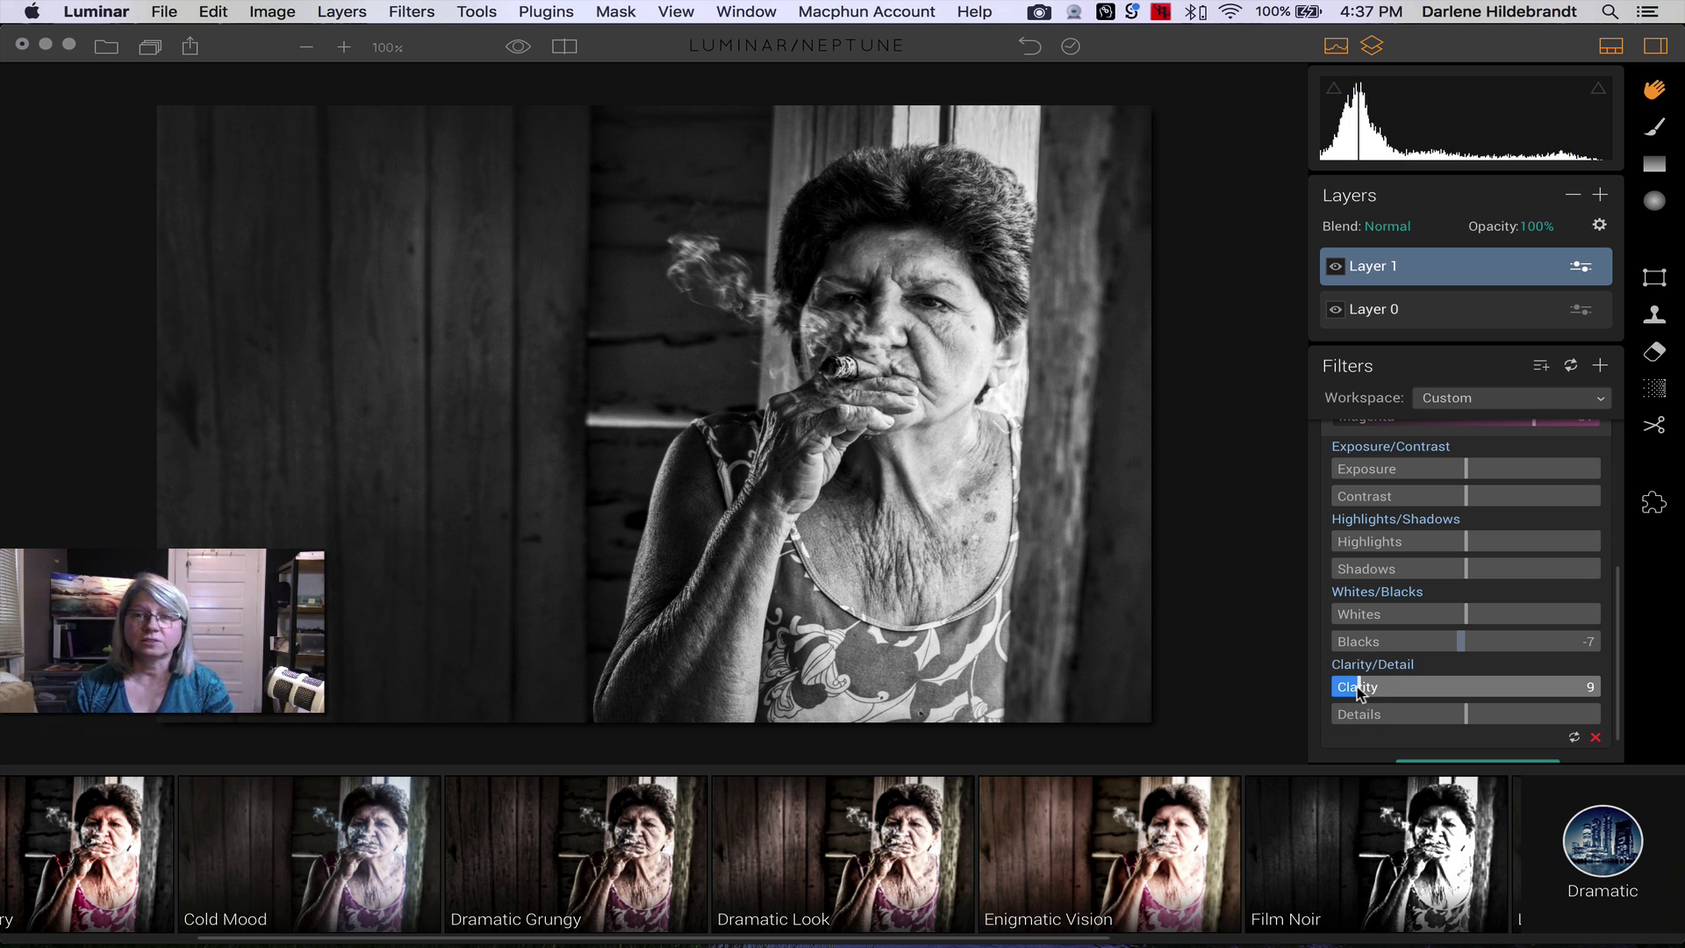
scroll(1360, 692, "up", 5)
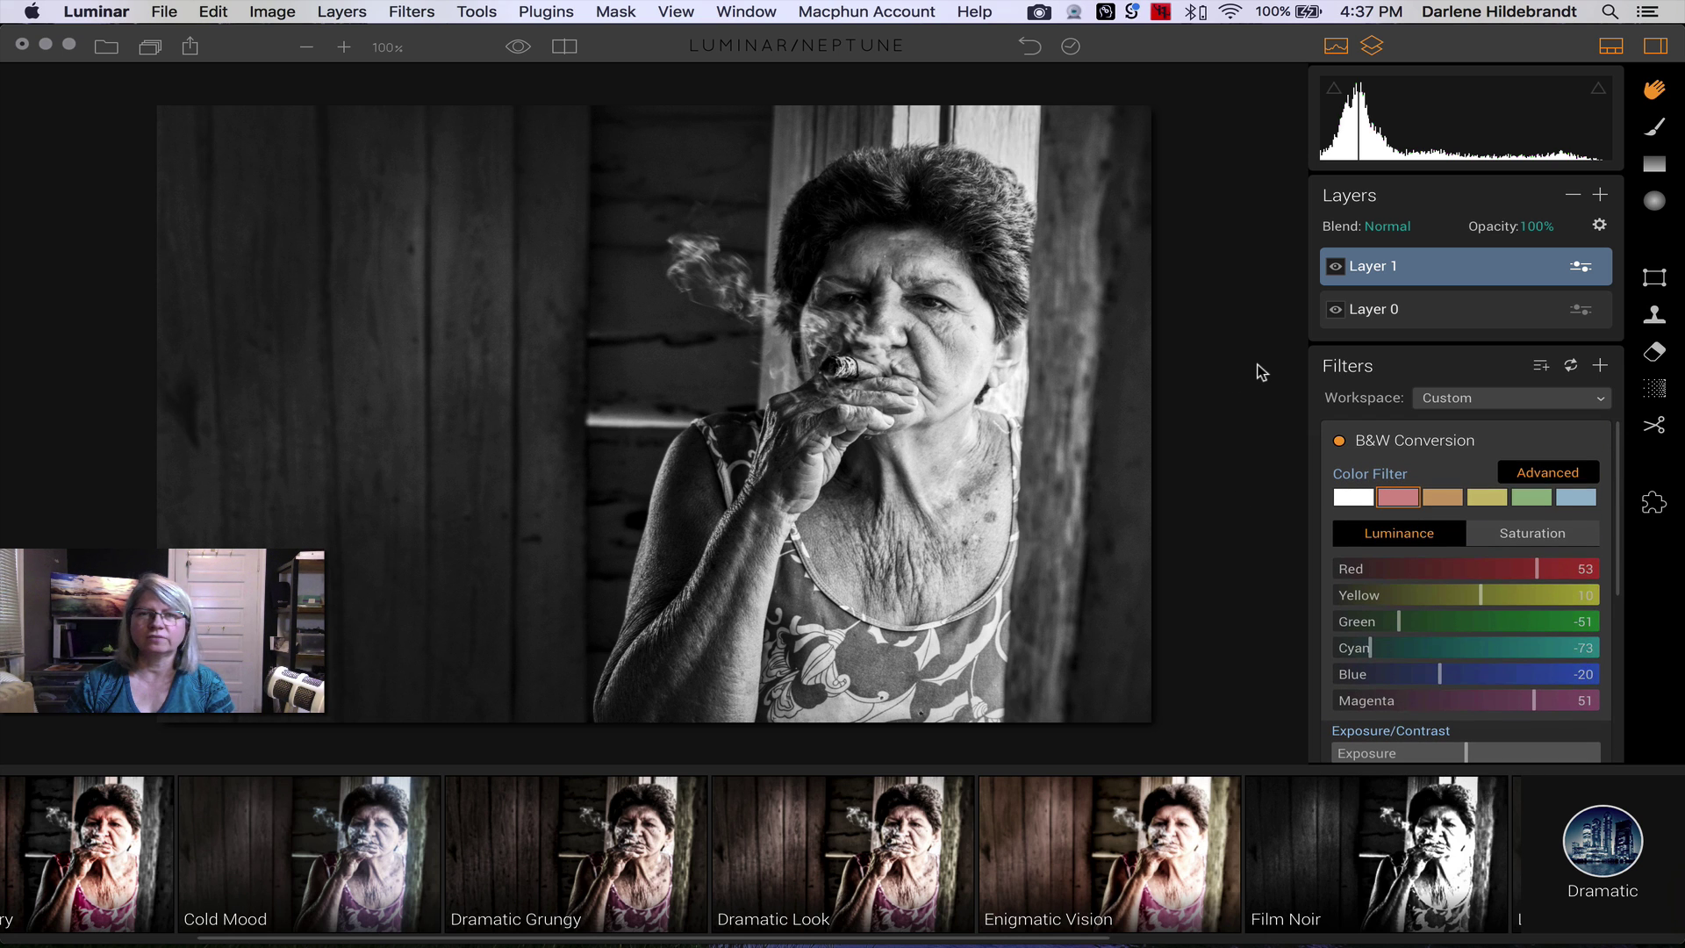
- Toggle the B&W Conversion layer off and on to compare with the colour original, leaving it visible
key("backslash")
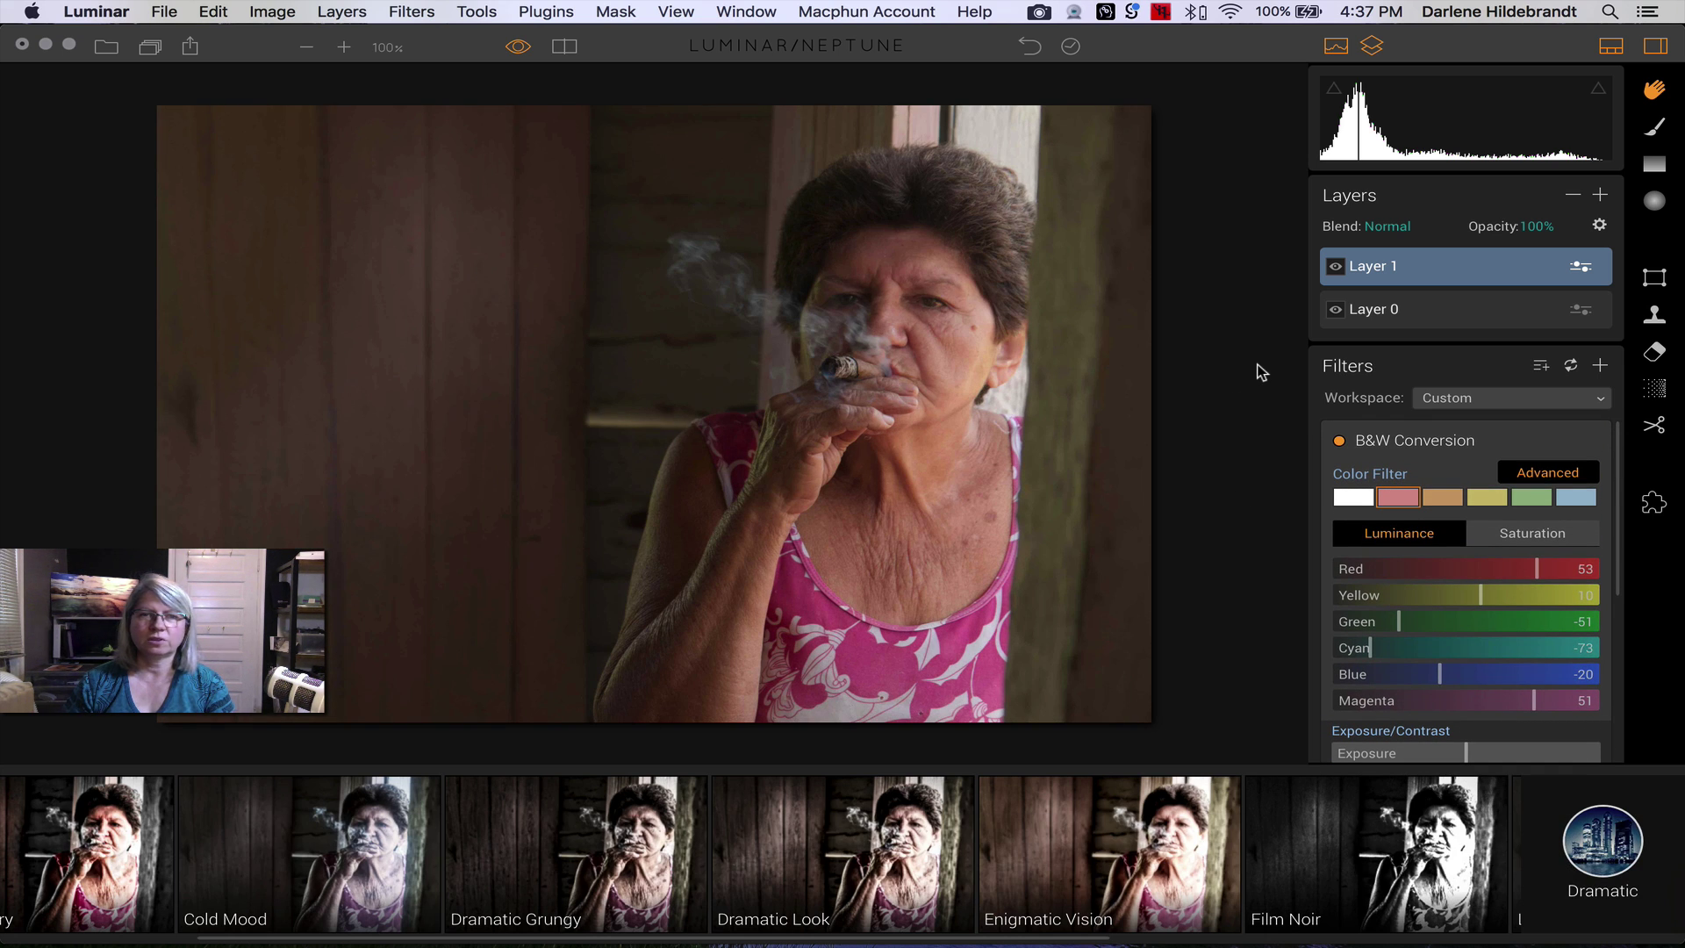
key("backslash")
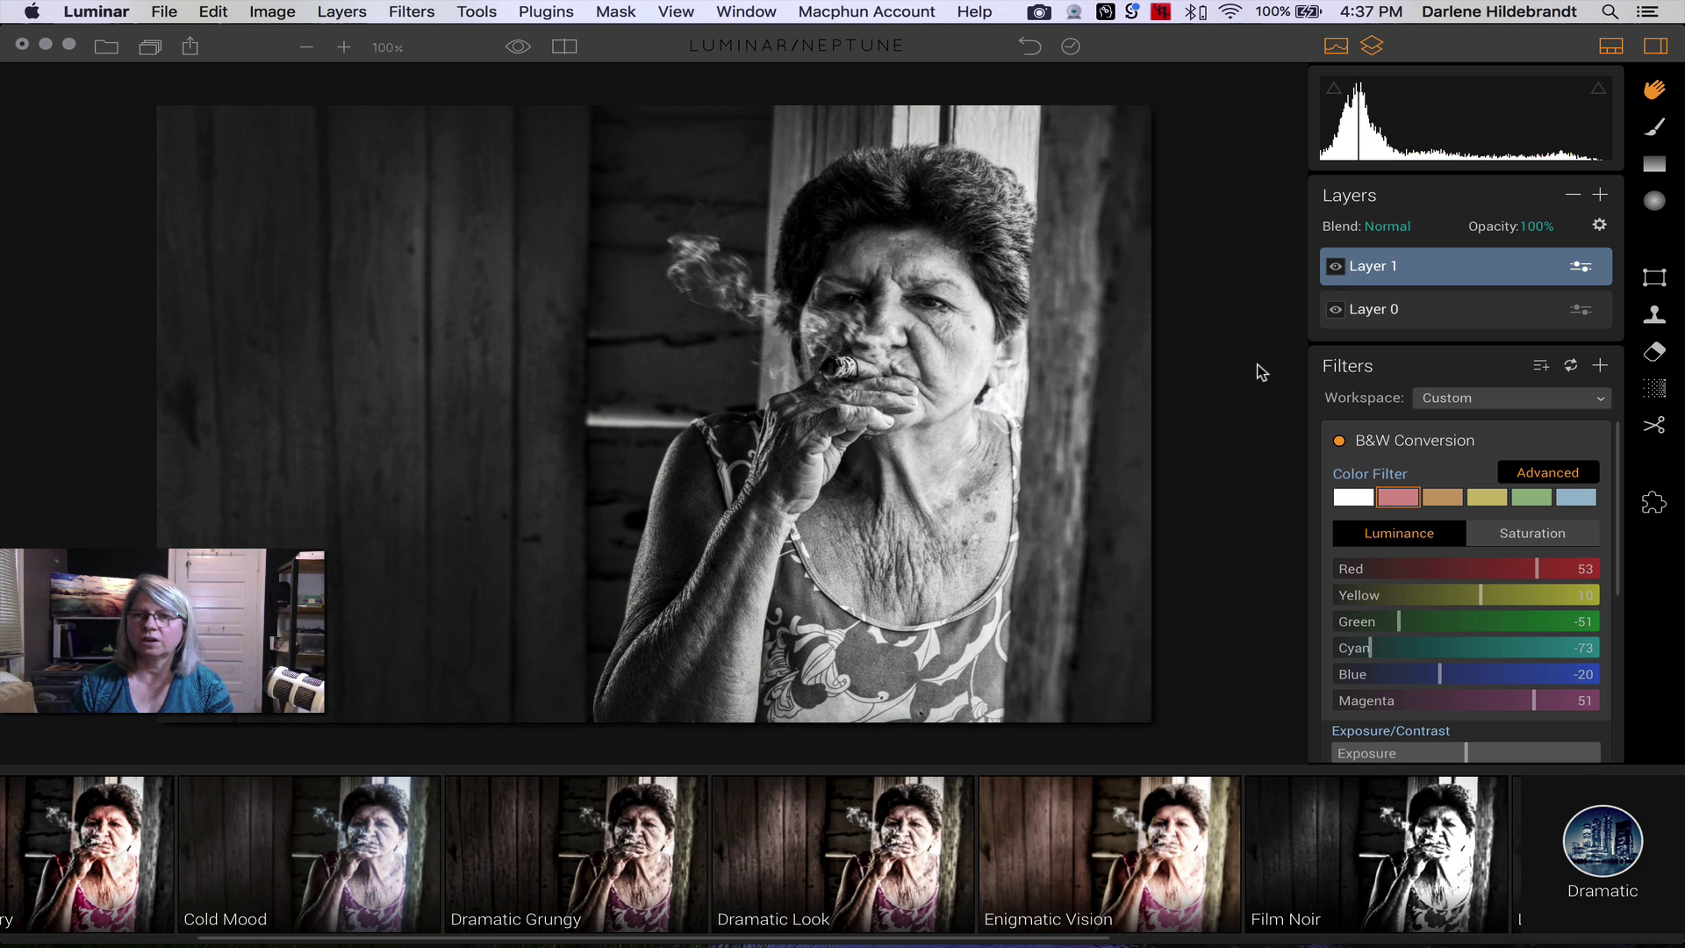
left_click(1336, 268)
left_click(1336, 268)
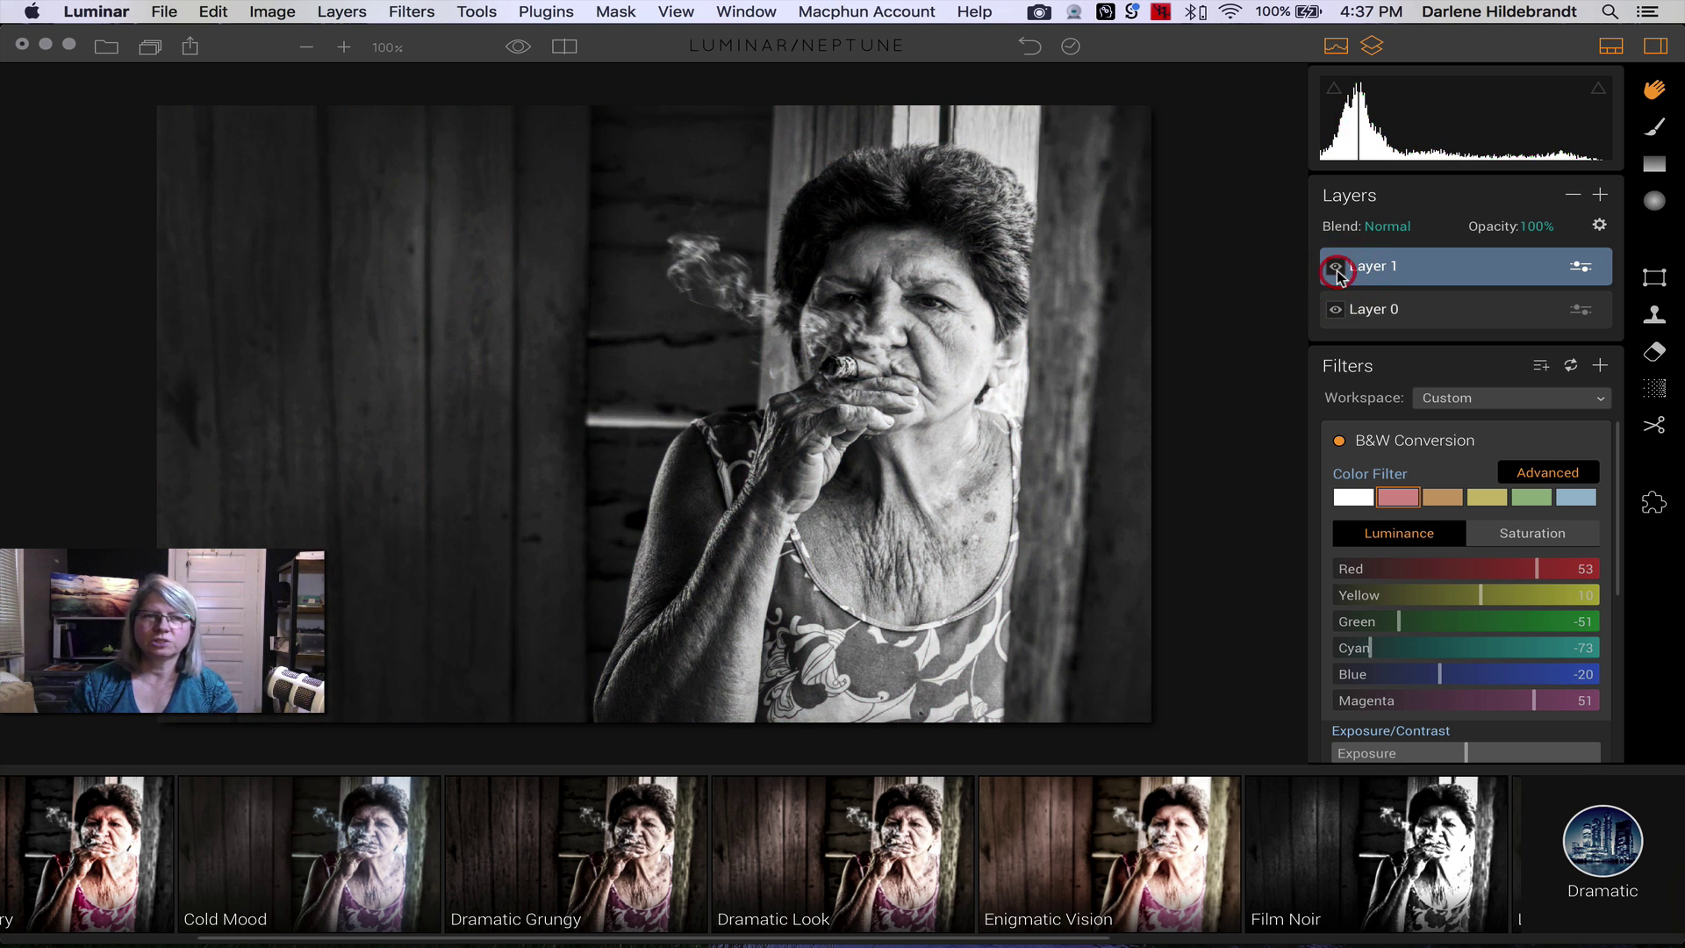
left_click(1336, 268)
left_click(1336, 268)
left_click(1336, 268)
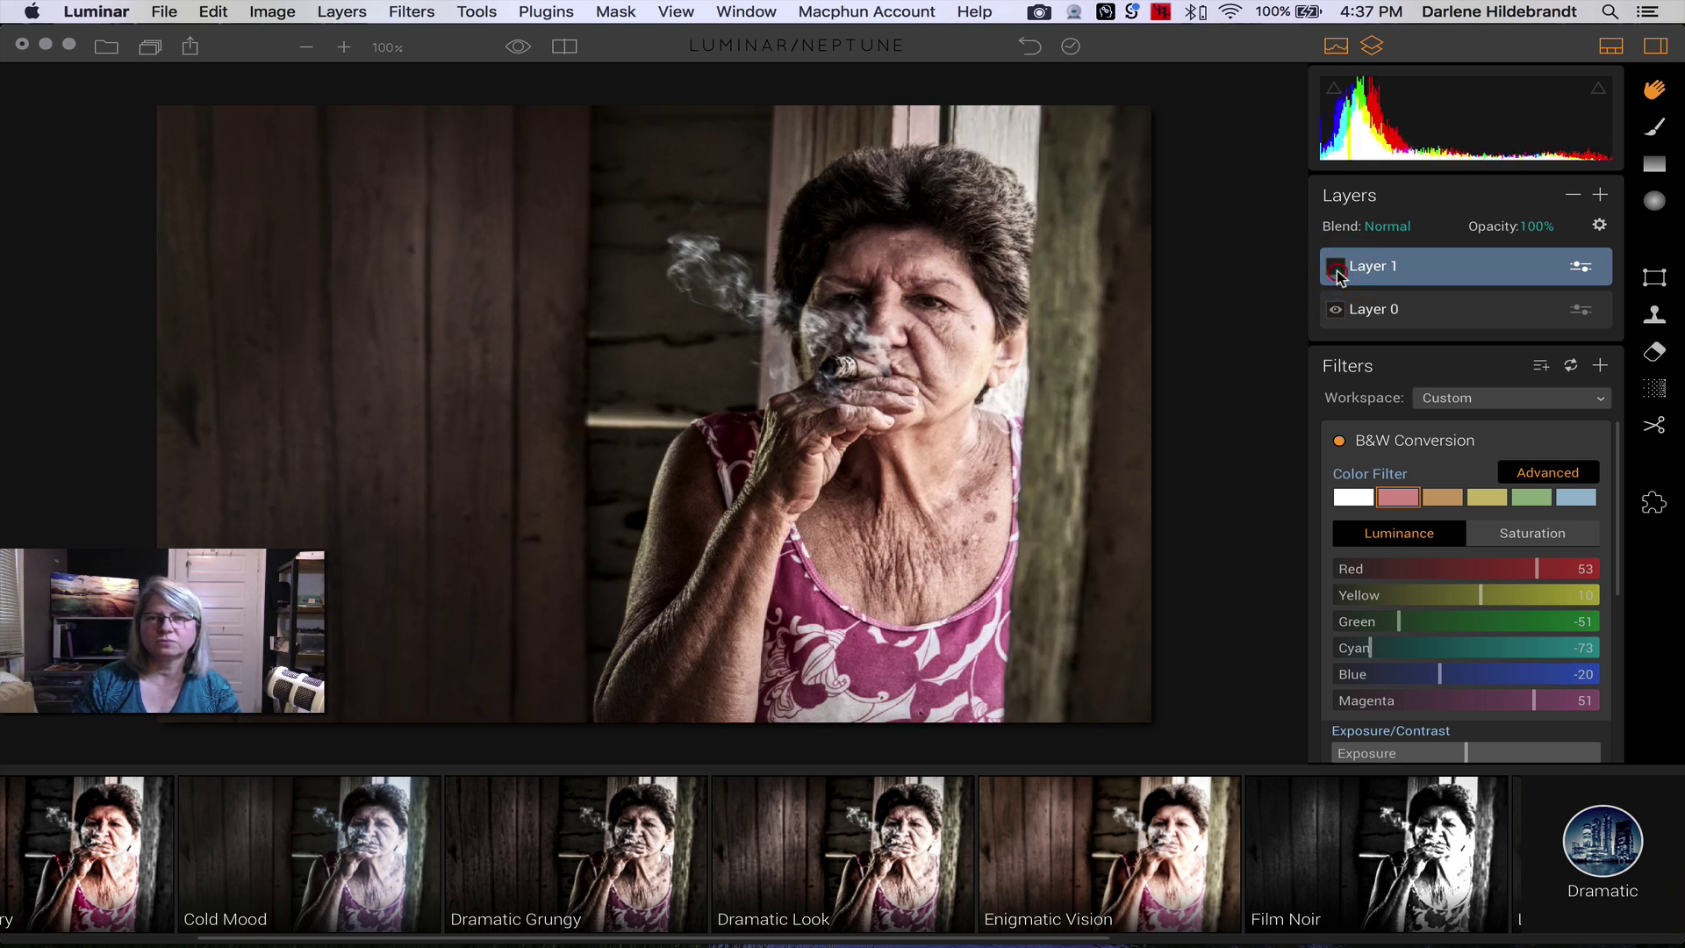
left_click(1336, 268)
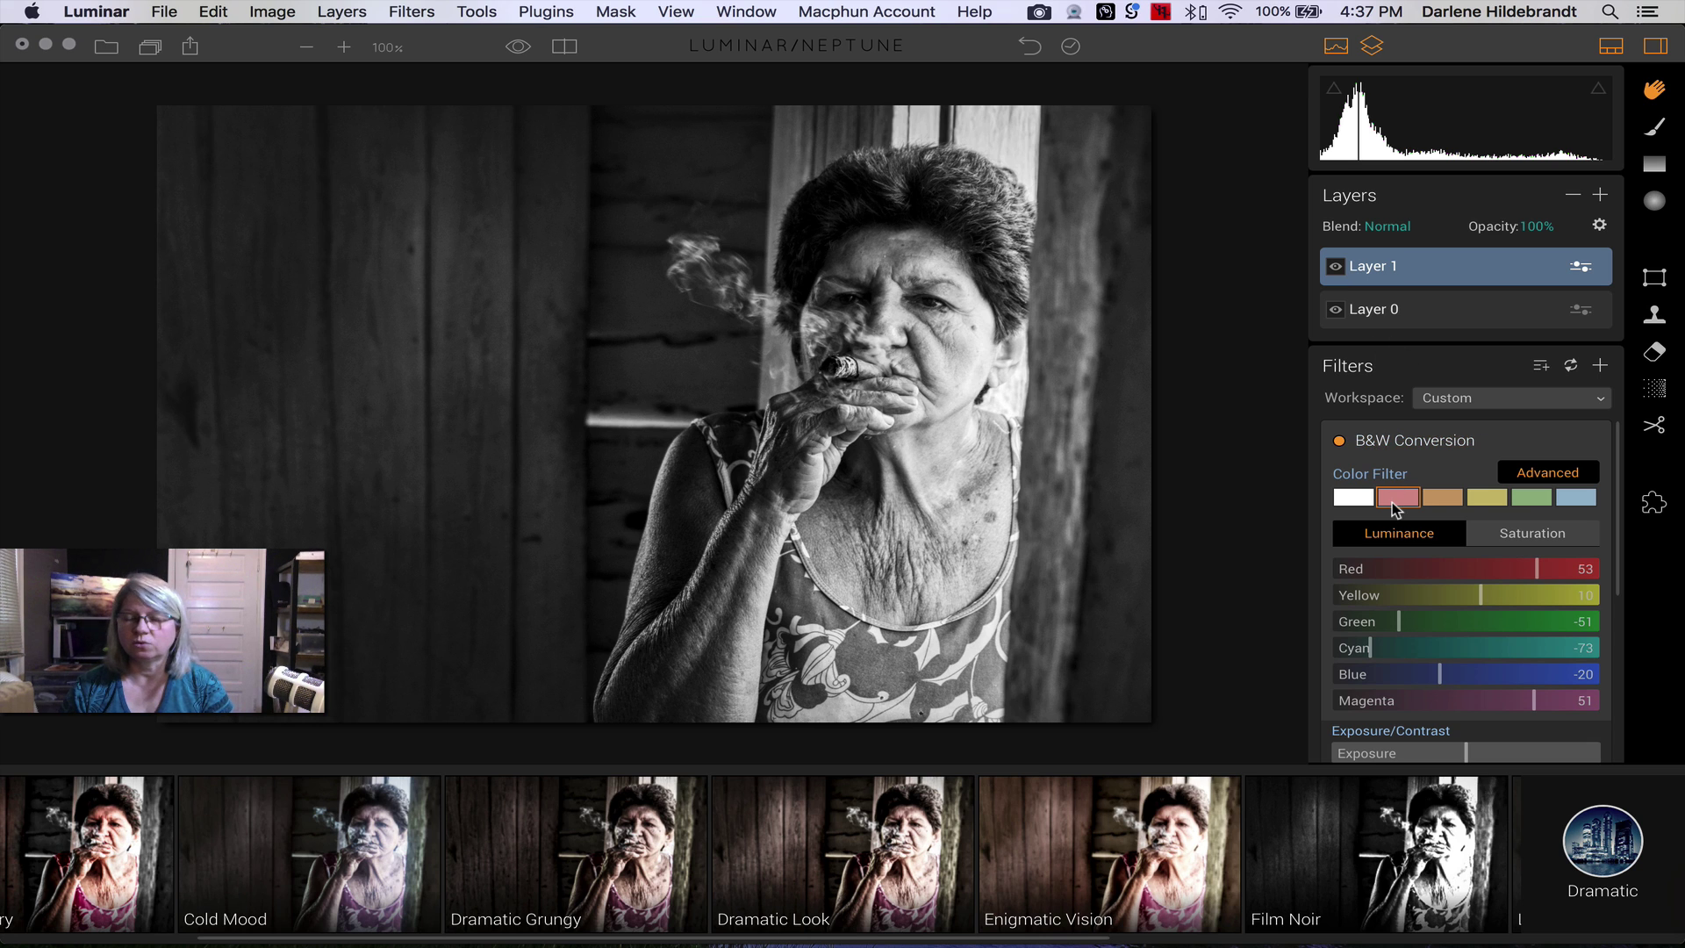
scroll(1396, 510, "down", 8)
scroll(1396, 509, "up", 8)
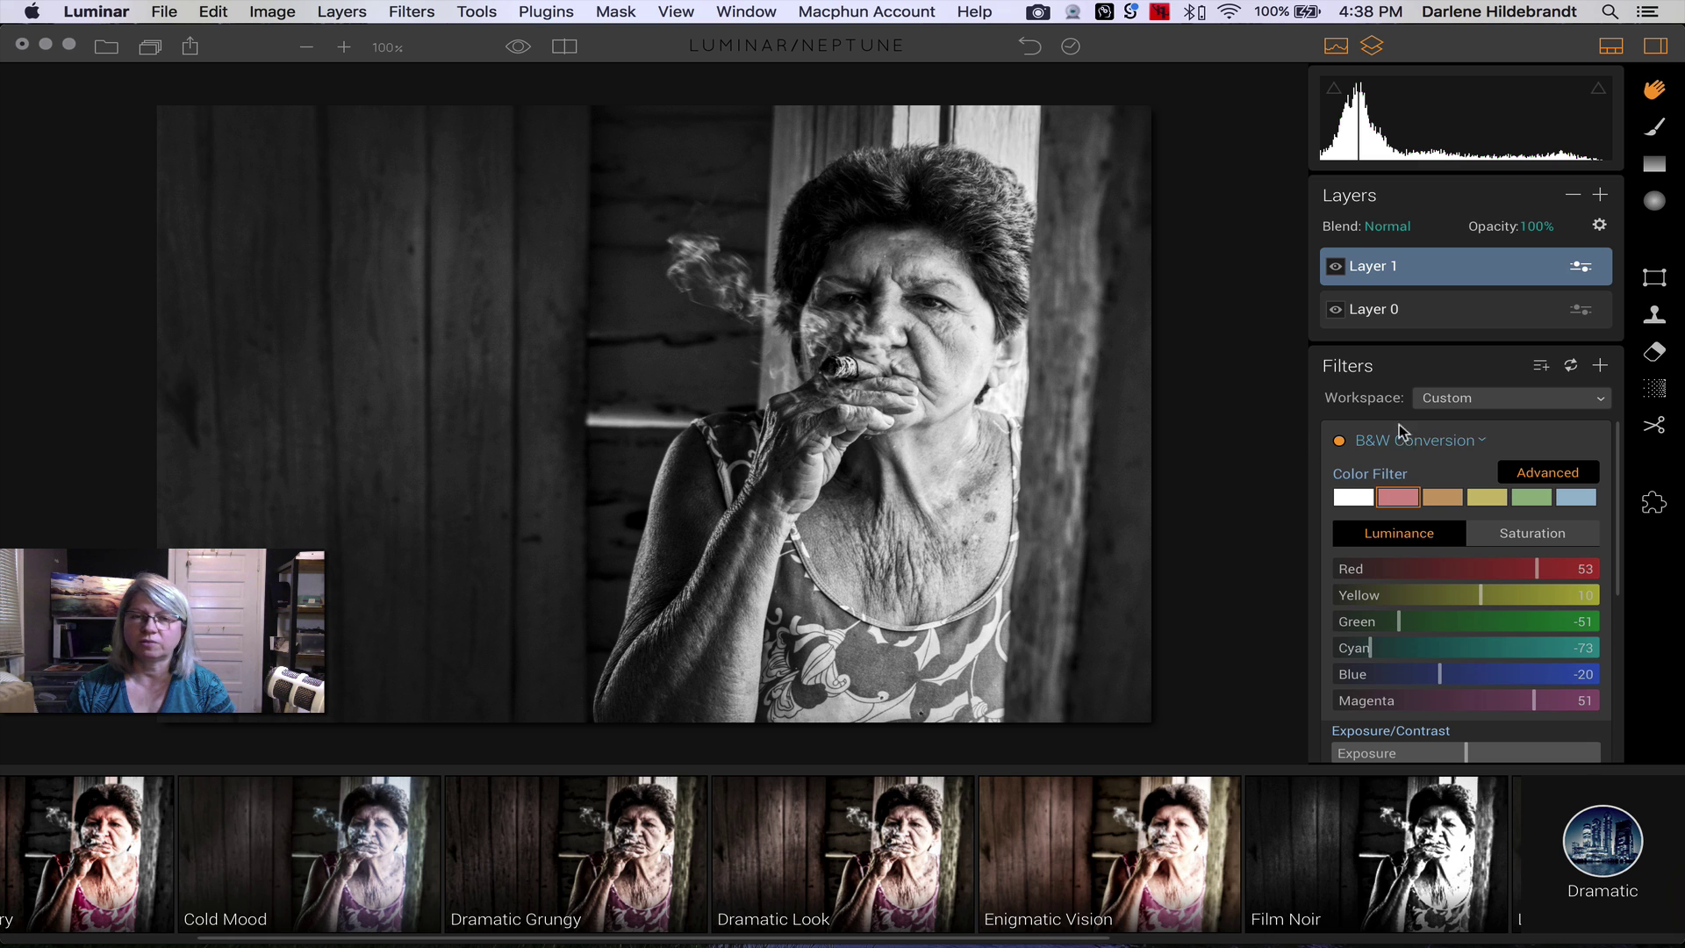
left_click(1335, 266)
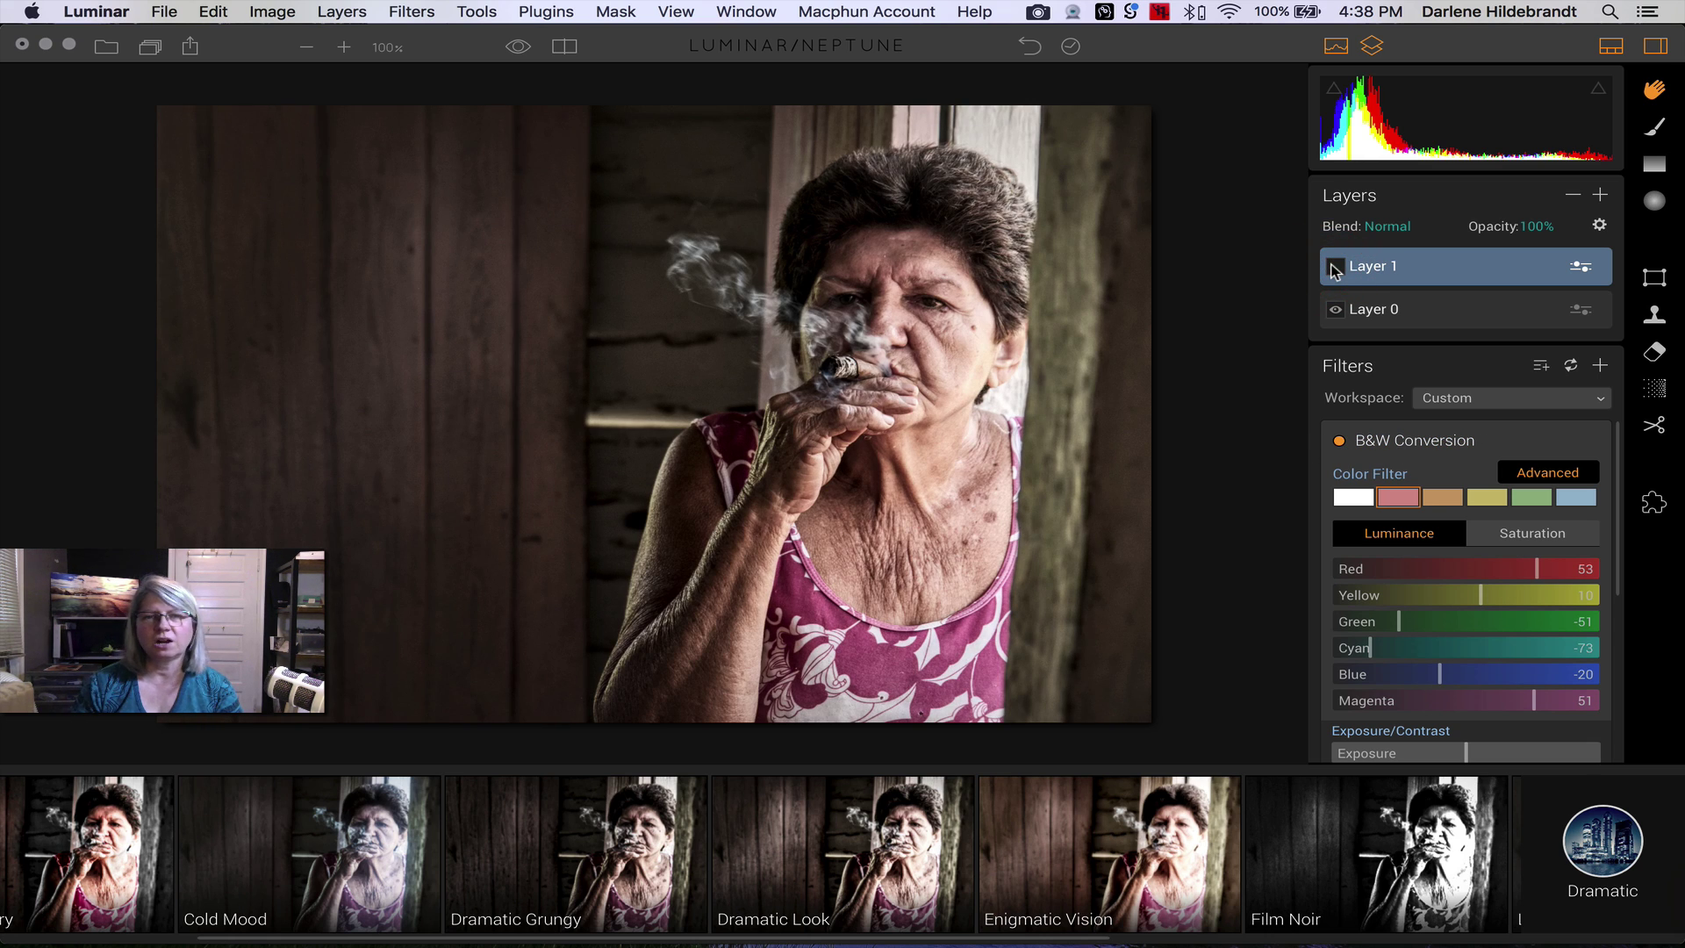
left_click(1335, 267)
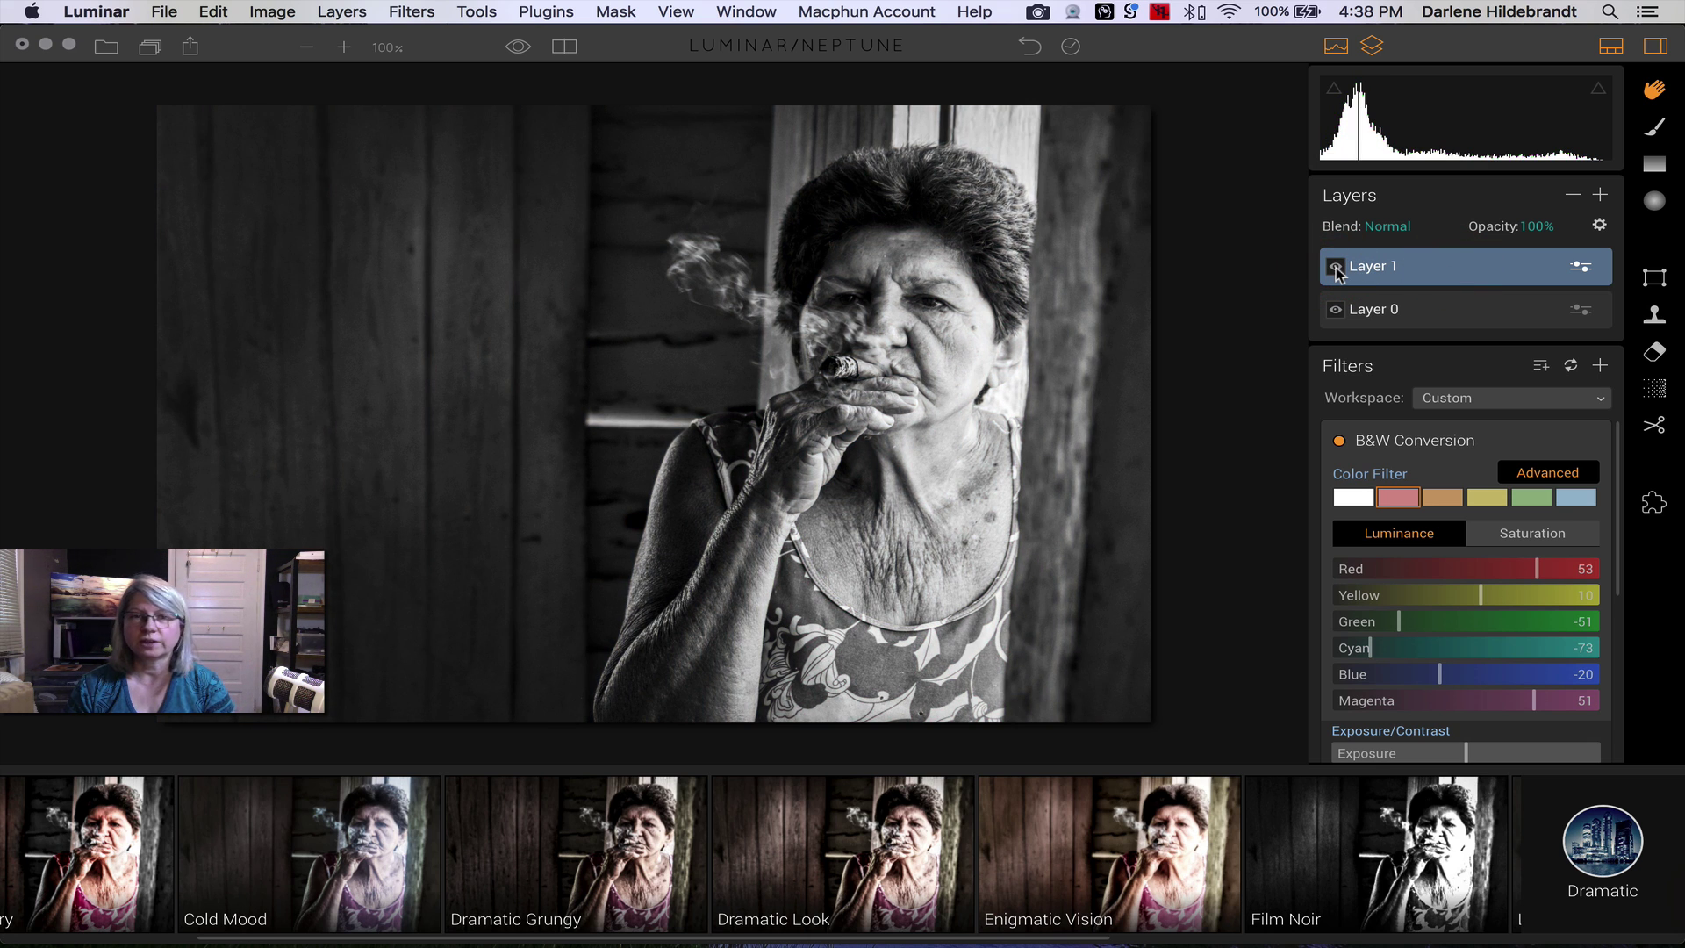
left_click(151, 8)
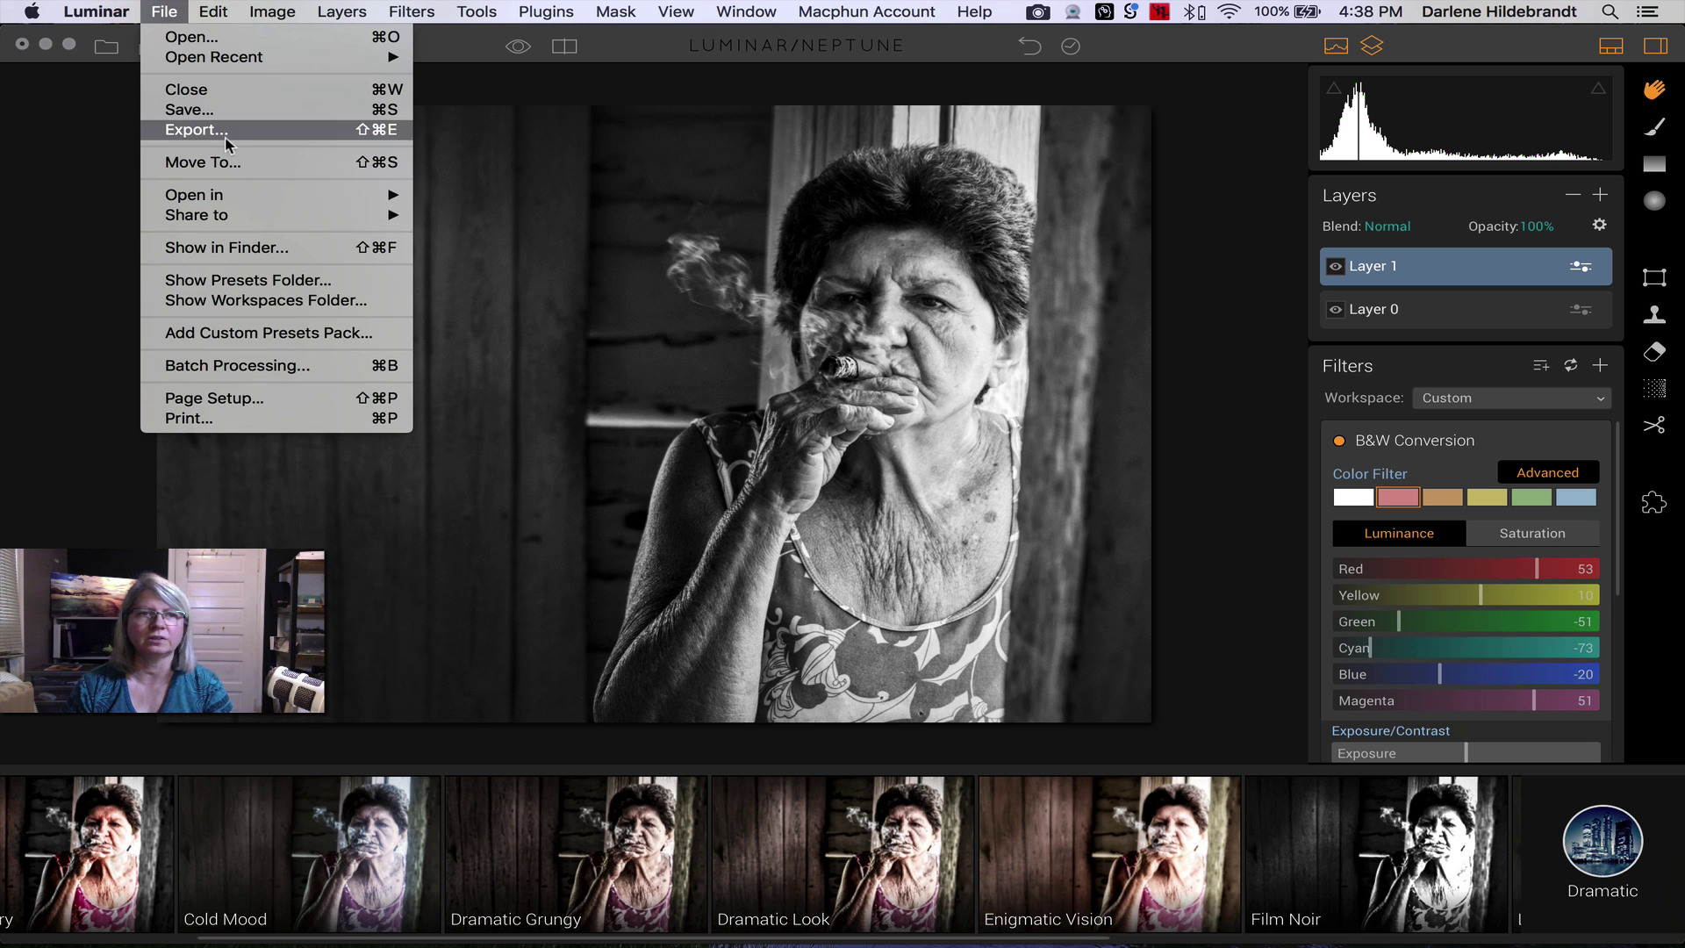
- Export Cuba2016-0715-bw.jpeg resized to a 750 px long edge
left_click(224, 134)
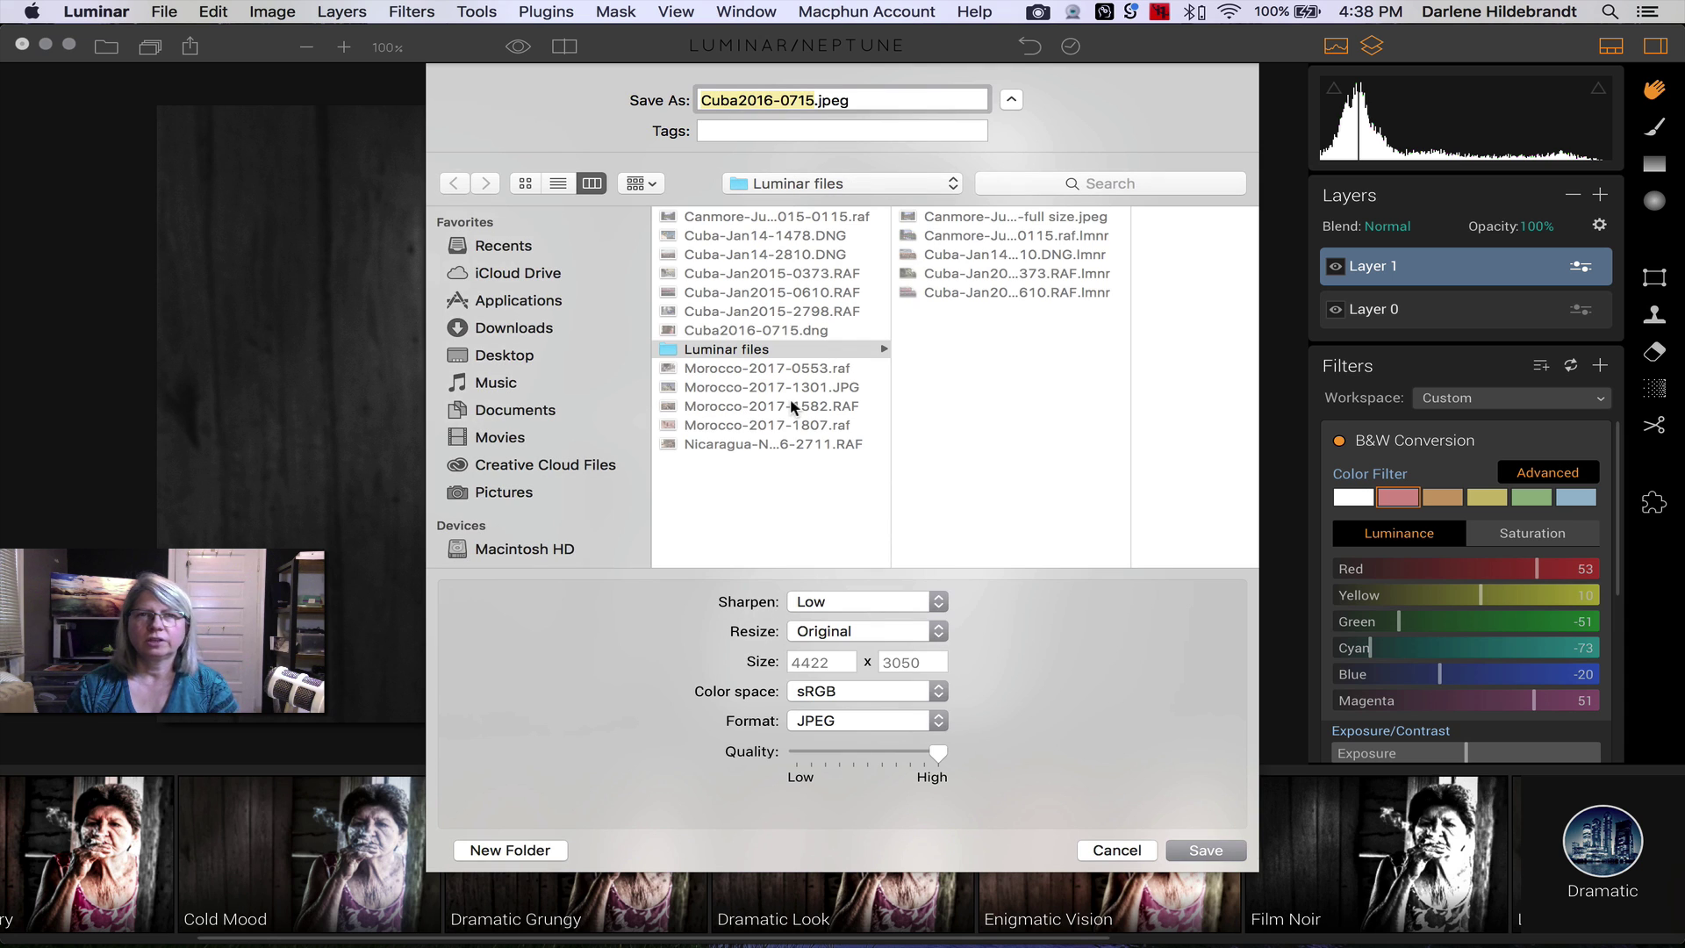
key("Right")
type("-bw")
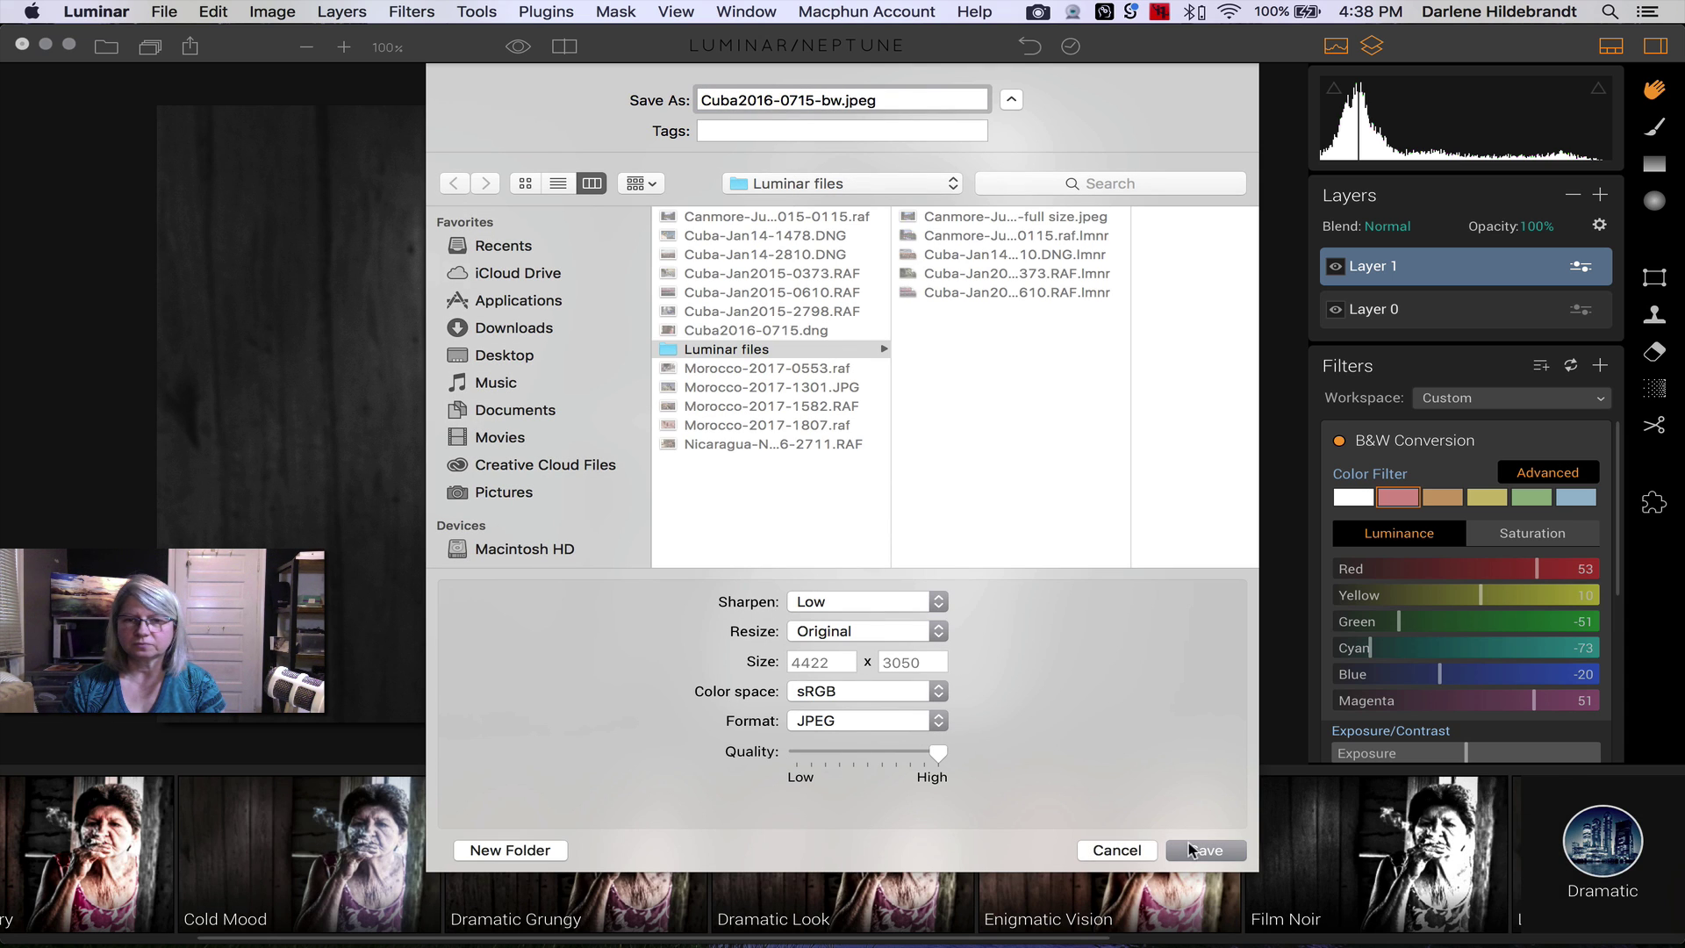
left_click(866, 632)
left_click(865, 651)
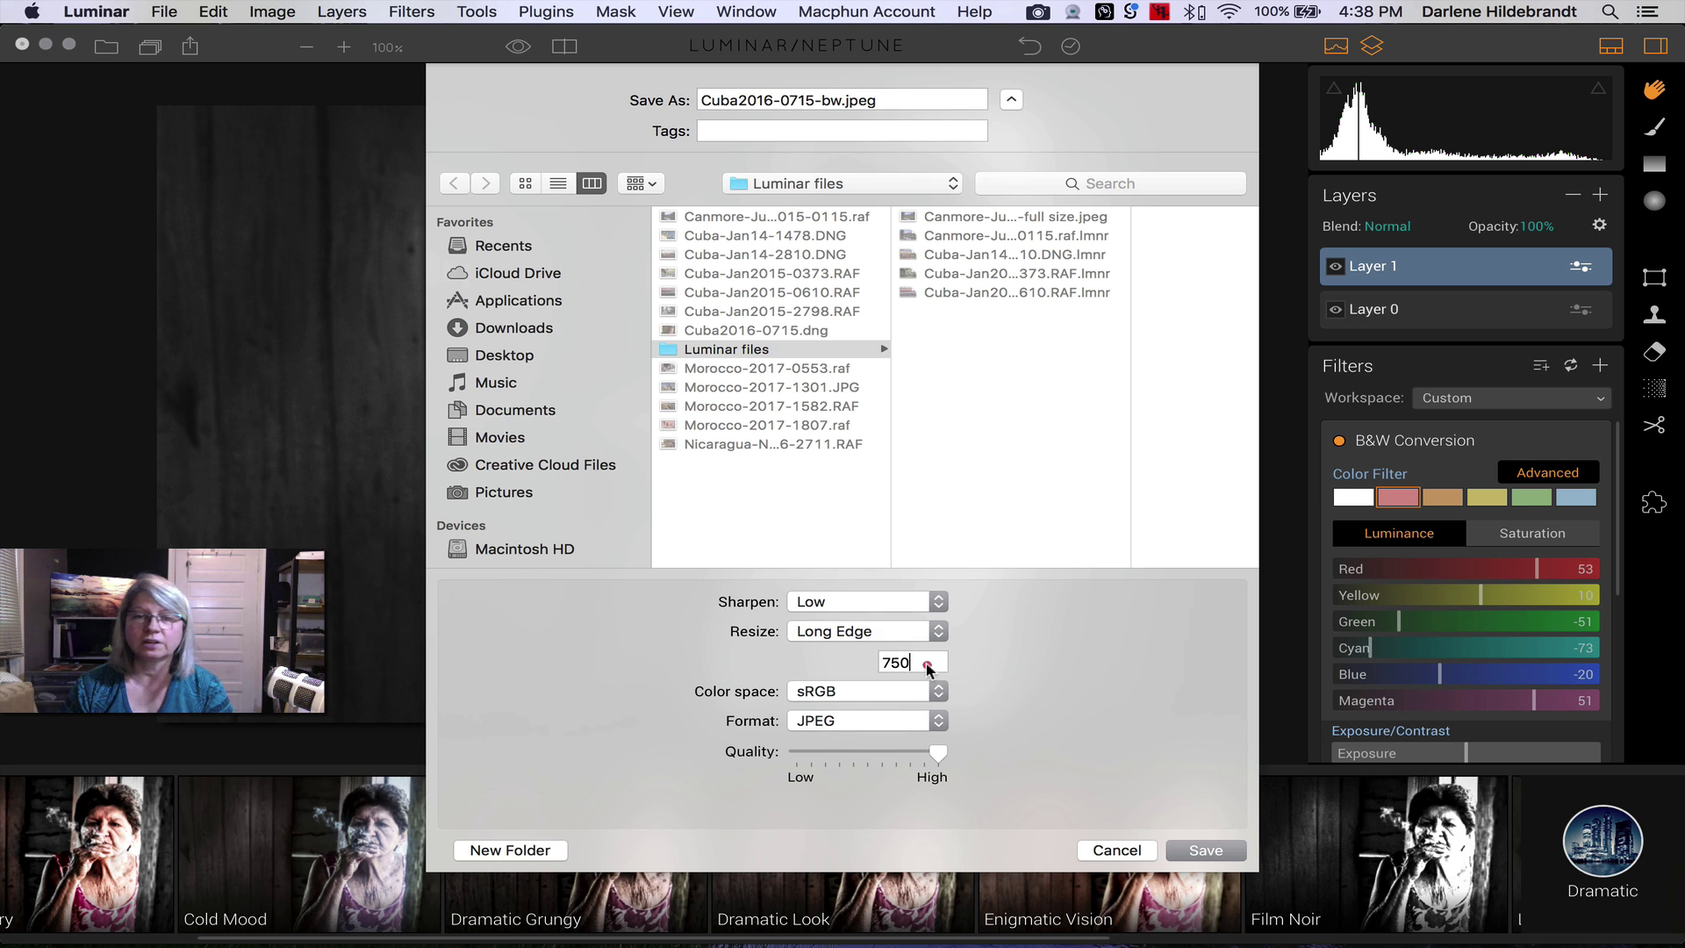
double_click(910, 669)
left_click(1233, 856)
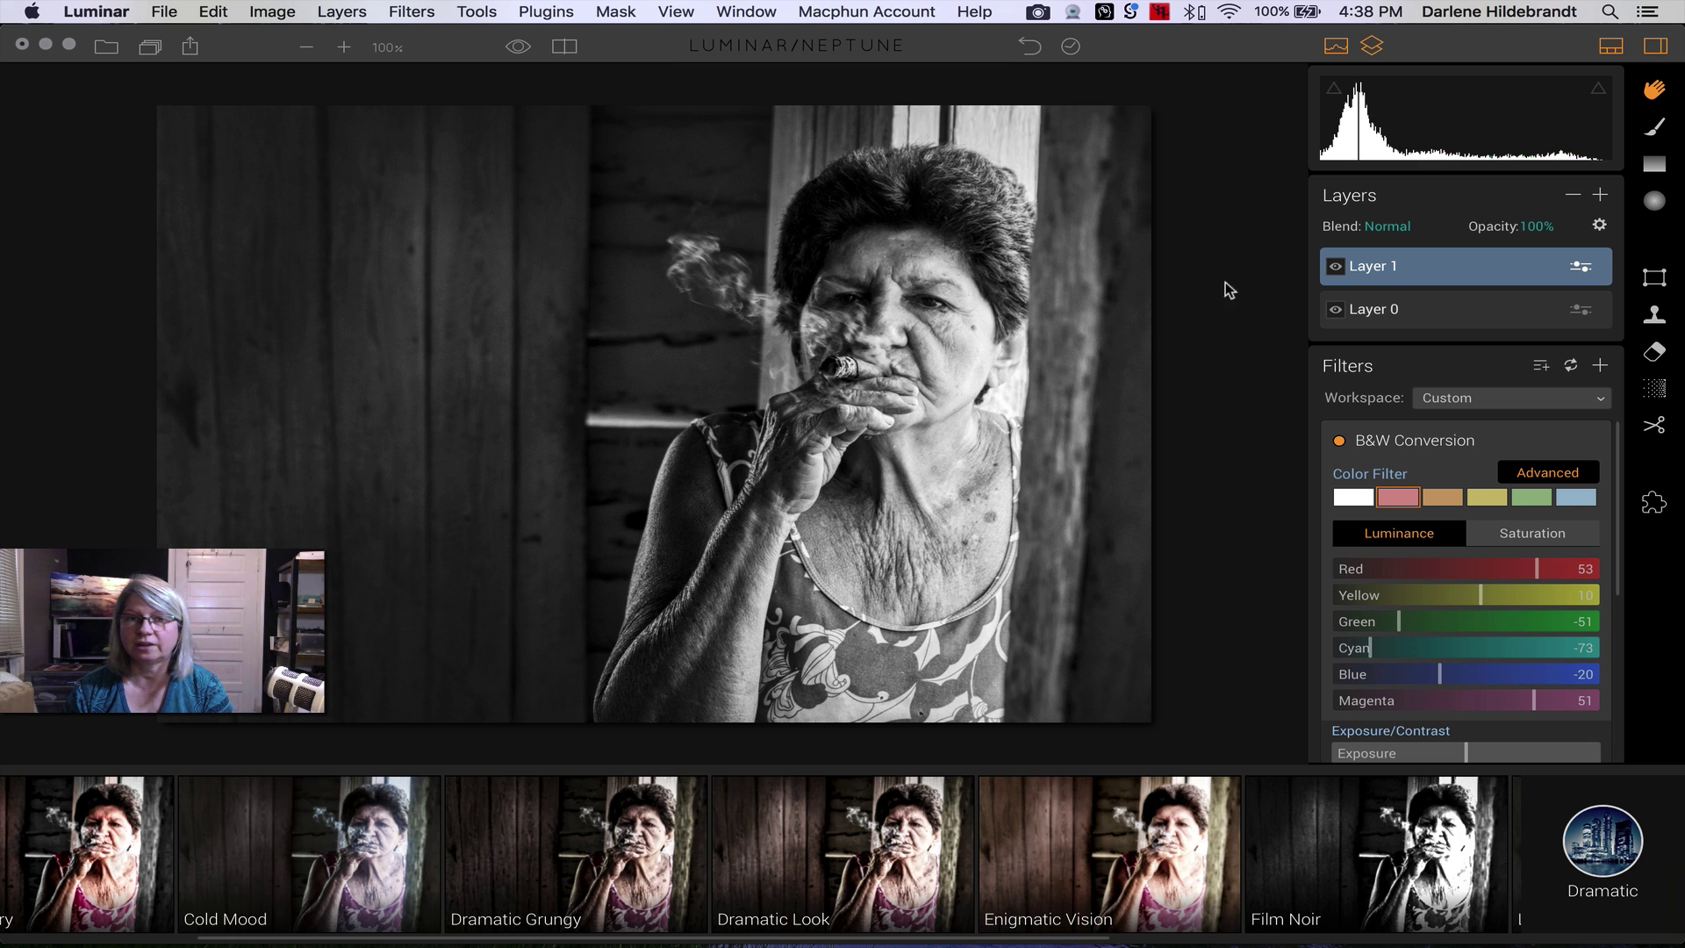
- Hide the B&W layer and export the colour version as Cuba2016-0715-faded.jpeg
left_click(1335, 266)
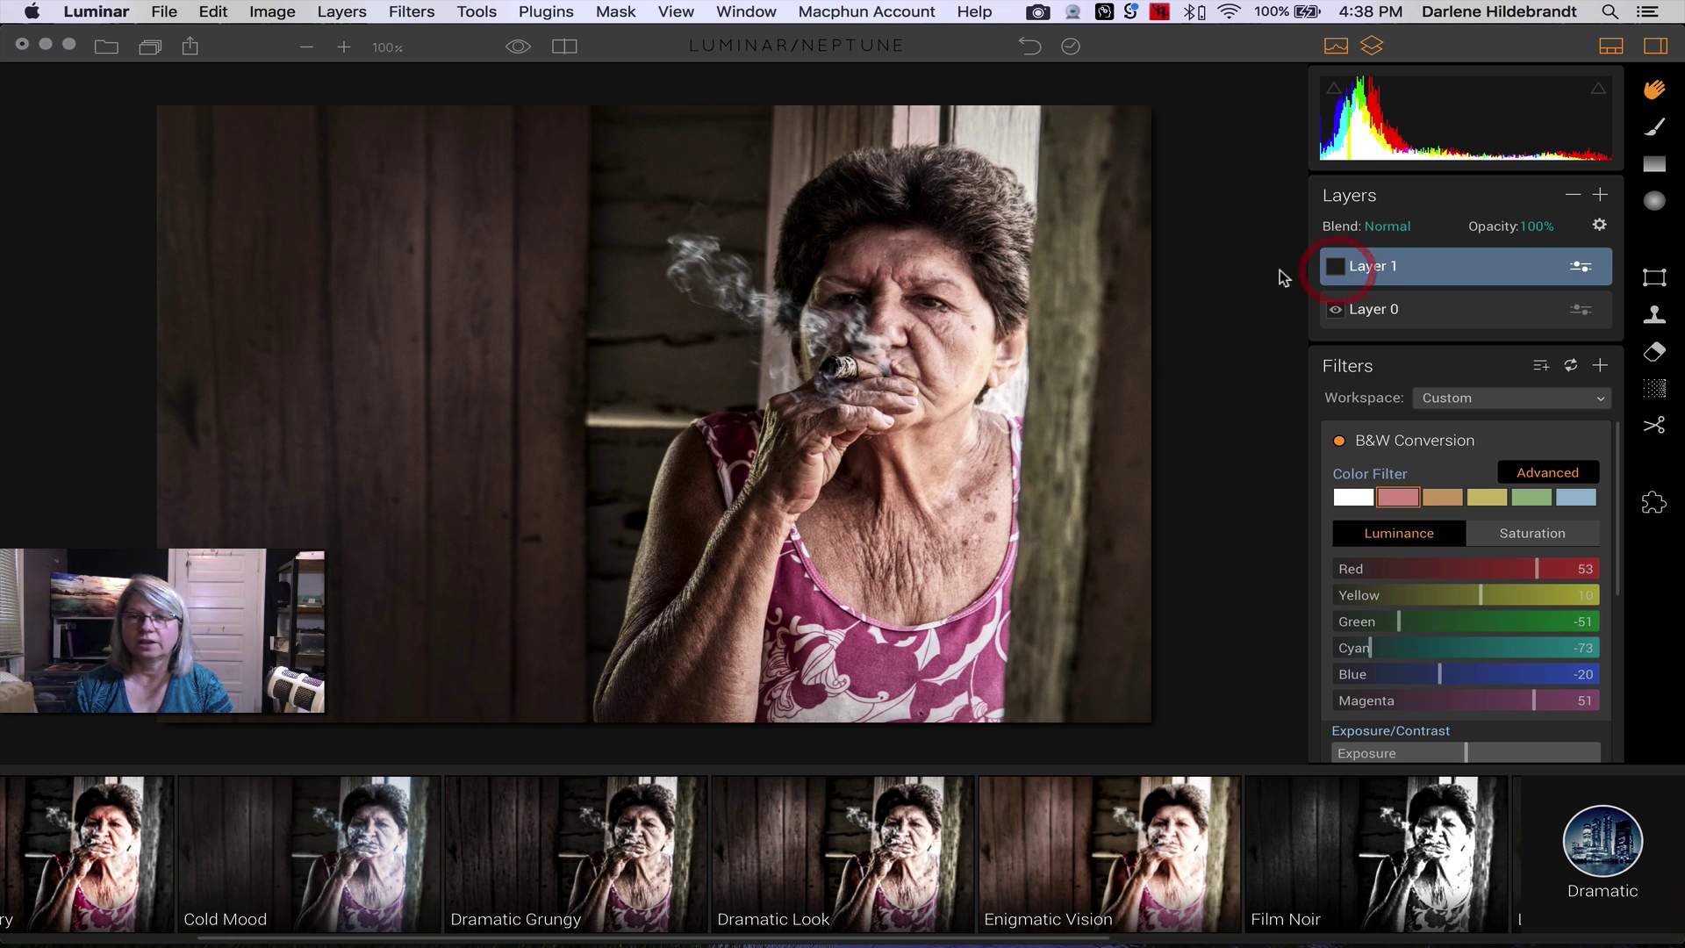
left_click(160, 11)
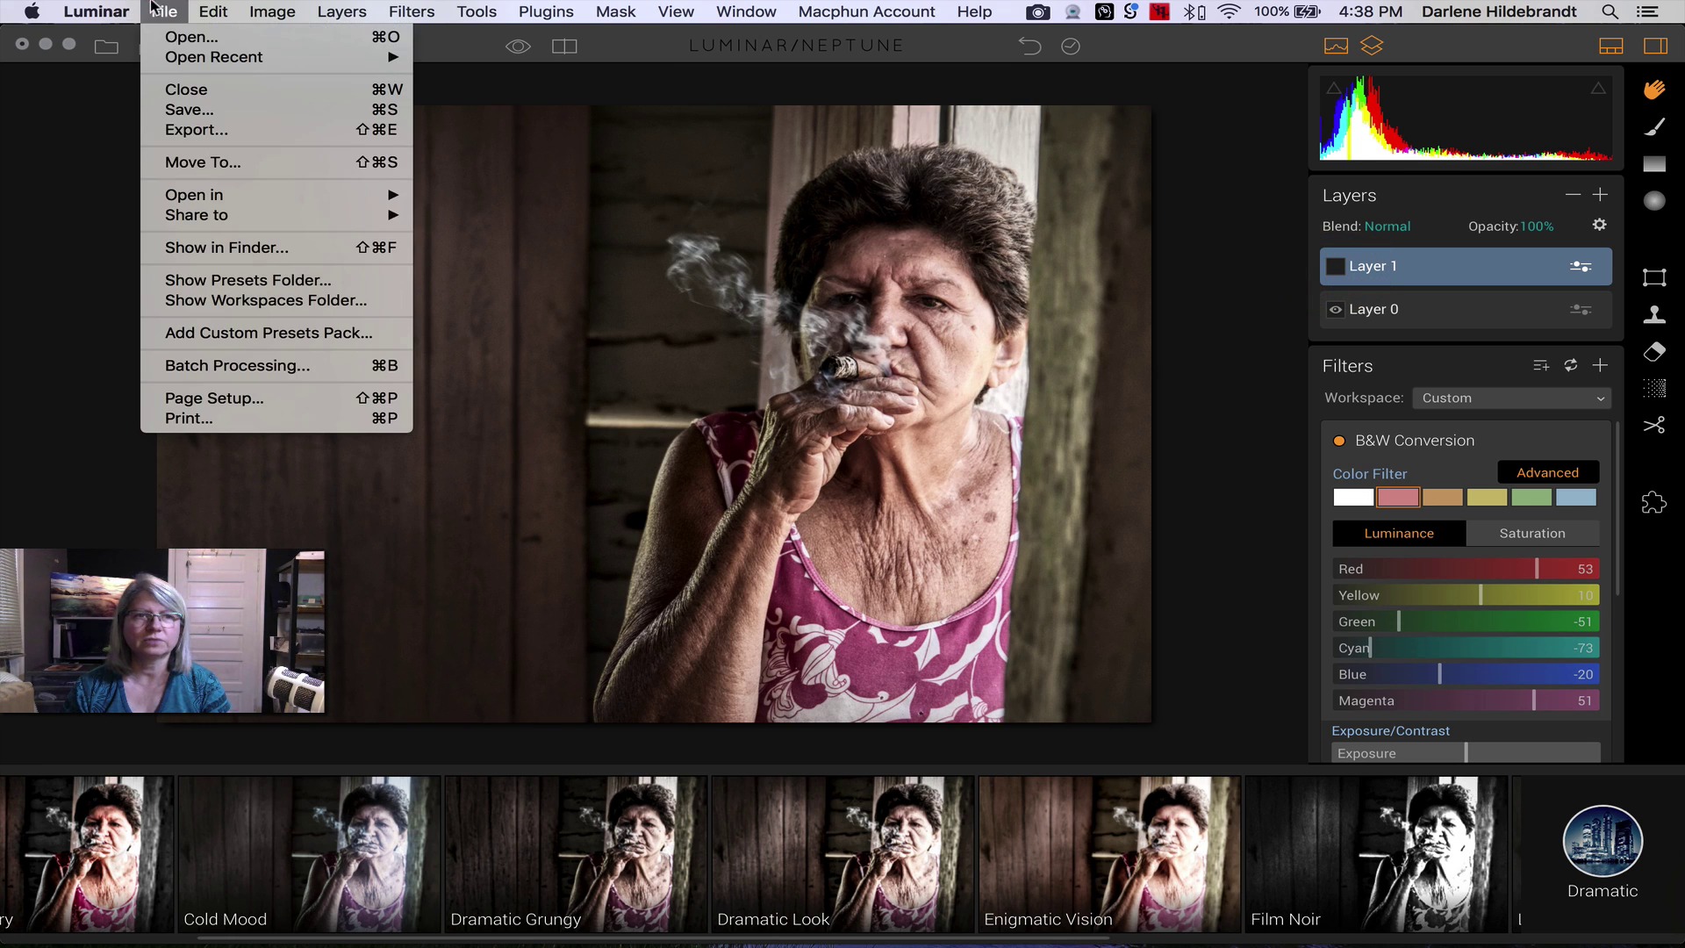
left_click(197, 130)
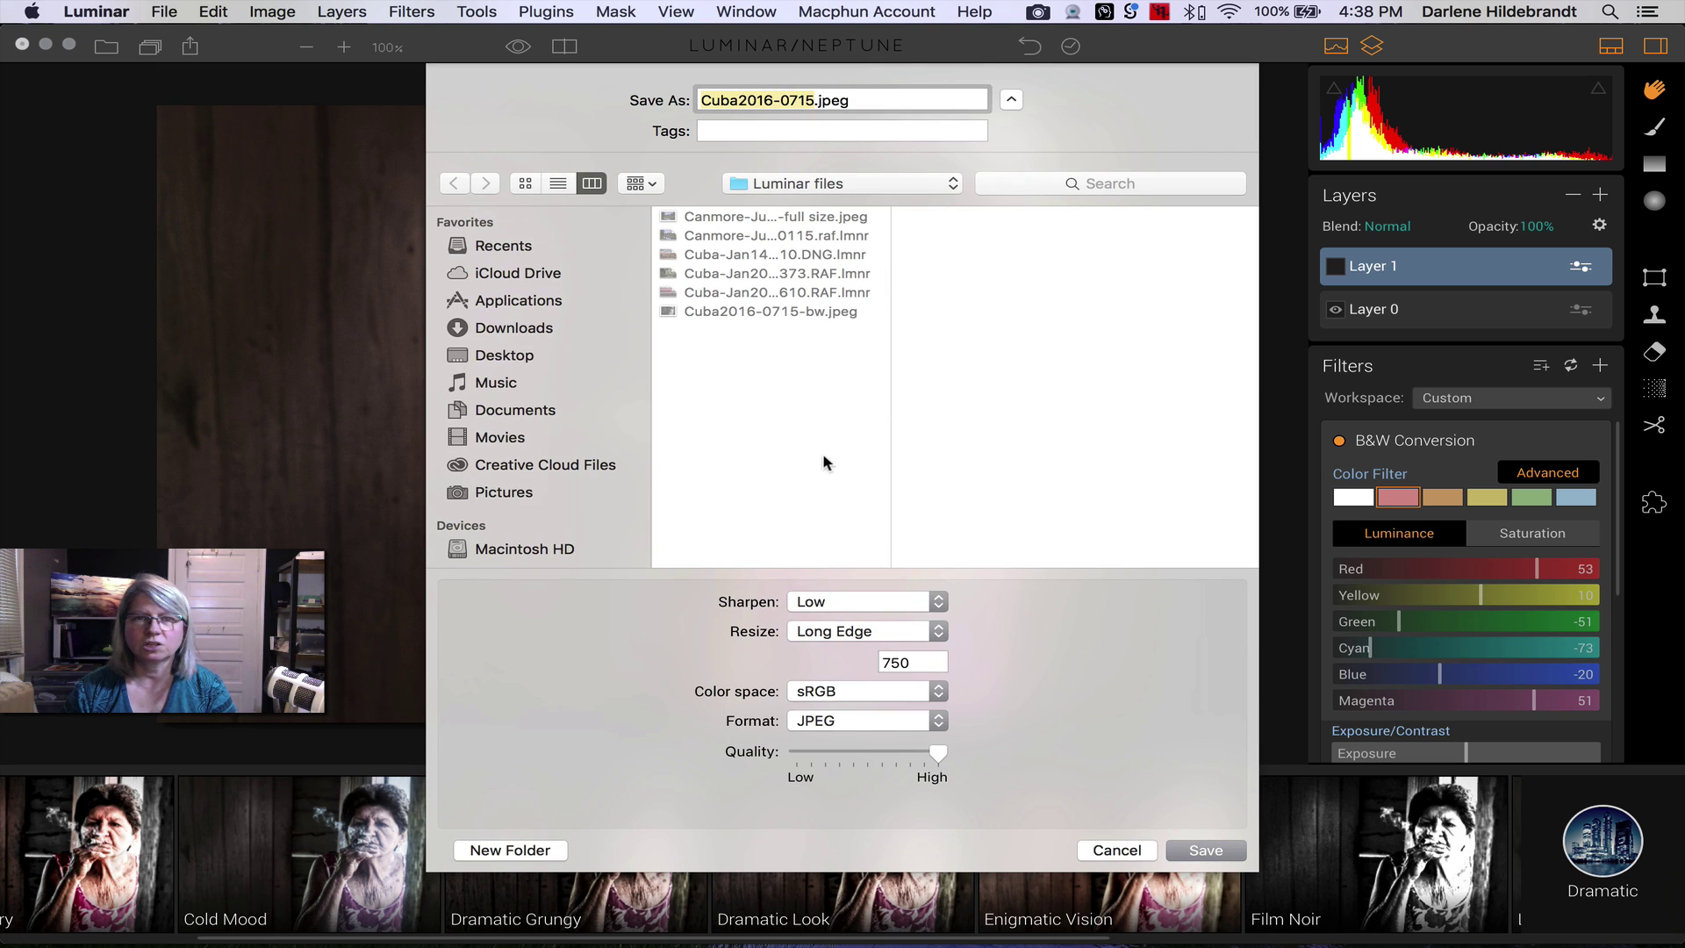
key("Right")
type("-")
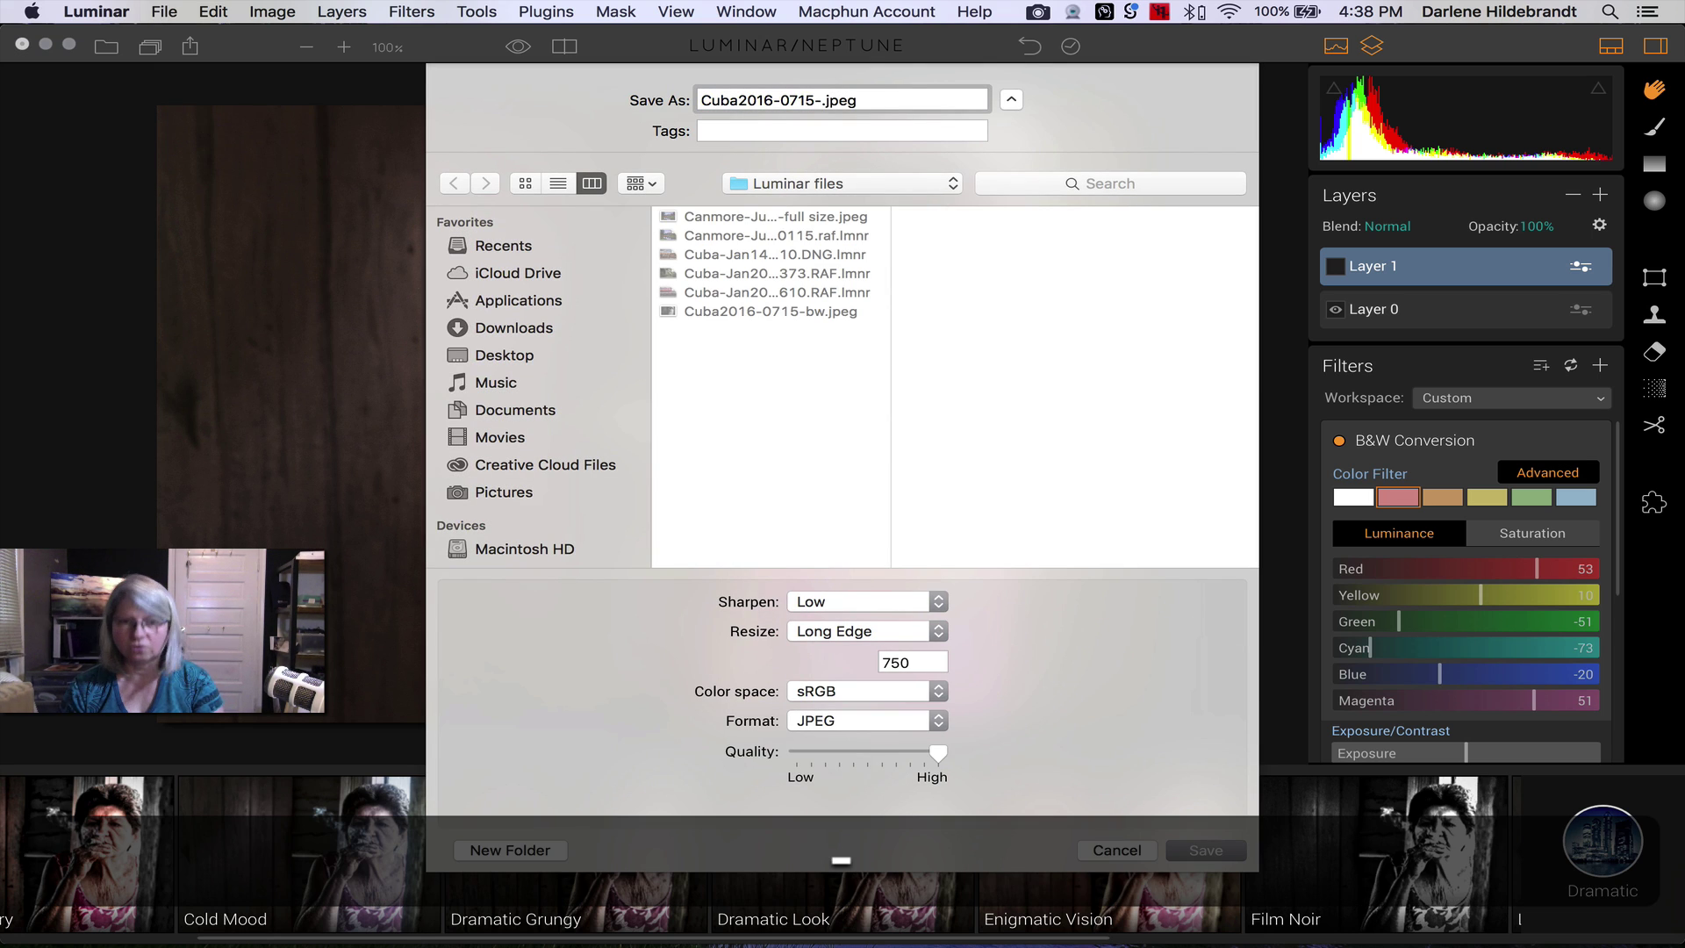
type("faded")
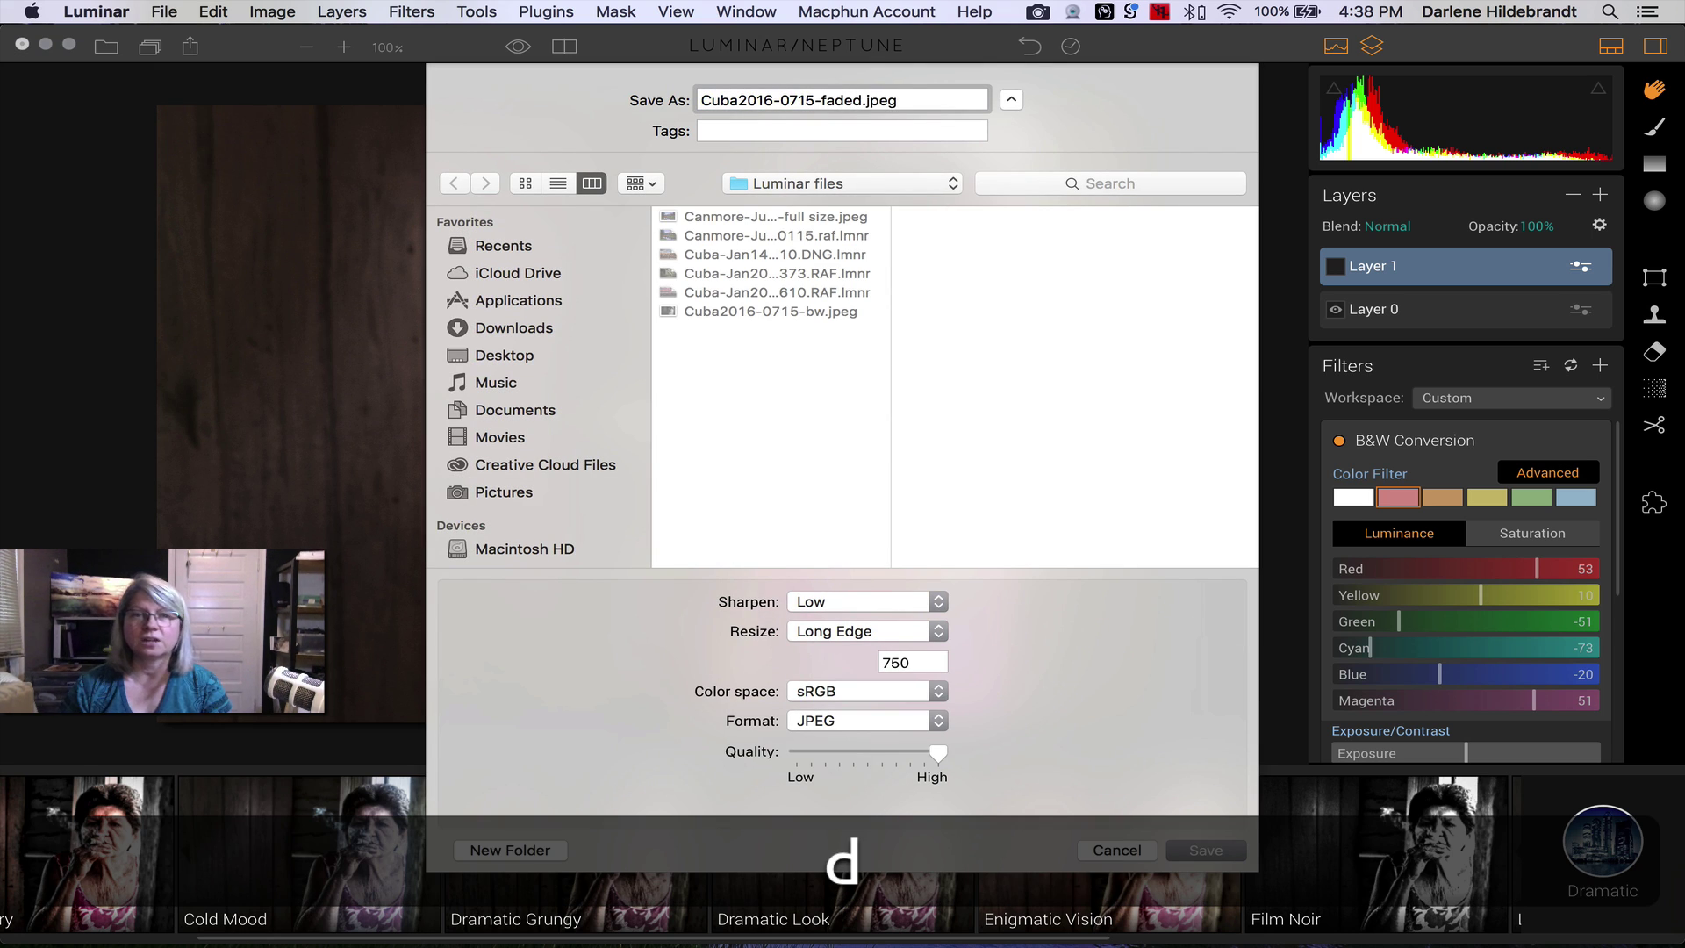
key("Return")
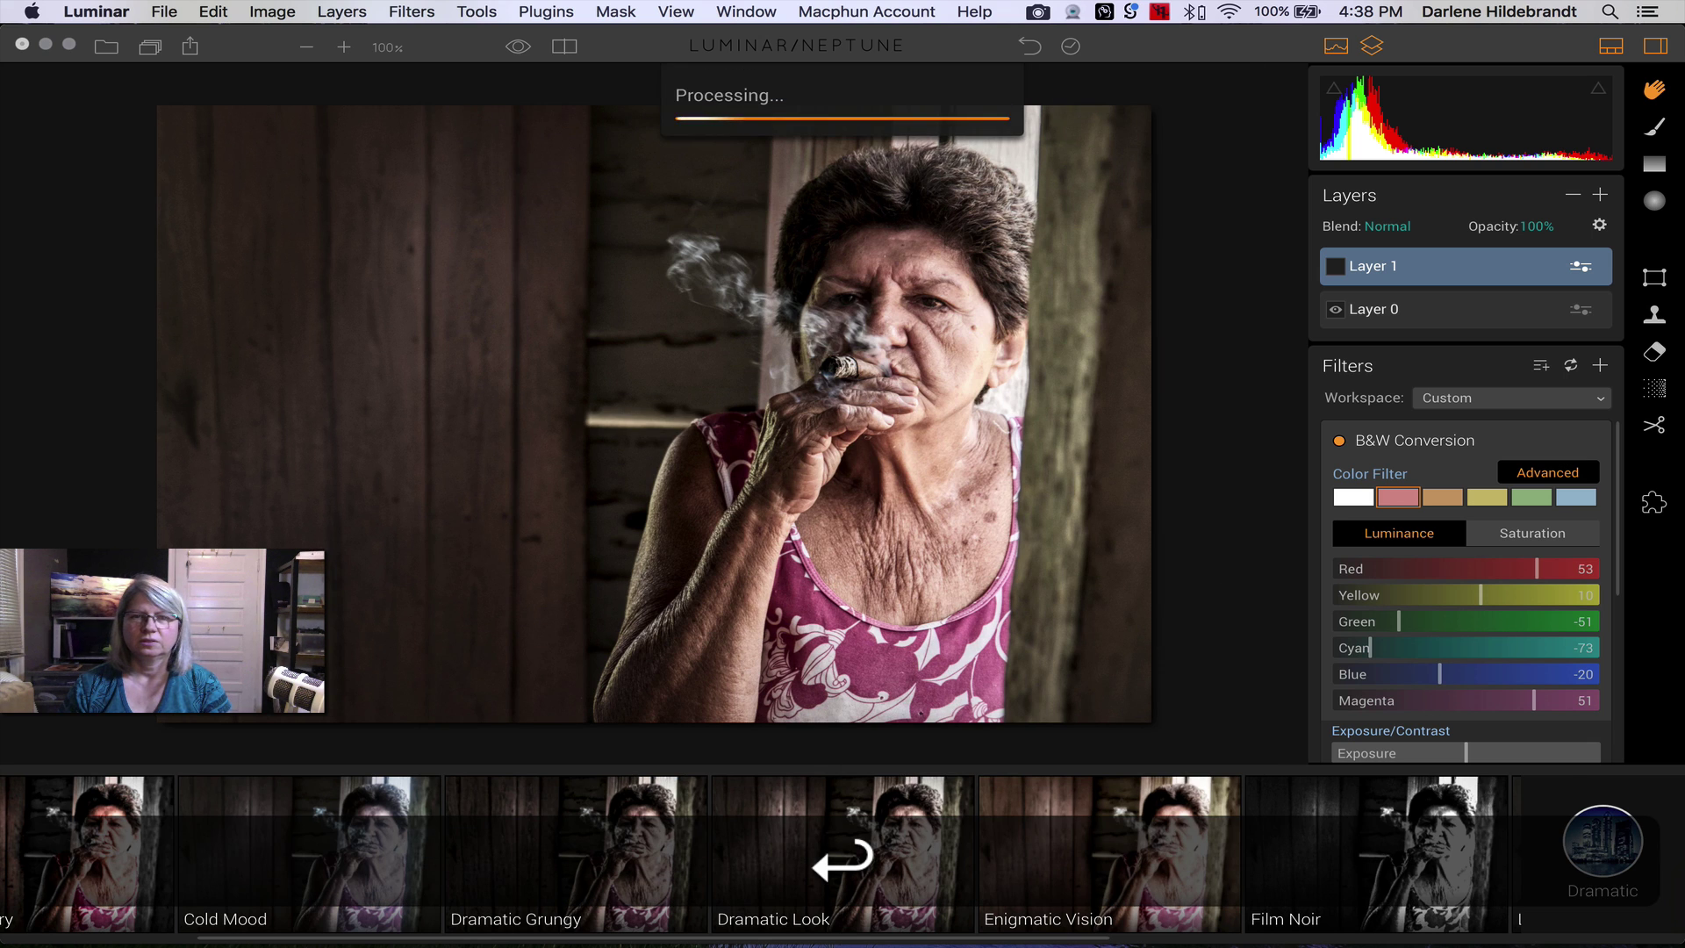
key("super+Tab")
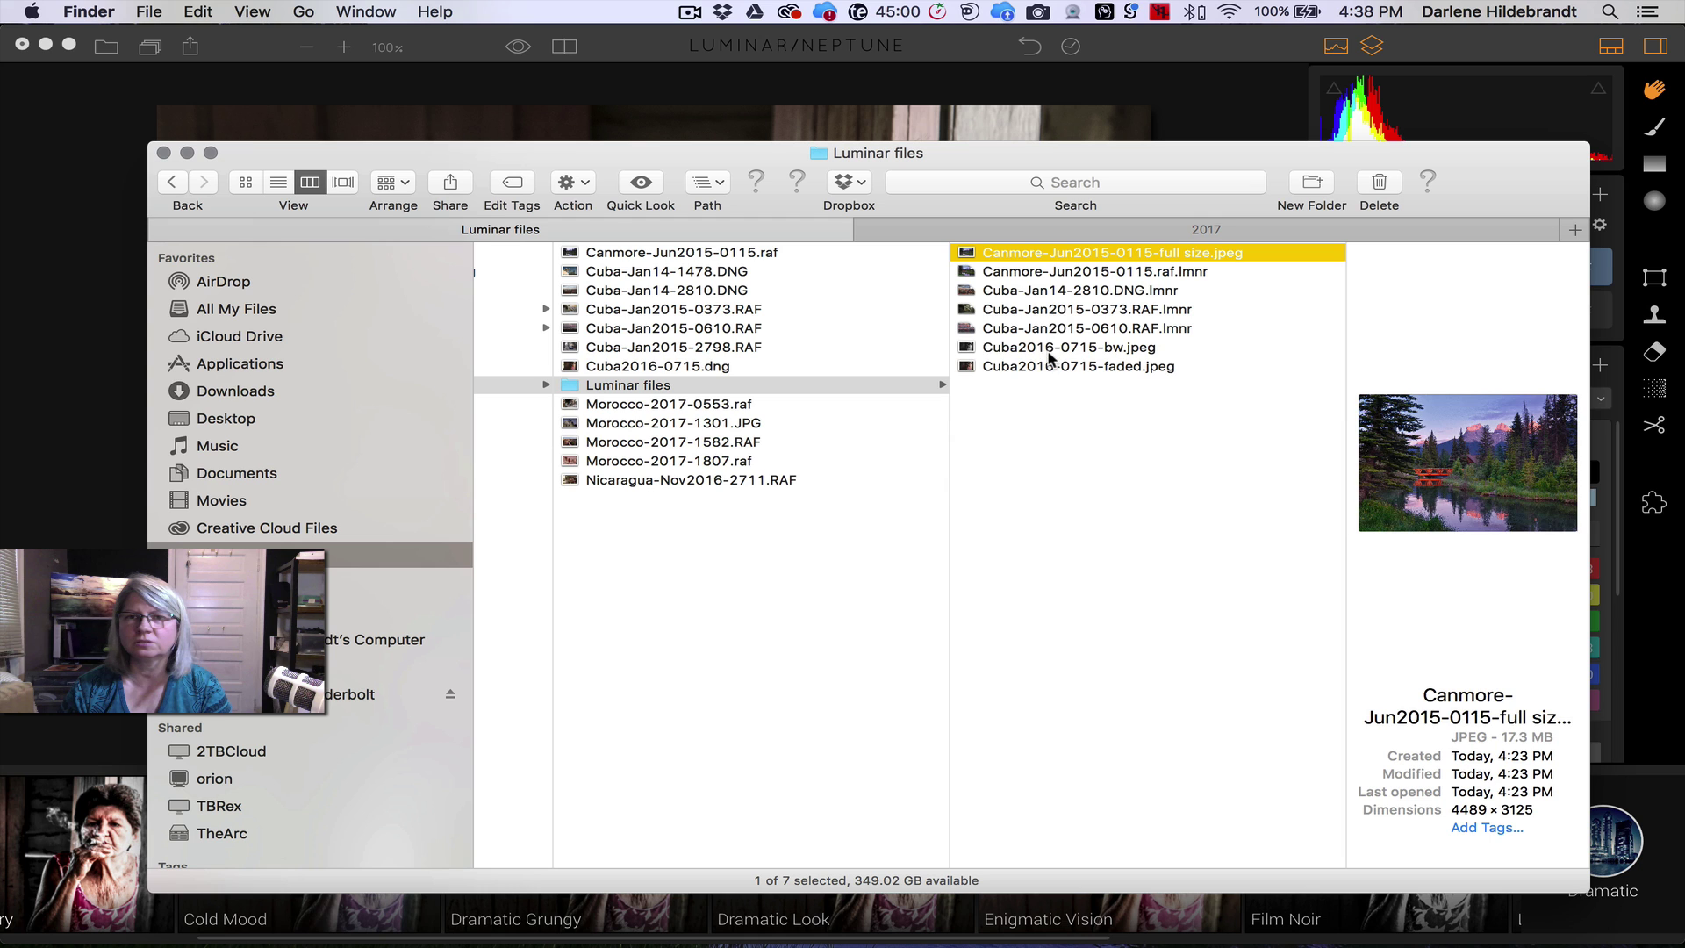
- Quick Look Cuba2016-0715-bw.jpeg and Cuba2016-0715-faded.jpeg to compare both exports, then return to Luminar
left_click(1048, 349)
key("space")
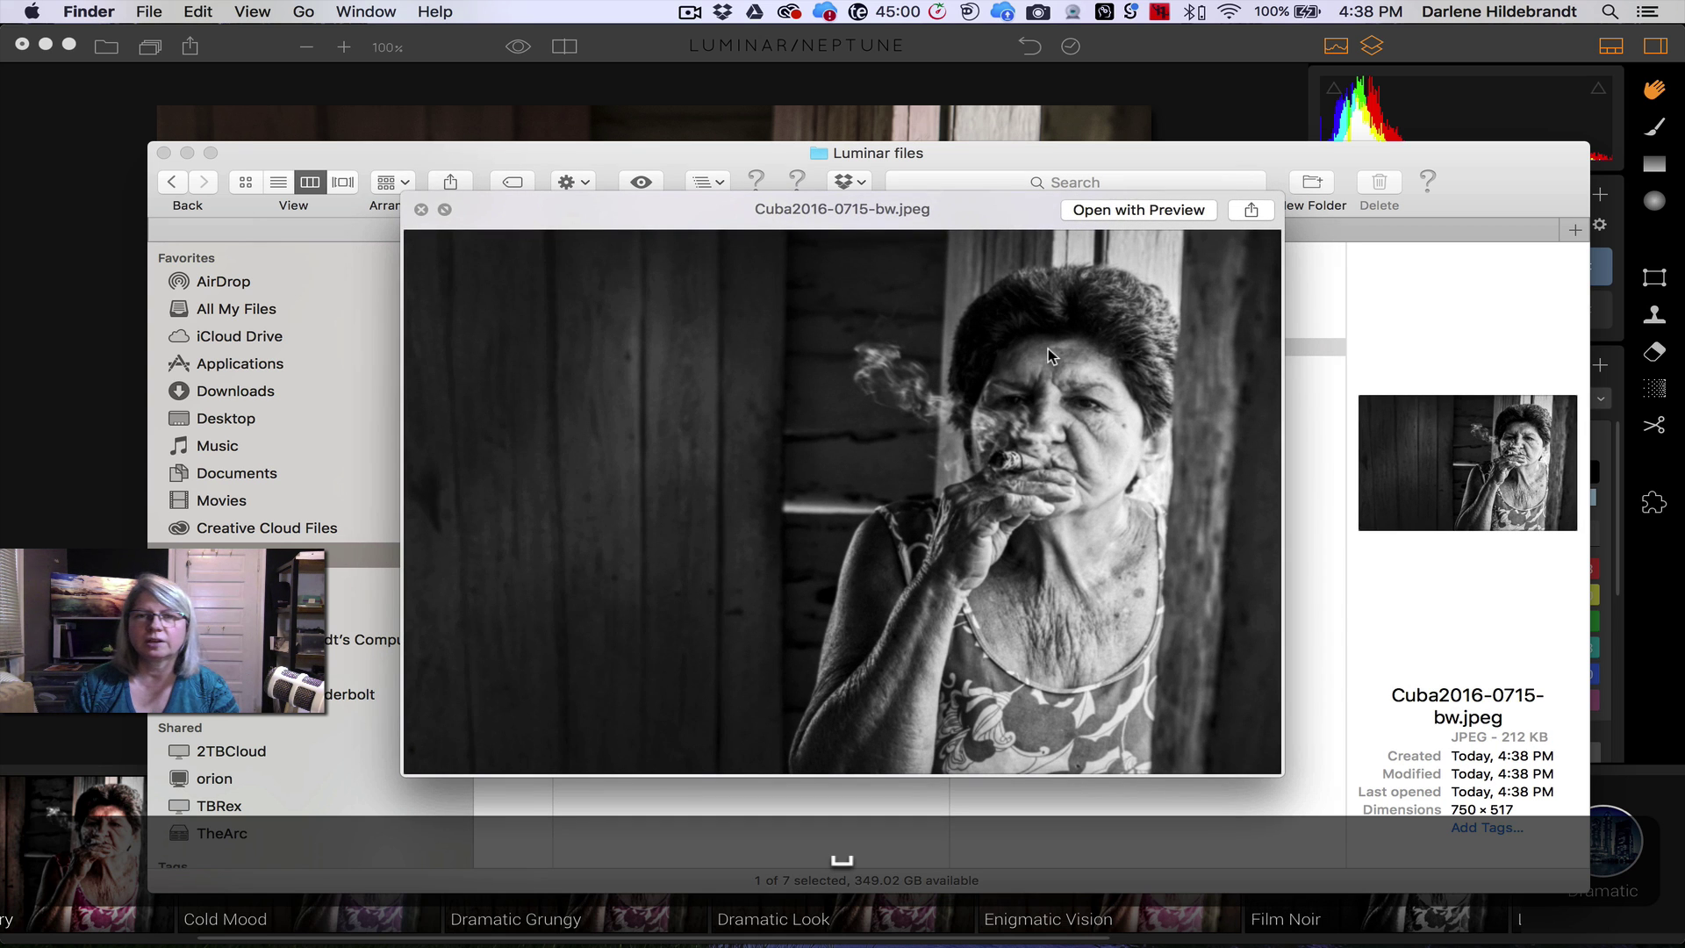
key("Down")
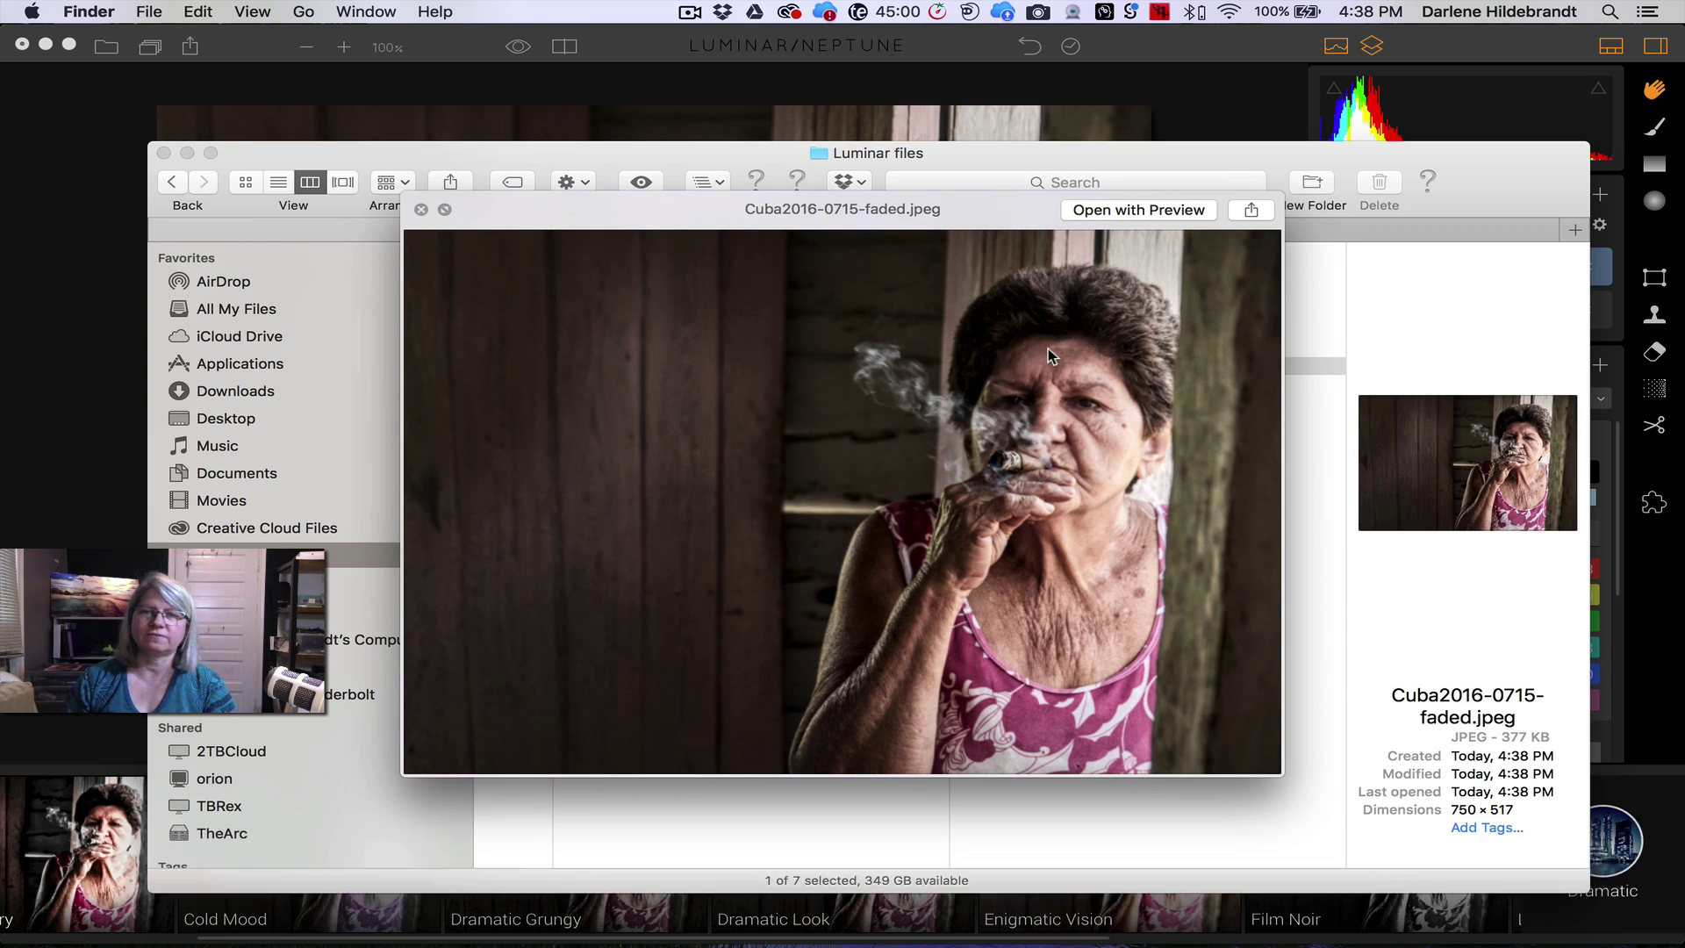
key("Up")
key("Down")
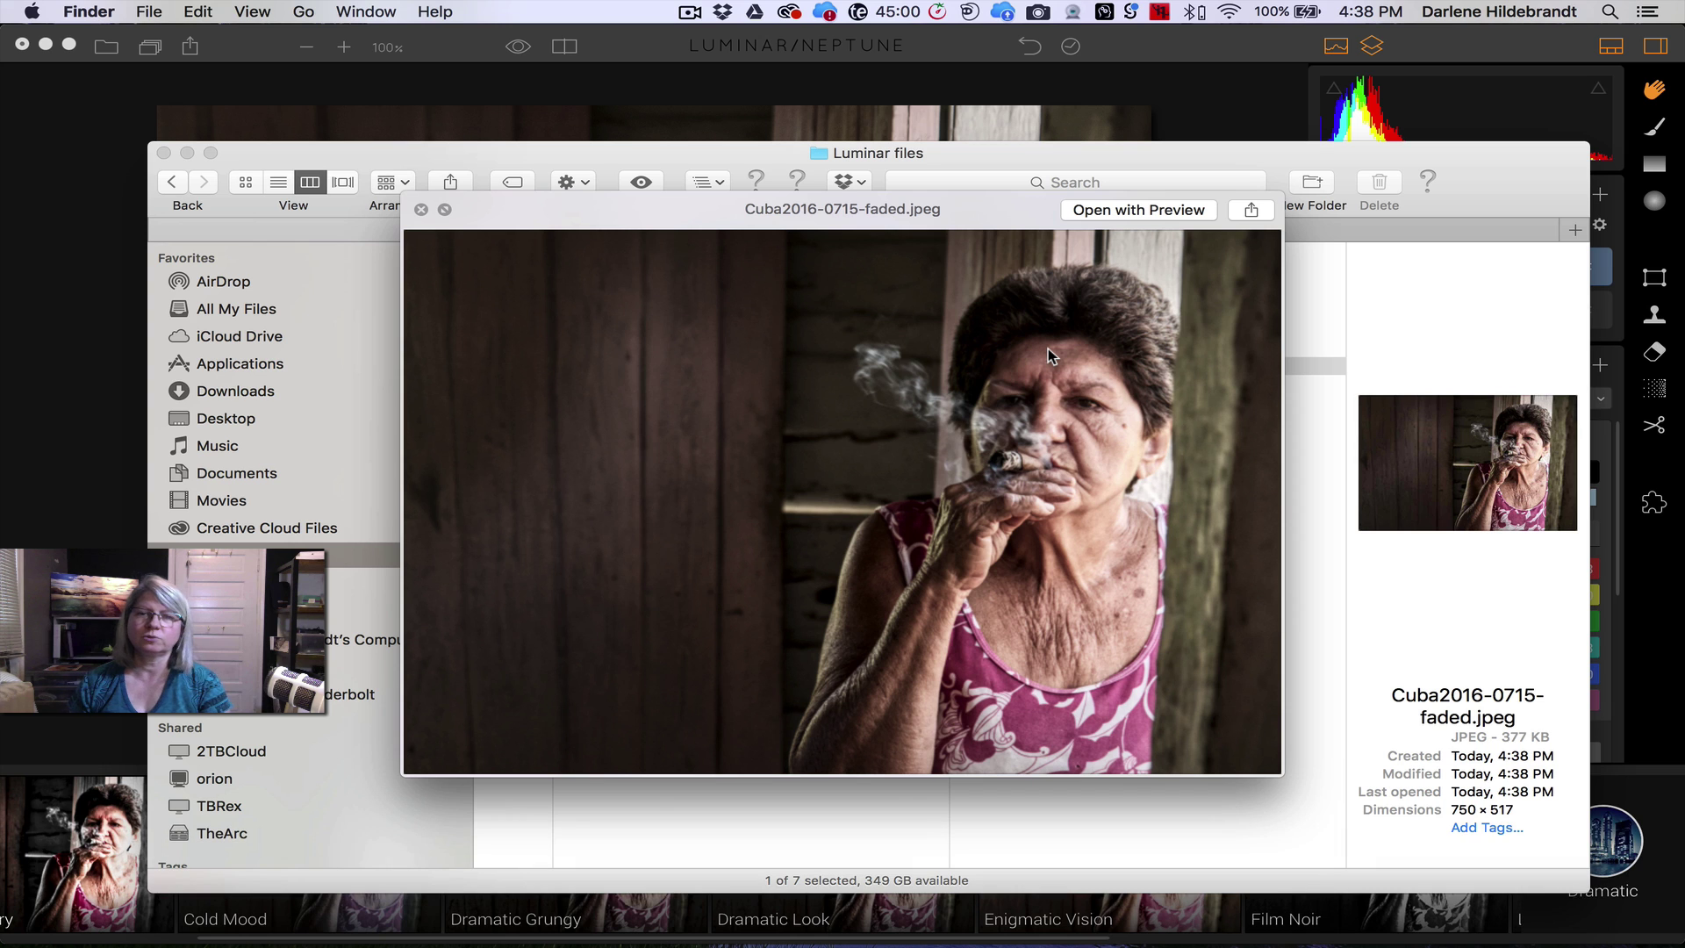
key("space")
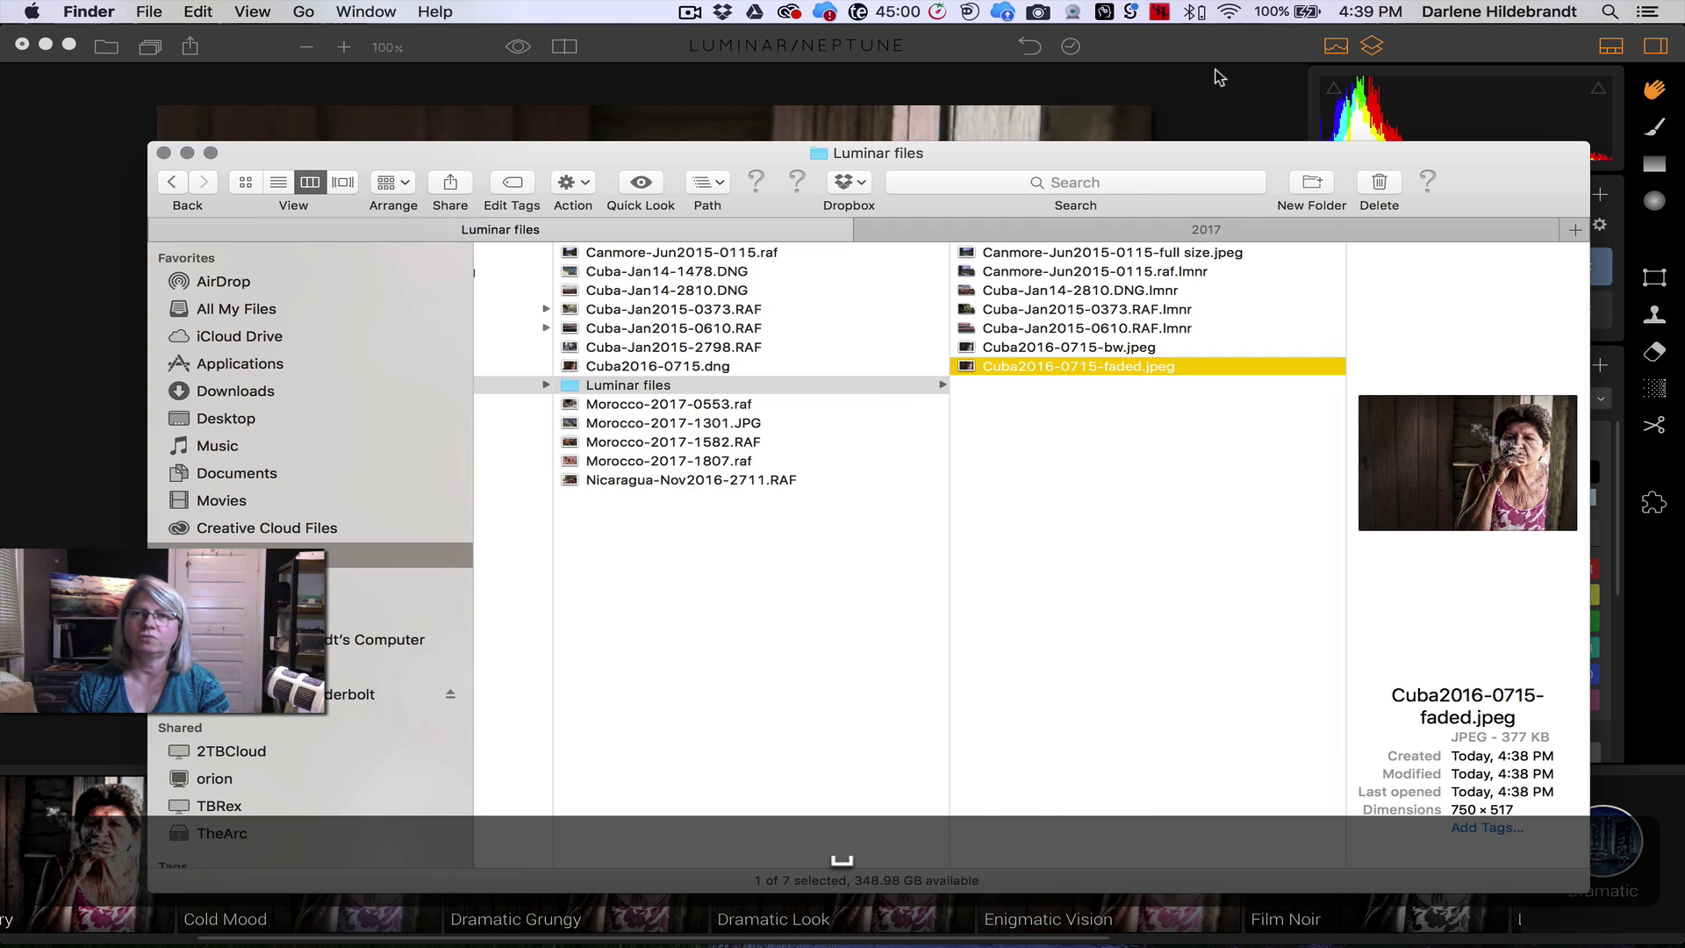
left_click(1216, 66)
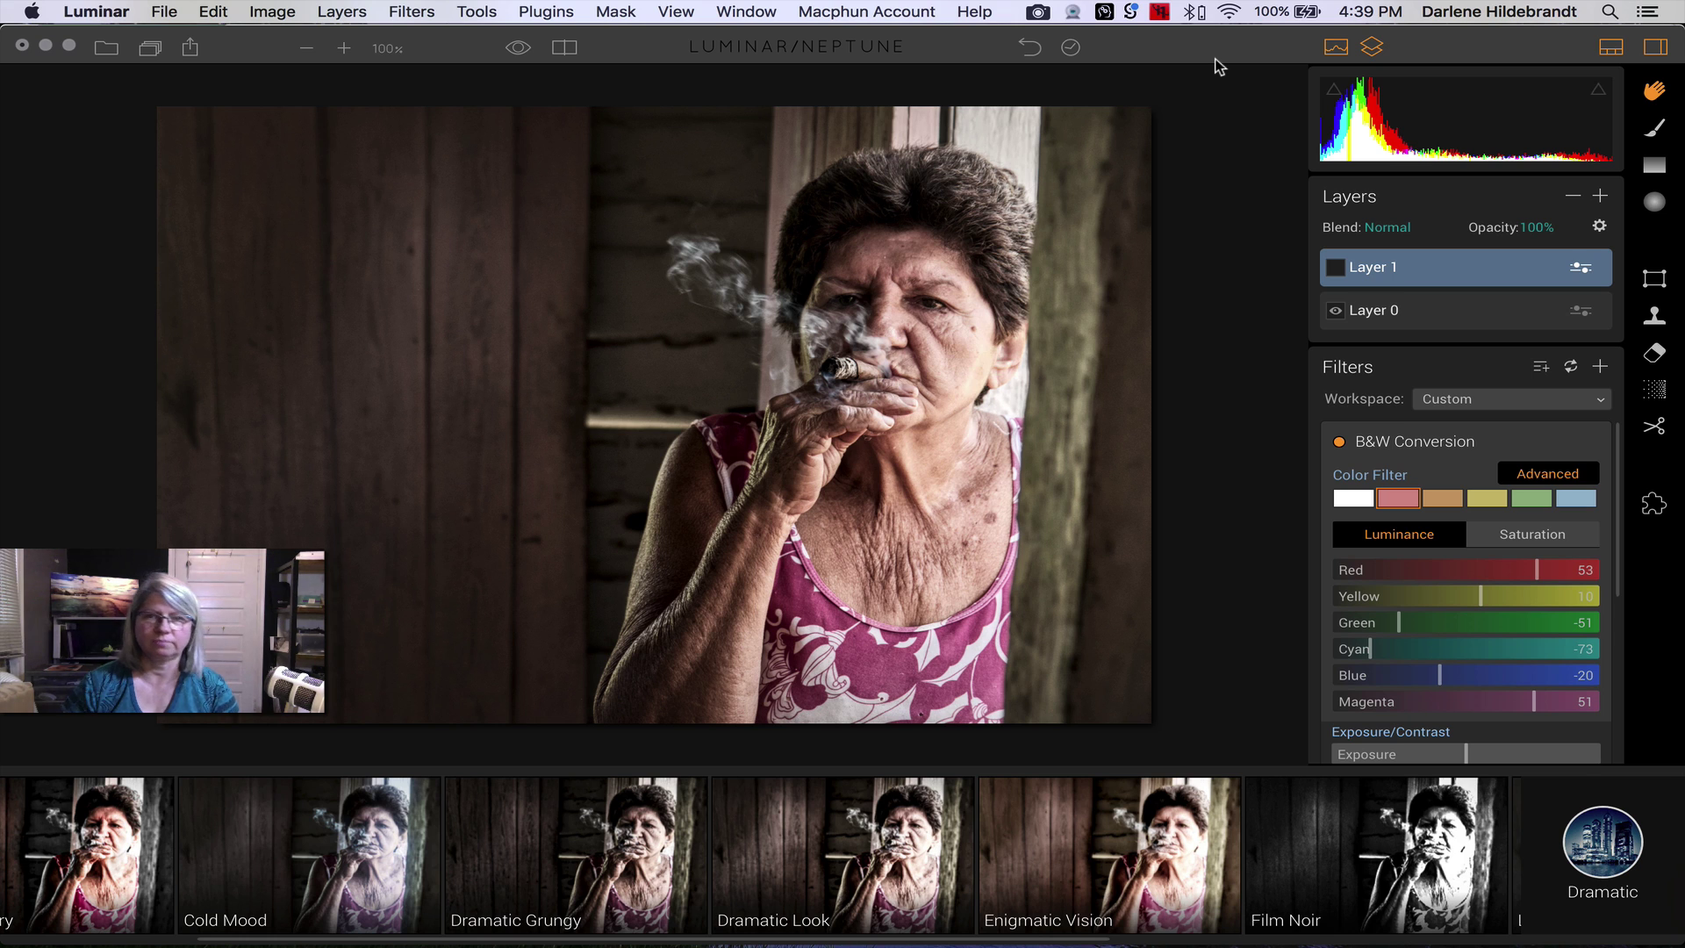
- Turn the B&W Conversion layer back on and reduce its opacity to 46%
left_click(1331, 271)
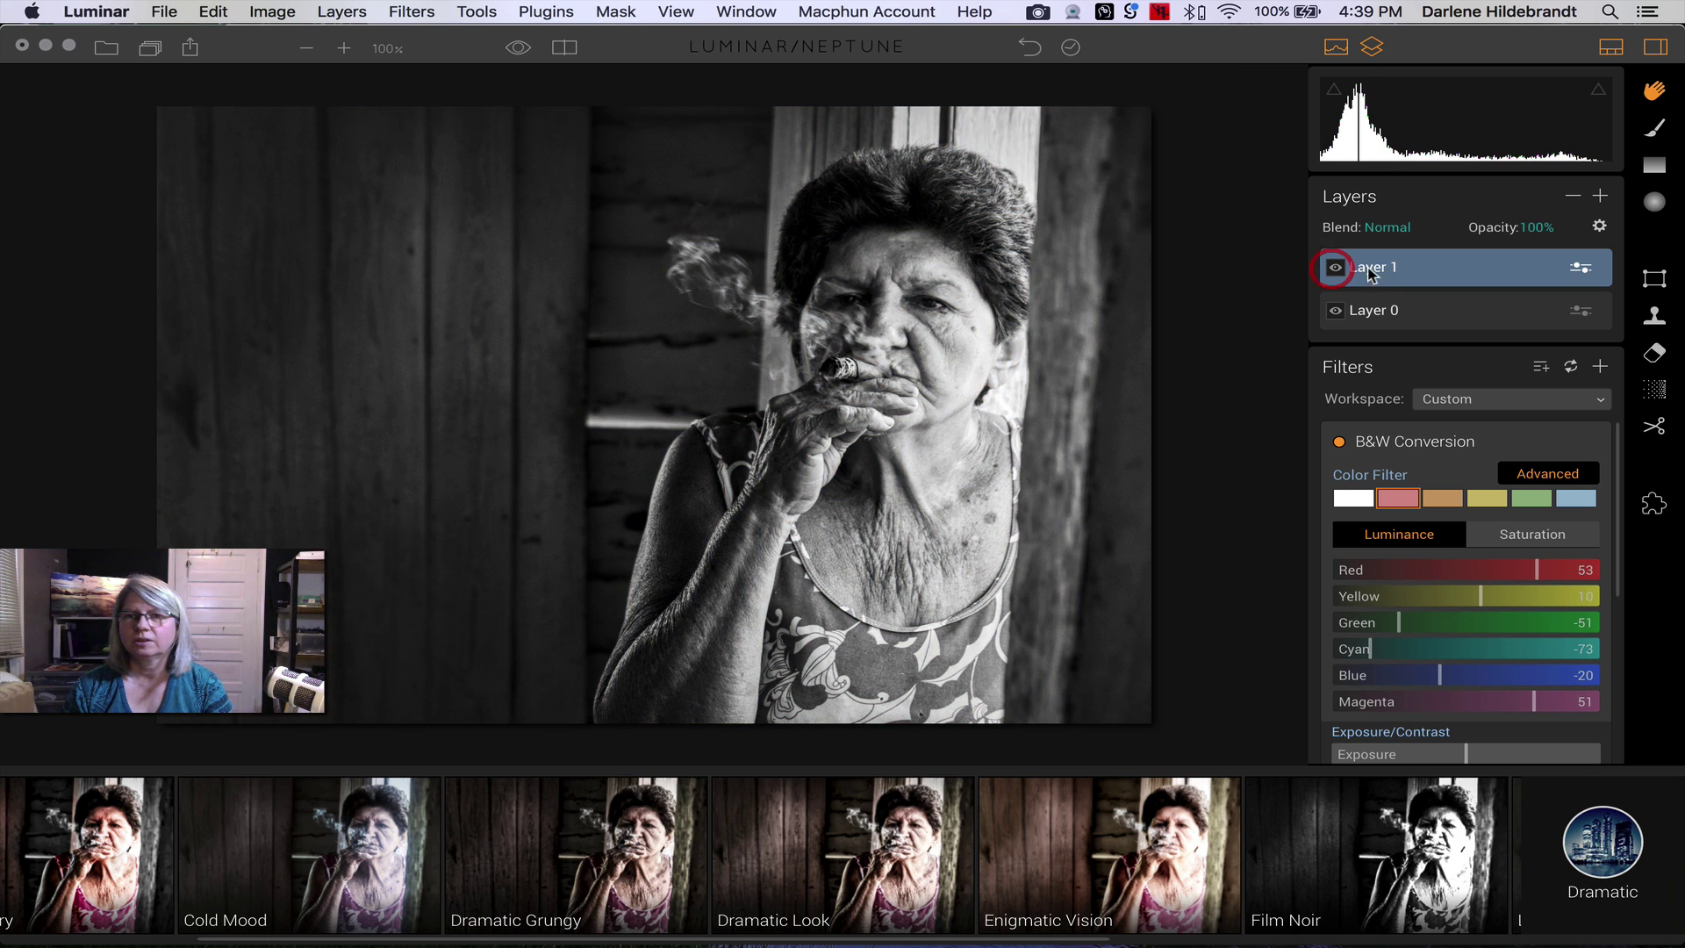
left_click(1541, 228)
left_click(1559, 247)
left_click_drag(1558, 247, 1524, 248)
left_click(1478, 266)
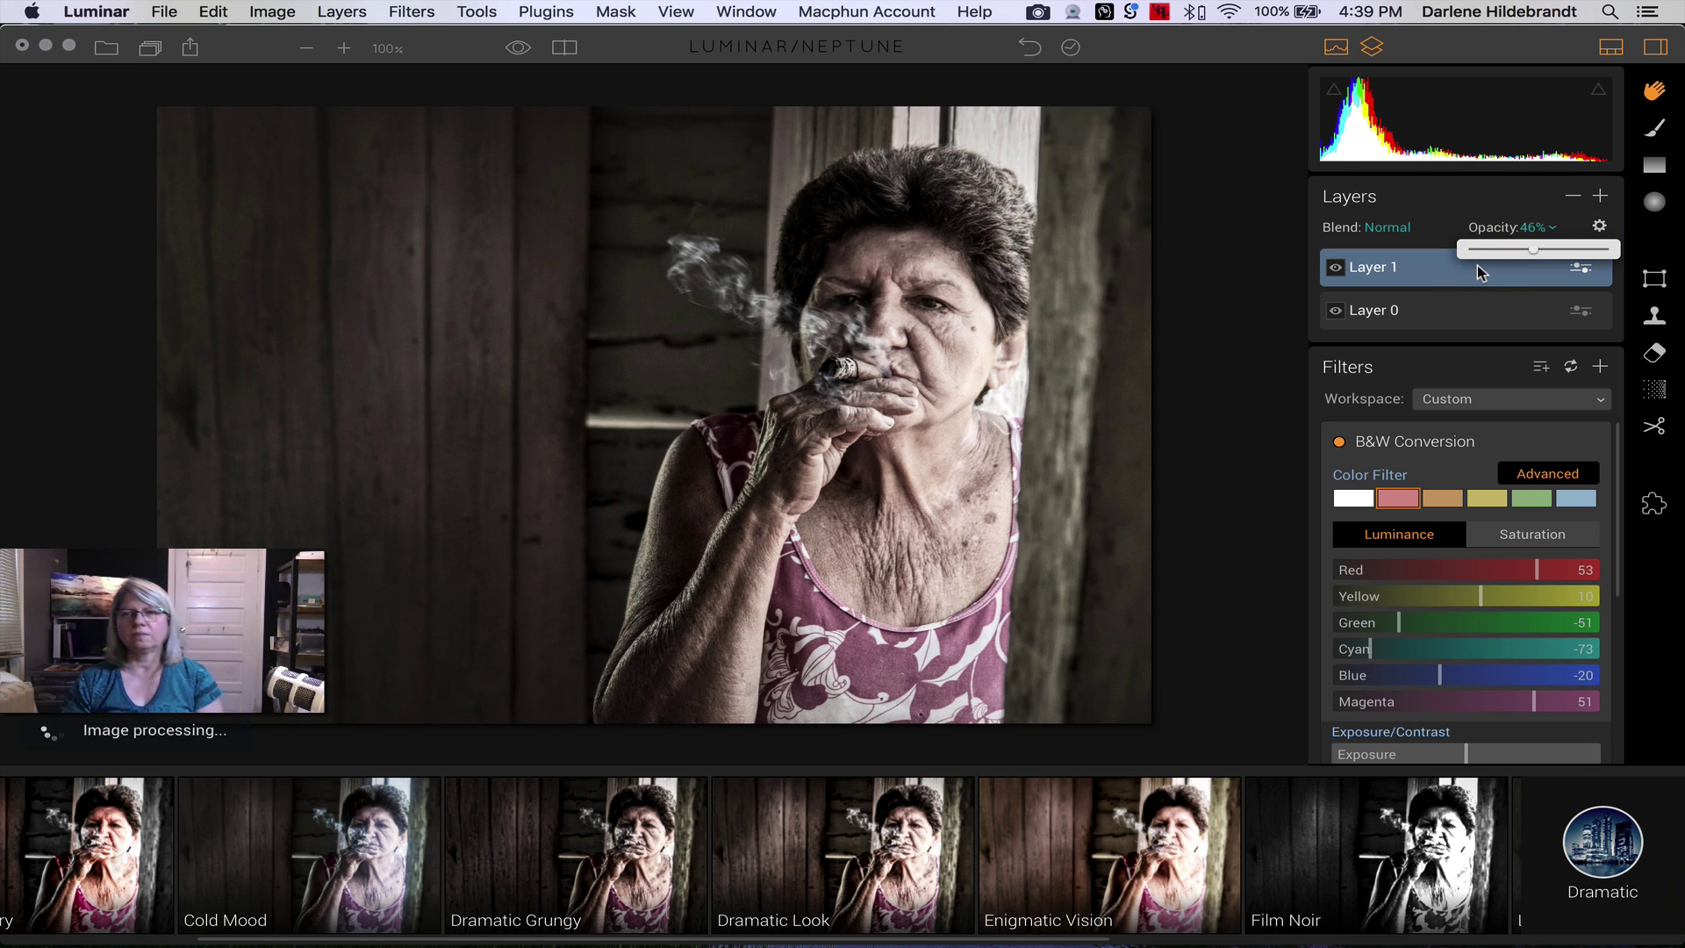
left_click(1447, 272)
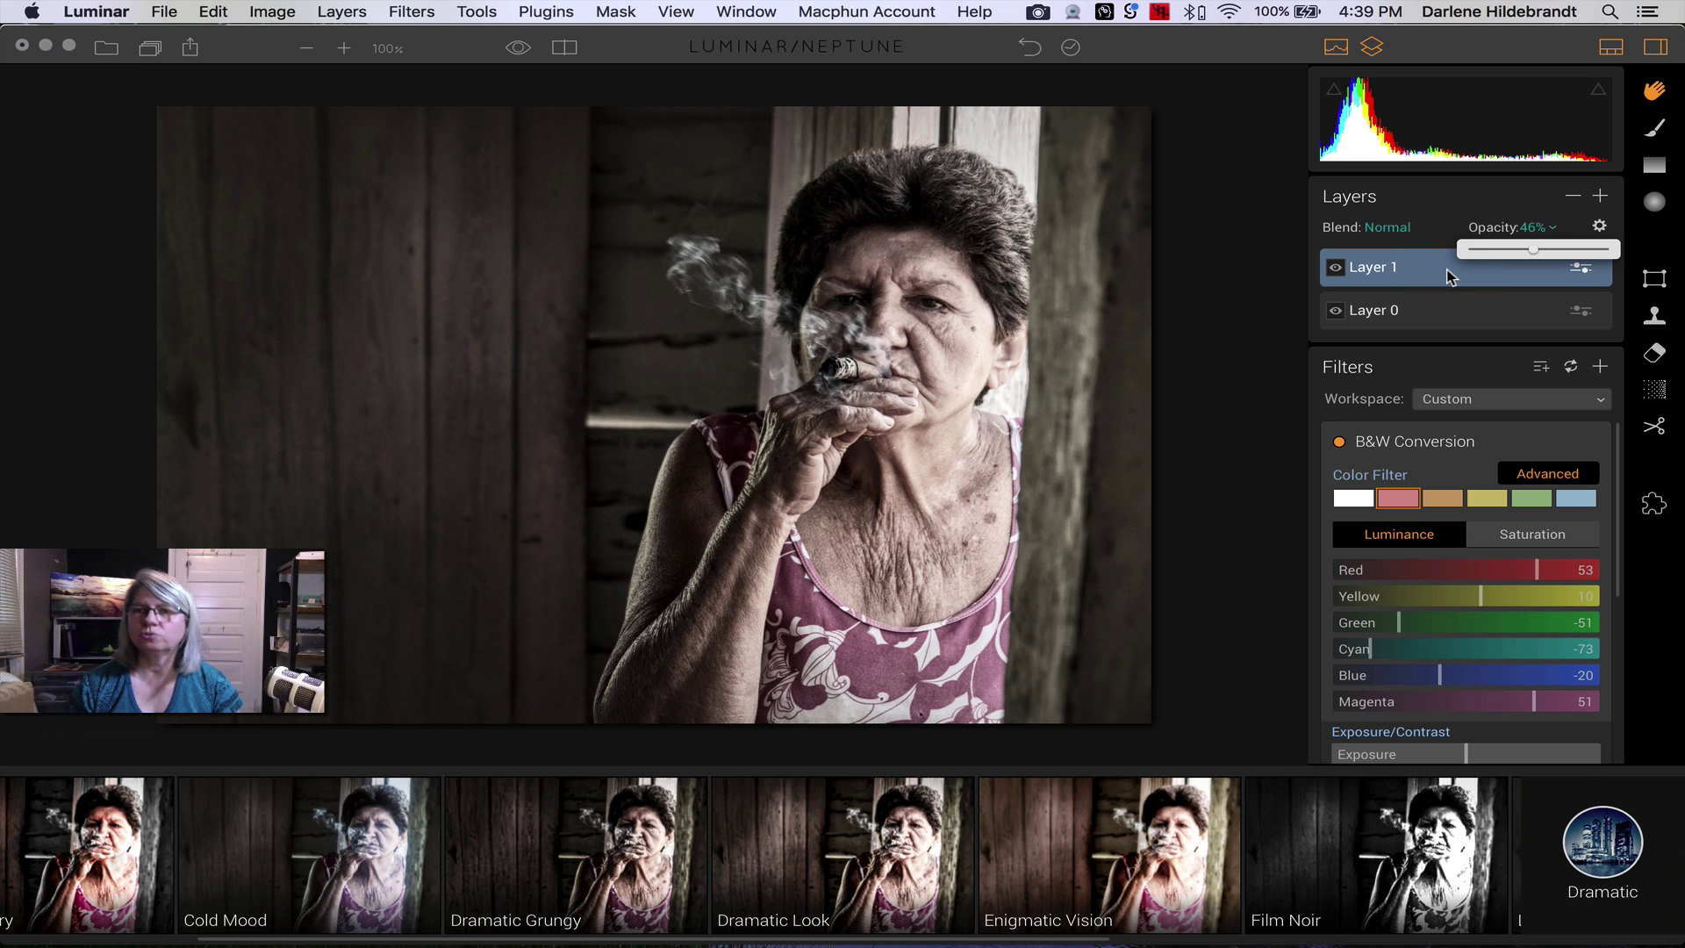
left_click(1448, 272)
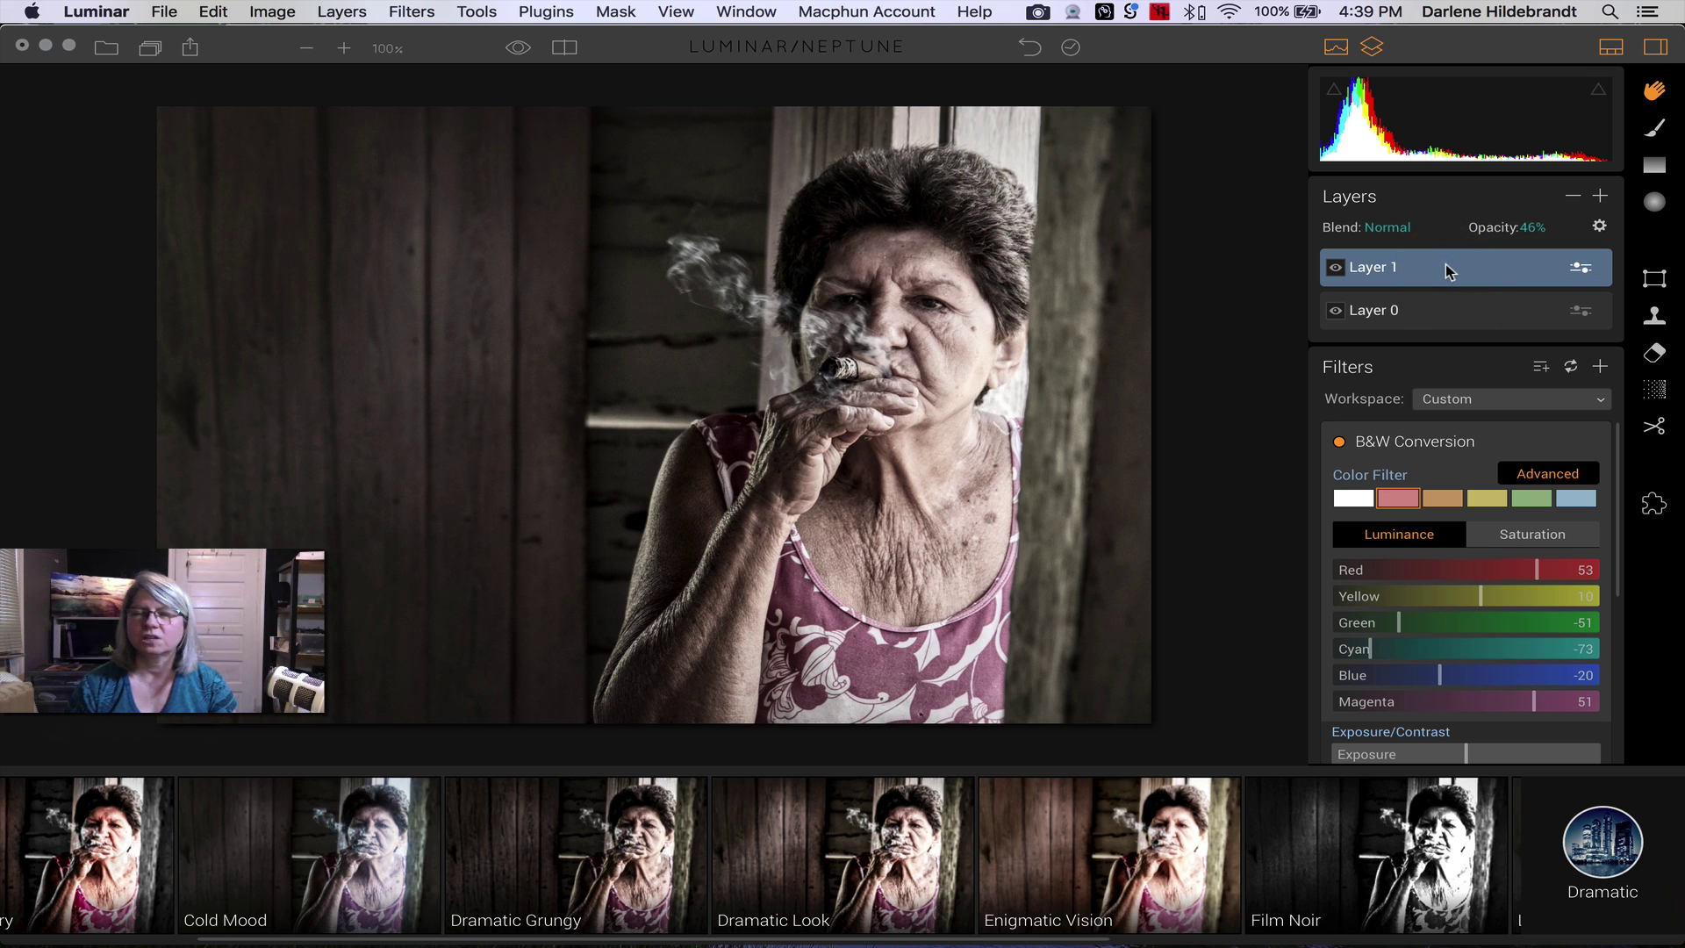